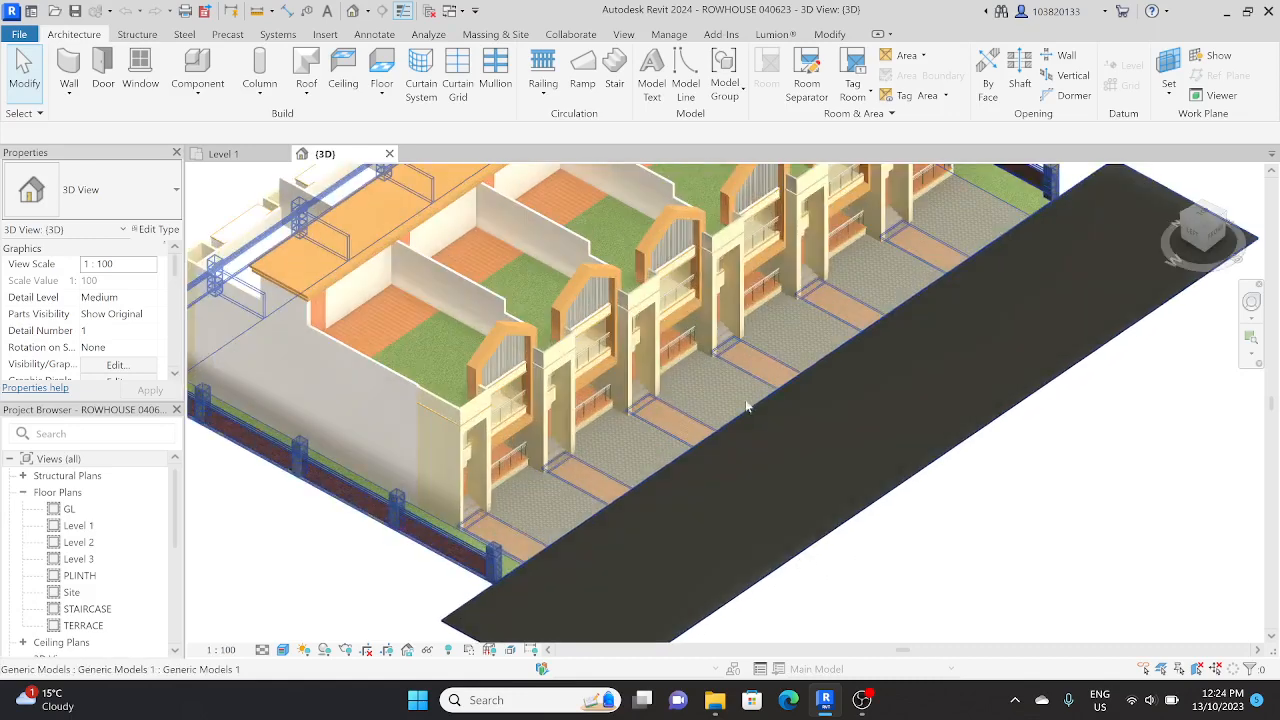
# Hide the existing site model with the road, paving and boundary walls in the 3D view, by element.
pyautogui.scroll(-3, 749, 406)
pyautogui.keyDown('shift'); pyautogui.moveTo(664, 499); pyautogui.dragTo(798, 482, button='middle'); pyautogui.keyUp('shift')
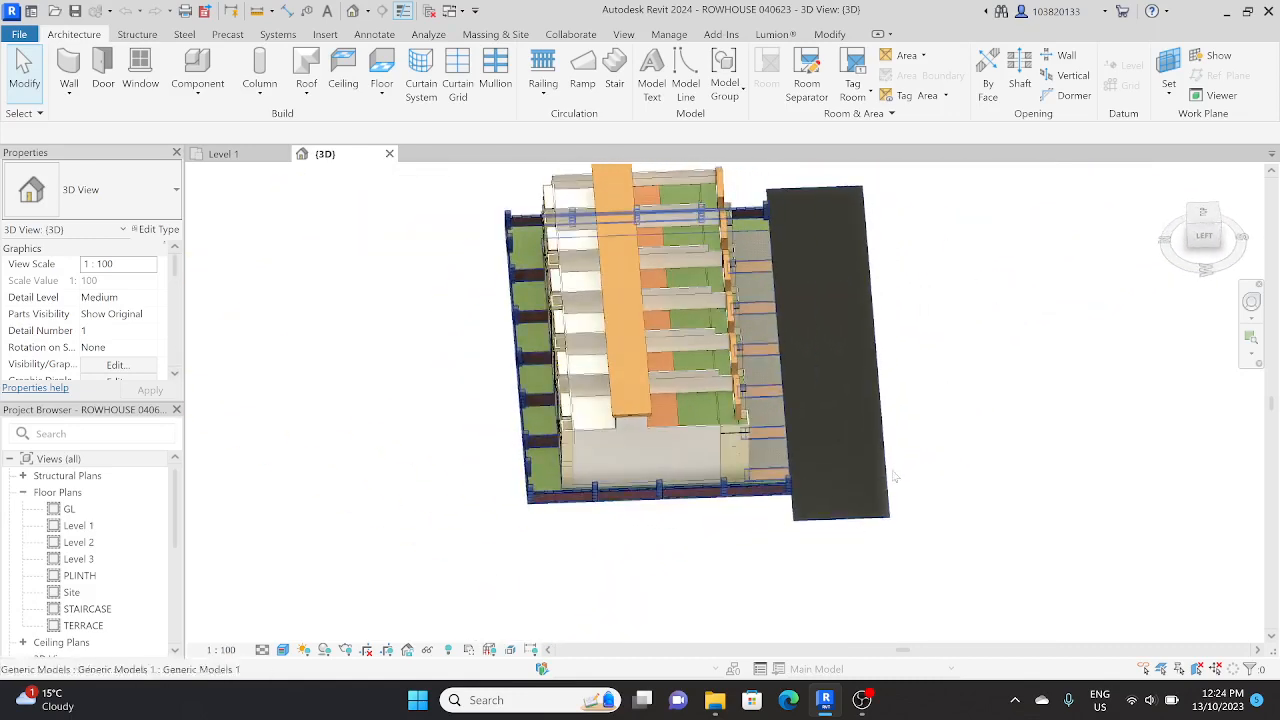
pyautogui.scroll(5, 798, 482)
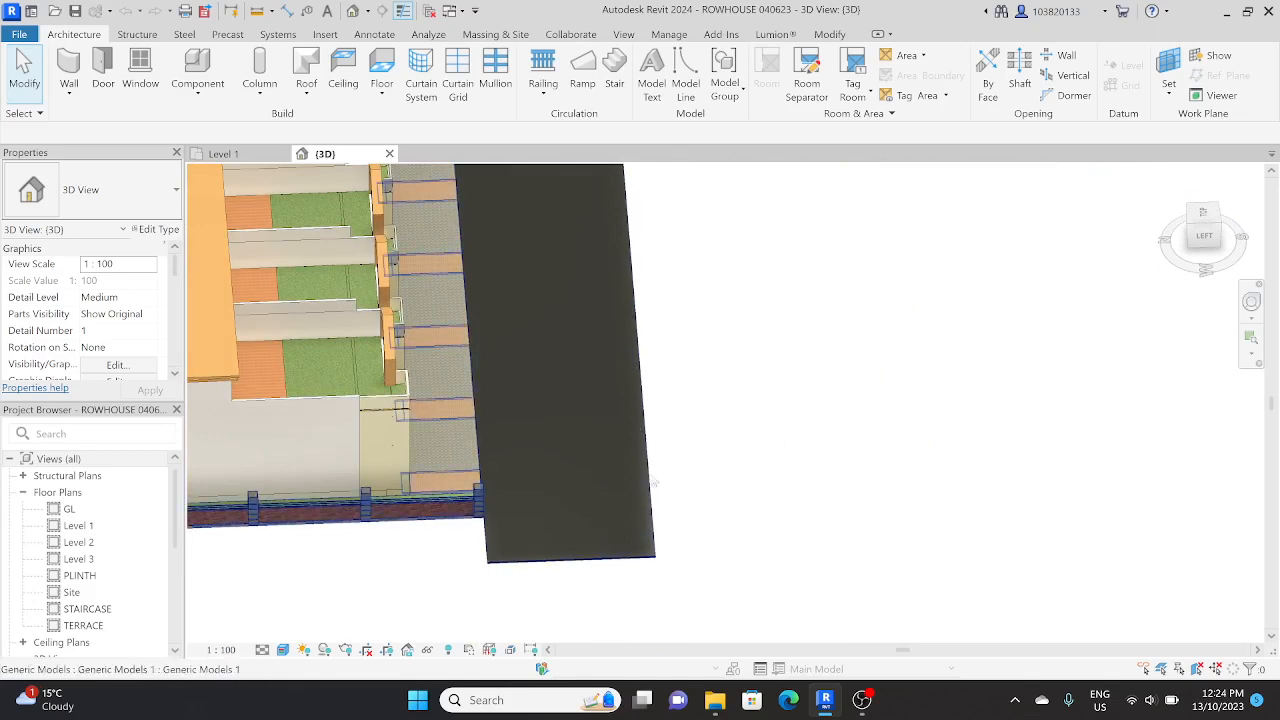
pyautogui.scroll(-5, 652, 294)
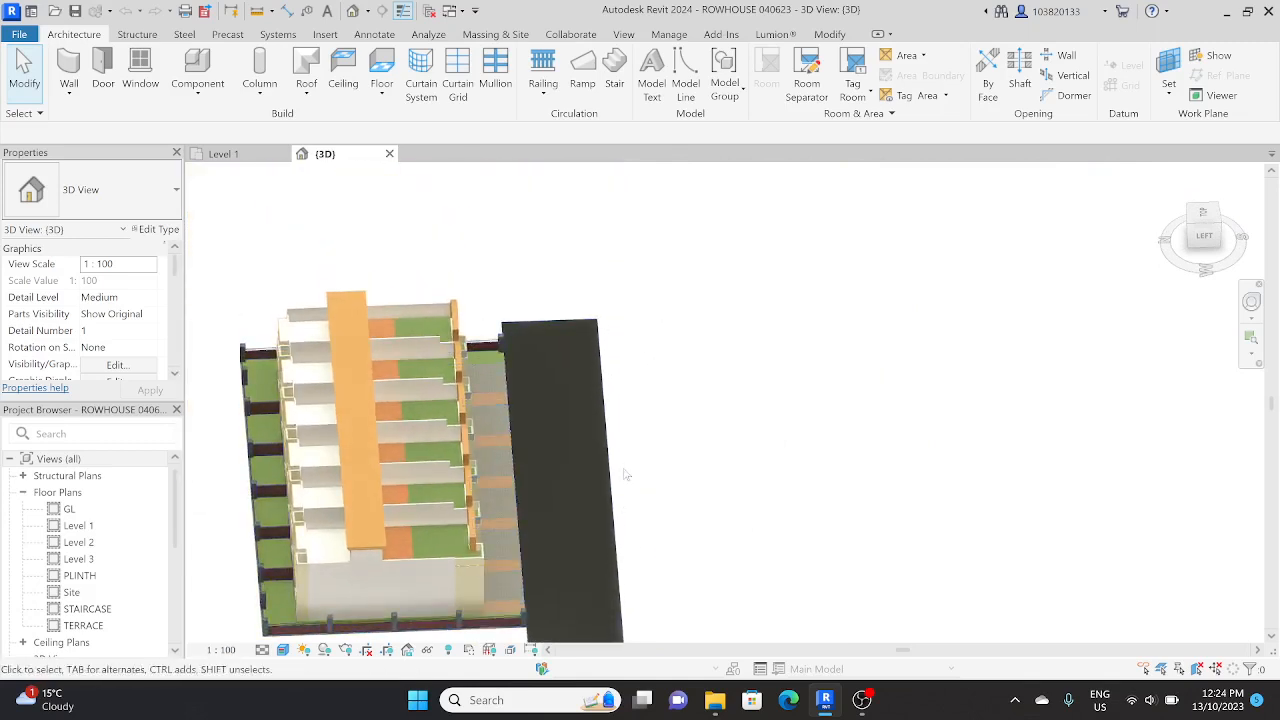
pyautogui.keyDown('shift'); pyautogui.moveTo(654, 411); pyautogui.dragTo(606, 399, button='middle'); pyautogui.keyUp('shift')
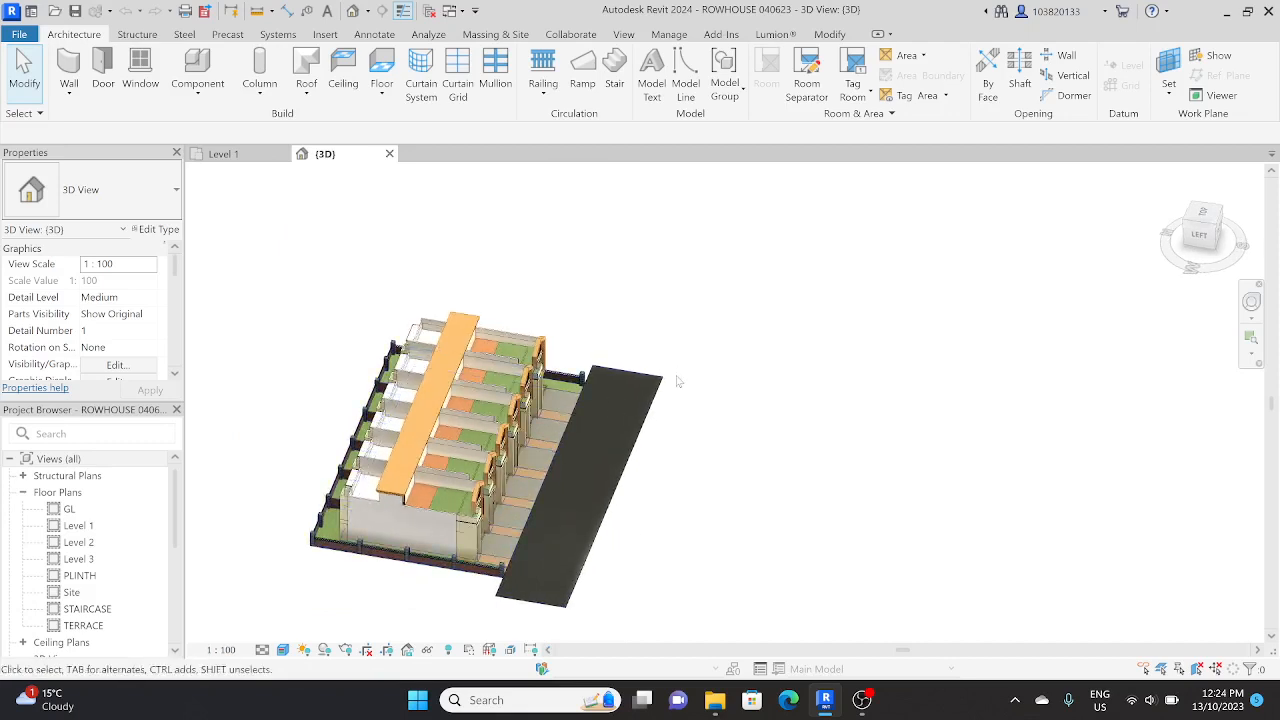
pyautogui.click(616, 436)
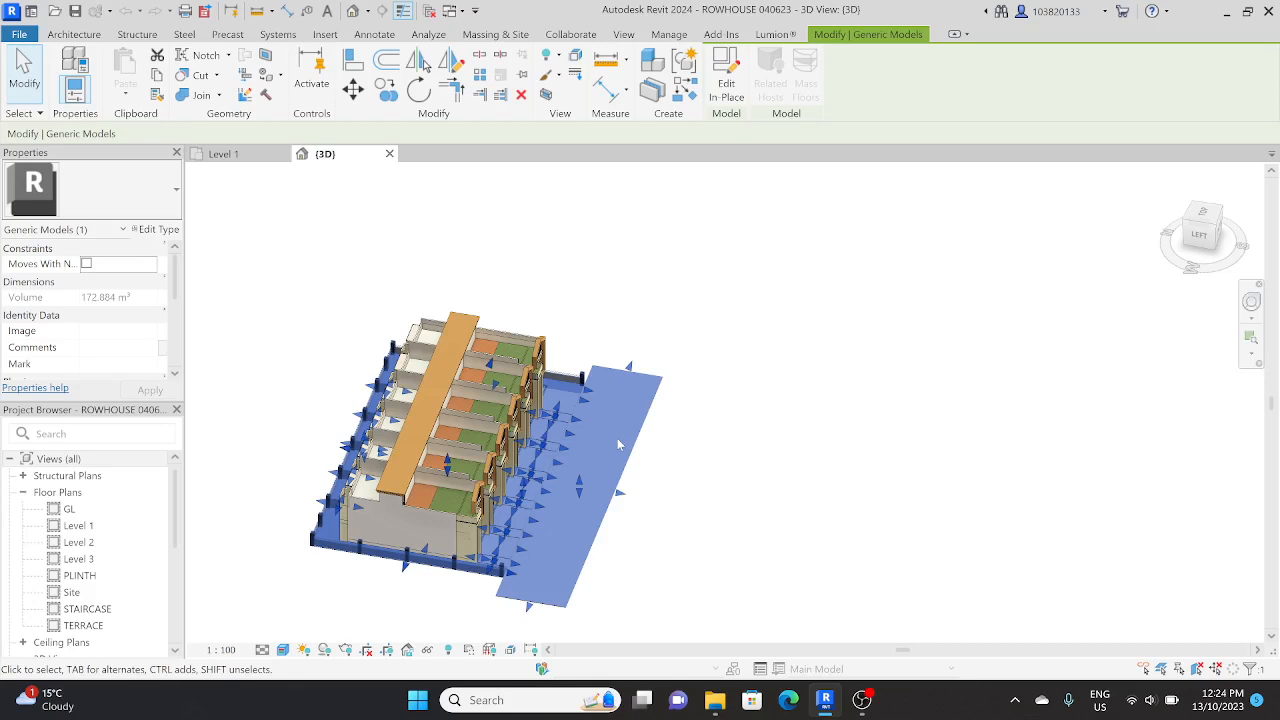
pyautogui.rightClick(618, 444)
pyautogui.moveTo(692, 303)
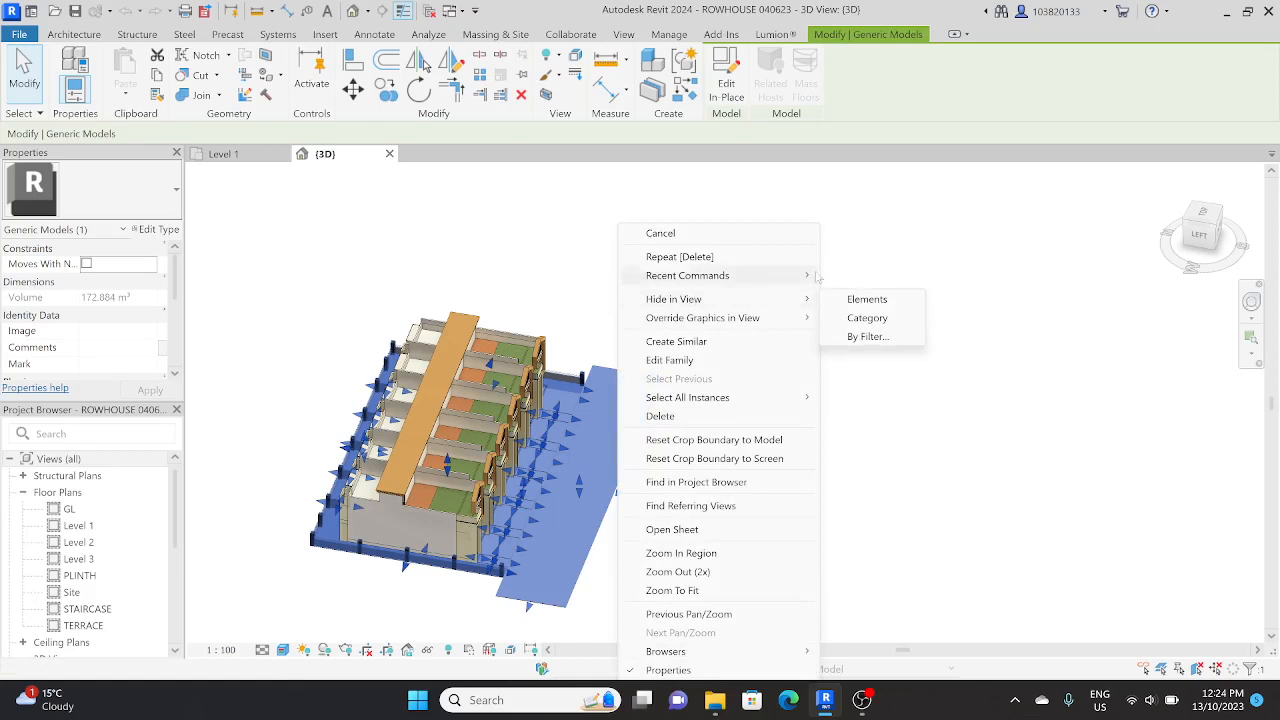
pyautogui.click(845, 301)
# Set the active work plane to Level : GL.
pyautogui.keyDown('shift'); pyautogui.moveTo(645, 350); pyautogui.dragTo(520, 338); pyautogui.keyUp('shift')
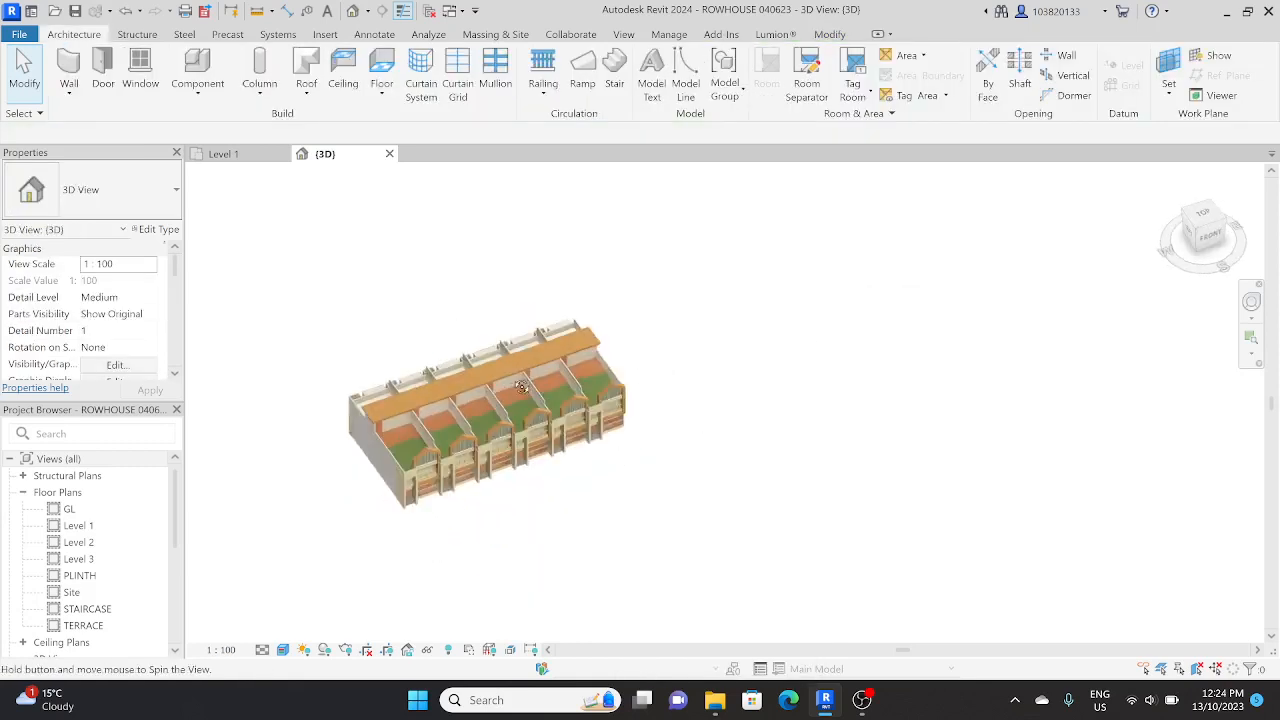
pyautogui.click(1206, 214)
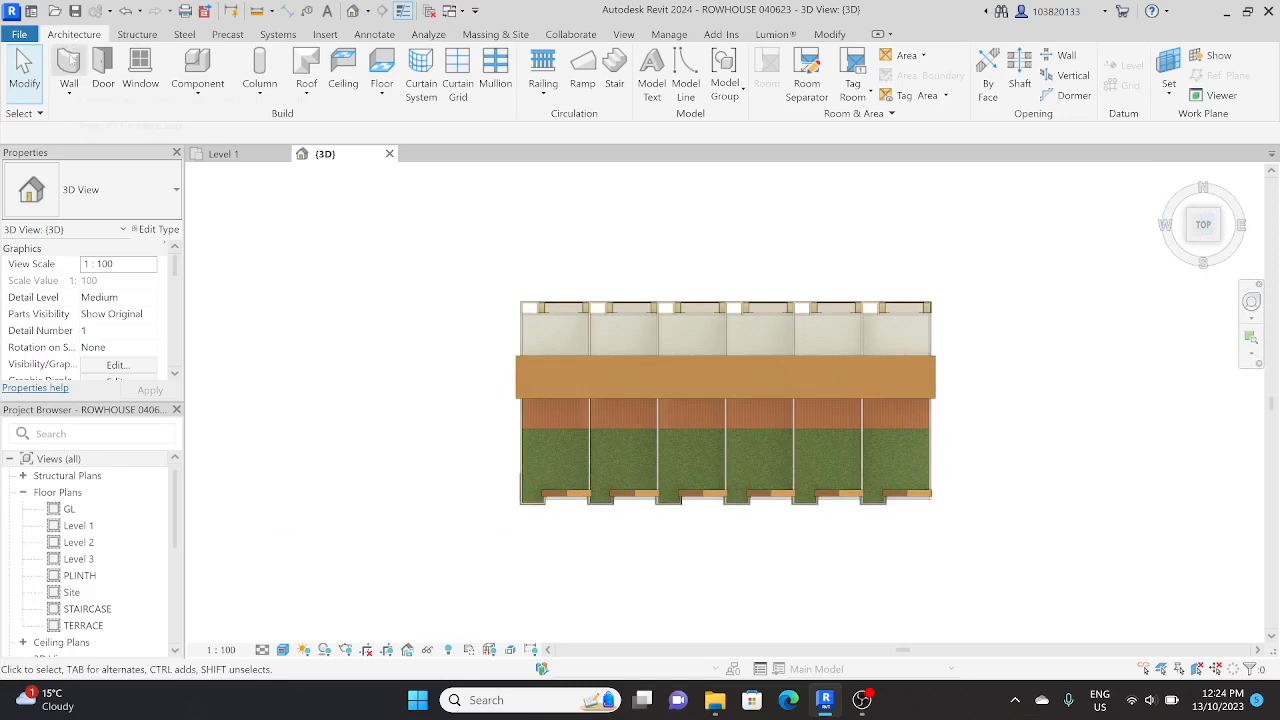
pyautogui.keyDown('shift'); pyautogui.moveTo(417, 181); pyautogui.dragTo(670, 195, button='middle'); pyautogui.keyUp('shift')
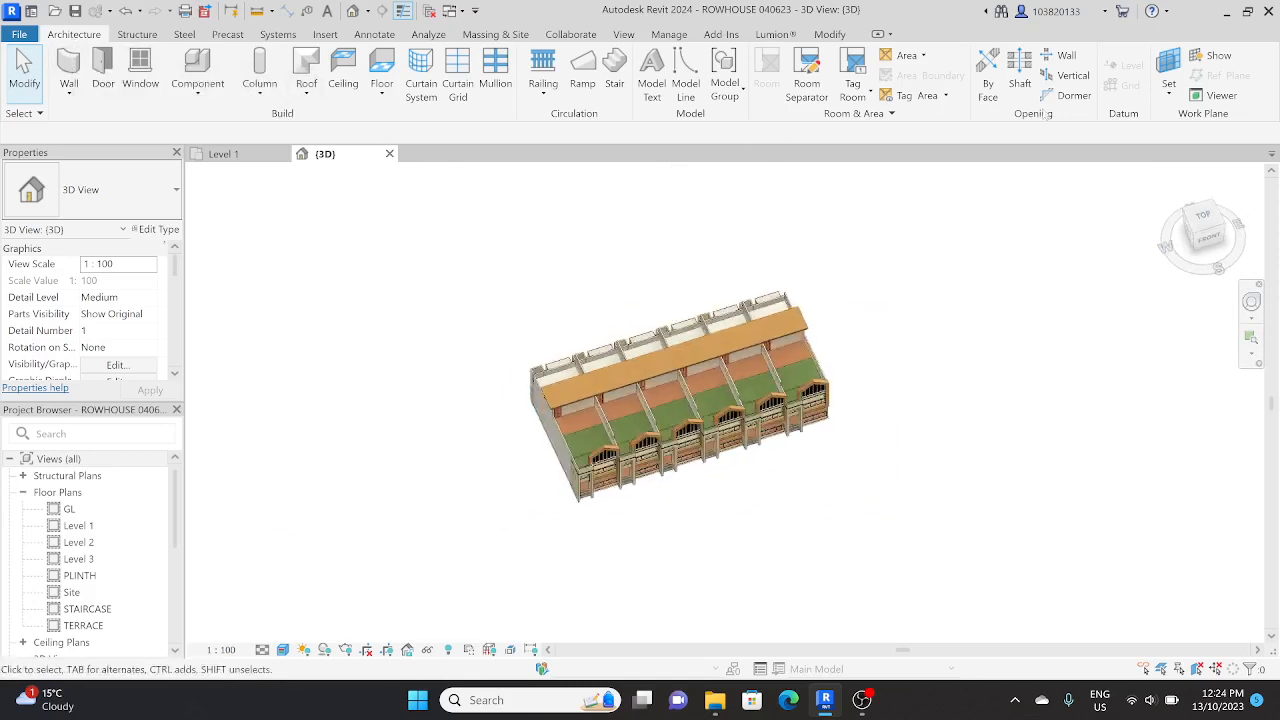
pyautogui.click(1168, 70)
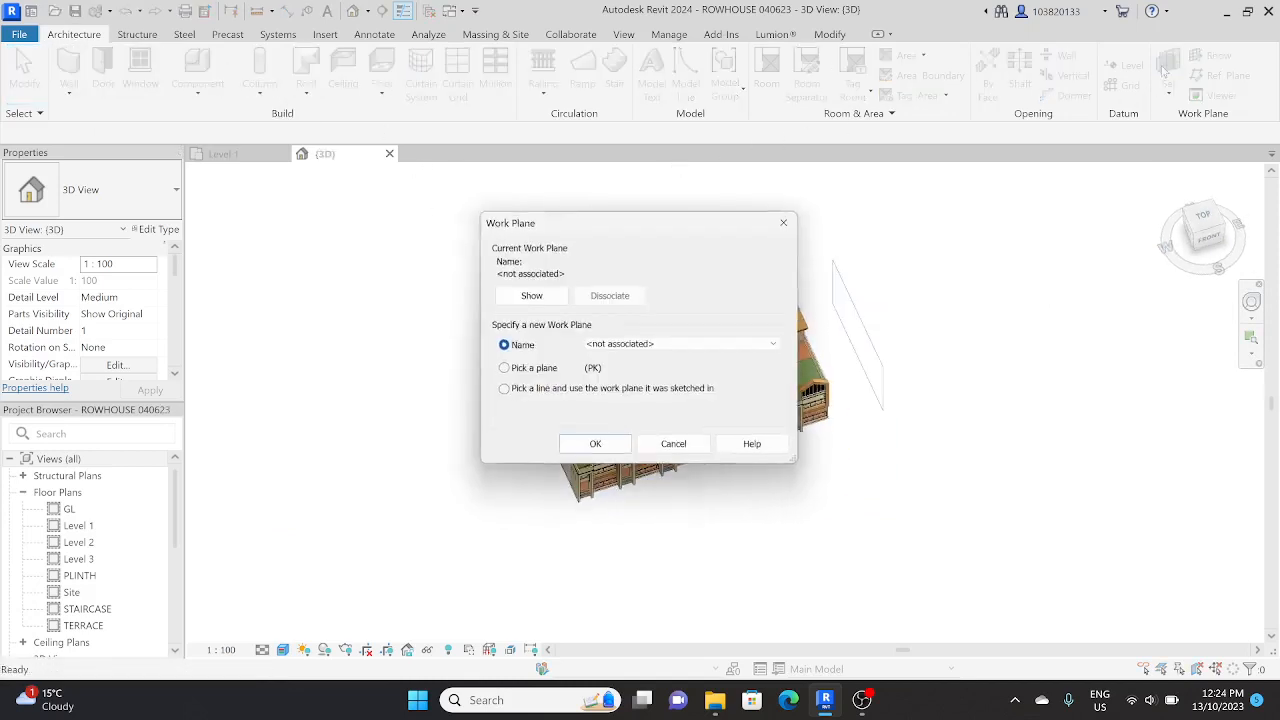
pyautogui.click(612, 345)
pyautogui.click(617, 368)
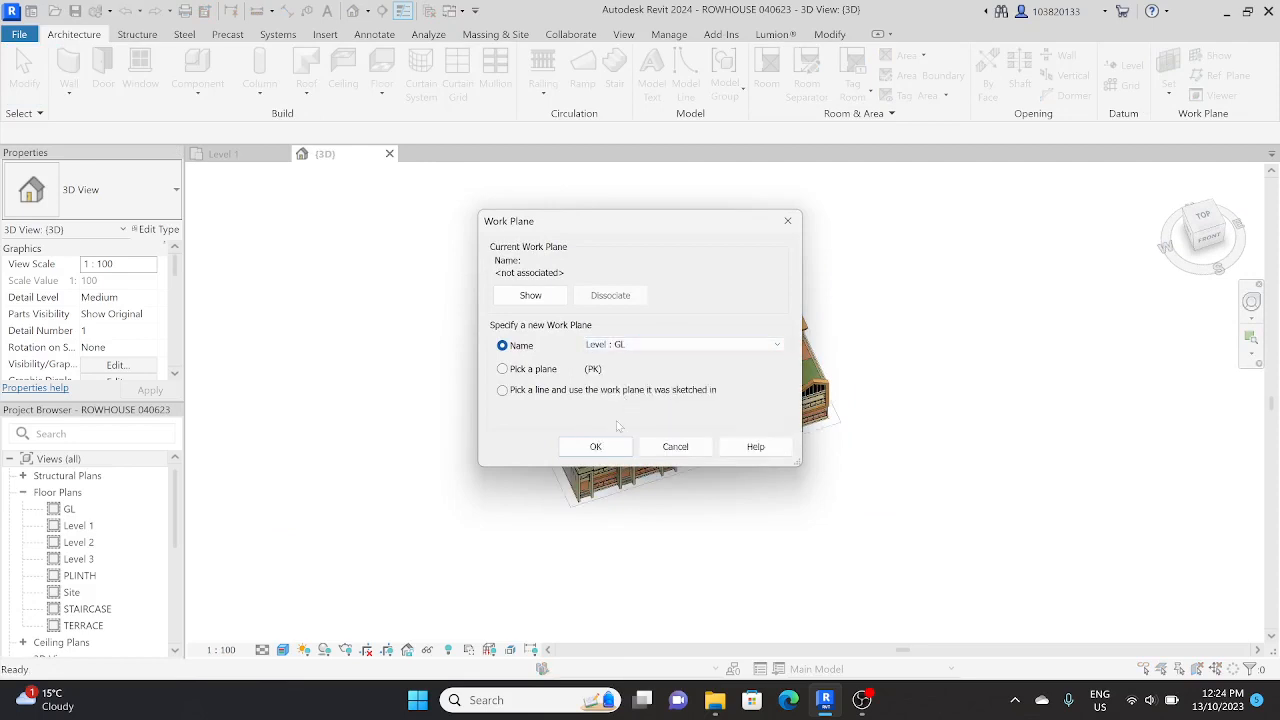
pyautogui.click(591, 449)
# Create an in-place model in the Generic Models category, accepting the suggested name.
pyautogui.keyDown('shift'); pyautogui.moveTo(589, 449); pyautogui.dragTo(543, 450, button='middle'); pyautogui.keyUp('shift')
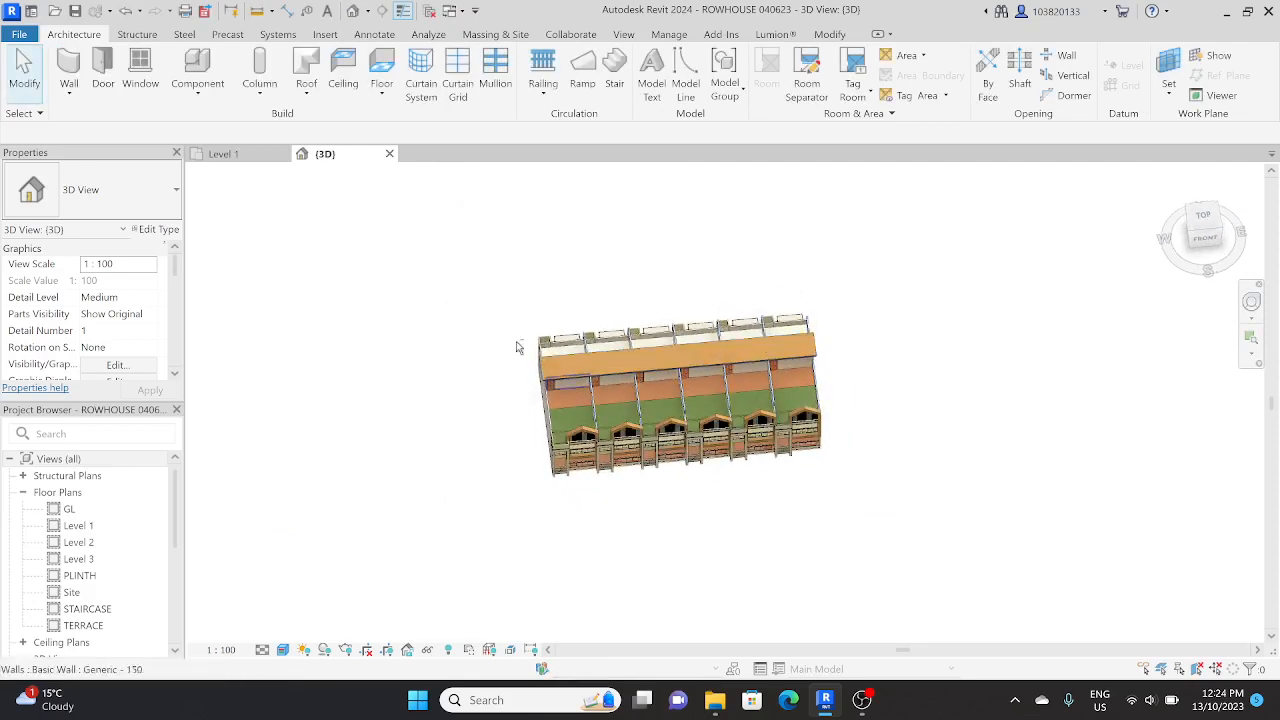
pyautogui.click(199, 95)
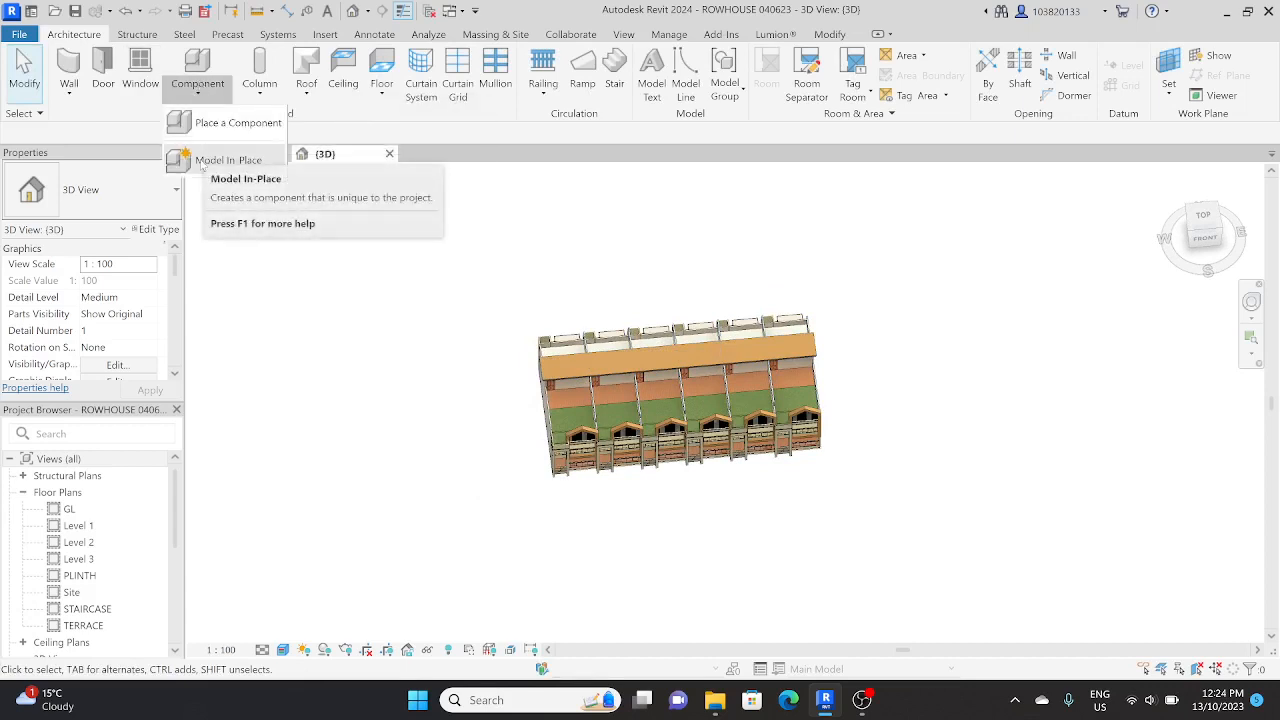
pyautogui.click(203, 163)
pyautogui.scroll(-4, 627, 289)
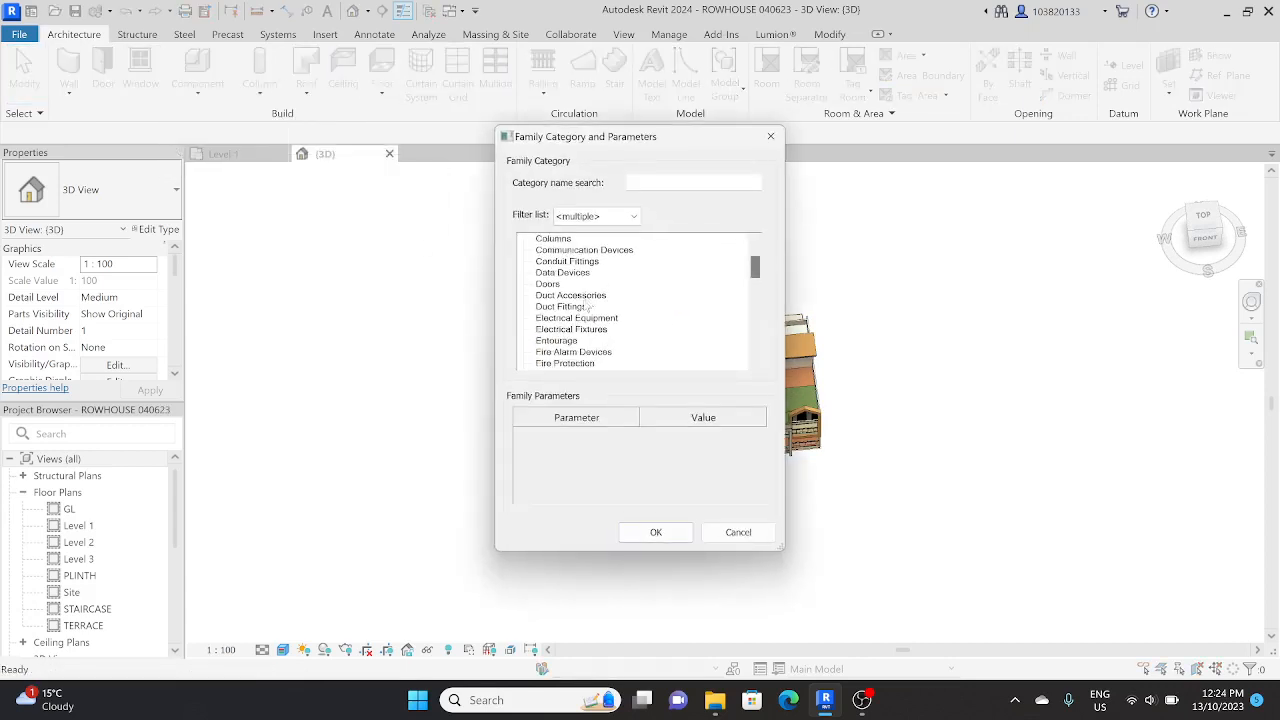
pyautogui.scroll(-1, 571, 305)
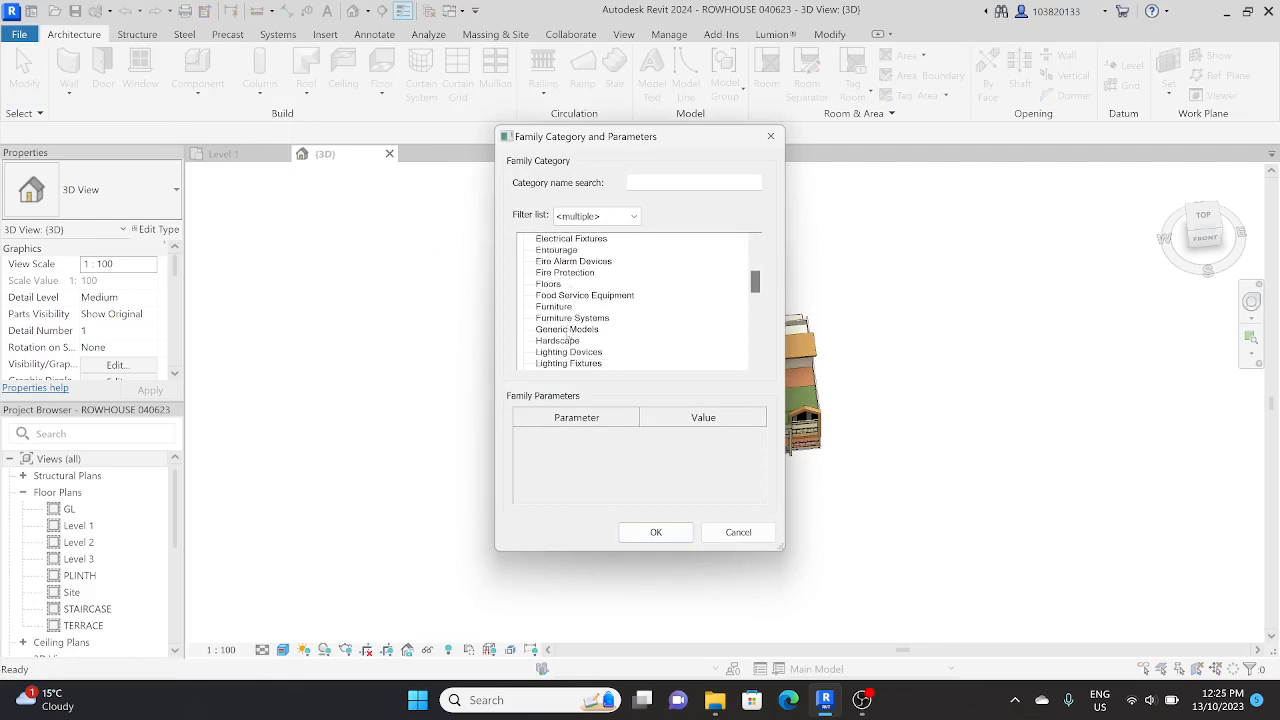
pyautogui.click(568, 331)
pyautogui.click(658, 534)
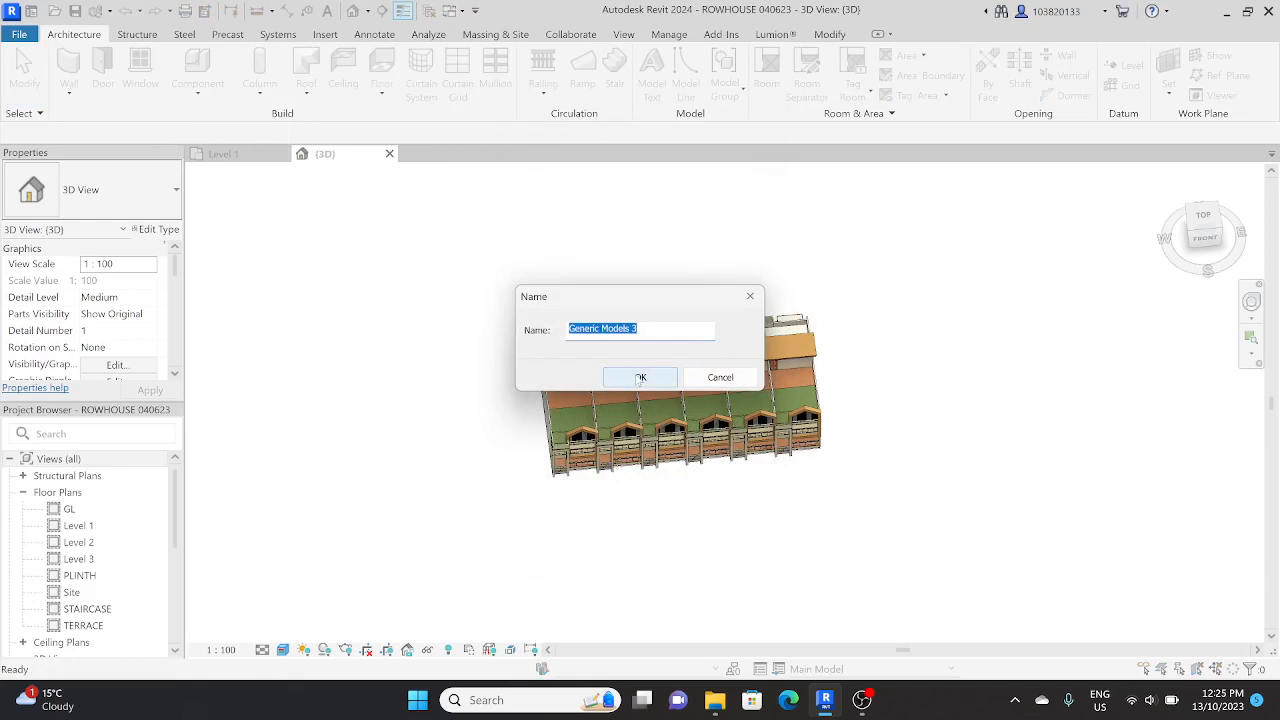
pyautogui.click(640, 378)
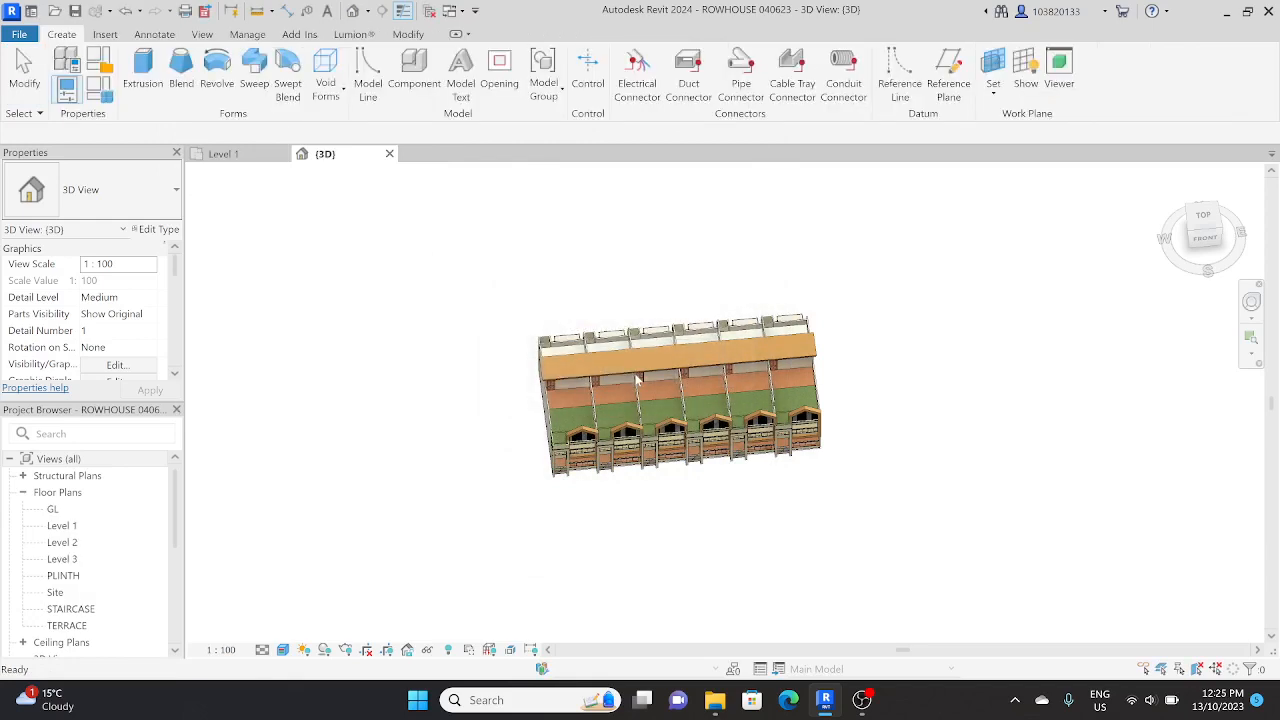
# Start an extrusion and sketch a rectangle around the whole row of houses in plan, about 26 m deep front to back.
pyautogui.moveTo(1177, 212); pyautogui.dragTo(1166, 236)
pyautogui.click(1203, 220)
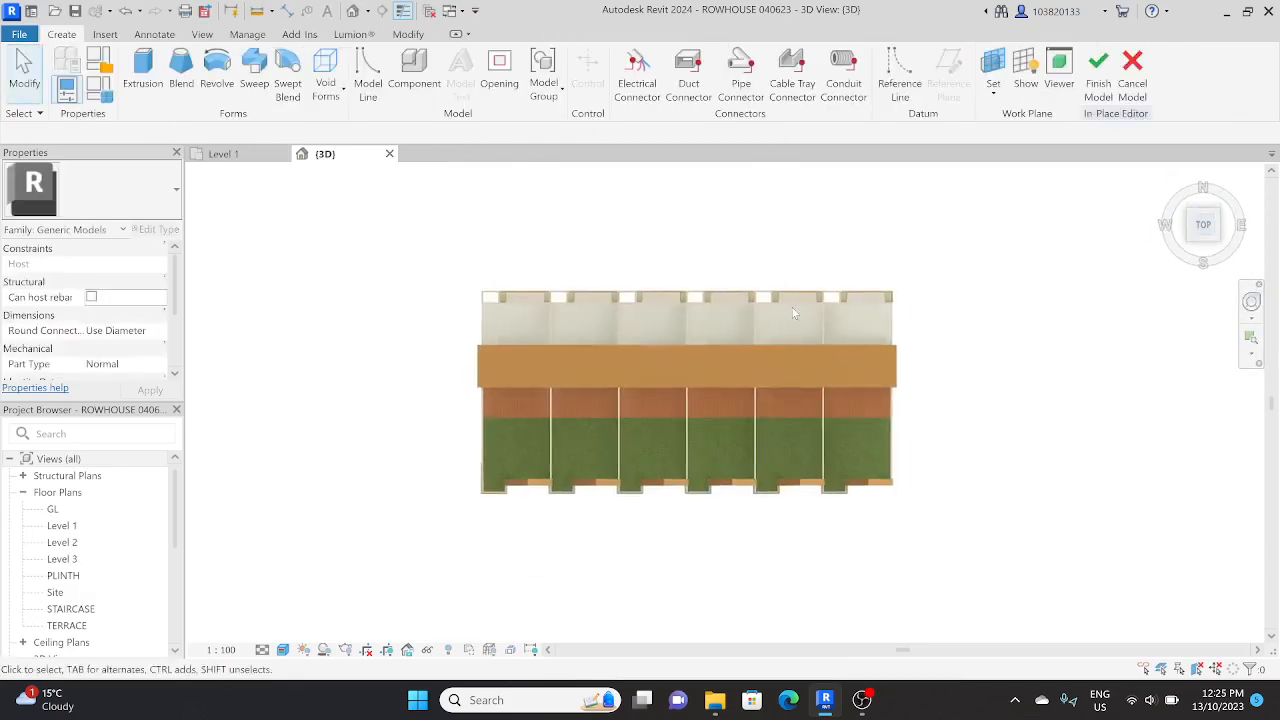
pyautogui.click(142, 72)
pyautogui.click(673, 57)
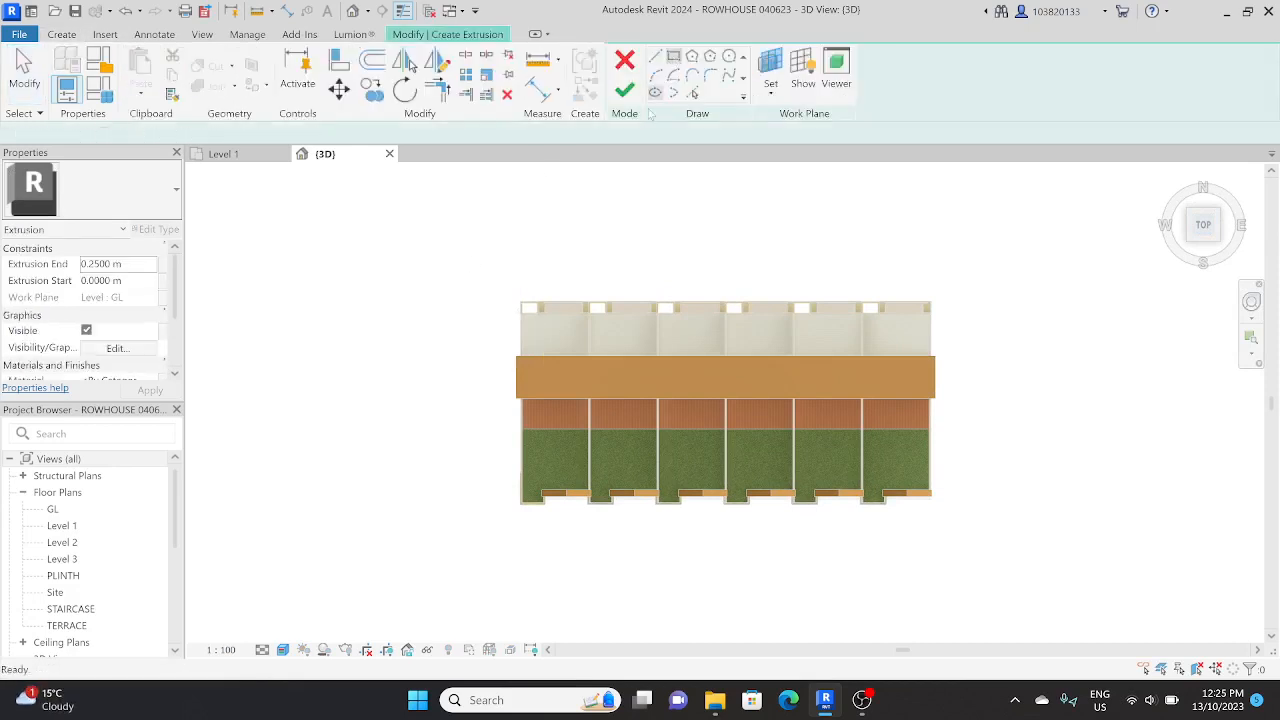
pyautogui.click(495, 270)
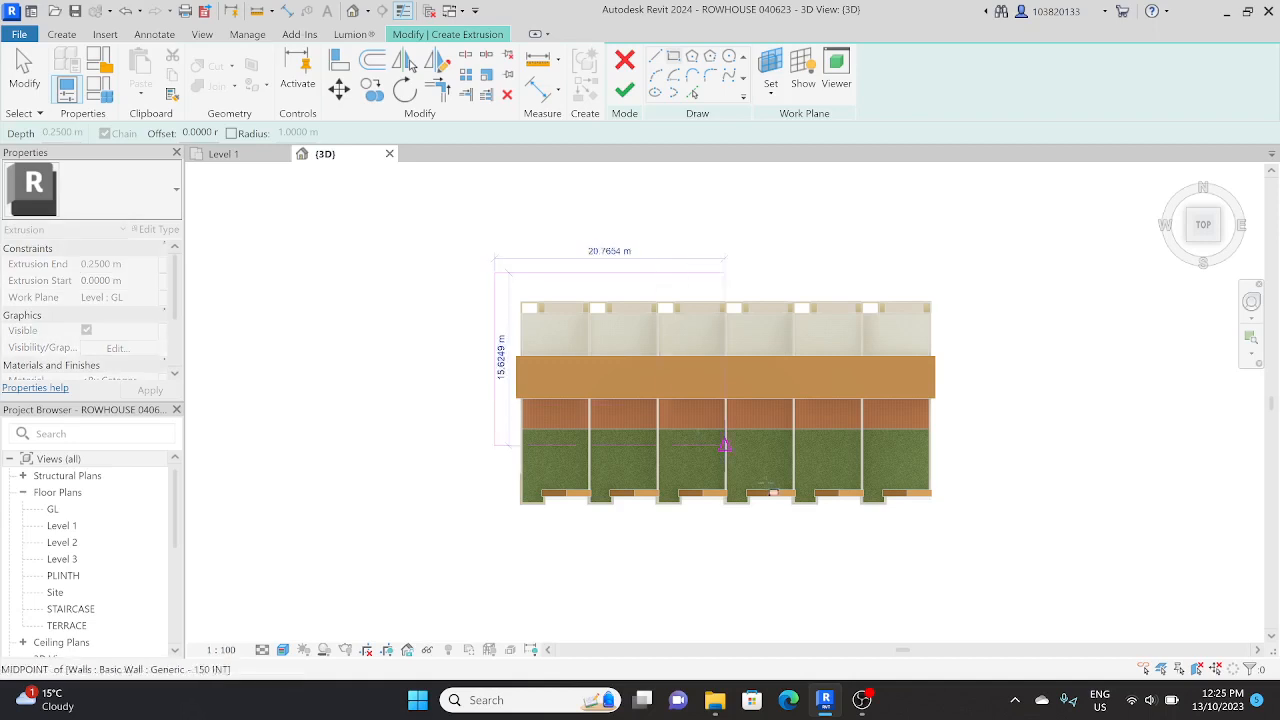
pyautogui.click(958, 558)
pyautogui.press('Escape')
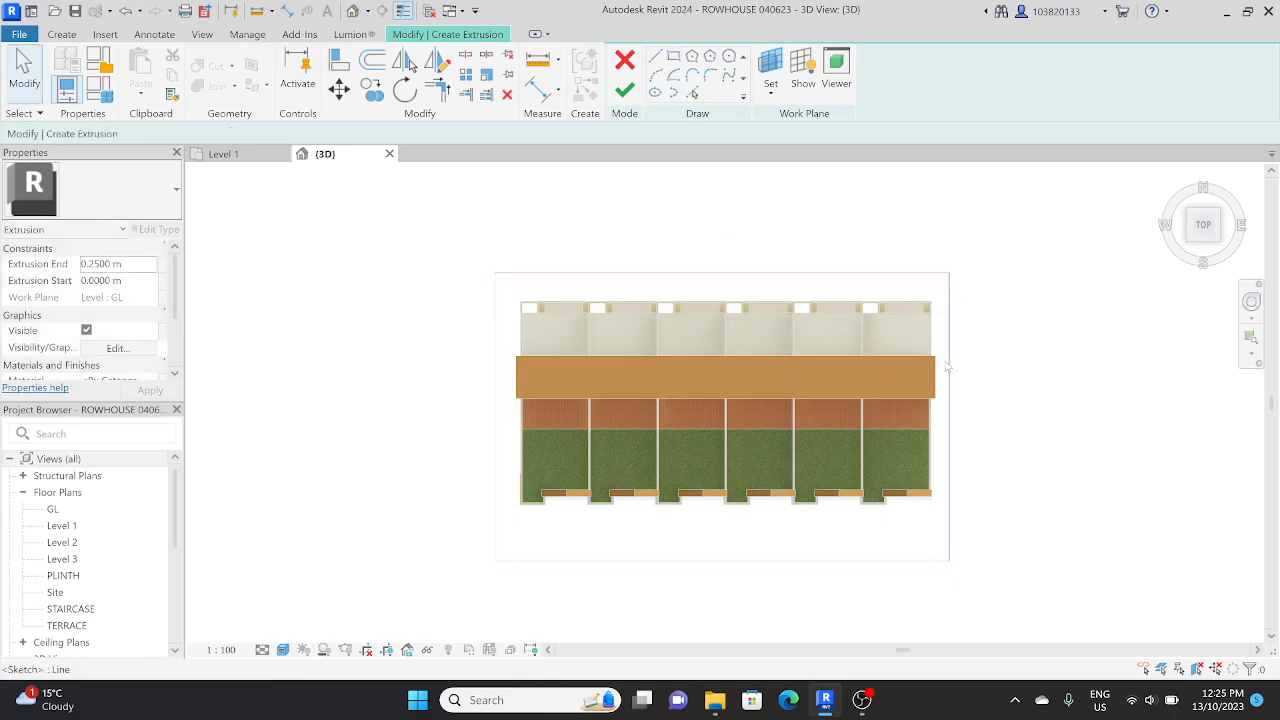
# Move the east and west edges of the rectangular sketch slightly outward, away from the end houses.
pyautogui.click(950, 410)
pyautogui.press('m')
pyautogui.press('v')
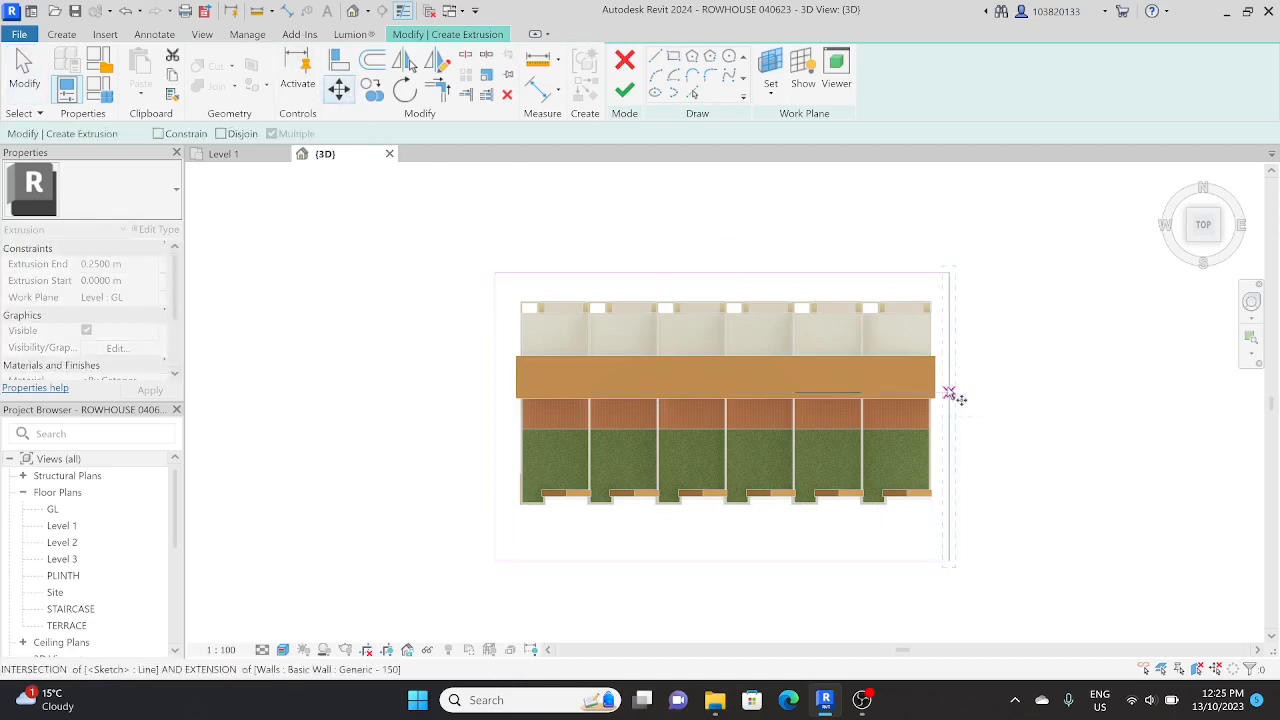
pyautogui.click(950, 391)
pyautogui.click(962, 391)
pyautogui.click(870, 469)
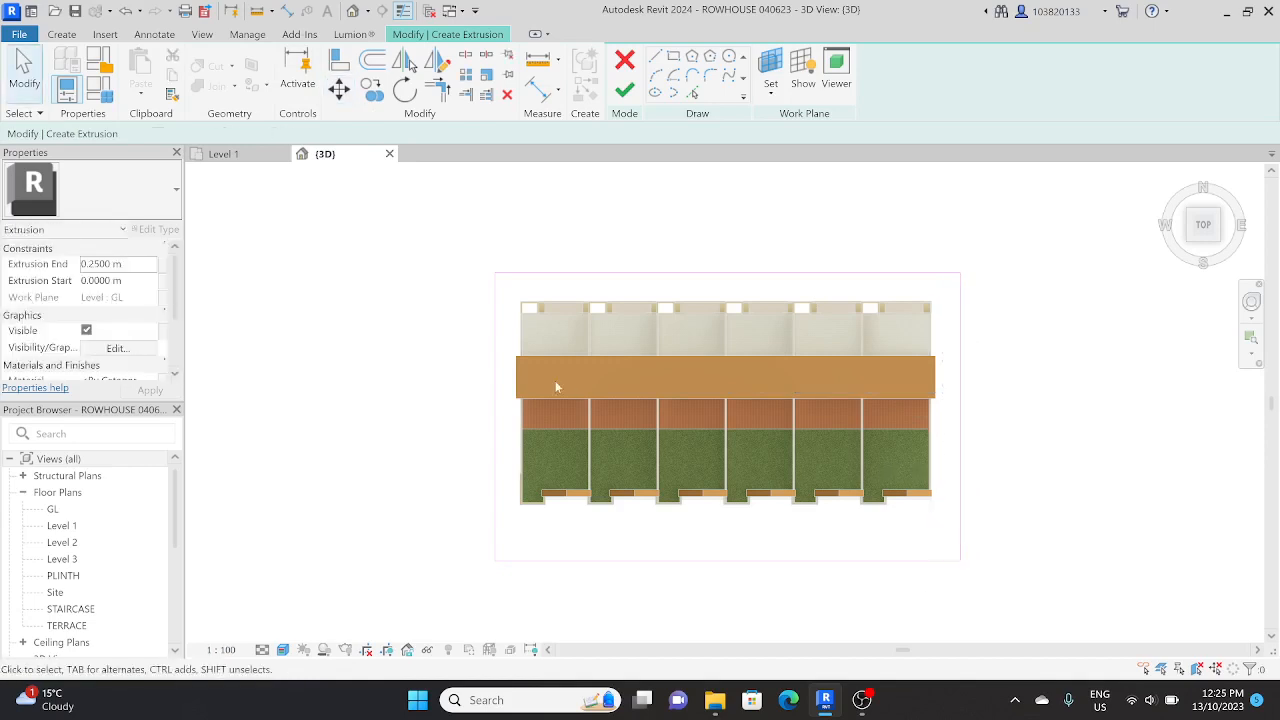
pyautogui.moveTo(460, 252); pyautogui.dragTo(515, 613)
pyautogui.click(339, 89)
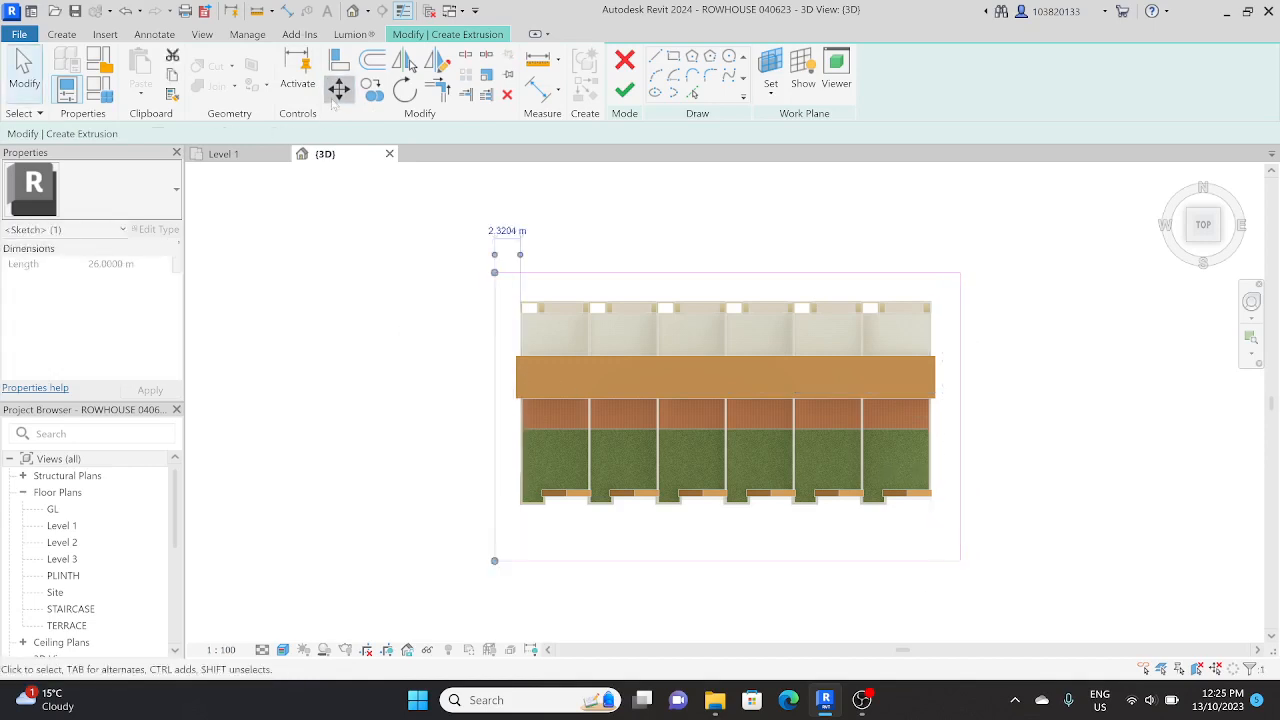
pyautogui.click(494, 366)
pyautogui.click(480, 365)
pyautogui.press('Escape')
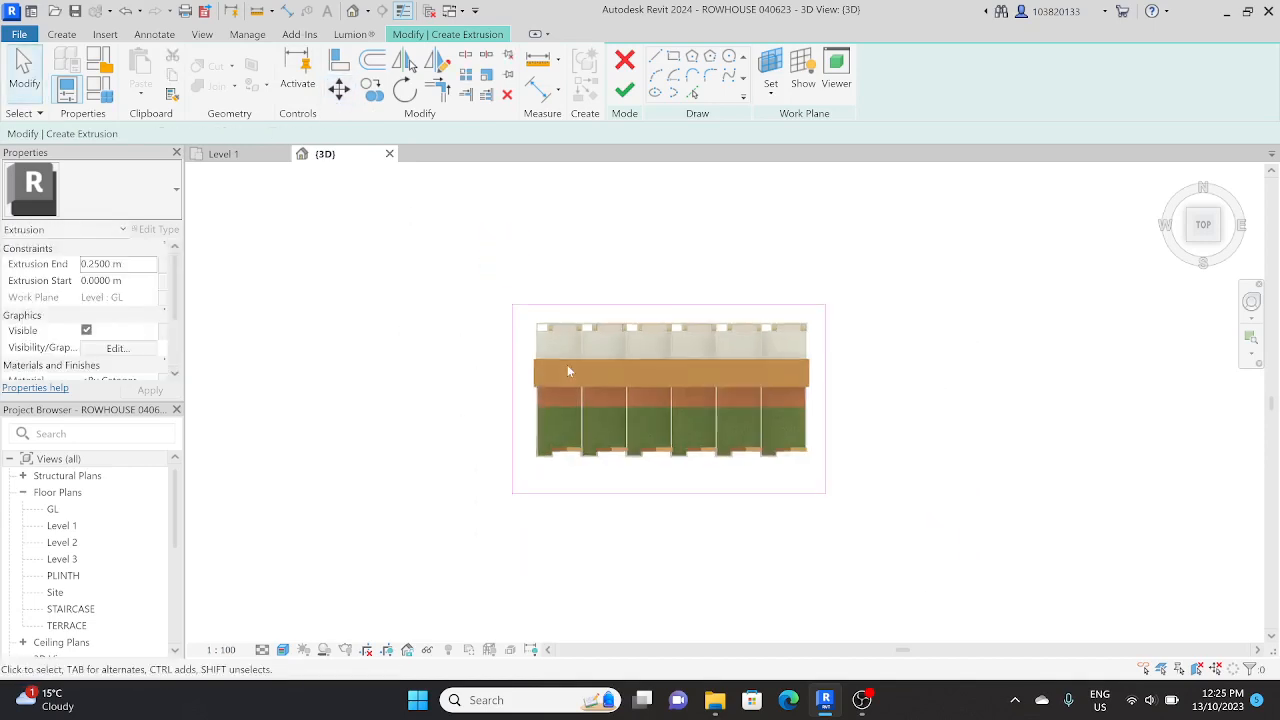
# Finish the extrusion sketch and set the slab's Extrusion End to -0.10 m.
pyautogui.keyDown('shift'); pyautogui.moveTo(614, 414); pyautogui.dragTo(648, 217, button='middle'); pyautogui.keyUp('shift')
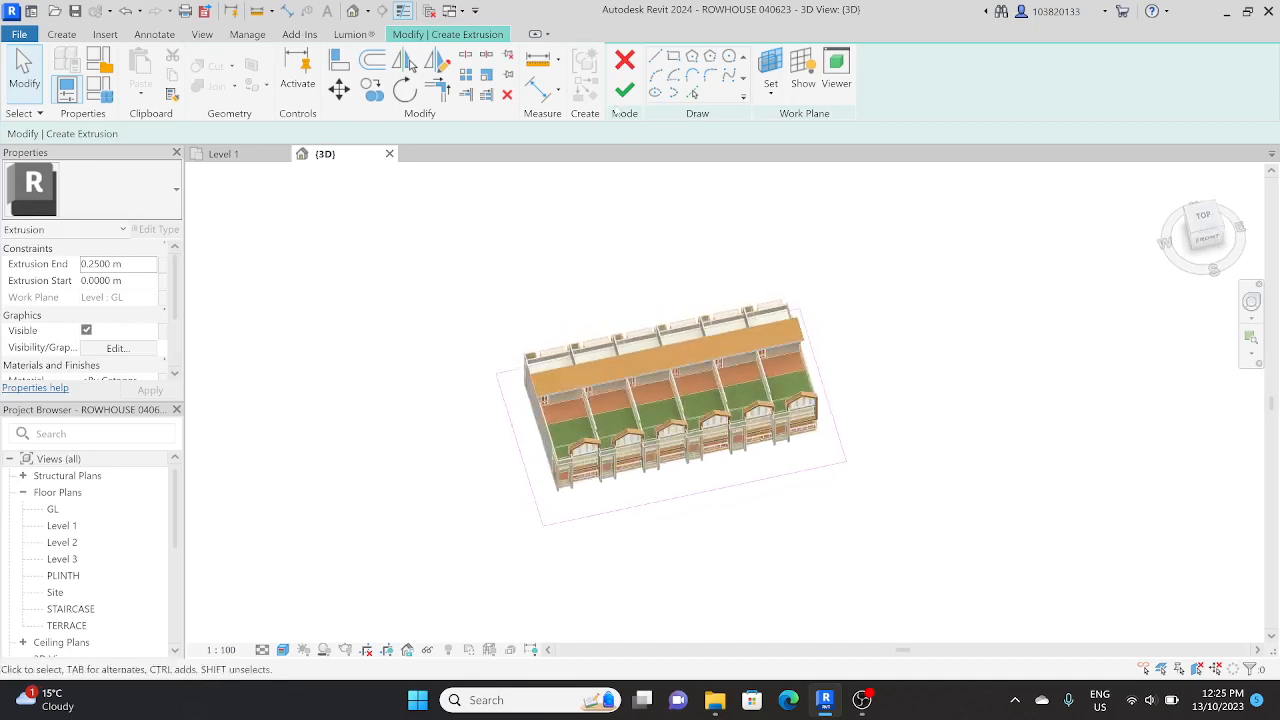
pyautogui.click(624, 90)
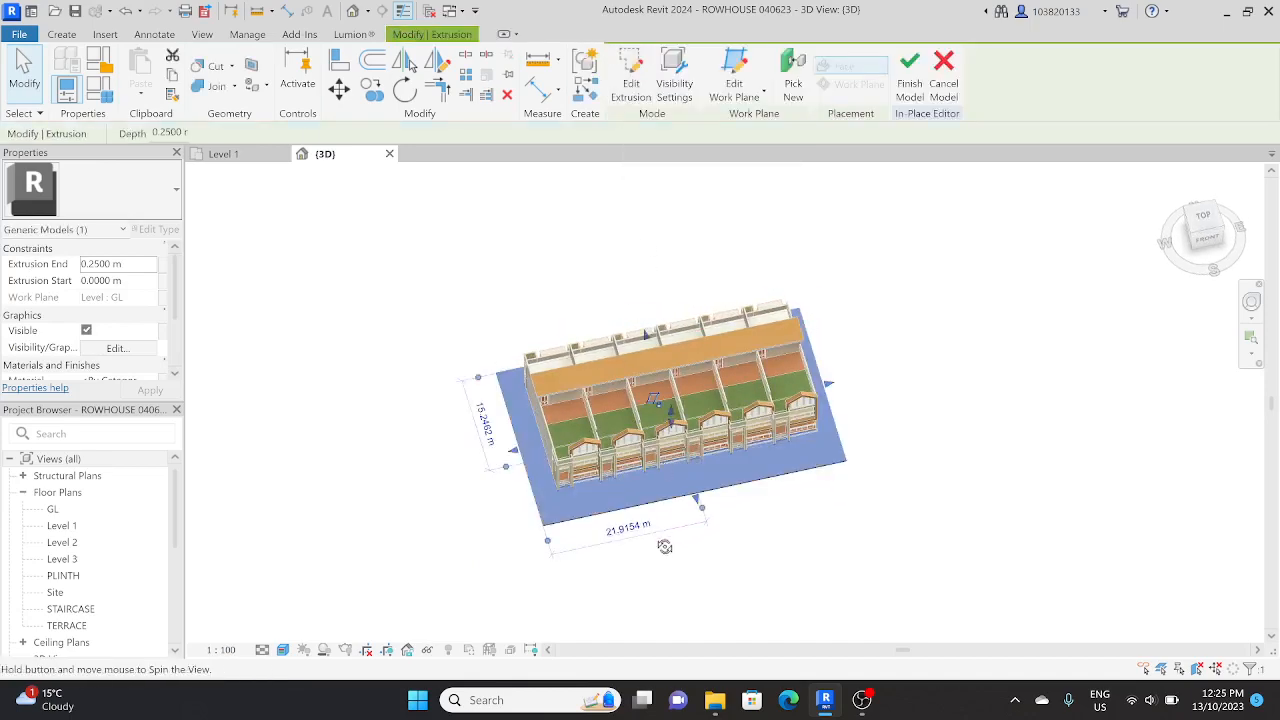
pyautogui.keyDown('shift'); pyautogui.moveTo(665, 546); pyautogui.dragTo(704, 474, button='middle'); pyautogui.keyUp('shift')
pyautogui.scroll(6, 614, 512)
pyautogui.press('Escape')
pyautogui.click(575, 550)
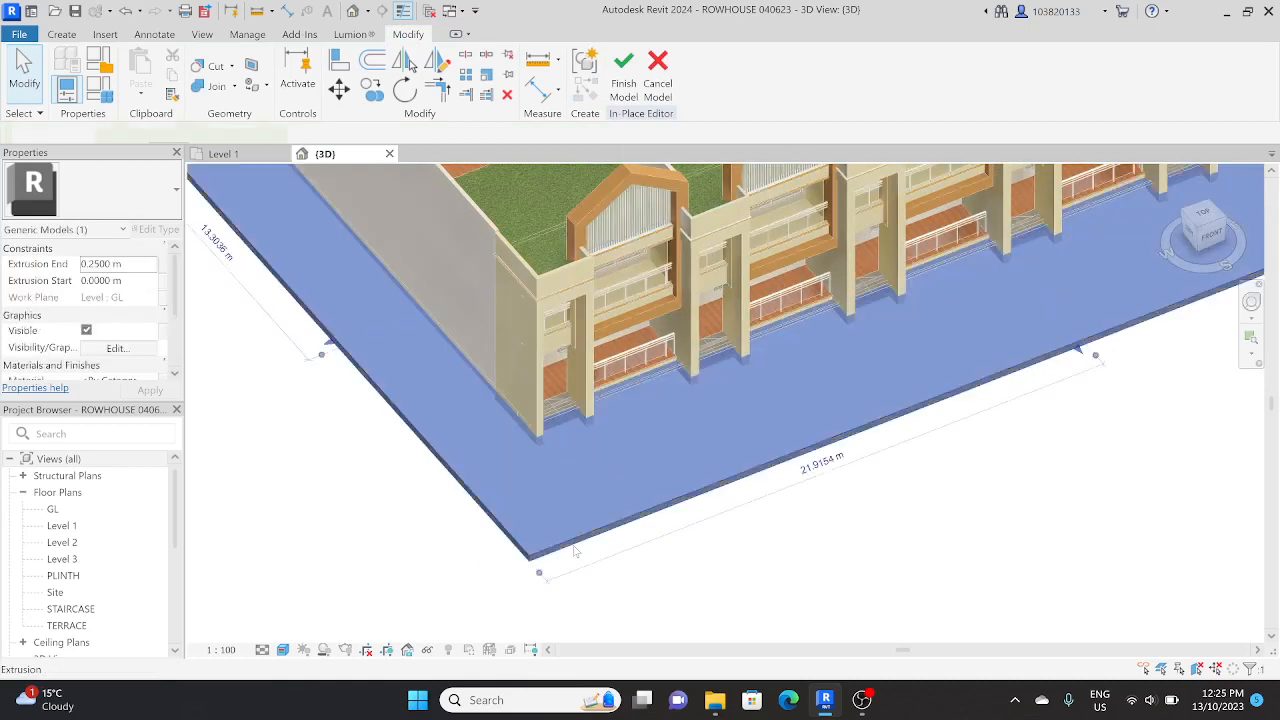
pyautogui.moveTo(128, 268); pyautogui.dragTo(20, 265)
pyautogui.write('-0.1')
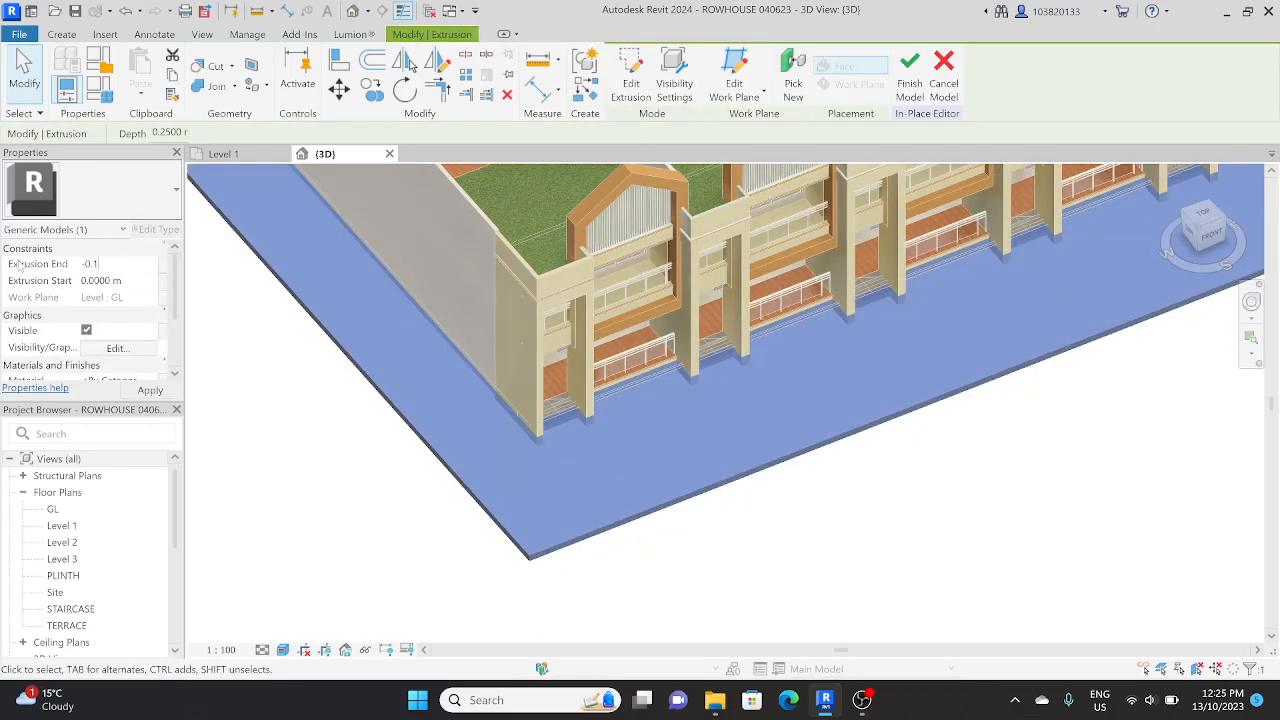
pyautogui.write('0')
pyautogui.click(281, 437)
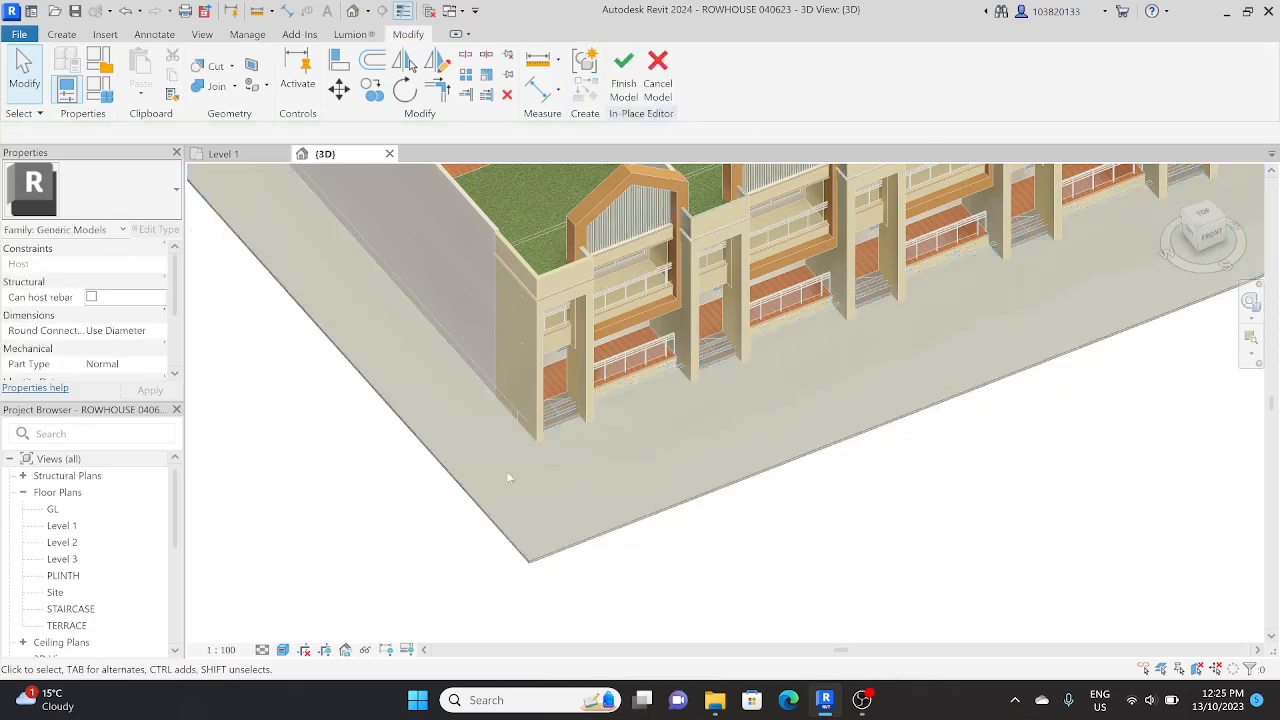
# Examine how the ground slab sits against the building at the corner, from the front and from above.
pyautogui.click(549, 555)
pyautogui.scroll(6, 566, 427)
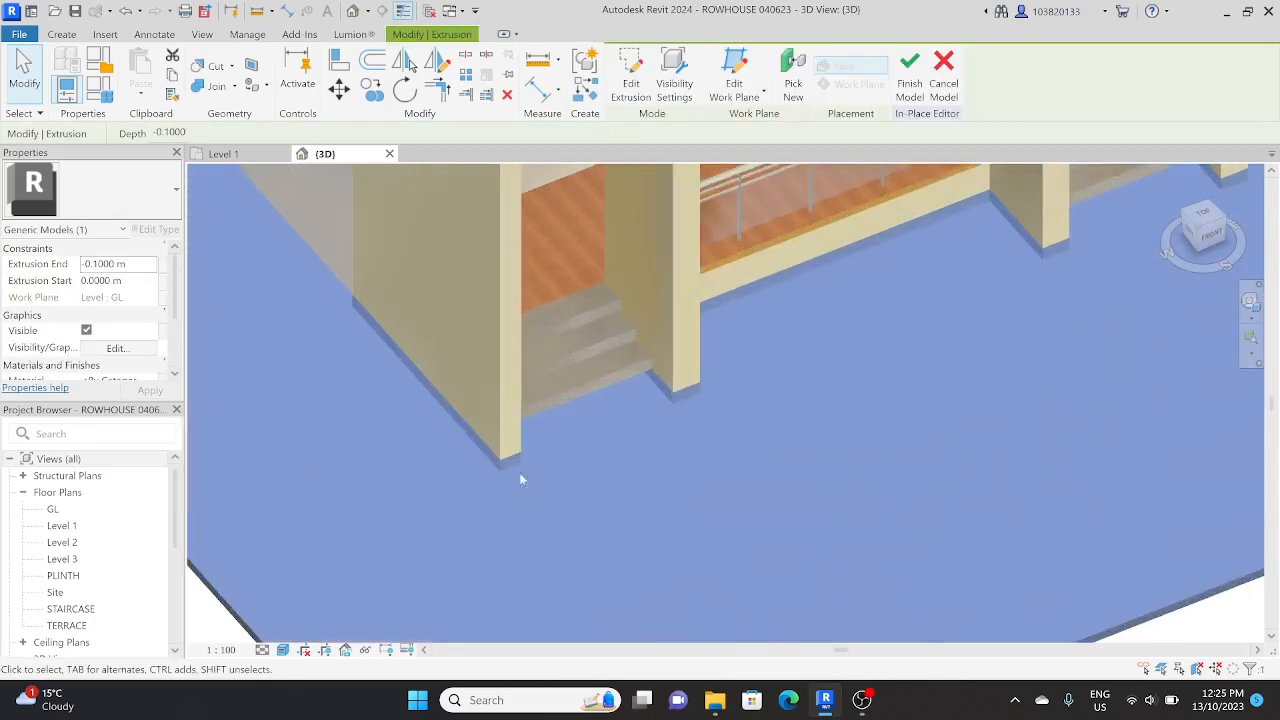
pyautogui.scroll(-1, 519, 472)
pyautogui.keyDown('shift'); pyautogui.moveTo(519, 472); pyautogui.dragTo(878, 310, button='middle'); pyautogui.keyUp('shift')
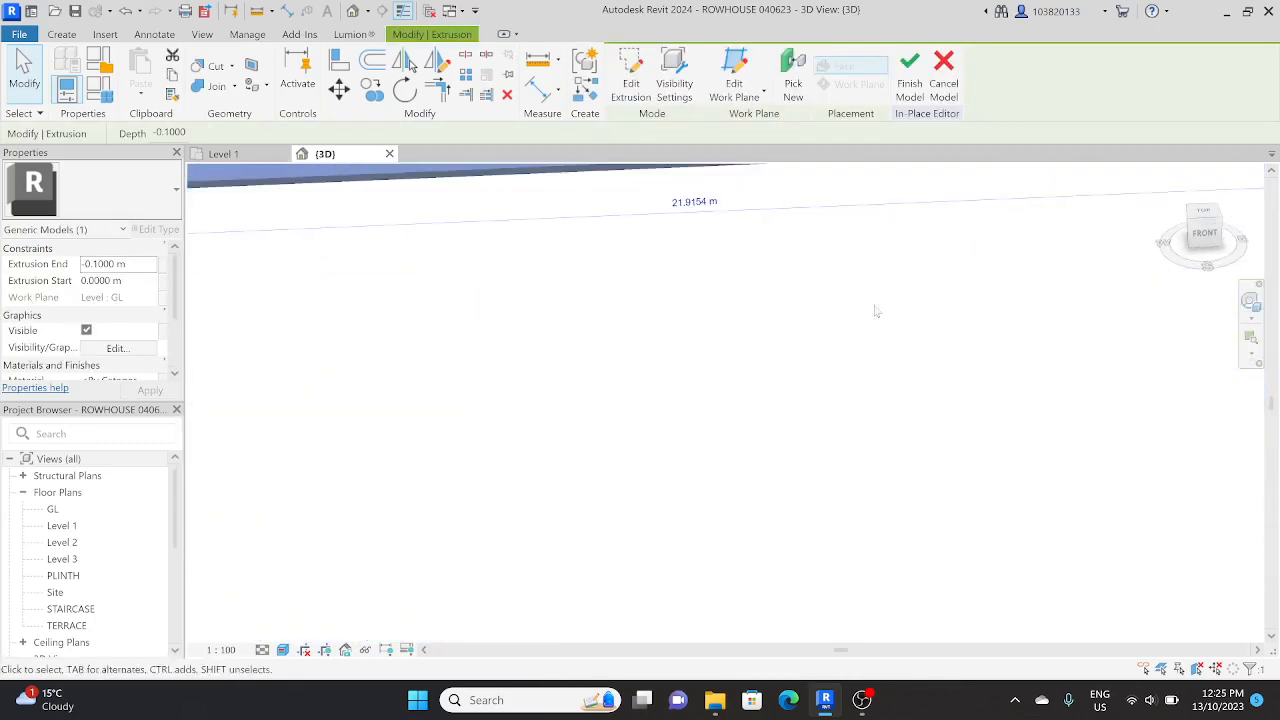
pyautogui.click(1203, 236)
pyautogui.scroll(3, 449, 423)
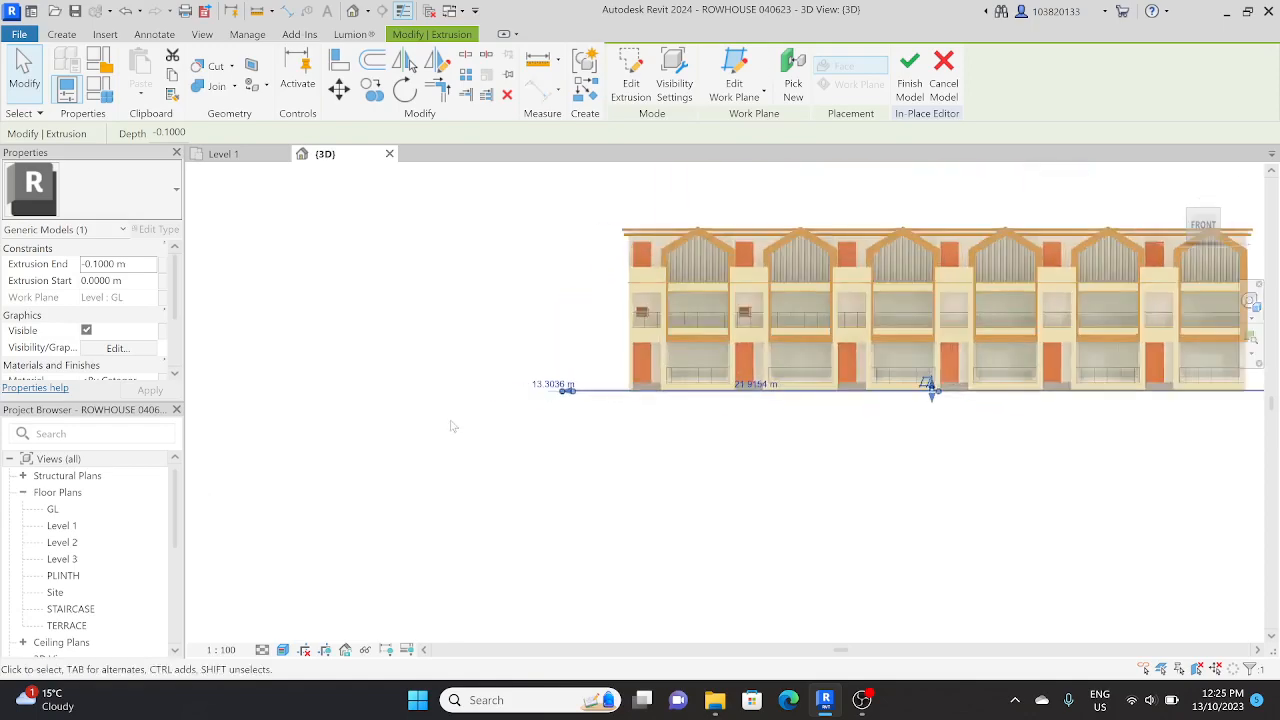
pyautogui.scroll(2, 690, 390)
pyautogui.keyDown('shift'); pyautogui.moveTo(690, 390); pyautogui.dragTo(690, 546, button='middle'); pyautogui.keyUp('shift')
pyautogui.scroll(-3, 606, 416)
pyautogui.keyDown('shift'); pyautogui.moveTo(603, 414); pyautogui.dragTo(580, 498, button='middle'); pyautogui.keyUp('shift')
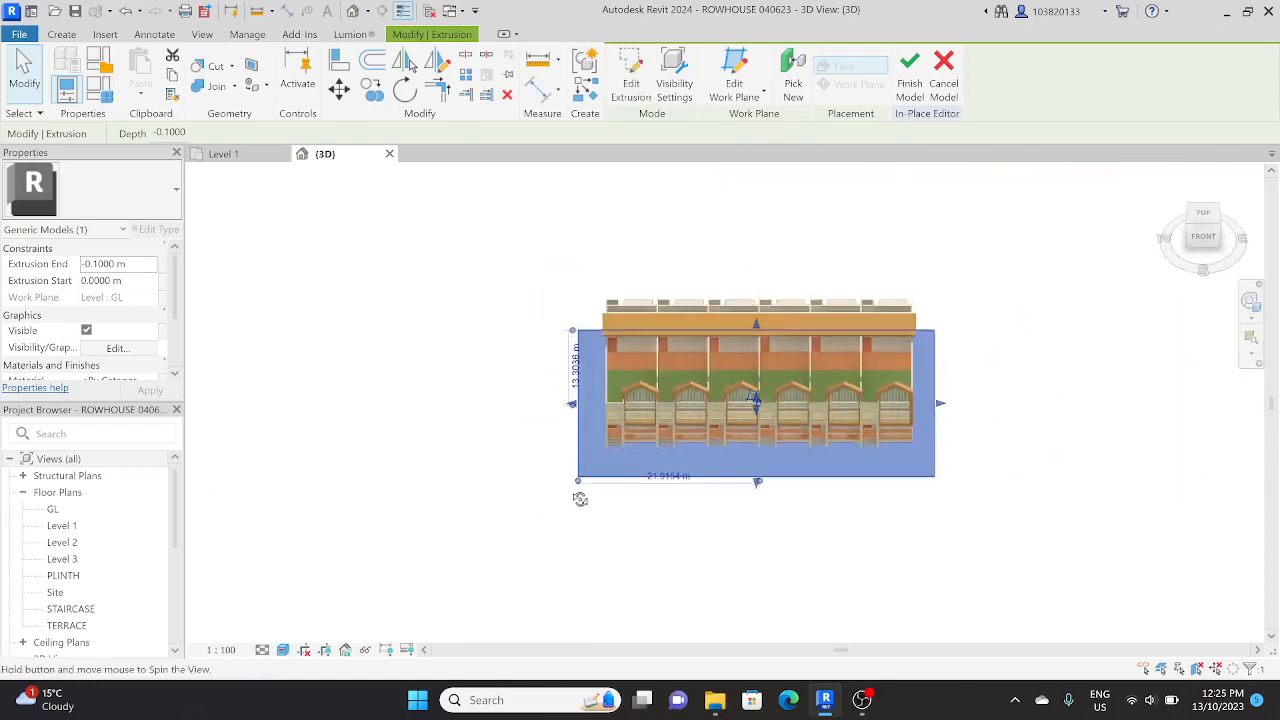
pyautogui.click(1000, 270)
pyautogui.click(1203, 213)
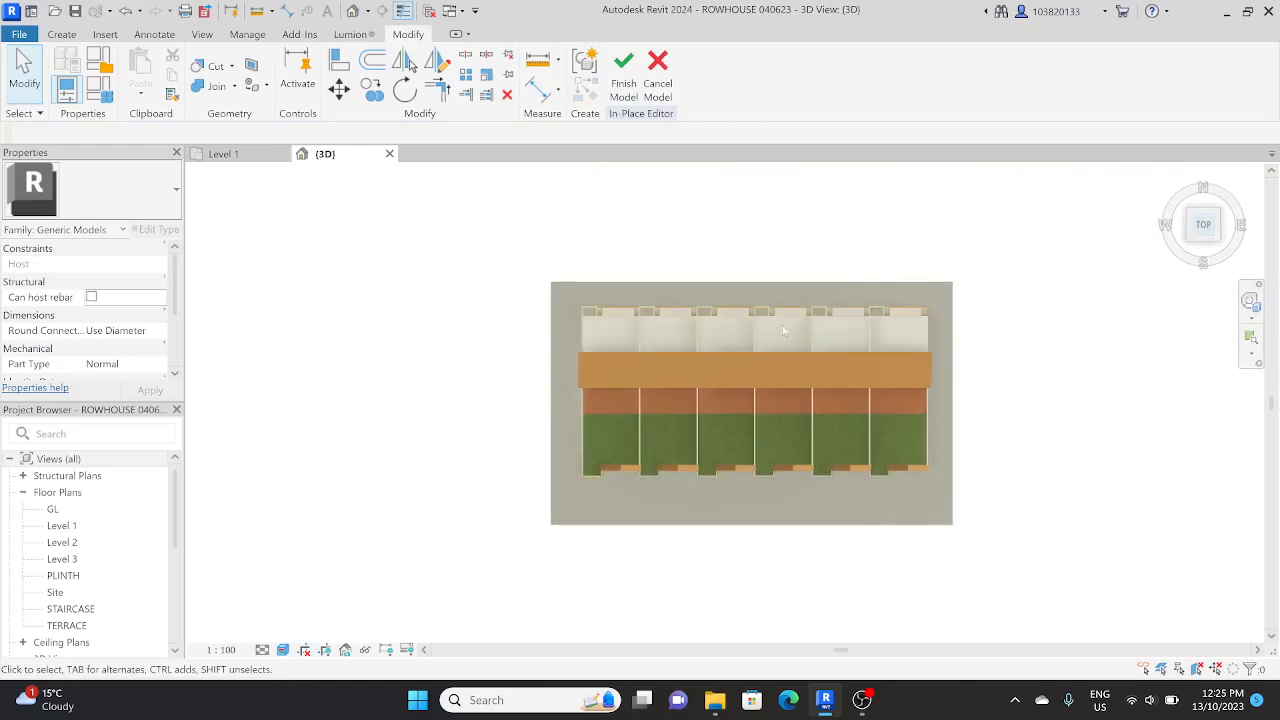
# Select the ground slab extrusion and create a new material for its Material parameter.
pyautogui.keyDown('shift'); pyautogui.moveTo(730, 282); pyautogui.dragTo(673, 470, button='middle'); pyautogui.keyUp('shift')
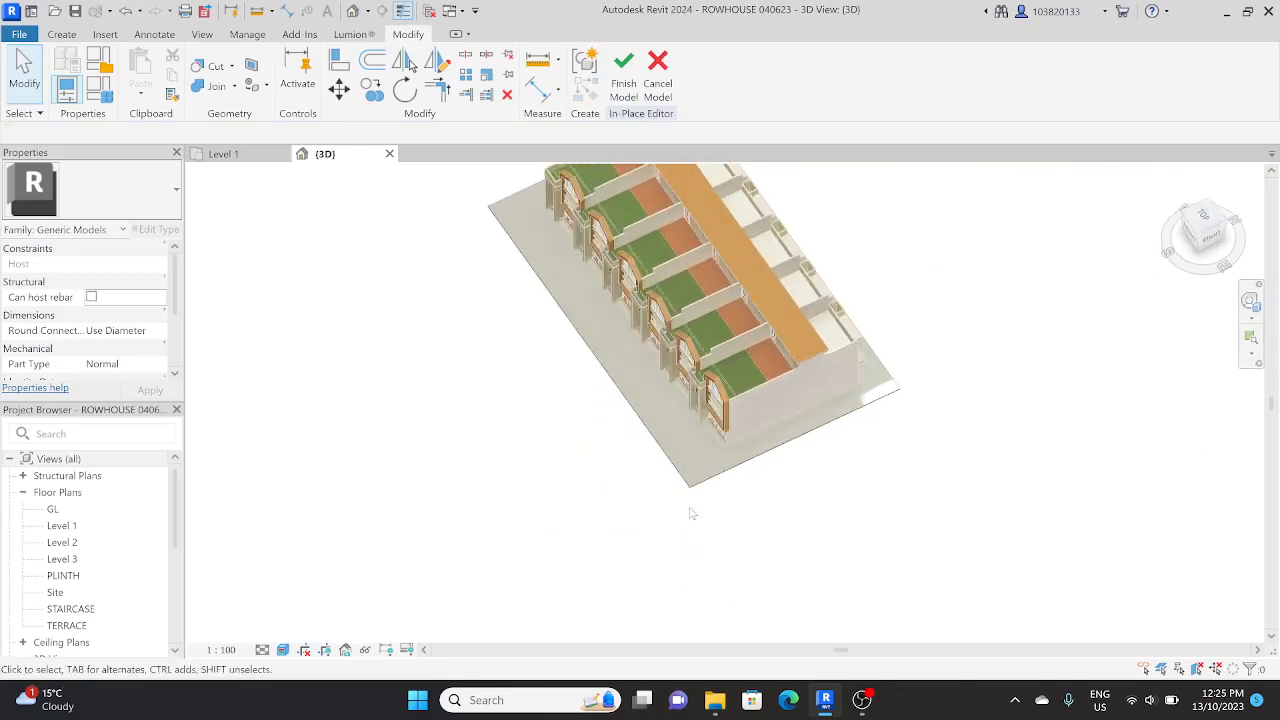
pyautogui.click(673, 470)
pyautogui.scroll(5, 673, 470)
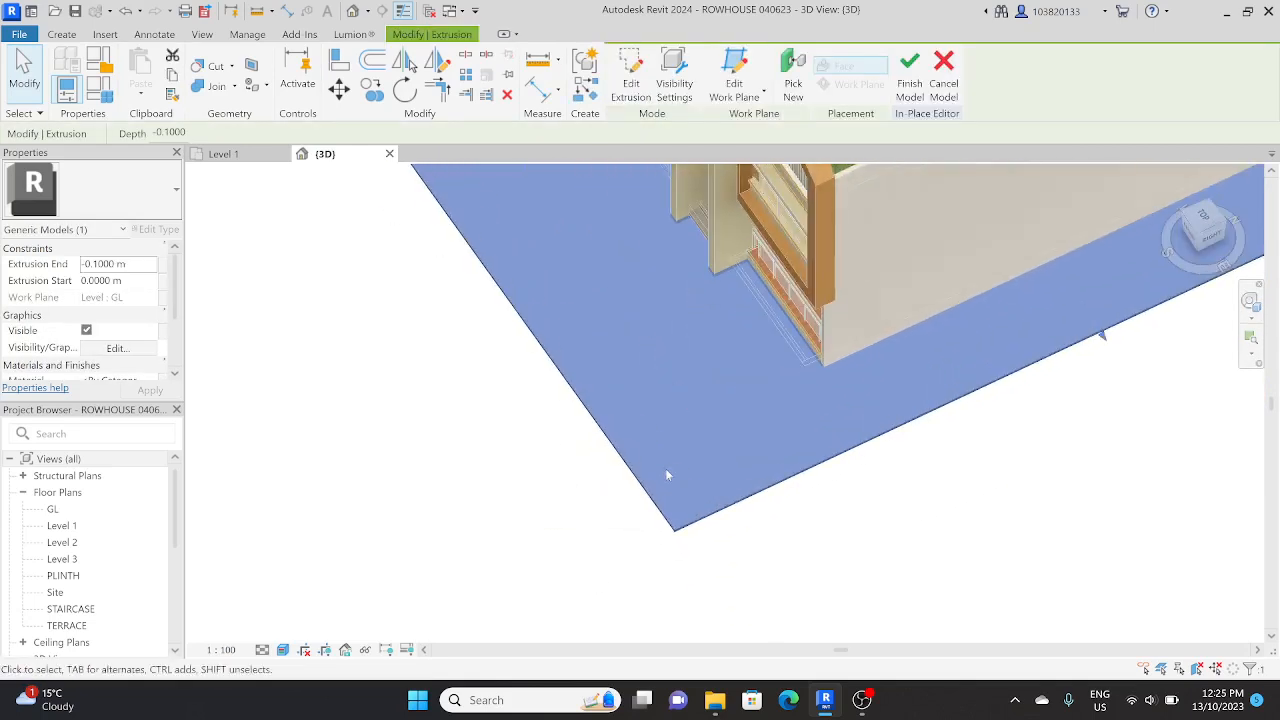
pyautogui.scroll(-3, 141, 362)
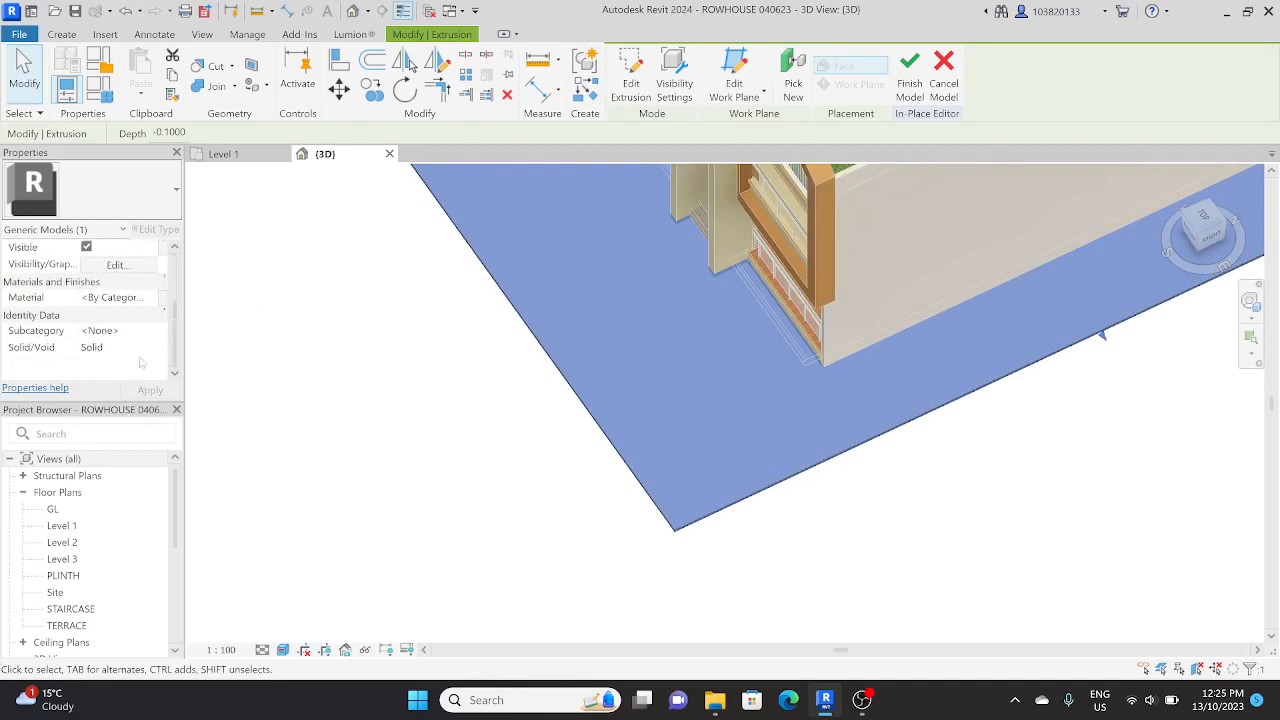
pyautogui.click(149, 301)
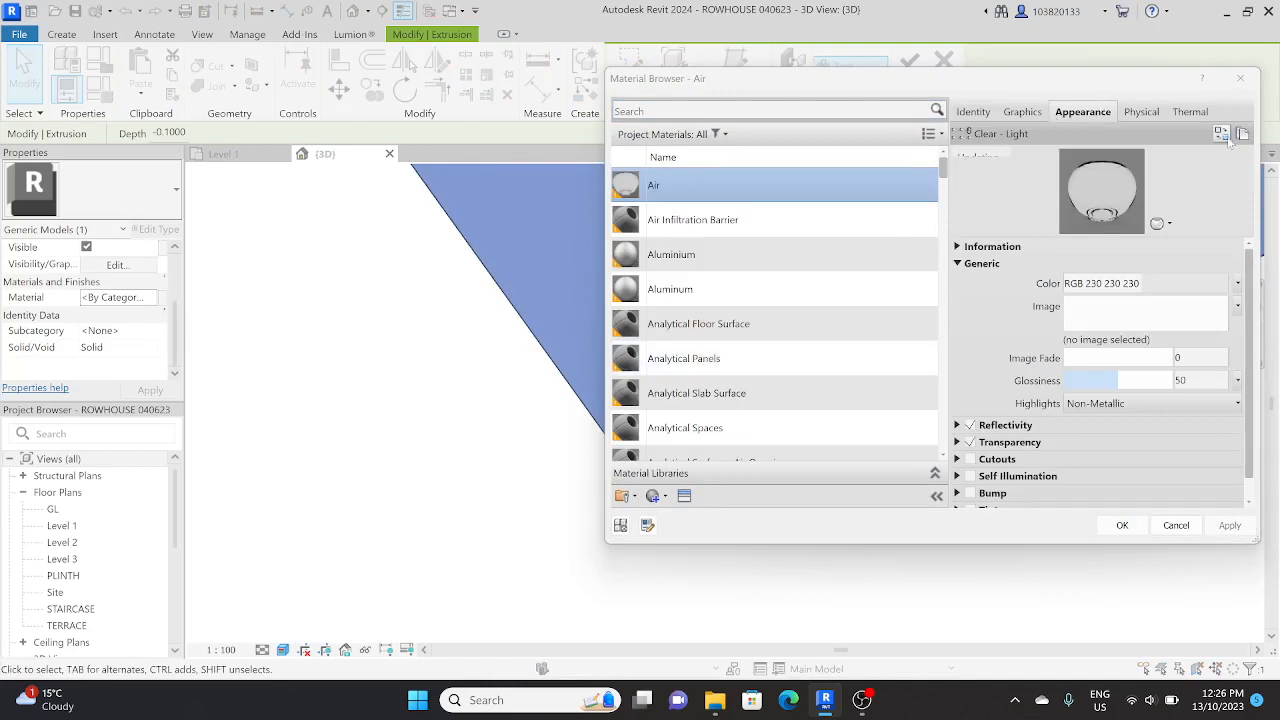
pyautogui.click(656, 496)
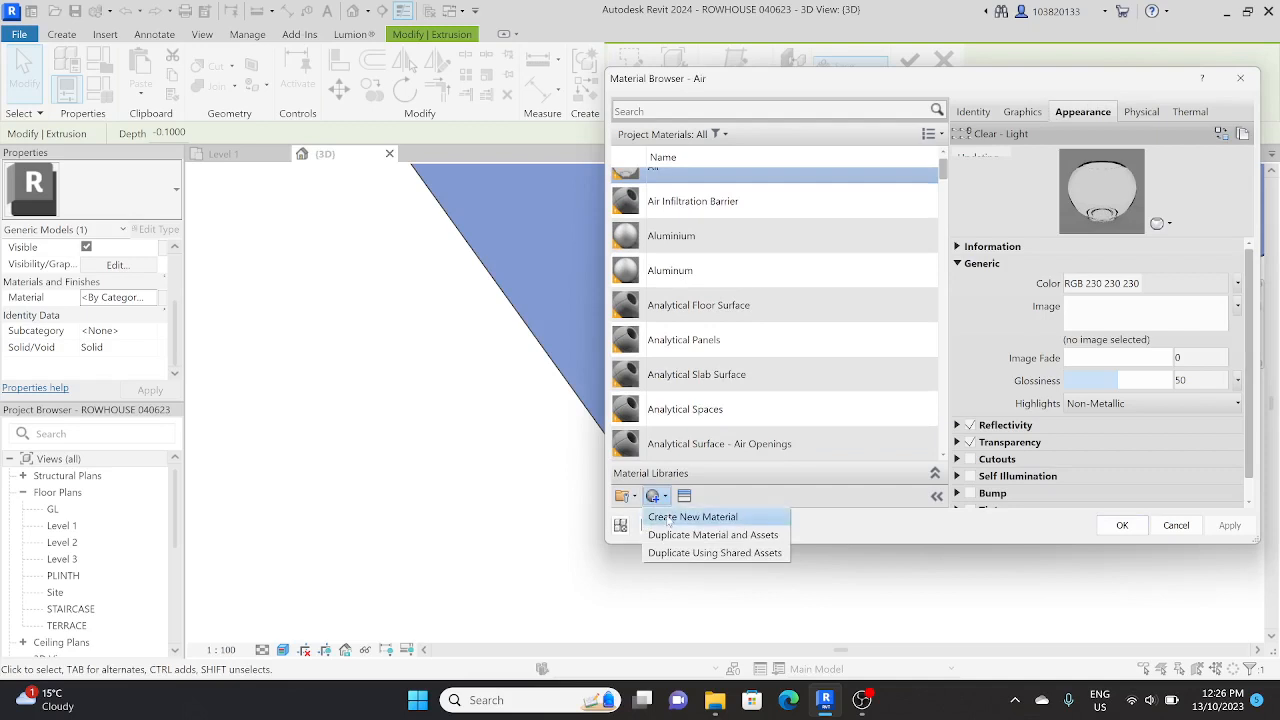
pyautogui.click(668, 518)
# Try to rename the new material as KM_SITE 1.
pyautogui.rightClick(684, 314)
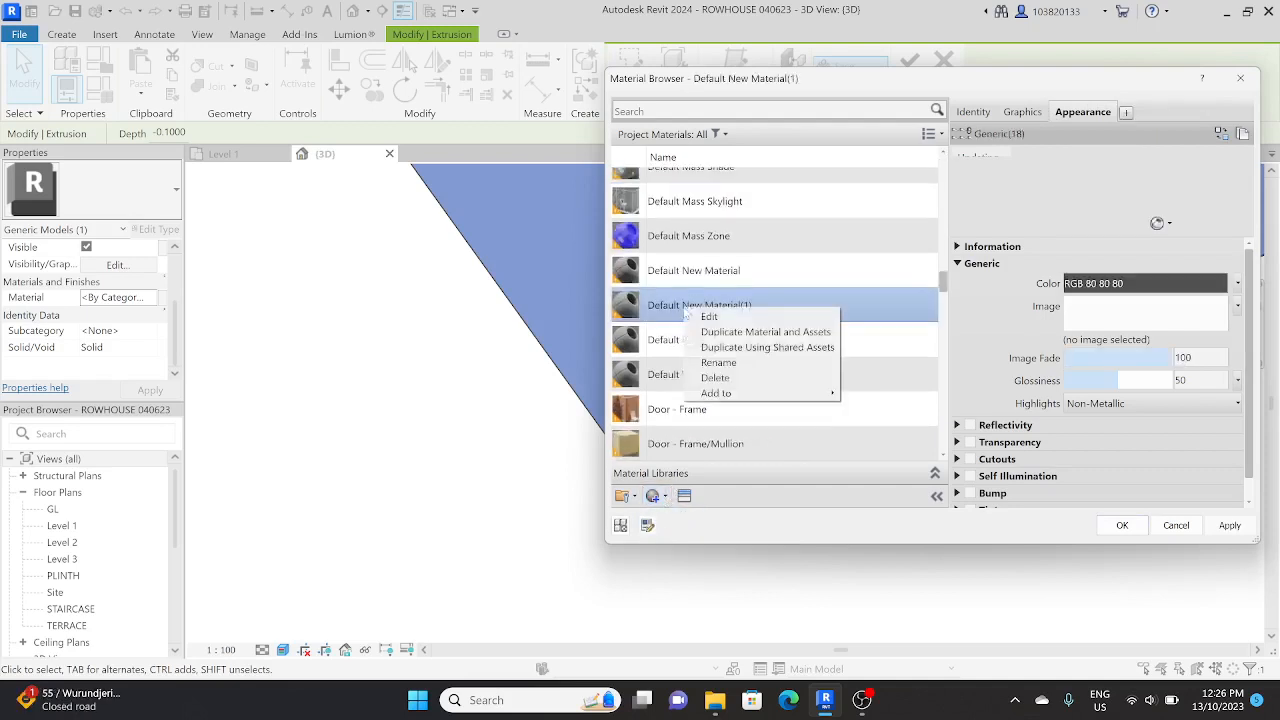
pyautogui.click(718, 362)
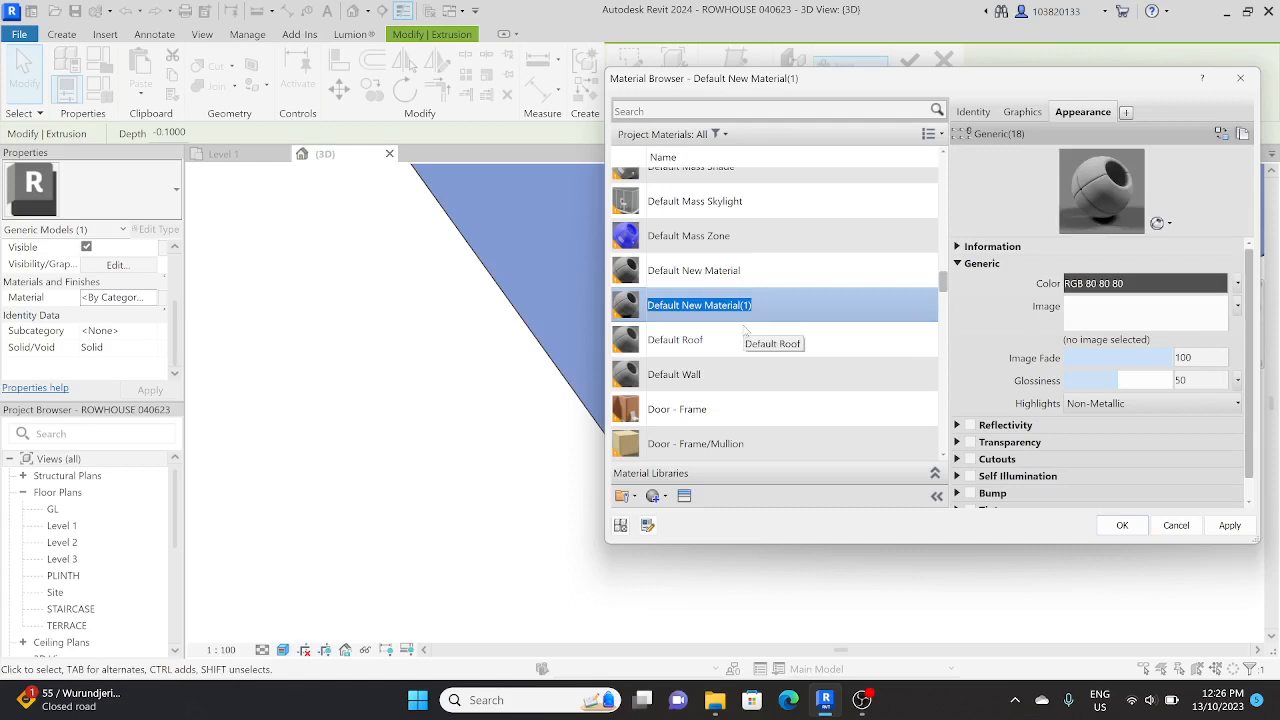
pyautogui.write('KM_SITE 1')
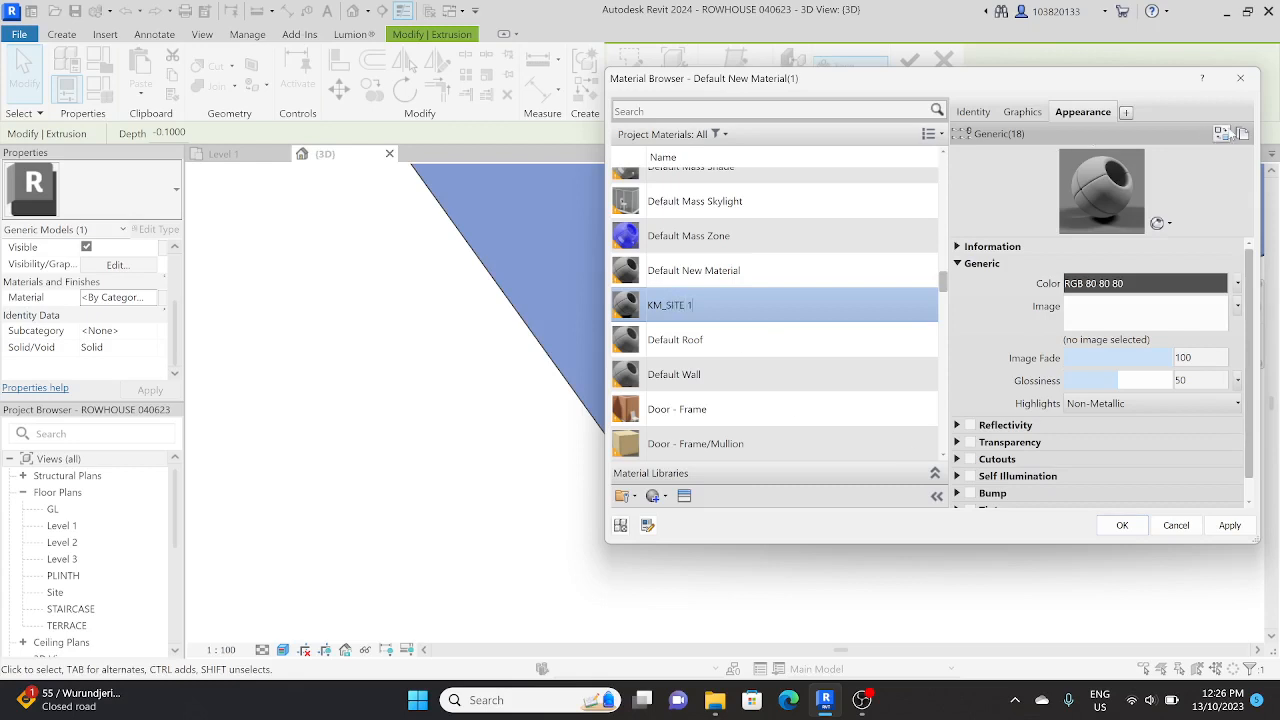
pyautogui.click(1221, 134)
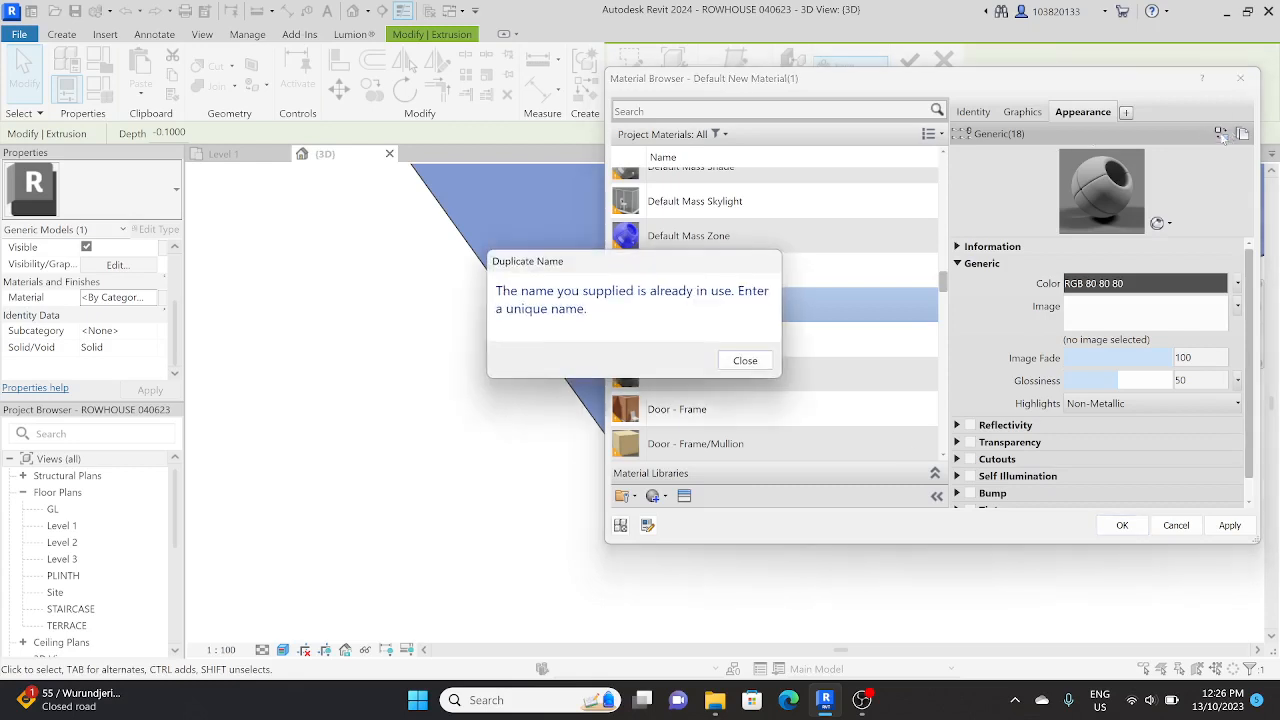
pyautogui.click(746, 358)
# Rename the new material as SITE_01.
pyautogui.rightClick(746, 304)
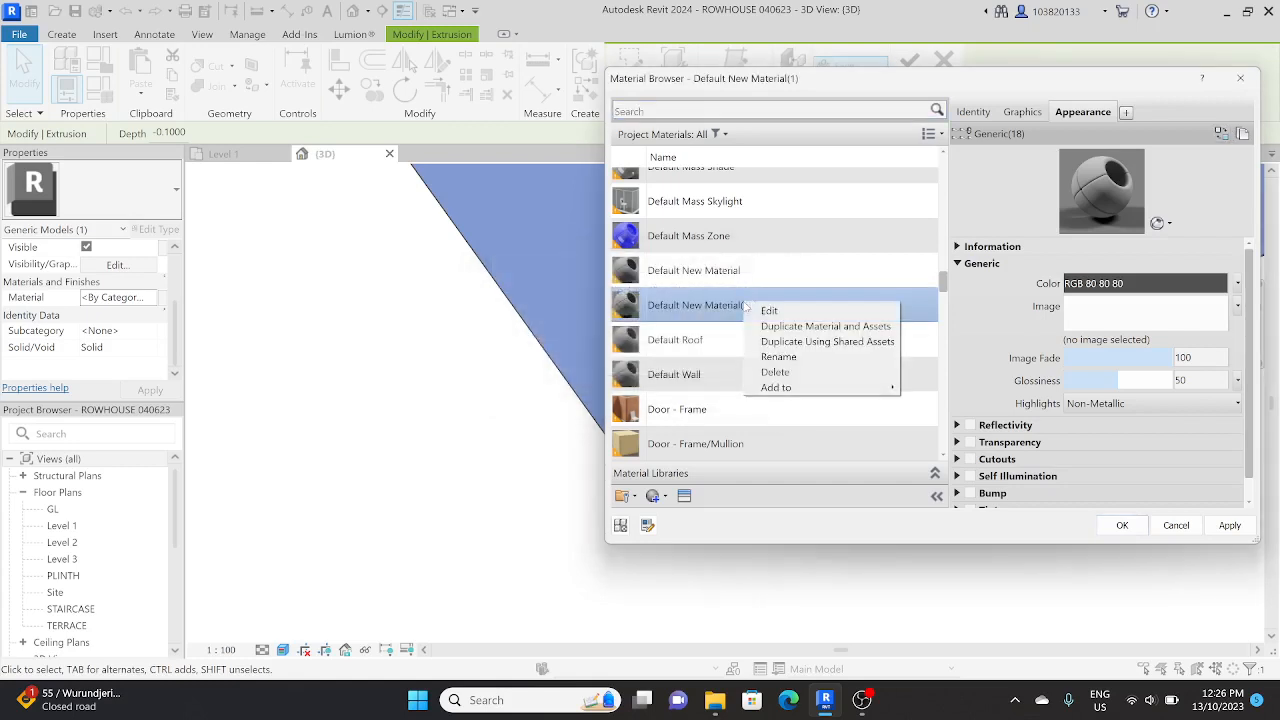
pyautogui.click(833, 360)
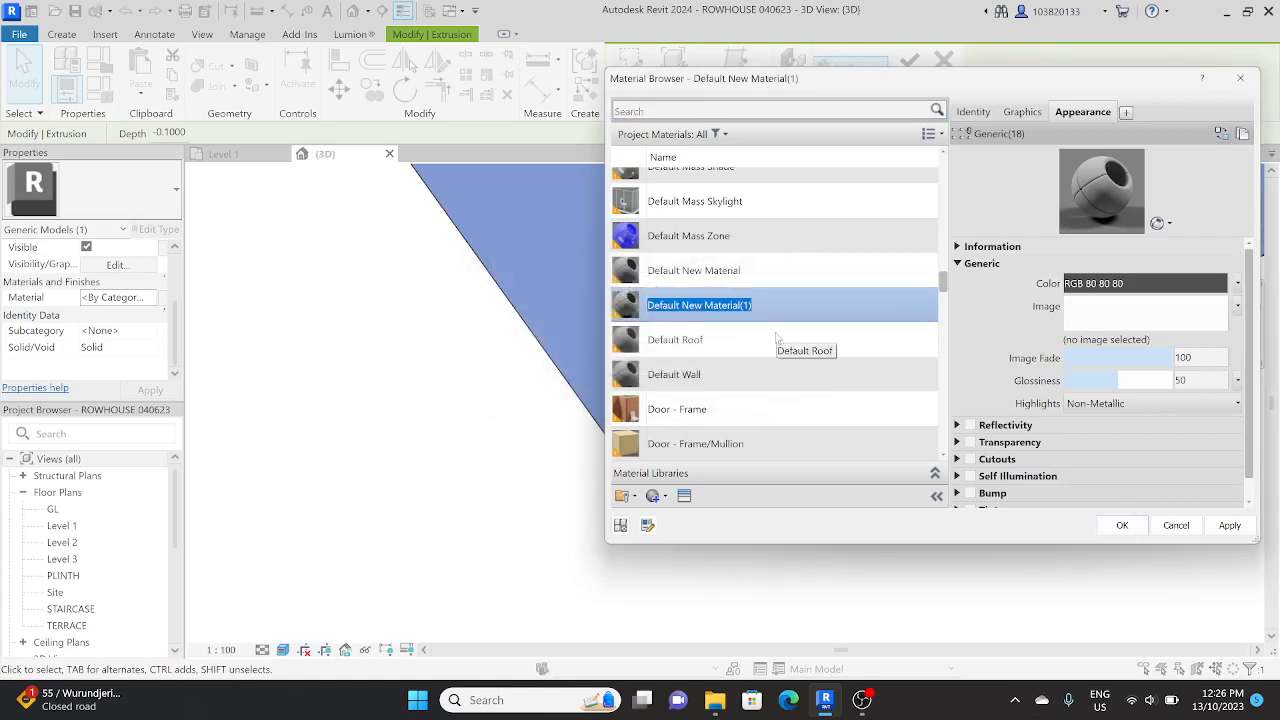
pyautogui.write('SITE_01')
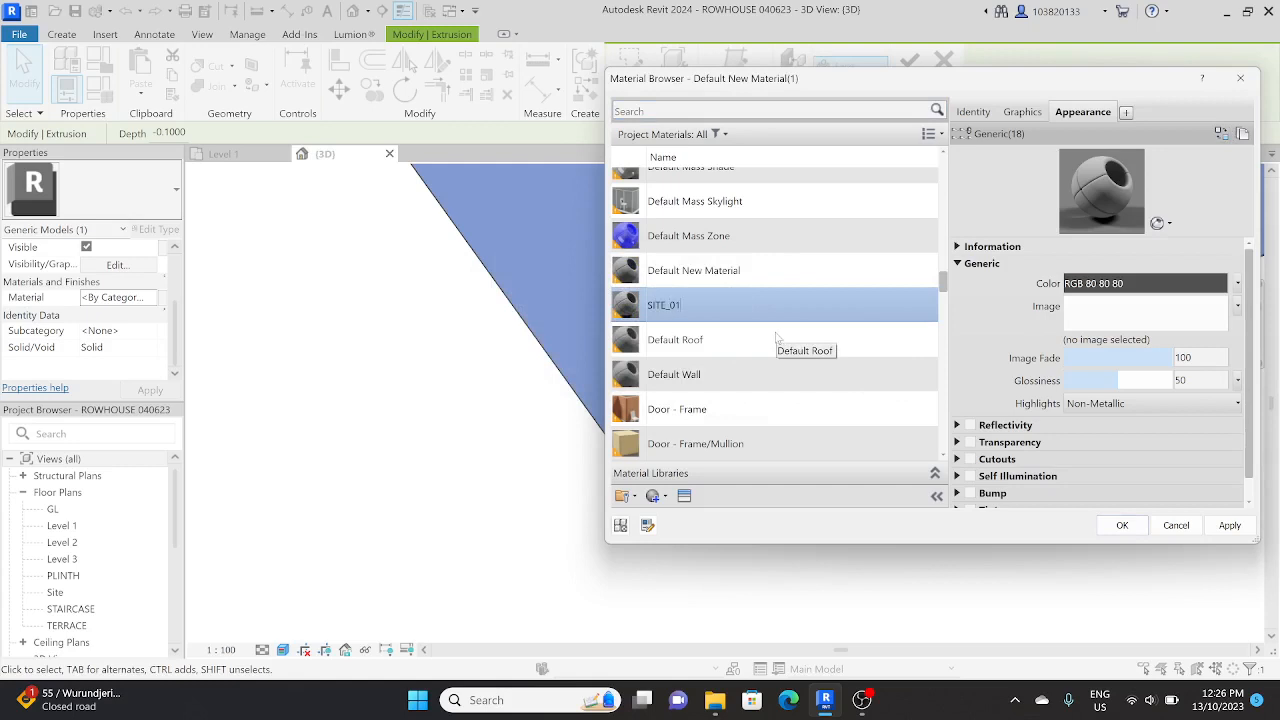
pyautogui.press('Return')
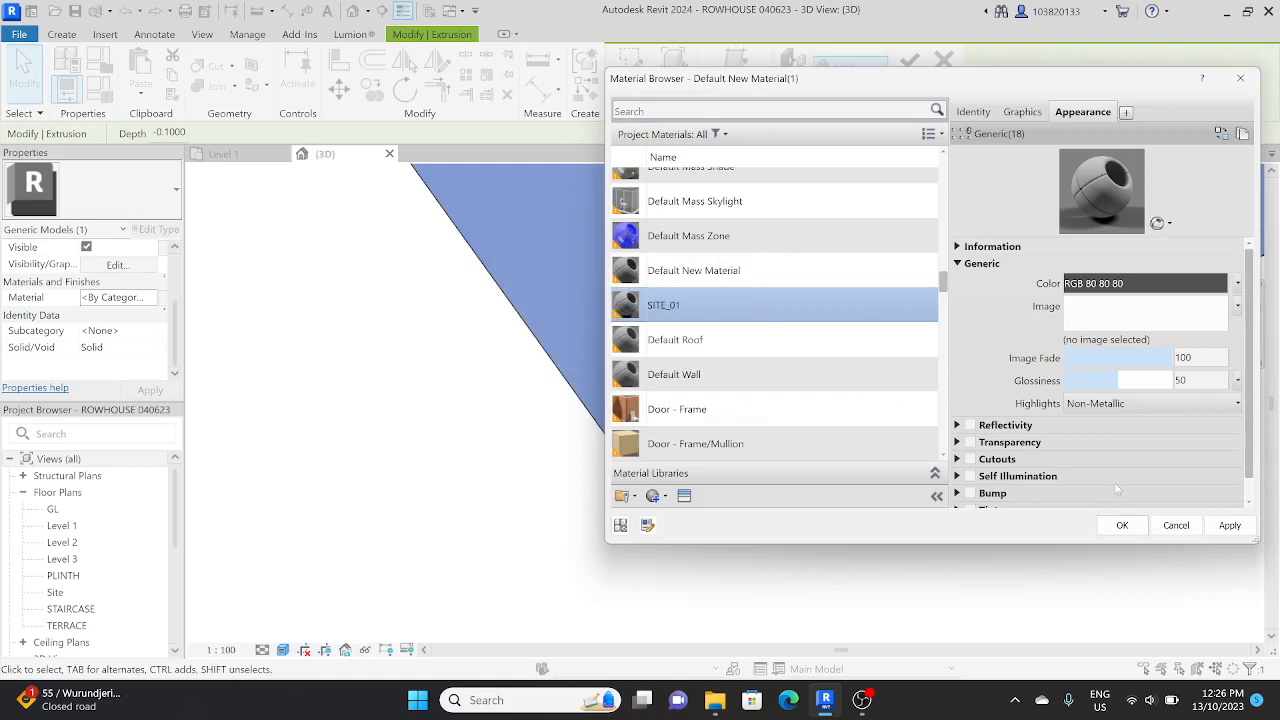
# Search the appearance assets for SITE, replace SITE_01's appearance with a grey asphalt from Sitework, and assign the material to the slab.
pyautogui.click(1221, 133)
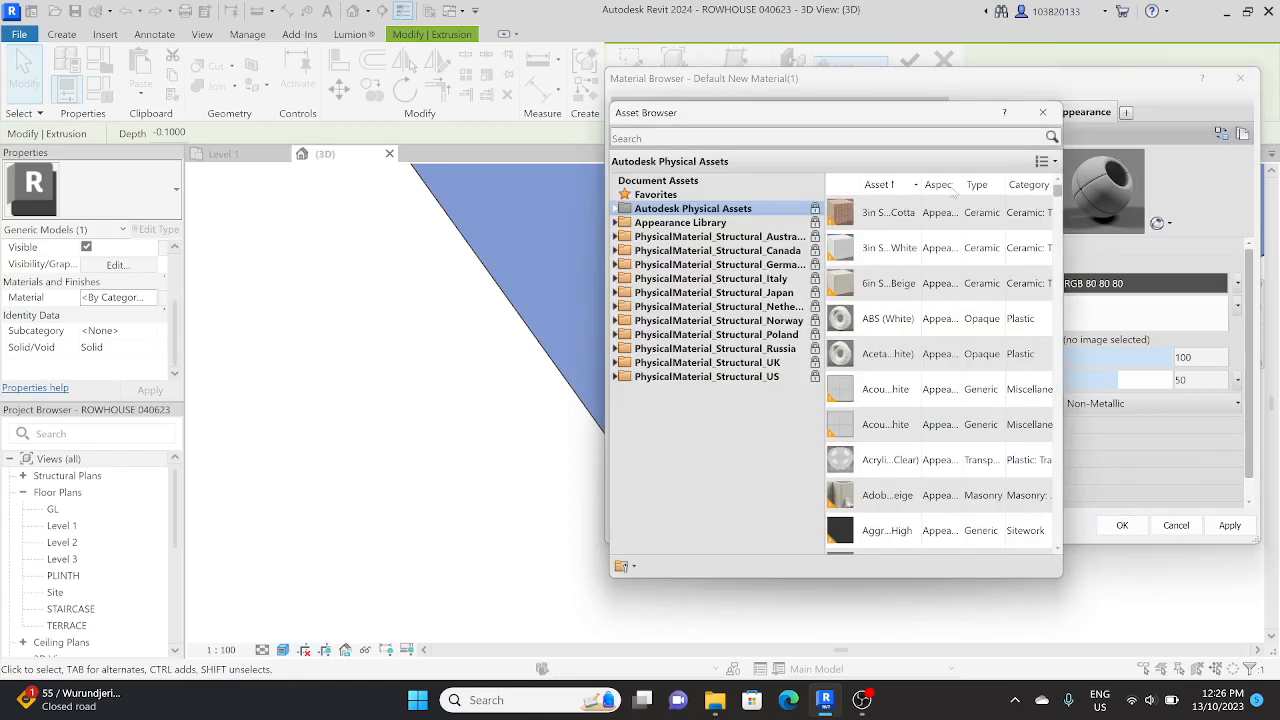
pyautogui.click(884, 133)
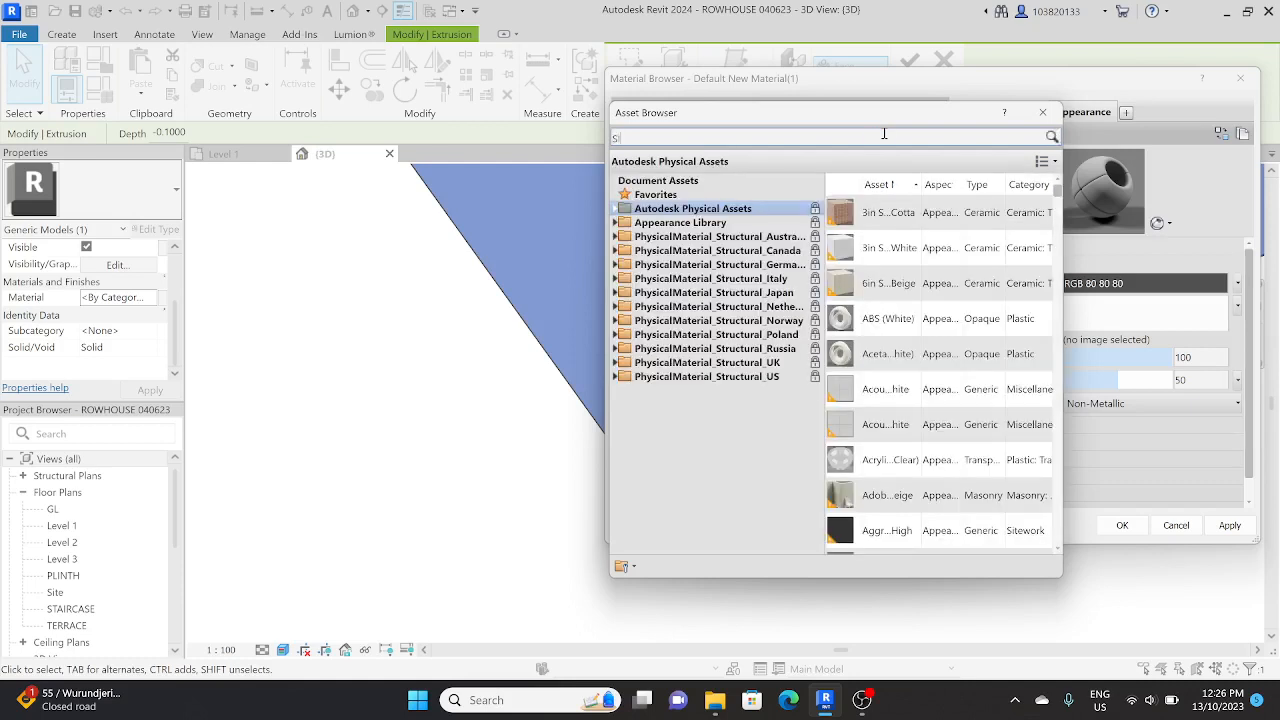
pyautogui.press('Return')
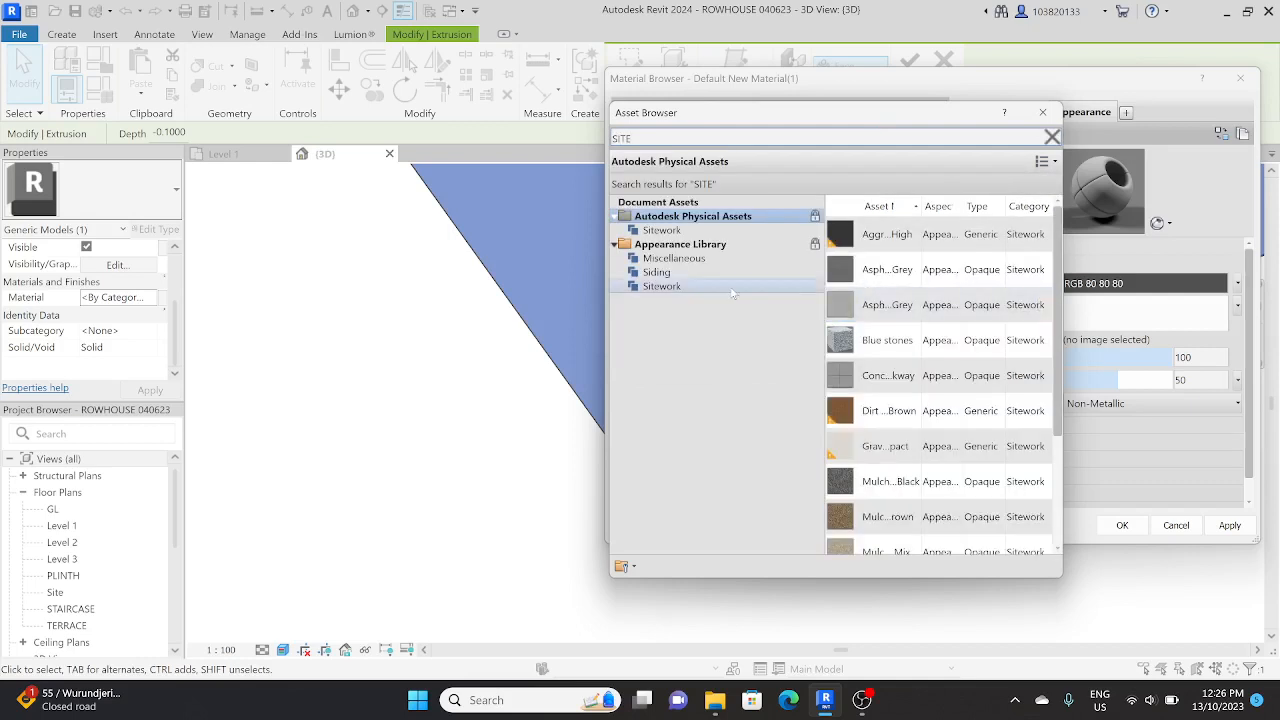
pyautogui.click(745, 291)
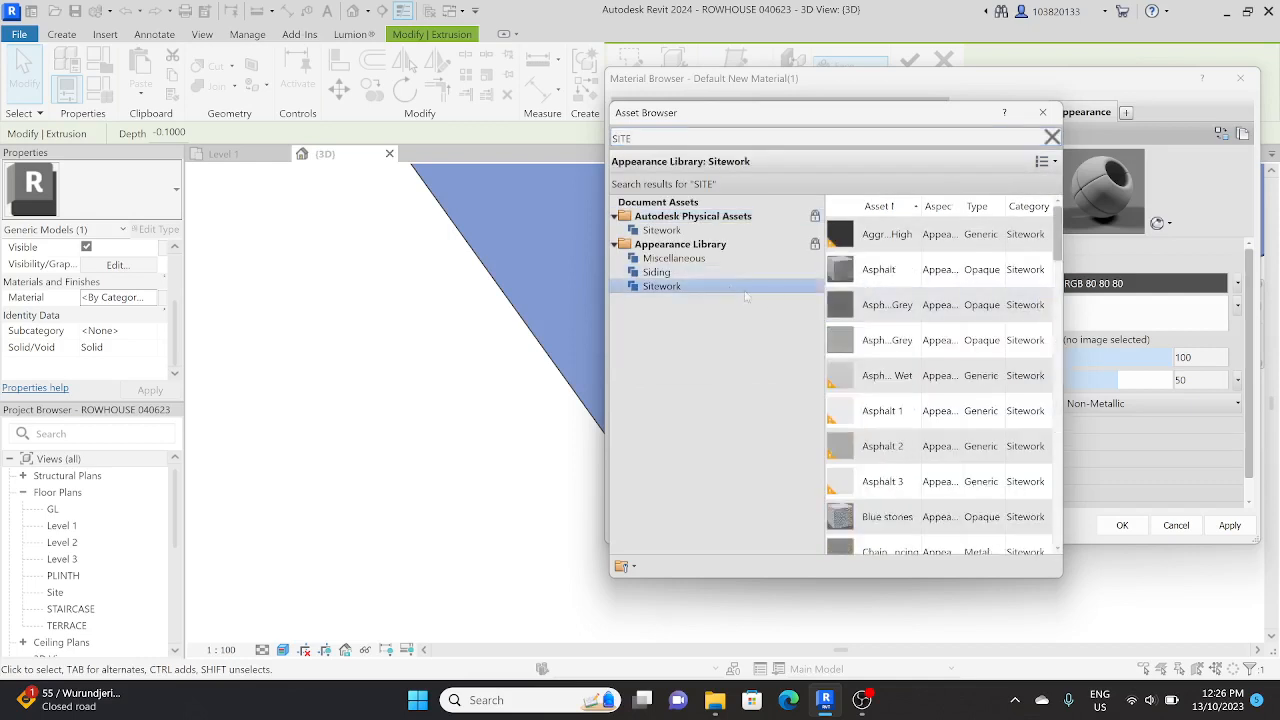
pyautogui.click(1043, 340)
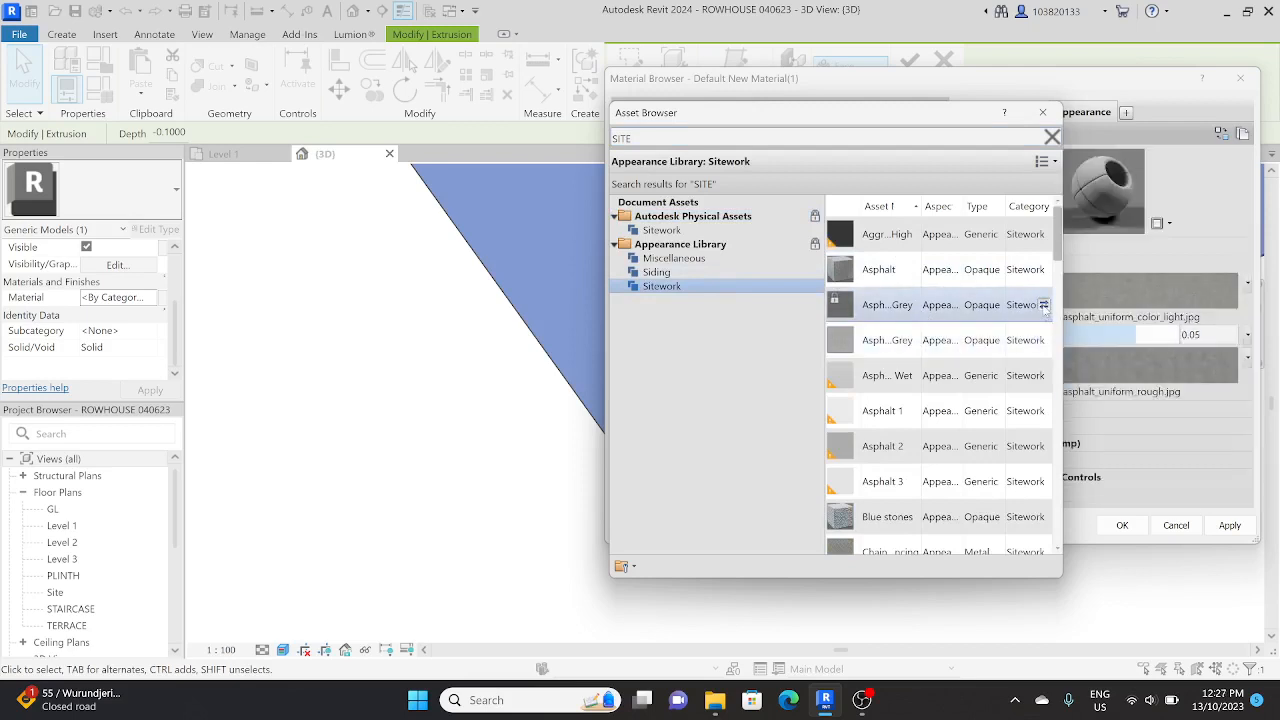
pyautogui.click(1232, 528)
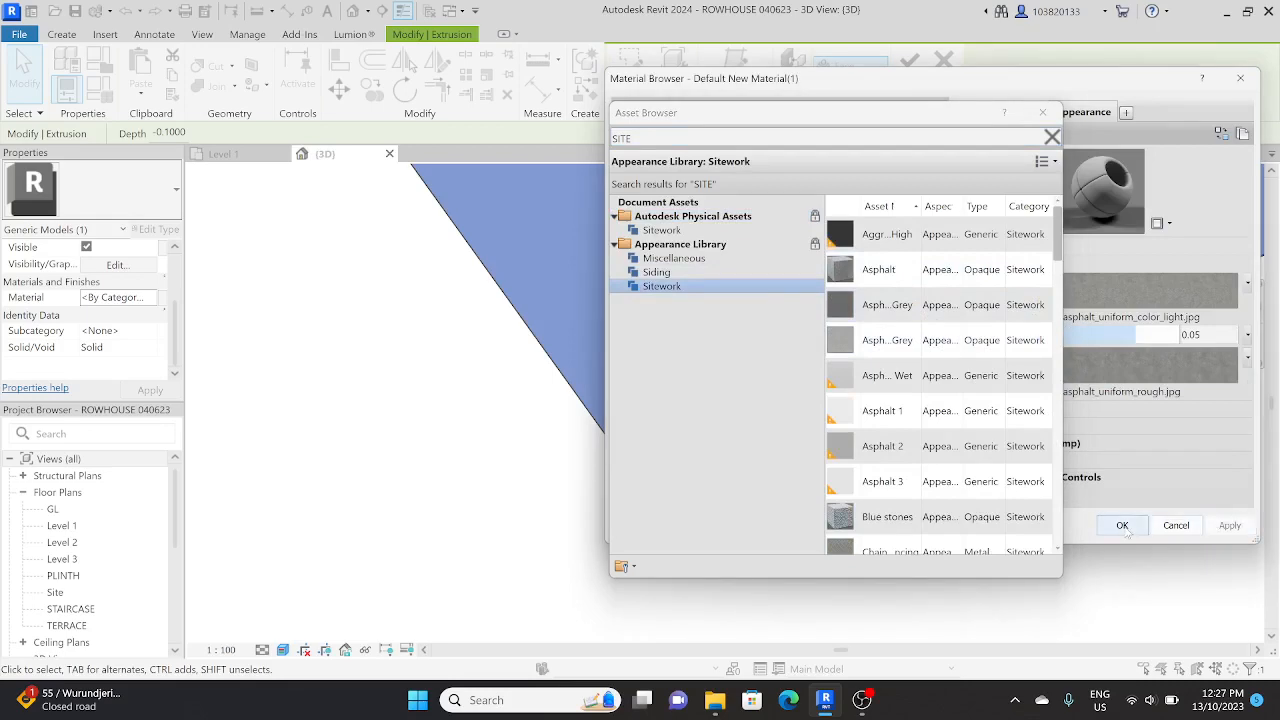
pyautogui.click(1122, 527)
pyautogui.click(858, 527)
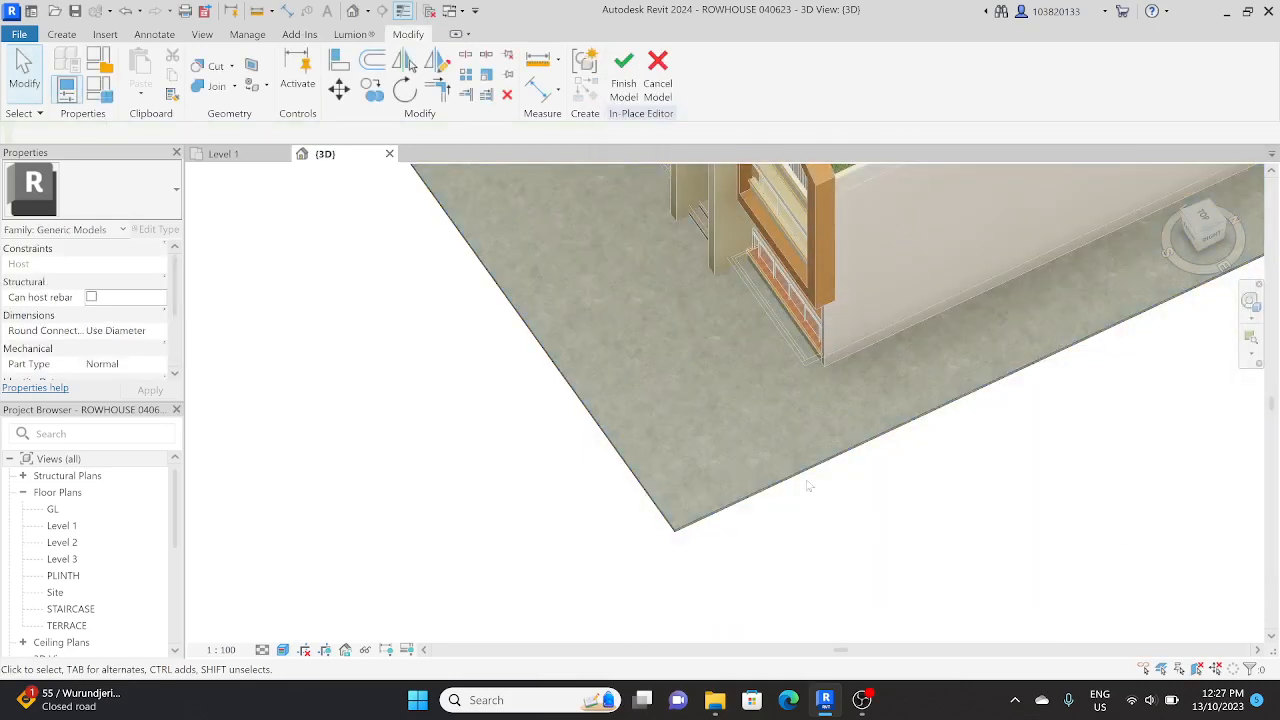
# Examine the asphalt-finished ground slab around the row houses from the front, from above and in a corner perspective.
pyautogui.click(801, 466)
pyautogui.keyDown('shift'); pyautogui.moveTo(801, 466); pyautogui.dragTo(781, 568, button='middle'); pyautogui.keyUp('shift')
pyautogui.scroll(-3, 780, 437)
pyautogui.keyDown('shift'); pyautogui.moveTo(781, 568); pyautogui.dragTo(882, 573, button='middle'); pyautogui.keyUp('shift')
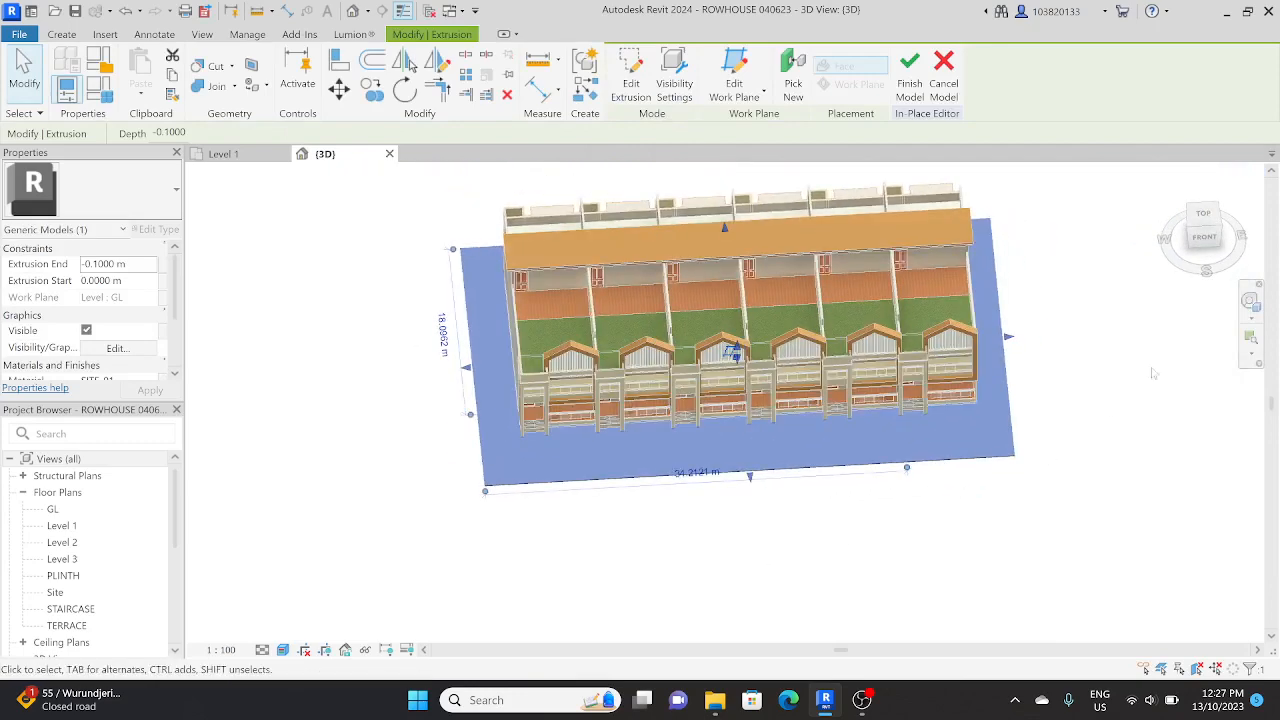
pyautogui.click(1151, 371)
pyautogui.click(1203, 215)
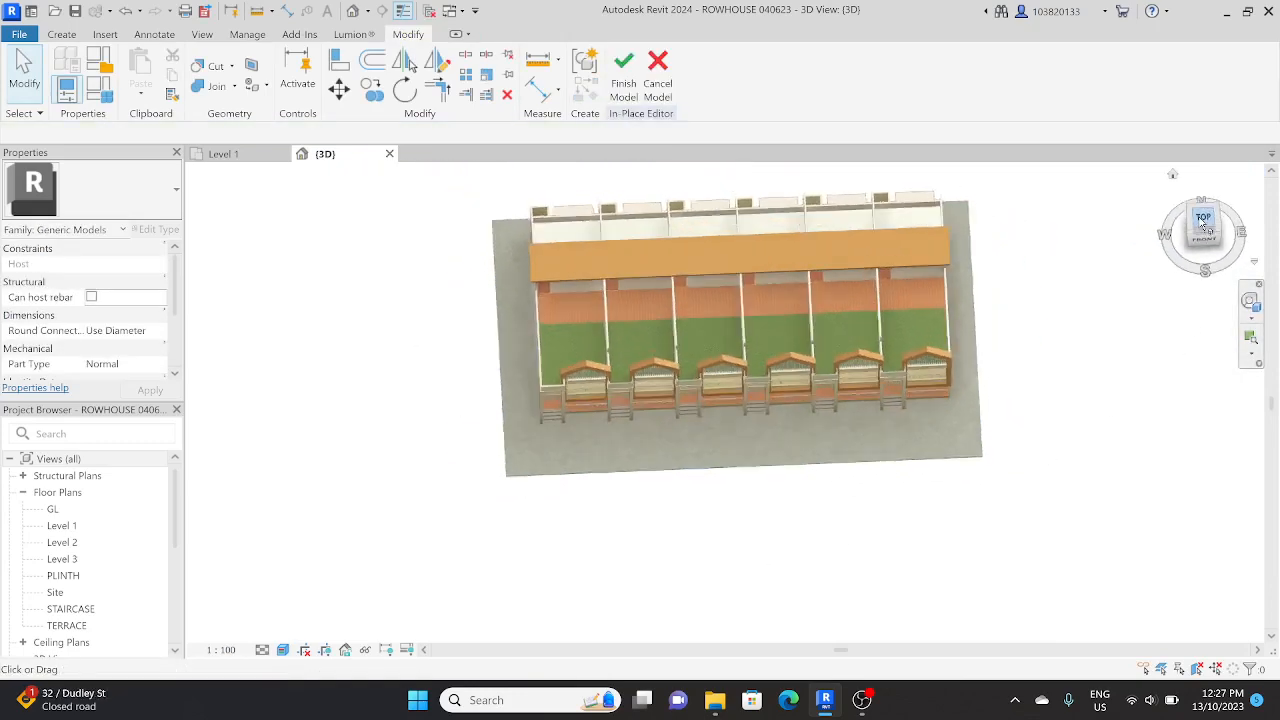
pyautogui.scroll(2, 537, 470)
pyautogui.scroll(-2, 560, 430)
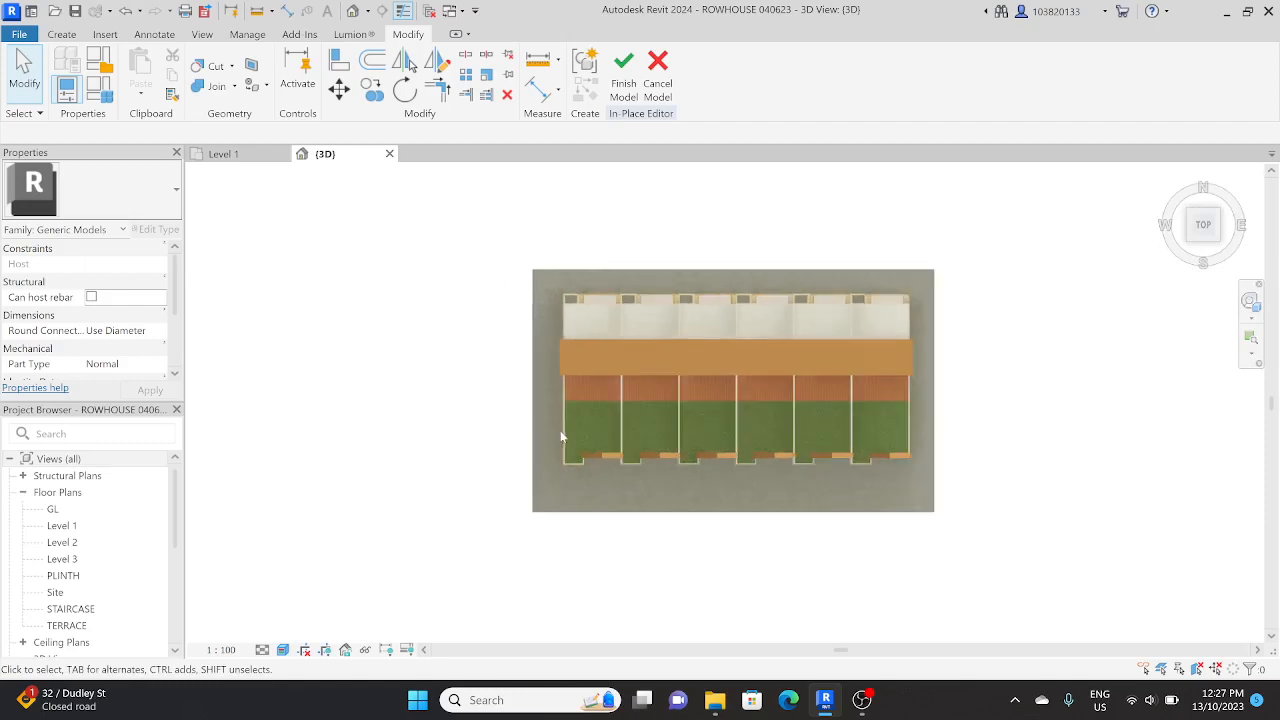
pyautogui.moveTo(560, 430); pyautogui.dragTo(511, 327, button='middle')
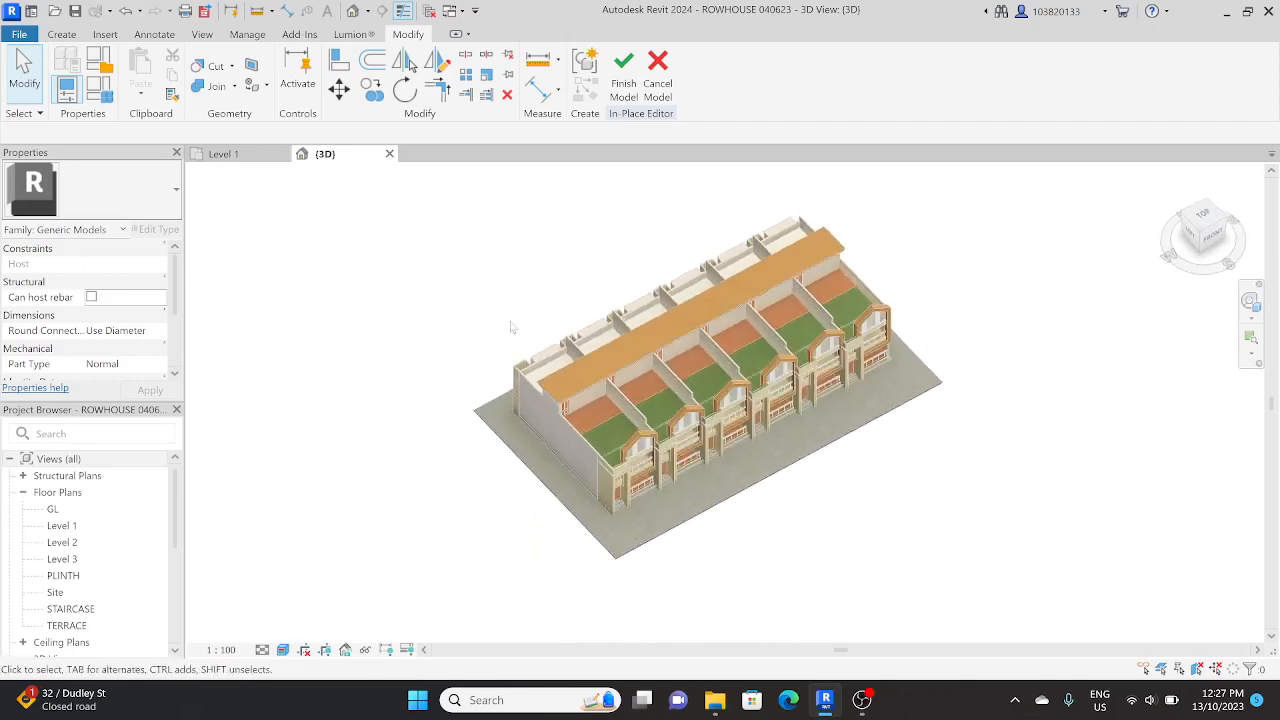
# Start a sweep with the slab's west, back and east edges as its picked path, and shorten the west line's front end to about 19.9 m.
pyautogui.click(68, 35)
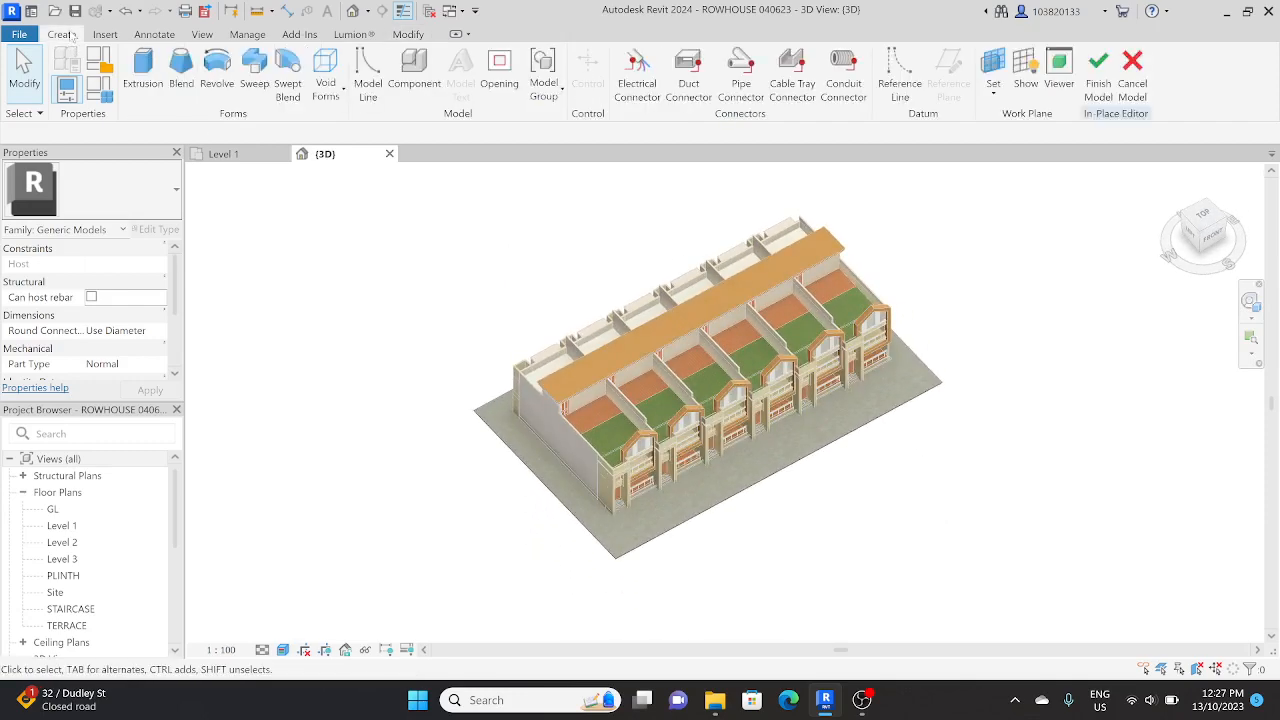
pyautogui.click(250, 86)
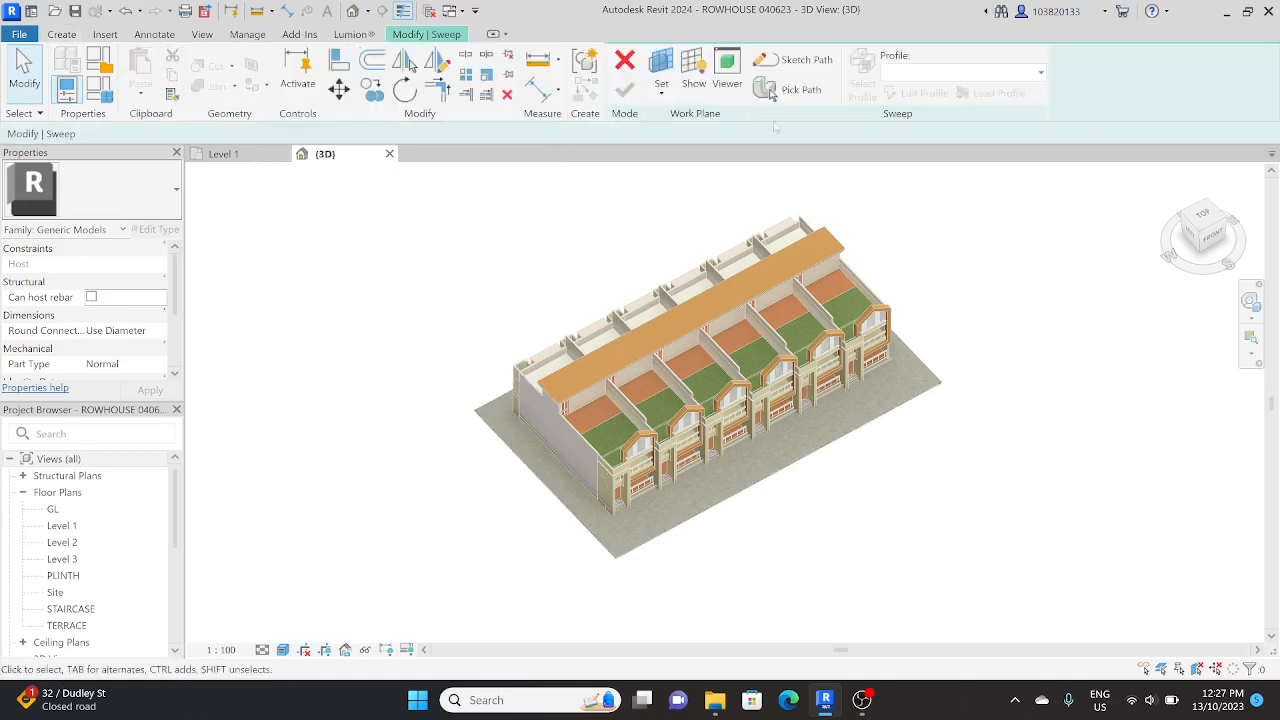
pyautogui.click(770, 90)
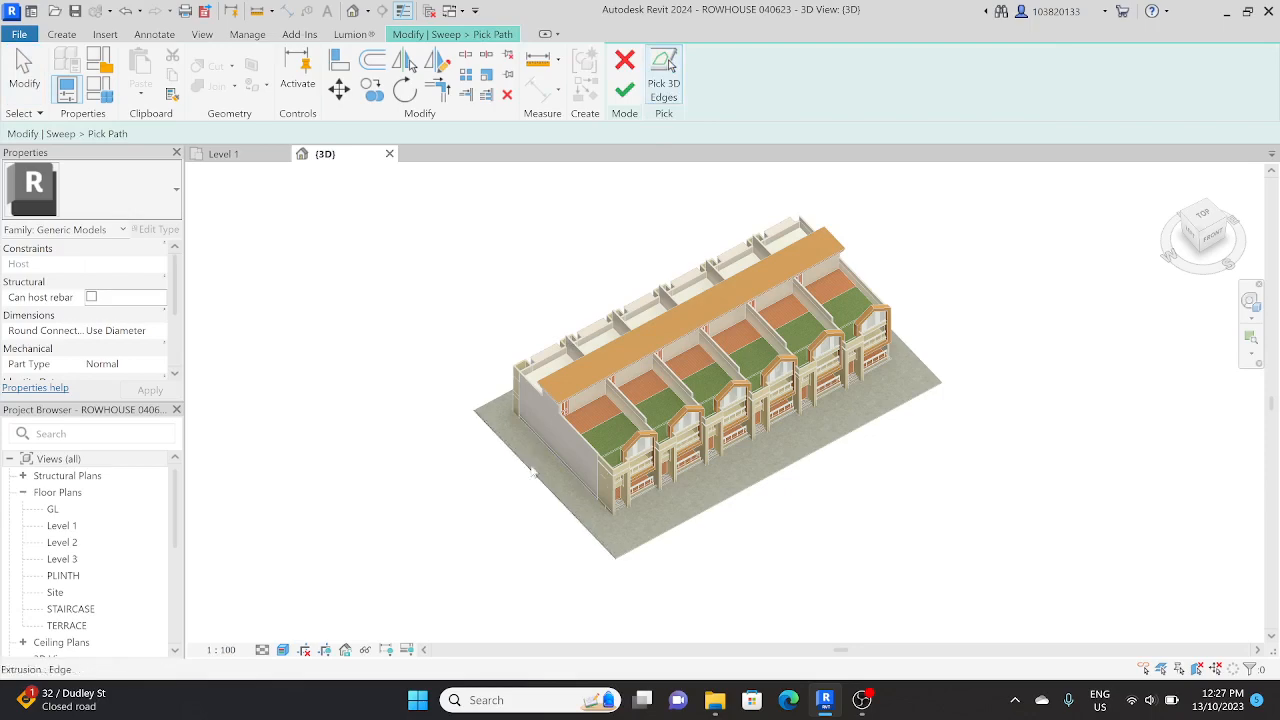
pyautogui.keyDown('shift'); pyautogui.moveTo(468, 443); pyautogui.dragTo(433, 445, button='middle'); pyautogui.keyUp('shift')
pyautogui.scroll(3, 551, 530)
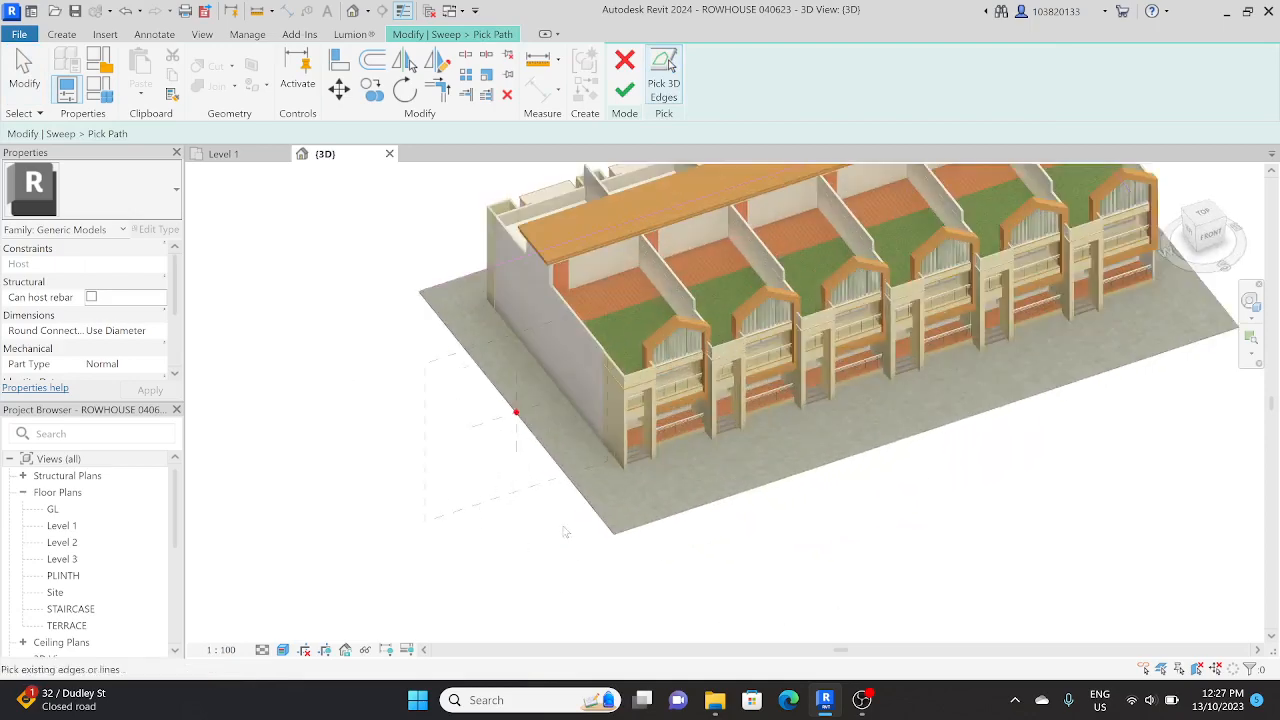
pyautogui.click(606, 524)
pyautogui.moveTo(570, 487); pyautogui.dragTo(568, 478)
# Shorten the sweep path's east line from its front end to about the front of the houses, and finish the path.
pyautogui.keyDown('shift'); pyautogui.moveTo(670, 521); pyautogui.dragTo(581, 563, button='middle'); pyautogui.keyUp('shift')
pyautogui.scroll(-2, 748, 465)
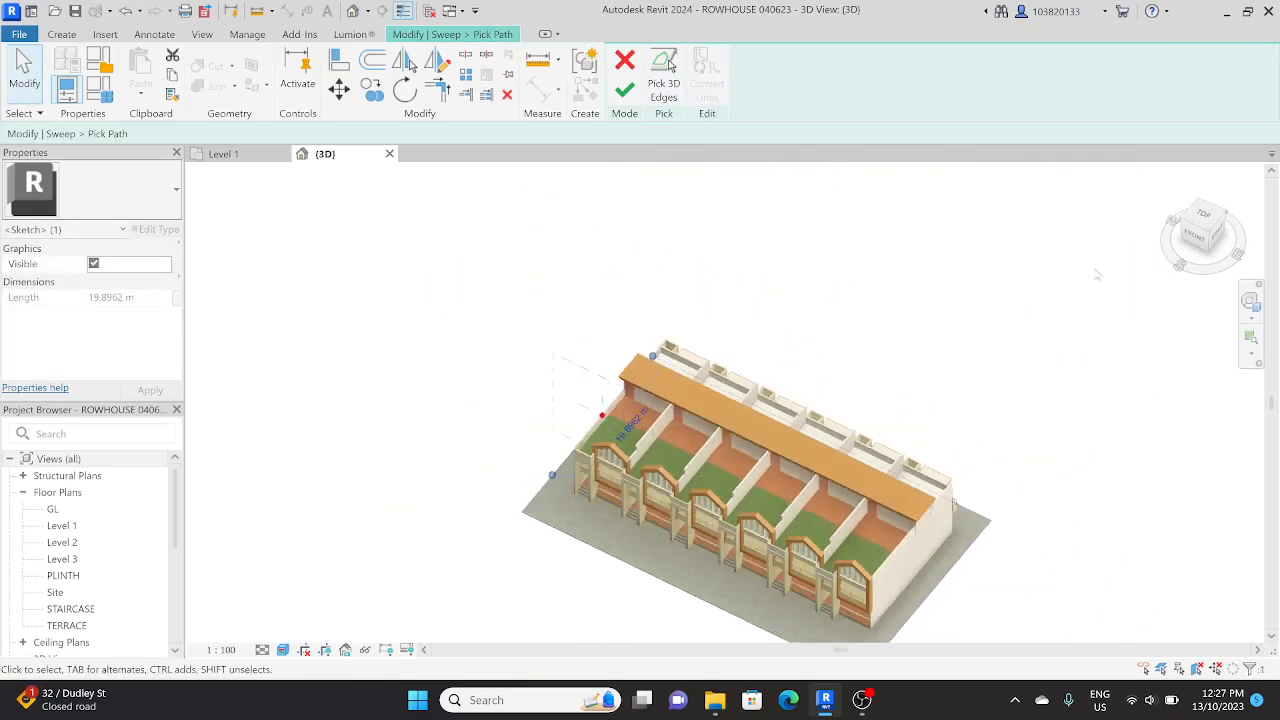
pyautogui.click(1203, 217)
pyautogui.moveTo(965, 383); pyautogui.dragTo(771, 349, button='middle')
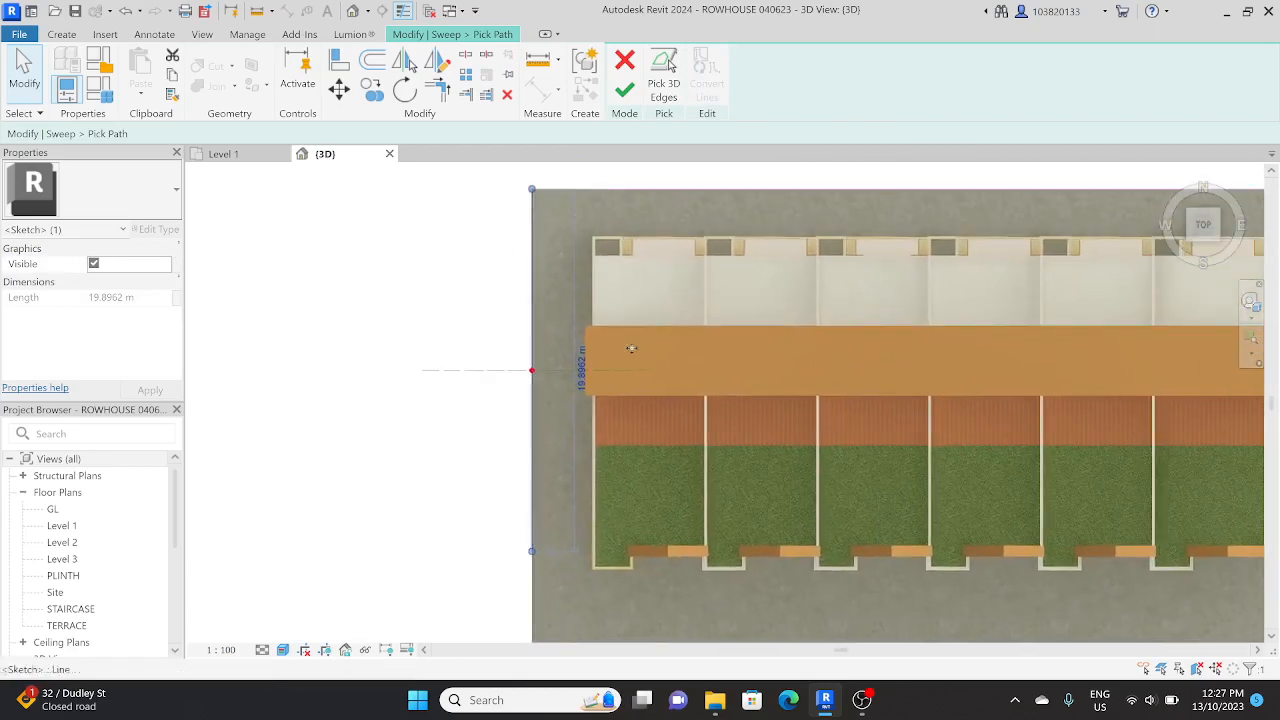
pyautogui.scroll(-3, 728, 388)
pyautogui.moveTo(729, 389); pyautogui.dragTo(552, 361, button='middle')
pyautogui.click(933, 513)
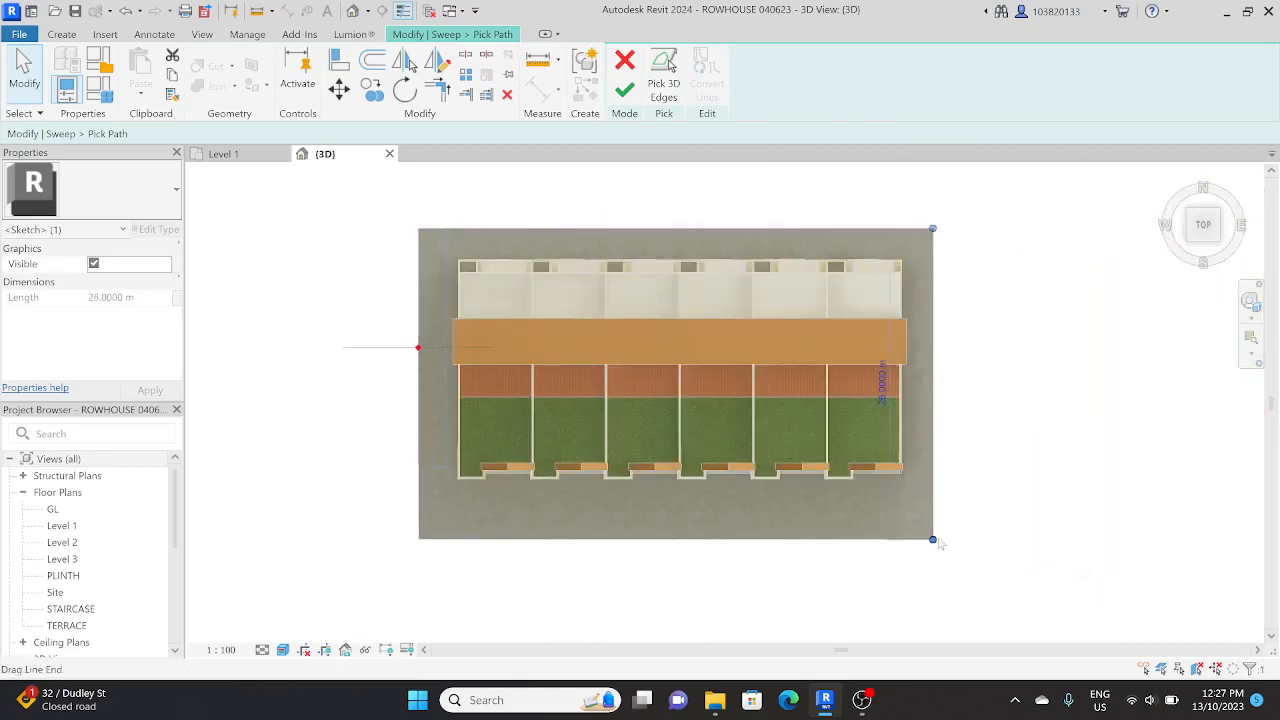
pyautogui.moveTo(934, 539); pyautogui.dragTo(938, 477)
pyautogui.click(979, 451)
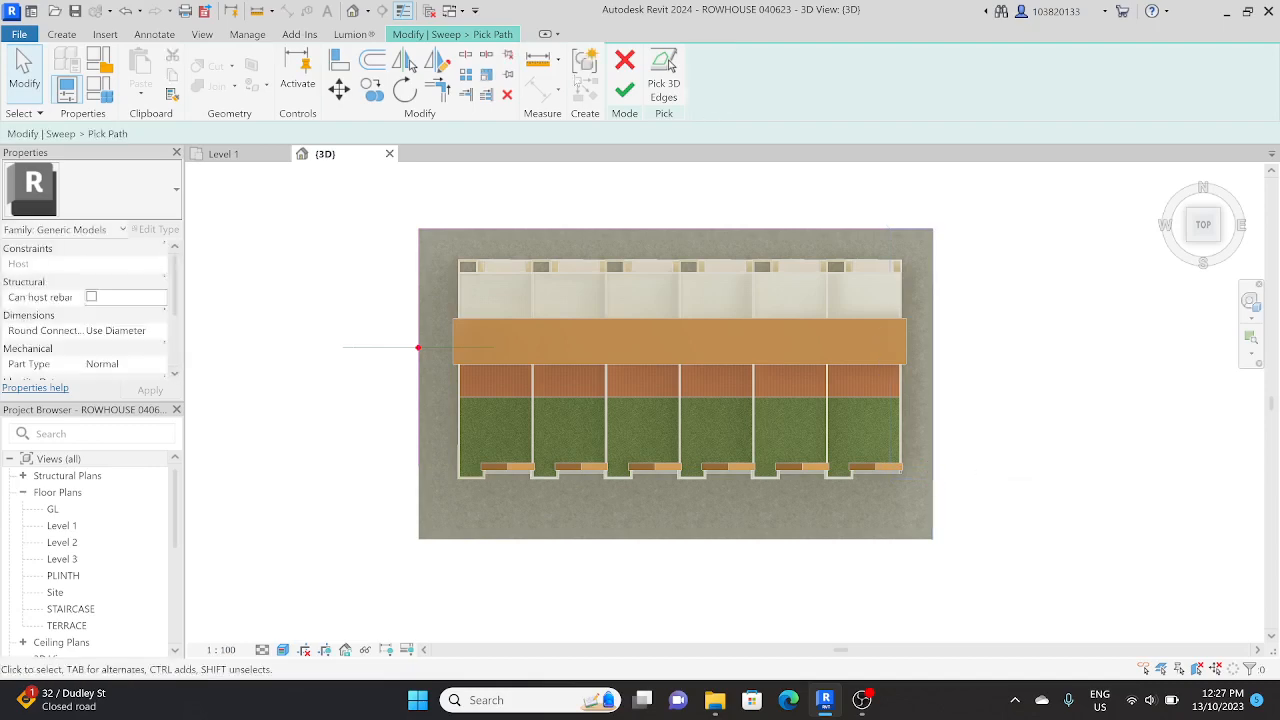
pyautogui.click(625, 90)
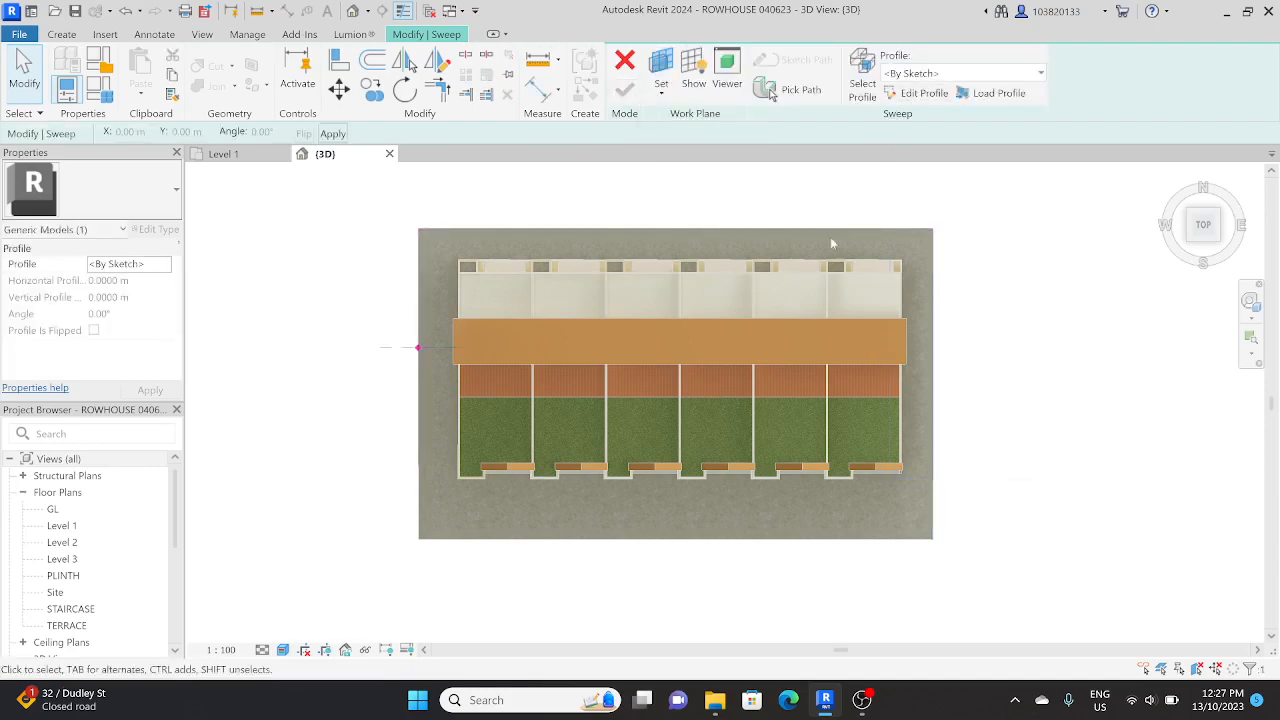
# Sketch a rectangular sweep profile about 0.2 m wide, standing upward and inward from the path point on the slab's west edge.
pyautogui.keyDown('shift'); pyautogui.moveTo(650, 490); pyautogui.dragTo(745, 325, button='middle'); pyautogui.keyUp('shift')
pyautogui.scroll(5, 380, 353)
pyautogui.keyDown('shift'); pyautogui.moveTo(449, 366); pyautogui.dragTo(440, 415, button='middle'); pyautogui.keyUp('shift')
pyautogui.scroll(3, 452, 325)
pyautogui.click(446, 411)
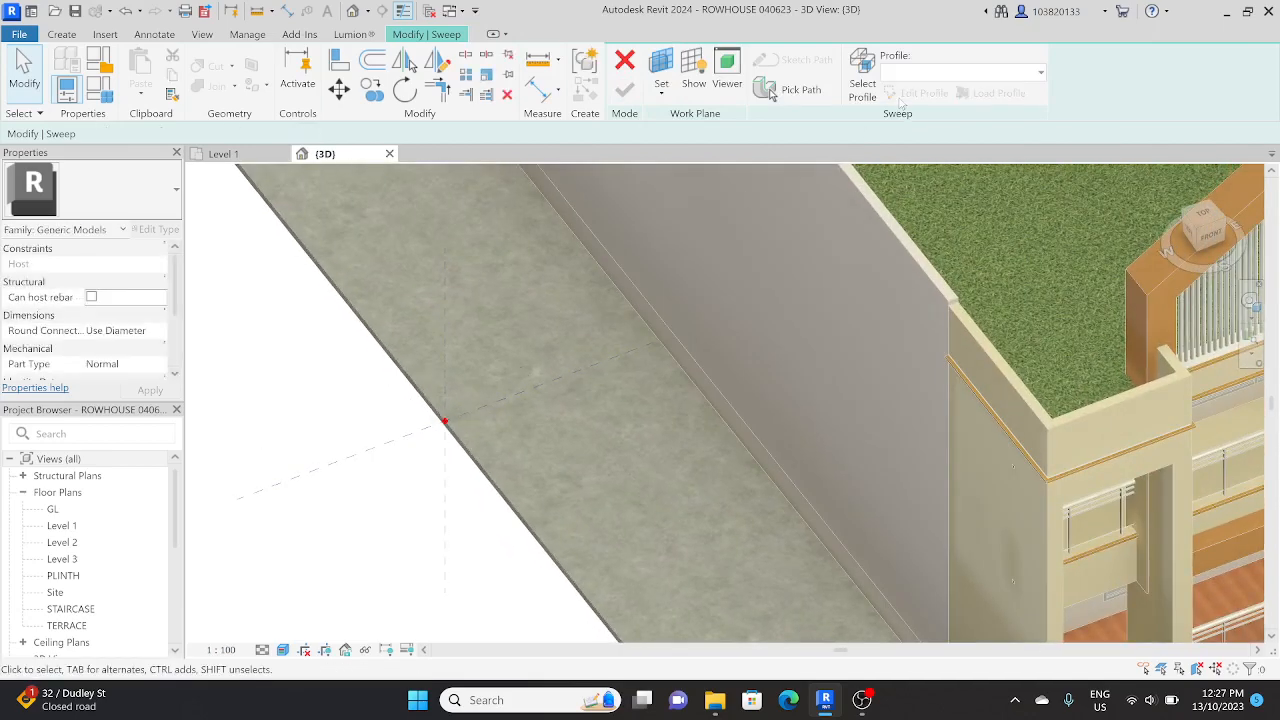
pyautogui.click(862, 85)
pyautogui.click(922, 93)
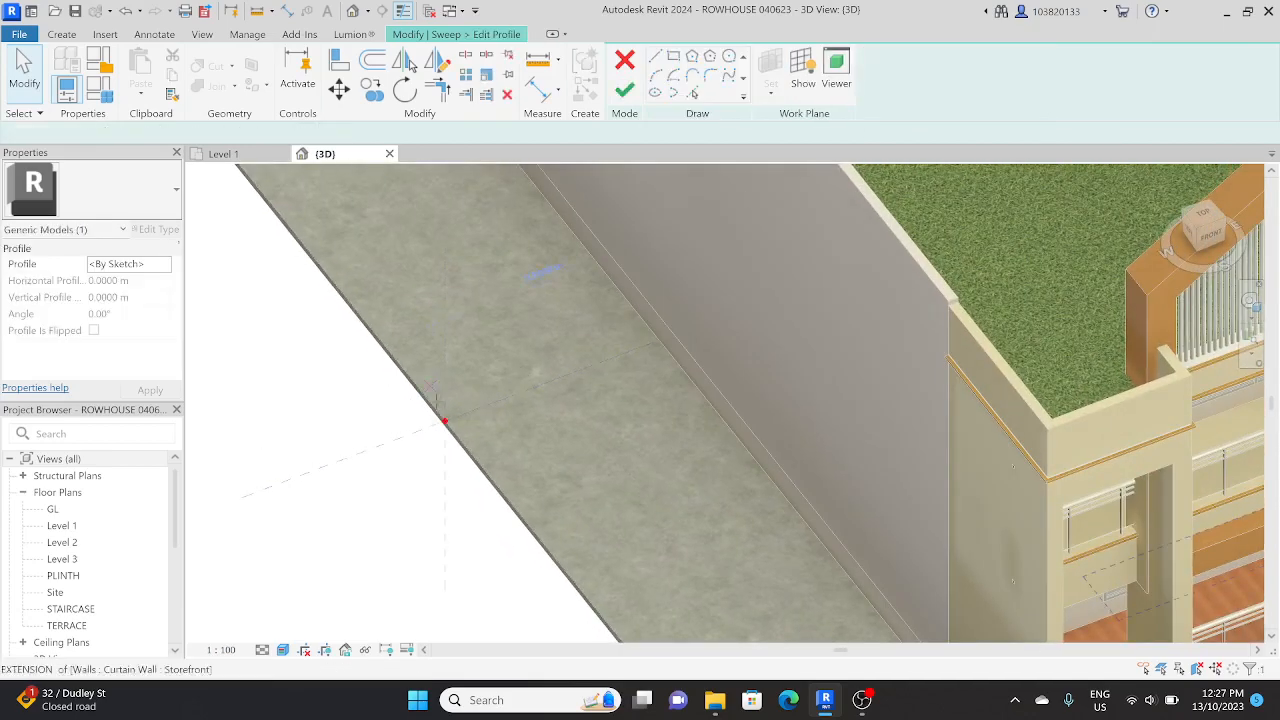
pyautogui.scroll(2, 440, 410)
pyautogui.click(673, 56)
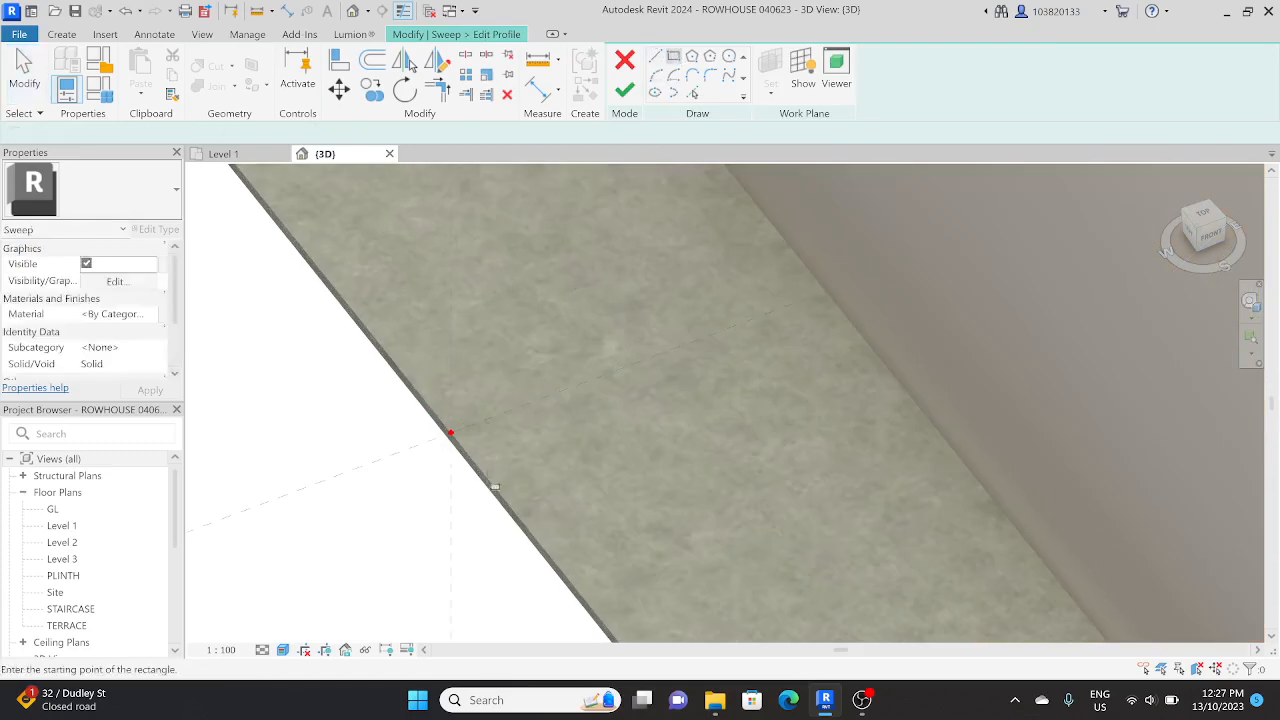
pyautogui.click(450, 432)
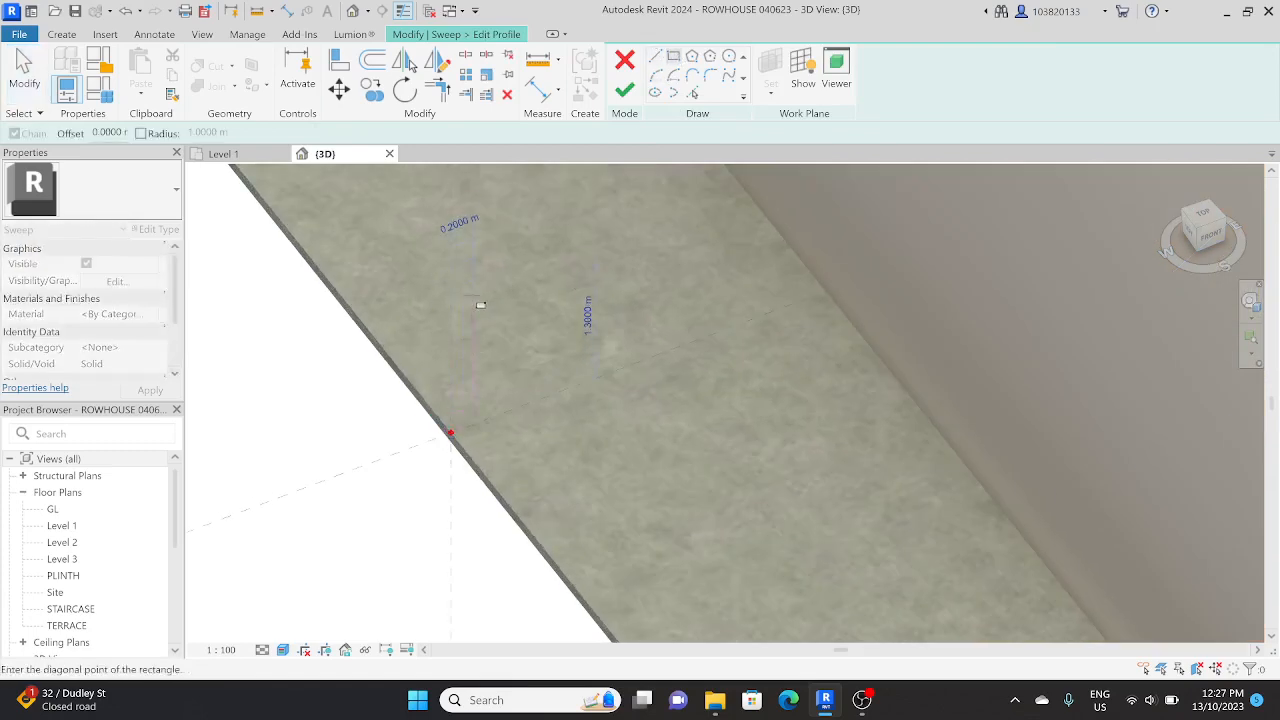
pyautogui.click(472, 197)
pyautogui.scroll(-2, 495, 550)
pyautogui.press('Escape')
pyautogui.press('Escape')
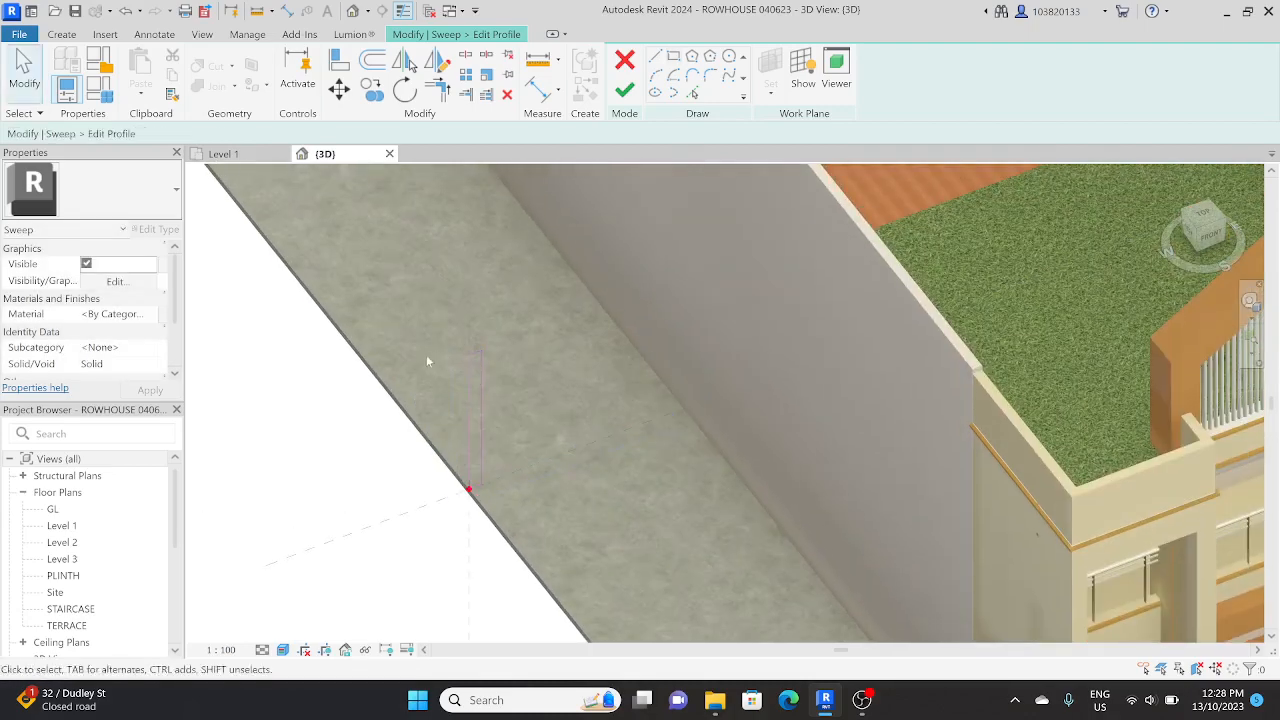
# Set the profile rectangle's height to 1.80 m and its width to 0.23 m.
pyautogui.click(487, 348)
pyautogui.click(505, 403)
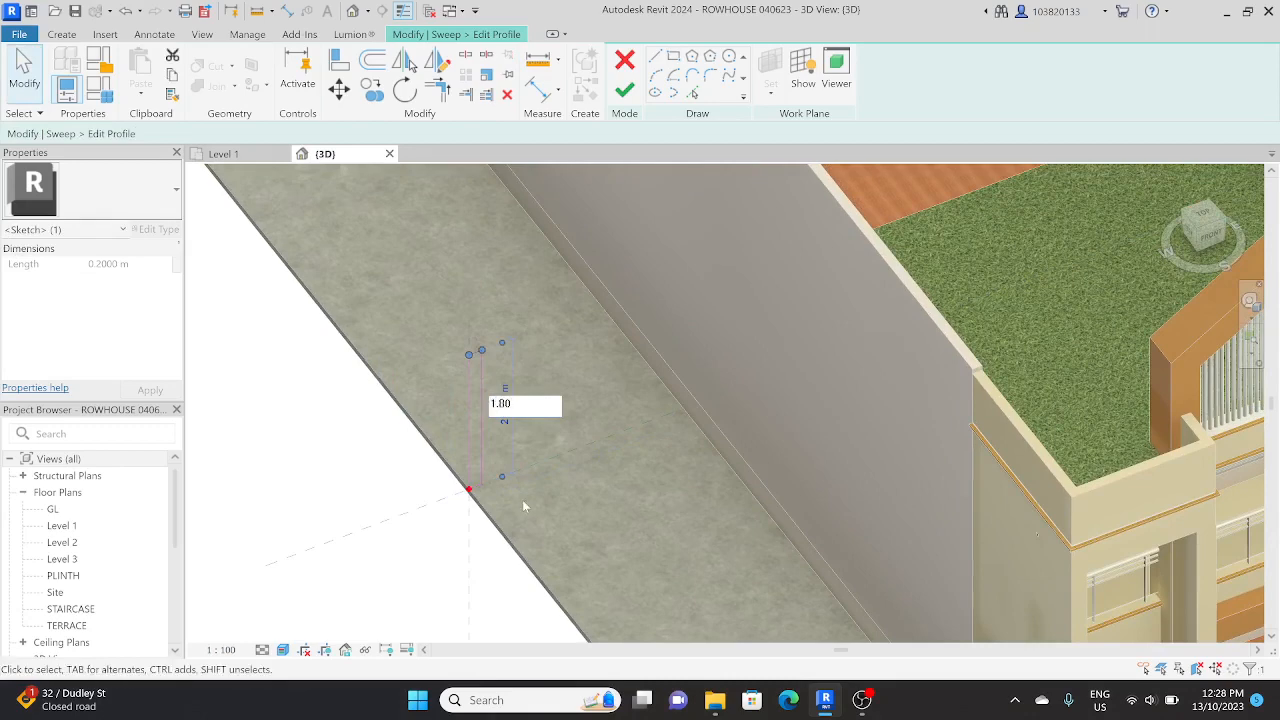
pyautogui.press('Return')
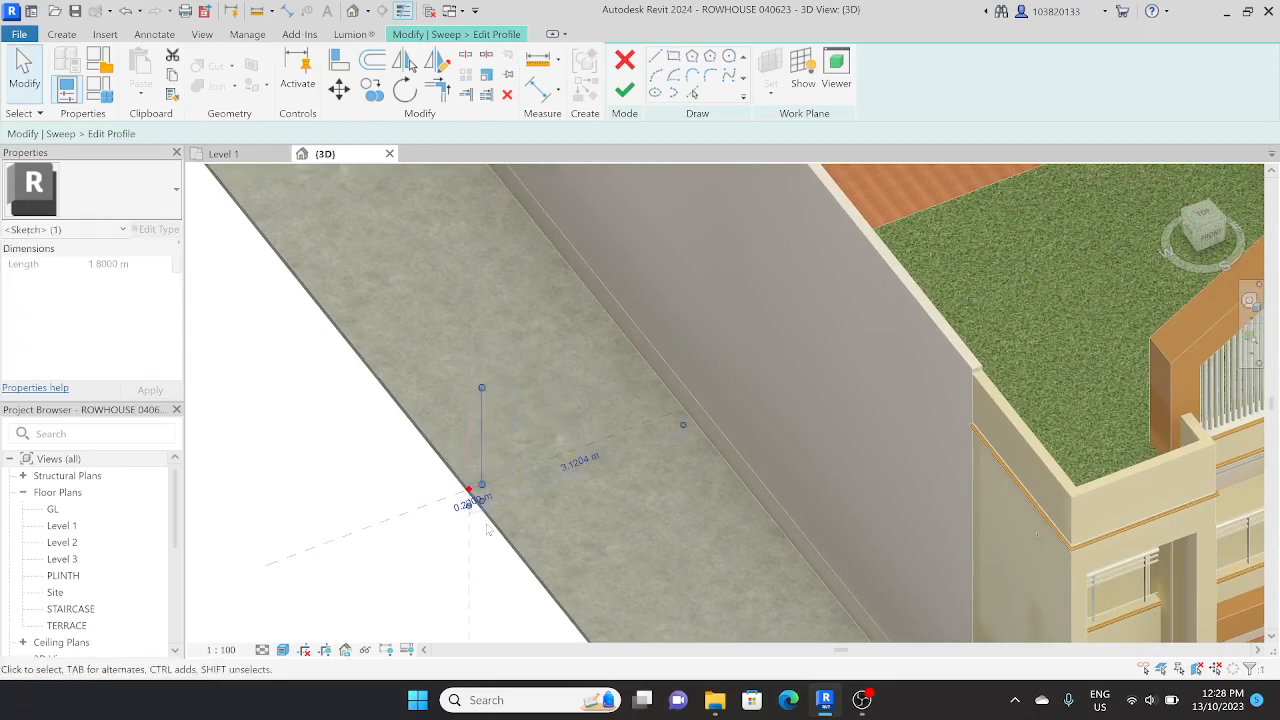
pyautogui.scroll(4, 470, 497)
pyautogui.click(483, 512)
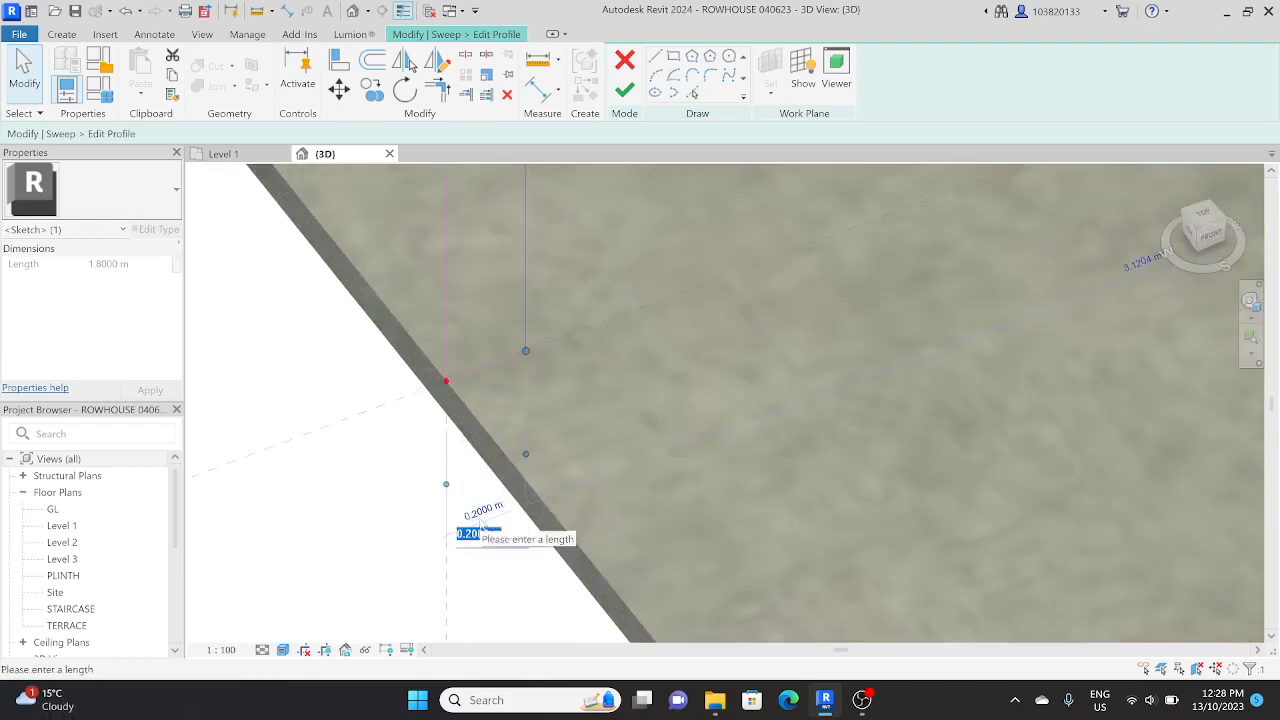
pyautogui.write('0.')
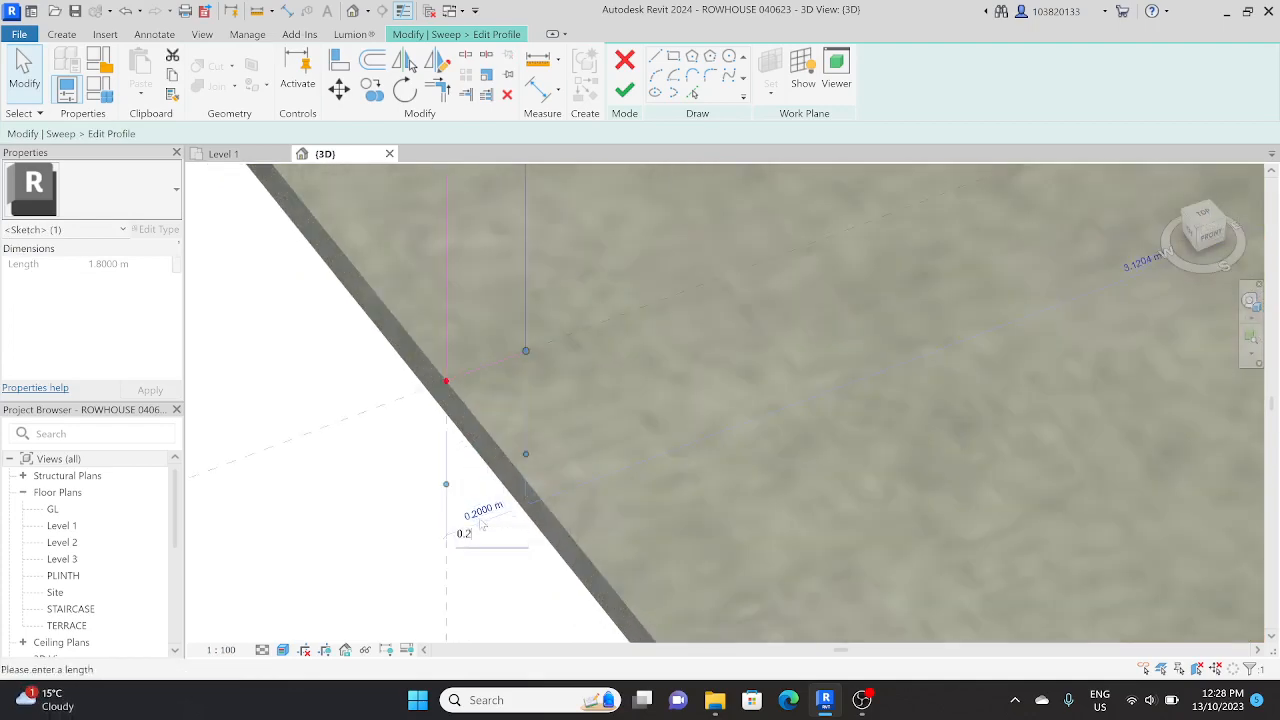
pyautogui.press('Return')
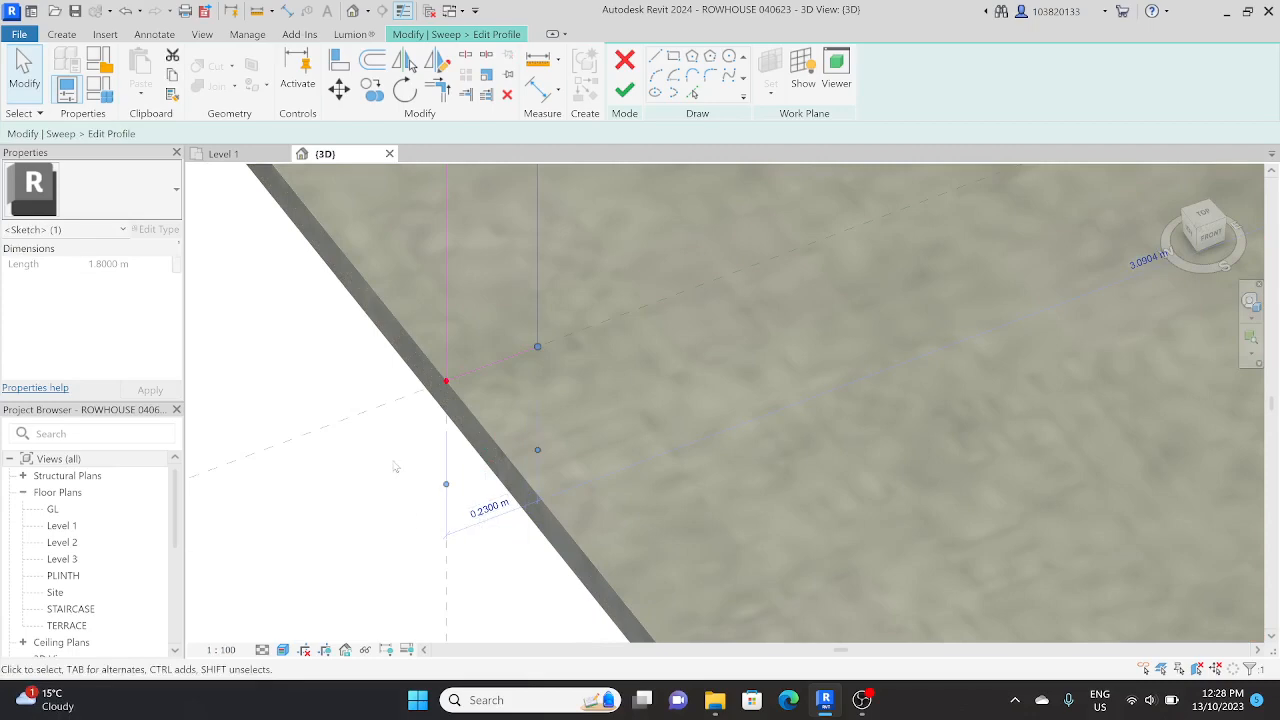
# Finish the profile and complete the sweep as a boundary wall along the slab's edges.
pyautogui.click(394, 466)
pyautogui.scroll(-4, 431, 567)
pyautogui.click(624, 90)
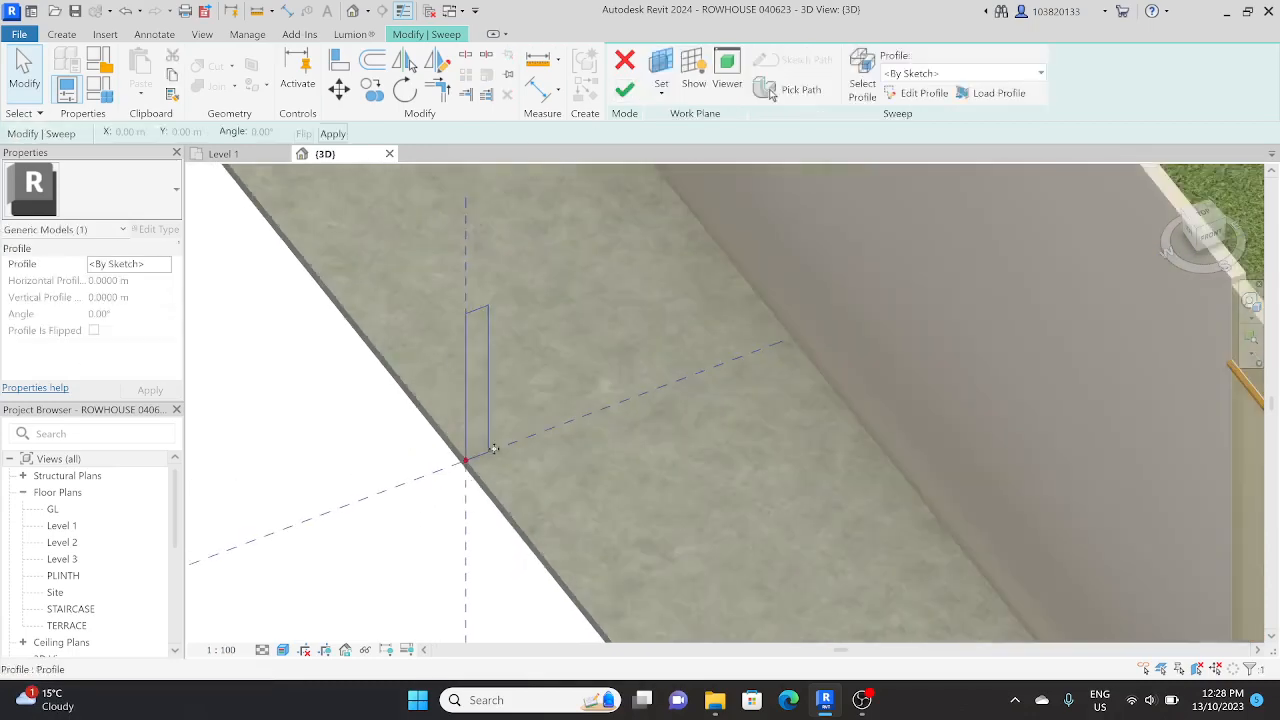
pyautogui.click(624, 91)
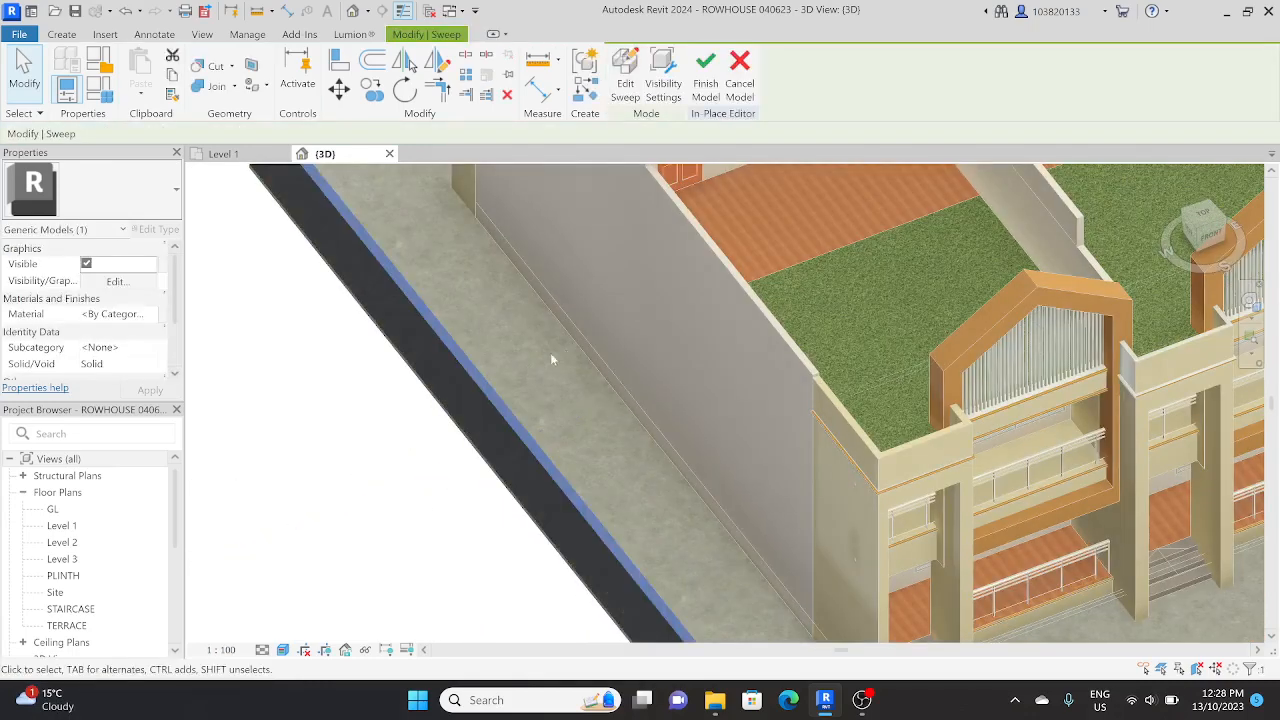
pyautogui.scroll(-4, 550, 354)
pyautogui.keyDown('shift'); pyautogui.moveTo(496, 392); pyautogui.dragTo(445, 499, button='middle'); pyautogui.keyUp('shift')
pyautogui.scroll(-2, 496, 423)
pyautogui.press('Escape')
pyautogui.scroll(6, 478, 430)
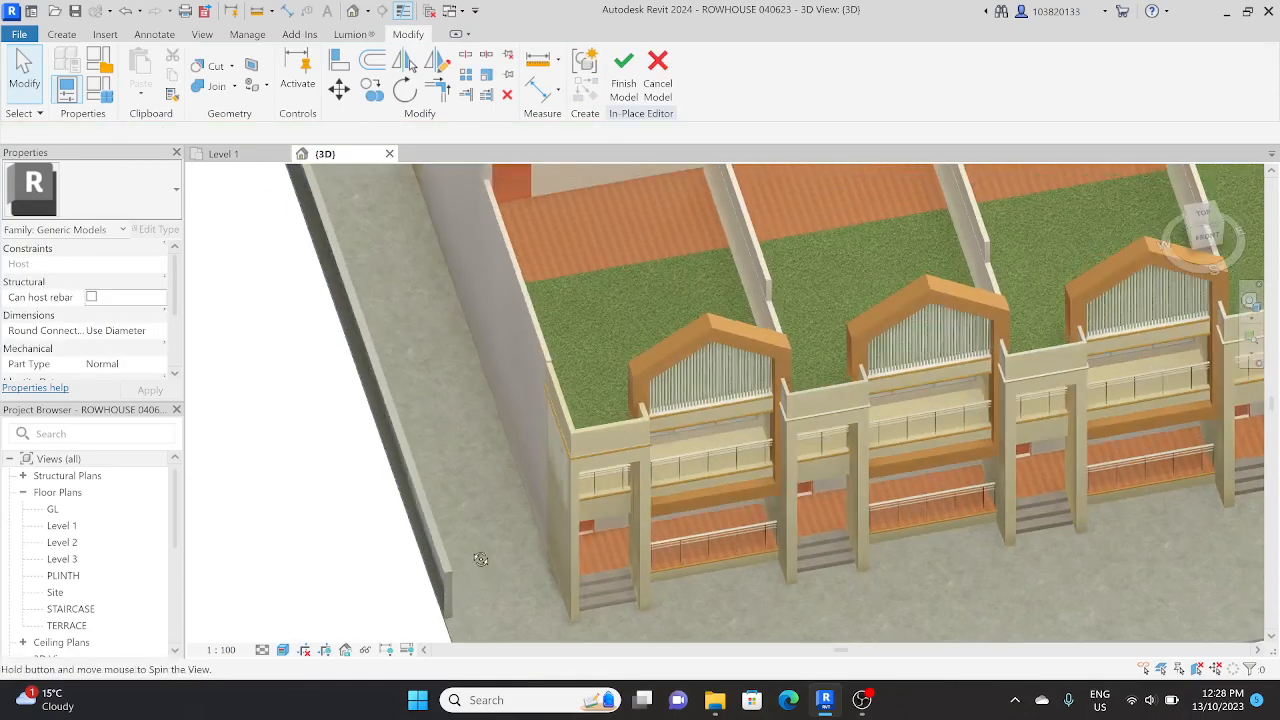
pyautogui.scroll(-5, 460, 530)
pyautogui.keyDown('shift'); pyautogui.moveTo(481, 559); pyautogui.dragTo(438, 558, button='middle'); pyautogui.keyUp('shift')
# Start an extrusion and sketch a small rectangle about 0.4 m deep outside the slab, near the west wall's front end.
pyautogui.click(1200, 220)
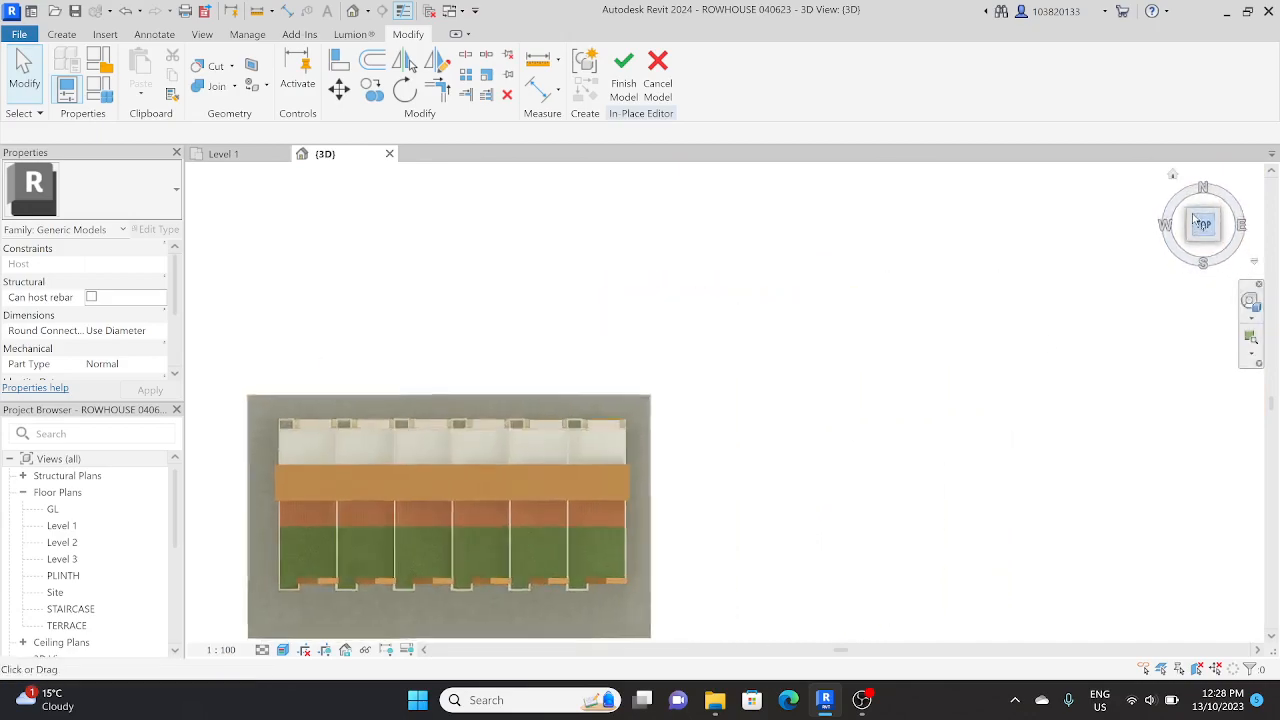
pyautogui.scroll(3, 483, 503)
pyautogui.scroll(4, 570, 432)
pyautogui.scroll(3, 590, 445)
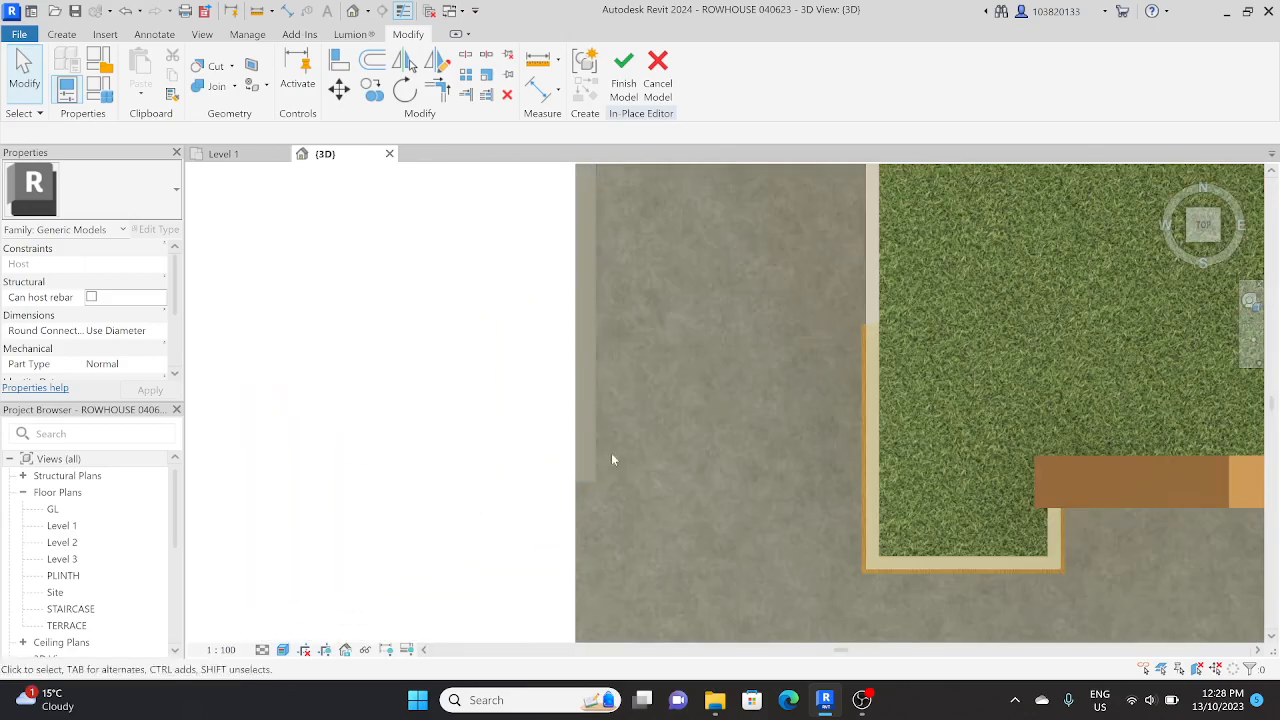
pyautogui.scroll(-2, 557, 454)
pyautogui.click(61, 34)
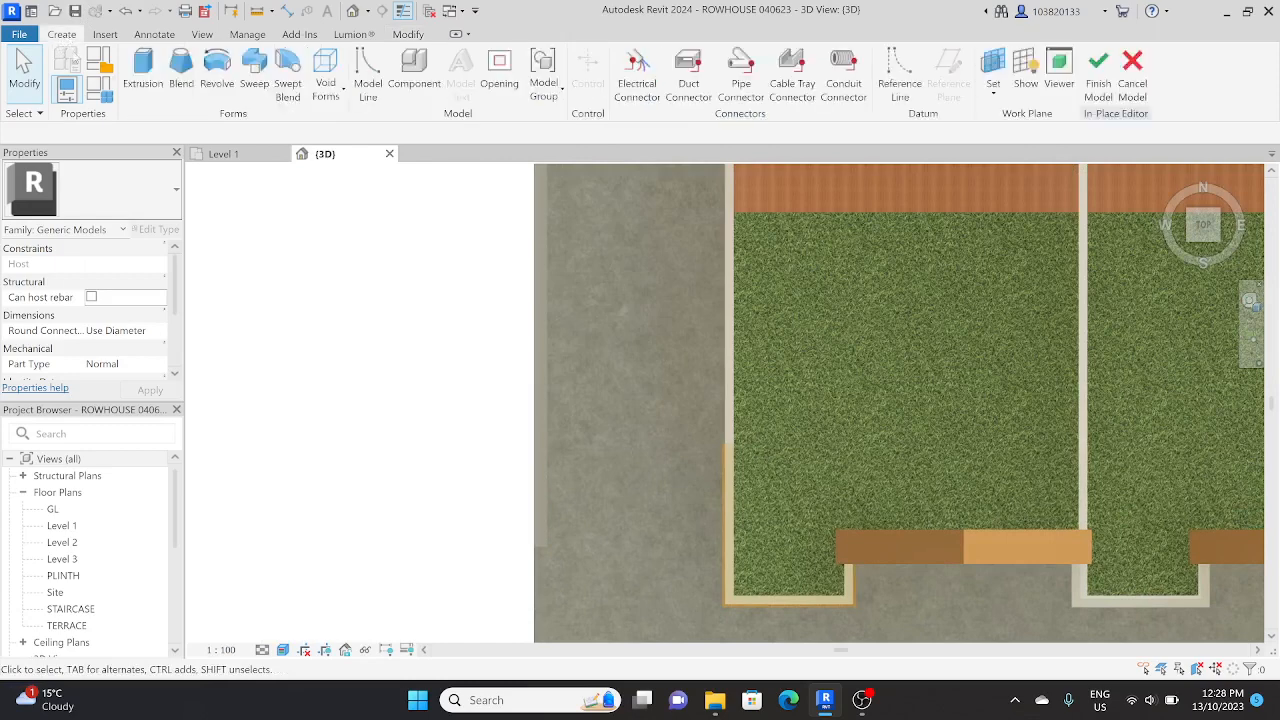
pyautogui.click(139, 62)
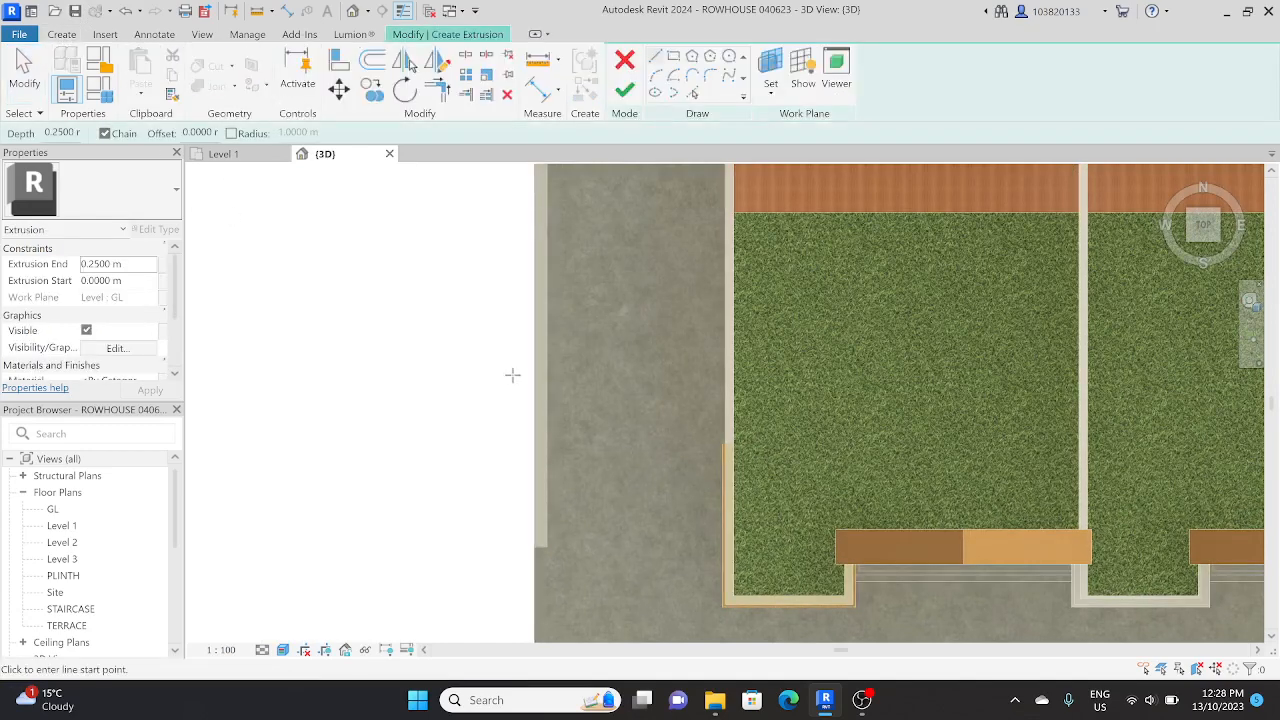
pyautogui.scroll(-2, 512, 375)
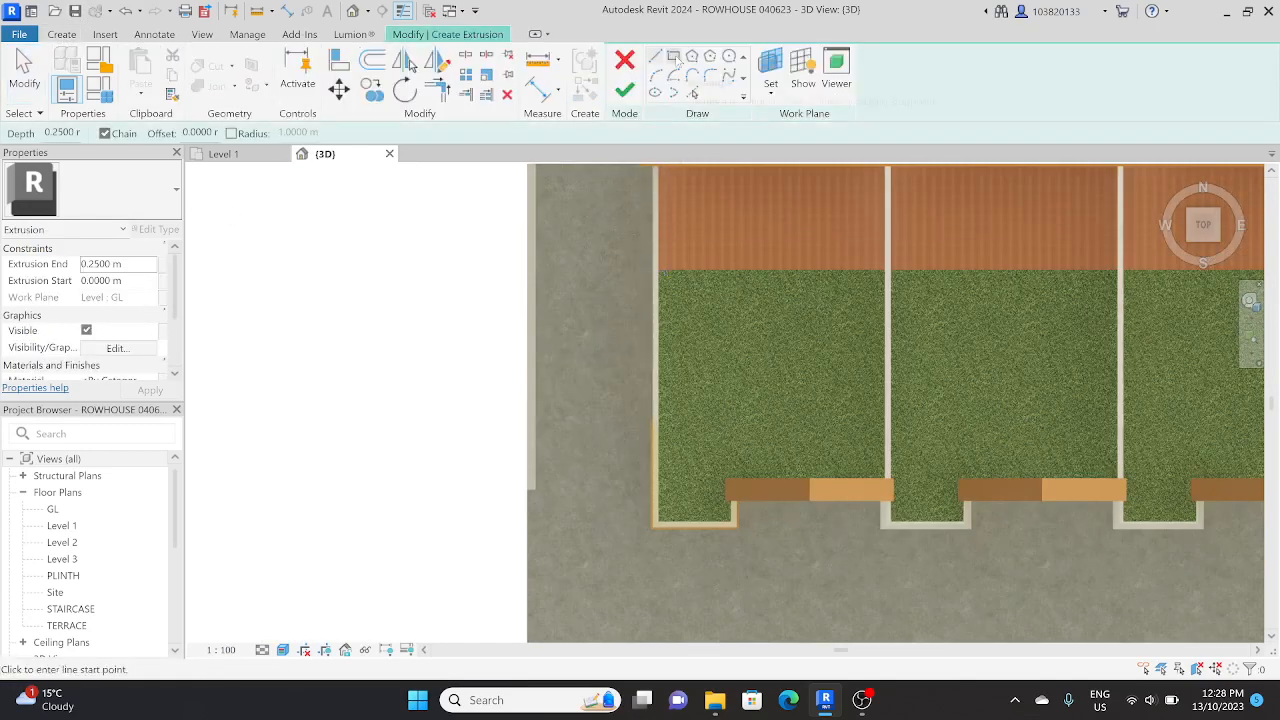
pyautogui.click(673, 57)
pyautogui.scroll(3, 521, 451)
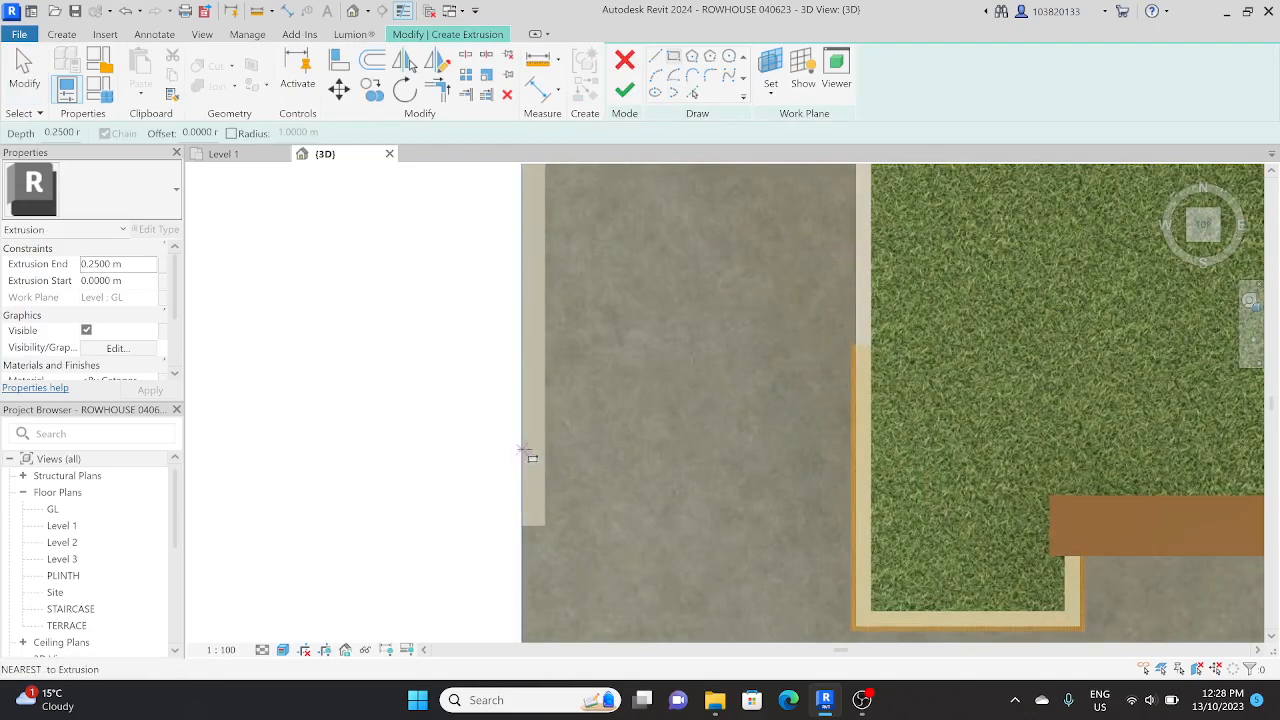
pyautogui.click(346, 275)
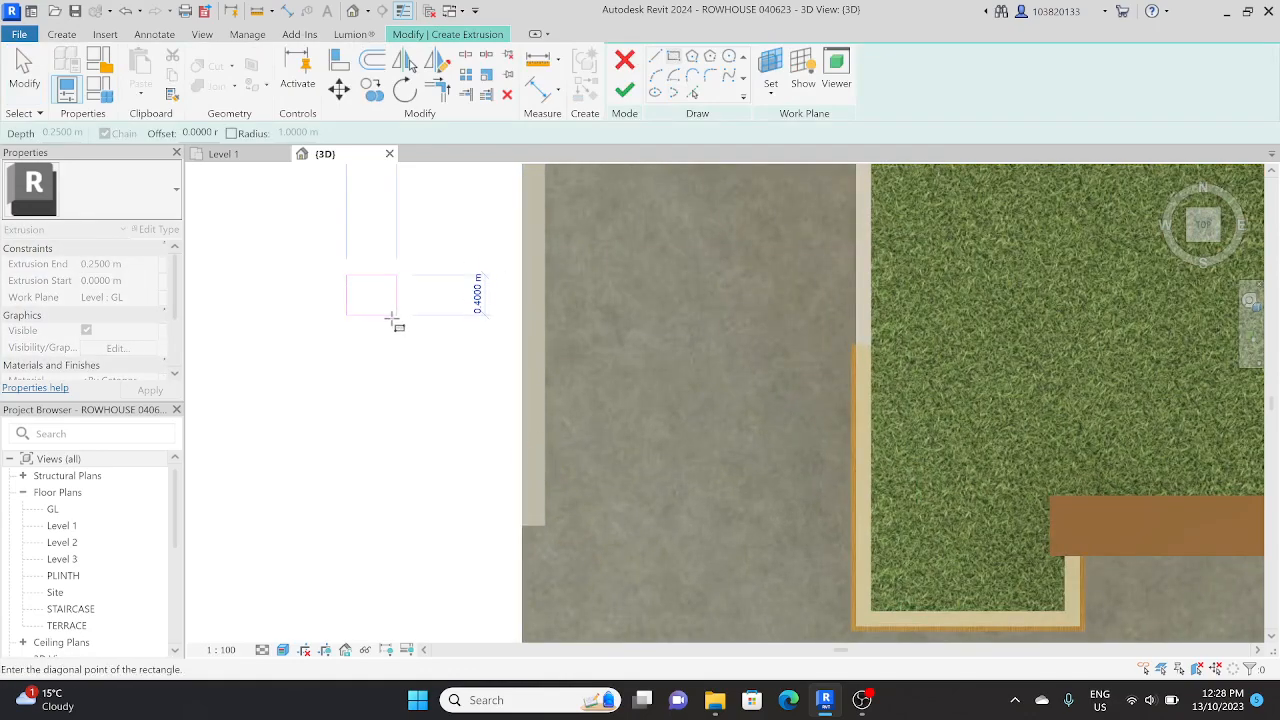
pyautogui.click(396, 315)
pyautogui.press('Escape')
pyautogui.press('Escape')
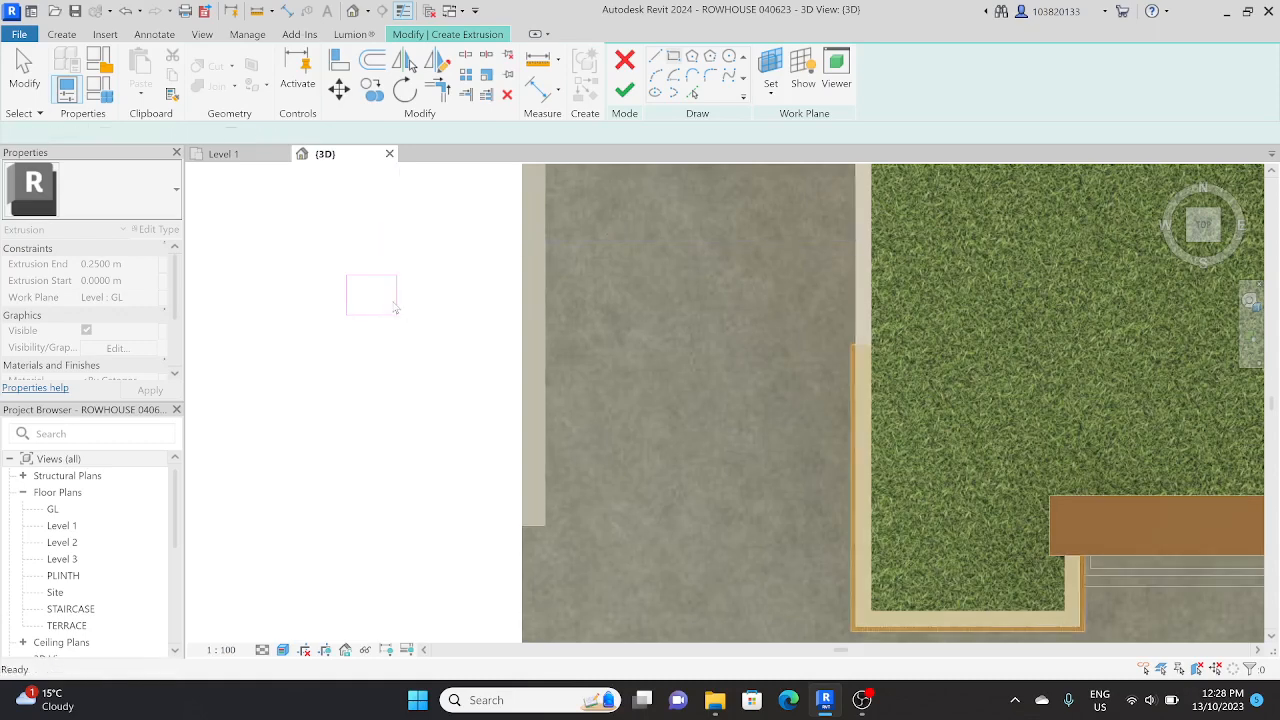
# Set the extrusion rectangle's width and depth both to 0.60 m.
pyautogui.click(396, 300)
pyautogui.click(371, 239)
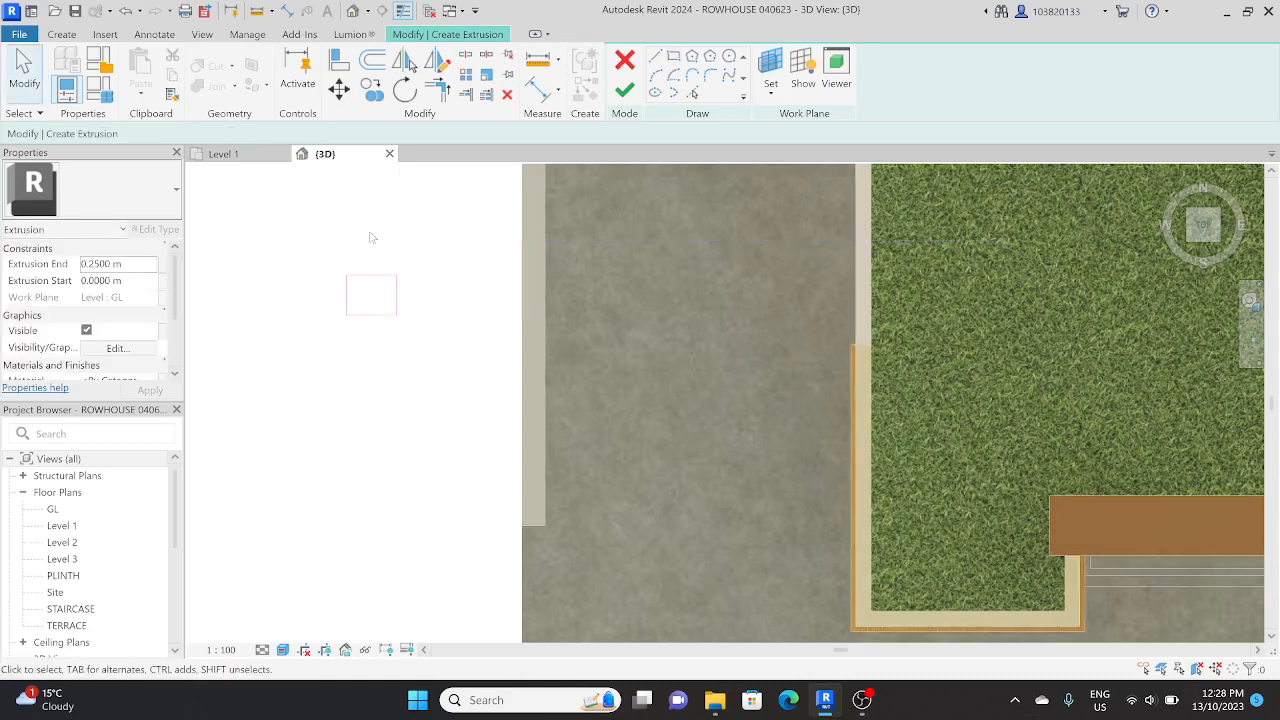
pyautogui.click(396, 288)
pyautogui.click(373, 236)
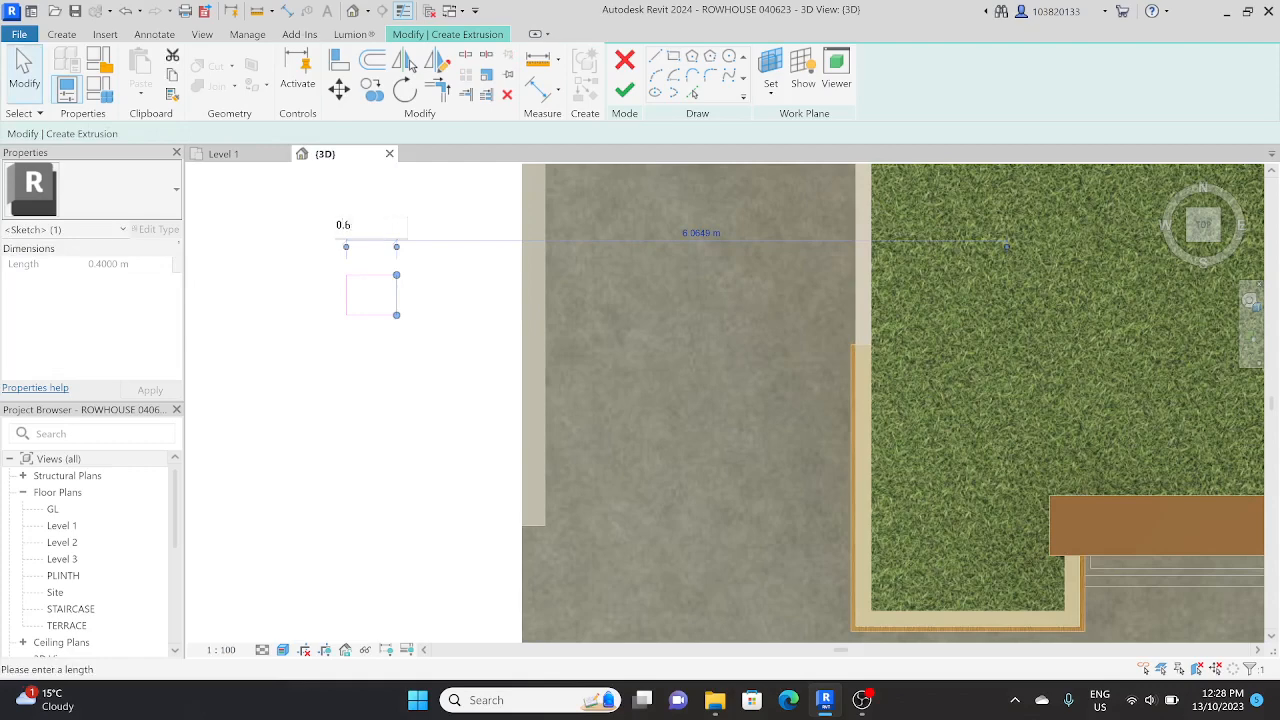
pyautogui.press('Return')
pyautogui.click(478, 387)
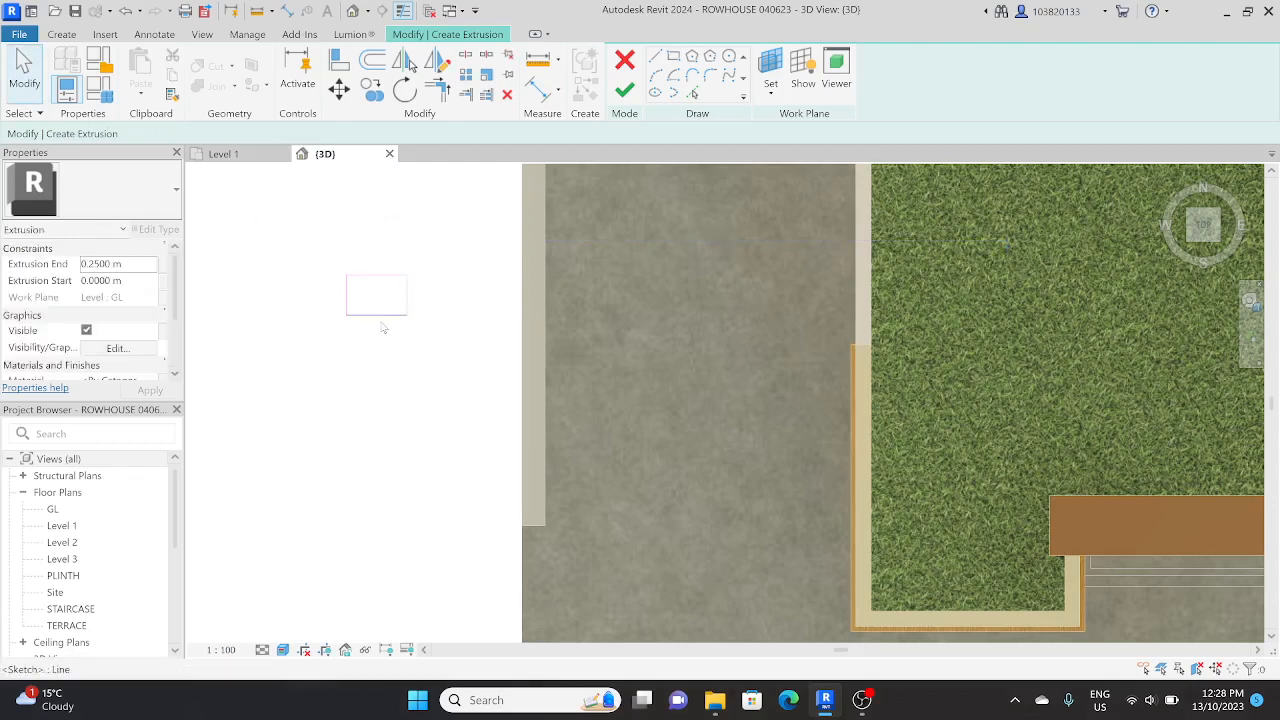
pyautogui.click(384, 316)
pyautogui.click(433, 290)
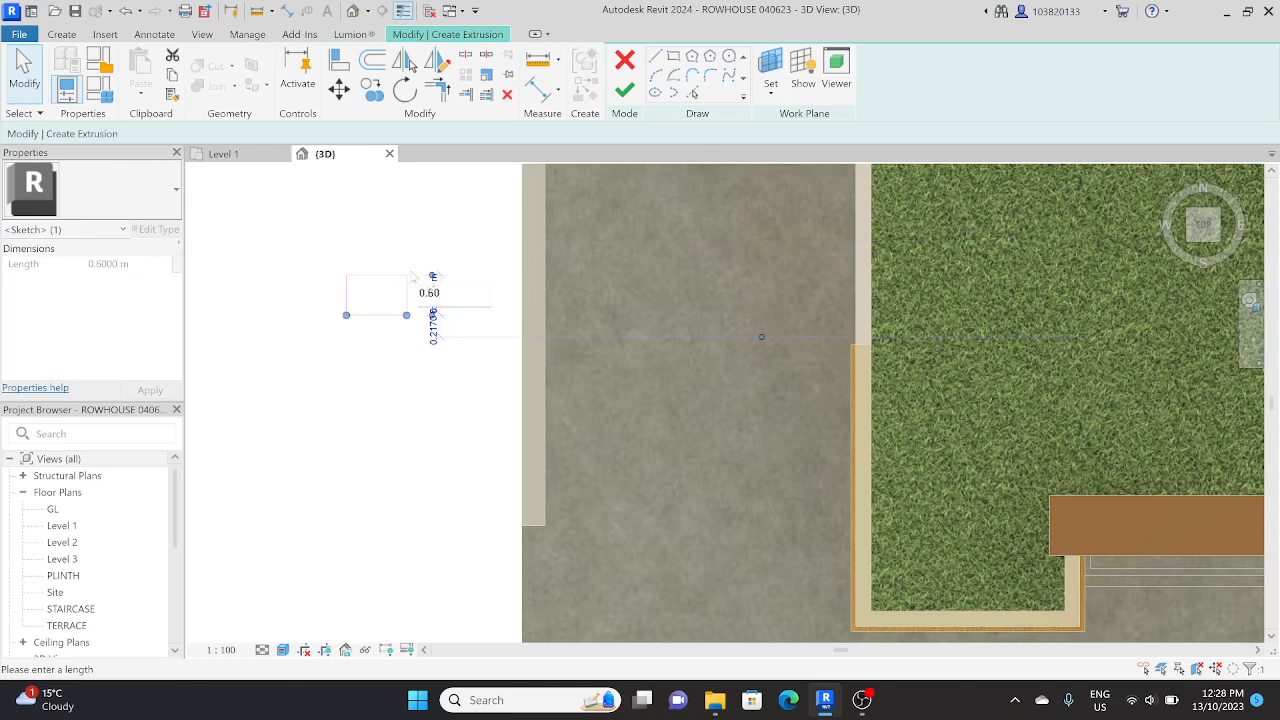
pyautogui.press('Return')
# Move the square sketch onto the west boundary wall and shift it forward to enclose the wall's front end.
pyautogui.moveTo(314, 361); pyautogui.dragTo(463, 257)
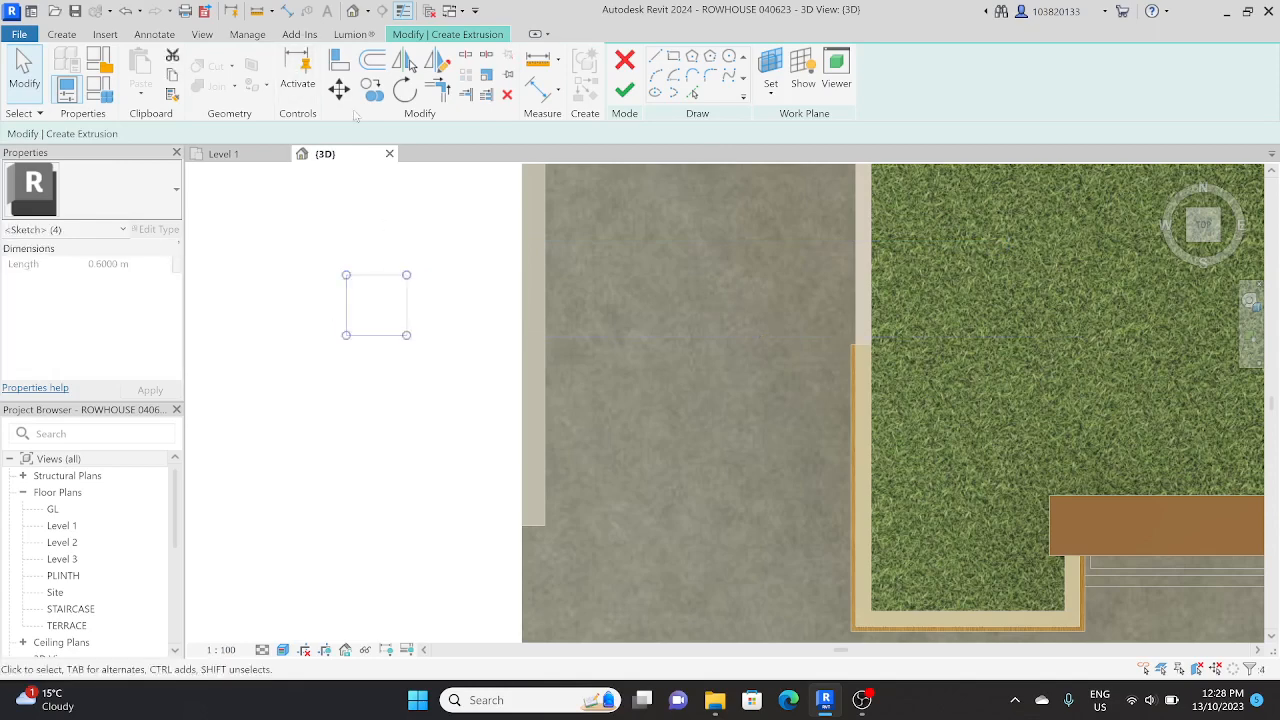
pyautogui.click(339, 90)
pyautogui.click(378, 278)
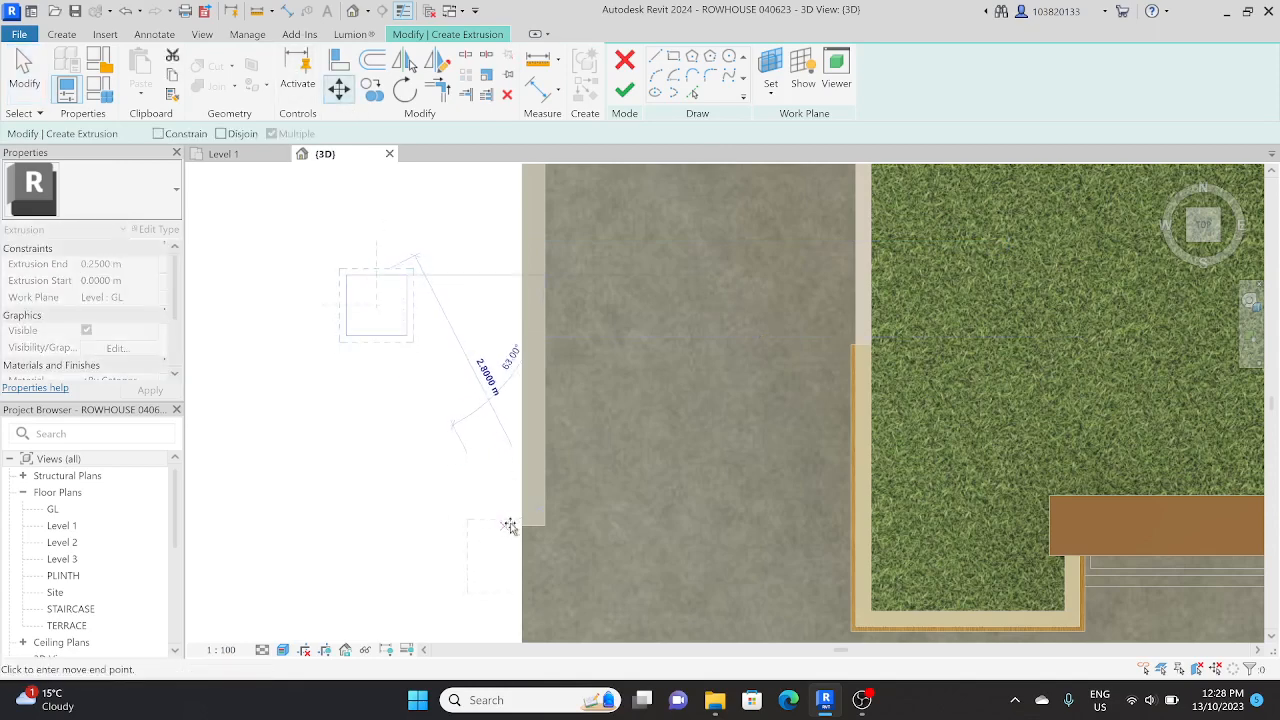
pyautogui.click(538, 470)
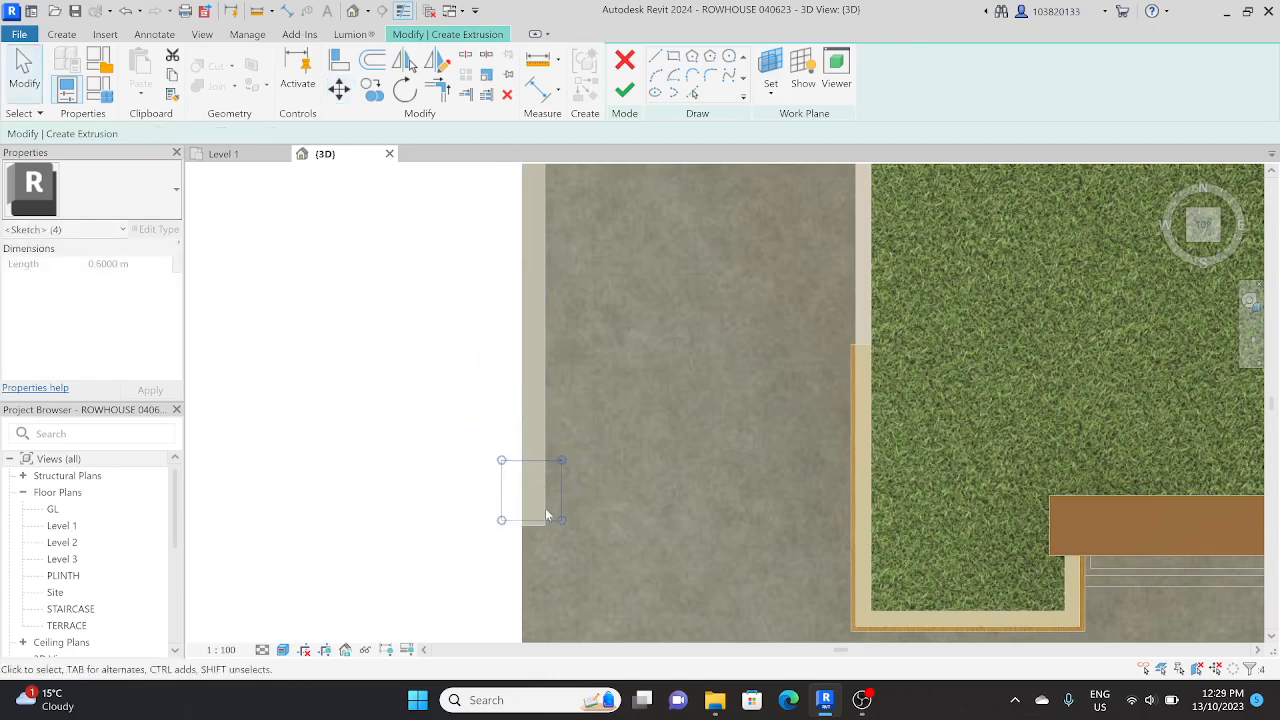
pyautogui.scroll(2, 510, 533)
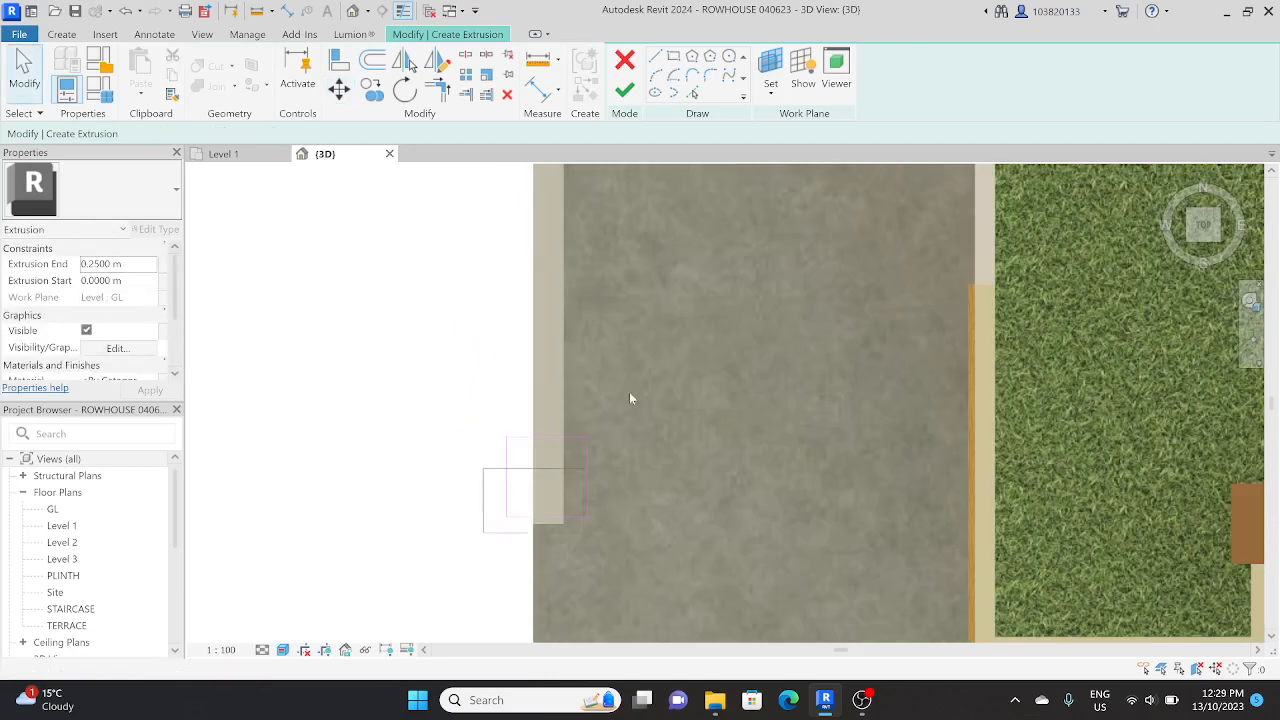
pyautogui.click(339, 90)
pyautogui.click(545, 520)
pyautogui.scroll(2, 545, 541)
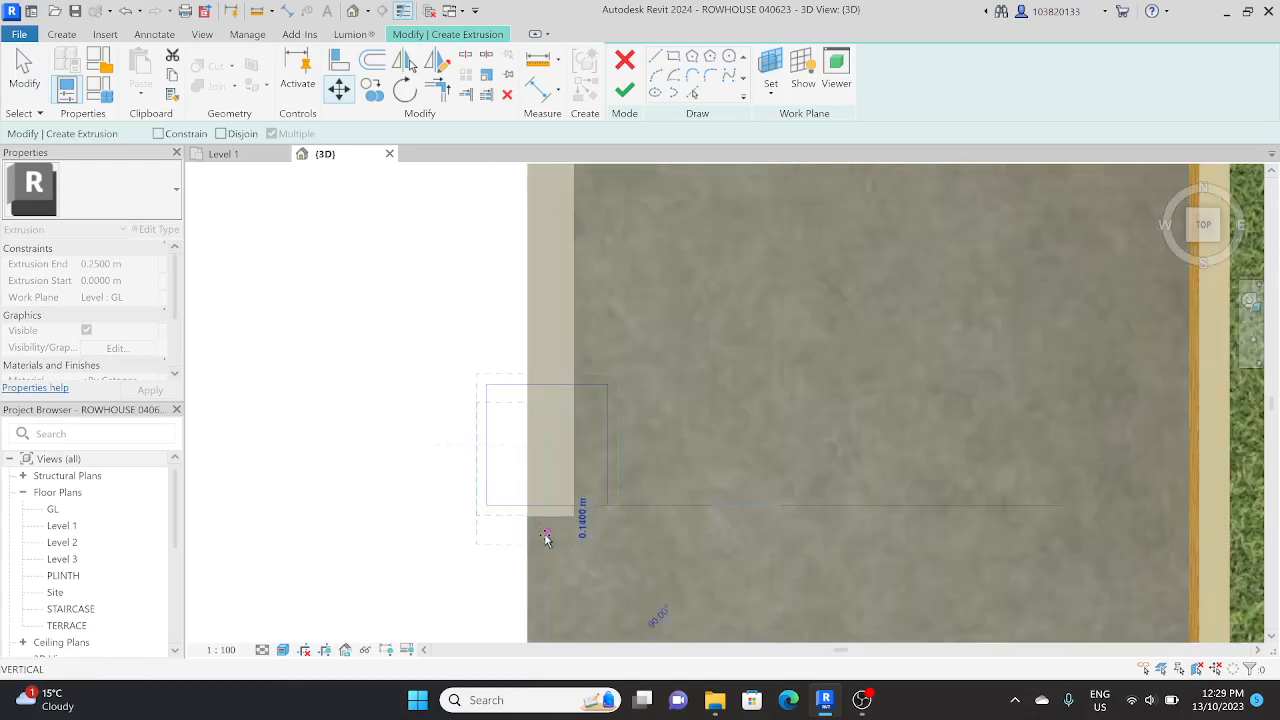
pyautogui.click(543, 537)
pyautogui.scroll(-4, 600, 500)
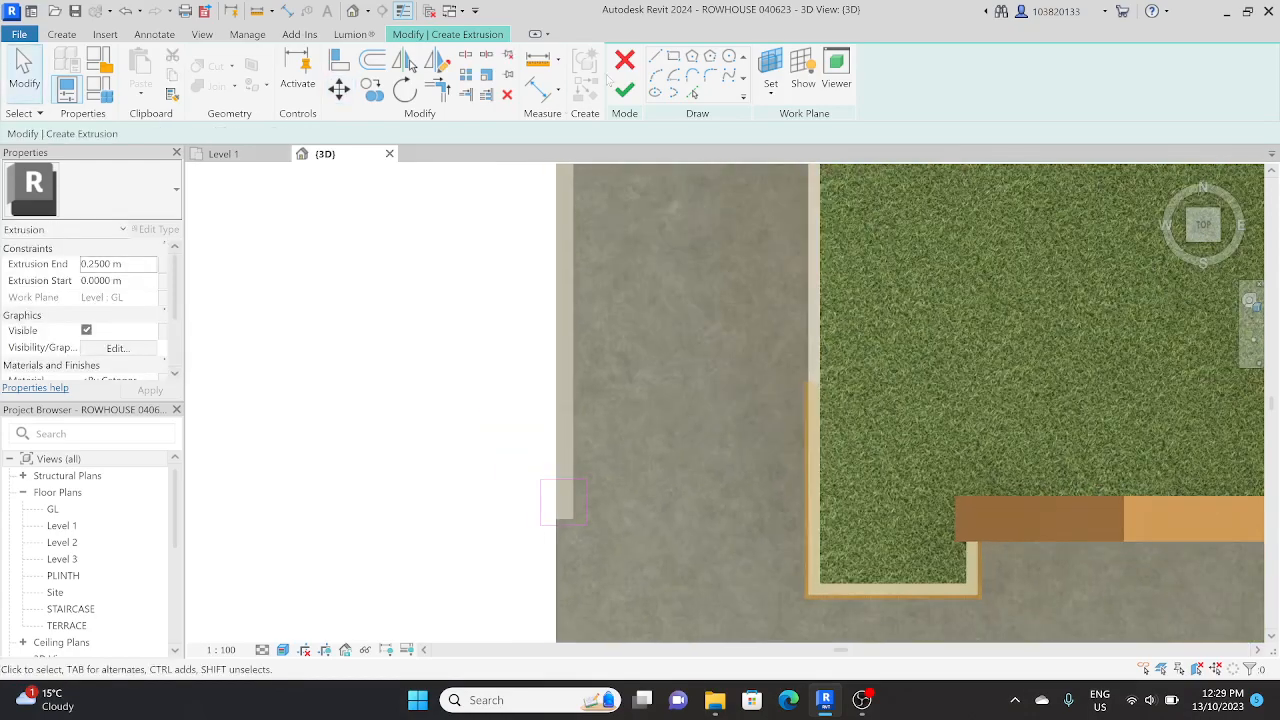
# Finish the extrusion and stretch it upward into a pillar reaching about the top of the boundary wall.
pyautogui.click(624, 92)
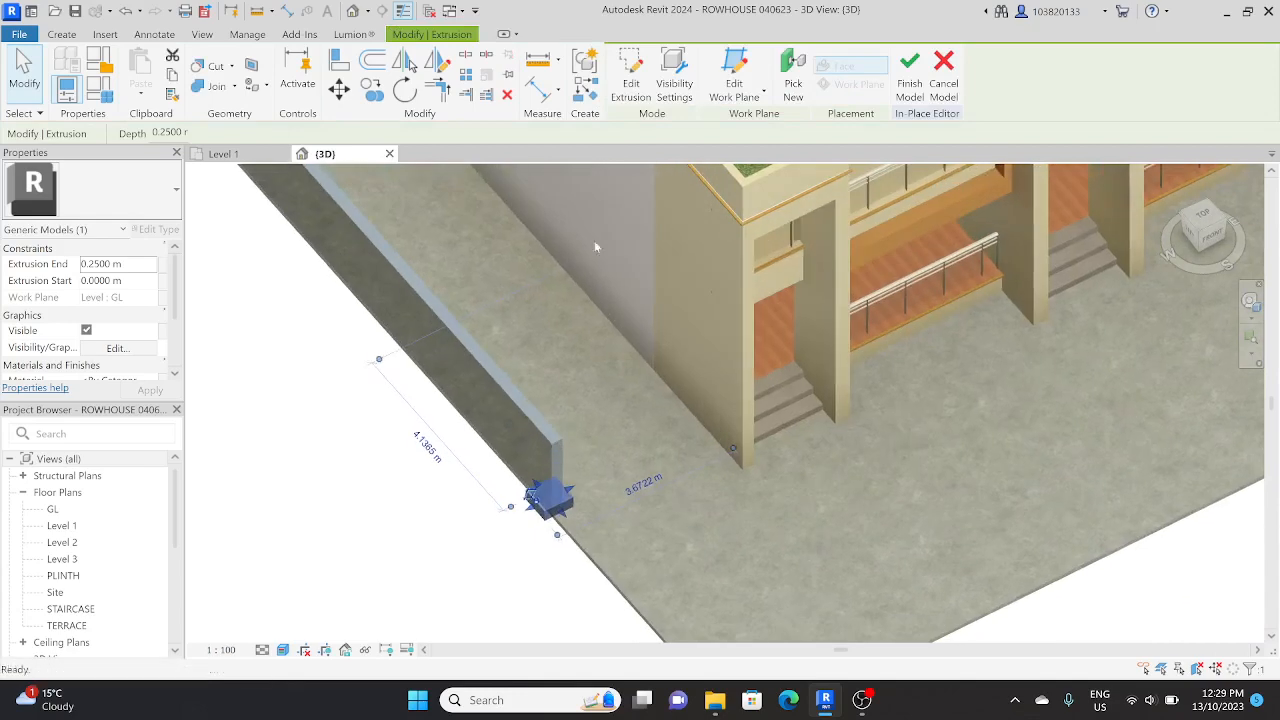
pyautogui.click(596, 247)
pyautogui.scroll(2, 541, 522)
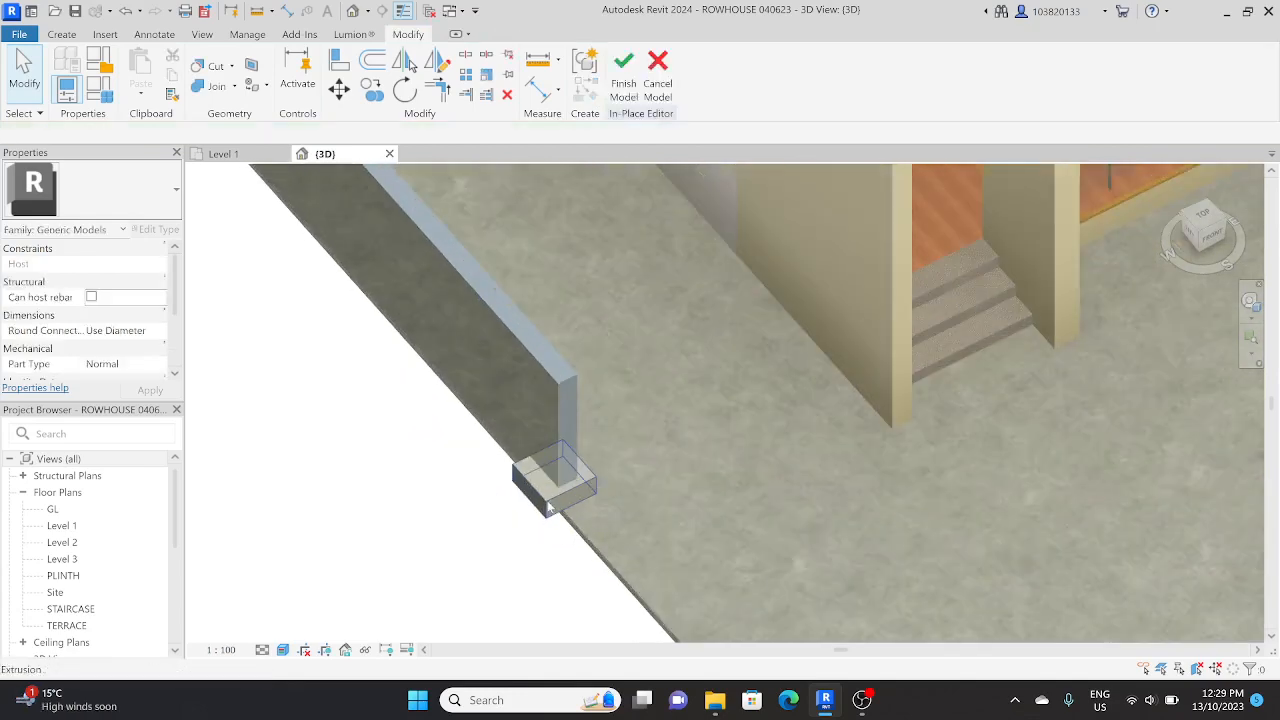
pyautogui.click(548, 508)
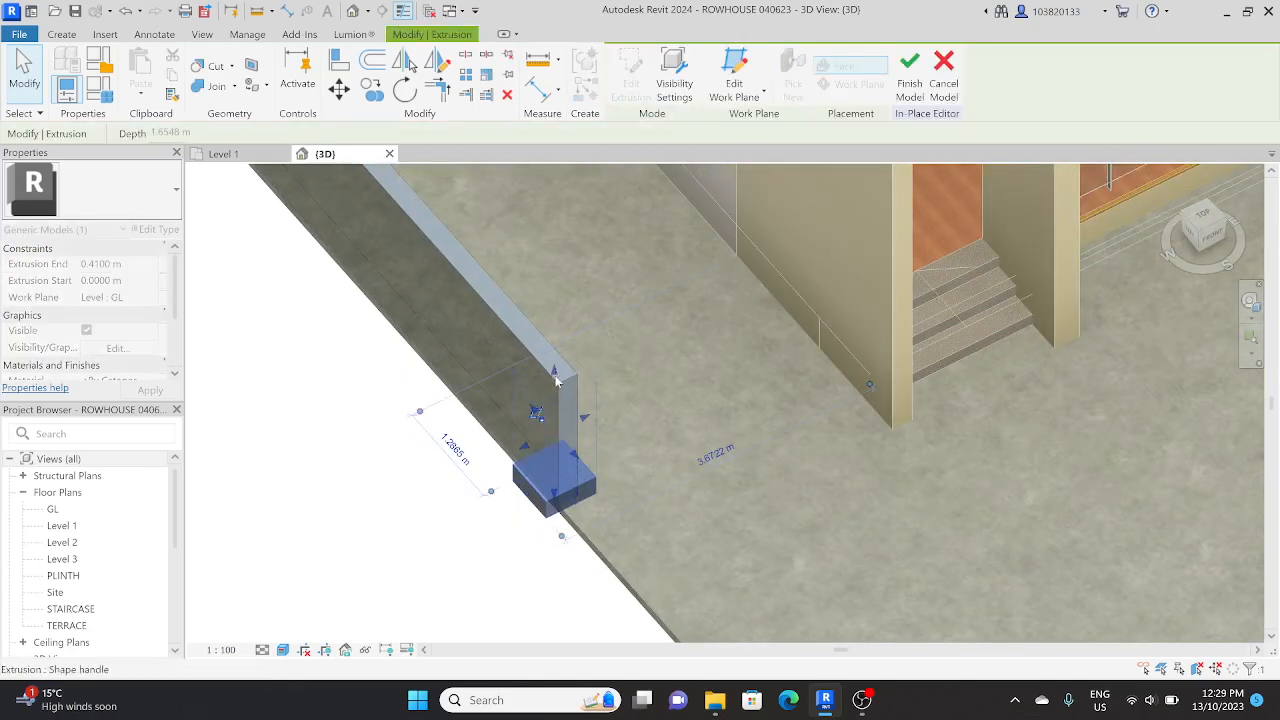
pyautogui.moveTo(557, 380); pyautogui.dragTo(556, 352)
pyautogui.press('Escape')
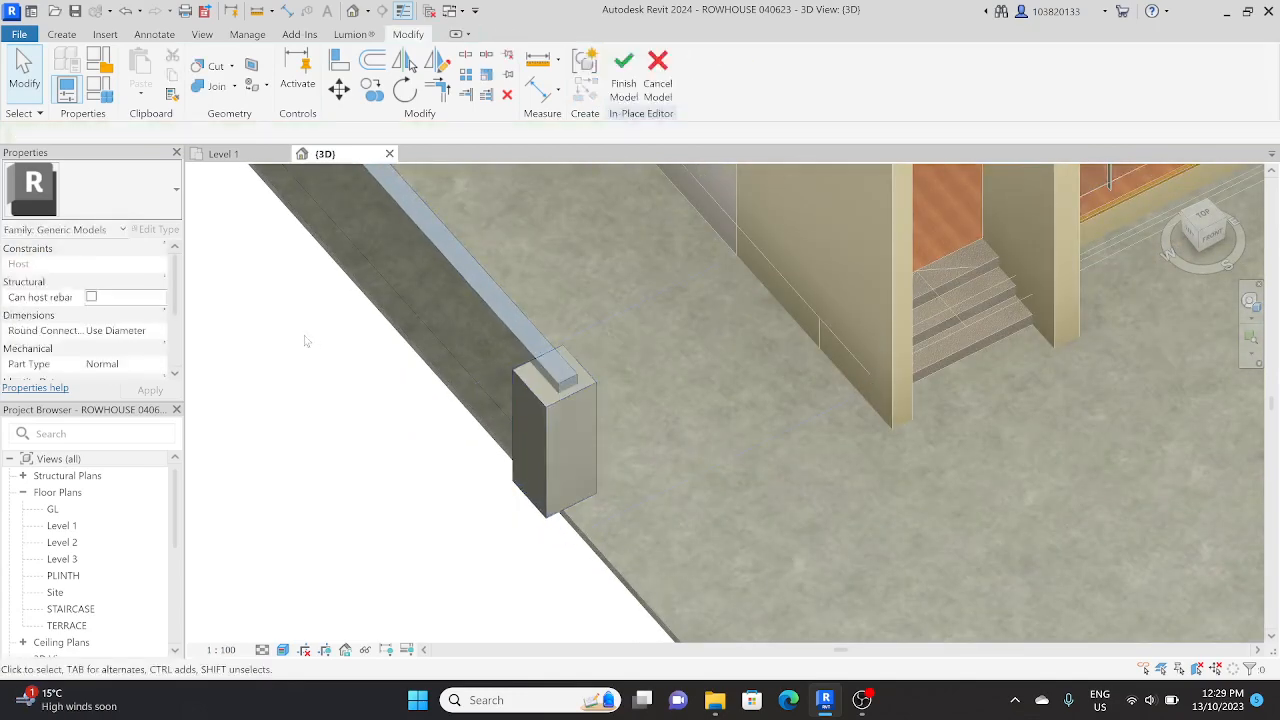
# Set the extrusion end of the pillar at the west wall's front end to 2.10 m.
pyautogui.click(530, 415)
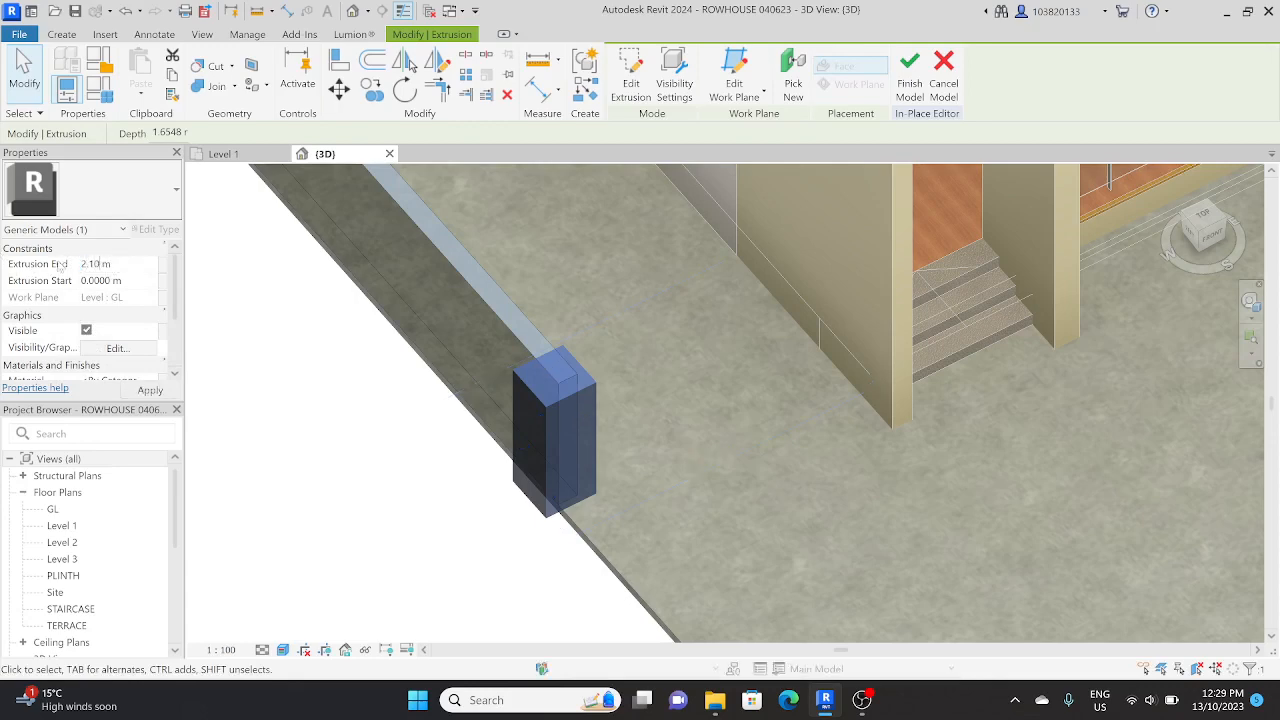
pyautogui.click(148, 392)
pyautogui.keyDown('shift'); pyautogui.moveTo(399, 529); pyautogui.dragTo(391, 504, button='middle'); pyautogui.keyUp('shift')
pyautogui.click(407, 506)
pyautogui.scroll(-3, 500, 396)
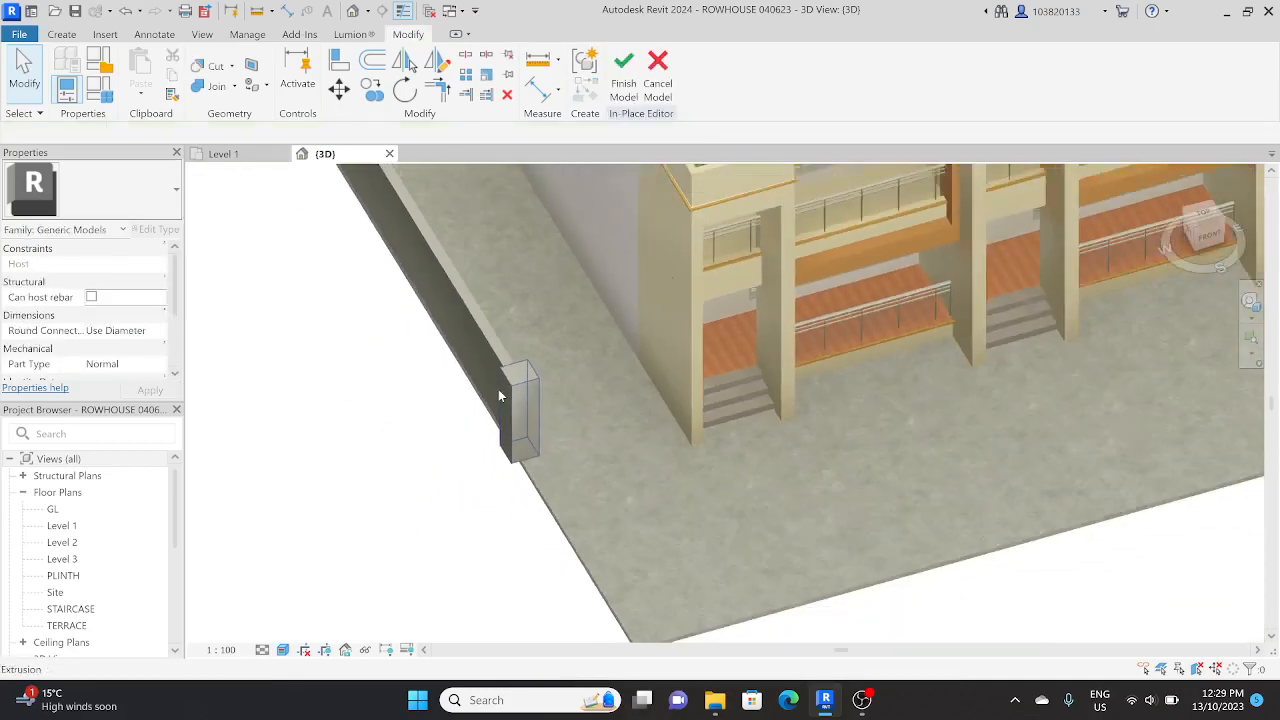
# Examine the pillar and its junction with the west boundary wall from several angles.
pyautogui.click(512, 391)
pyautogui.keyDown('shift'); pyautogui.moveTo(508, 418); pyautogui.dragTo(415, 470, button='middle'); pyautogui.keyUp('shift')
pyautogui.click(418, 466)
pyautogui.scroll(5, 516, 407)
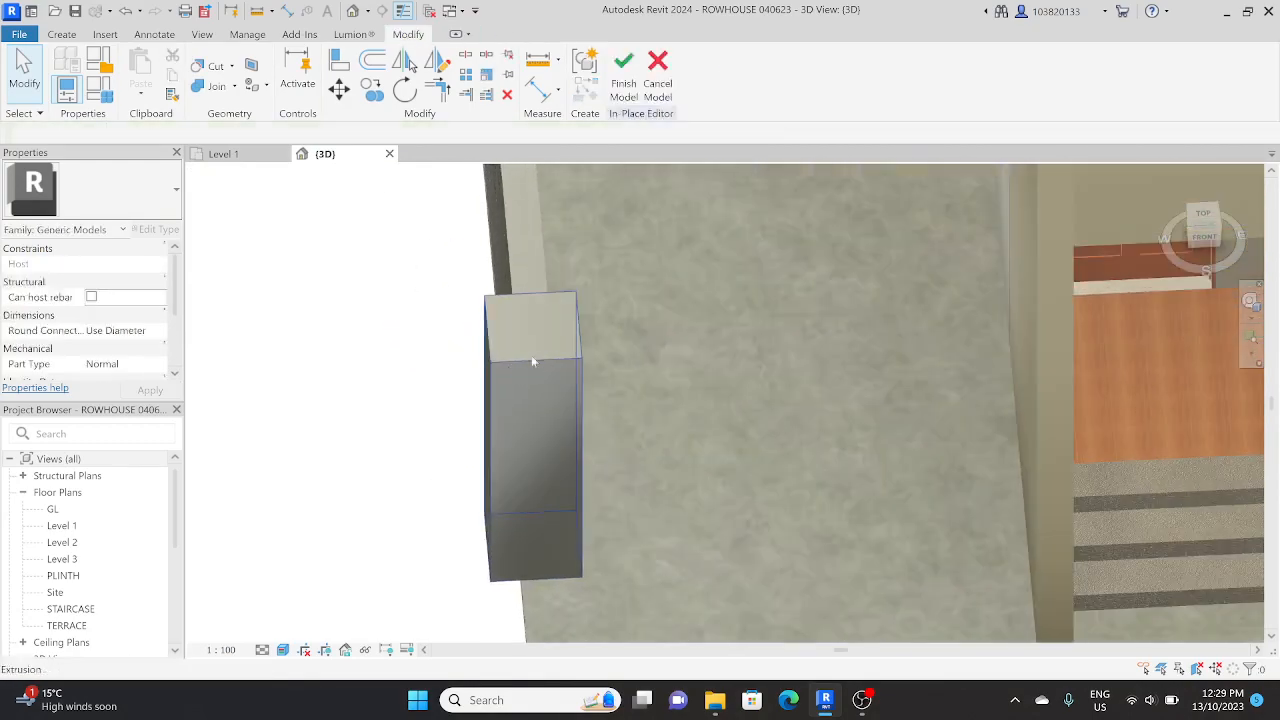
pyautogui.scroll(-2, 516, 390)
pyautogui.moveTo(516, 394)
pyautogui.keyDown('shift'); pyautogui.mouseDown(button='middle')
pyautogui.moveTo(614, 437)
pyautogui.moveTo(603, 334)
pyautogui.moveTo(573, 404)
pyautogui.moveTo(546, 413)
pyautogui.moveTo(543, 386)
pyautogui.moveTo(580, 466)
pyautogui.moveTo(689, 297)
pyautogui.moveTo(565, 348)
pyautogui.moveTo(528, 380)
pyautogui.mouseUp(button='middle'); pyautogui.keyUp('shift')
pyautogui.click(528, 380)
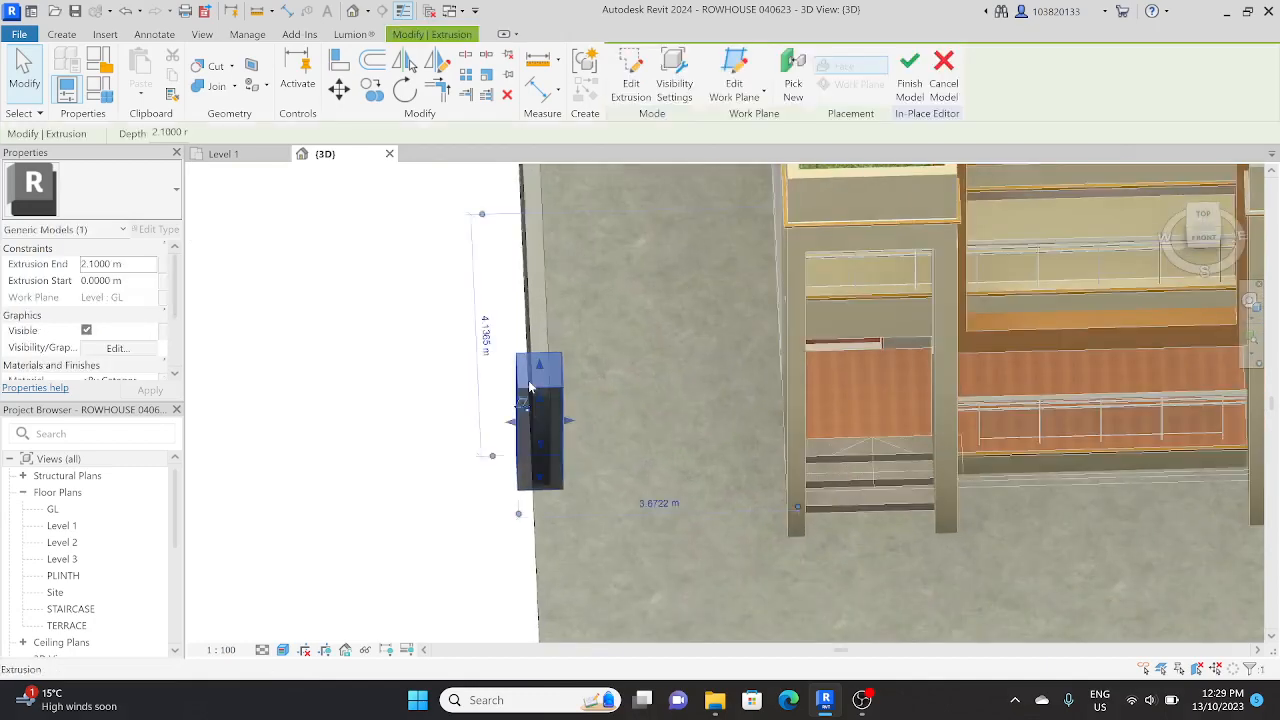
pyautogui.keyDown('shift'); pyautogui.moveTo(480, 431); pyautogui.dragTo(517, 409, button='middle'); pyautogui.keyUp('shift')
pyautogui.click(440, 392)
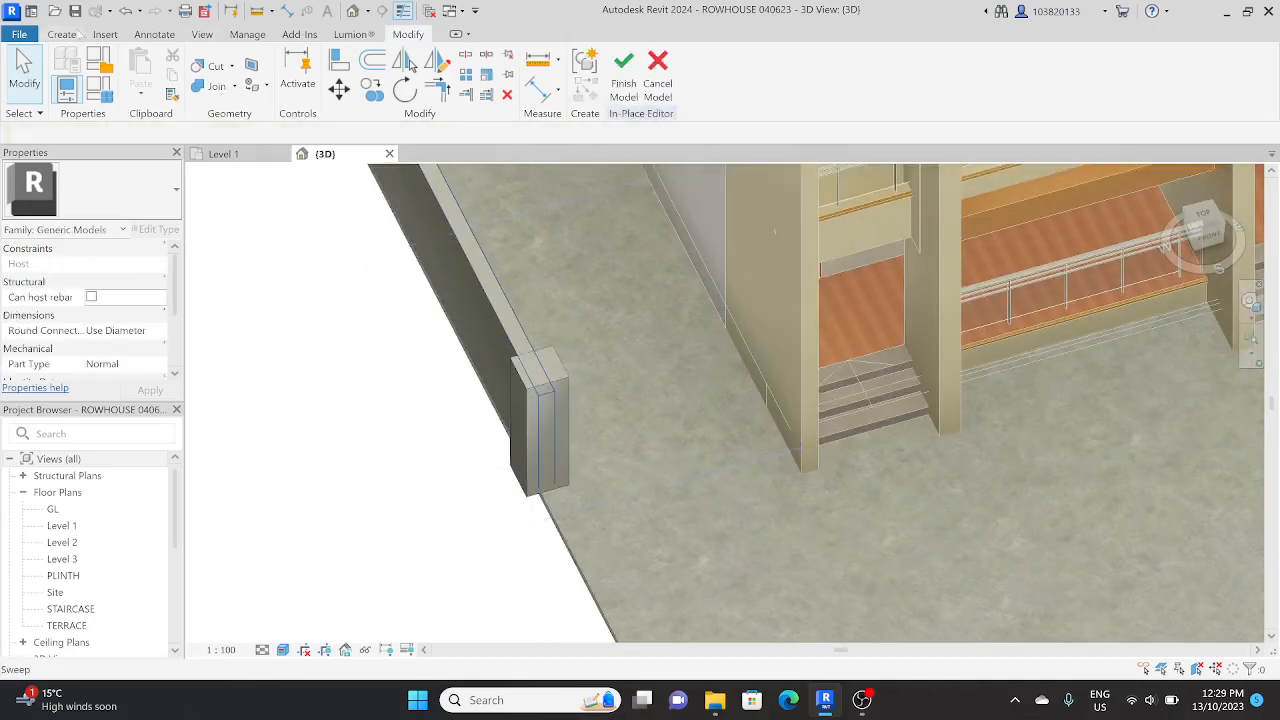
# Start a new extrusion and pick the pillar's top face as its work plane.
pyautogui.click(62, 35)
pyautogui.click(143, 65)
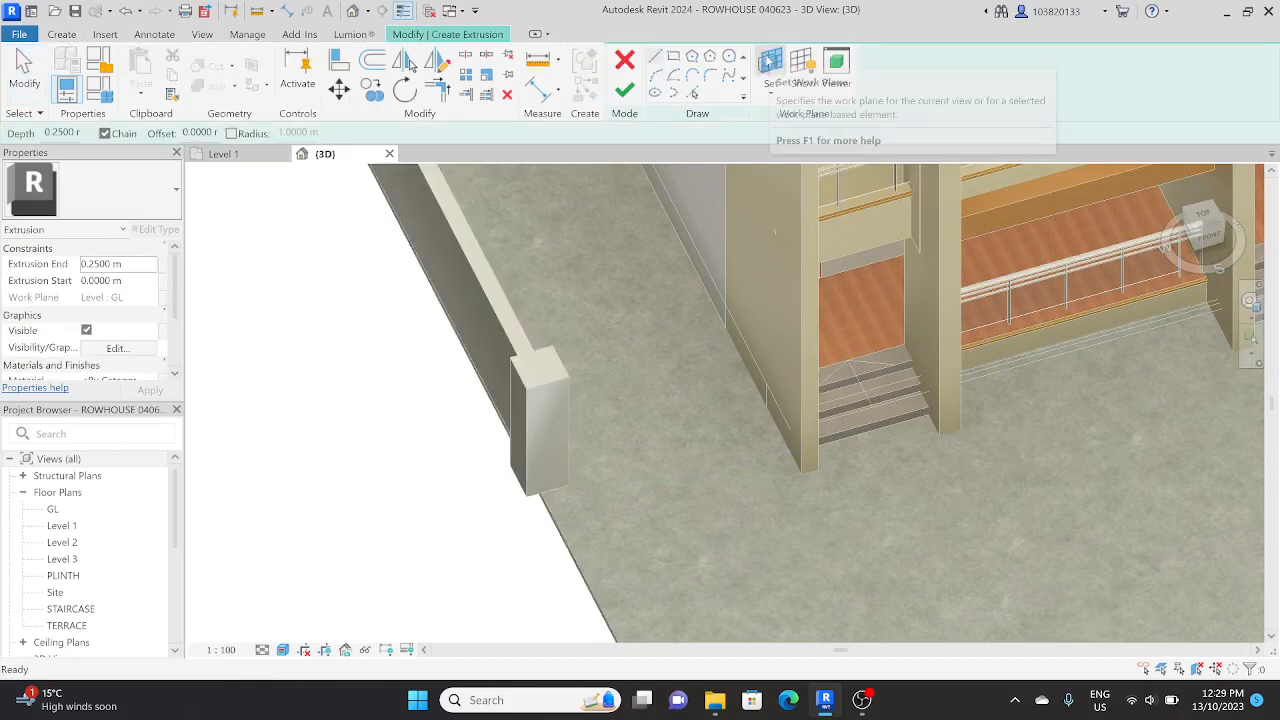
pyautogui.click(769, 62)
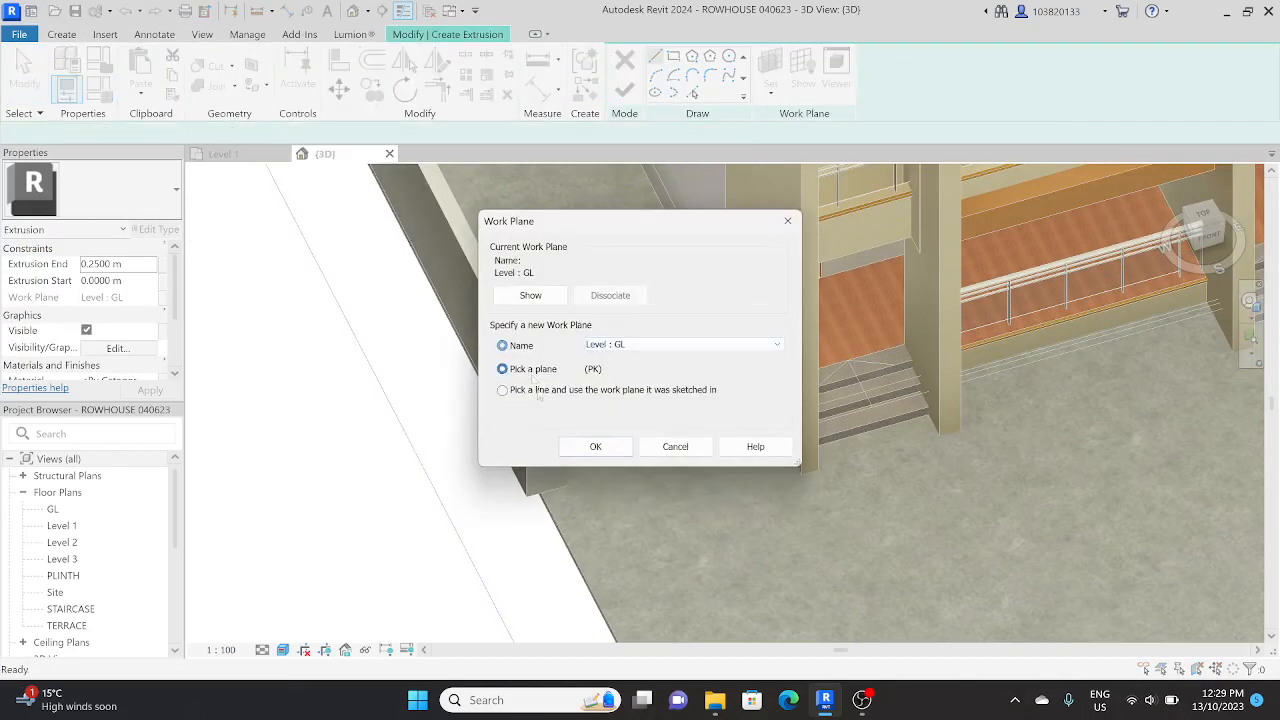
pyautogui.click(595, 447)
pyautogui.scroll(5, 530, 390)
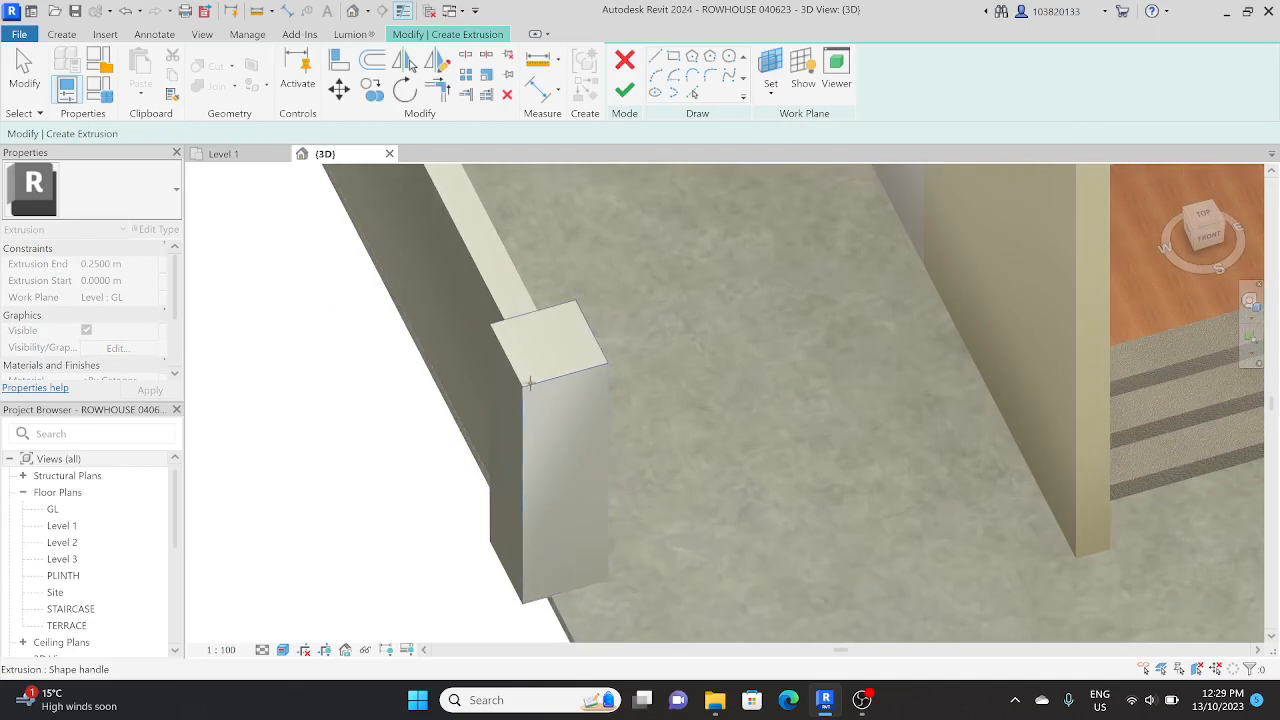
pyautogui.click(530, 383)
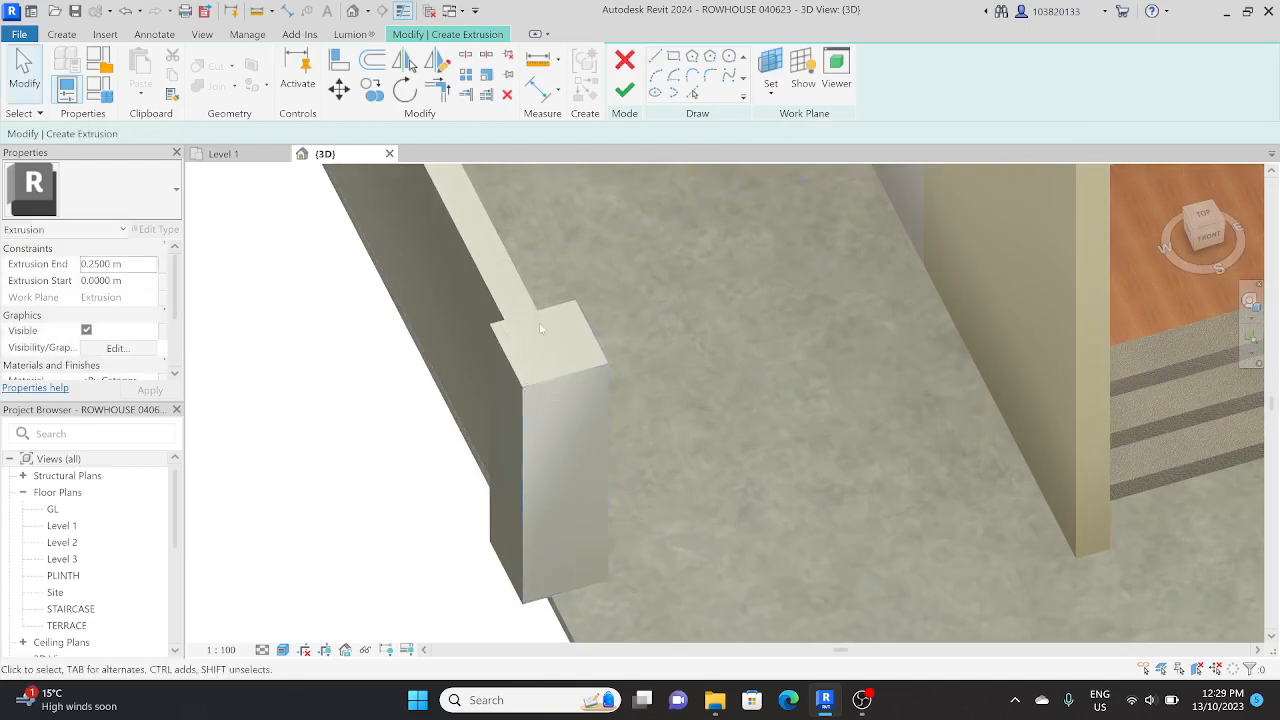
# Sketch a rectangle in the top view that traces the outline of the pillar's top from corner to corner.
pyautogui.keyDown('shift'); pyautogui.moveTo(540, 322); pyautogui.dragTo(591, 309, button='middle'); pyautogui.keyUp('shift')
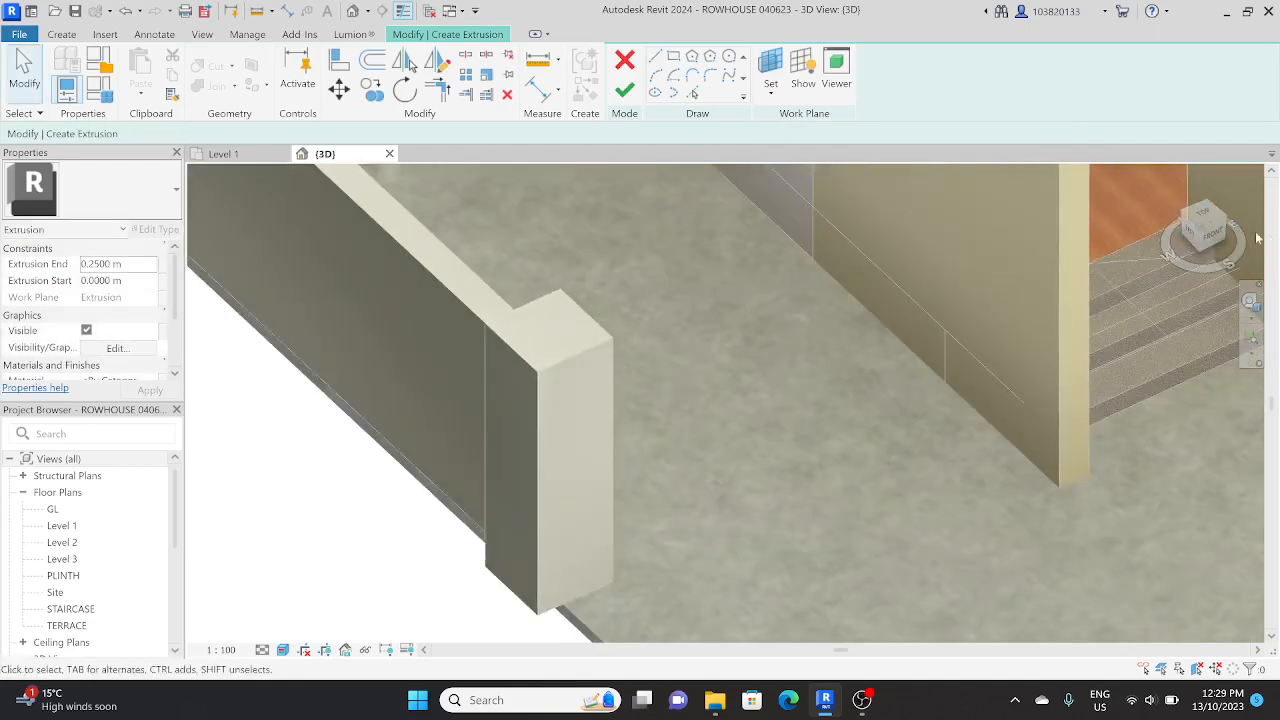
pyautogui.click(1203, 213)
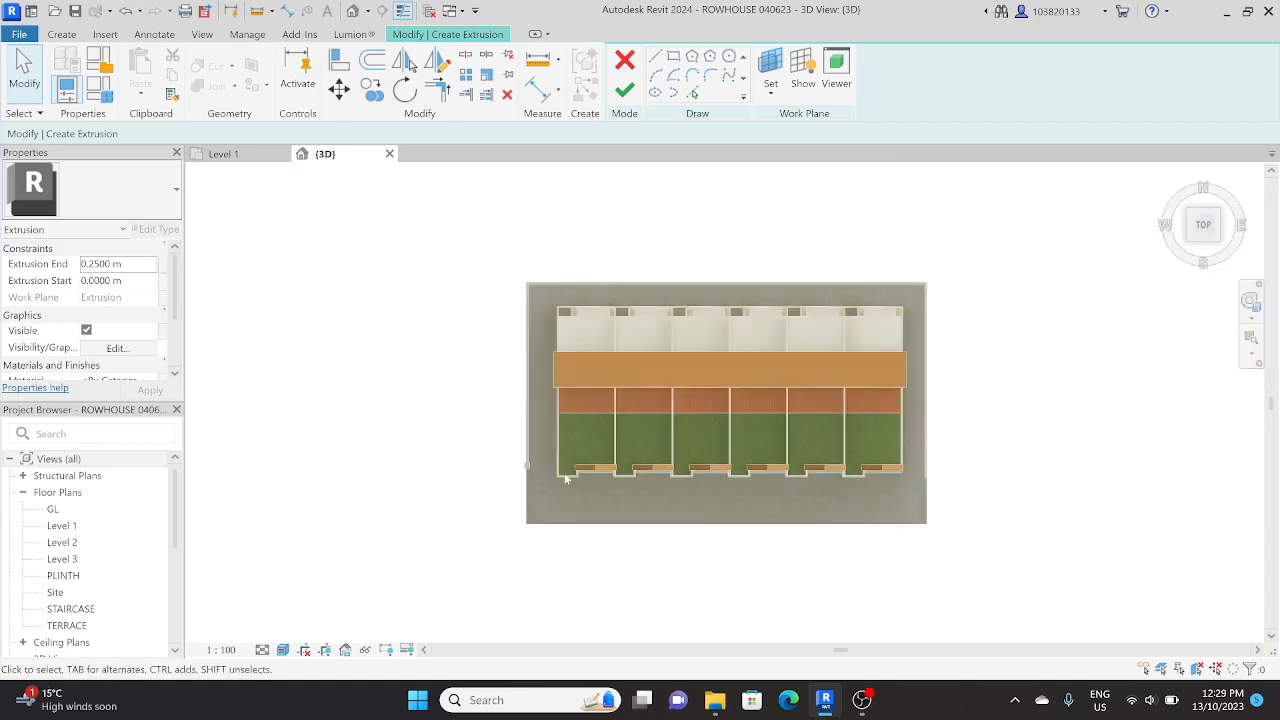
pyautogui.scroll(8, 565, 480)
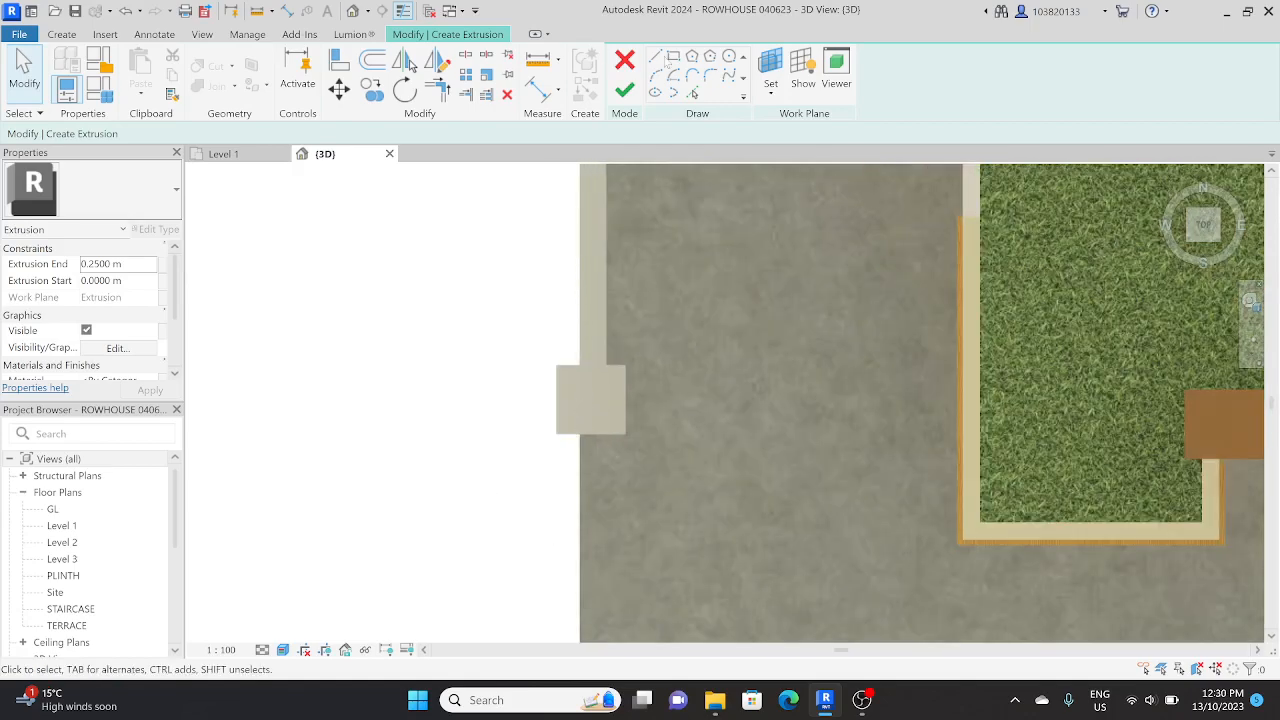
pyautogui.click(673, 57)
pyautogui.scroll(3, 565, 385)
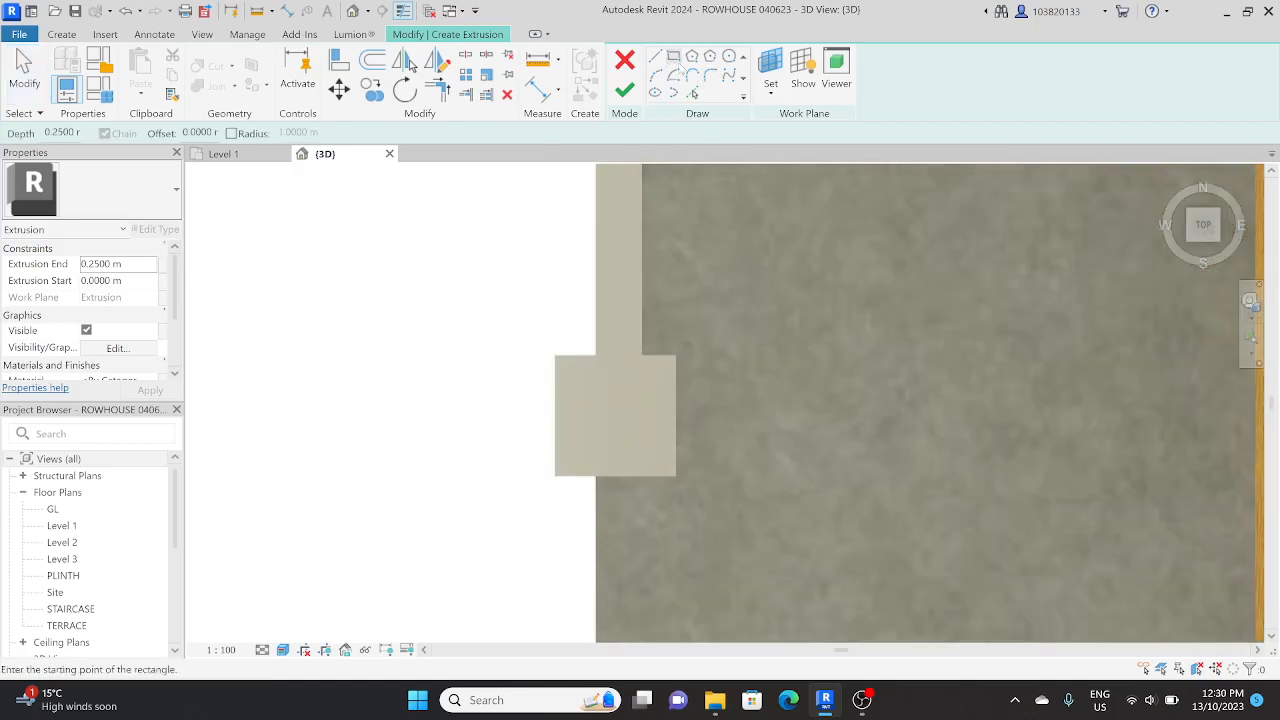
pyautogui.click(555, 356)
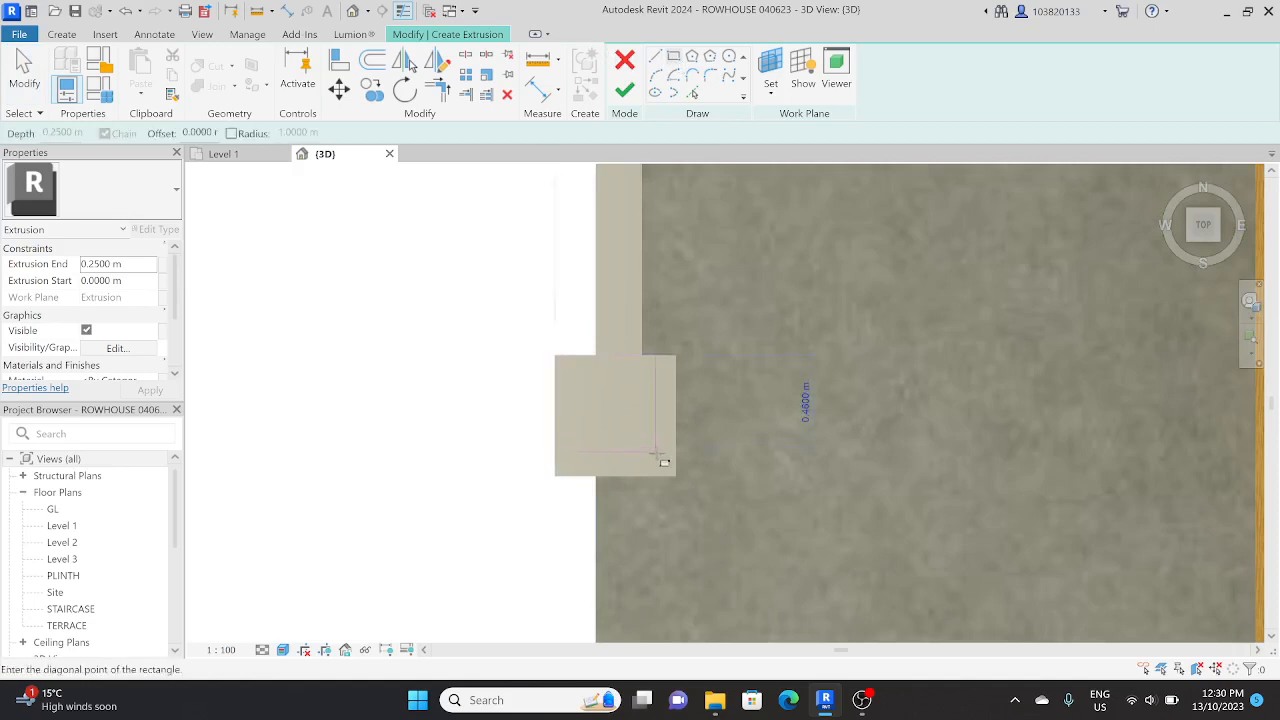
pyautogui.click(676, 478)
pyautogui.press('Escape')
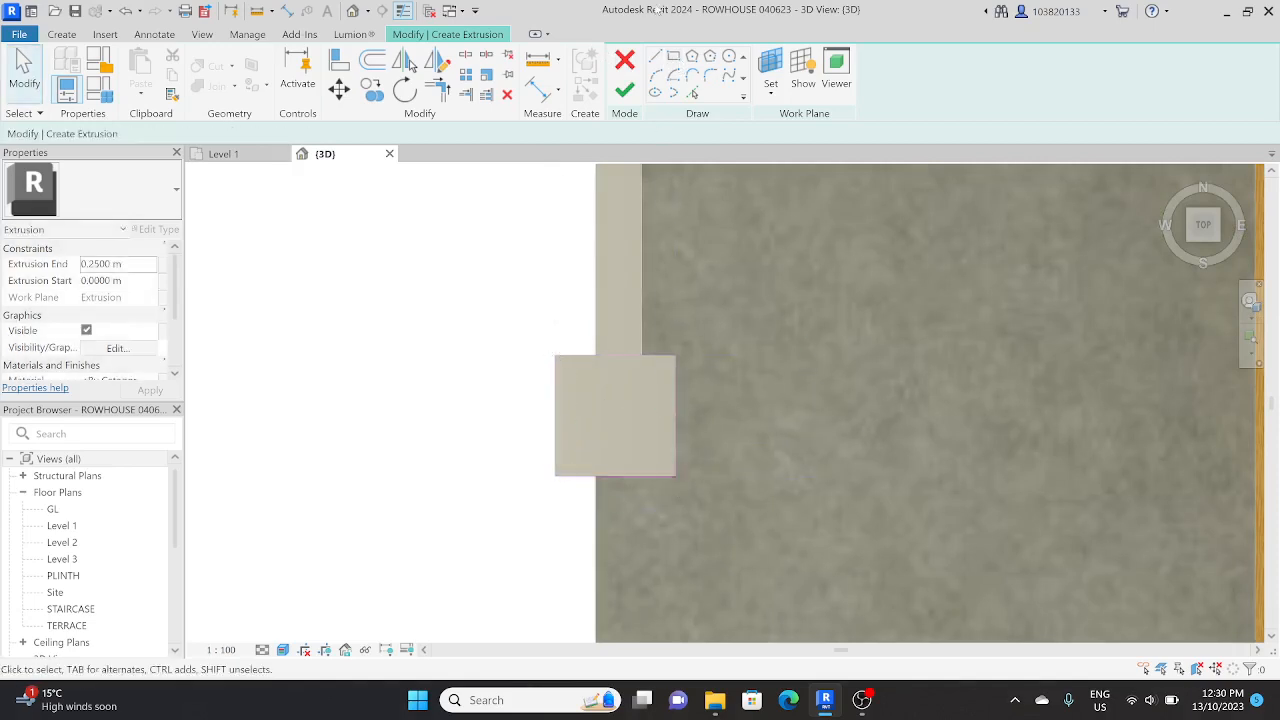
# Add a second rectangle offset 0.05 m outside the pillar outline and finish the extrusion as a hollow collar.
pyautogui.click(675, 61)
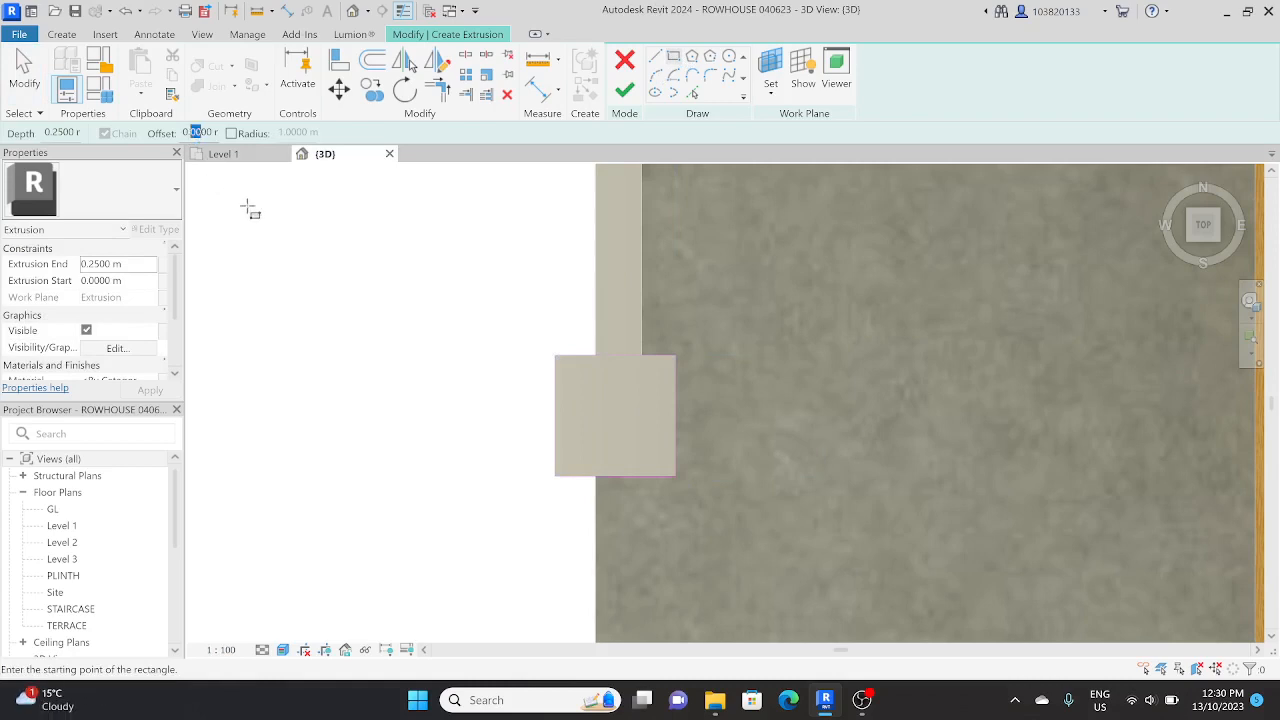
pyautogui.click(198, 133)
pyautogui.click(555, 356)
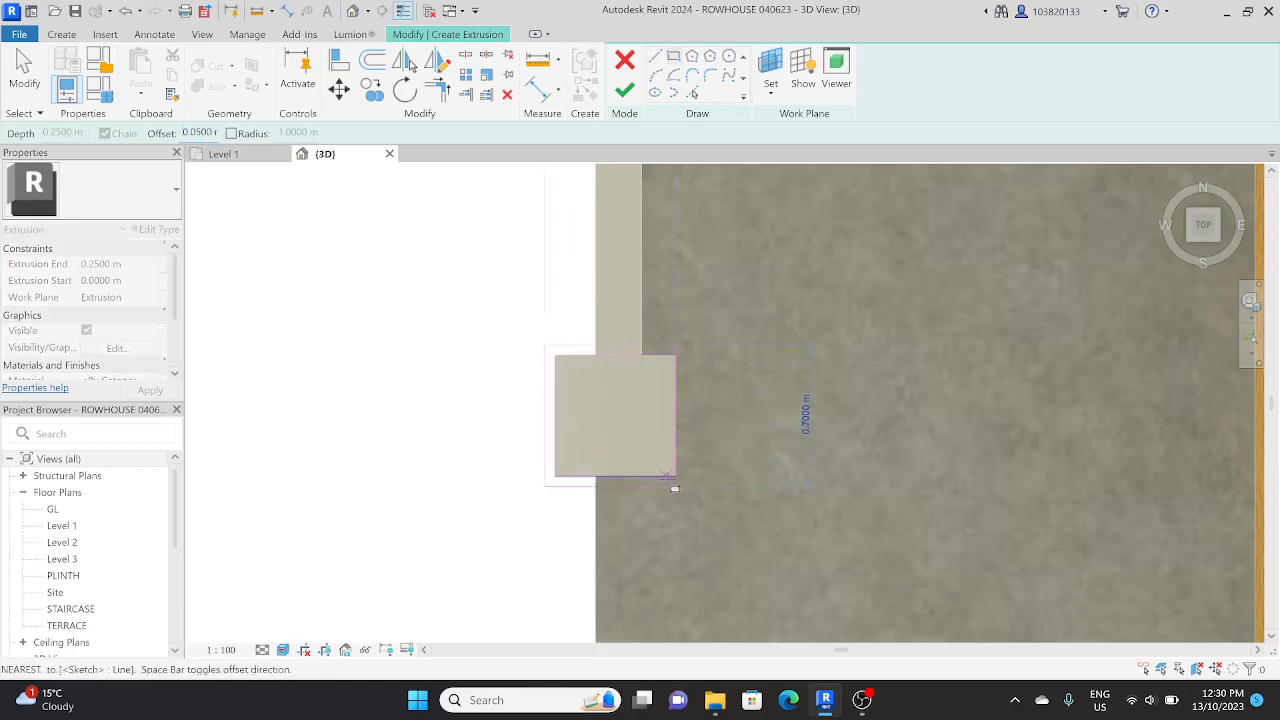
pyautogui.click(675, 478)
pyautogui.press('Escape')
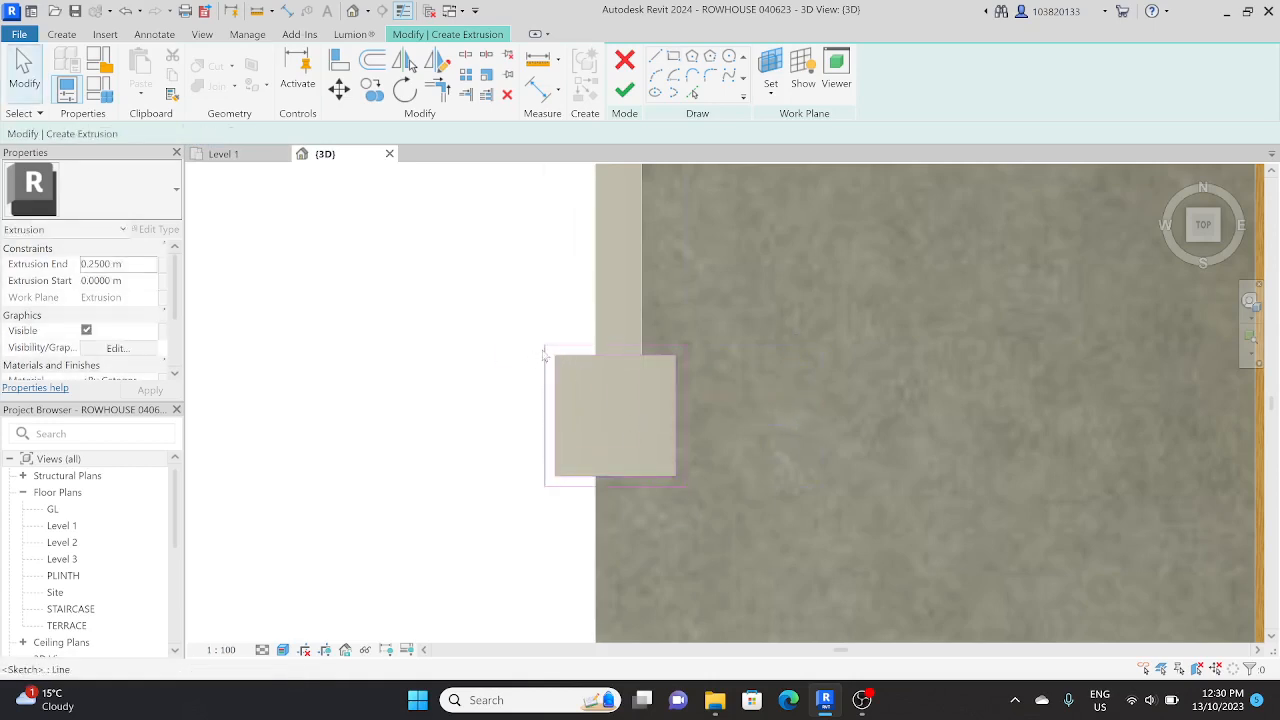
pyautogui.scroll(-2, 501, 405)
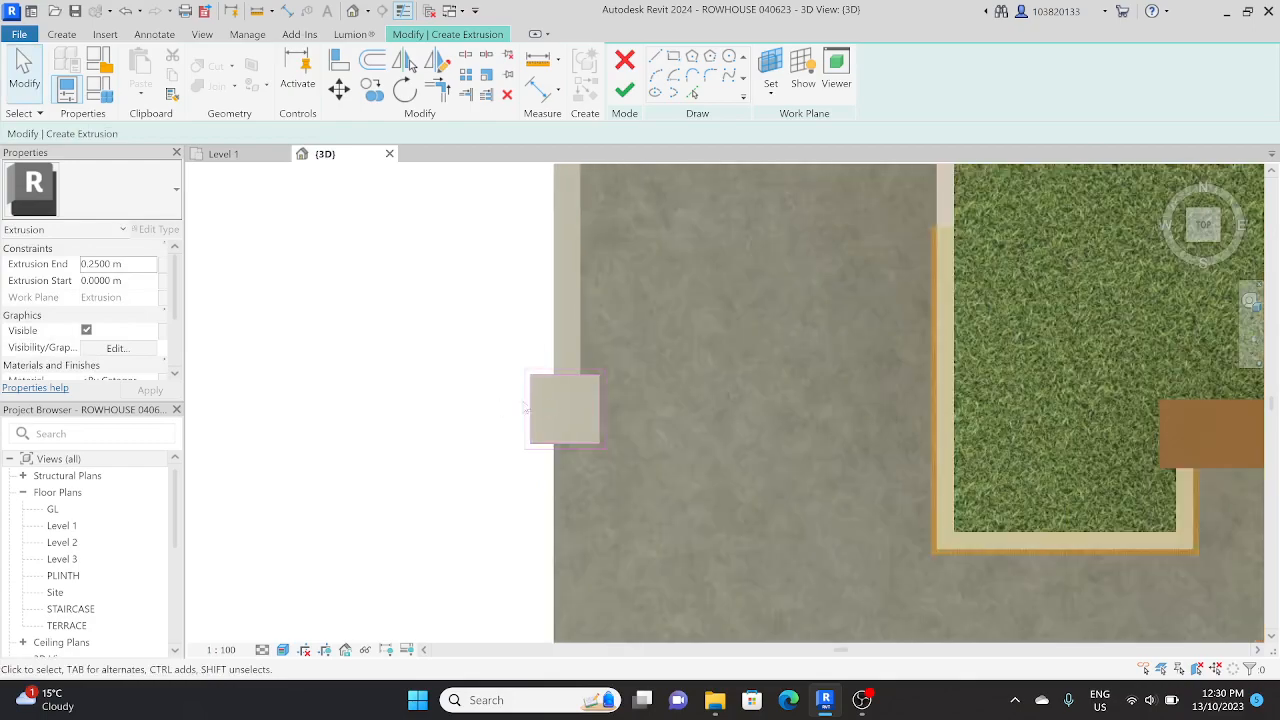
pyautogui.keyDown('shift'); pyautogui.moveTo(503, 405); pyautogui.dragTo(595, 289, button='middle'); pyautogui.keyUp('shift')
pyautogui.scroll(-3, 595, 289)
pyautogui.click(624, 90)
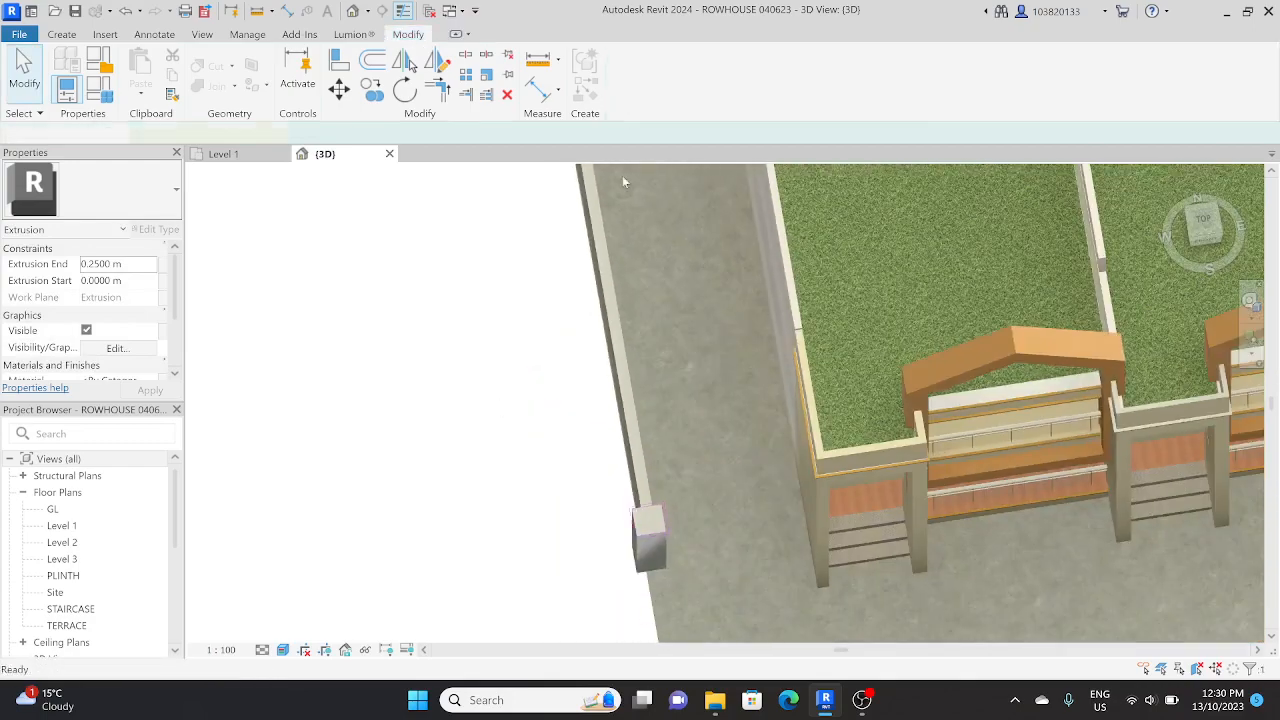
# Stretch the collar's lower face downward in the left view so the extrusion starts at -0.30 m.
pyautogui.keyDown('shift'); pyautogui.moveTo(622, 175); pyautogui.dragTo(705, 298, button='middle'); pyautogui.keyUp('shift')
pyautogui.scroll(5, 663, 552)
pyautogui.click(643, 502)
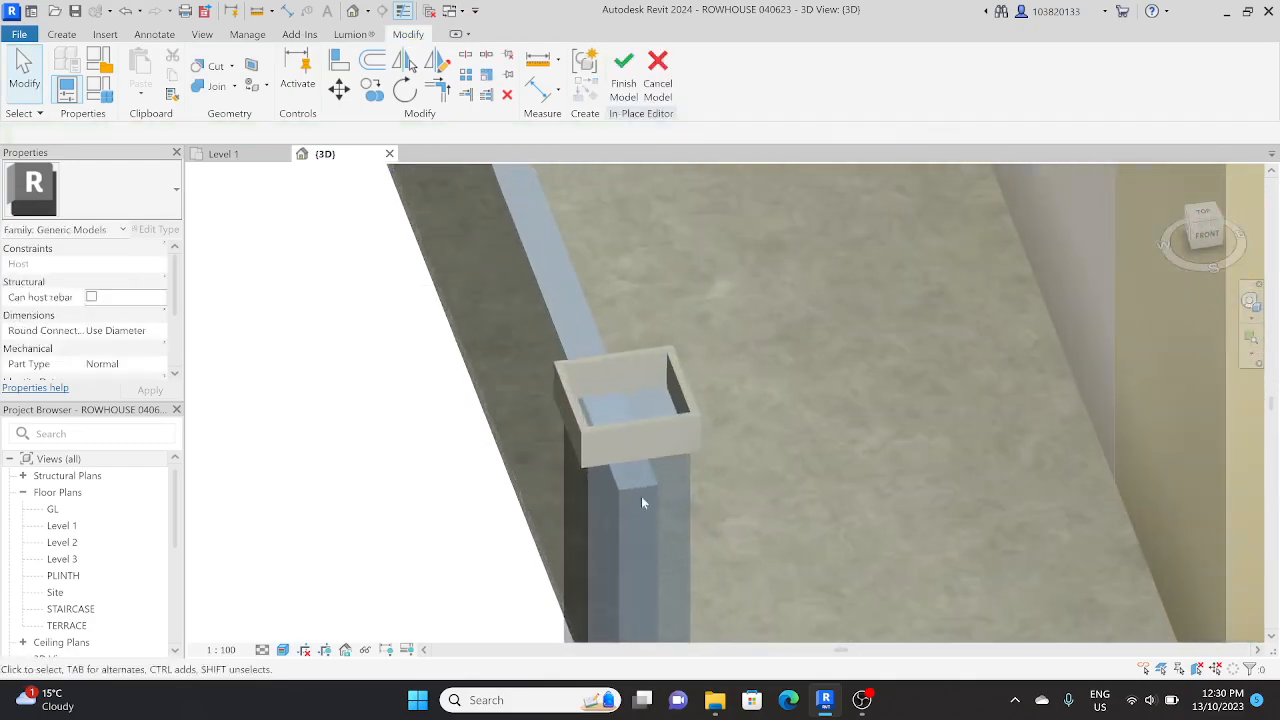
pyautogui.click(636, 418)
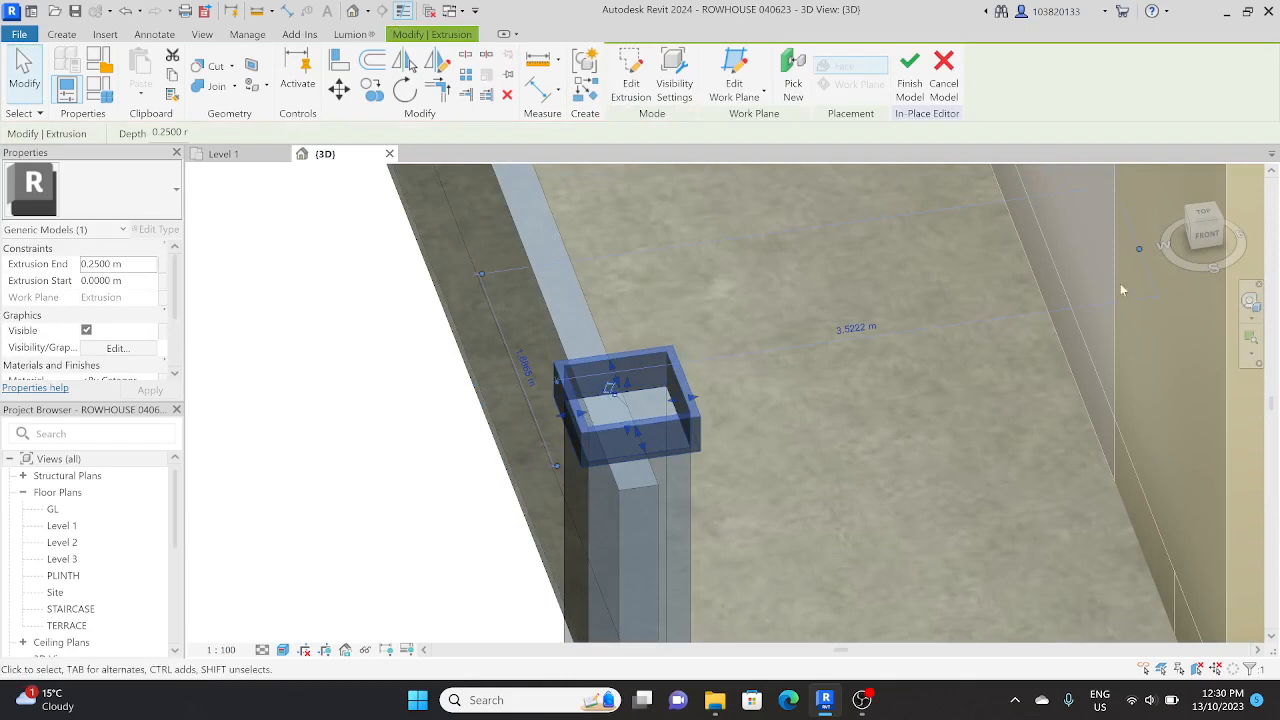
pyautogui.click(1192, 243)
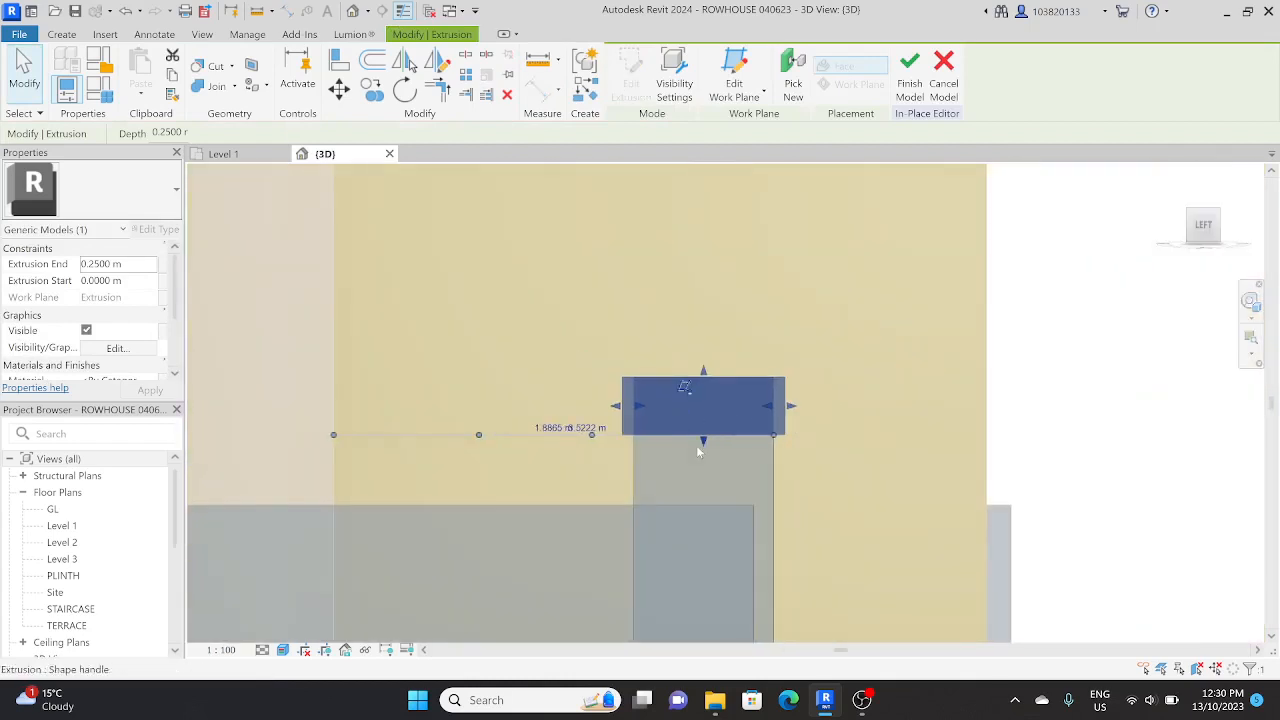
pyautogui.moveTo(703, 442); pyautogui.dragTo(698, 505)
pyautogui.press('Escape')
pyautogui.scroll(-3, 695, 400)
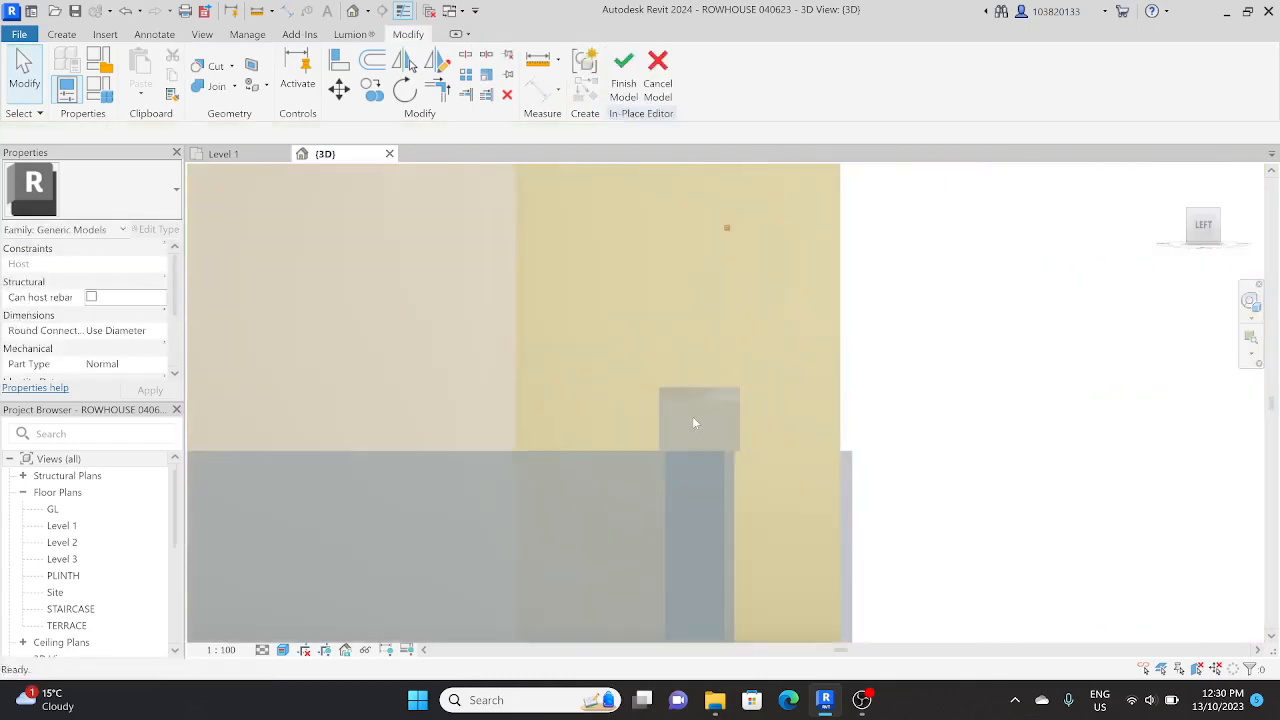
# Try to move the collar straight down along the pillar.
pyautogui.click(715, 390)
pyautogui.click(339, 88)
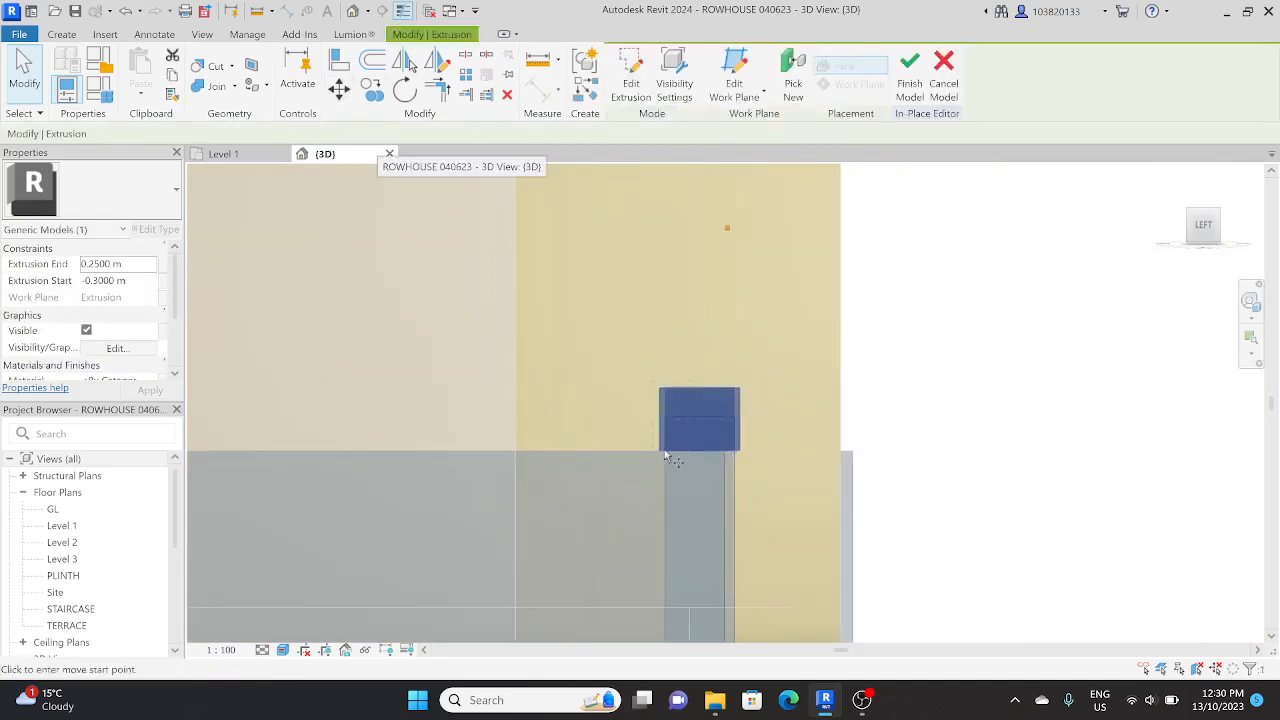
pyautogui.click(699, 419)
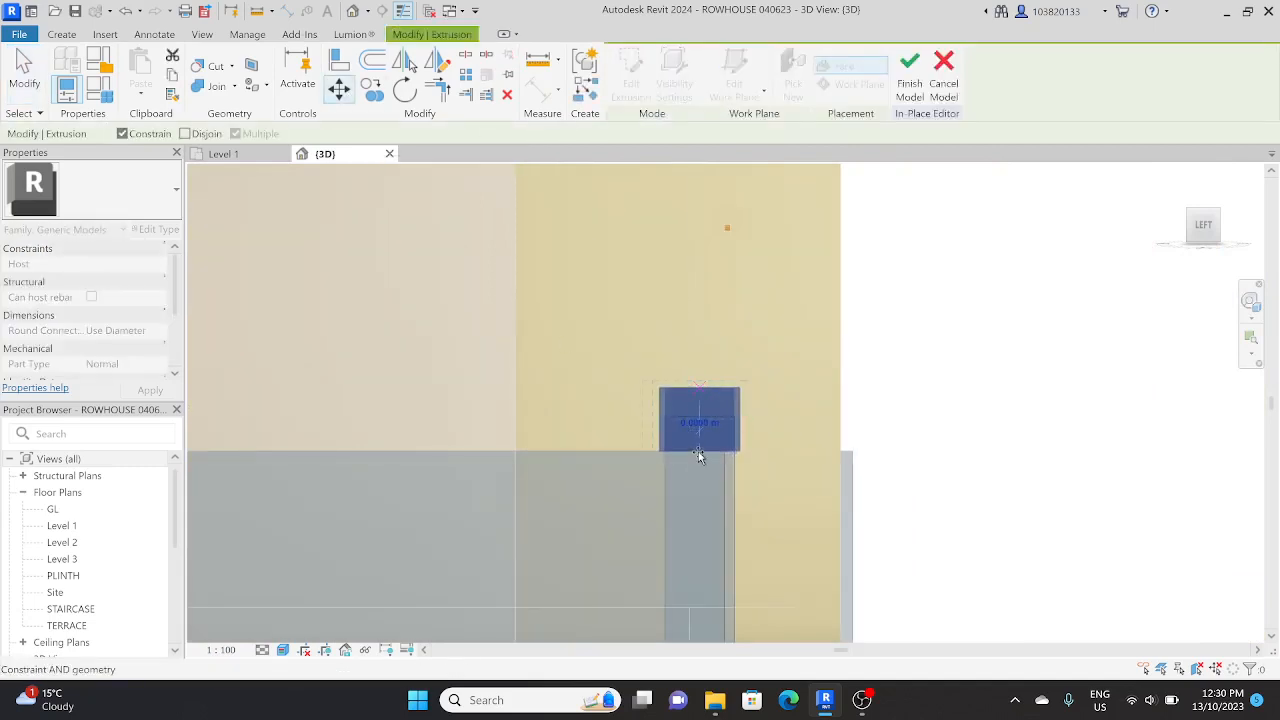
pyautogui.click(699, 452)
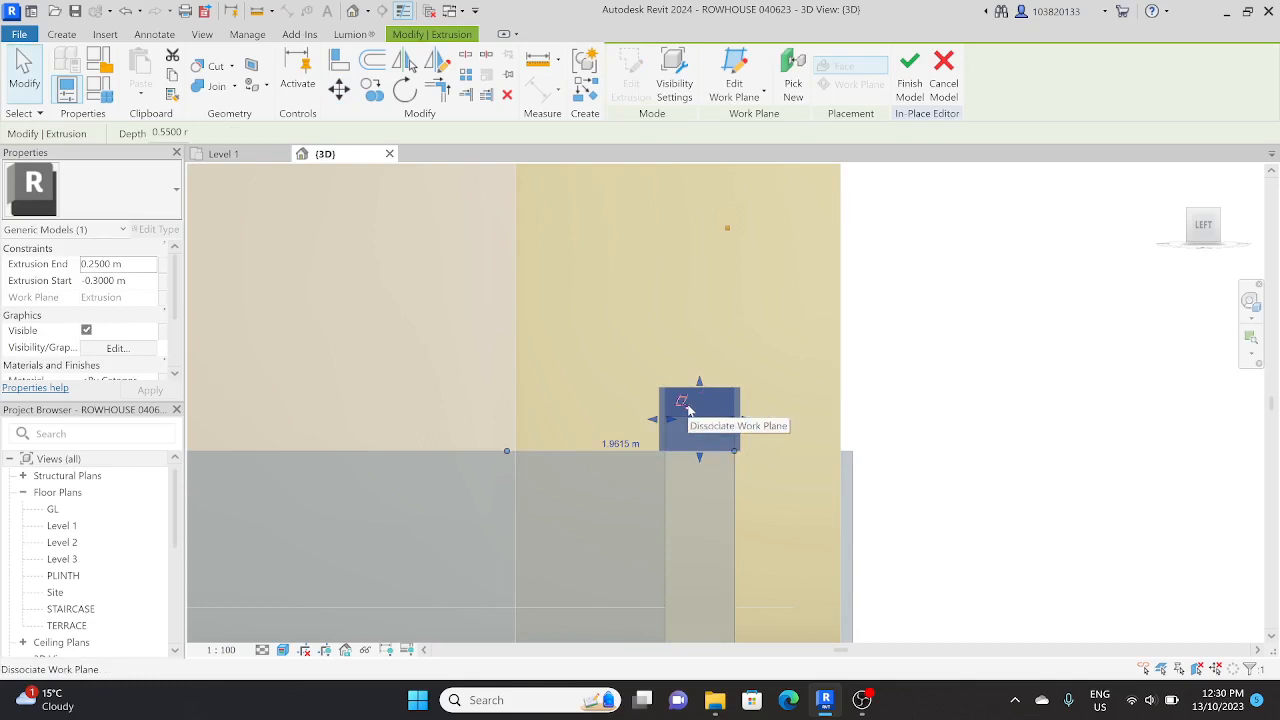
# Dissociate the collar from its work plane and copy it directly below itself on the pillar.
pyautogui.click(687, 409)
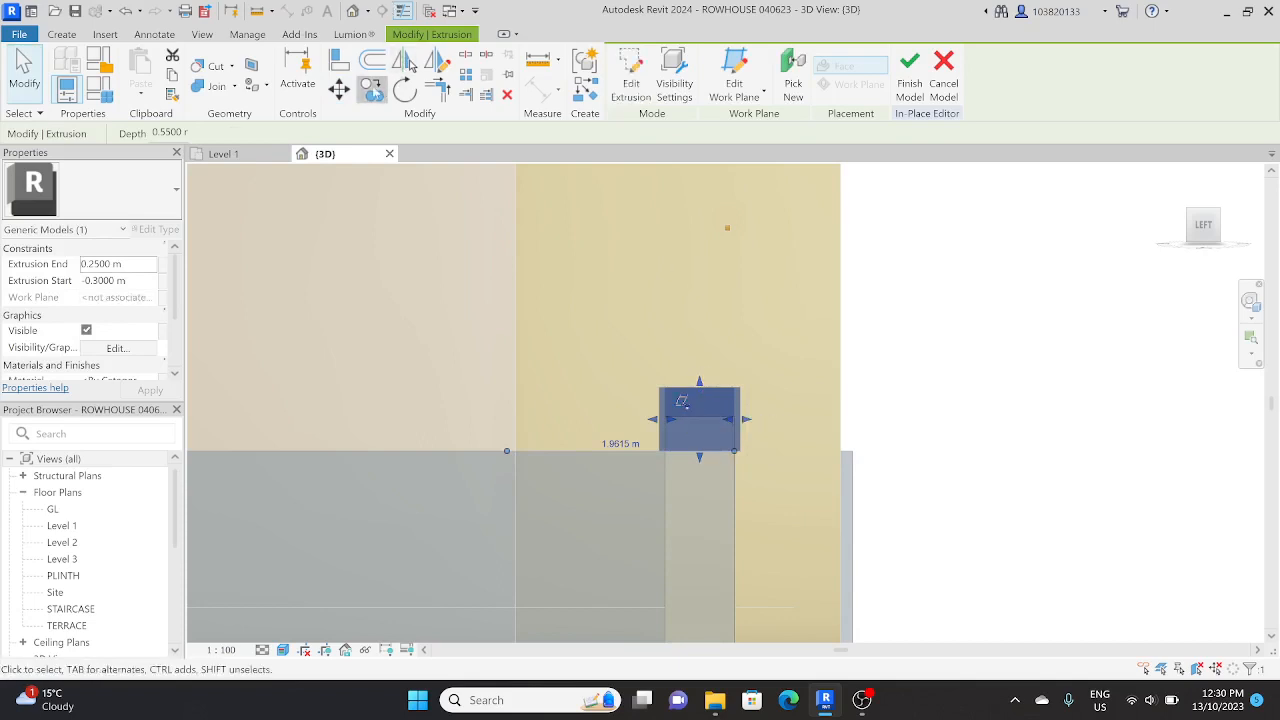
pyautogui.click(372, 90)
pyautogui.click(711, 402)
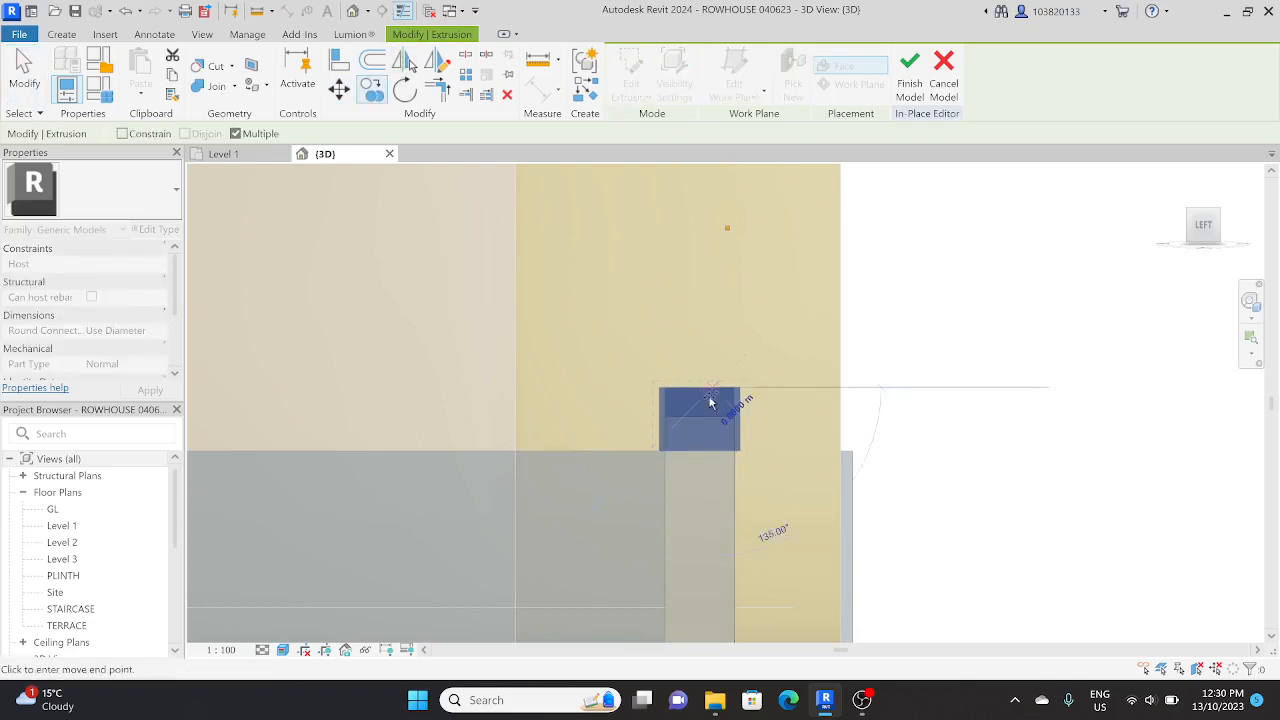
pyautogui.click(711, 464)
pyautogui.press('Escape')
pyautogui.click(695, 515)
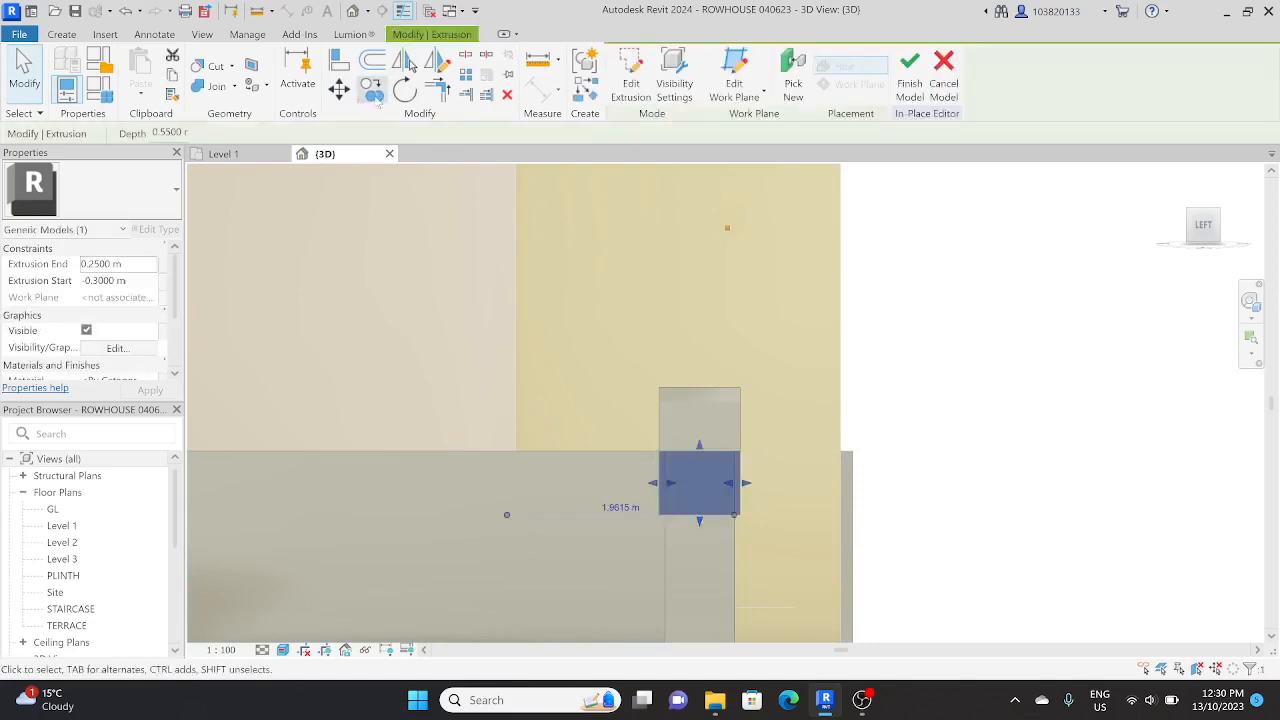
pyautogui.click(372, 90)
pyautogui.click(713, 455)
pyautogui.scroll(2, 713, 466)
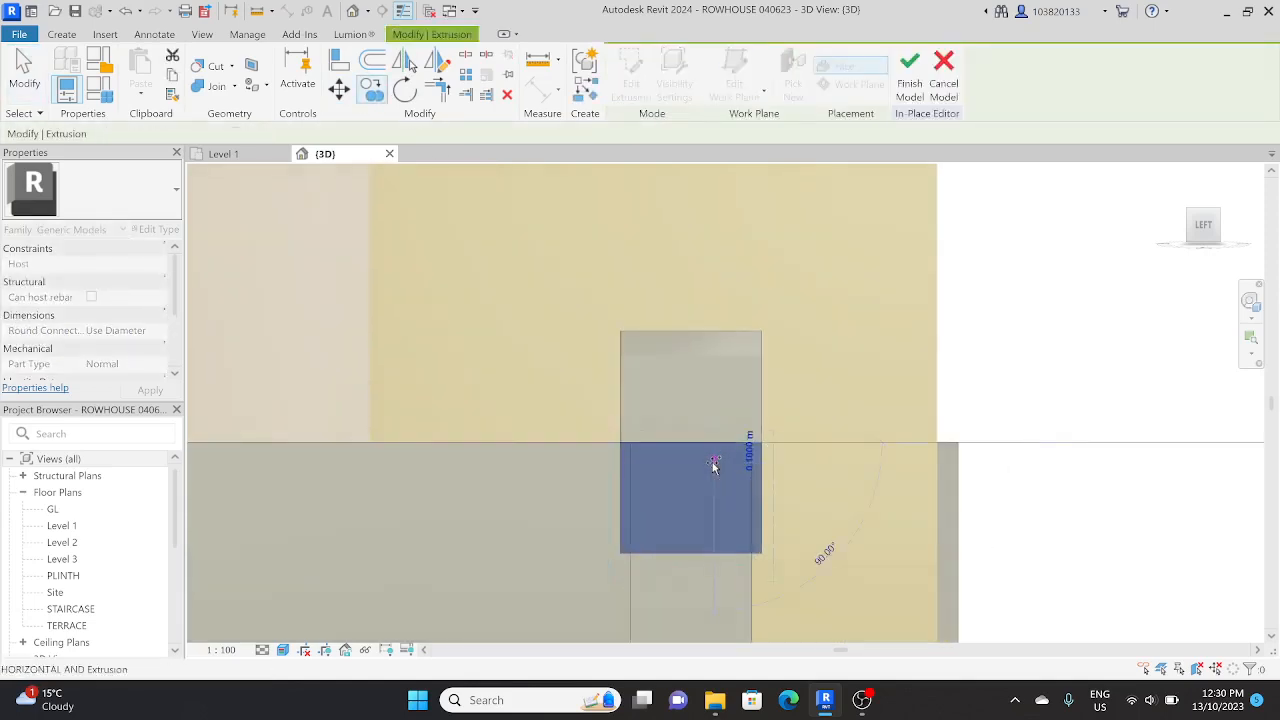
pyautogui.scroll(-5, 713, 466)
pyautogui.press('Escape')
pyautogui.press('Escape')
# Place the collar's copy directly beneath the upper collar on the pillar and end the copying.
pyautogui.click(713, 509)
pyautogui.scroll(-1, 722, 503)
pyautogui.moveTo(745, 476); pyautogui.dragTo(742, 397, button='middle')
pyautogui.keyDown('shift'); pyautogui.moveTo(749, 451); pyautogui.dragTo(692, 505, button='middle'); pyautogui.keyUp('shift')
pyautogui.scroll(4, 715, 437)
pyautogui.press('Escape')
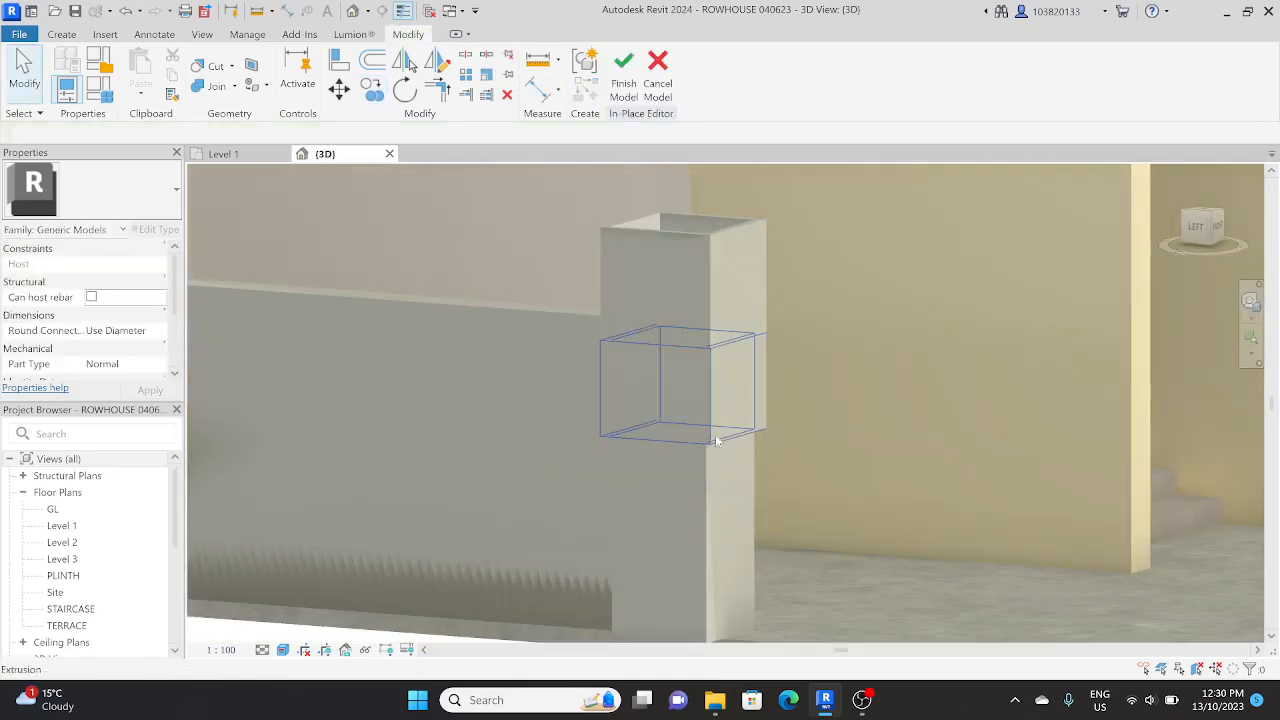
# Move the lower collar slightly down along the pillar to leave a narrow gap beneath the upper collar.
pyautogui.click(716, 441)
pyautogui.press('Escape')
pyautogui.click(714, 414)
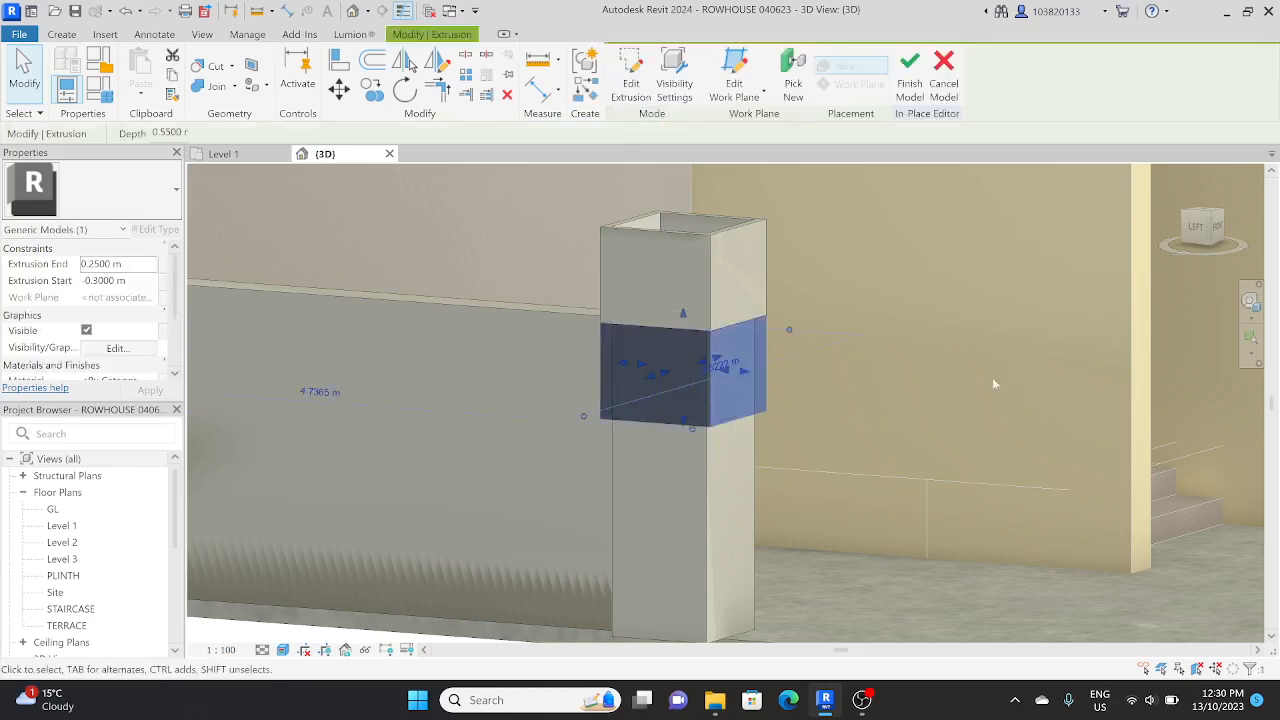
pyautogui.click(1196, 226)
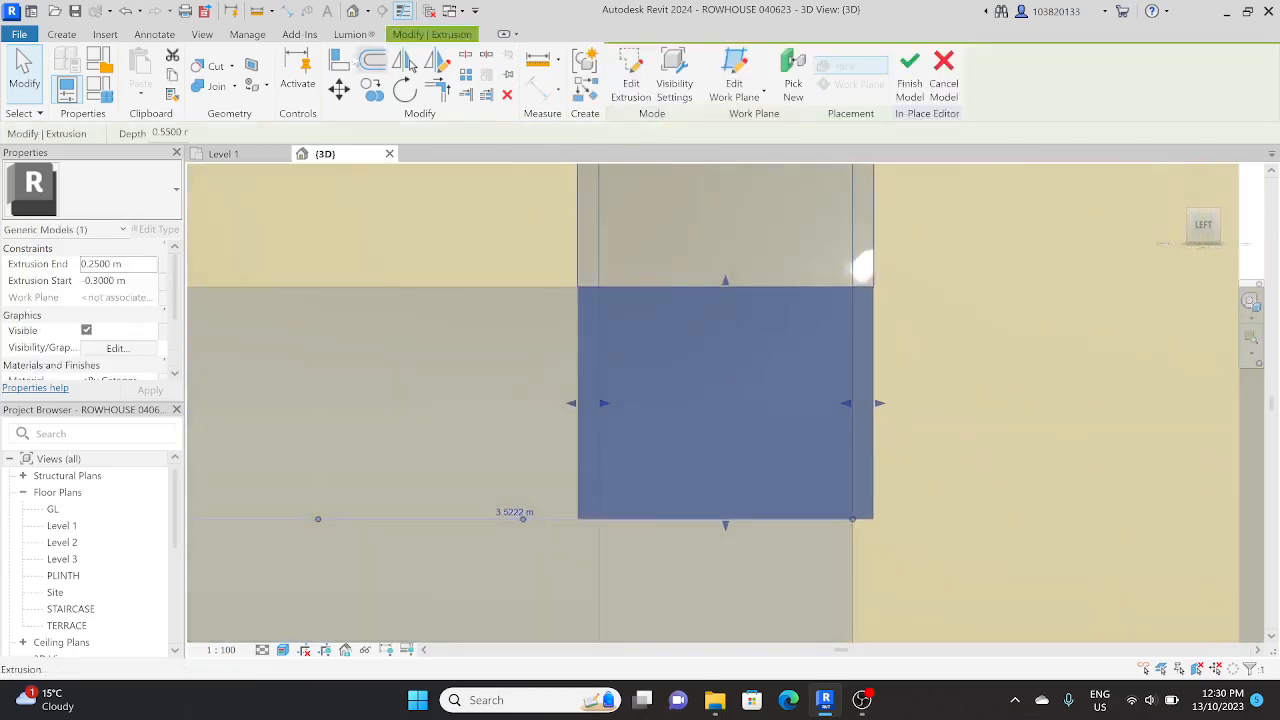
pyautogui.click(339, 88)
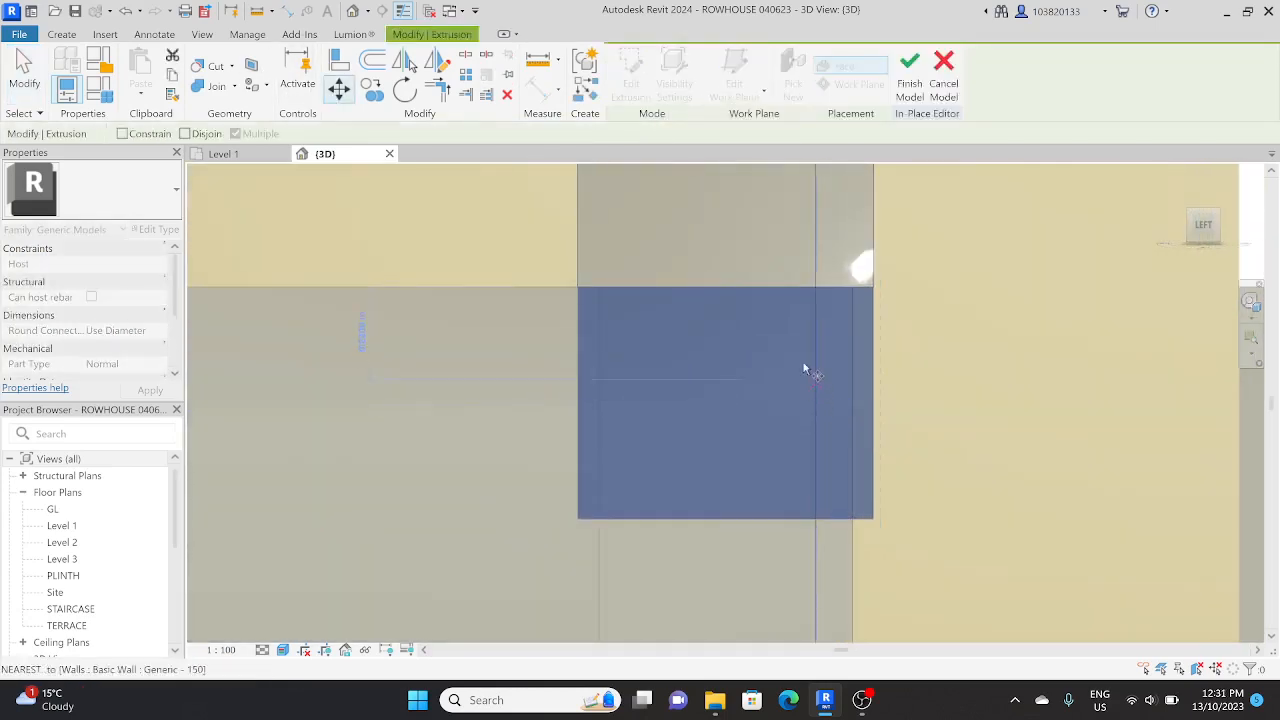
pyautogui.click(786, 290)
pyautogui.click(786, 304)
pyautogui.press('Escape')
pyautogui.scroll(-1, 786, 304)
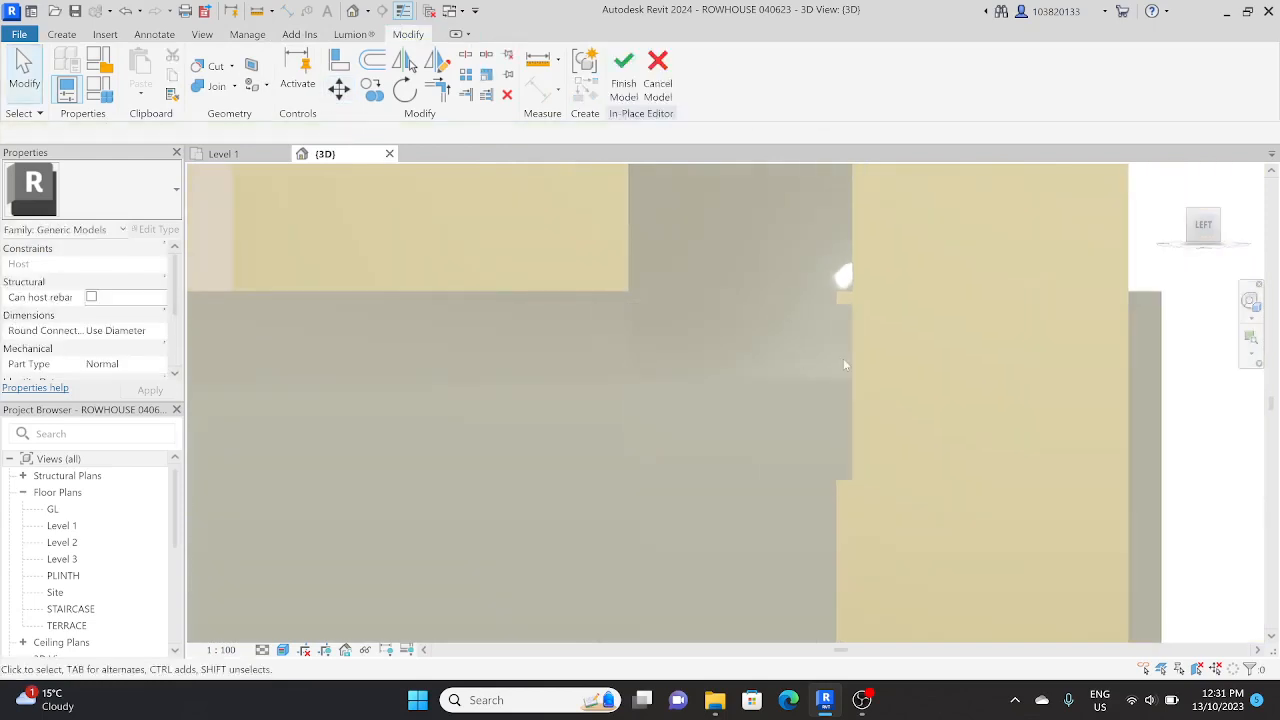
# Copy the lower collar twice down the pillar in the left view, keeping the same narrow gap between collars.
pyautogui.click(843, 365)
pyautogui.scroll(-2, 843, 365)
pyautogui.keyDown('shift'); pyautogui.moveTo(843, 380); pyautogui.dragTo(841, 425, button='middle'); pyautogui.keyUp('shift')
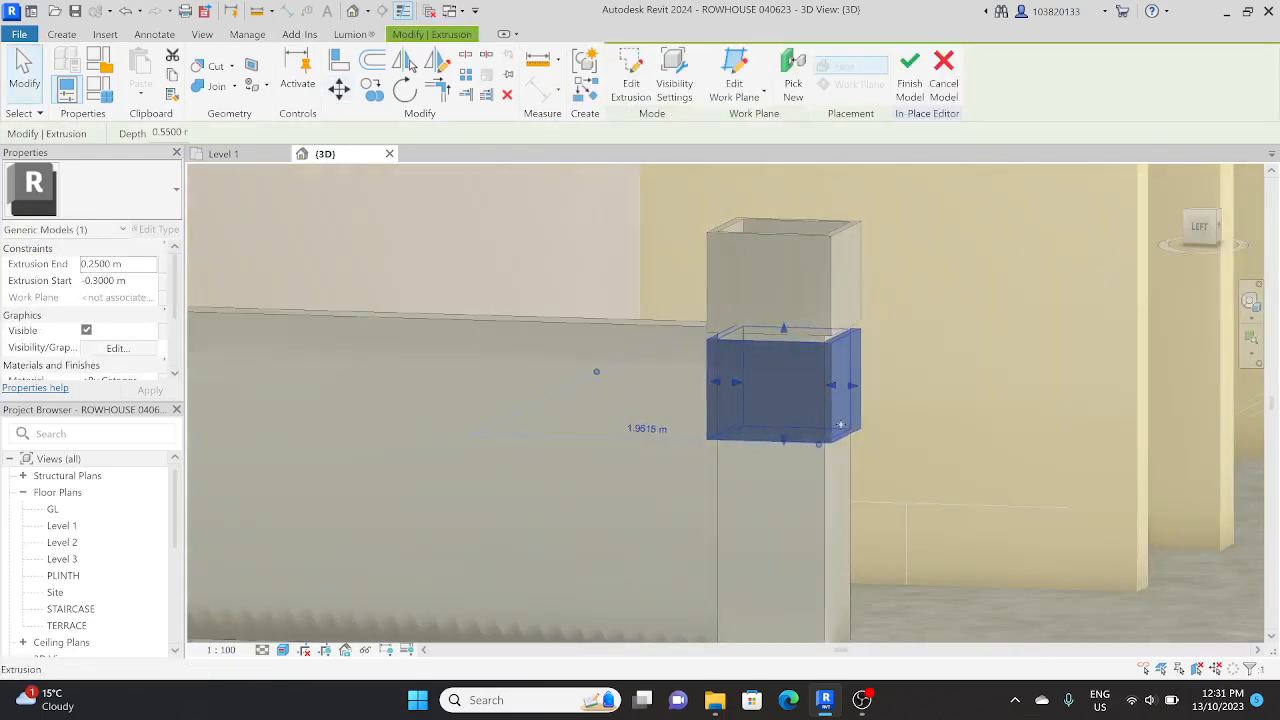
pyautogui.click(1199, 227)
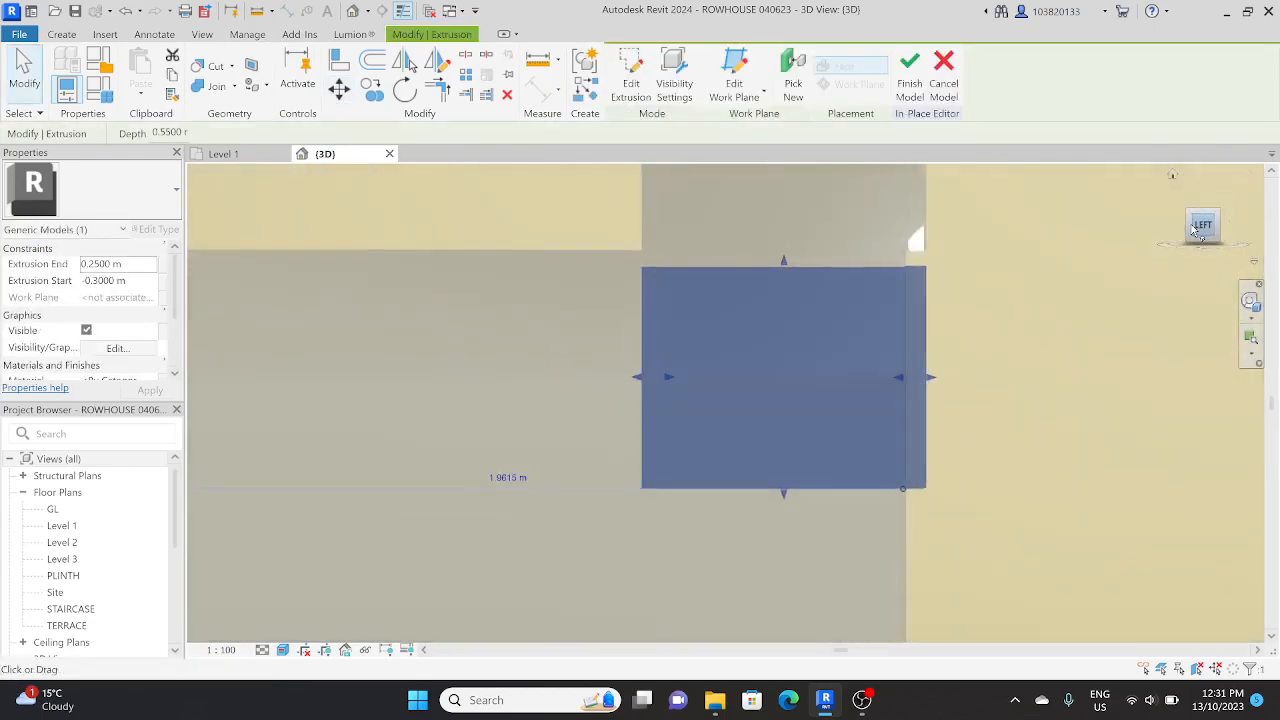
pyautogui.click(372, 88)
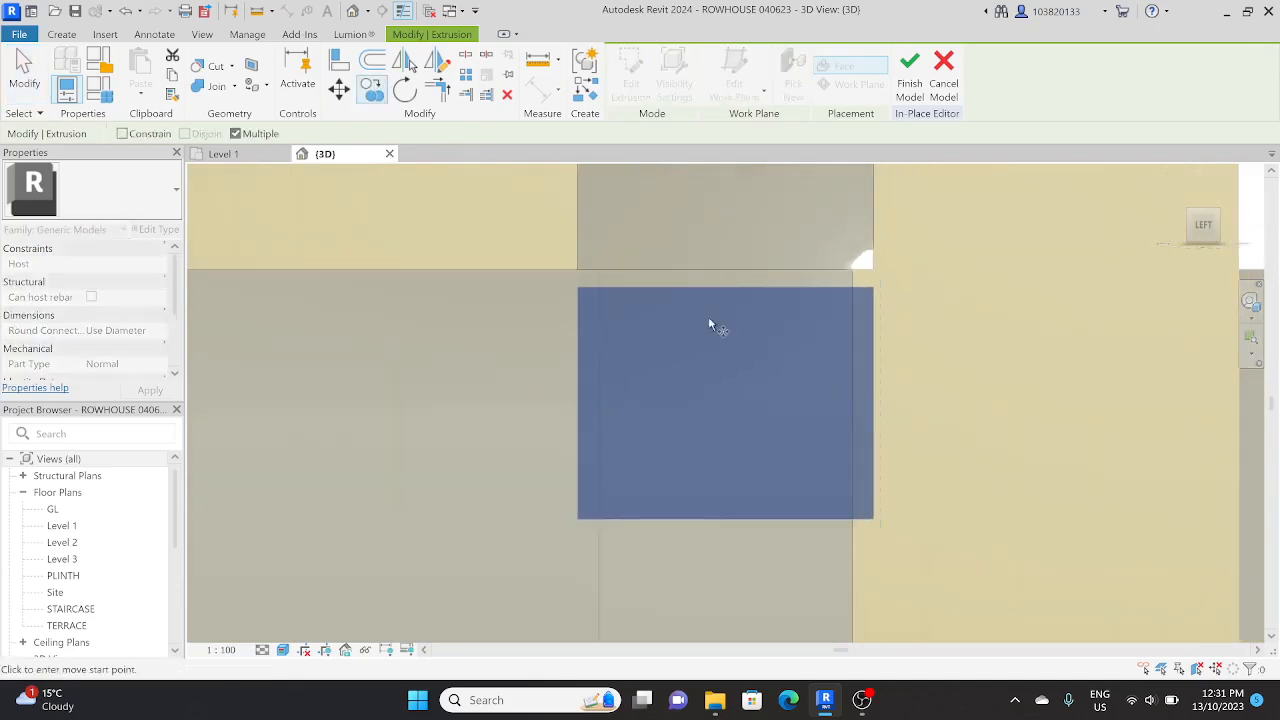
pyautogui.click(758, 272)
pyautogui.scroll(-2, 760, 543)
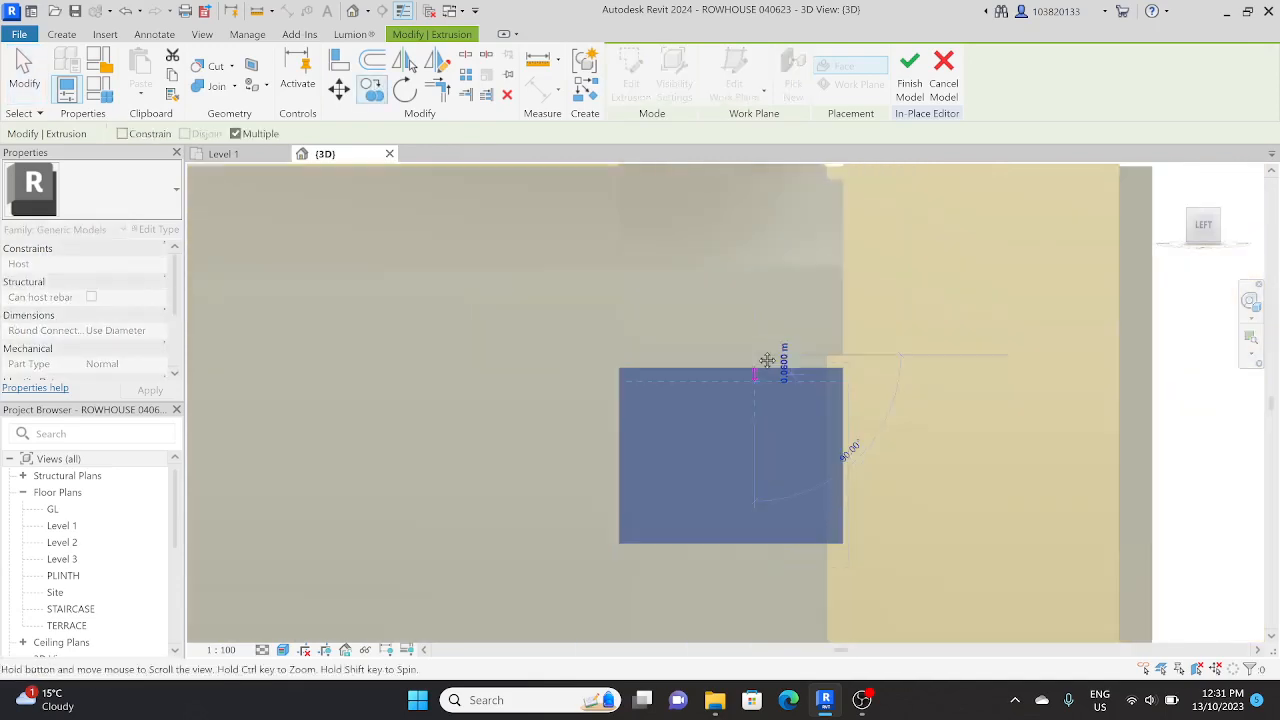
pyautogui.click(756, 526)
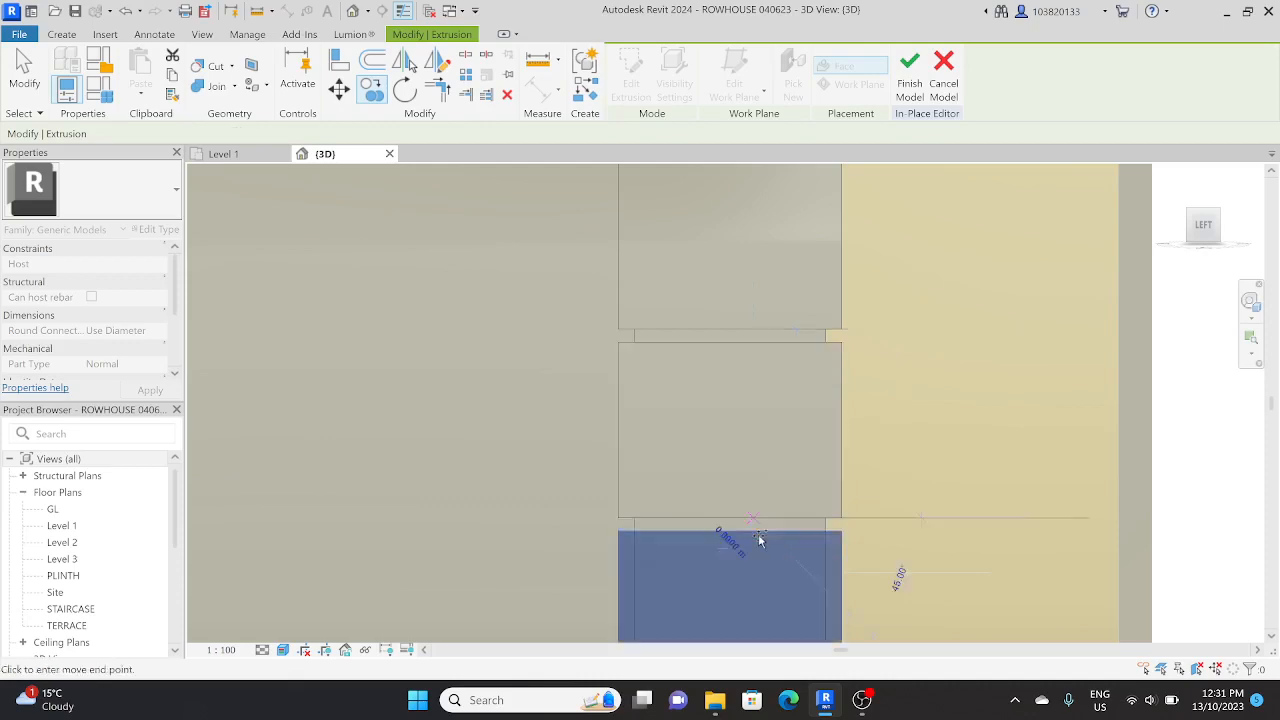
pyautogui.moveTo(760, 538); pyautogui.dragTo(747, 351, button='middle')
pyautogui.press('Escape')
pyautogui.press('Escape')
pyautogui.scroll(-5, 758, 421)
pyautogui.moveTo(758, 421)
pyautogui.keyDown('shift'); pyautogui.mouseDown(button='middle')
pyautogui.moveTo(791, 419)
pyautogui.moveTo(781, 394)
pyautogui.moveTo(809, 363)
pyautogui.moveTo(755, 433)
pyautogui.mouseUp(button='middle'); pyautogui.keyUp('shift')
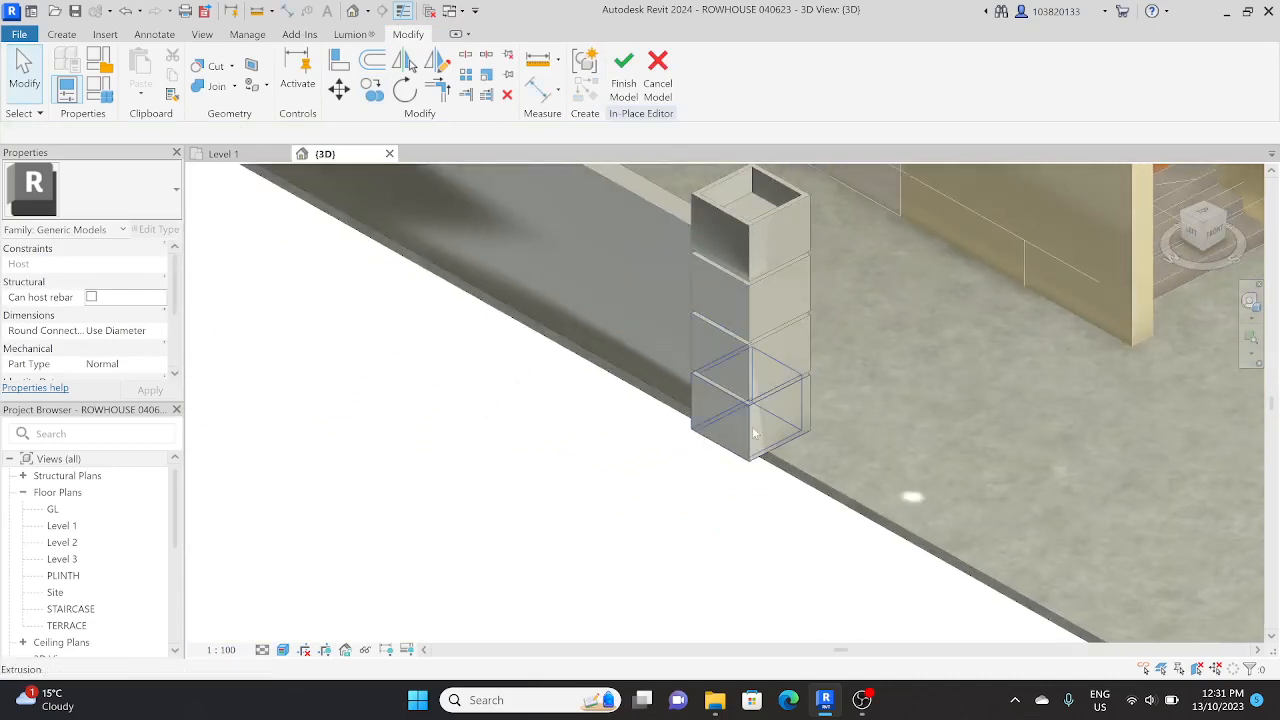
pyautogui.click(755, 433)
pyautogui.keyDown('ctrl'); pyautogui.click(752, 225); pyautogui.keyUp('ctrl')
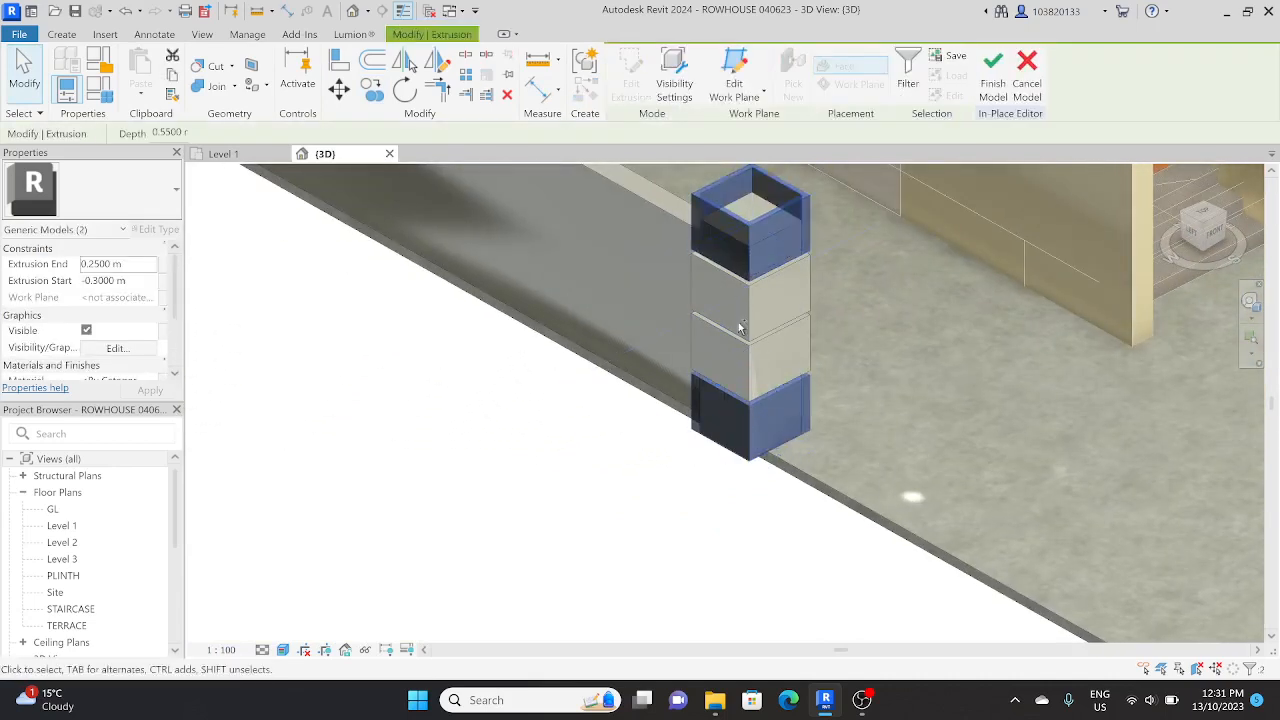
pyautogui.keyDown('ctrl'); pyautogui.click(752, 300); pyautogui.keyUp('ctrl')
pyautogui.keyDown('ctrl'); pyautogui.click(755, 376); pyautogui.keyUp('ctrl')
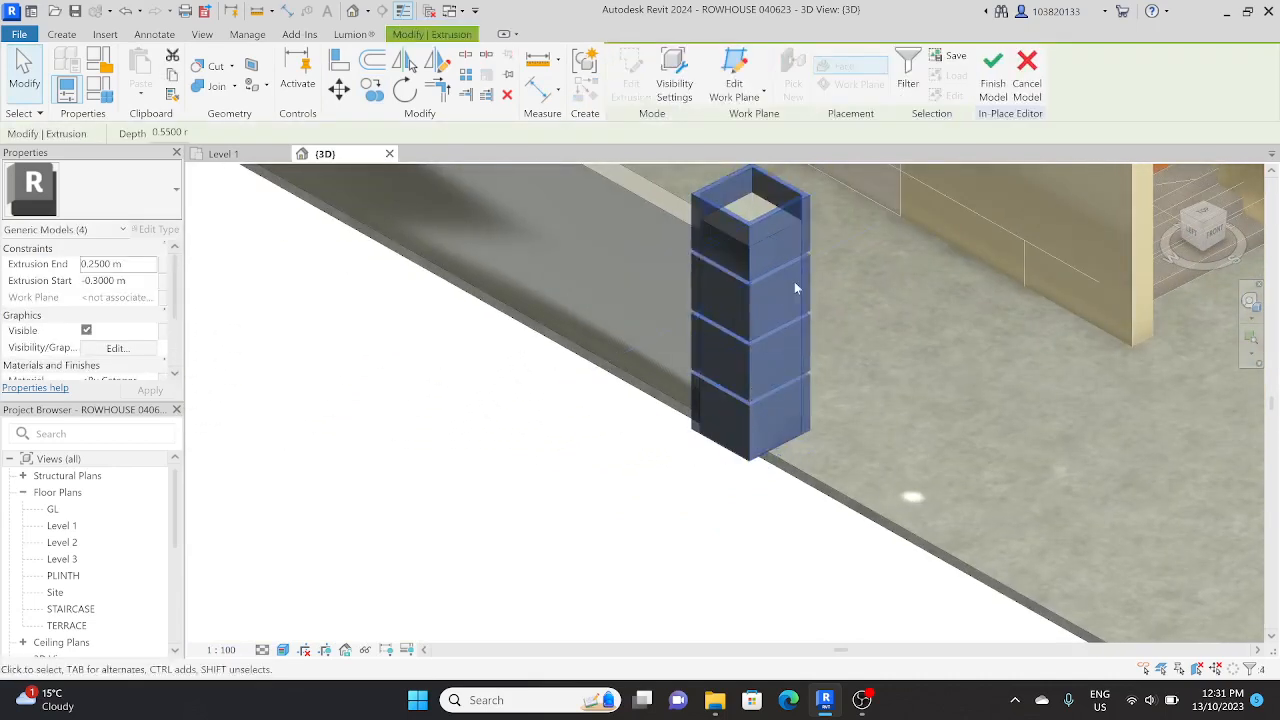
pyautogui.keyDown('shift'); pyautogui.moveTo(794, 286); pyautogui.dragTo(757, 352, button='middle'); pyautogui.keyUp('shift')
pyautogui.press('Escape')
pyautogui.click(733, 322)
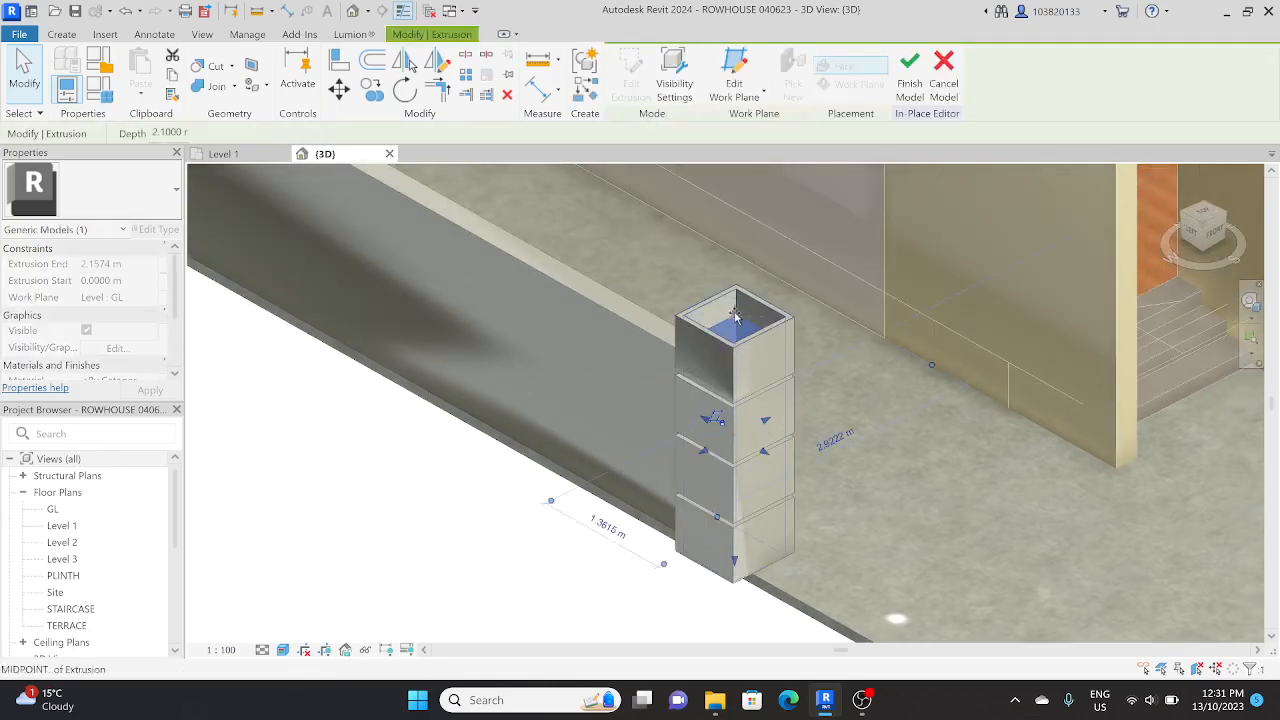
pyautogui.press('Escape')
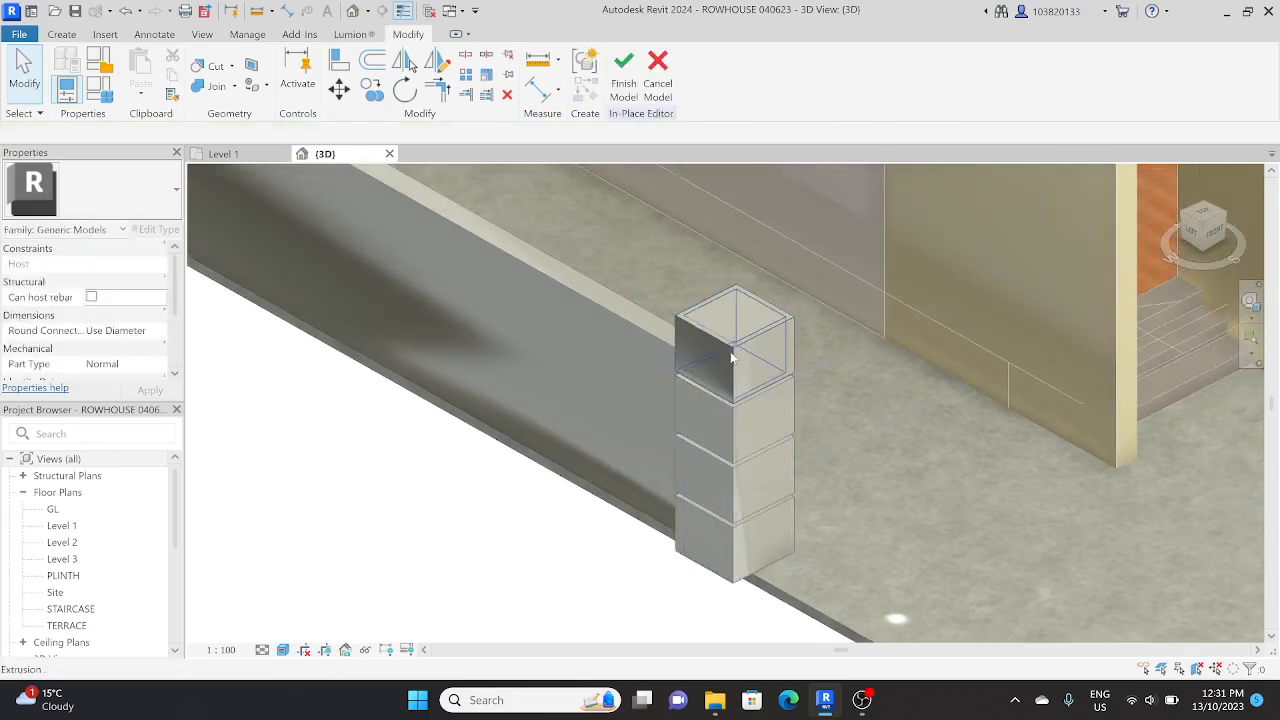
# Select all four collars on the pillar together for a shared material.
pyautogui.click(738, 364)
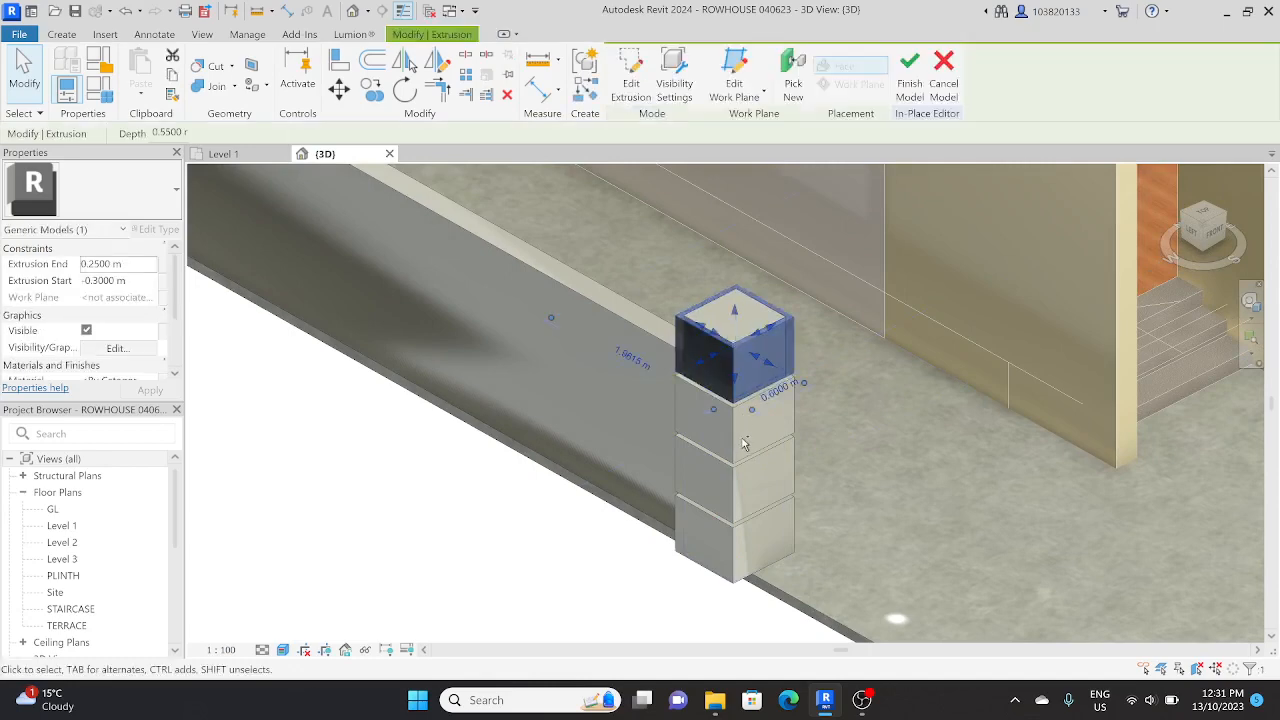
pyautogui.keyDown('ctrl'); pyautogui.click(735, 432); pyautogui.keyUp('ctrl')
pyautogui.keyDown('ctrl'); pyautogui.click(740, 490); pyautogui.keyUp('ctrl')
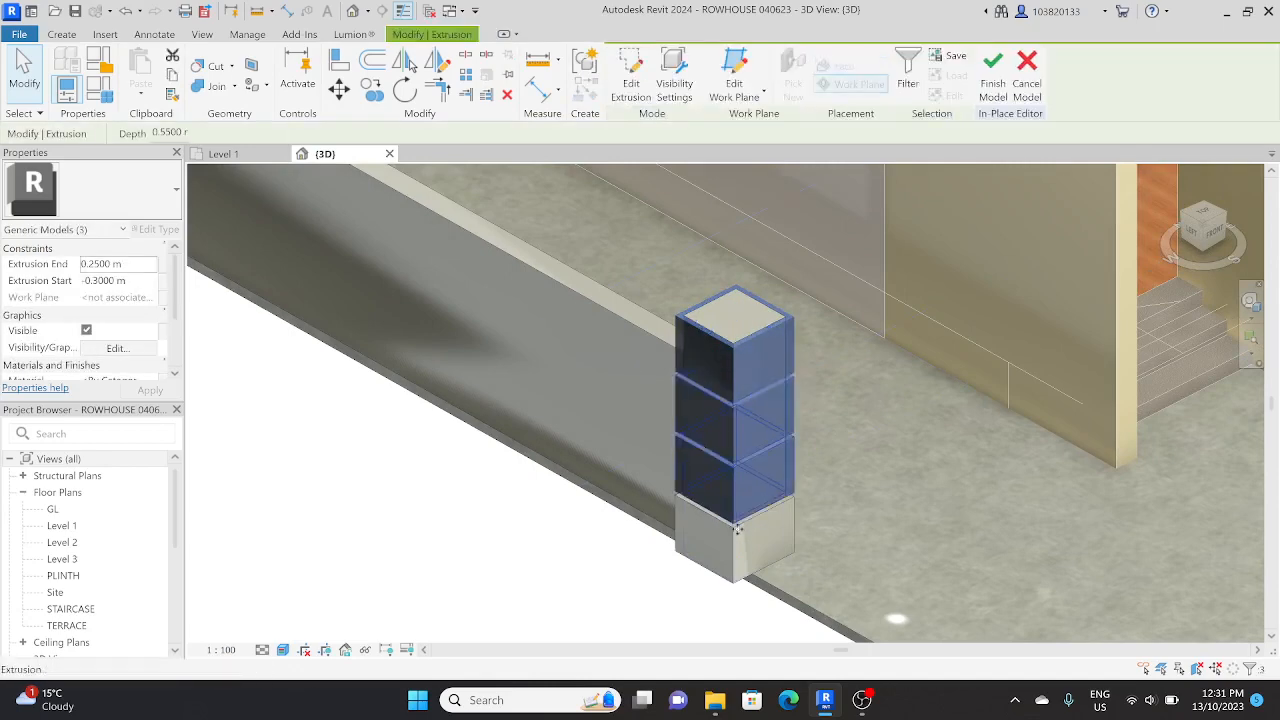
pyautogui.keyDown('ctrl'); pyautogui.click(741, 558); pyautogui.keyUp('ctrl')
pyautogui.scroll(-2, 148, 375)
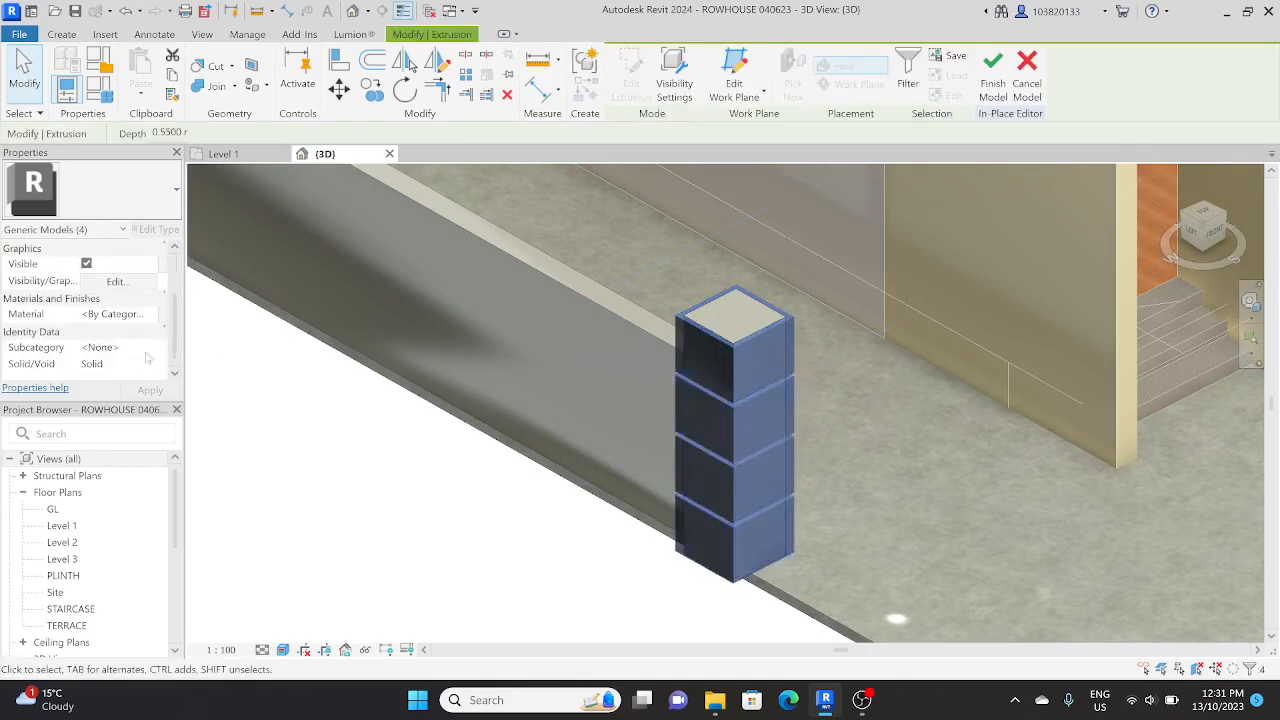
# Search the project materials for KM and look through the existing site and facade materials.
pyautogui.click(130, 314)
pyautogui.click(163, 314)
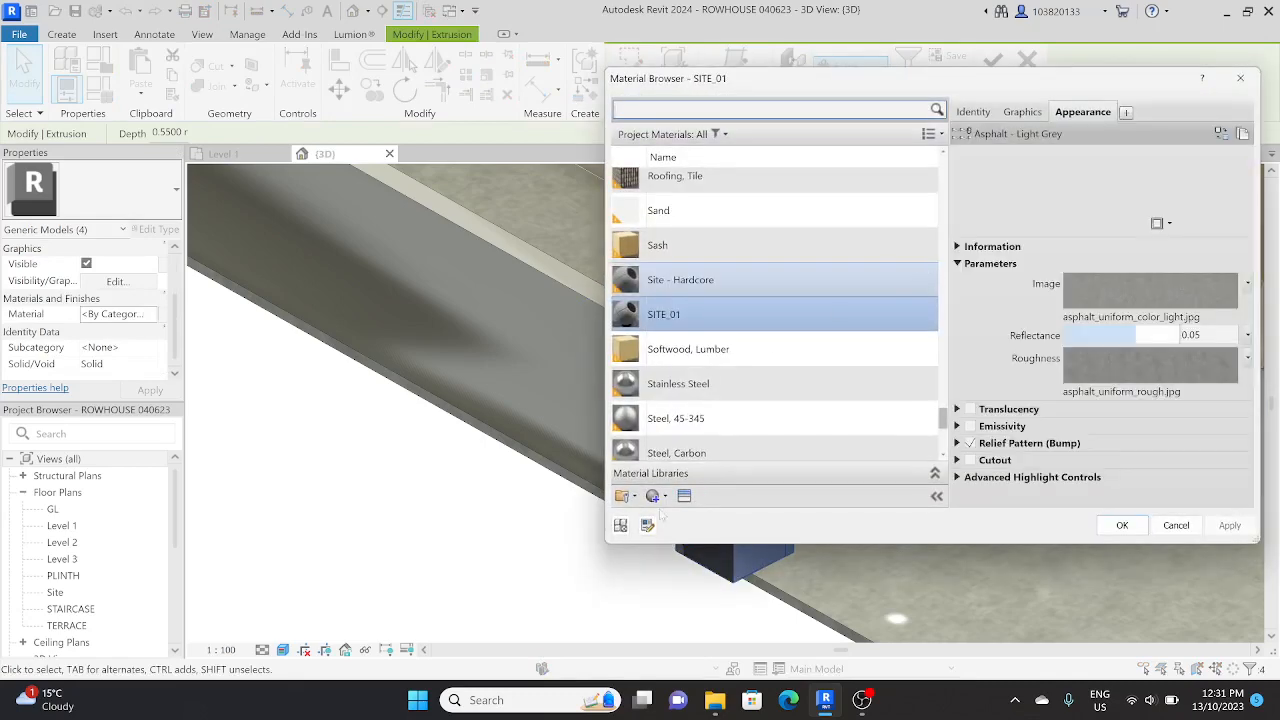
pyautogui.scroll(-3, 653, 443)
pyautogui.scroll(5, 653, 443)
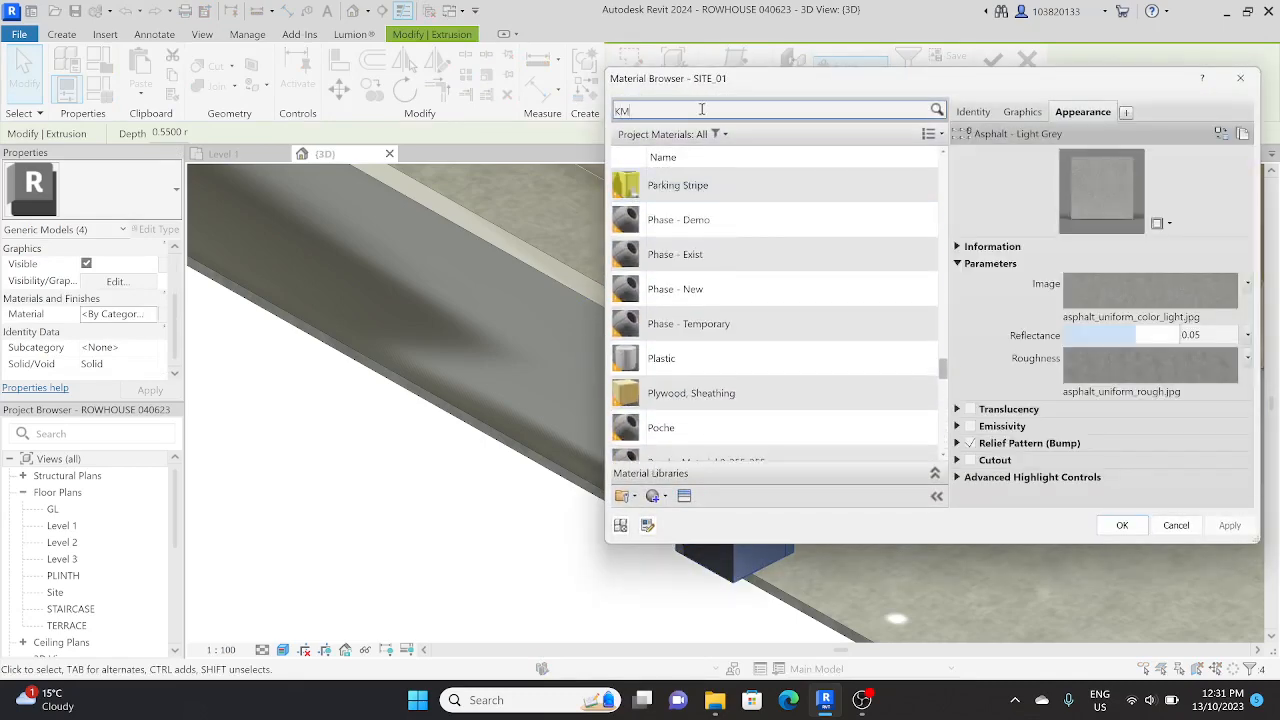
pyautogui.scroll(-3, 694, 332)
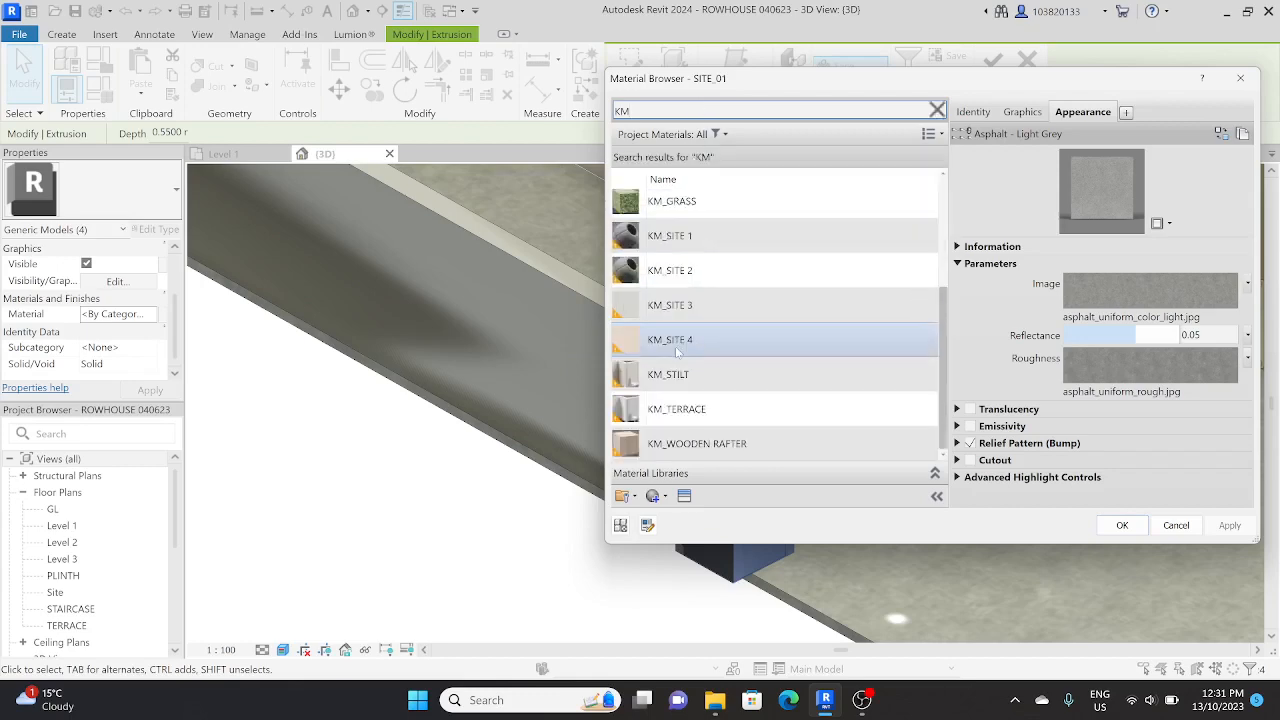
pyautogui.scroll(1, 694, 318)
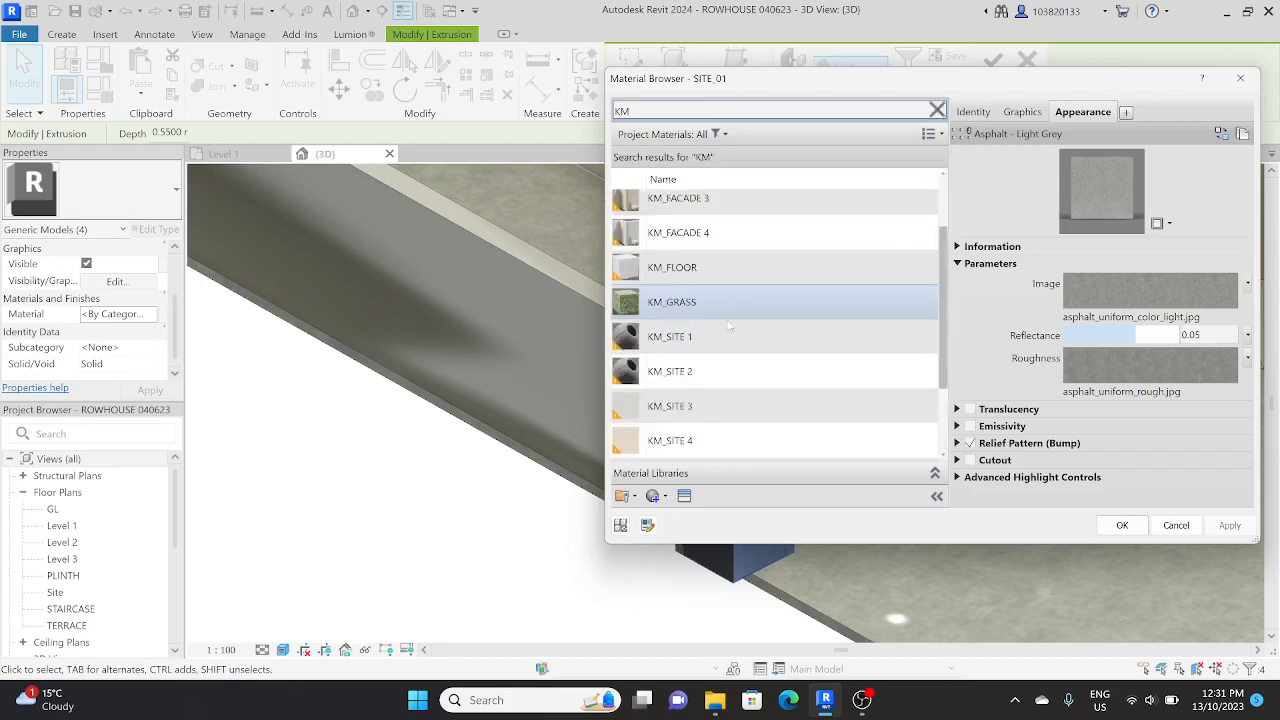
pyautogui.press('Escape')
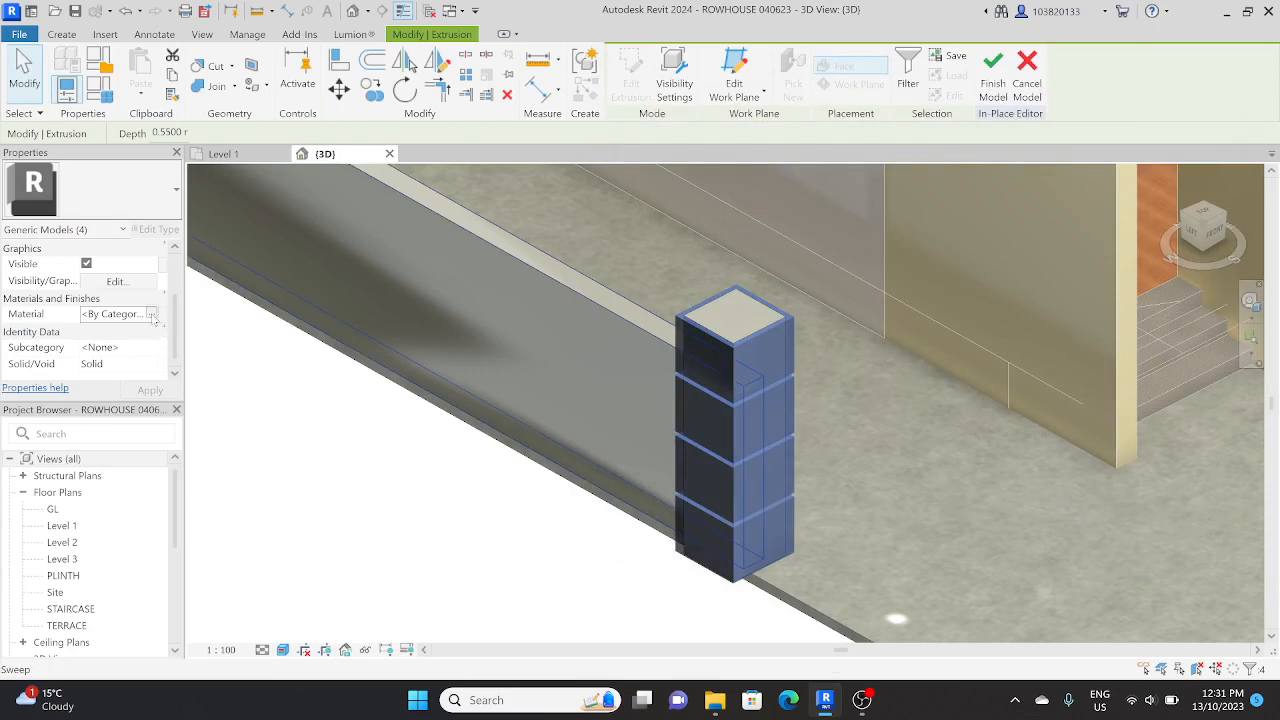
# Create a new material for the four collars and name it COMPOUND WALL_01.
pyautogui.click(153, 315)
pyautogui.click(654, 496)
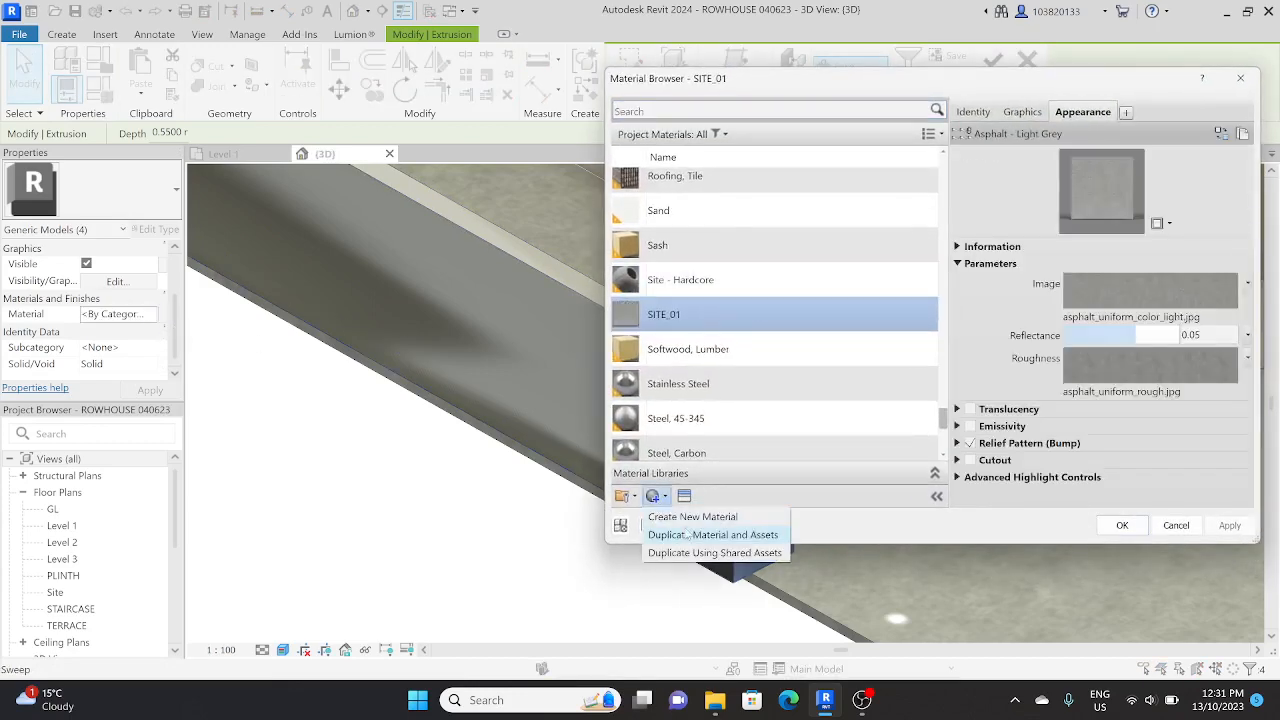
pyautogui.click(704, 517)
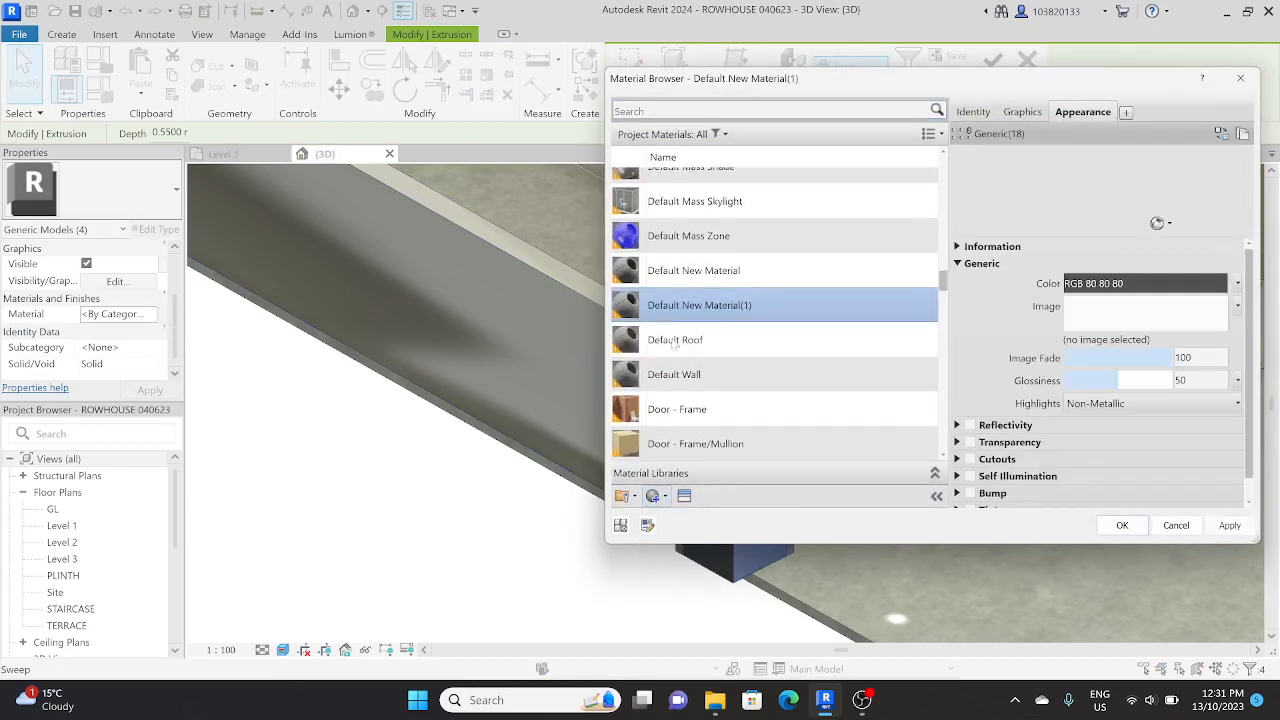
pyautogui.rightClick(666, 306)
pyautogui.click(714, 372)
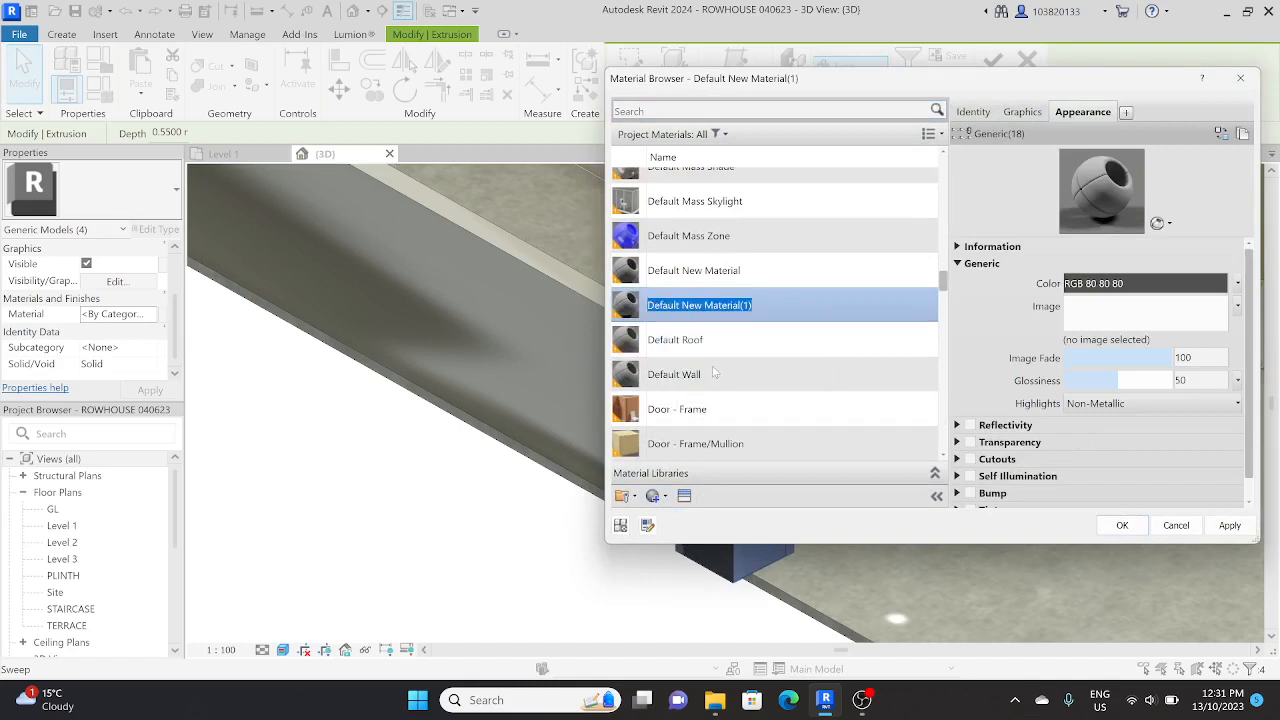
pyautogui.write('COMPOUND WALL_01')
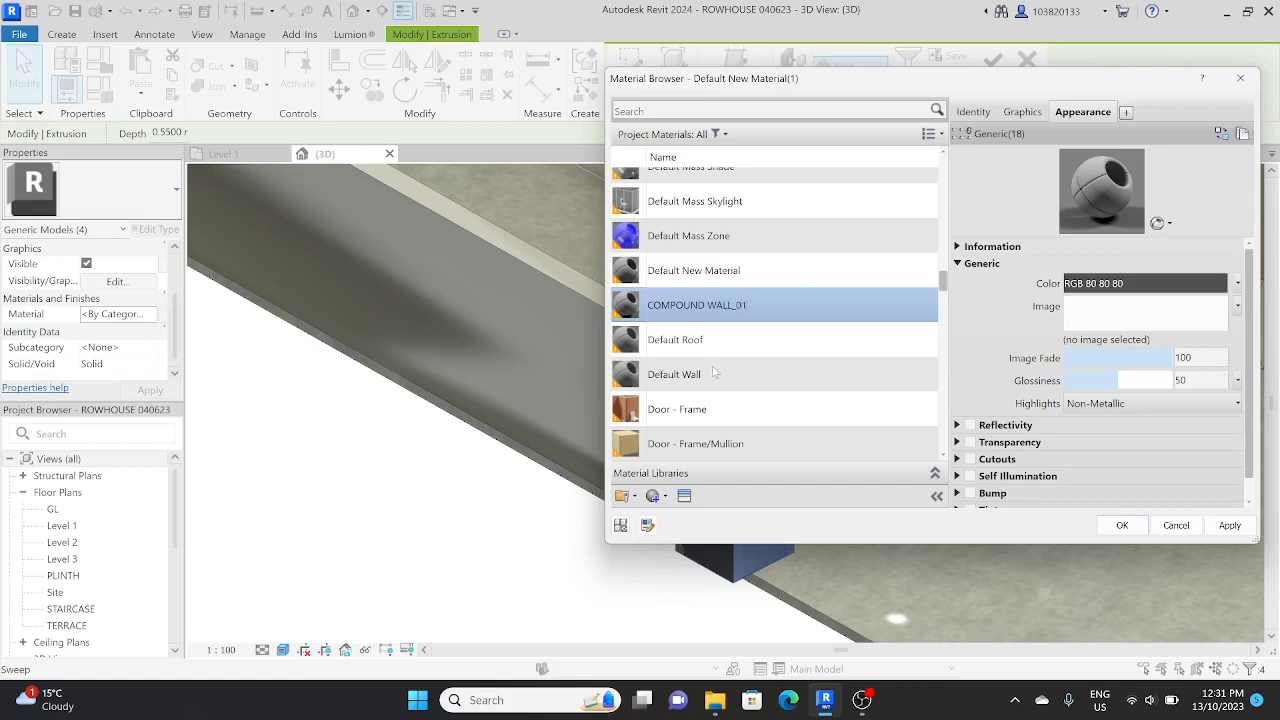
# Search the appearance assets for MARBLE and list the Flooring category of the Appearance Library.
pyautogui.click(1221, 133)
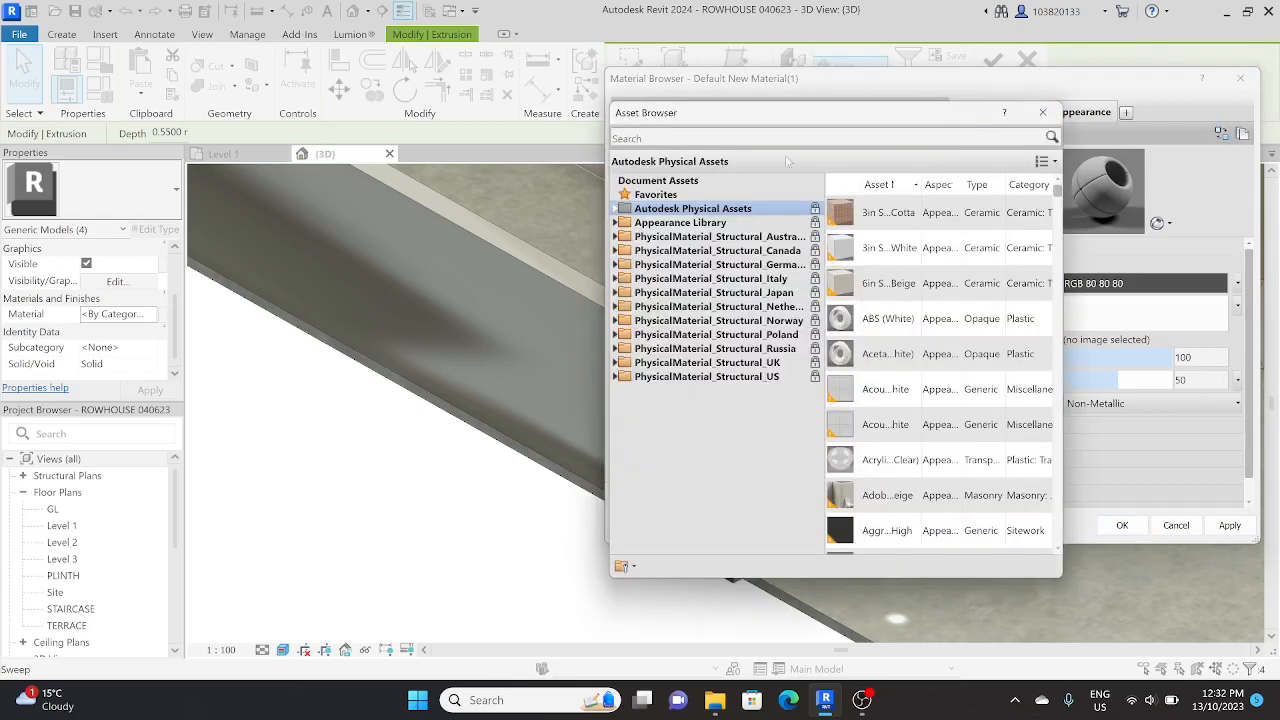
pyautogui.click(785, 138)
pyautogui.write('MAR')
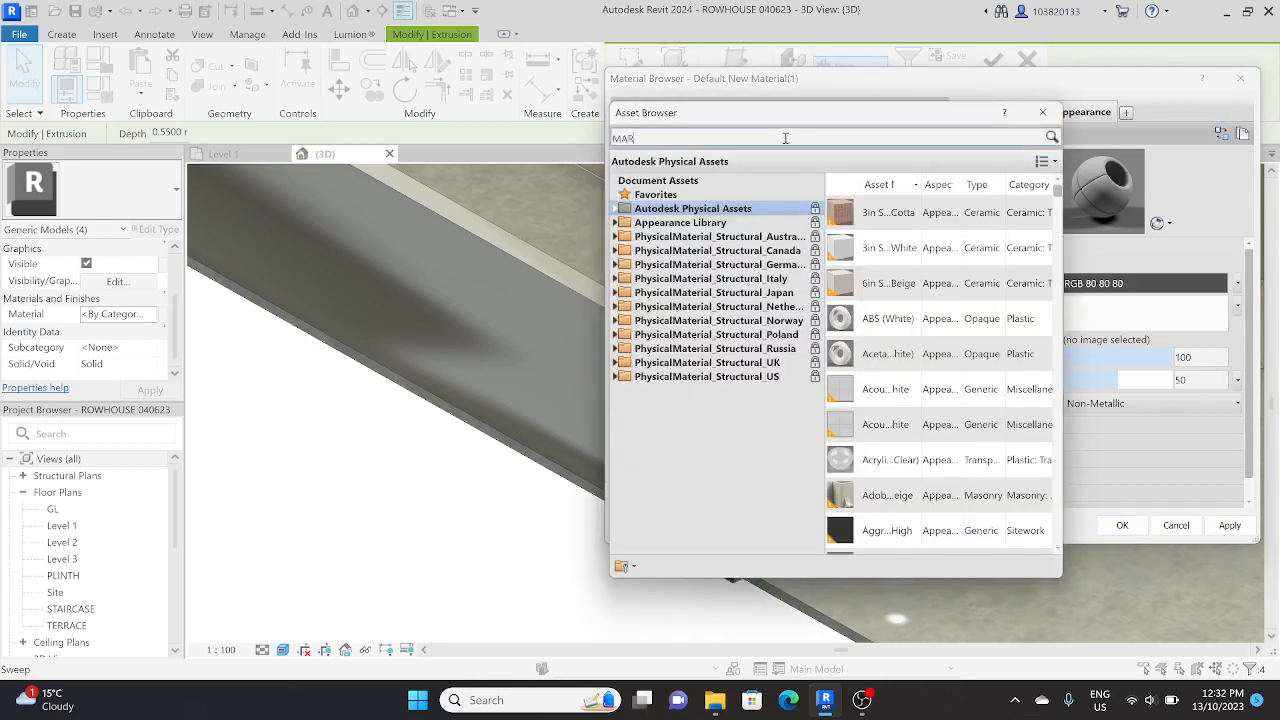
pyautogui.write('BLE')
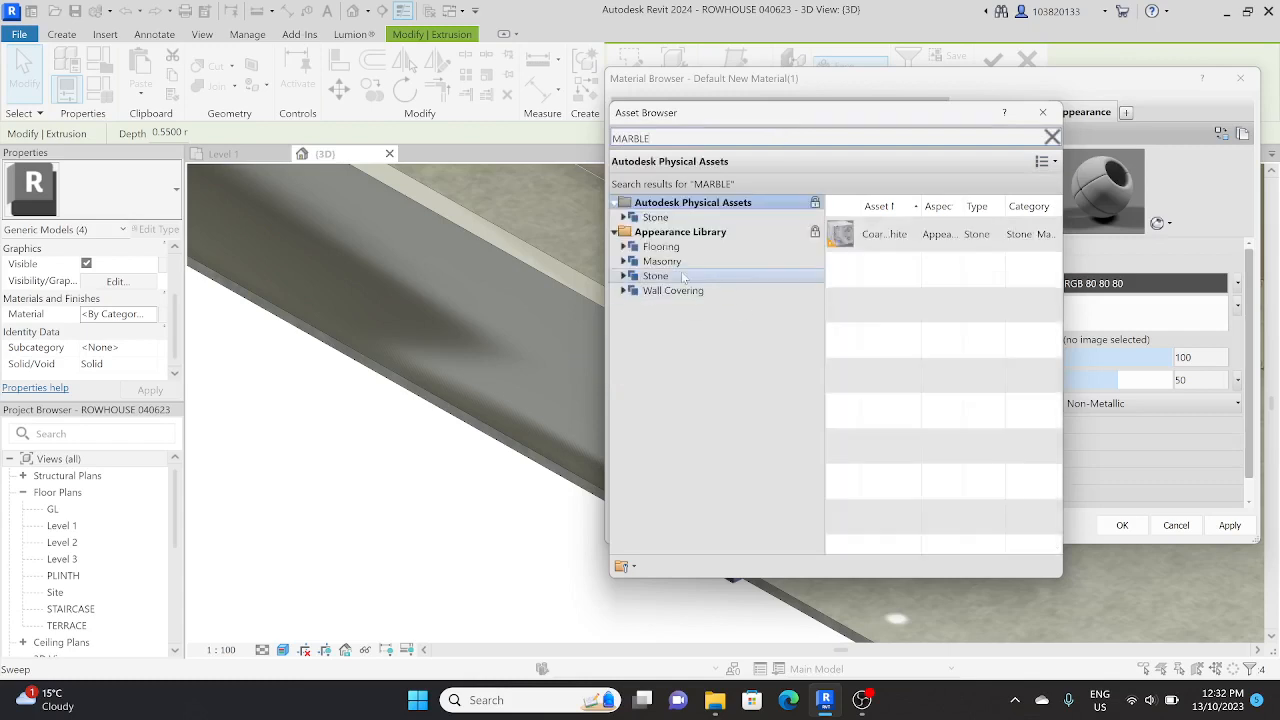
pyautogui.click(684, 277)
pyautogui.click(684, 290)
pyautogui.click(688, 262)
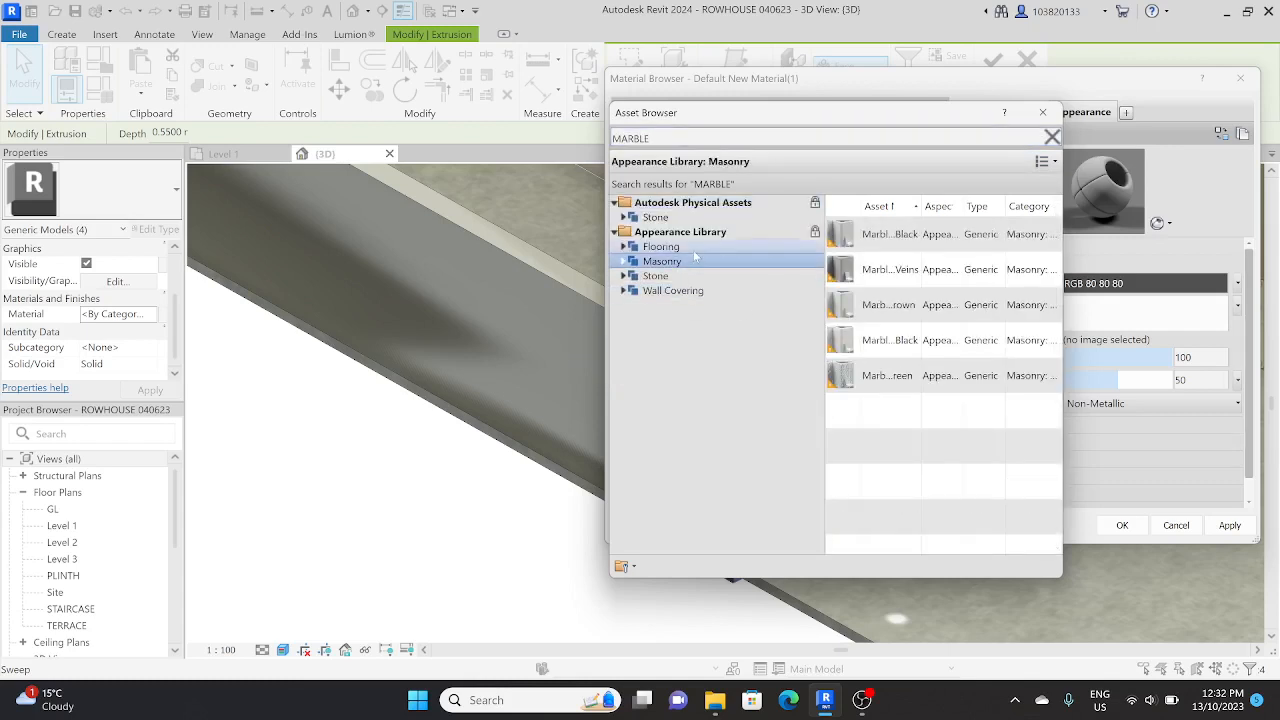
pyautogui.click(690, 247)
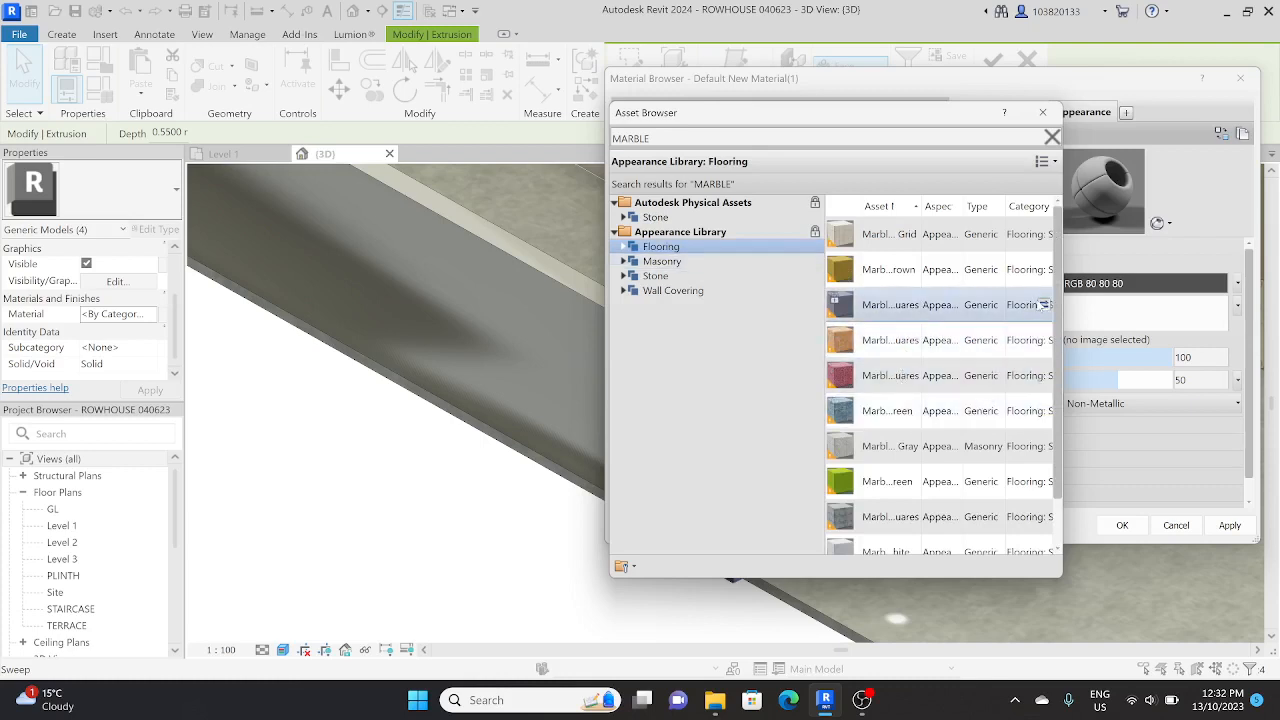
# Replace the COMPOUND WALL_01 appearance with the blue squares marble flooring asset and assign the material to the collars.
pyautogui.click(1044, 305)
pyautogui.click(1122, 525)
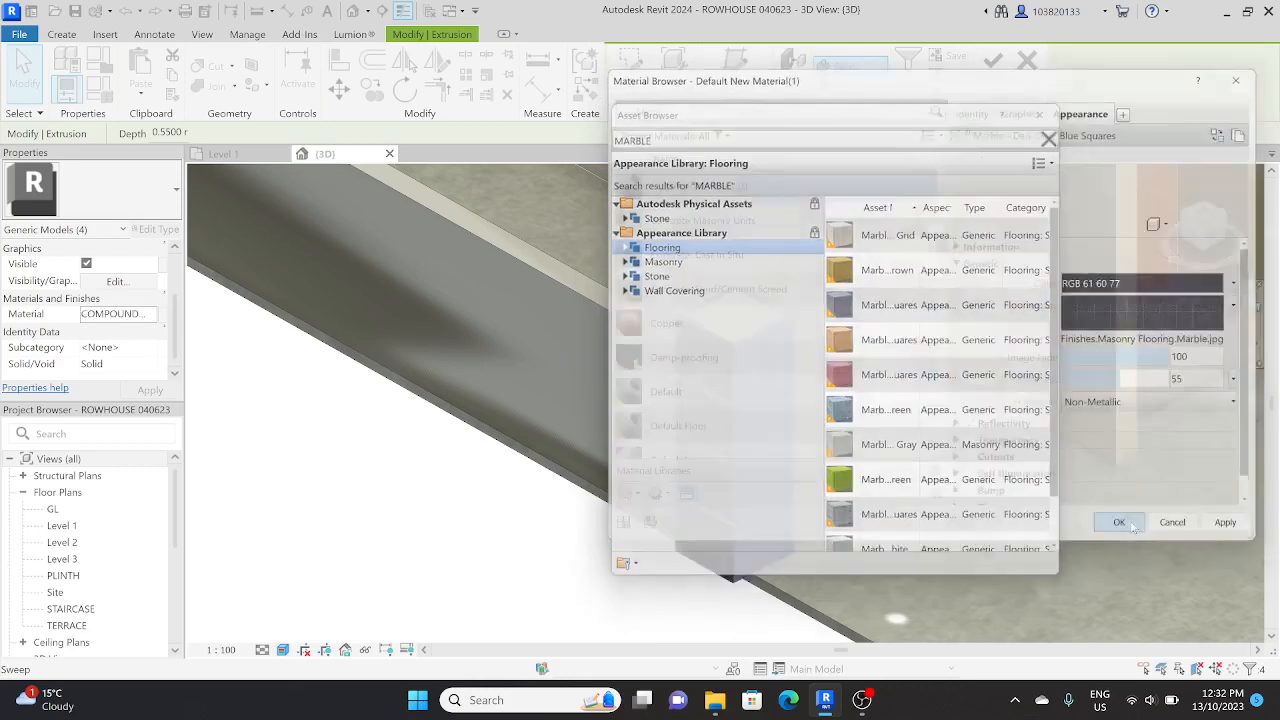
pyautogui.click(517, 500)
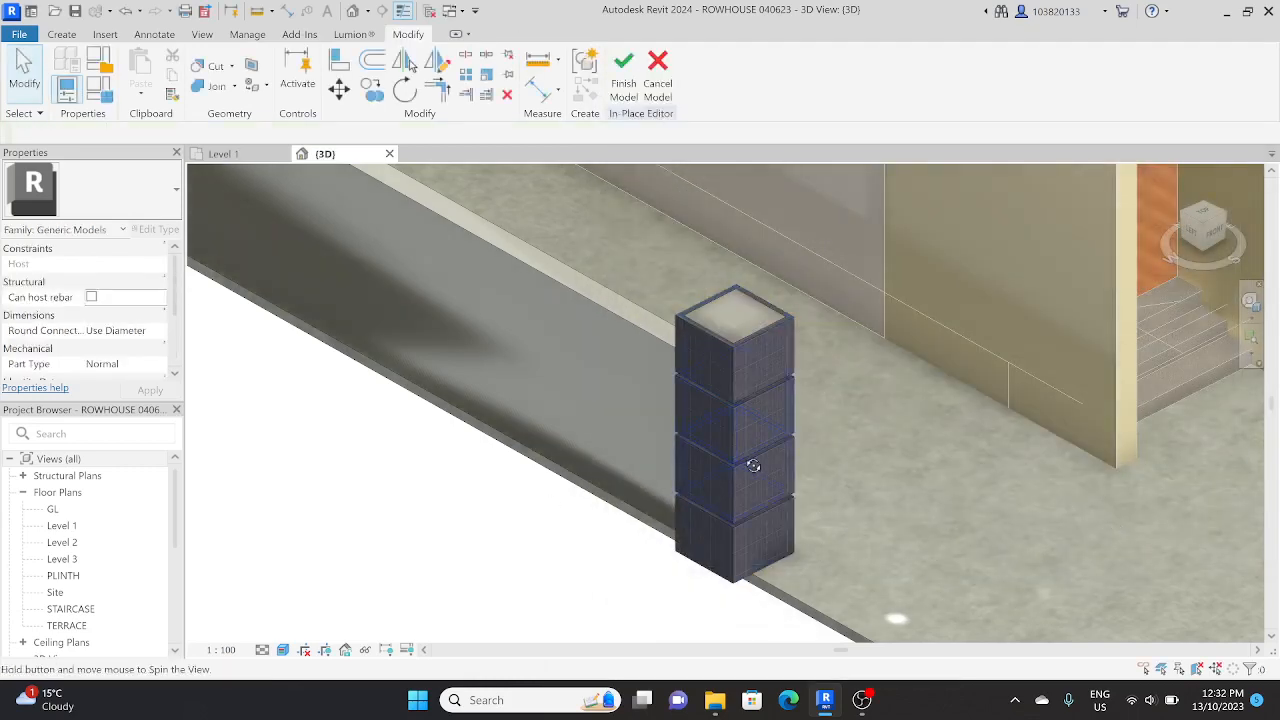
pyautogui.keyDown('shift'); pyautogui.moveTo(752, 466); pyautogui.dragTo(750, 300, button='middle'); pyautogui.keyUp('shift')
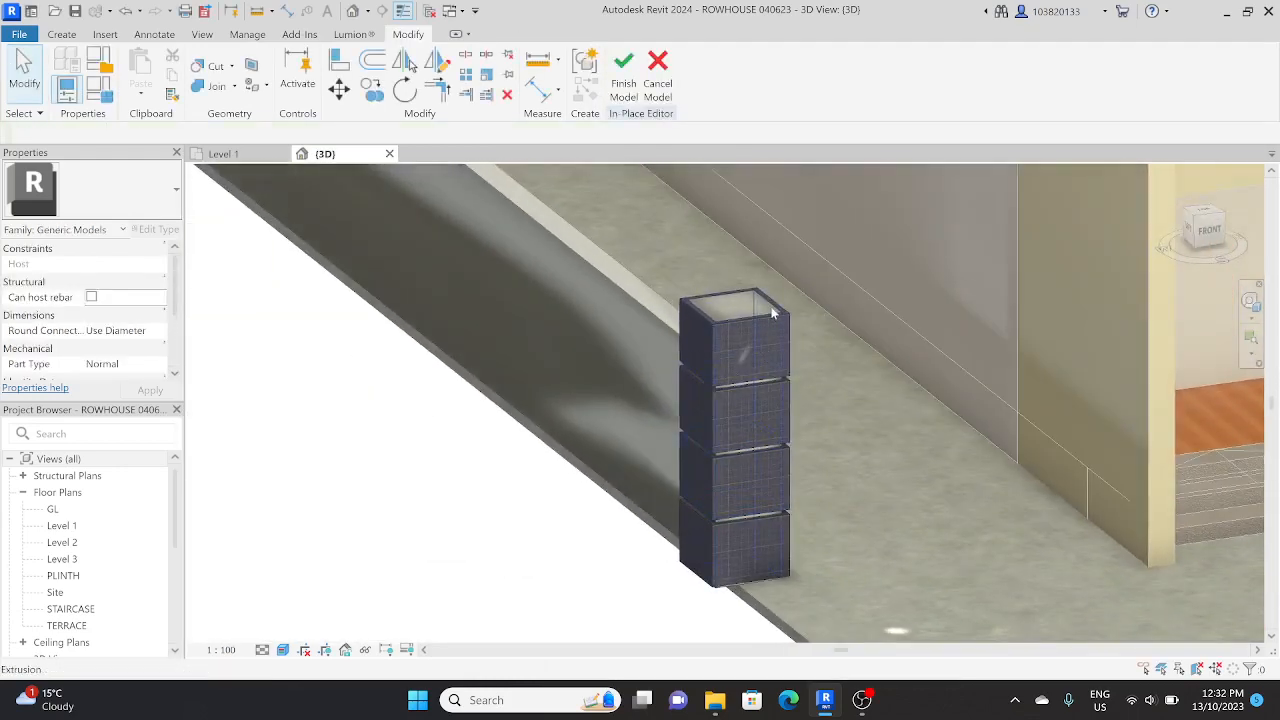
# Duplicate the COMPOUND WALL_01 material with its assets for the pillar core and name the copy COMPOUND WALL_02.
pyautogui.scroll(4, 760, 295)
pyautogui.click(760, 295)
pyautogui.scroll(-3, 760, 295)
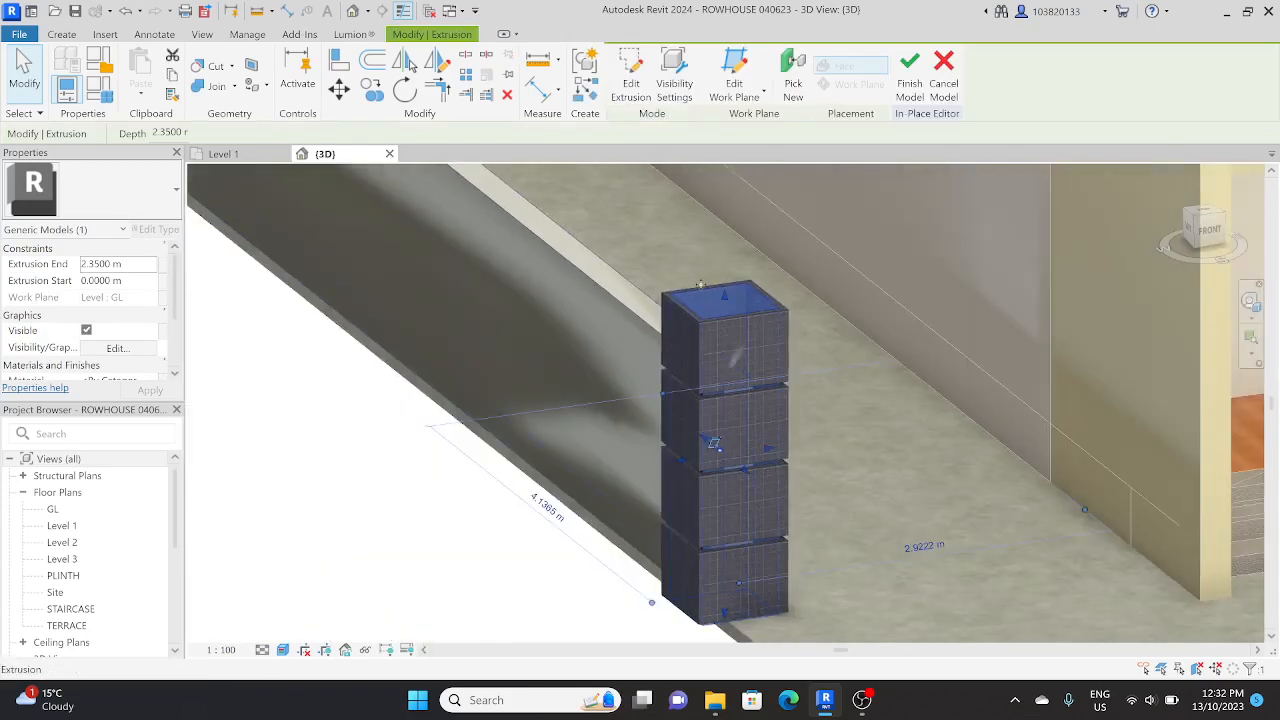
pyautogui.scroll(-1, 90, 320)
pyautogui.click(152, 364)
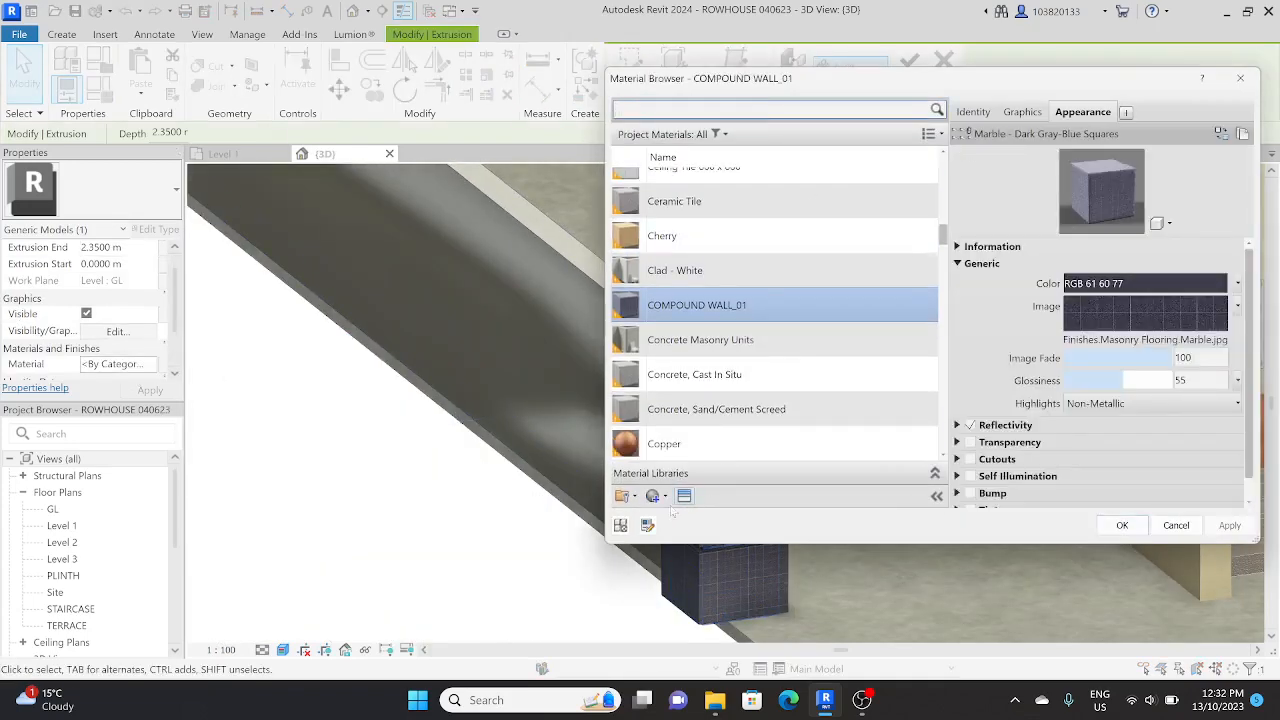
pyautogui.click(656, 496)
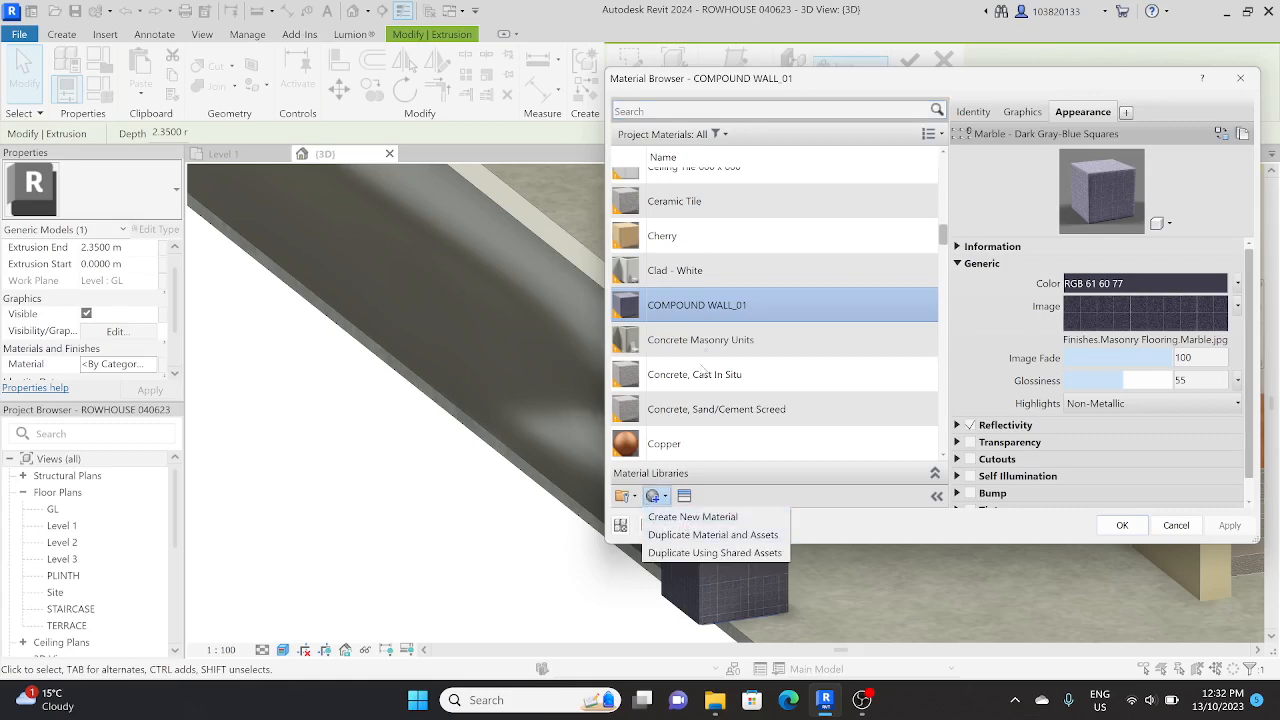
pyautogui.click(702, 313)
pyautogui.rightClick(707, 310)
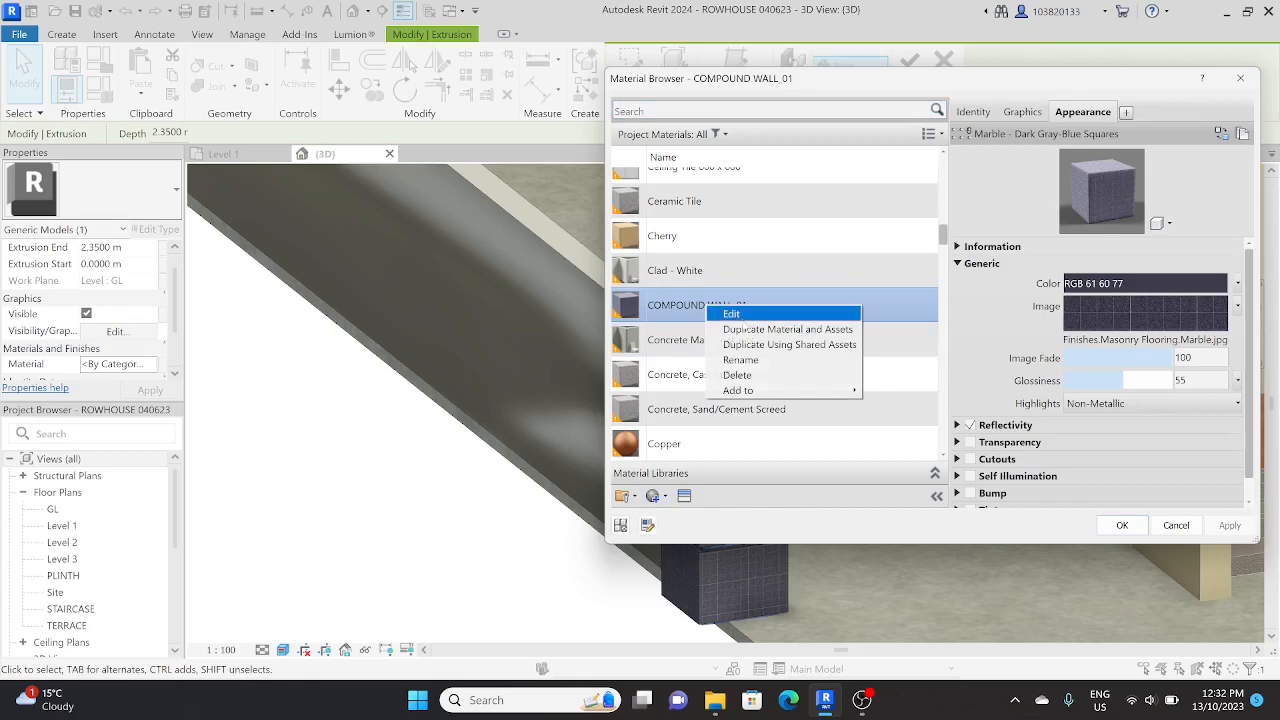
pyautogui.click(745, 332)
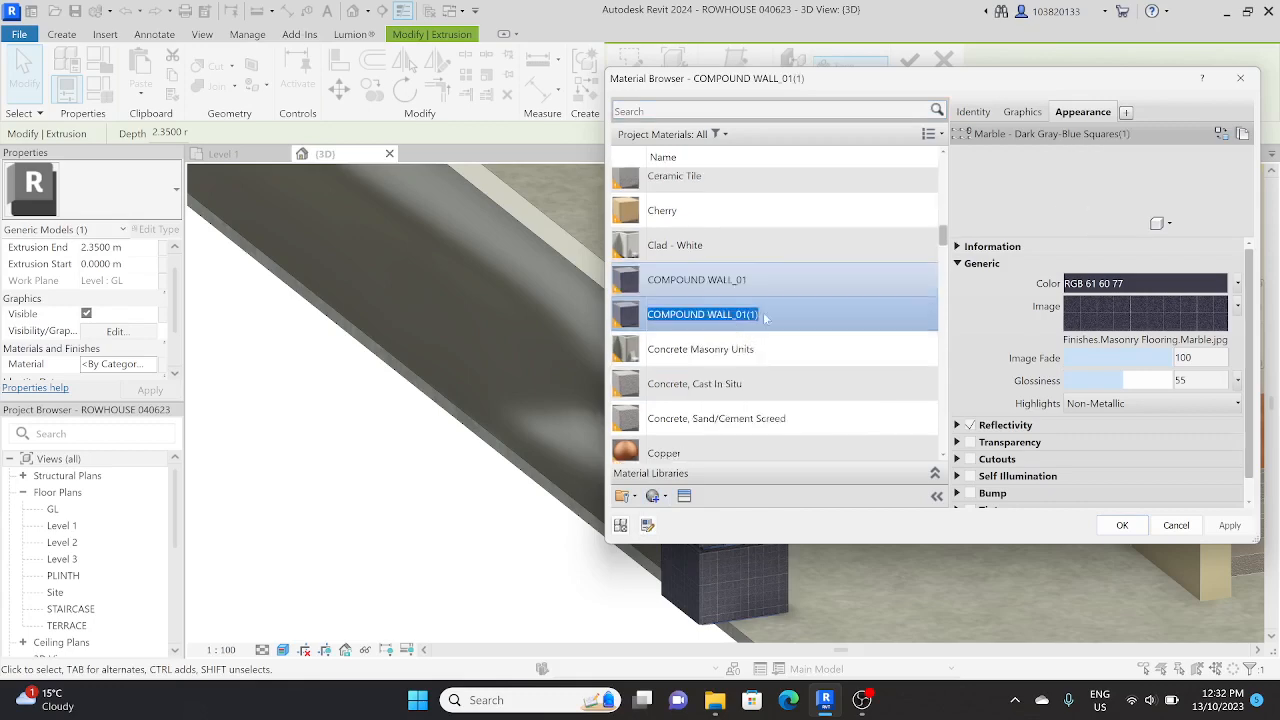
pyautogui.click(766, 318)
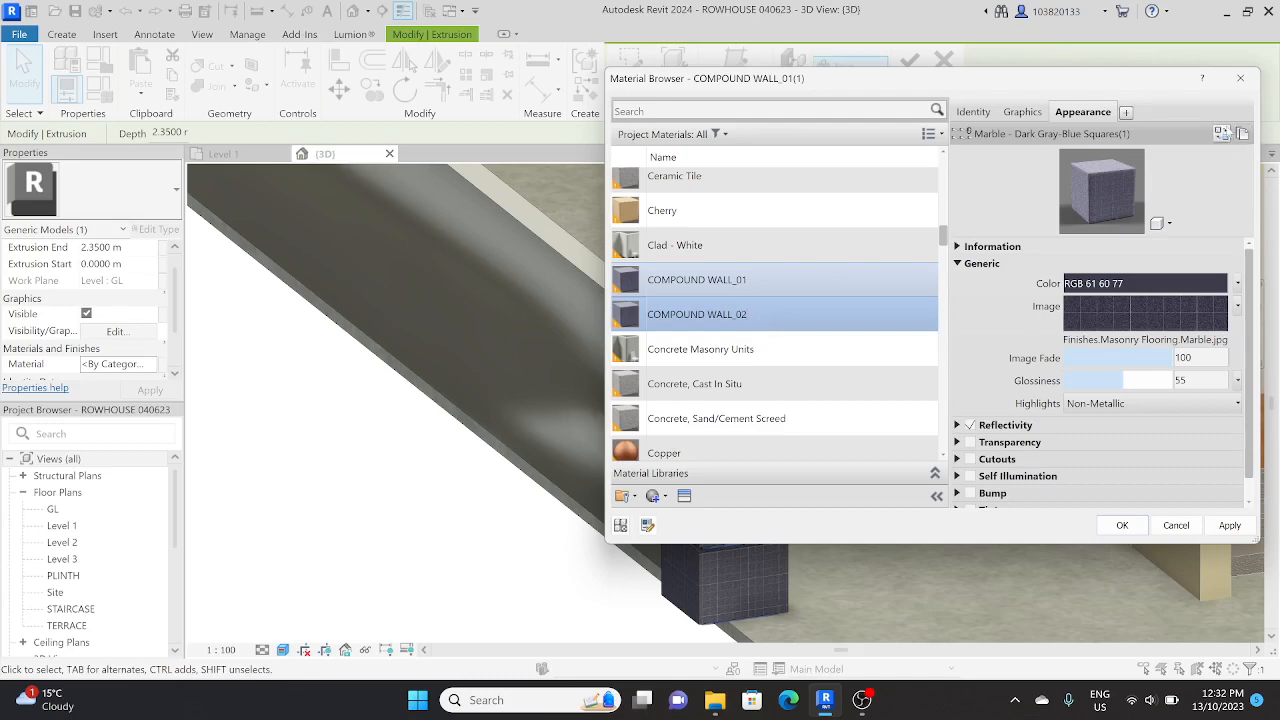
pyautogui.click(791, 323)
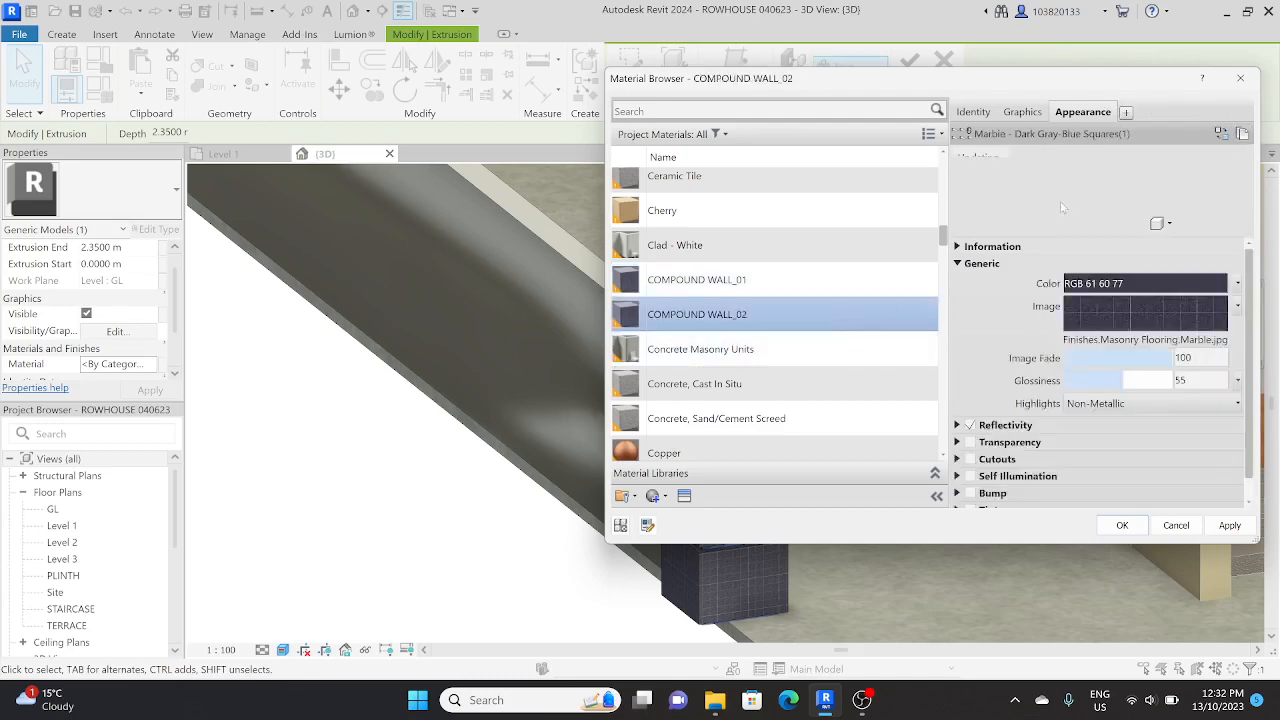
# Search the assets for PAINT, replace the COMPOUND WALL_02 appearance with Beige wall paint from the Appearance Library and assign the material to the pillar core.
pyautogui.click(1220, 134)
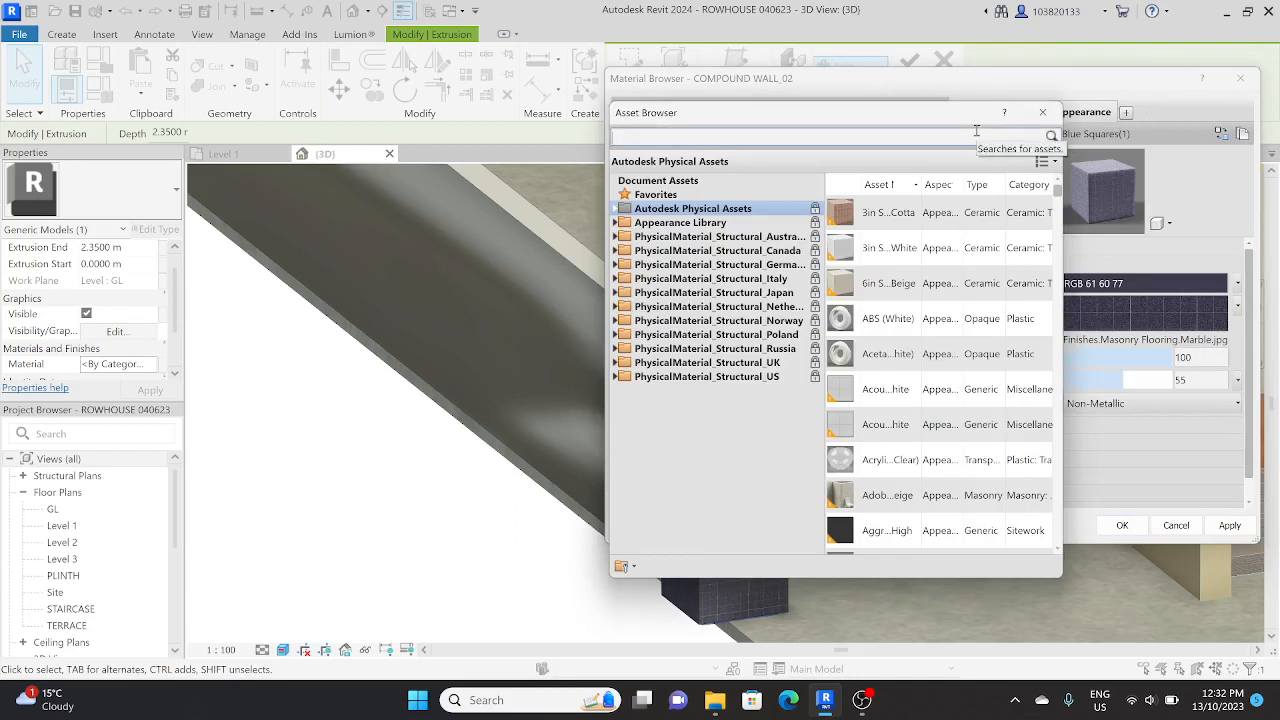
pyautogui.press('Return')
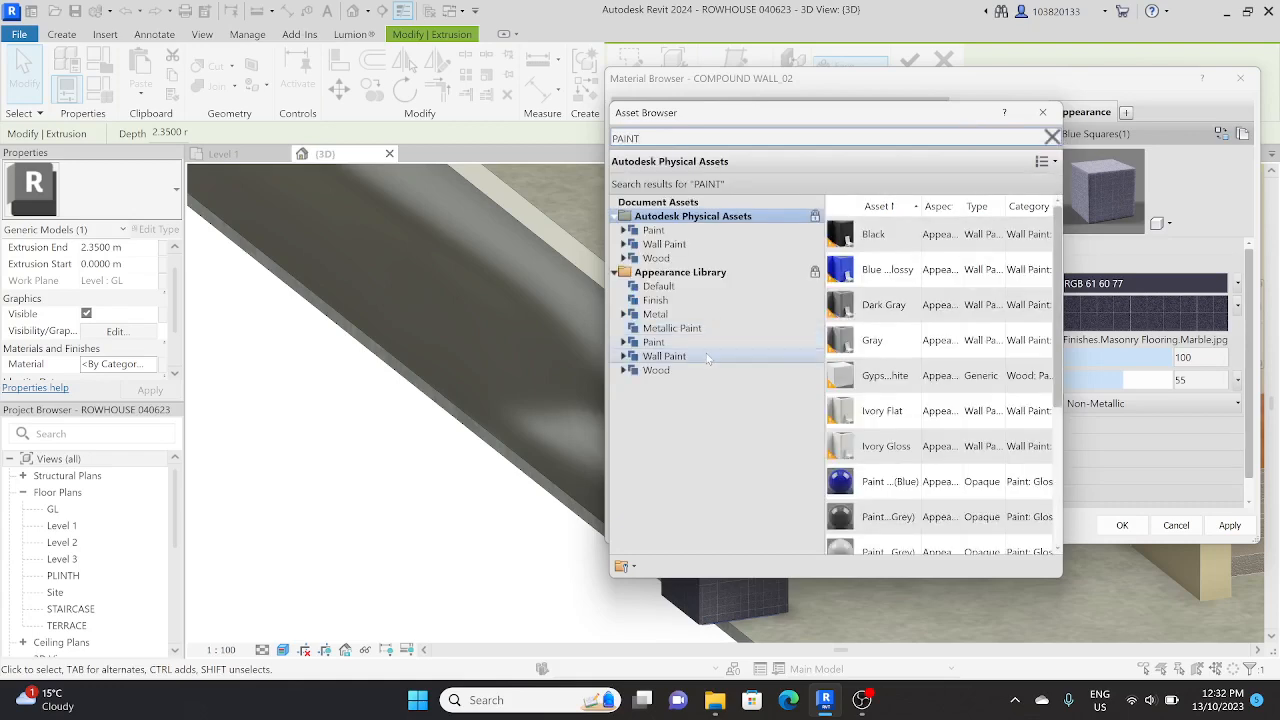
pyautogui.click(709, 357)
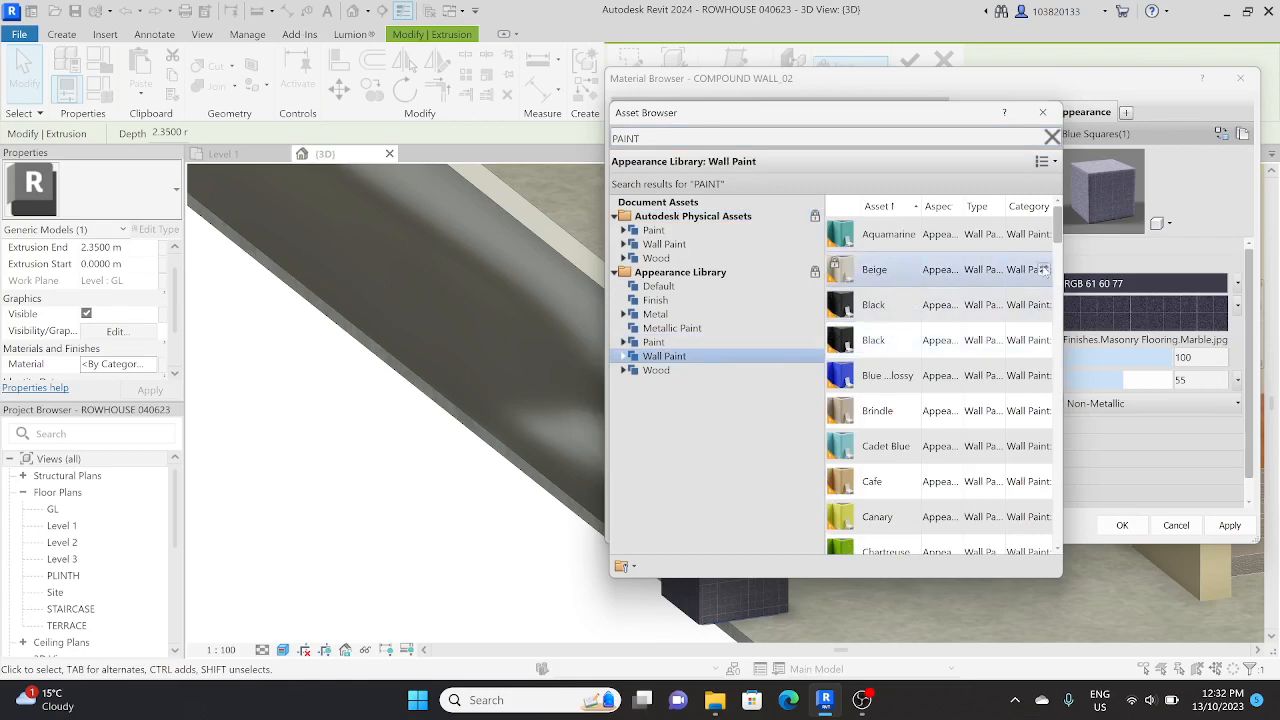
pyautogui.click(1044, 269)
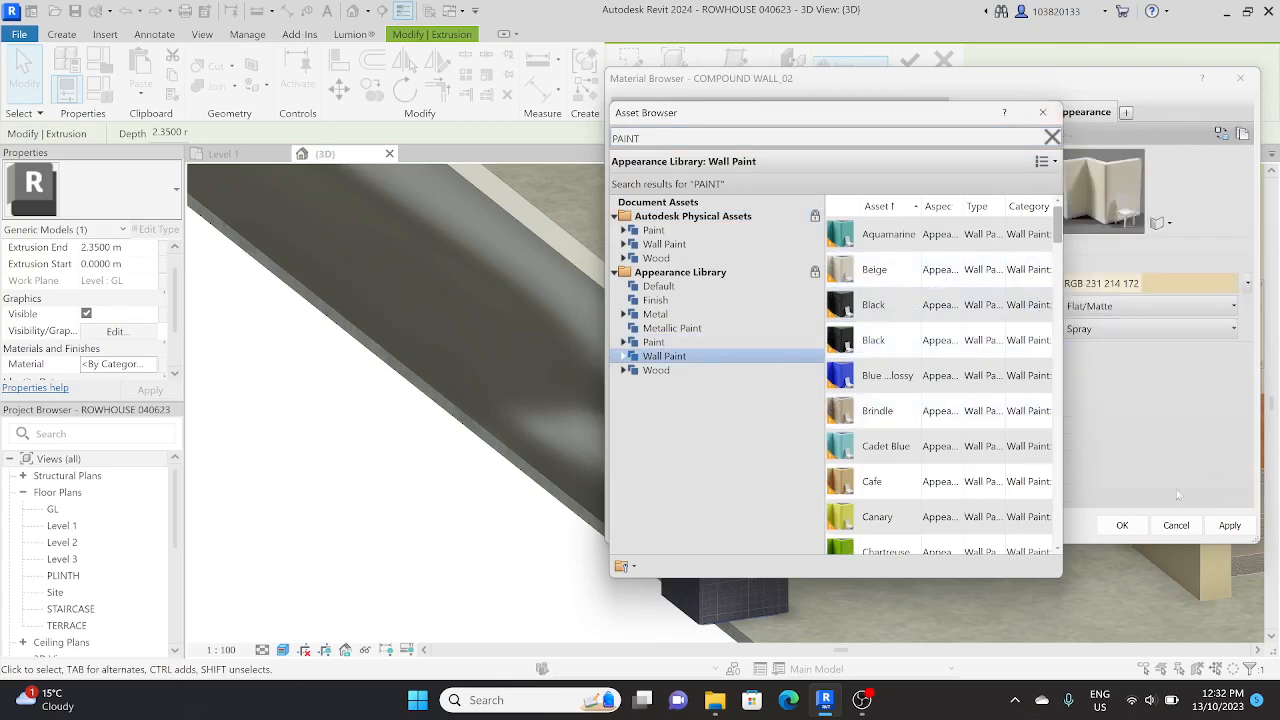
pyautogui.click(1122, 525)
pyautogui.press('Escape')
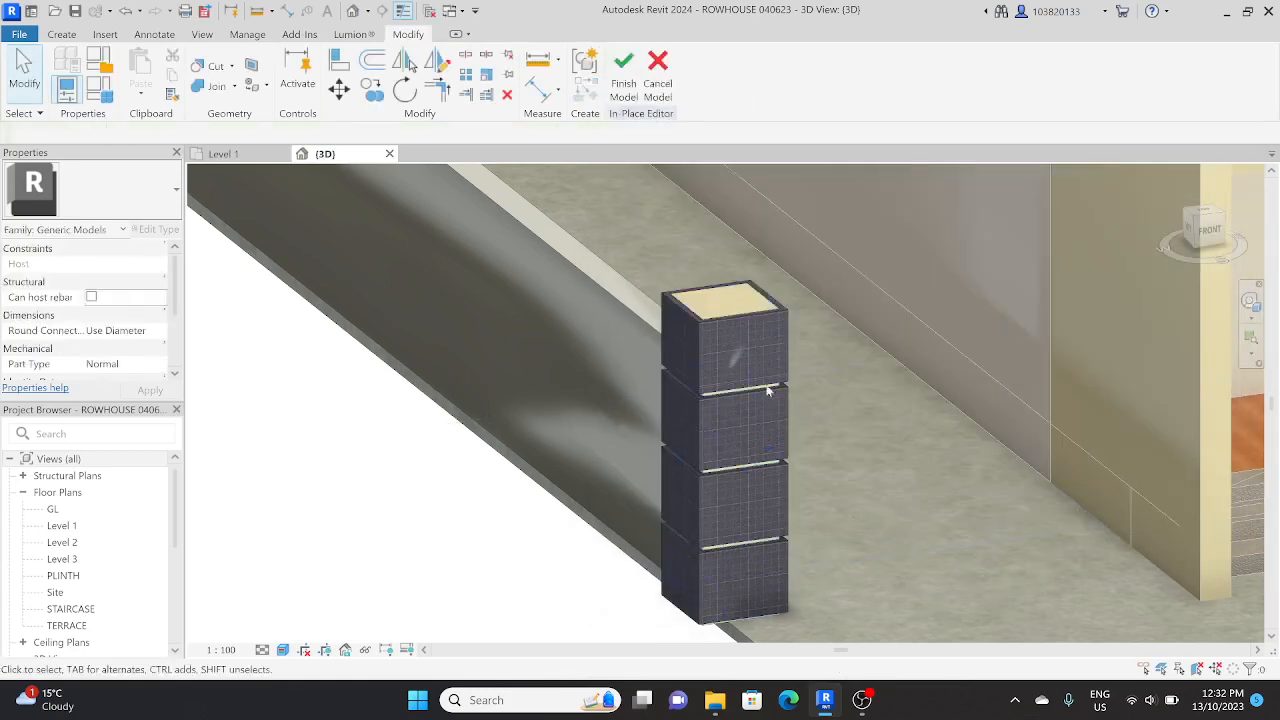
# Duplicate the COMPOUND WALL_02 material with its assets for the swept boundary wall and name the copy COMPOUND WALL_03.
pyautogui.keyDown('shift'); pyautogui.moveTo(768, 391); pyautogui.dragTo(809, 494, button='middle'); pyautogui.keyUp('shift')
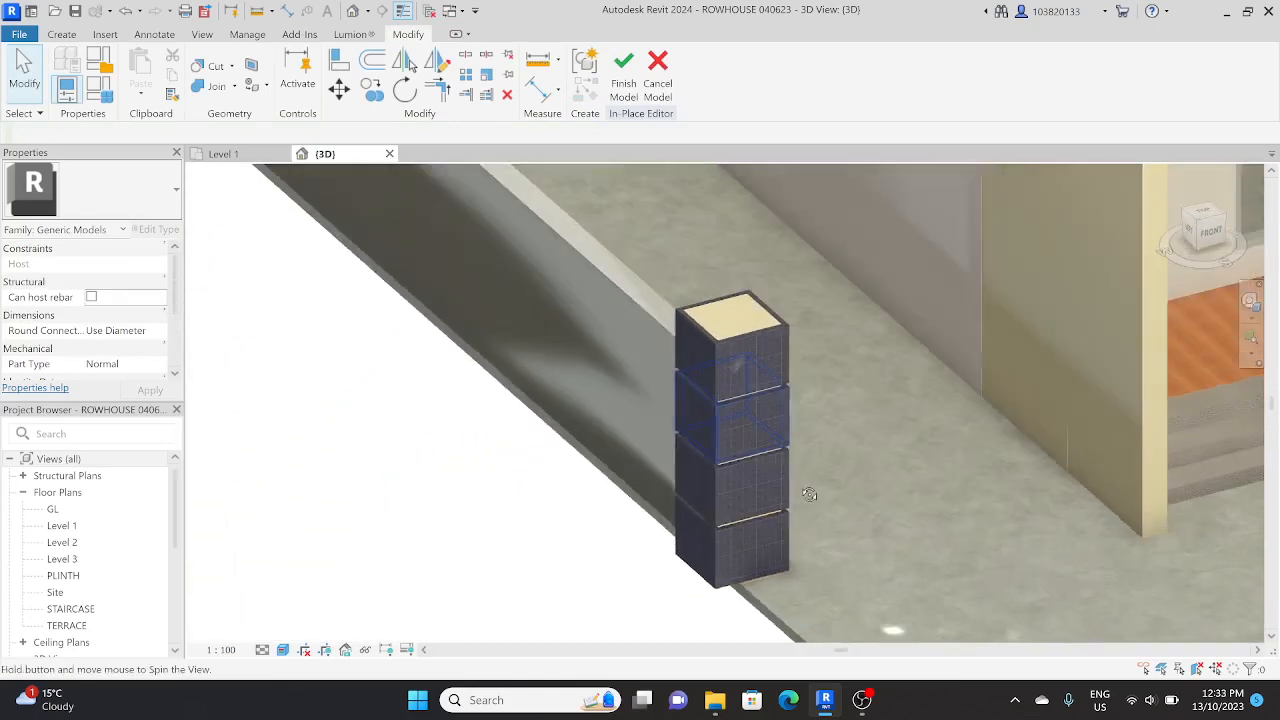
pyautogui.scroll(-3, 738, 395)
pyautogui.moveTo(726, 394); pyautogui.dragTo(937, 517, button='middle')
pyautogui.click(860, 429)
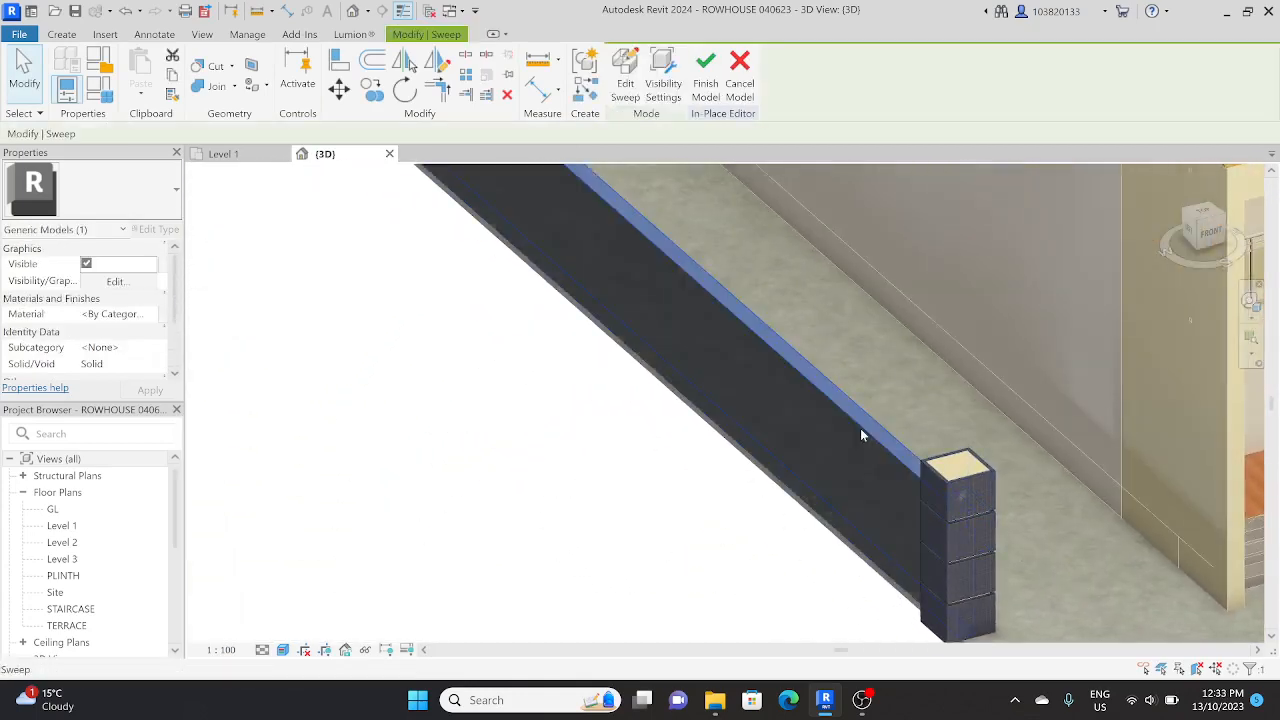
pyautogui.scroll(-3, 861, 430)
pyautogui.keyDown('shift'); pyautogui.moveTo(780, 474); pyautogui.dragTo(802, 504, button='middle'); pyautogui.keyUp('shift')
pyautogui.scroll(-2, 774, 490)
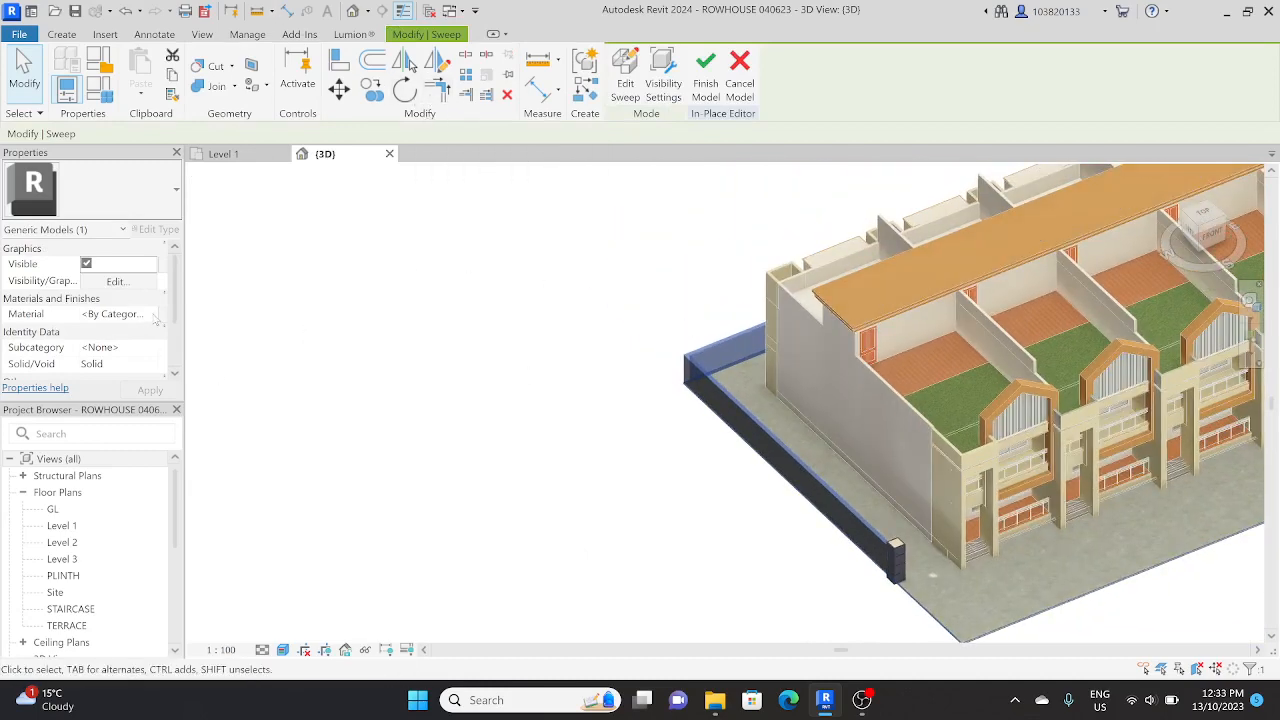
pyautogui.click(150, 314)
pyautogui.click(155, 314)
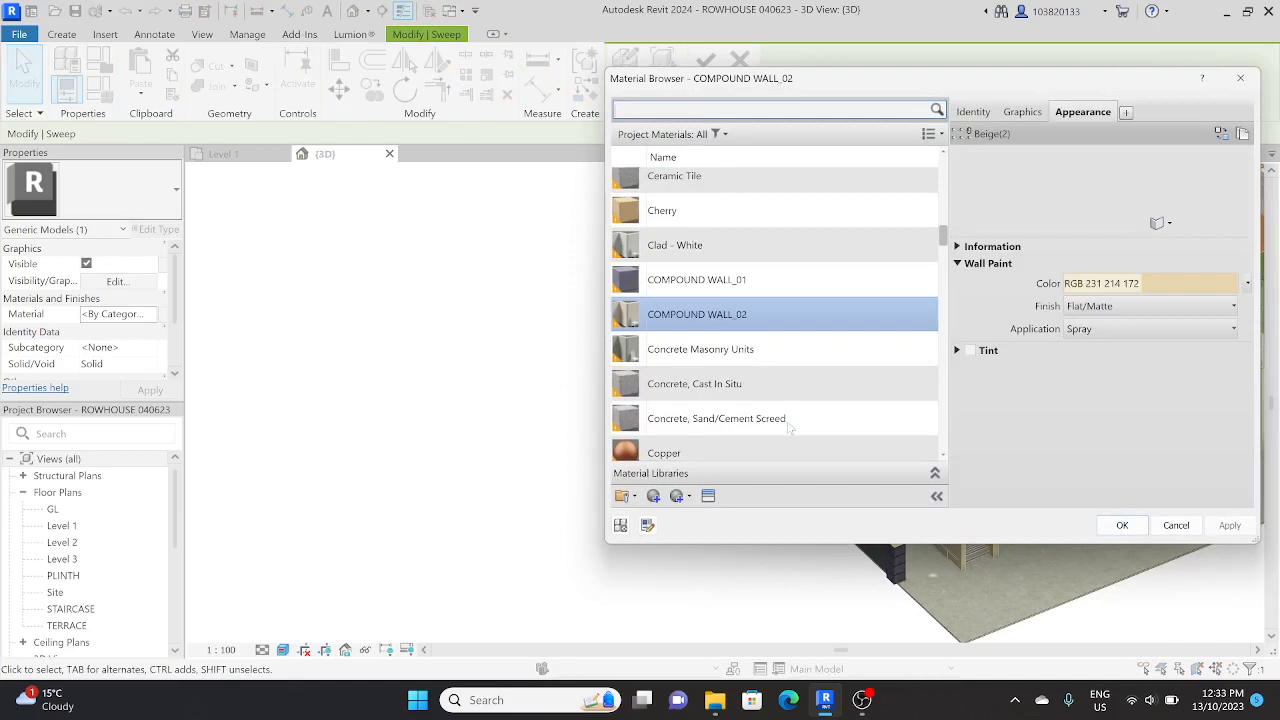
pyautogui.rightClick(706, 312)
pyautogui.click(730, 345)
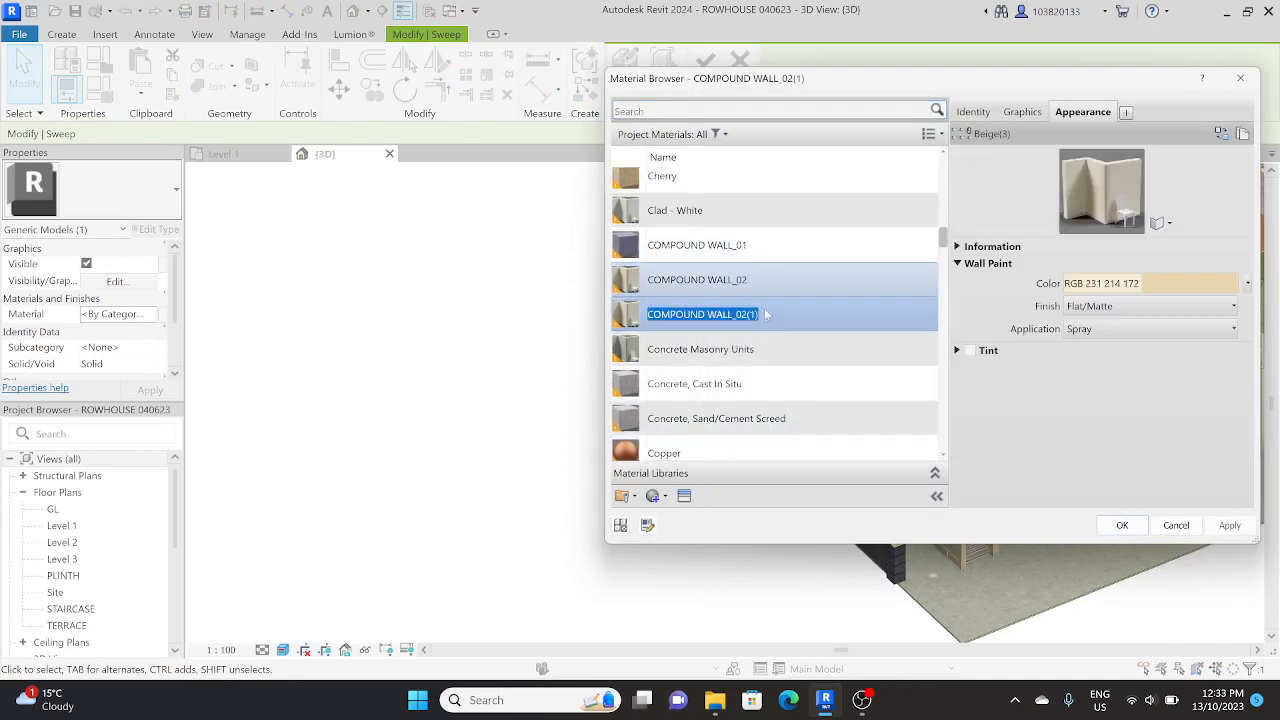
pyautogui.click(759, 316)
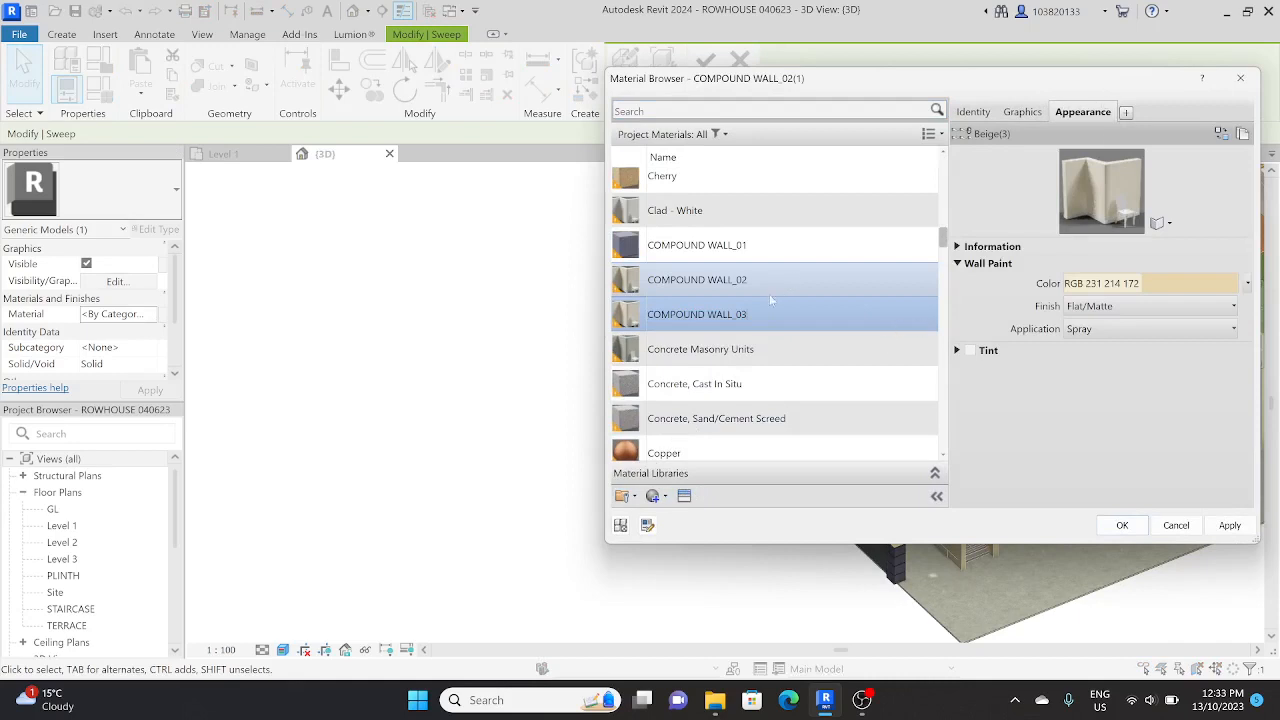
pyautogui.click(752, 349)
pyautogui.click(700, 314)
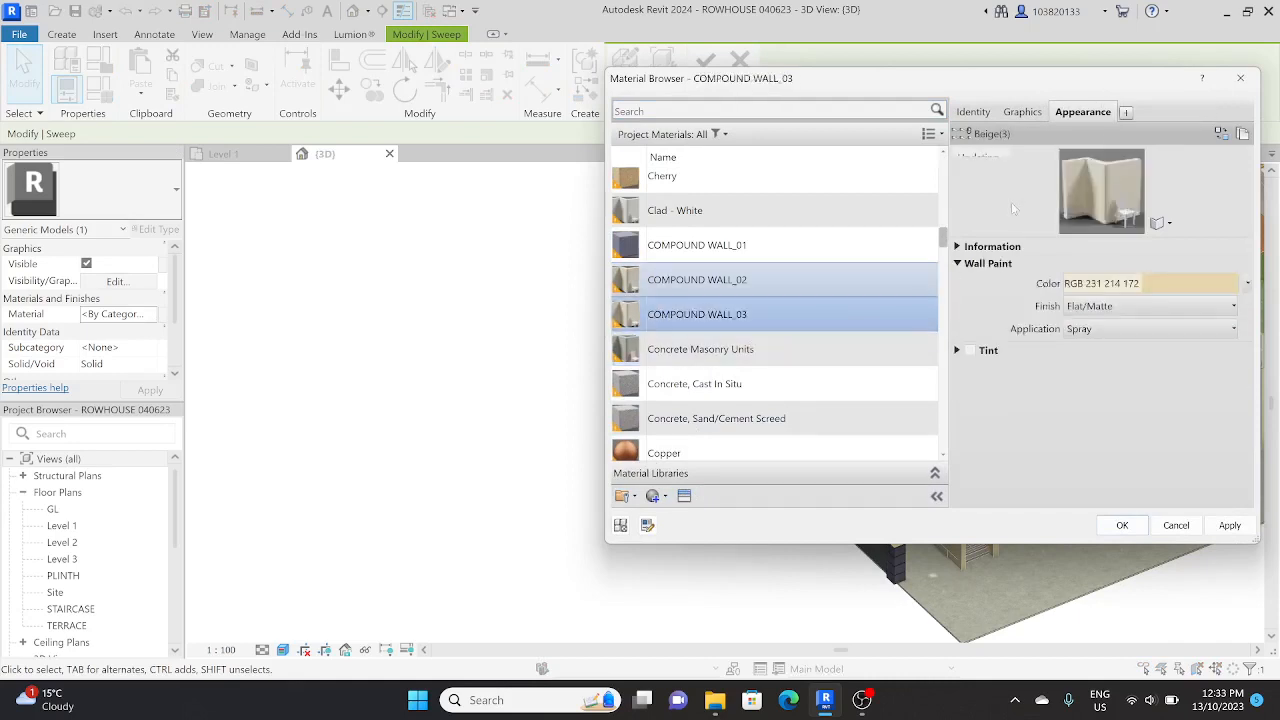
# Search the appearance assets for WALL and look through the Wall Paint, Wall Covering and Stucco categories.
pyautogui.click(1221, 133)
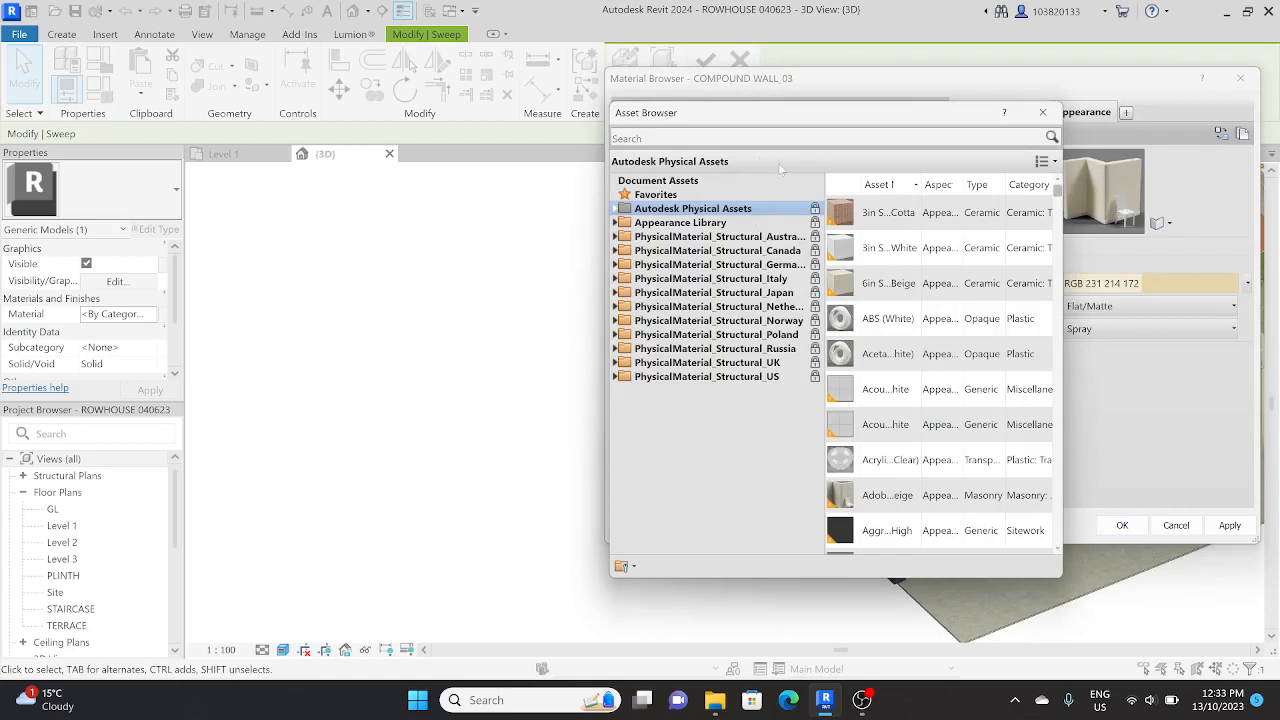
pyautogui.click(732, 137)
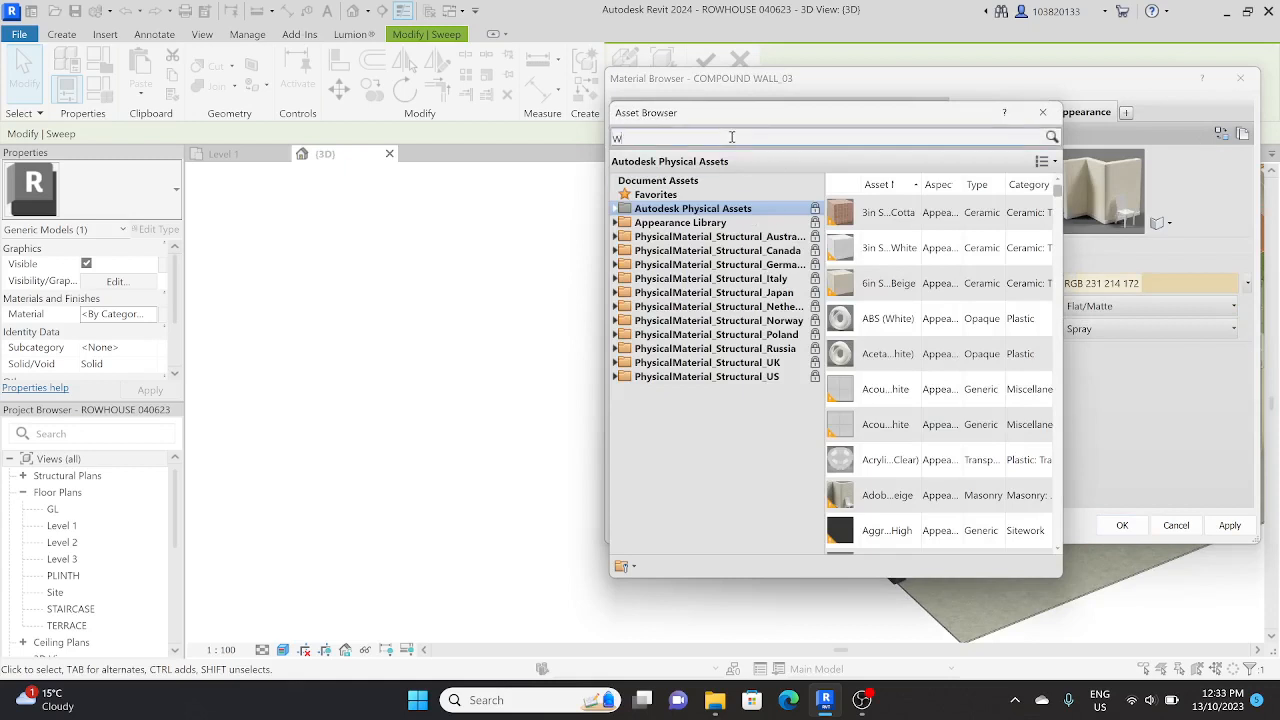
pyautogui.press('Return')
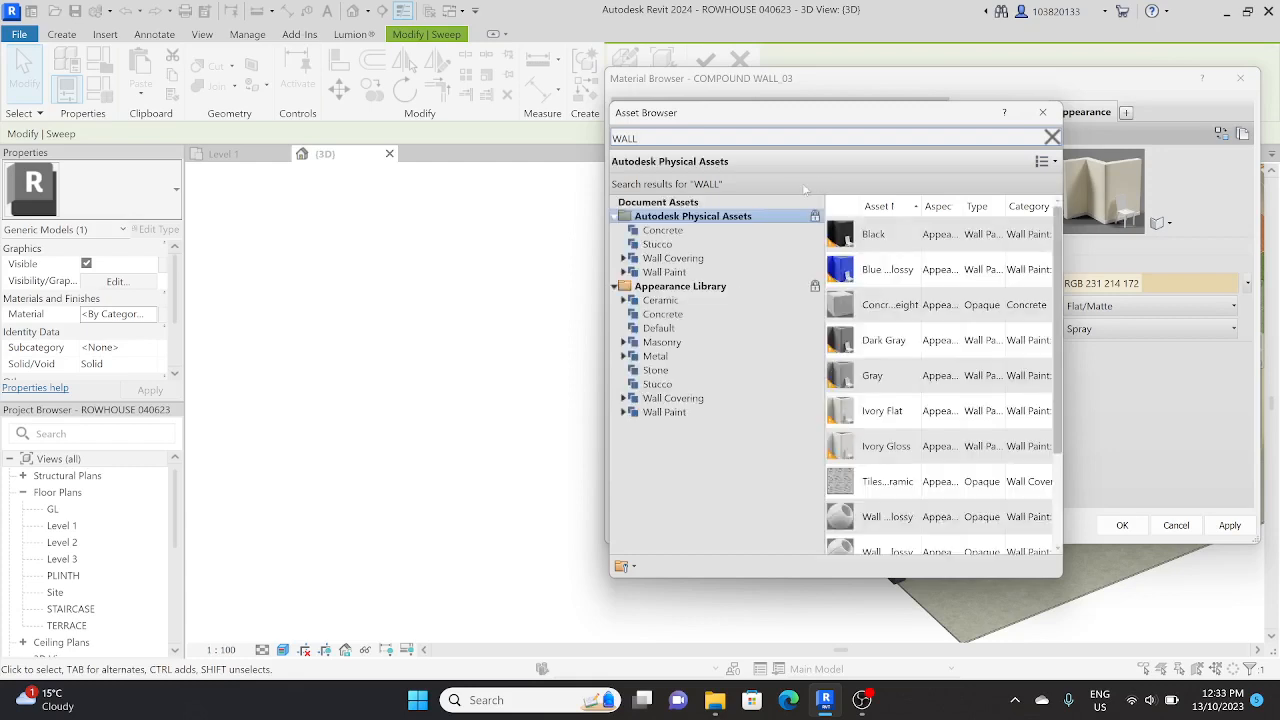
pyautogui.click(703, 272)
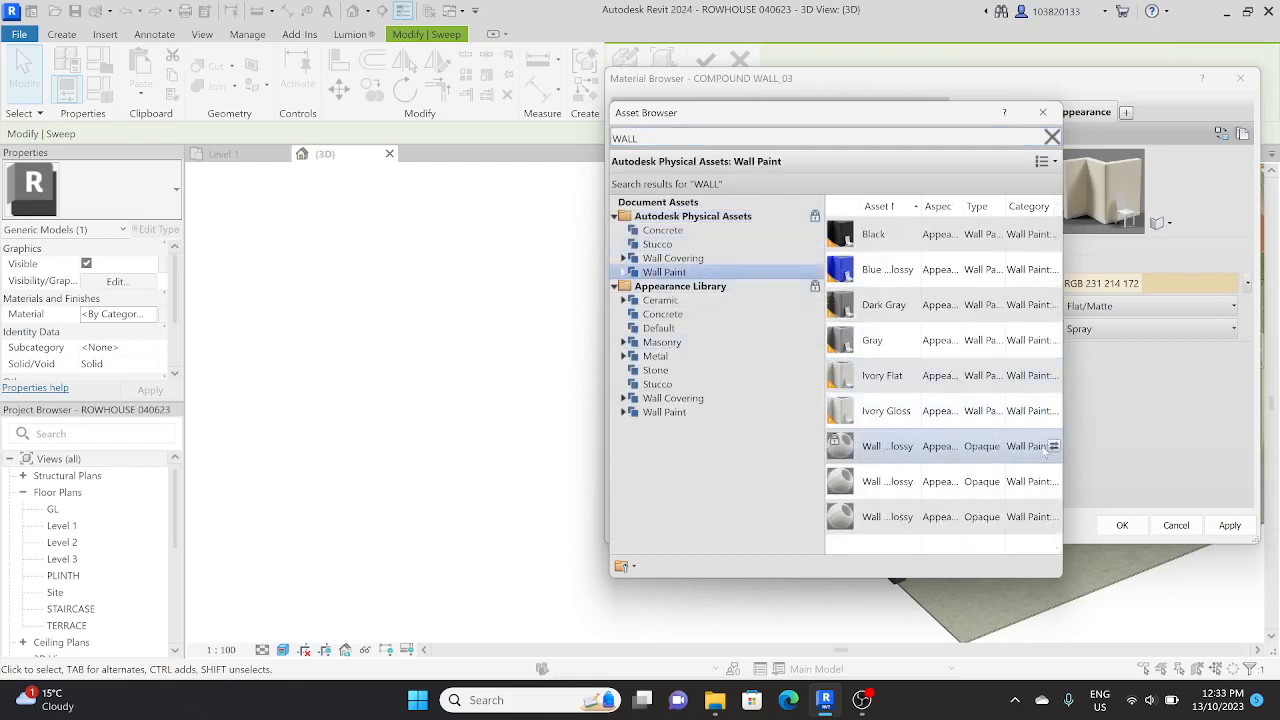
pyautogui.click(679, 400)
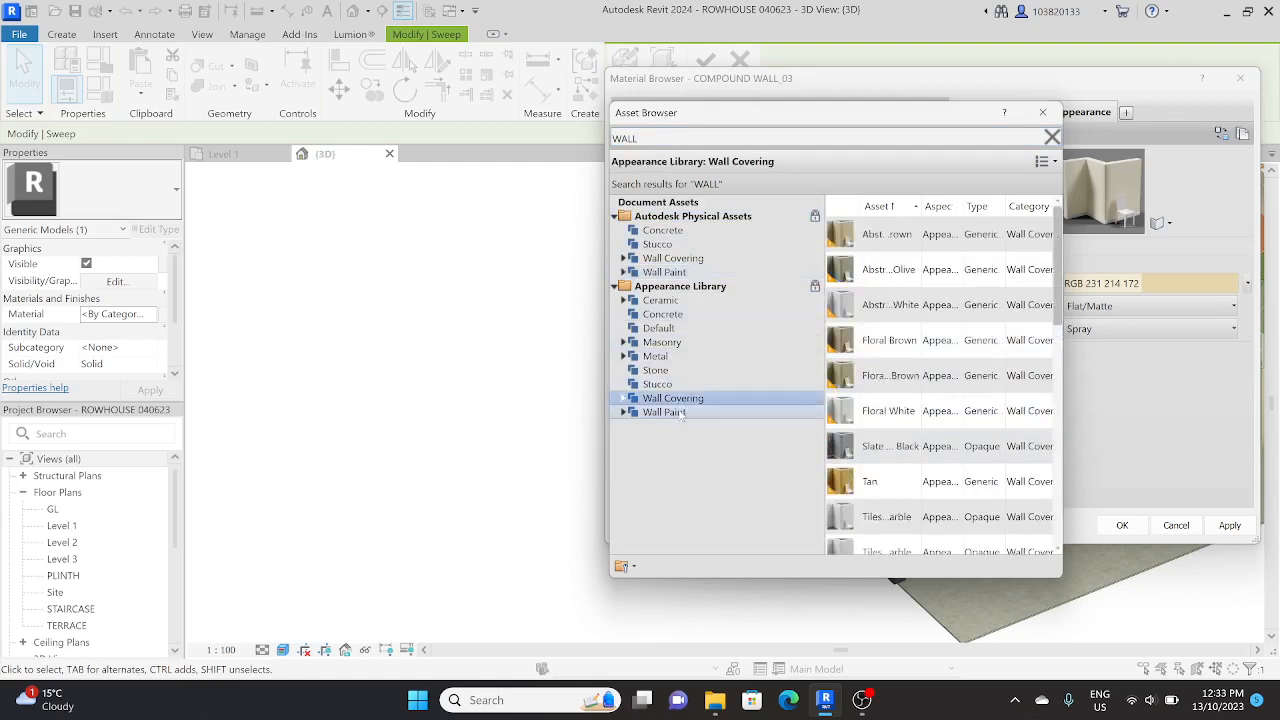
pyautogui.click(672, 412)
pyautogui.click(658, 384)
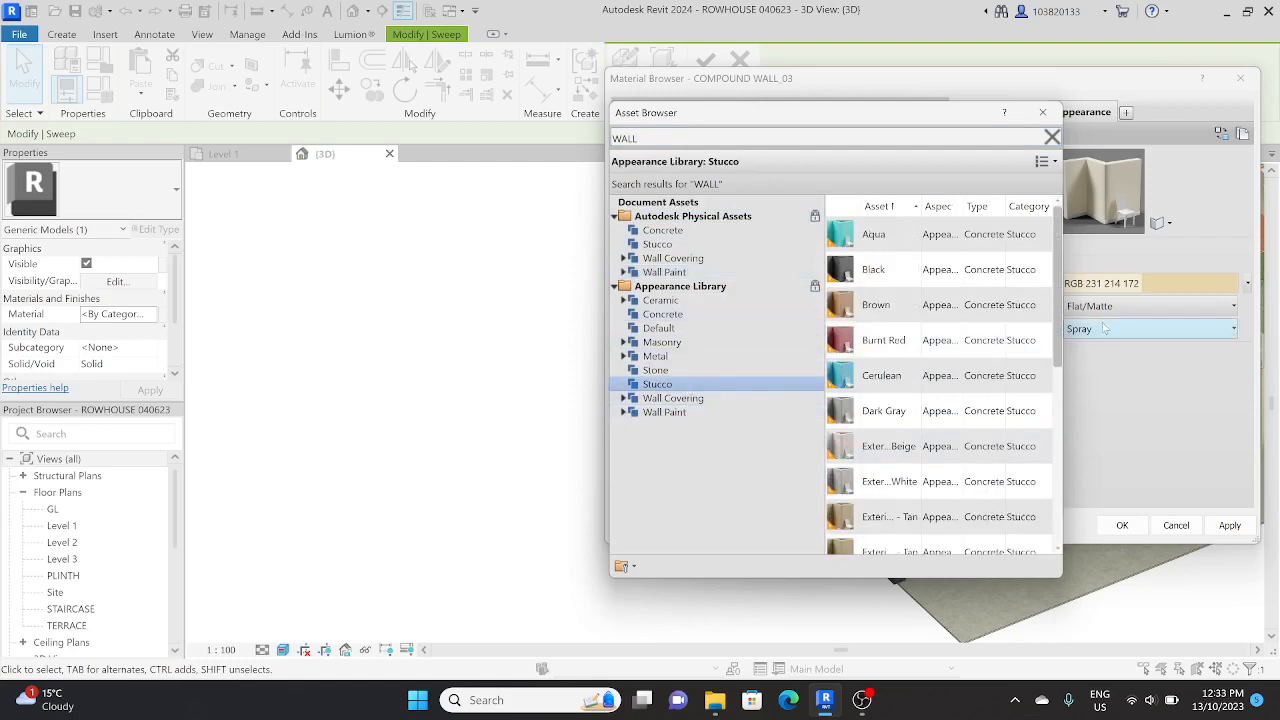
pyautogui.moveTo(1037, 348)
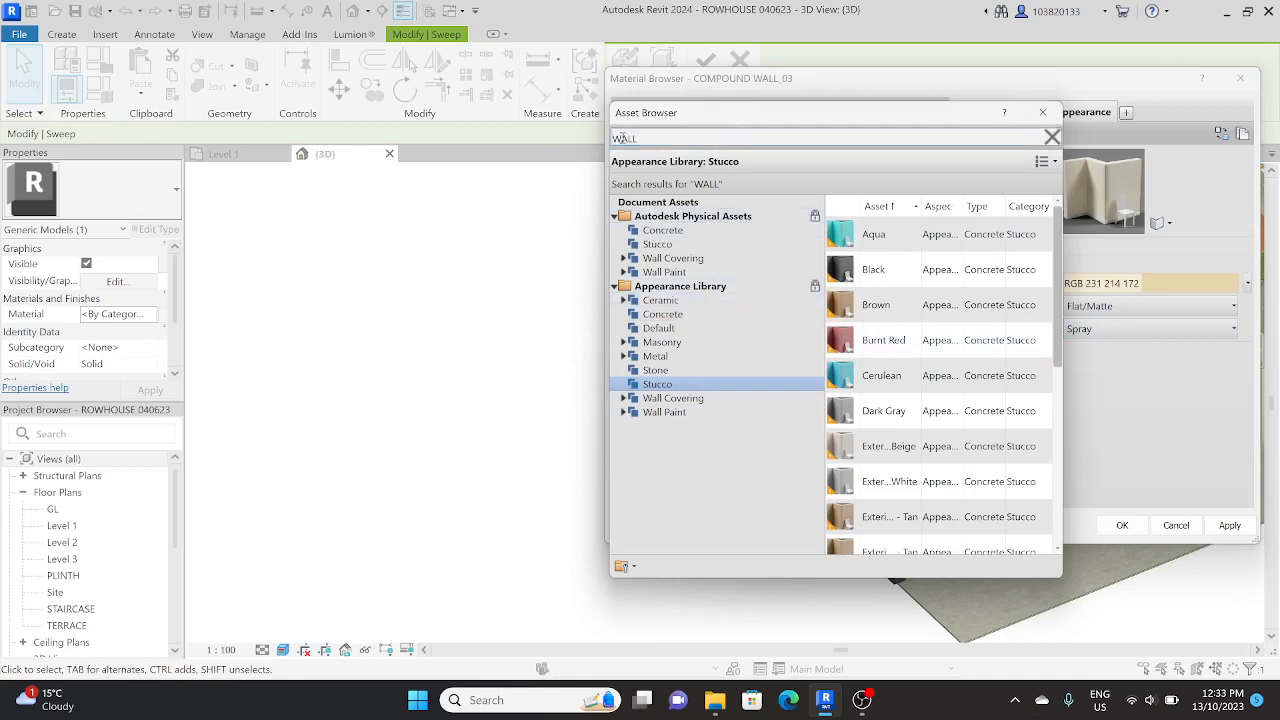
# Search the assets for BRICK, replace the COMPOUND WALL_03 appearance with the normal running brick masonry asset and assign the material to the boundary wall.
pyautogui.write('BRICK')
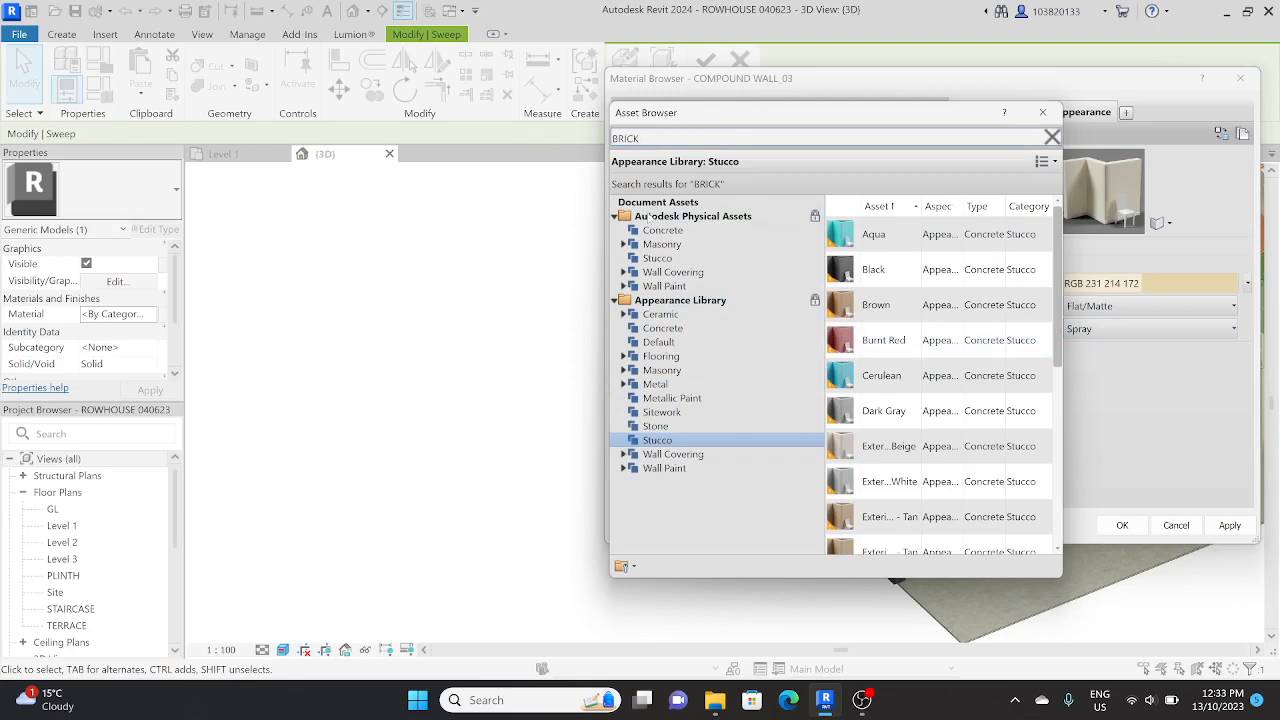
pyautogui.click(724, 258)
pyautogui.click(728, 244)
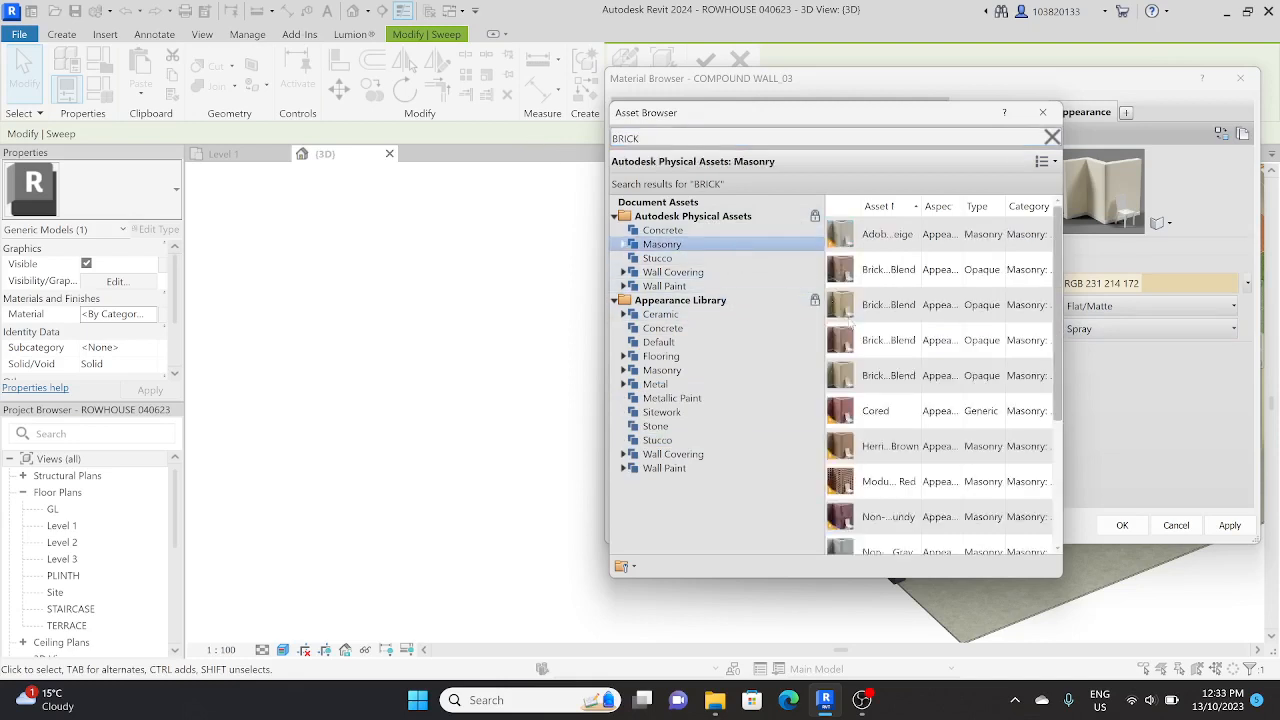
pyautogui.click(1043, 340)
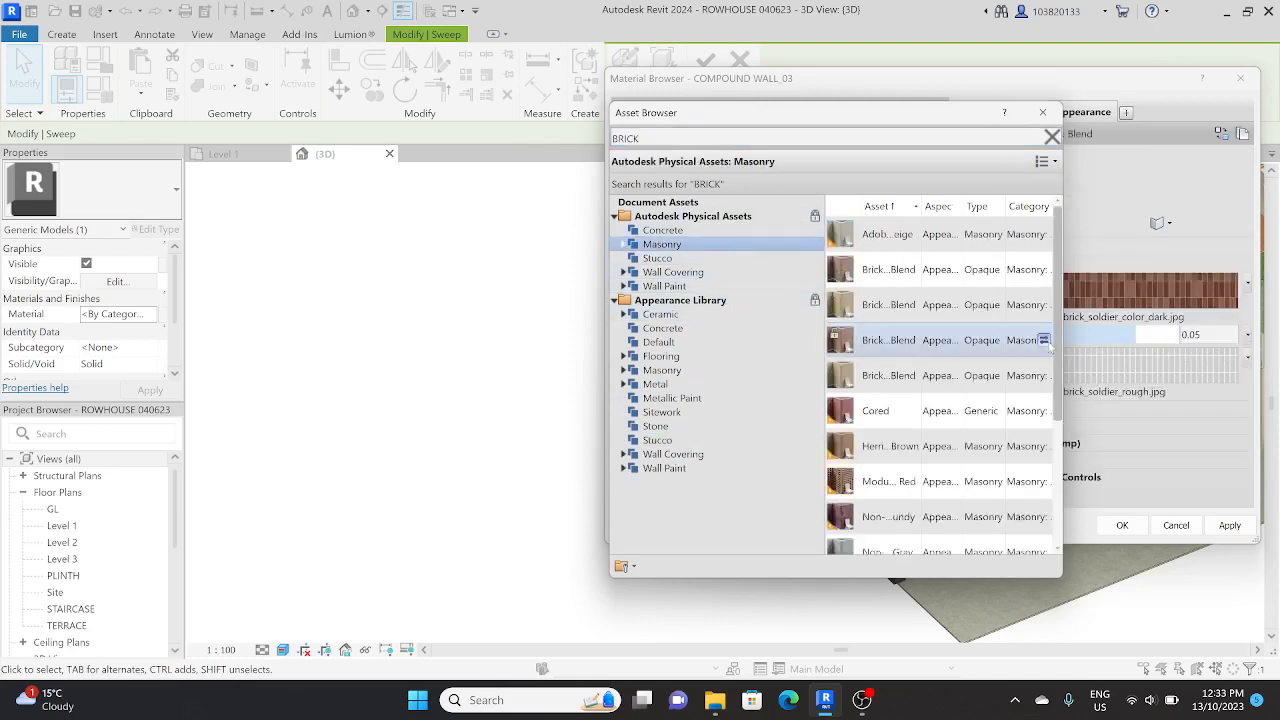
pyautogui.scroll(-3, 970, 475)
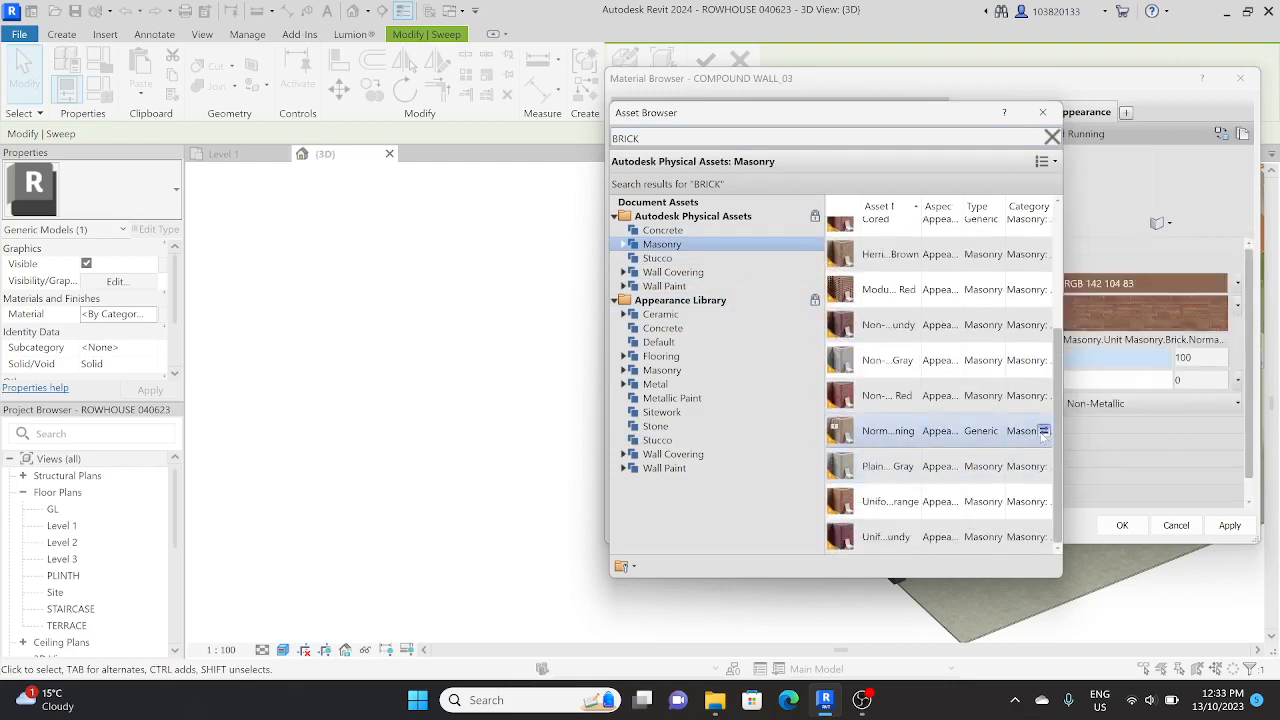
pyautogui.click(1043, 432)
pyautogui.click(1122, 526)
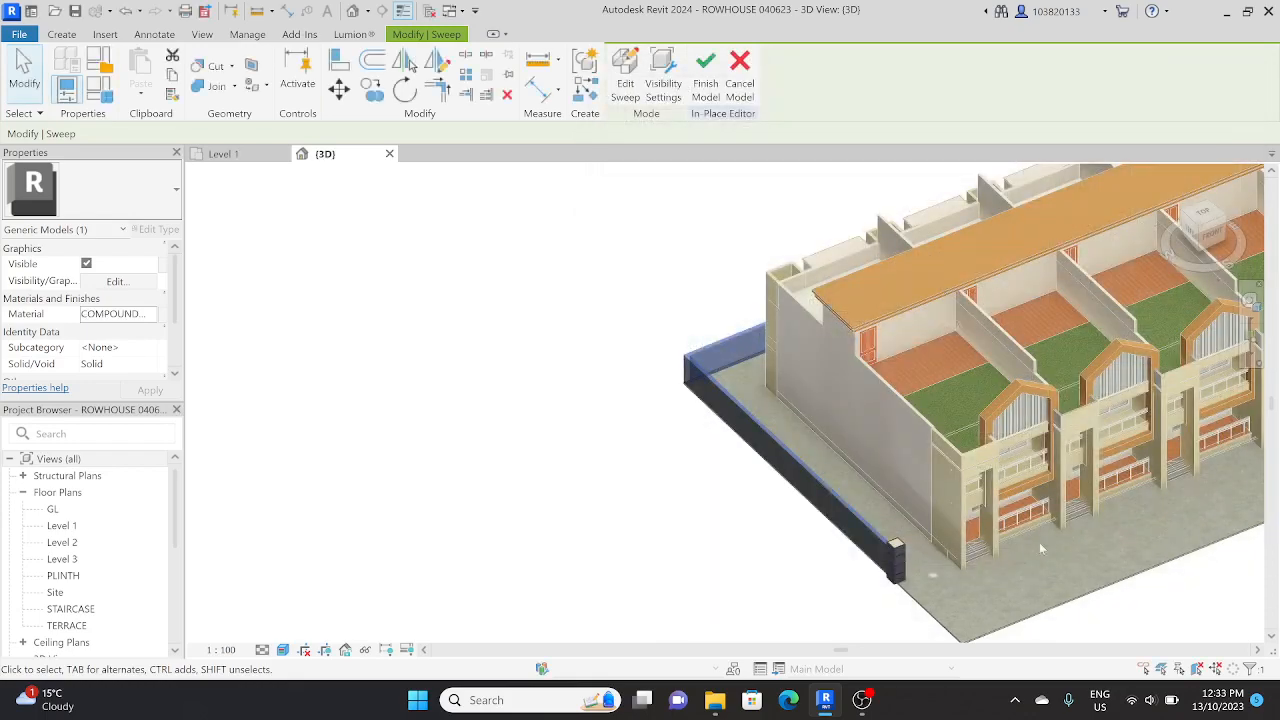
# Inspect the boundary wall's brick finish and the marble-clad end pillar up close from several angles.
pyautogui.scroll(5, 900, 500)
pyautogui.keyDown('shift'); pyautogui.moveTo(806, 507); pyautogui.dragTo(820, 363, button='middle'); pyautogui.keyUp('shift')
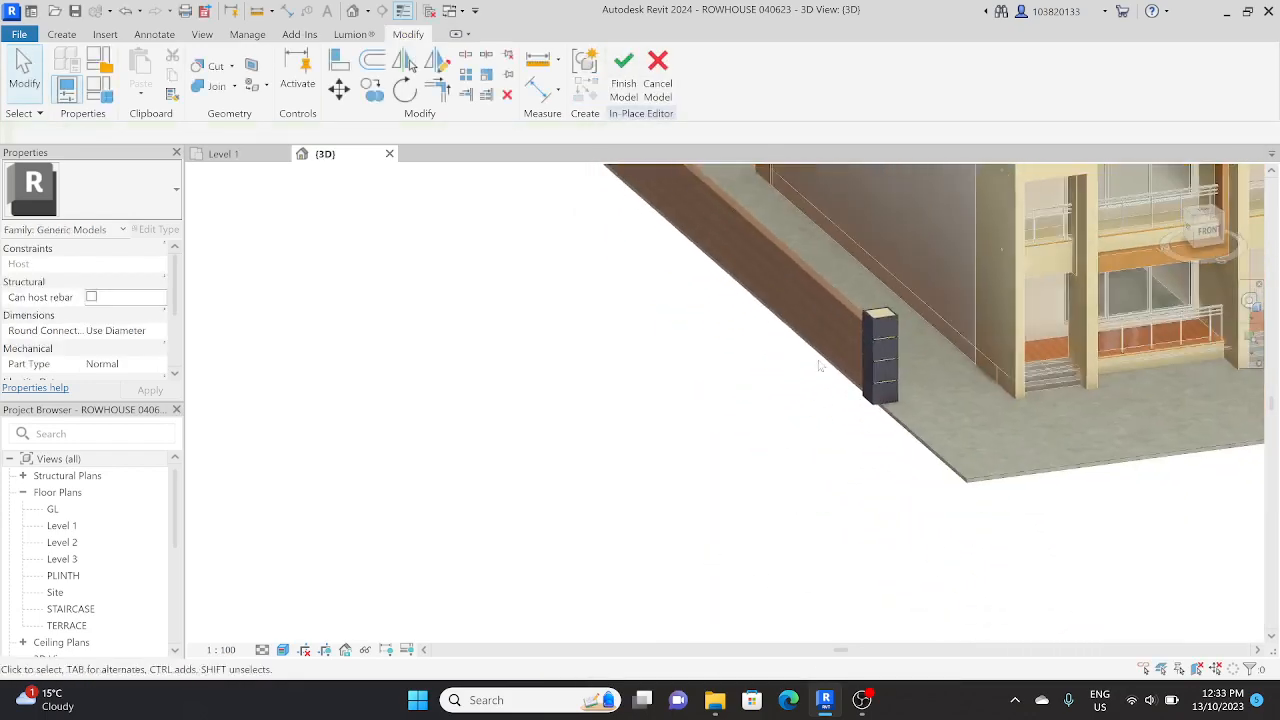
pyautogui.scroll(8, 838, 330)
pyautogui.scroll(-3, 838, 330)
pyautogui.scroll(-5, 838, 334)
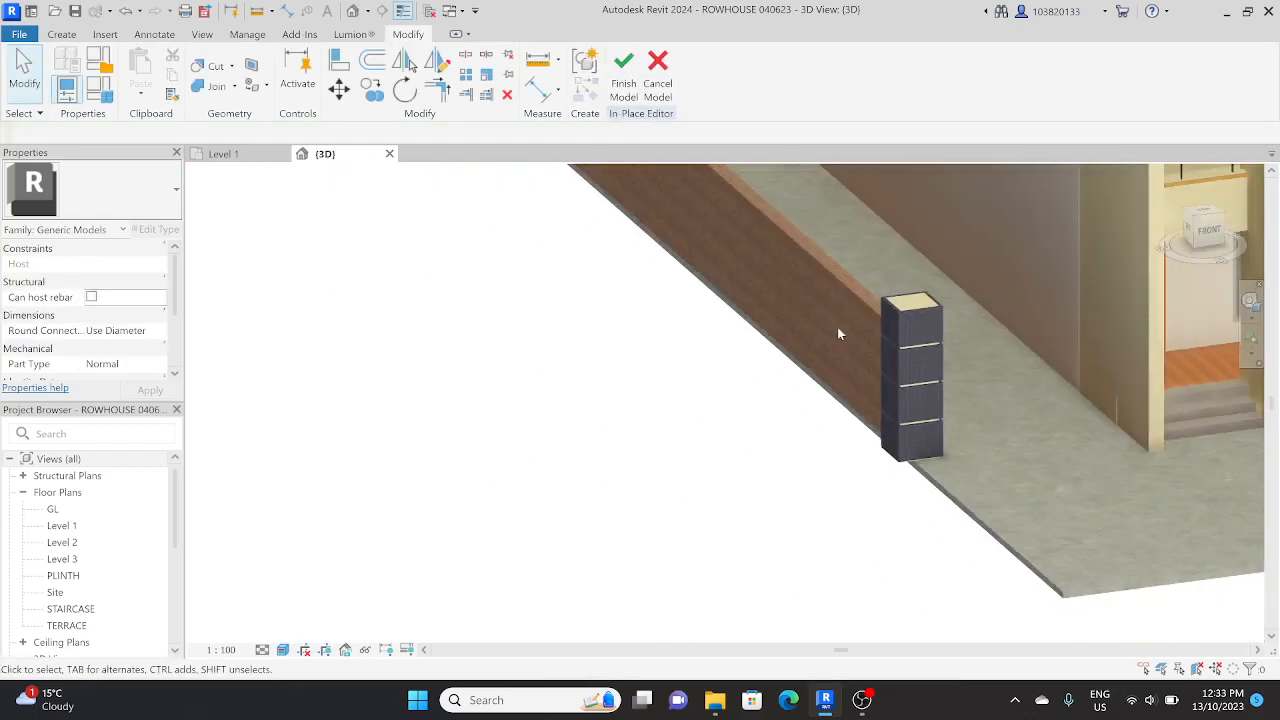
pyautogui.keyDown('shift'); pyautogui.moveTo(838, 334); pyautogui.dragTo(749, 396, button='middle'); pyautogui.keyUp('shift')
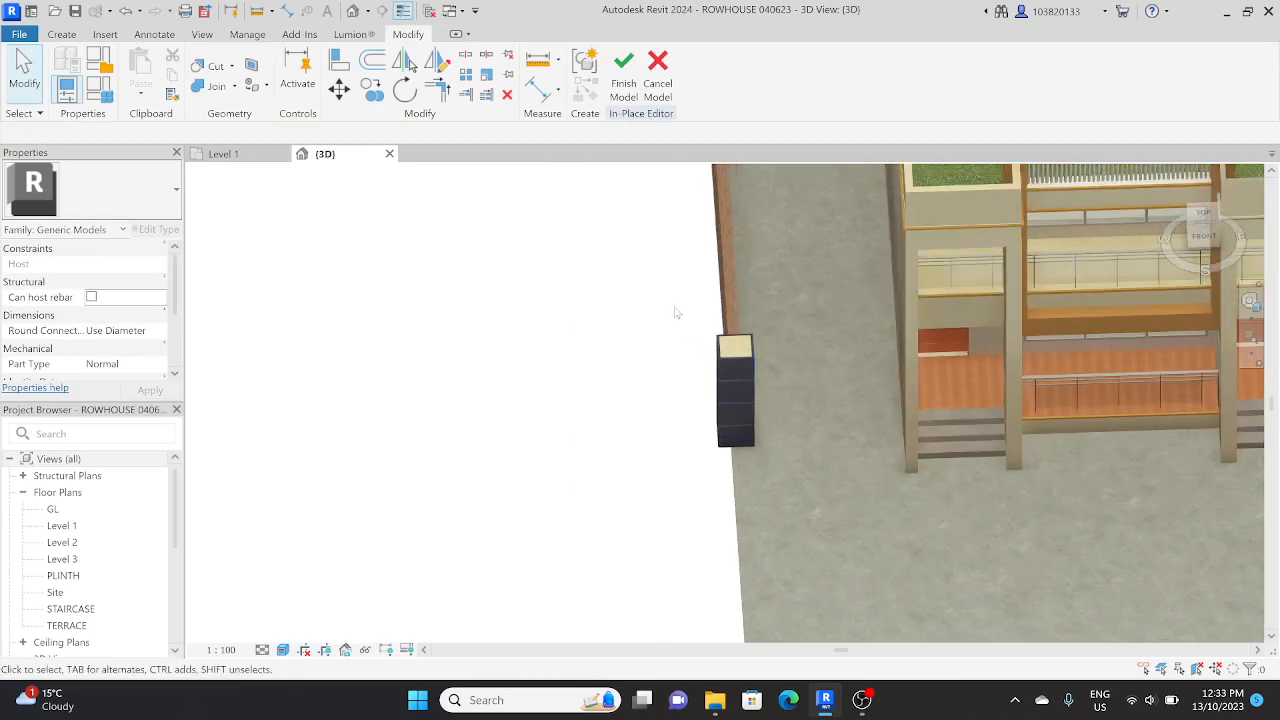
# Array the complete end pillar linearly along the side boundary wall to its rear corner, grouped and using the Last option.
pyautogui.moveTo(674, 312); pyautogui.dragTo(774, 488)
pyautogui.keyDown('shift'); pyautogui.moveTo(721, 405); pyautogui.dragTo(714, 449, button='middle'); pyautogui.keyUp('shift')
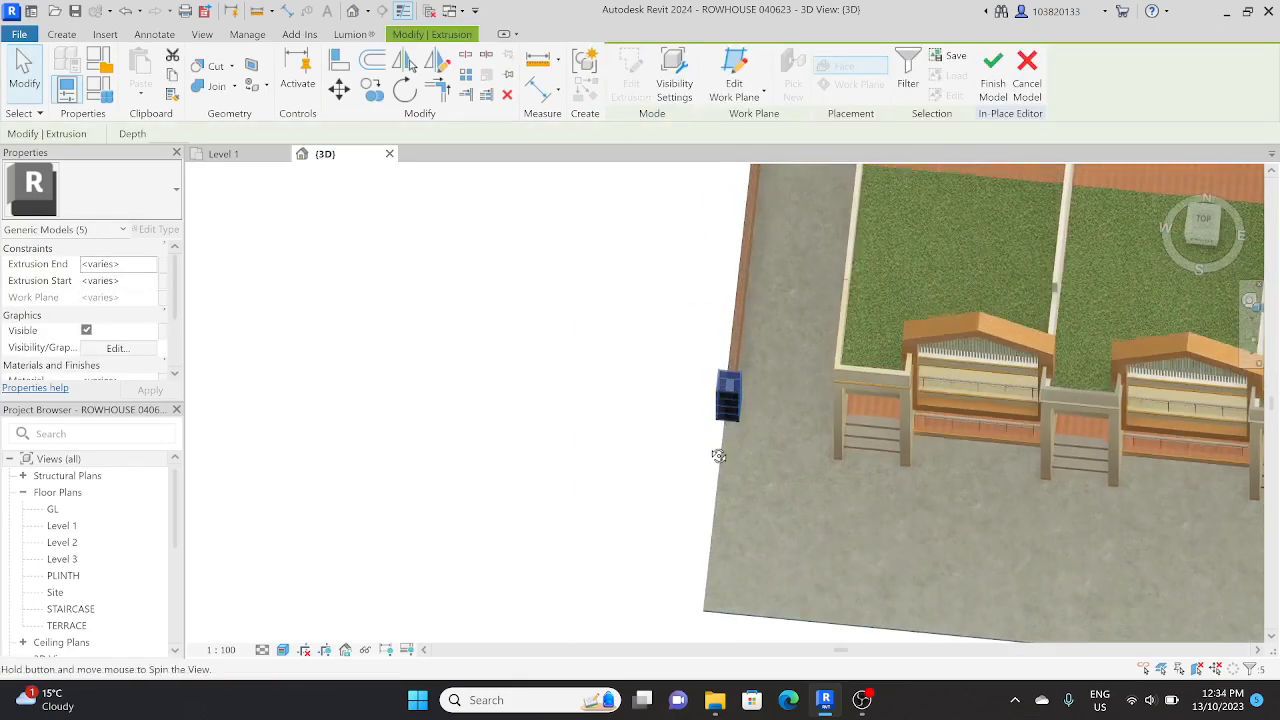
pyautogui.click(1203, 219)
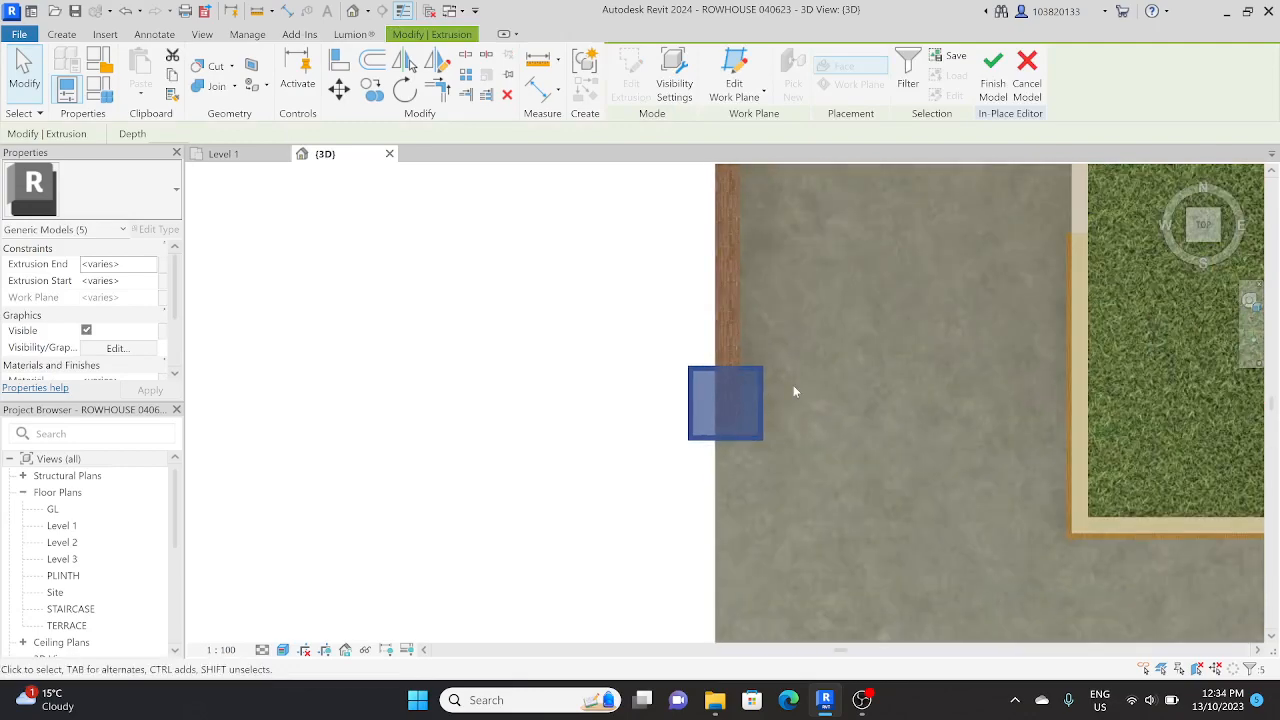
pyautogui.scroll(-3, 793, 385)
pyautogui.moveTo(793, 385); pyautogui.dragTo(753, 498, button='middle')
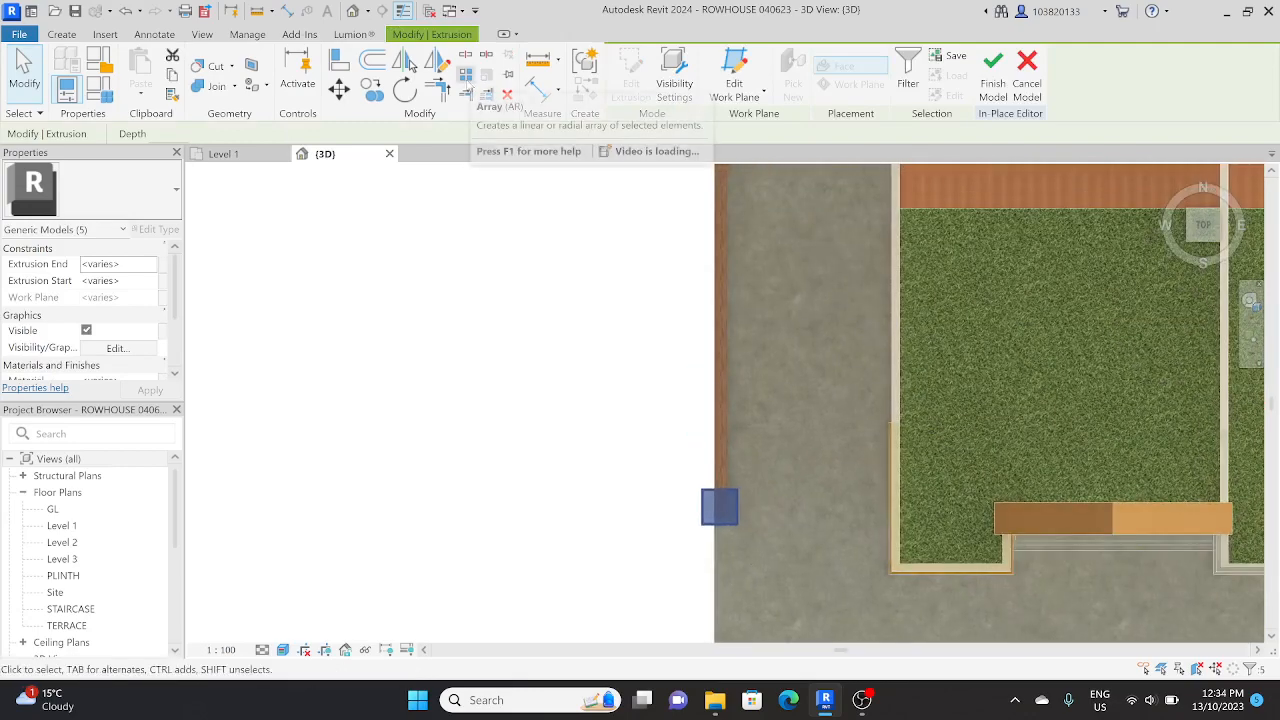
pyautogui.click(339, 88)
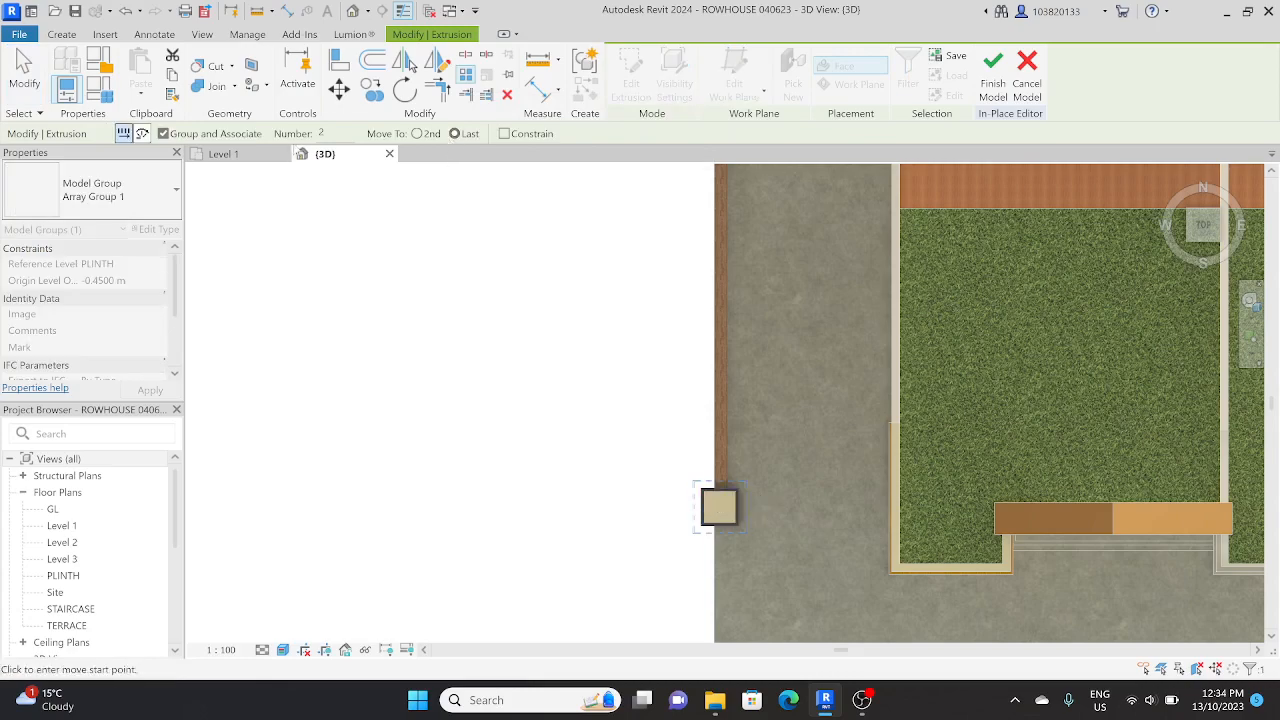
pyautogui.scroll(1, 717, 490)
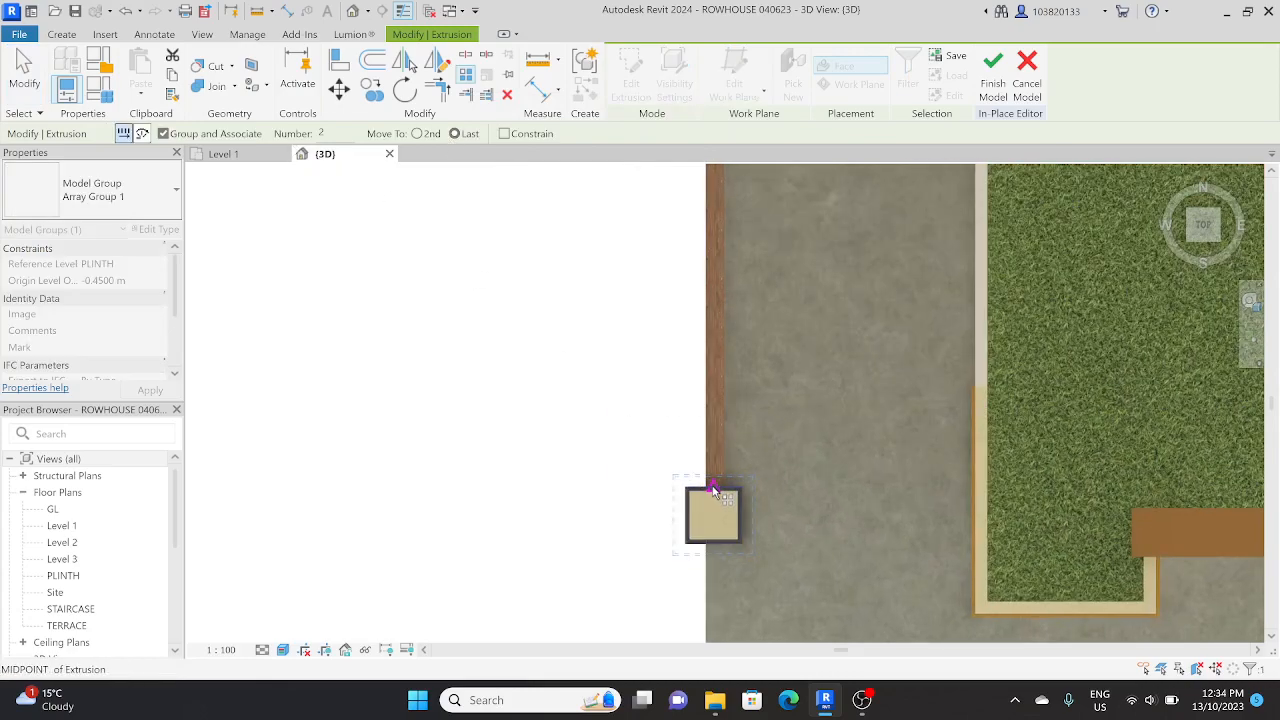
pyautogui.click(713, 489)
pyautogui.scroll(-2, 716, 368)
pyautogui.moveTo(704, 315); pyautogui.dragTo(706, 625, button='middle')
pyautogui.moveTo(696, 347); pyautogui.dragTo(695, 712, button='middle')
pyautogui.moveTo(694, 419); pyautogui.dragTo(694, 631, button='middle')
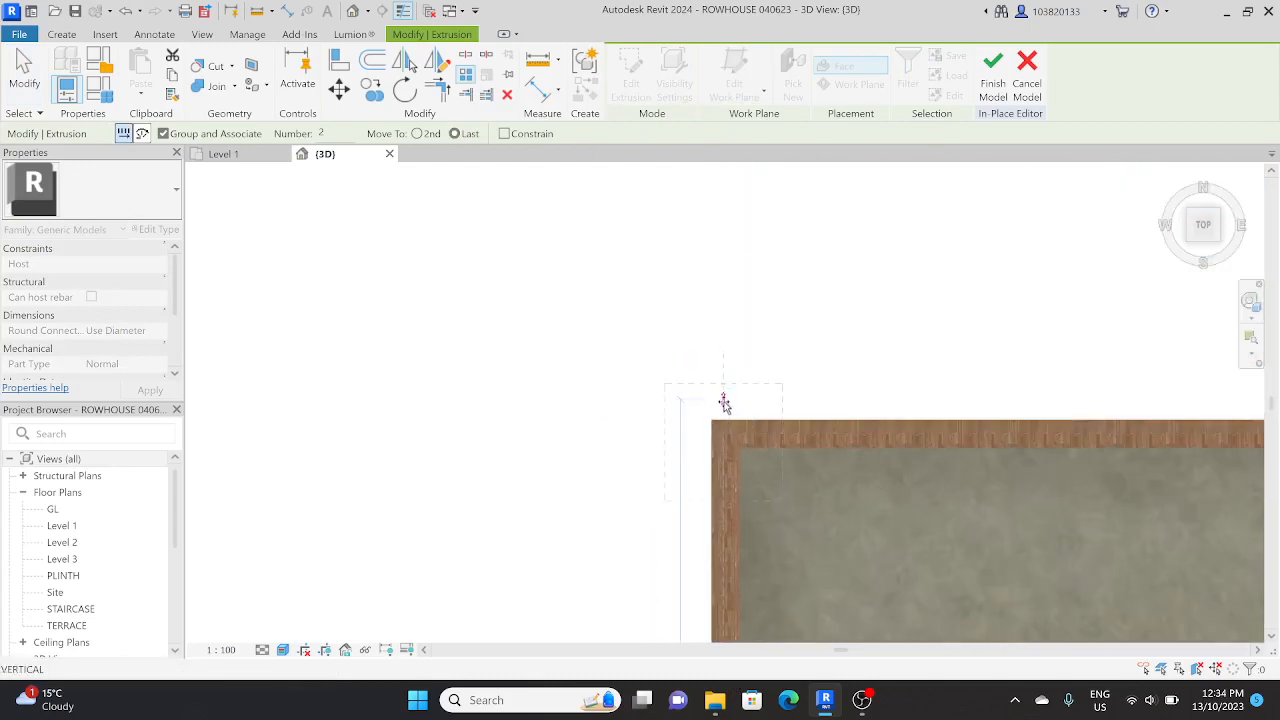
pyautogui.click(724, 405)
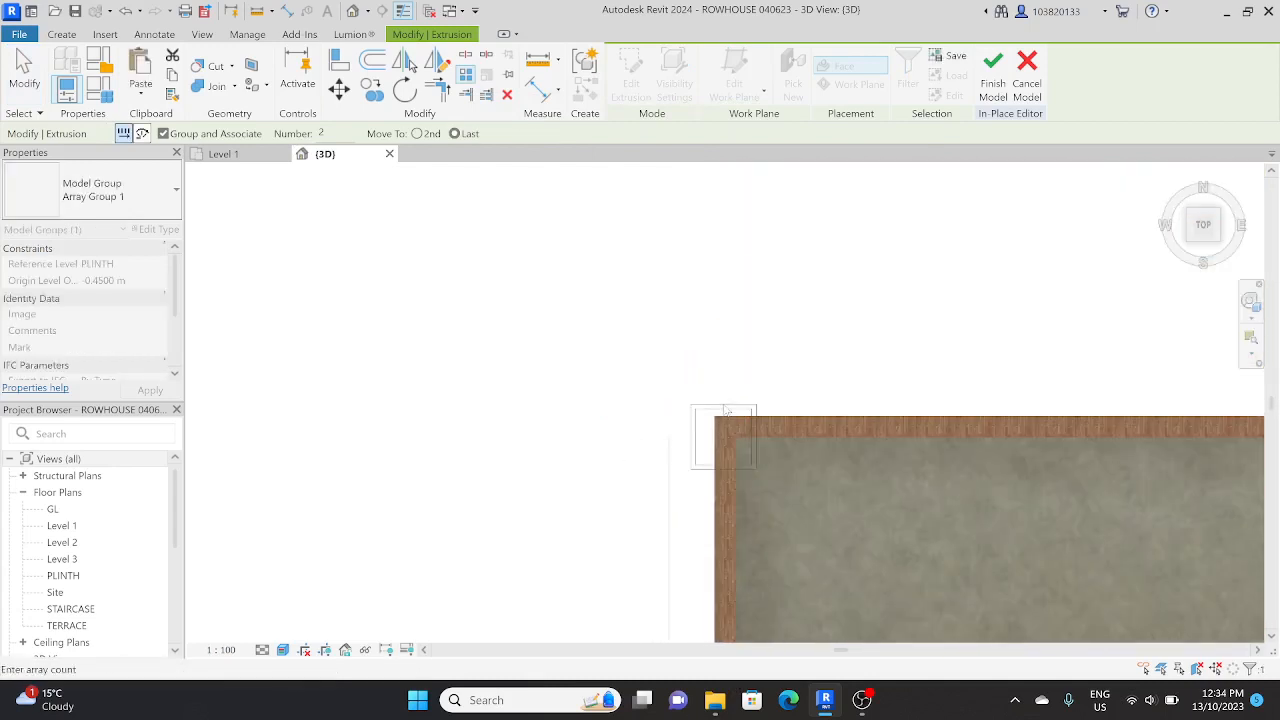
# Set the side wall's pillar array count to 5.
pyautogui.scroll(-3, 724, 400)
pyautogui.moveTo(692, 540); pyautogui.dragTo(672, 324, button='middle')
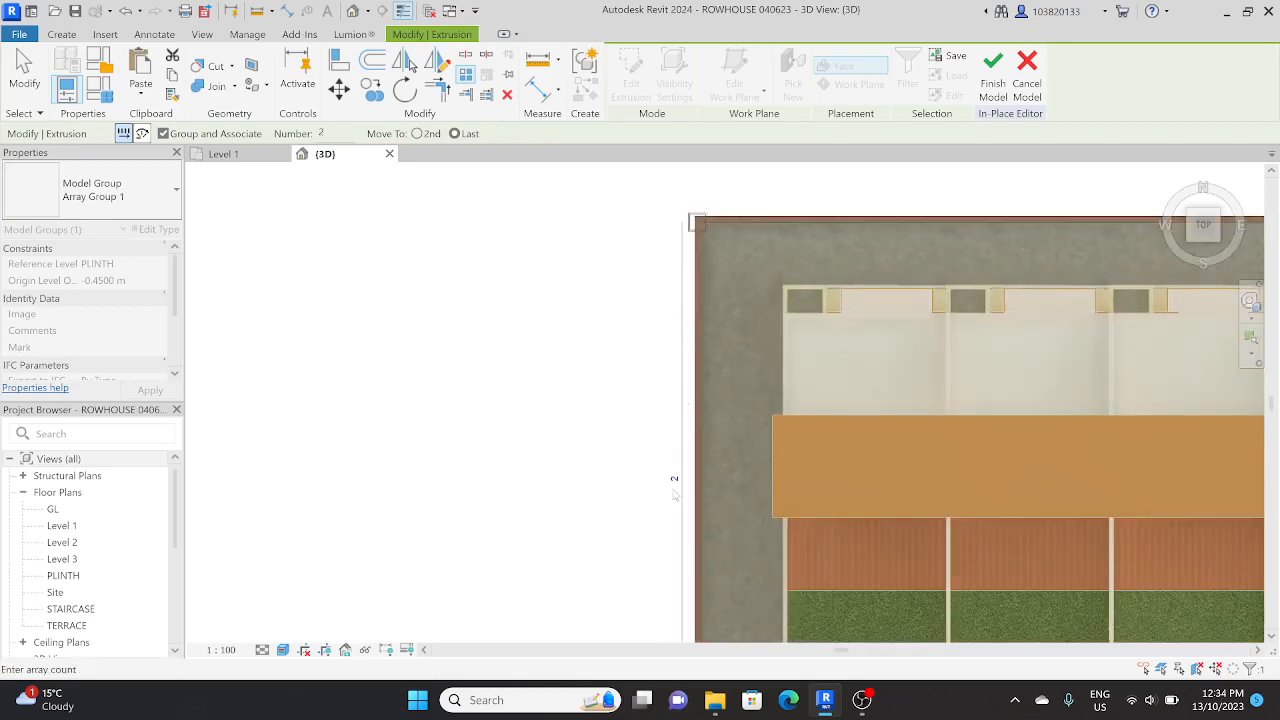
pyautogui.moveTo(676, 494); pyautogui.dragTo(670, 356, button='middle')
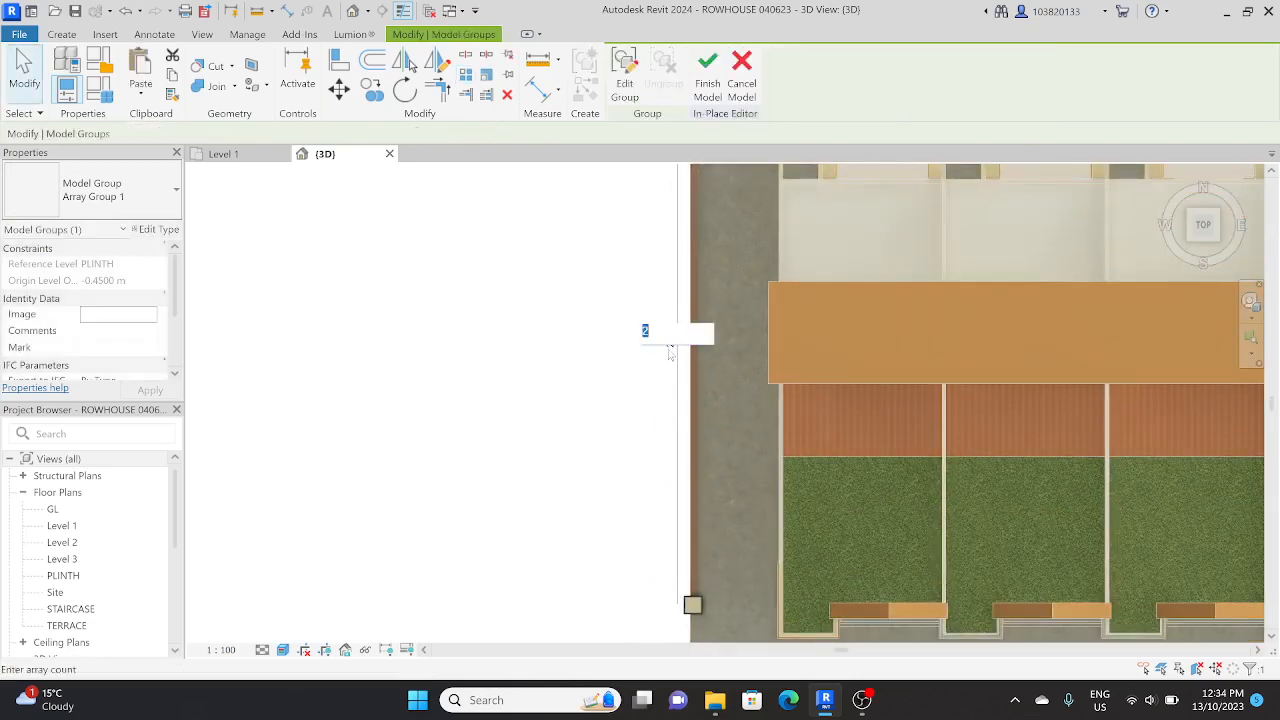
pyautogui.scroll(-2, 617, 444)
pyautogui.scroll(-2, 640, 400)
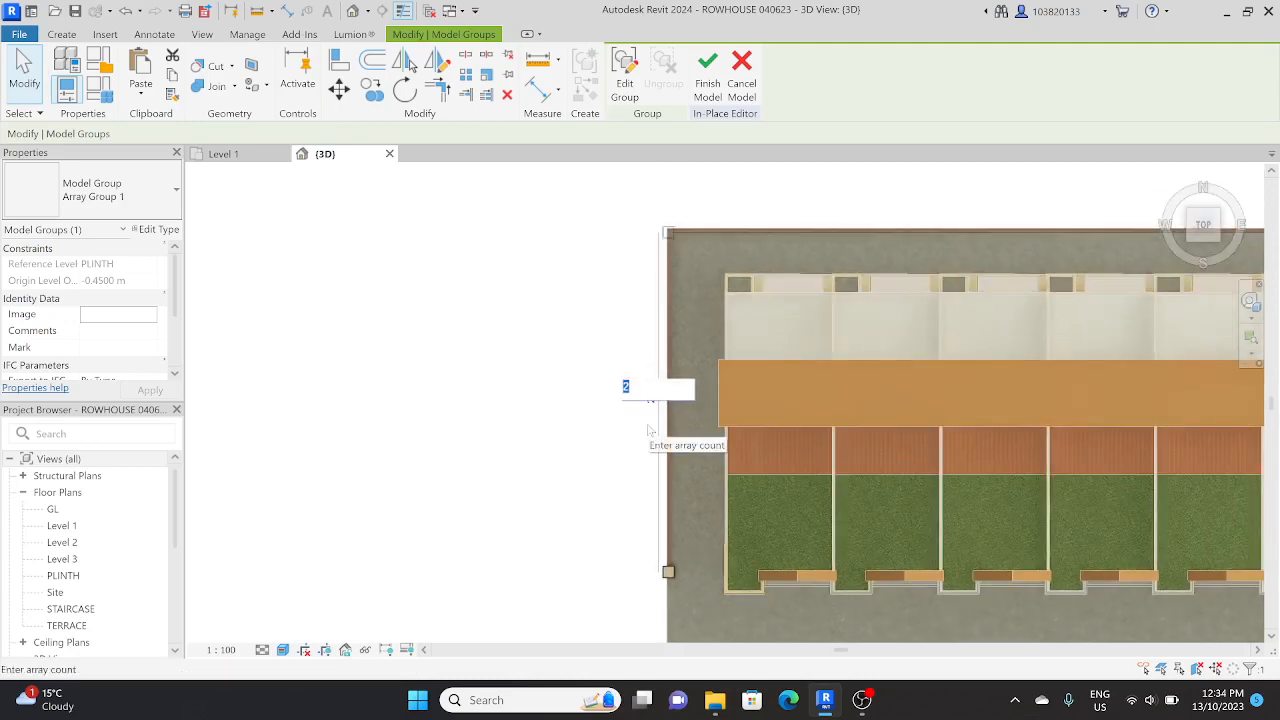
pyautogui.press('Return')
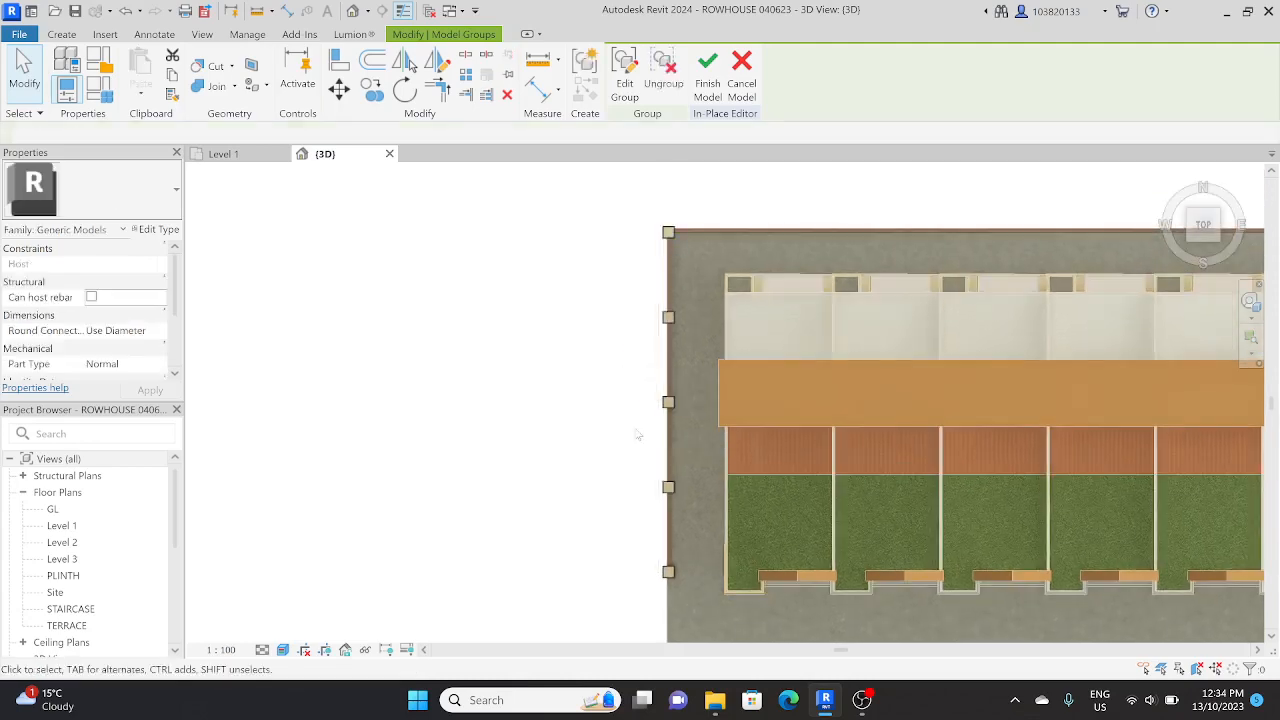
# Mirror a copy of the five side-wall pillars onto the opposite side wall about a drawn axis through the middle of the site's width.
pyautogui.keyDown('shift'); pyautogui.moveTo(615, 483); pyautogui.dragTo(683, 218, button='middle'); pyautogui.keyUp('shift')
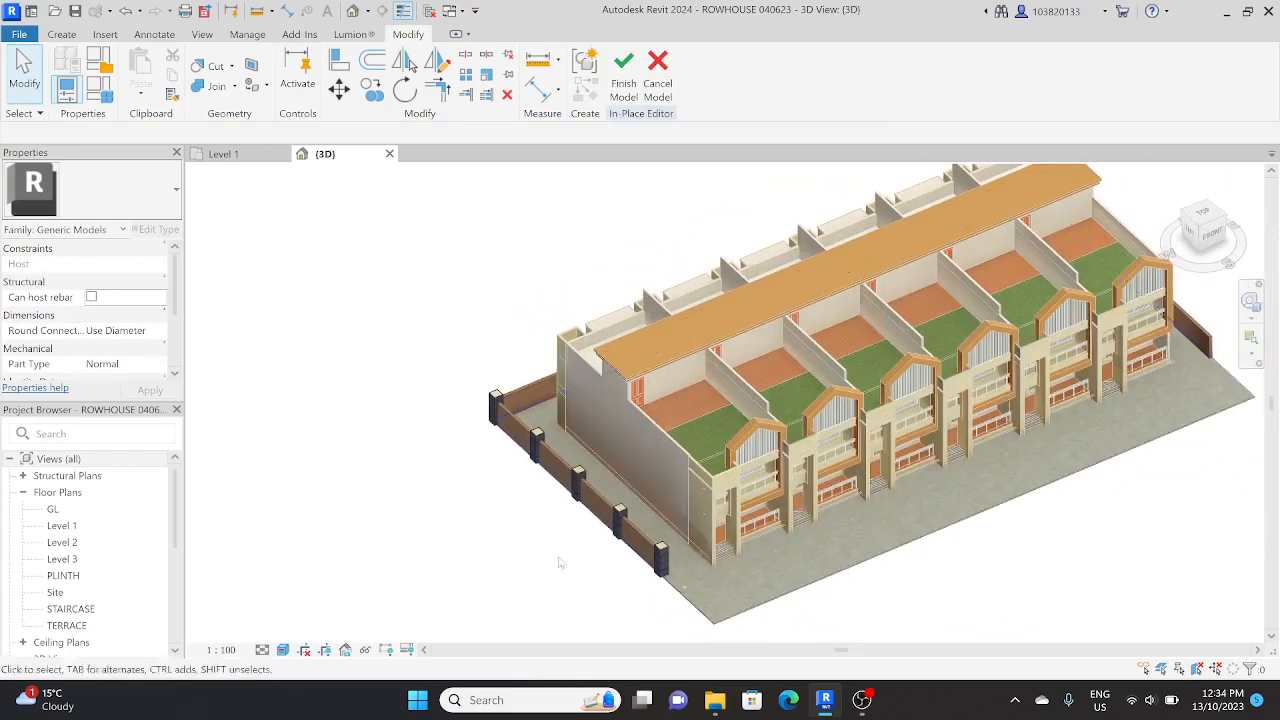
pyautogui.click(1205, 220)
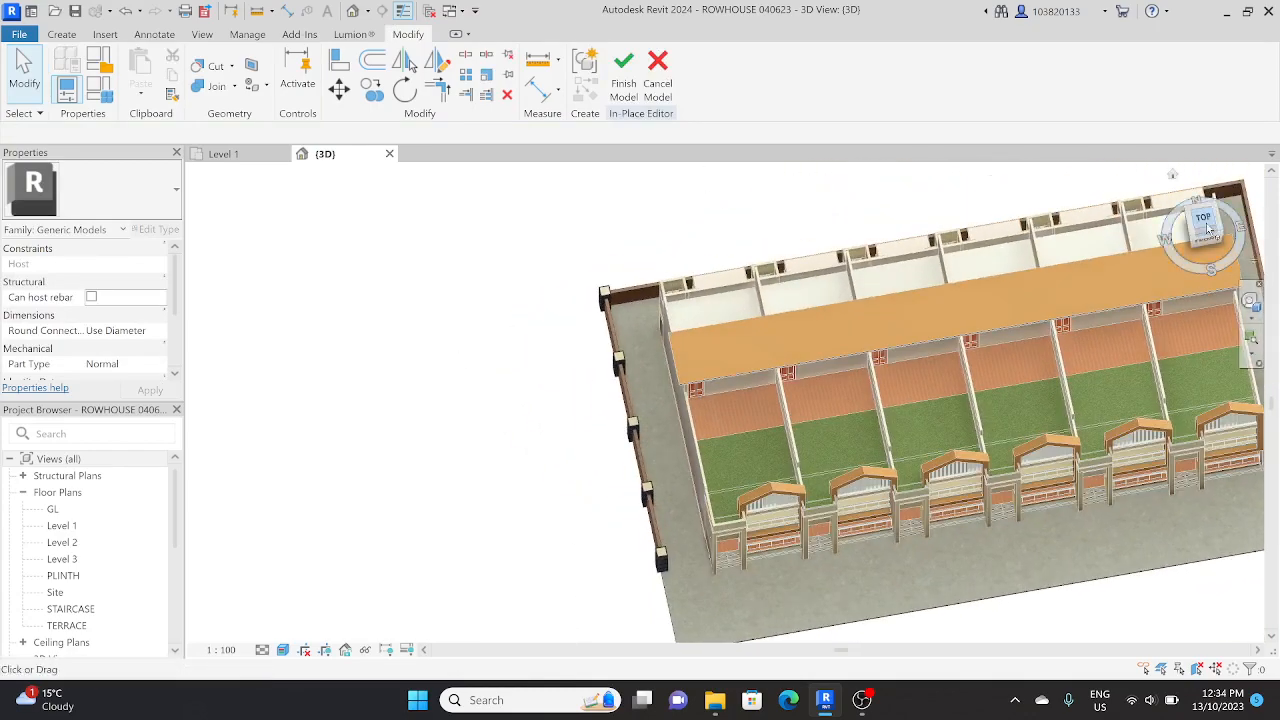
pyautogui.scroll(2, 486, 400)
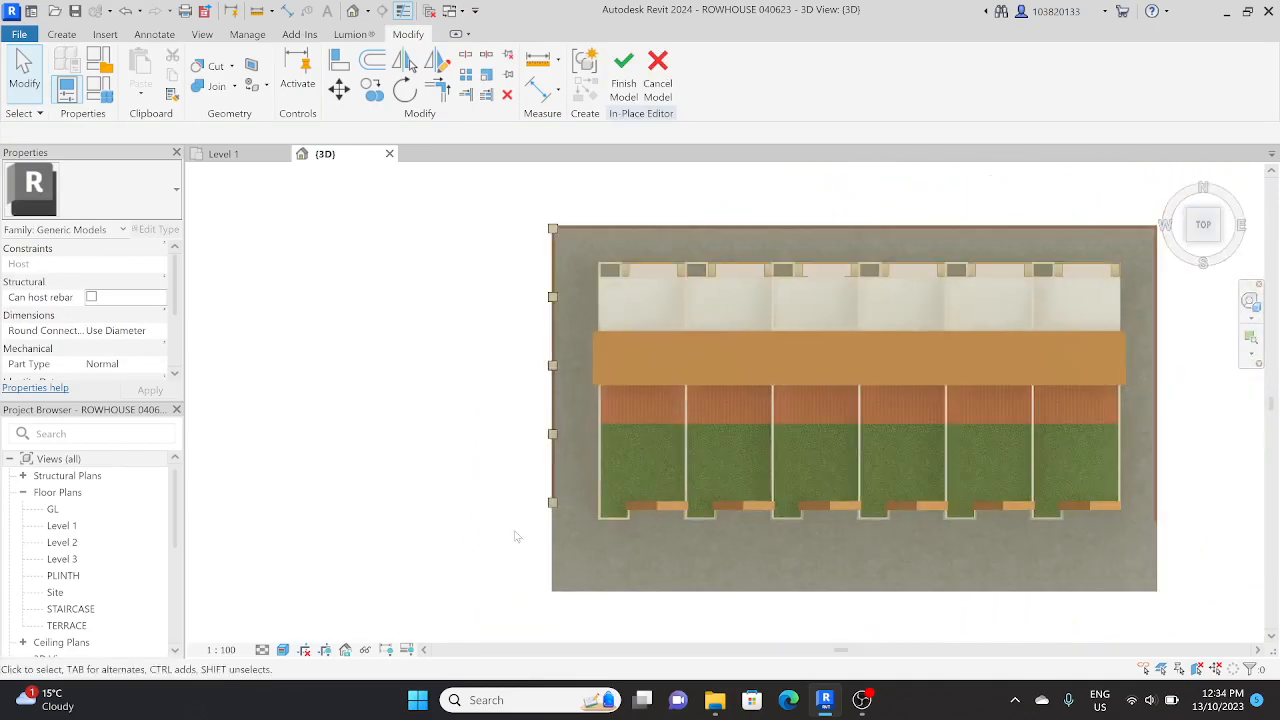
pyautogui.moveTo(589, 251); pyautogui.dragTo(580, 206)
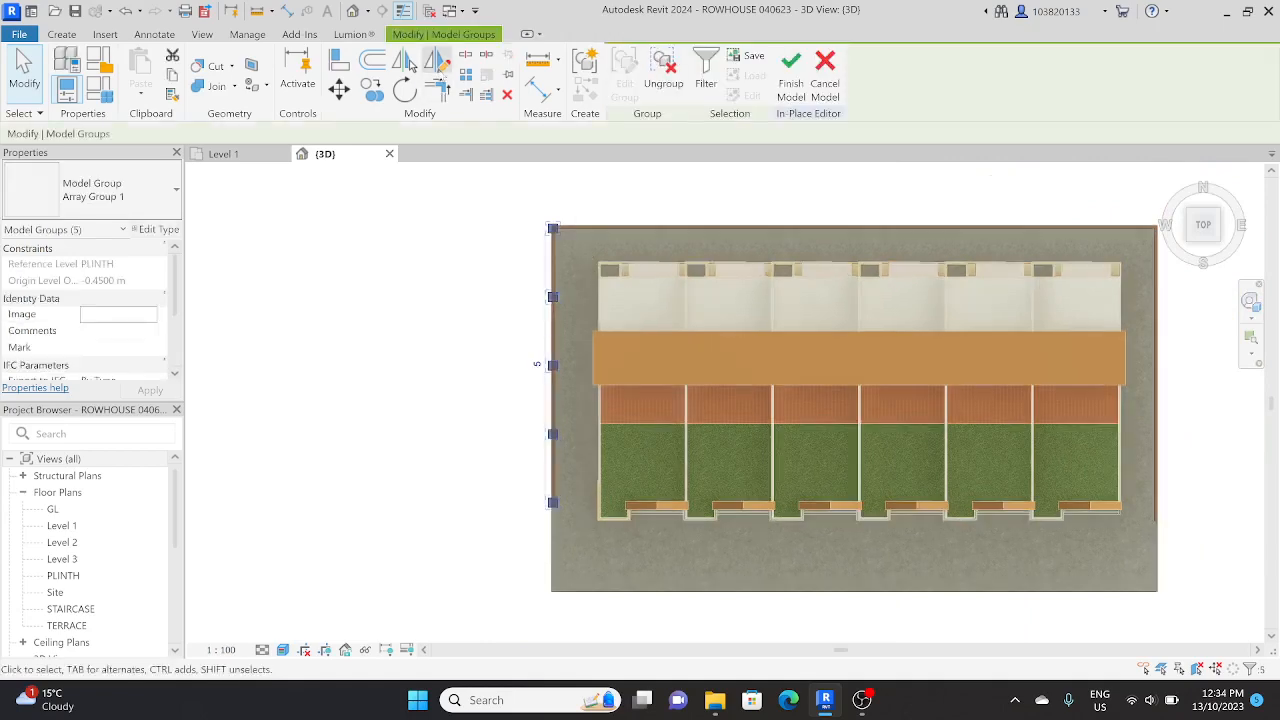
pyautogui.click(437, 60)
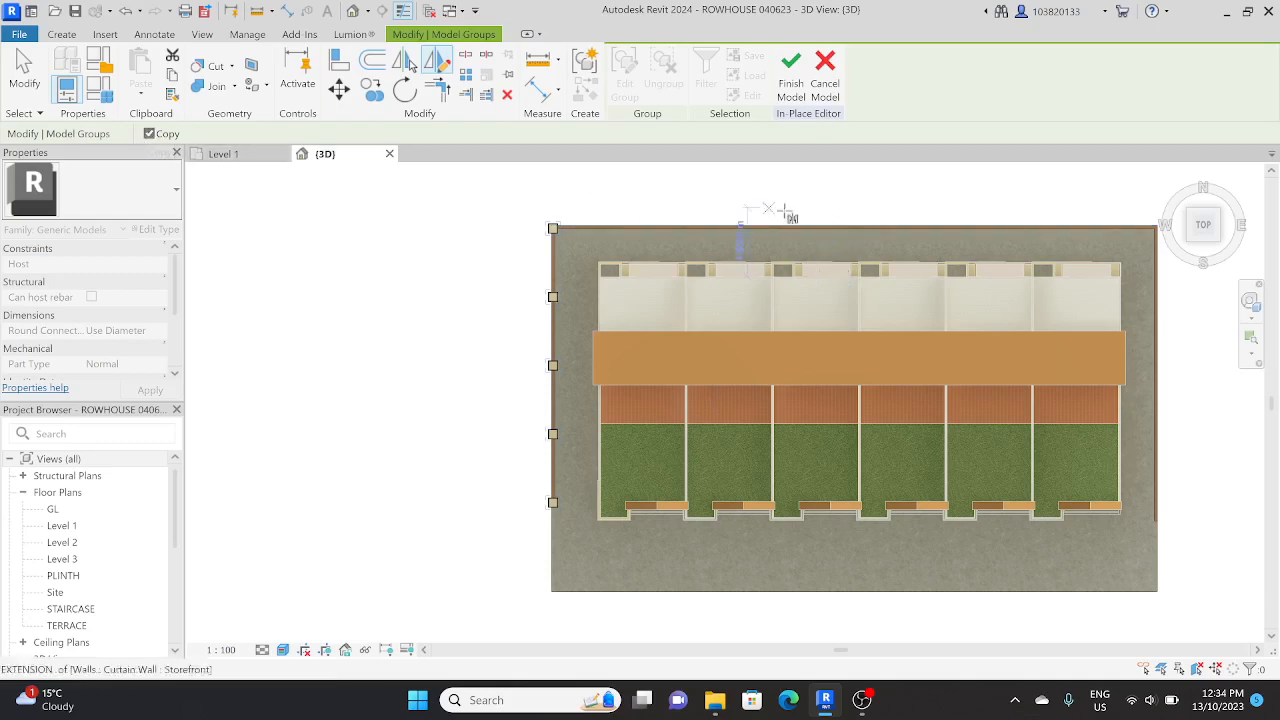
pyautogui.click(855, 200)
pyautogui.scroll(-2, 790, 260)
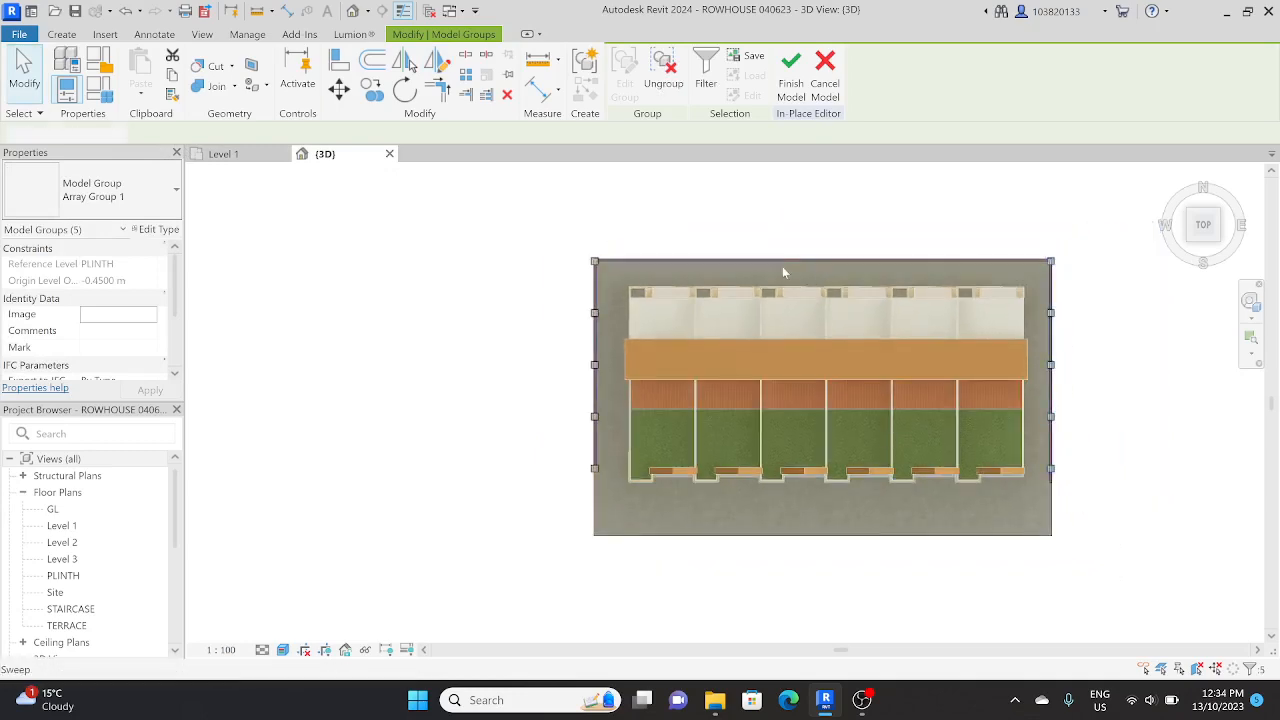
pyautogui.press('Escape')
# Delete the mirrored pillar at the rear corner of the opposite side wall.
pyautogui.scroll(1, 775, 261)
pyautogui.moveTo(775, 261); pyautogui.dragTo(671, 368, button='middle')
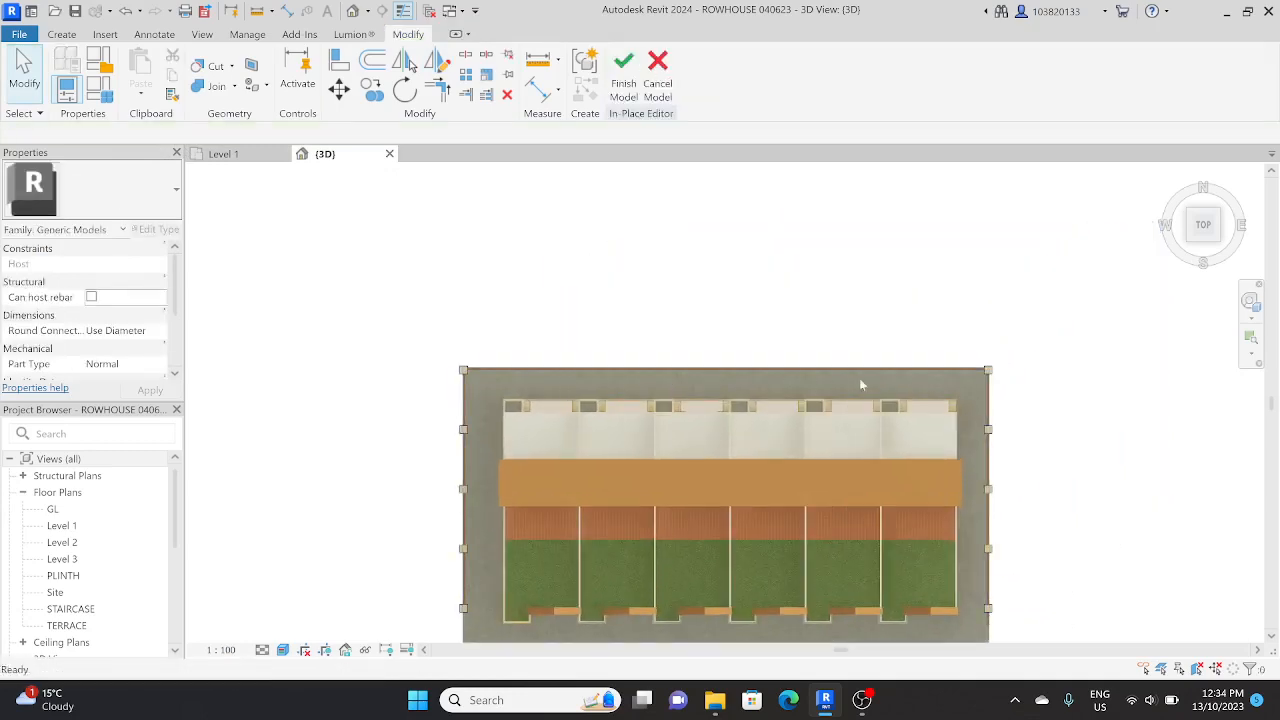
pyautogui.moveTo(958, 394); pyautogui.dragTo(1033, 350)
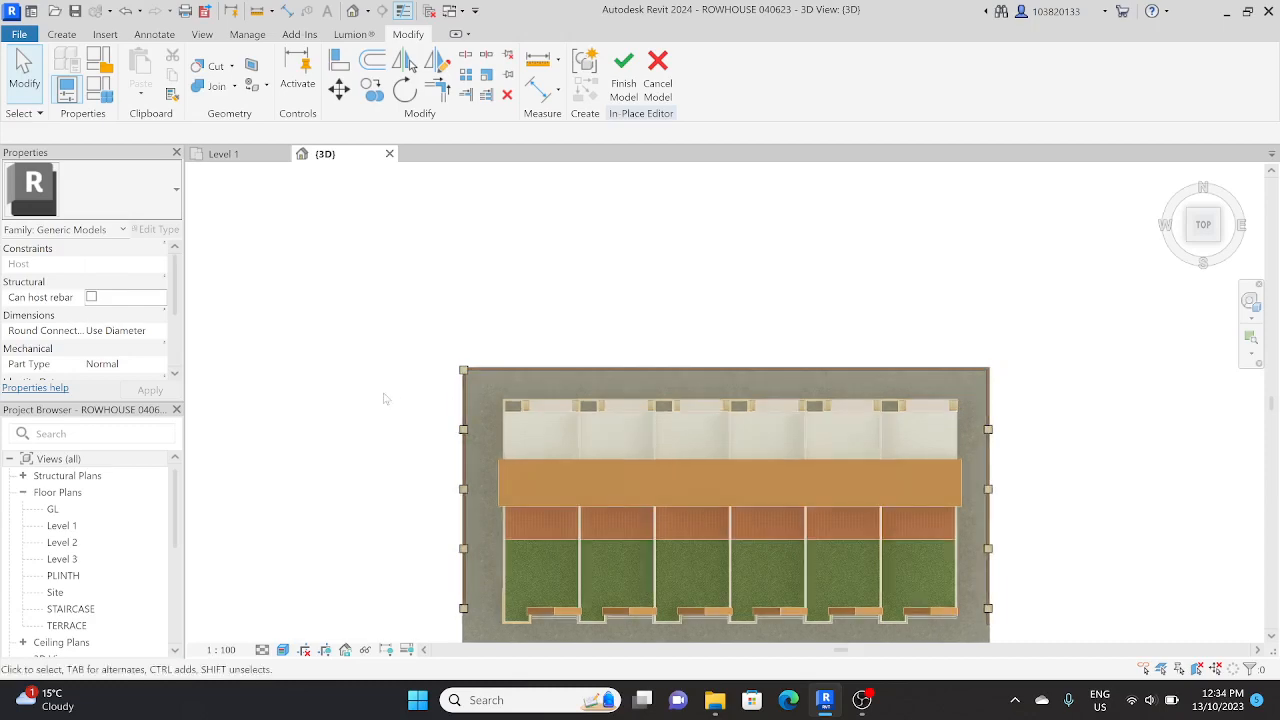
# Start a grouped linear array of the remaining rear corner pillar, using the Last option.
pyautogui.moveTo(395, 393); pyautogui.dragTo(496, 341)
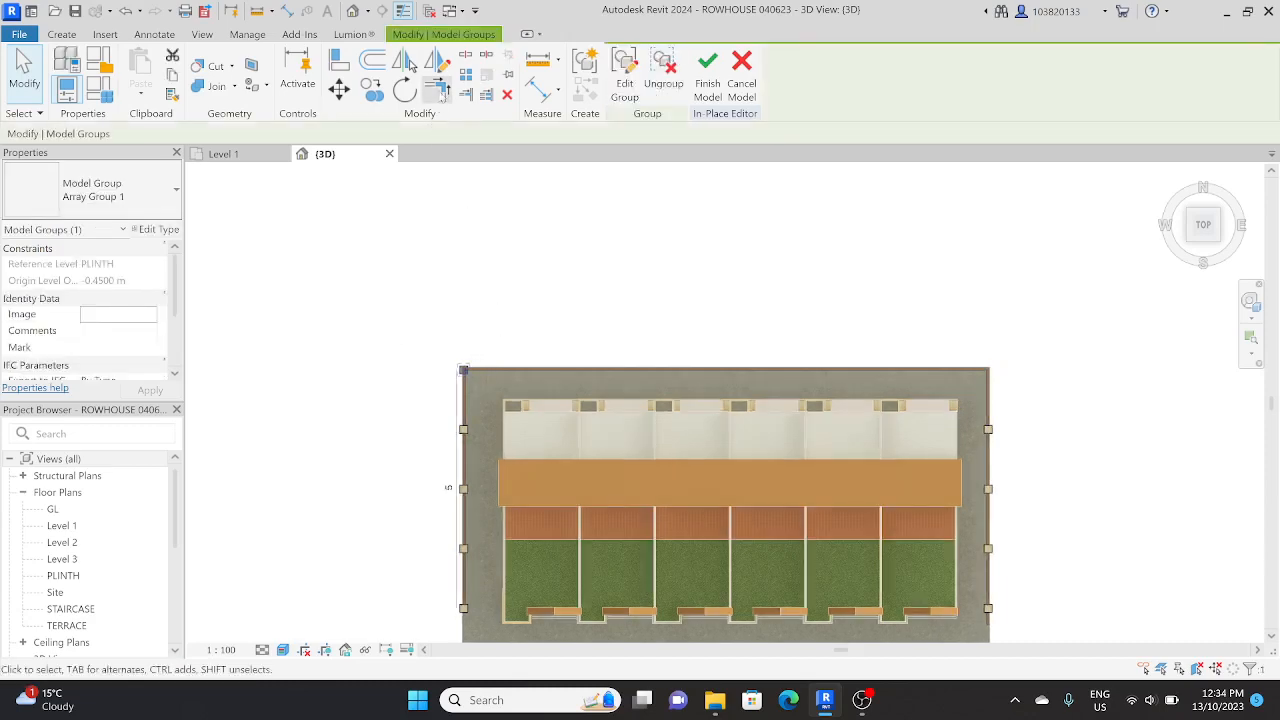
pyautogui.click(465, 74)
pyautogui.scroll(5, 455, 428)
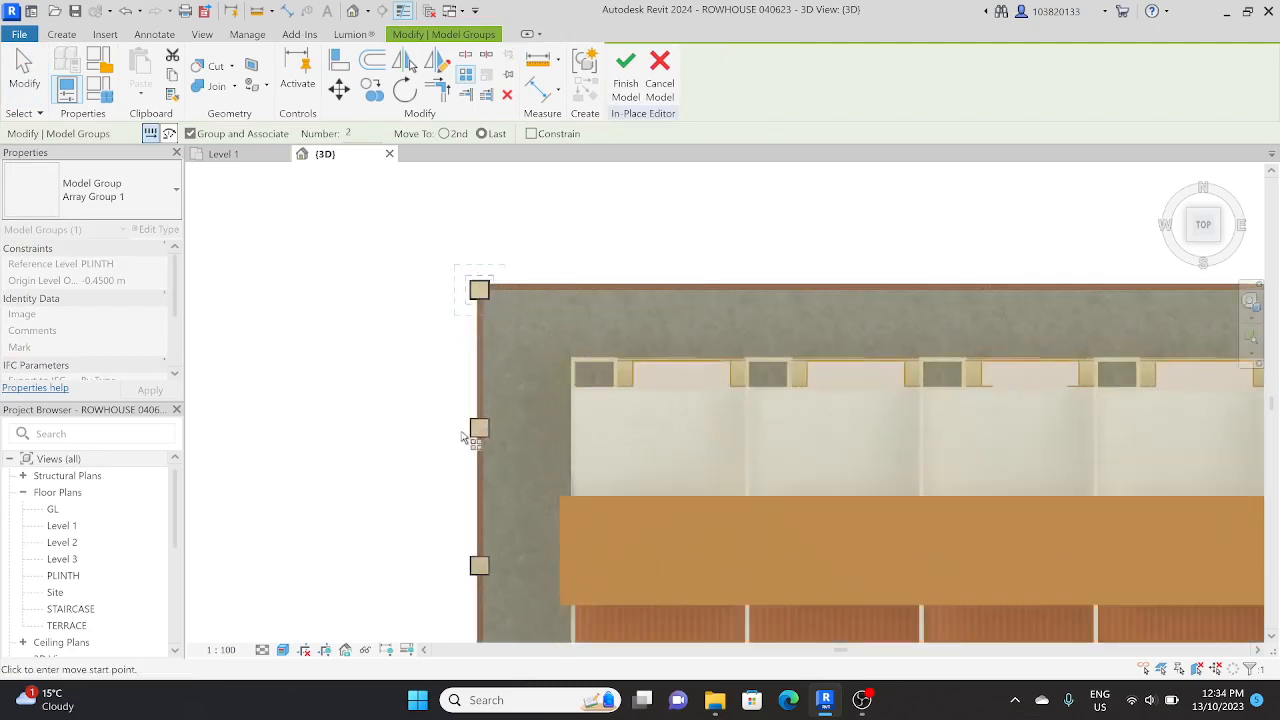
# Array the corner pillar along the rear boundary wall to the opposite corner with a count of 10.
pyautogui.scroll(2, 470, 437)
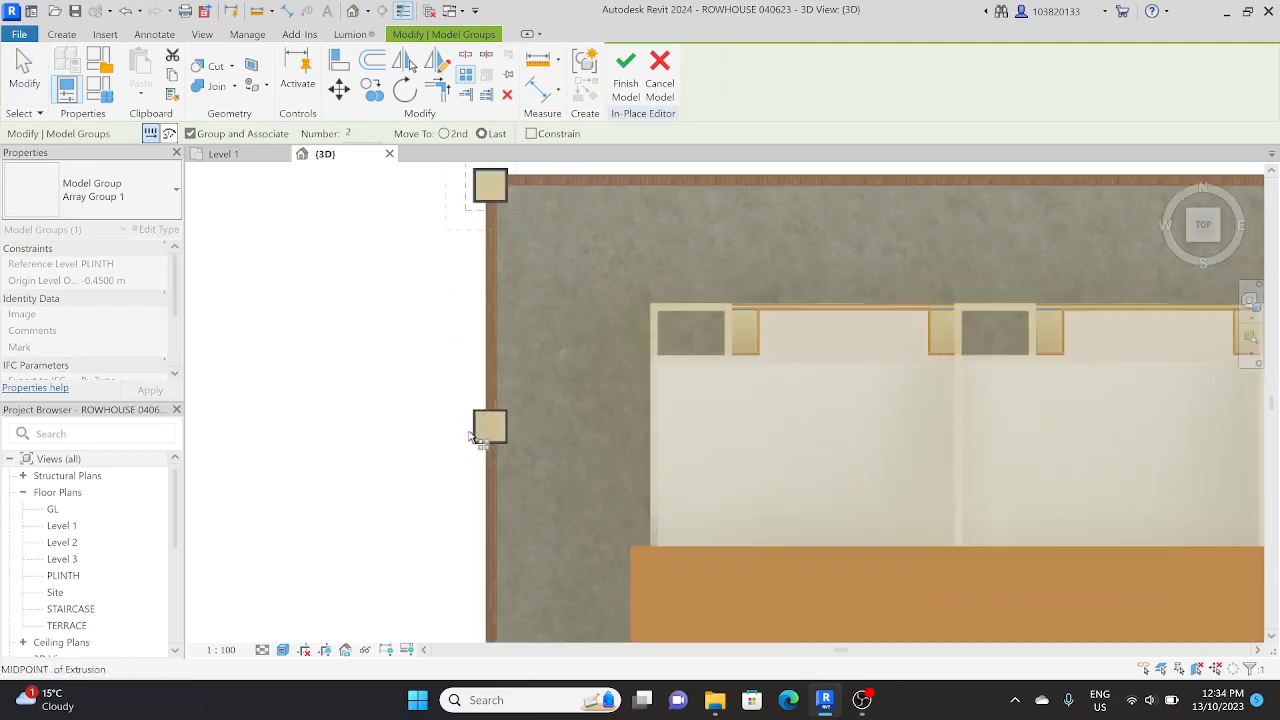
pyautogui.click(474, 430)
pyautogui.scroll(-4, 835, 448)
pyautogui.moveTo(835, 450); pyautogui.dragTo(9, 400, button='middle')
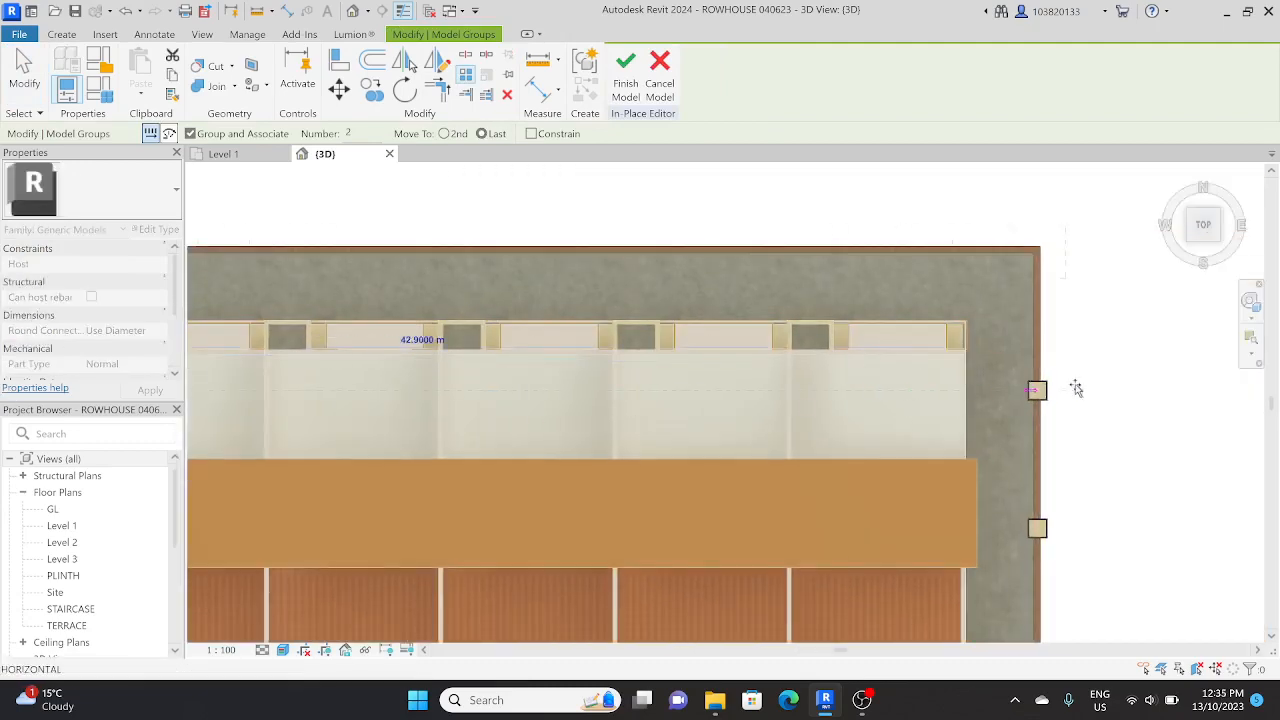
pyautogui.scroll(2, 1075, 386)
pyautogui.click(1012, 392)
pyautogui.scroll(-2, 705, 297)
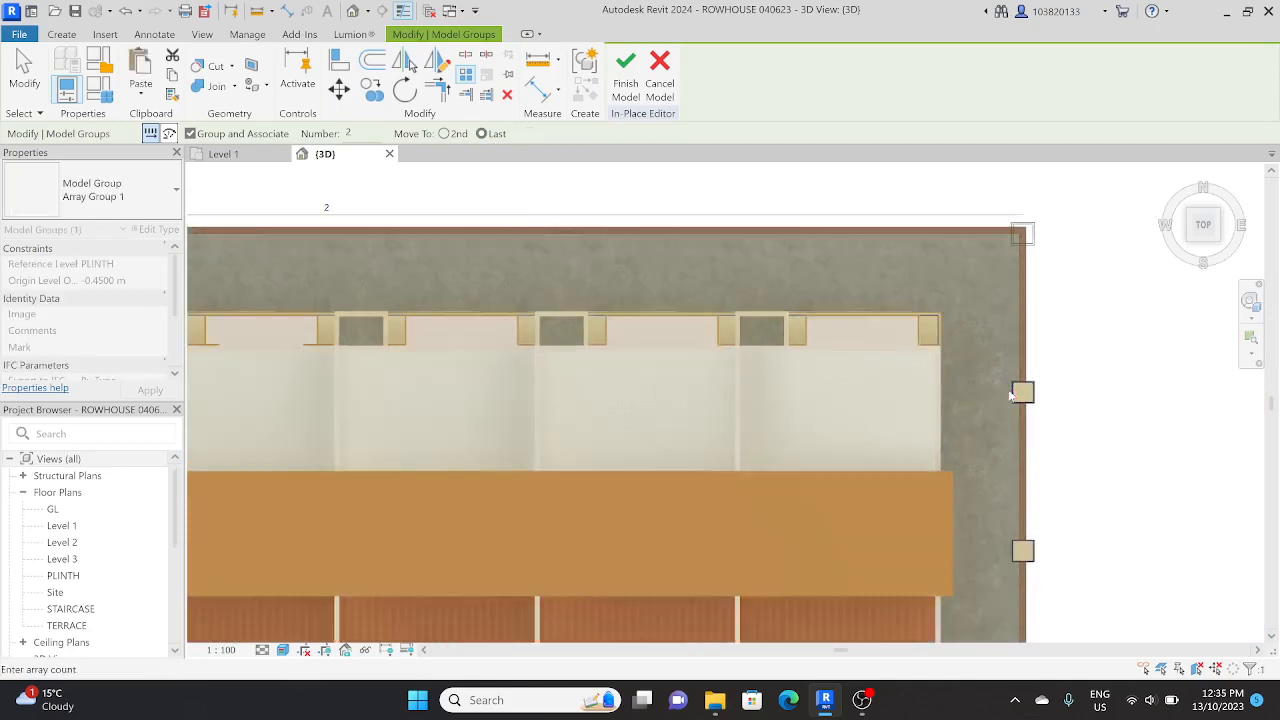
pyautogui.press('Return')
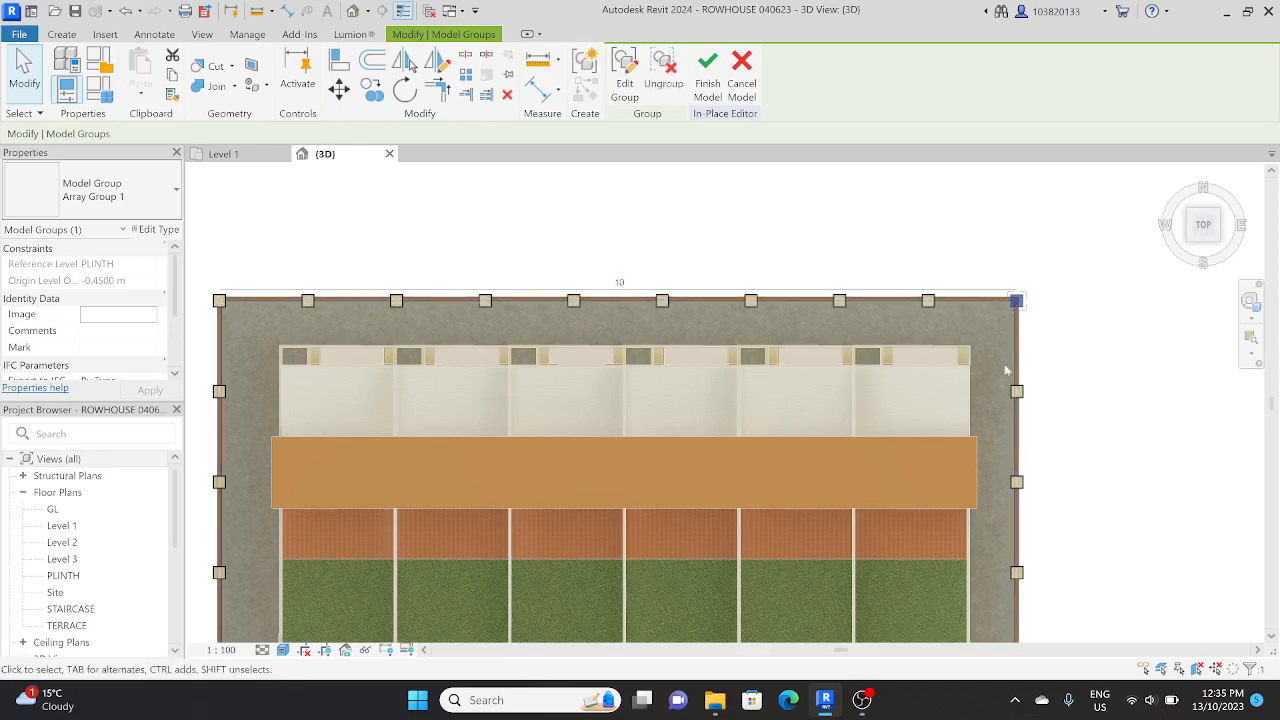
pyautogui.press('Escape')
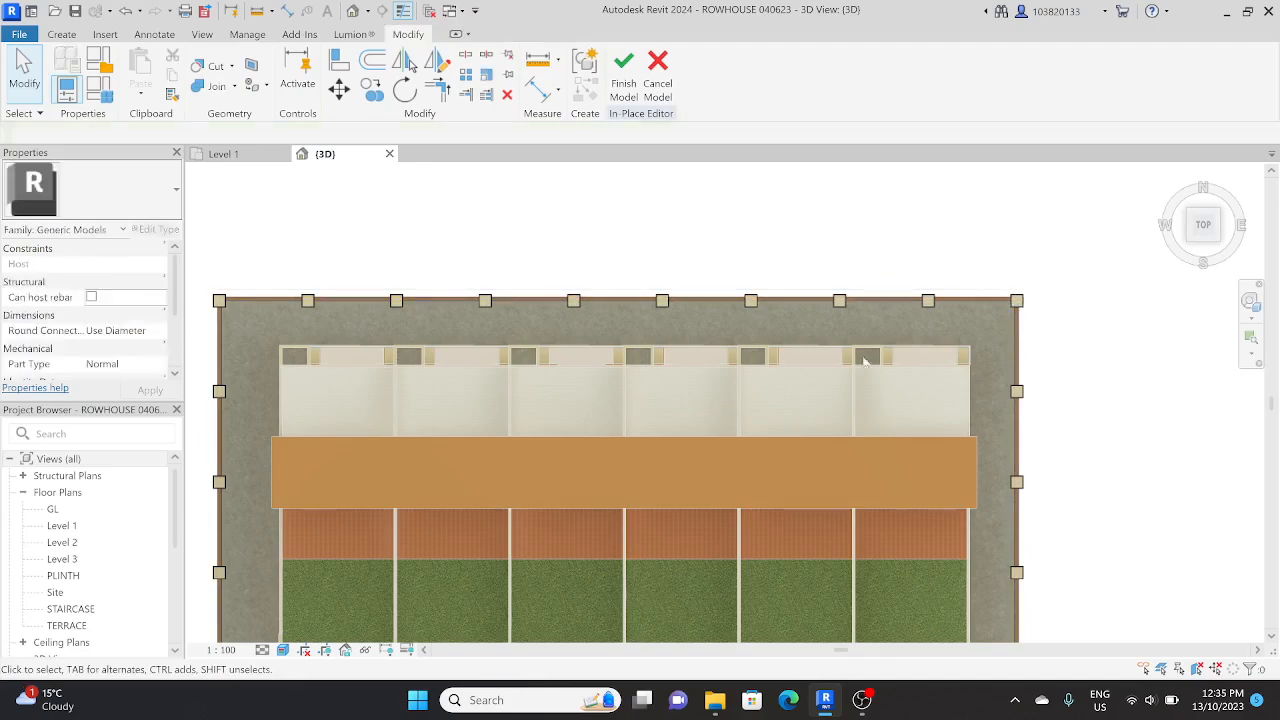
# Examine the pillars along the boundary wall from the rear, front and above.
pyautogui.scroll(-2, 688, 375)
pyautogui.keyDown('shift'); pyautogui.moveTo(688, 375); pyautogui.dragTo(512, 232, button='middle'); pyautogui.keyUp('shift')
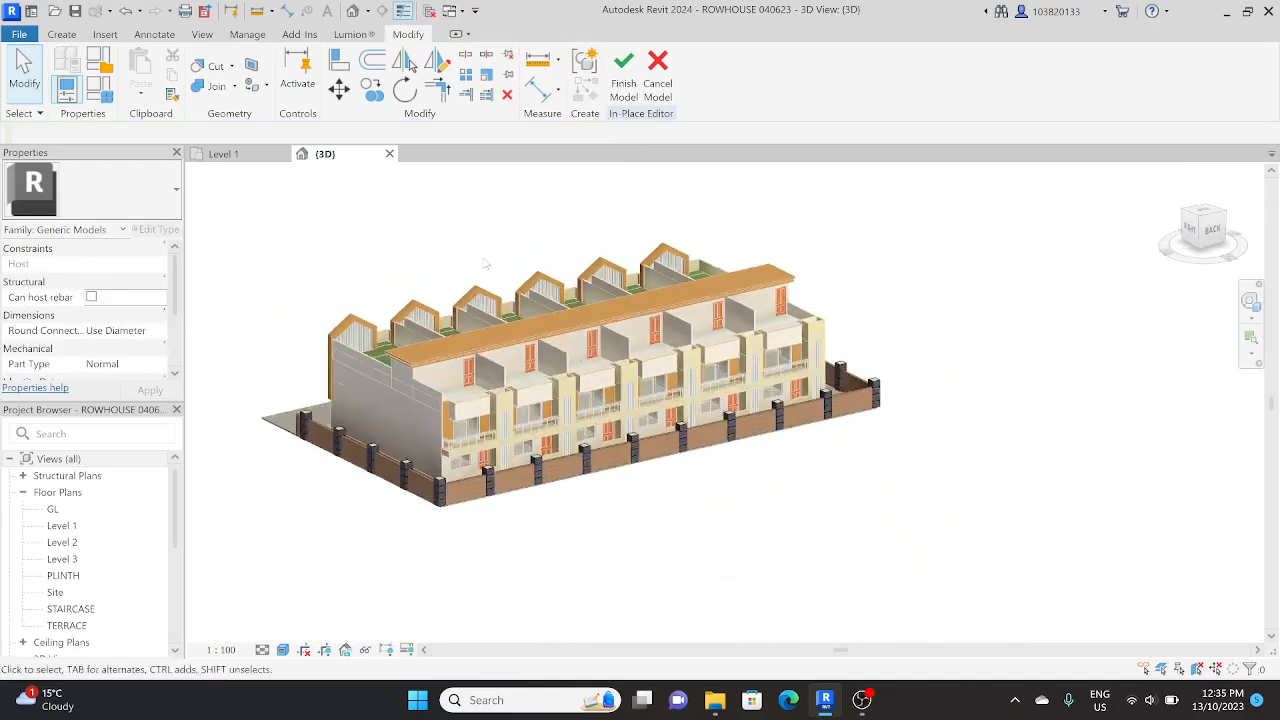
pyautogui.scroll(2, 529, 507)
pyautogui.scroll(3, 529, 507)
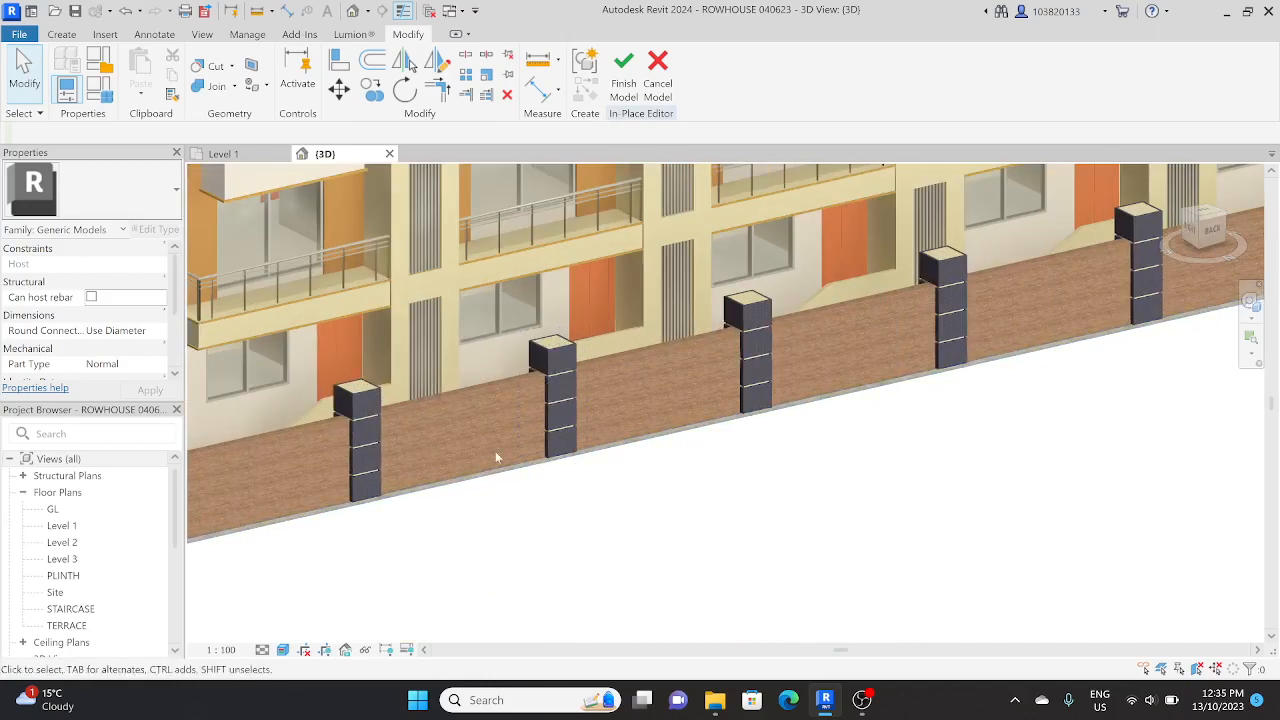
pyautogui.scroll(-3, 527, 484)
pyautogui.keyDown('shift'); pyautogui.moveTo(527, 484); pyautogui.dragTo(857, 534, button='middle'); pyautogui.keyUp('shift')
pyautogui.scroll(-3, 857, 534)
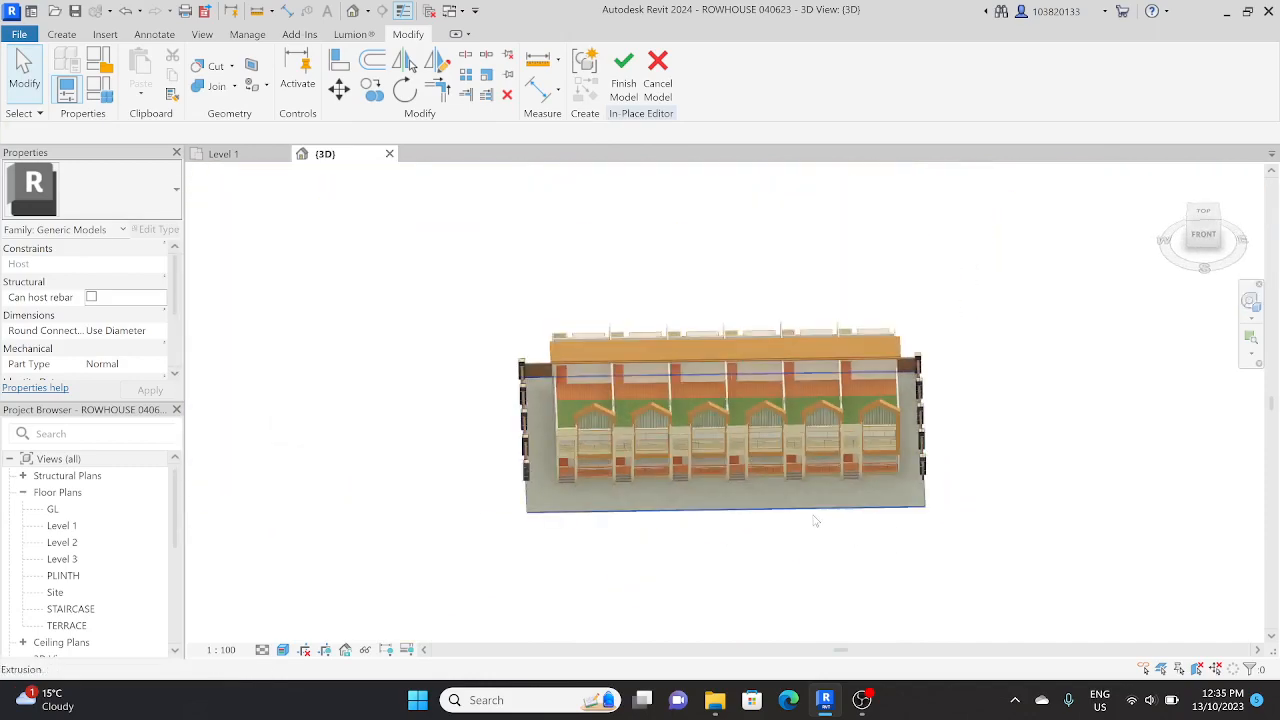
pyautogui.keyDown('shift'); pyautogui.moveTo(1023, 509); pyautogui.dragTo(1046, 630, button='middle'); pyautogui.keyUp('shift')
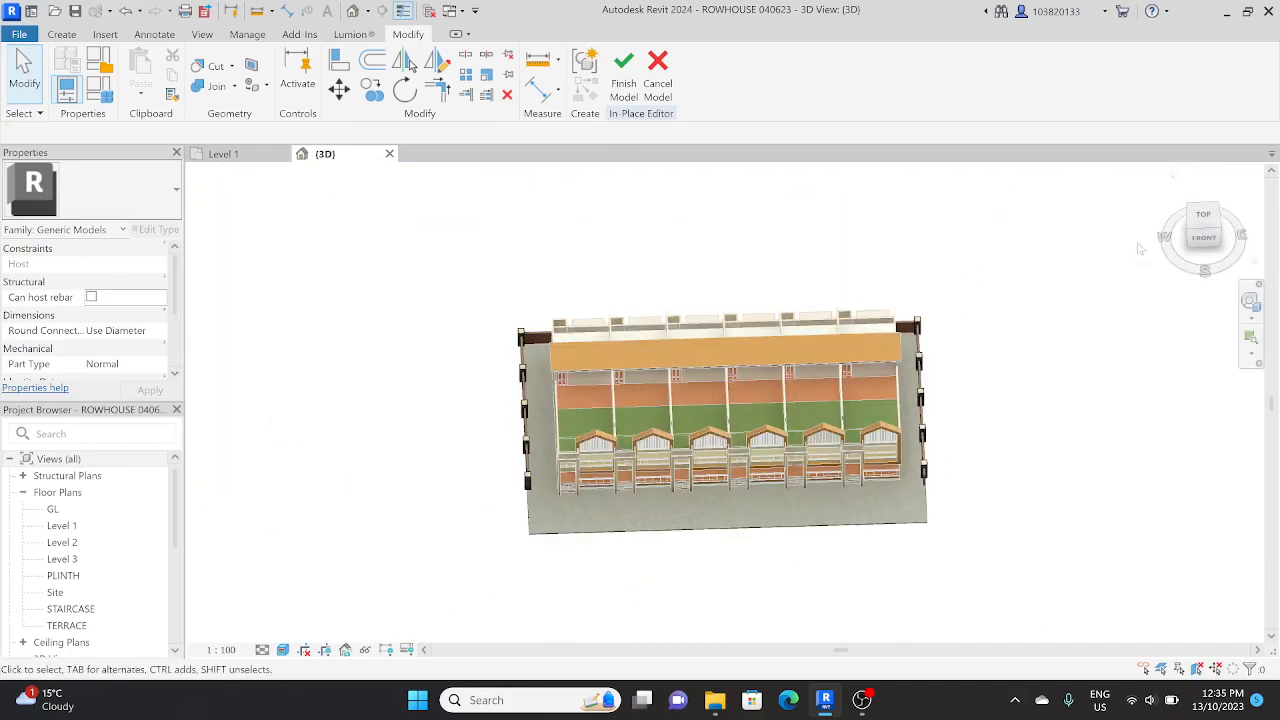
# Start a new extrusion in the in-place model with the site viewed from above.
pyautogui.click(1205, 222)
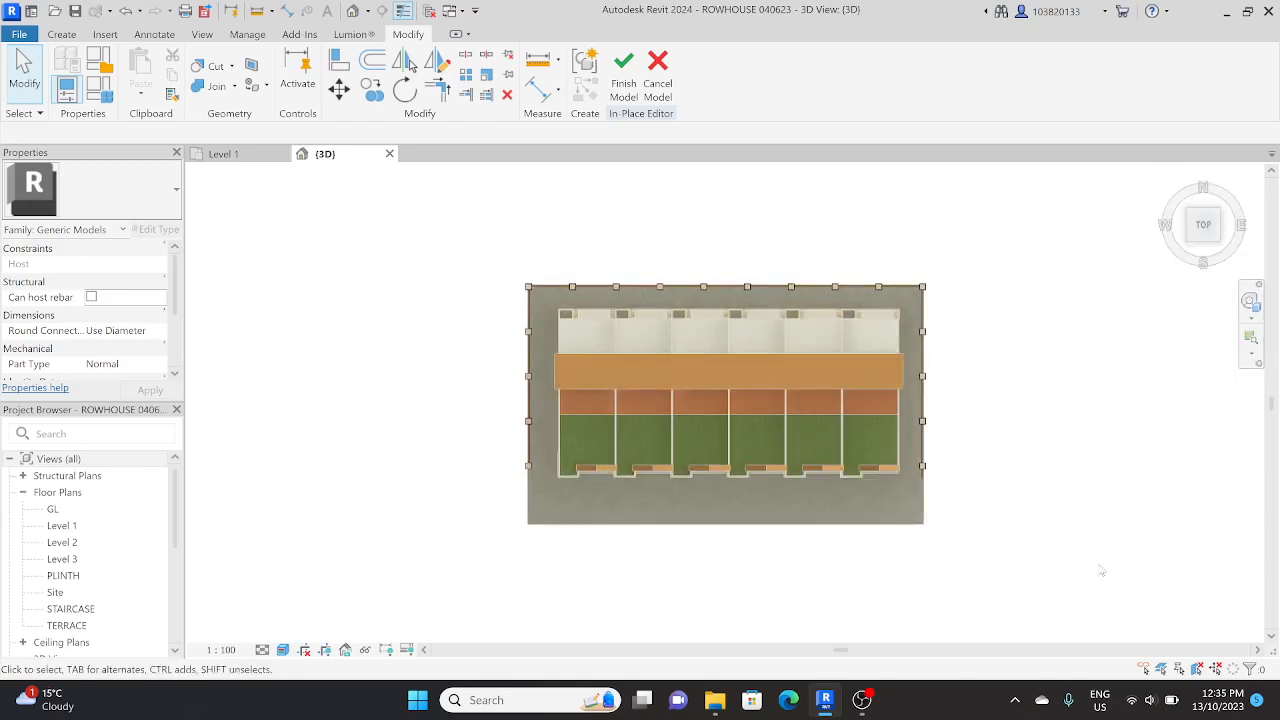
pyautogui.click(61, 34)
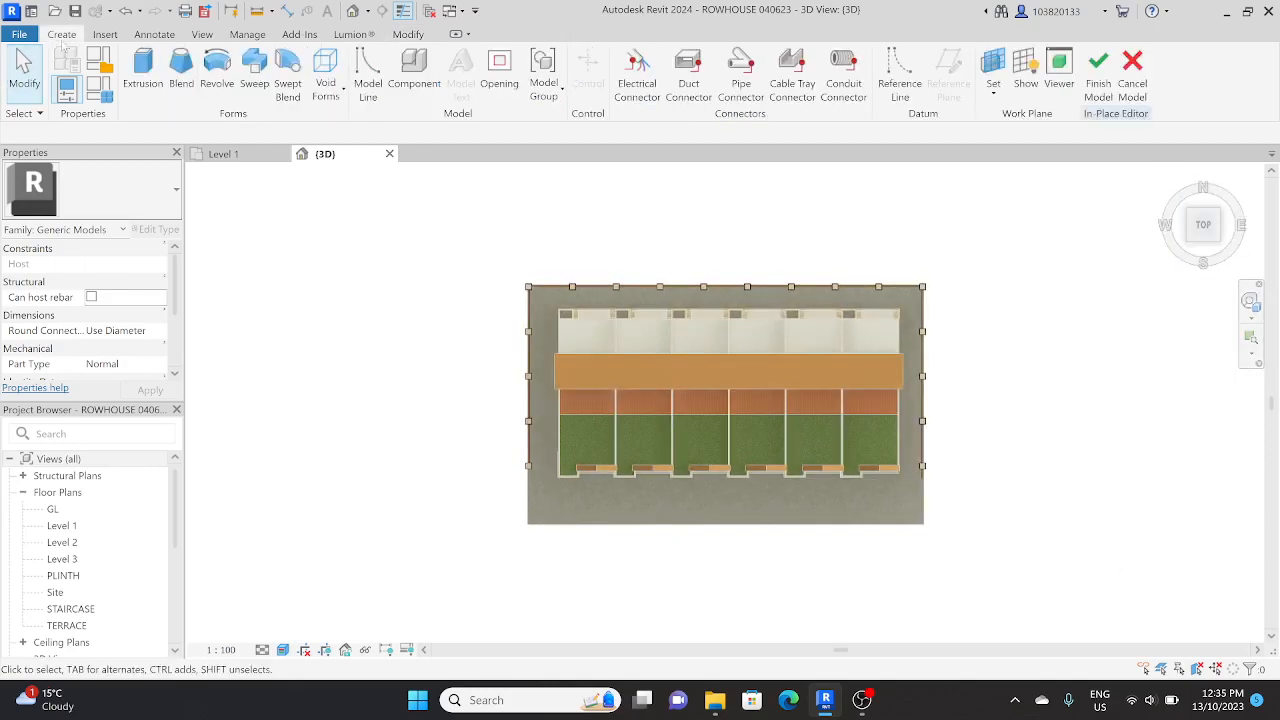
pyautogui.click(143, 62)
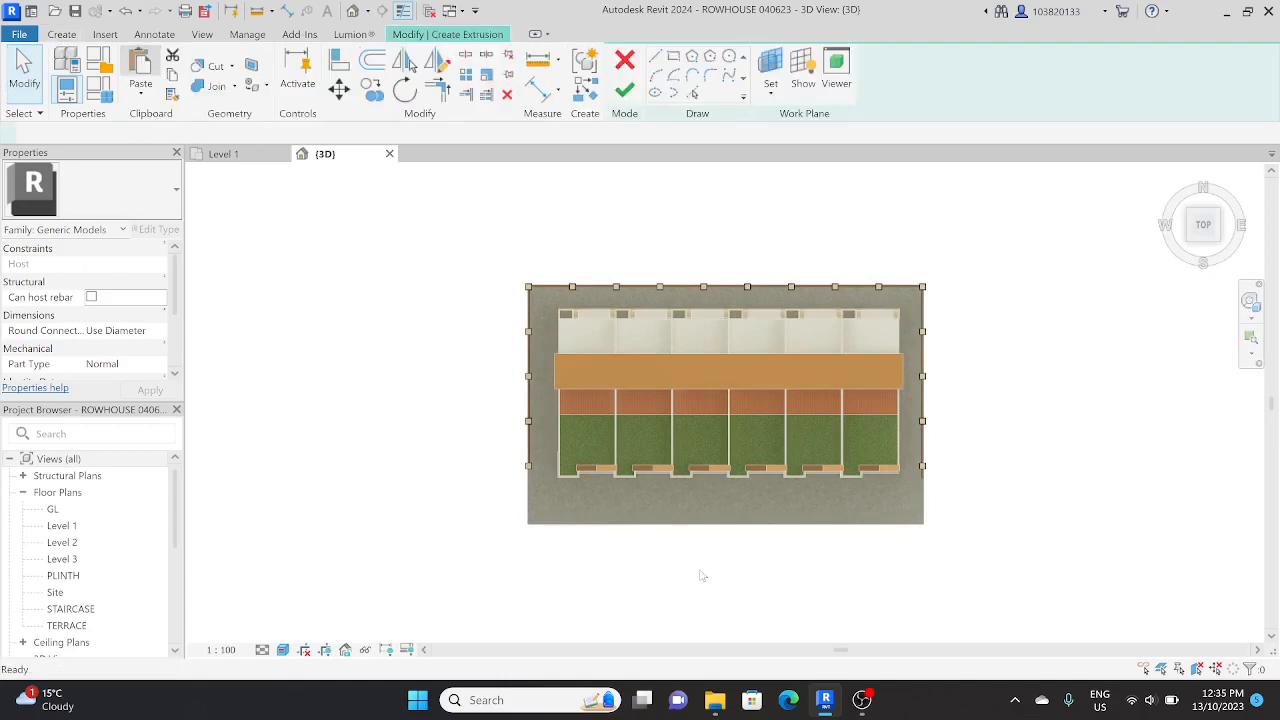
# Try to sketch a rectangle about 14 m deep along the front edge of the plot, extending past both sides.
pyautogui.scroll(-1, 654, 540)
pyautogui.moveTo(654, 540); pyautogui.dragTo(652, 484, button='middle')
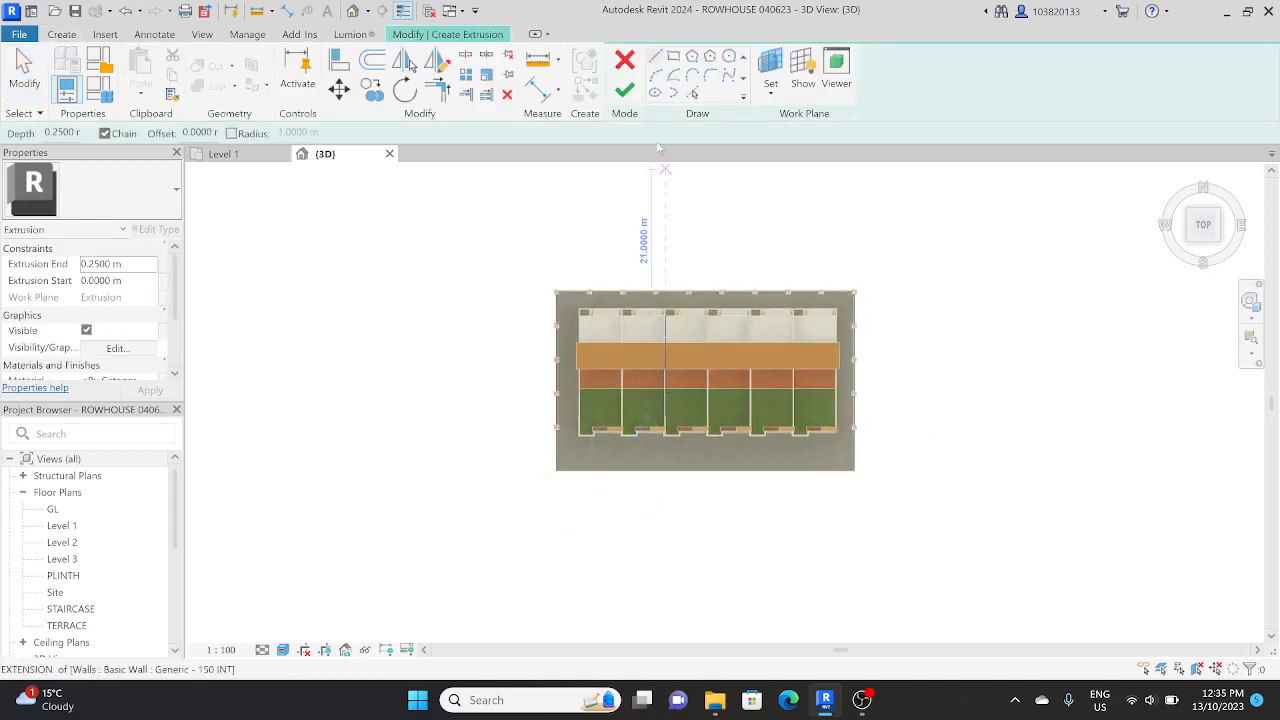
pyautogui.click(557, 471)
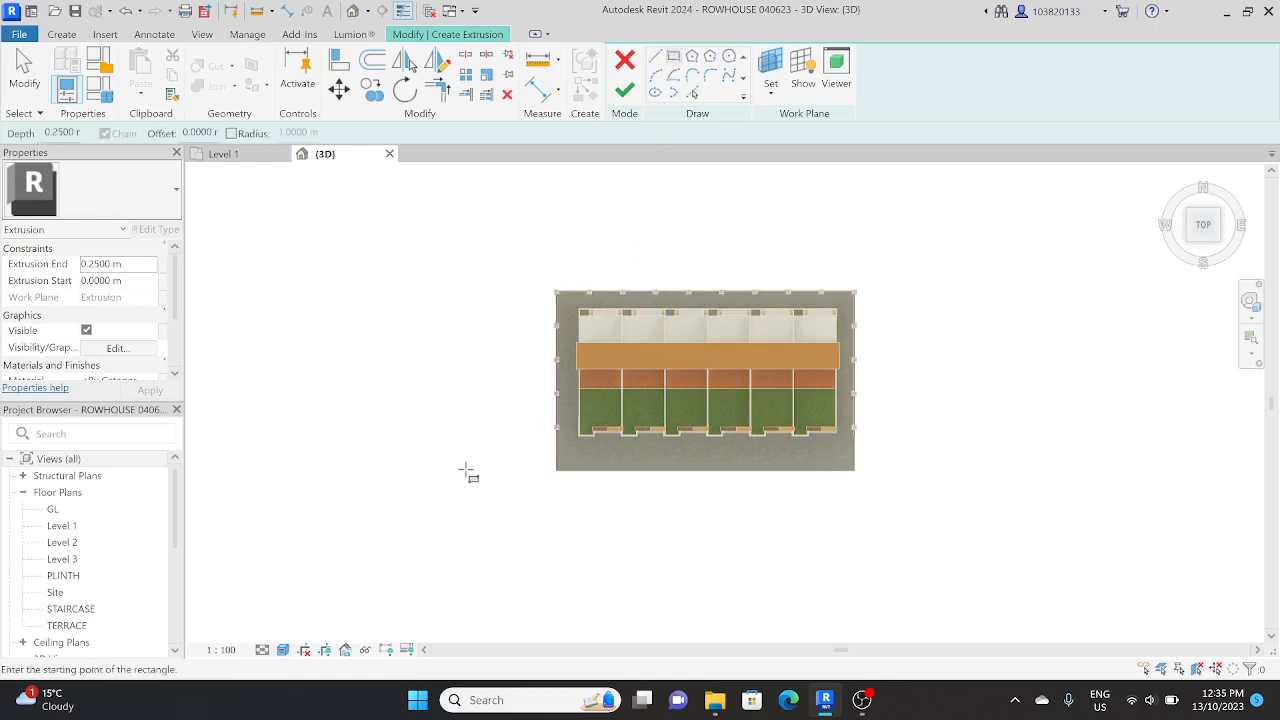
pyautogui.click(956, 566)
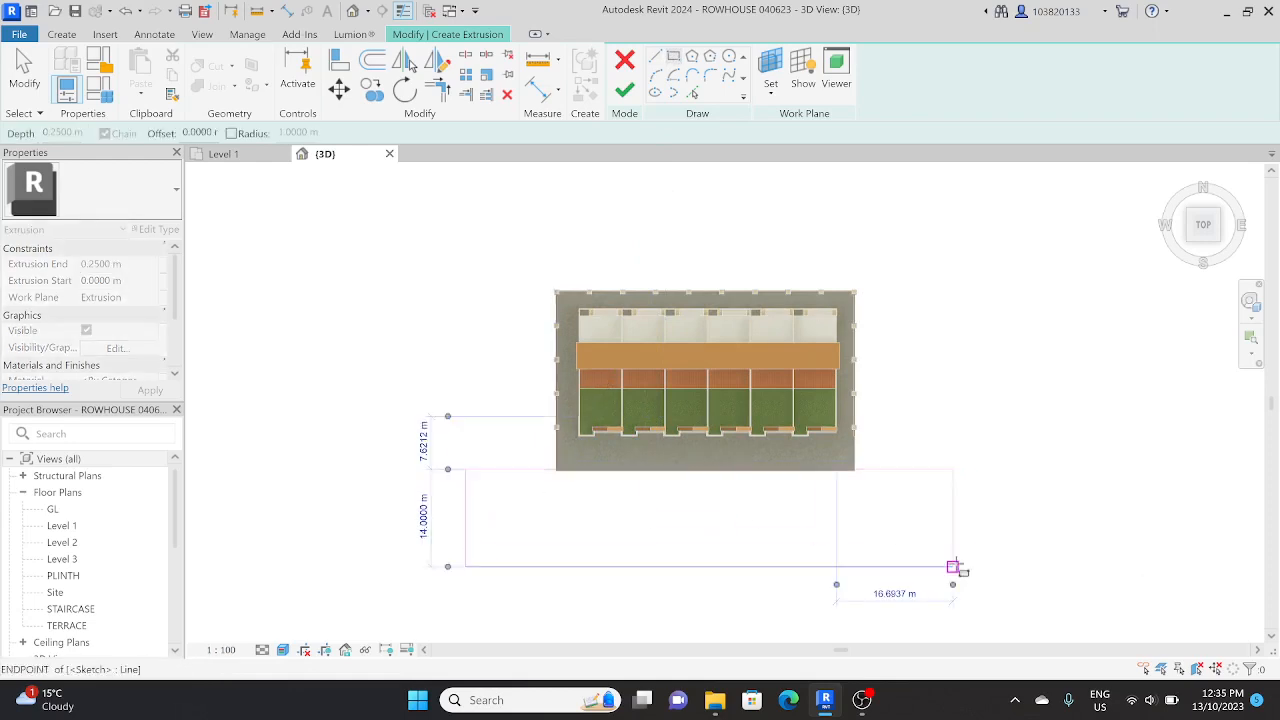
pyautogui.press('Escape')
# Examine the sketched rectangle's height against the plot slab and the boundary wall at the front corner.
pyautogui.moveTo(880, 583)
pyautogui.keyDown('shift'); pyautogui.mouseDown(button='middle')
pyautogui.moveTo(883, 488)
pyautogui.moveTo(1006, 240)
pyautogui.mouseUp(button='middle'); pyautogui.keyUp('shift')
pyautogui.scroll(3, 682, 508)
pyautogui.scroll(2, 634, 448)
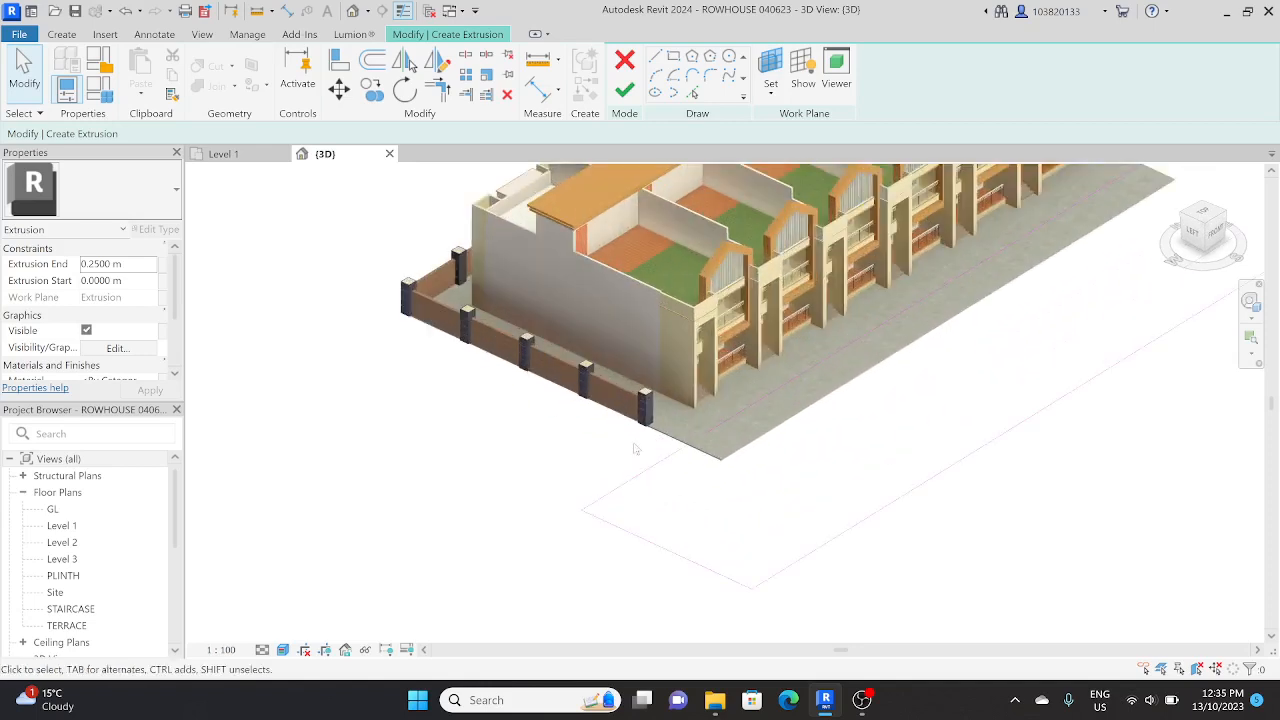
pyautogui.keyDown('shift'); pyautogui.moveTo(679, 478); pyautogui.dragTo(660, 375, button='middle'); pyautogui.keyUp('shift')
pyautogui.scroll(4, 617, 322)
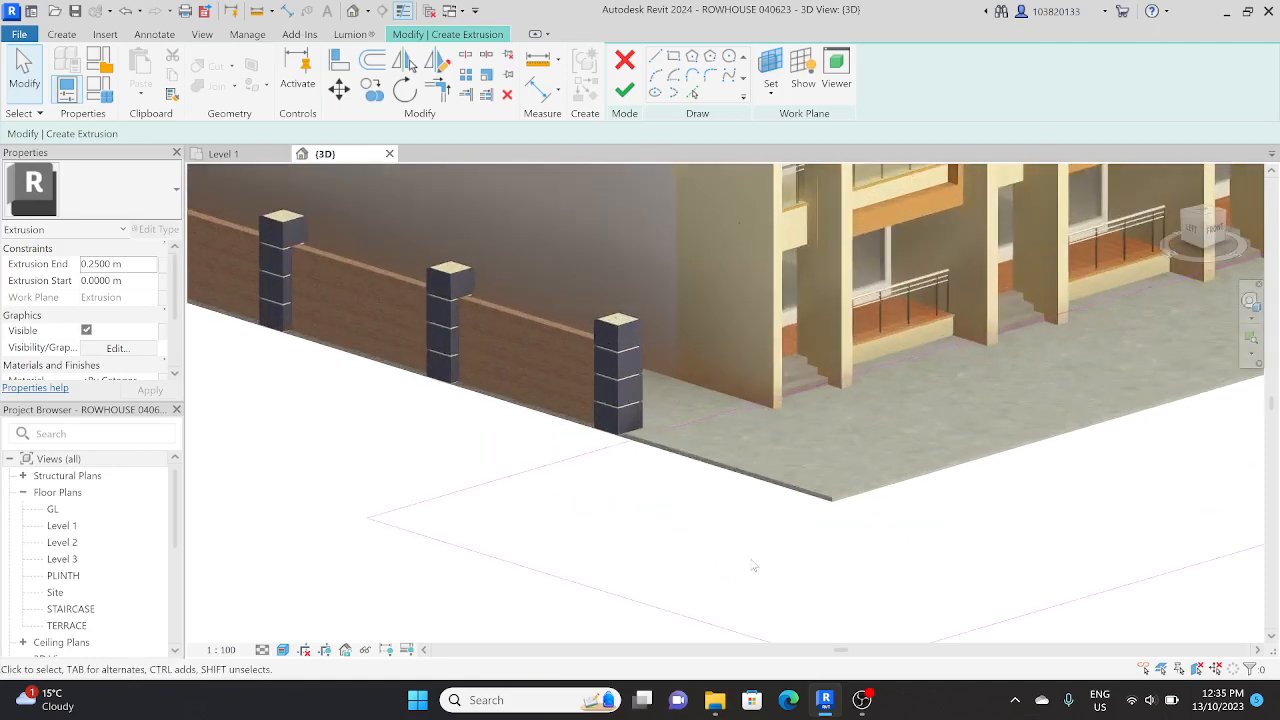
pyautogui.scroll(-5, 710, 560)
pyautogui.scroll(2, 711, 531)
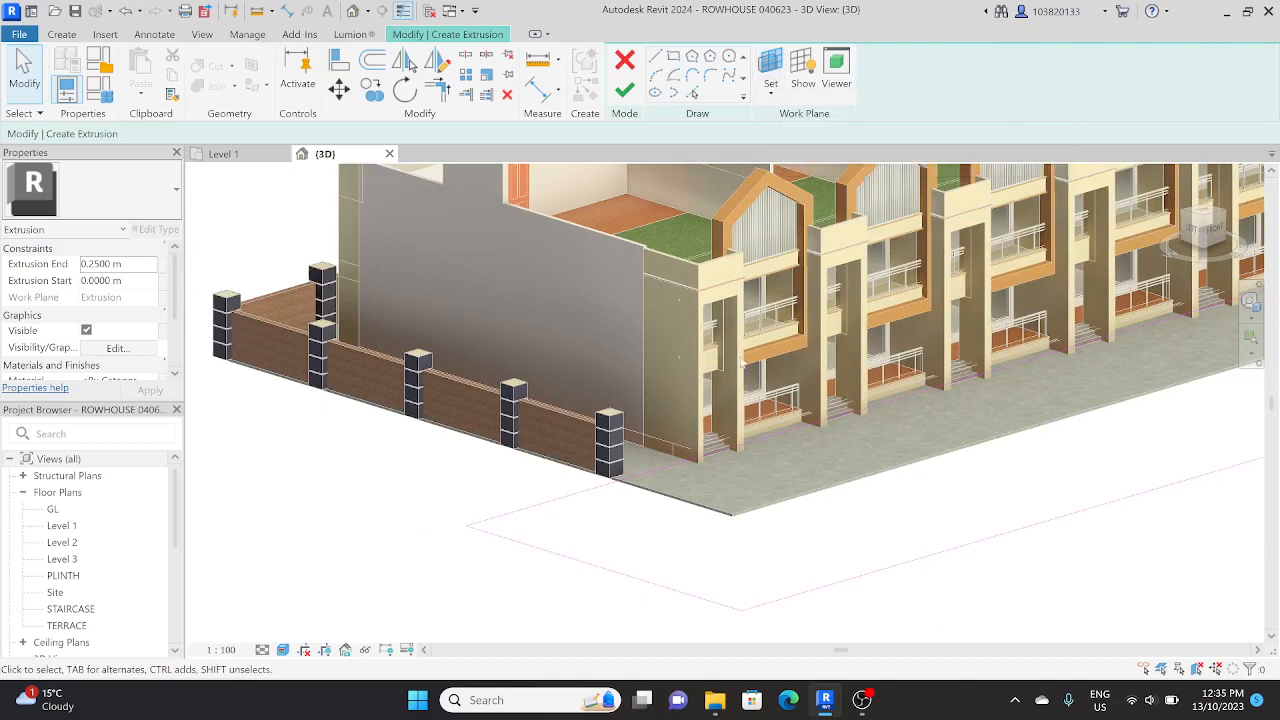
pyautogui.scroll(-5, 742, 362)
pyautogui.keyDown('shift'); pyautogui.moveTo(831, 396); pyautogui.dragTo(771, 571, button='middle'); pyautogui.keyUp('shift')
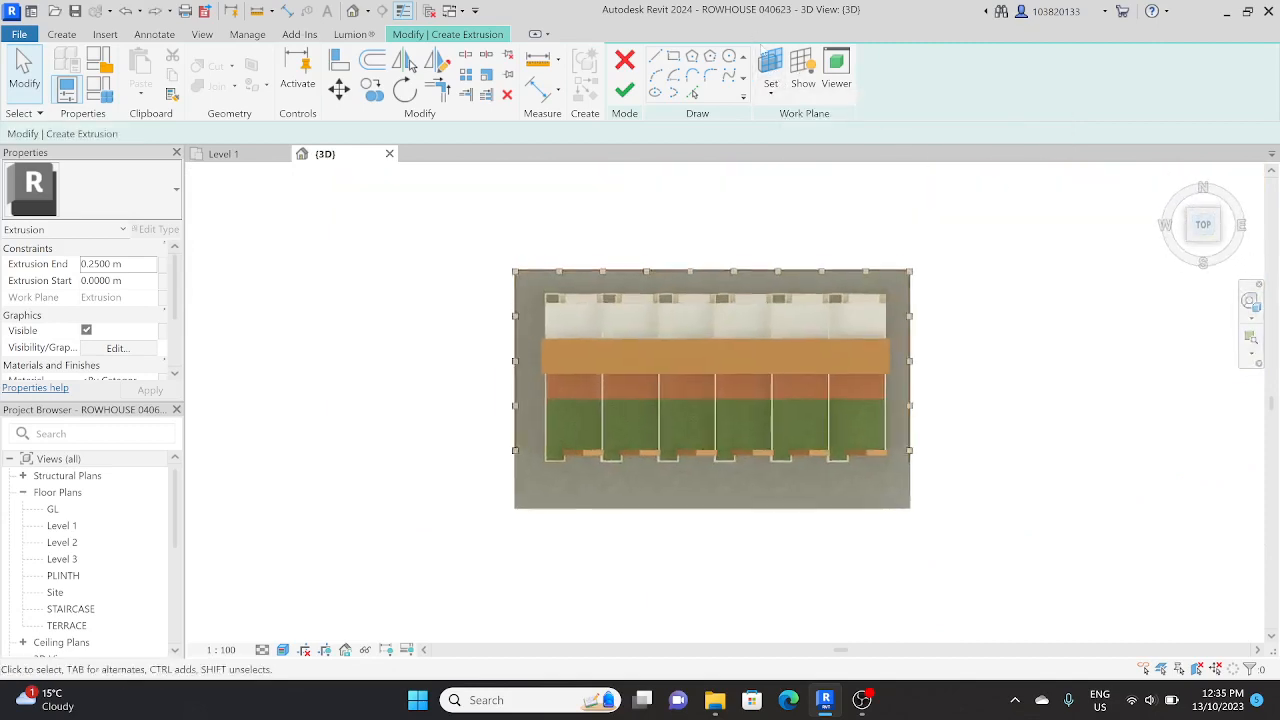
# Set the extrusion's work plane to Level : GL.
pyautogui.click(767, 61)
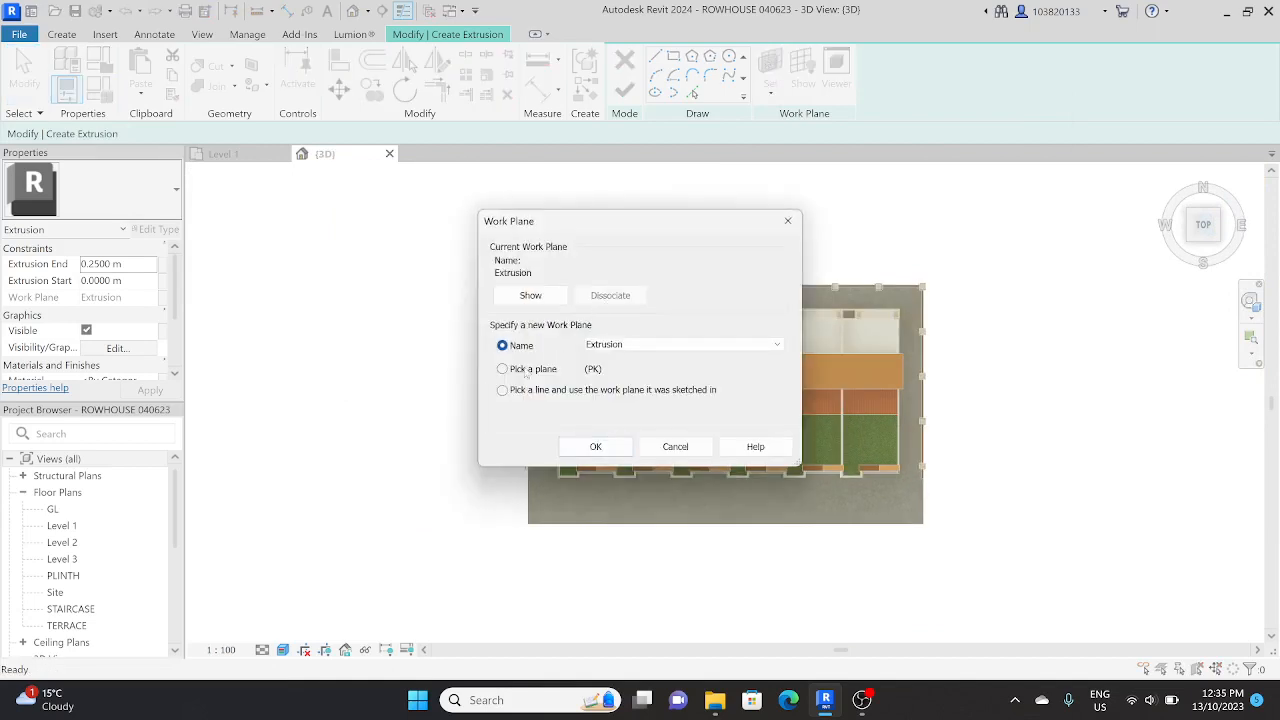
pyautogui.click(624, 345)
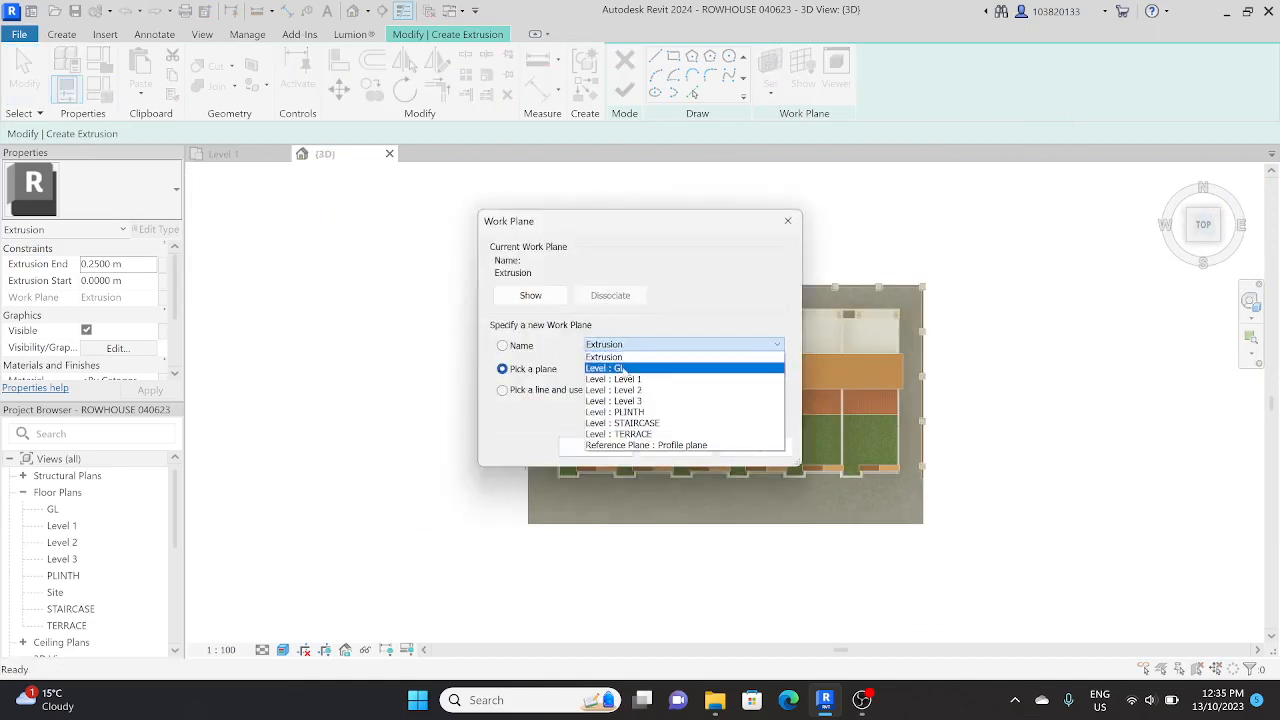
pyautogui.click(624, 364)
pyautogui.click(595, 446)
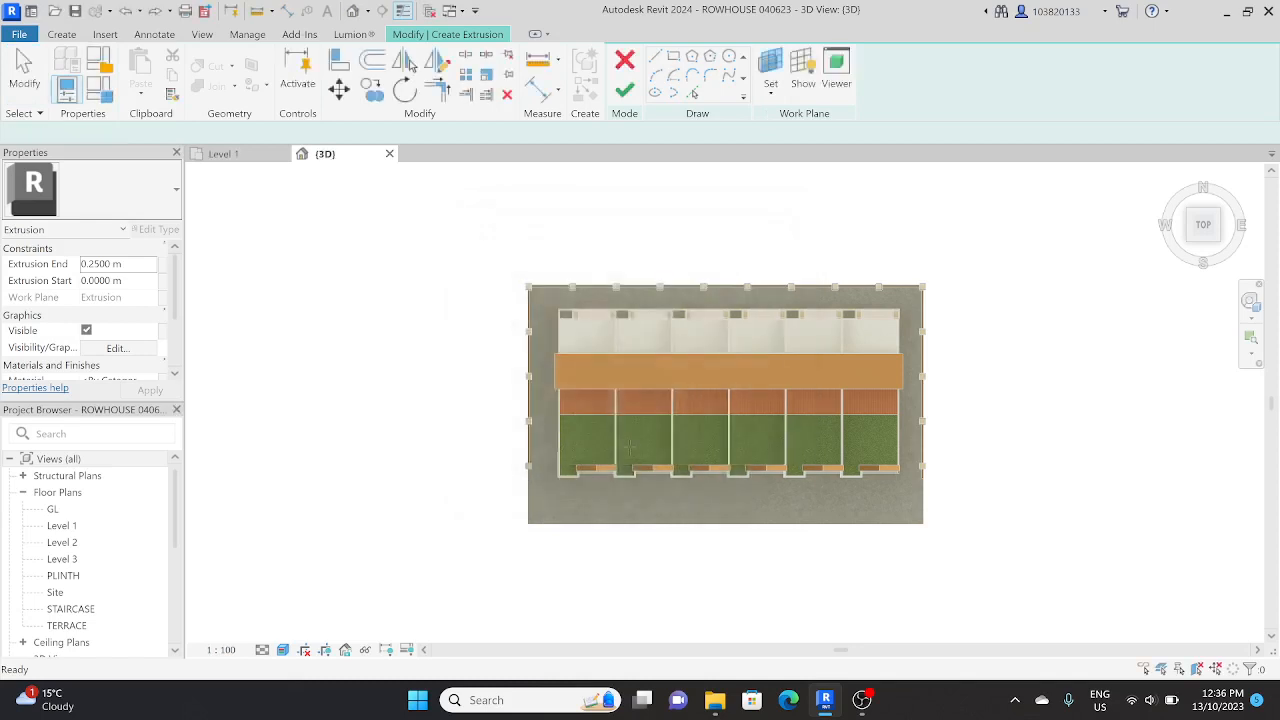
# Sketch a rectangle about 59 m long and 10 m deep in front of the plot, extending past both sides.
pyautogui.press('r')
pyautogui.press('c')
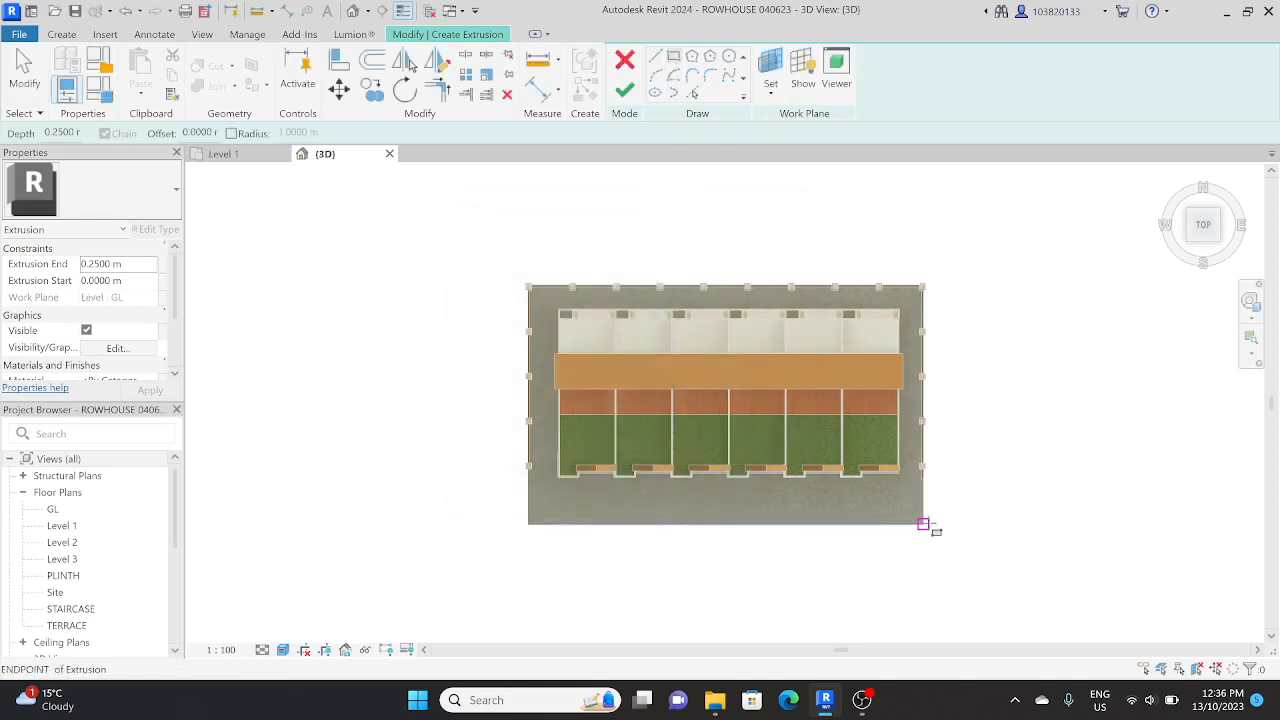
pyautogui.click(957, 518)
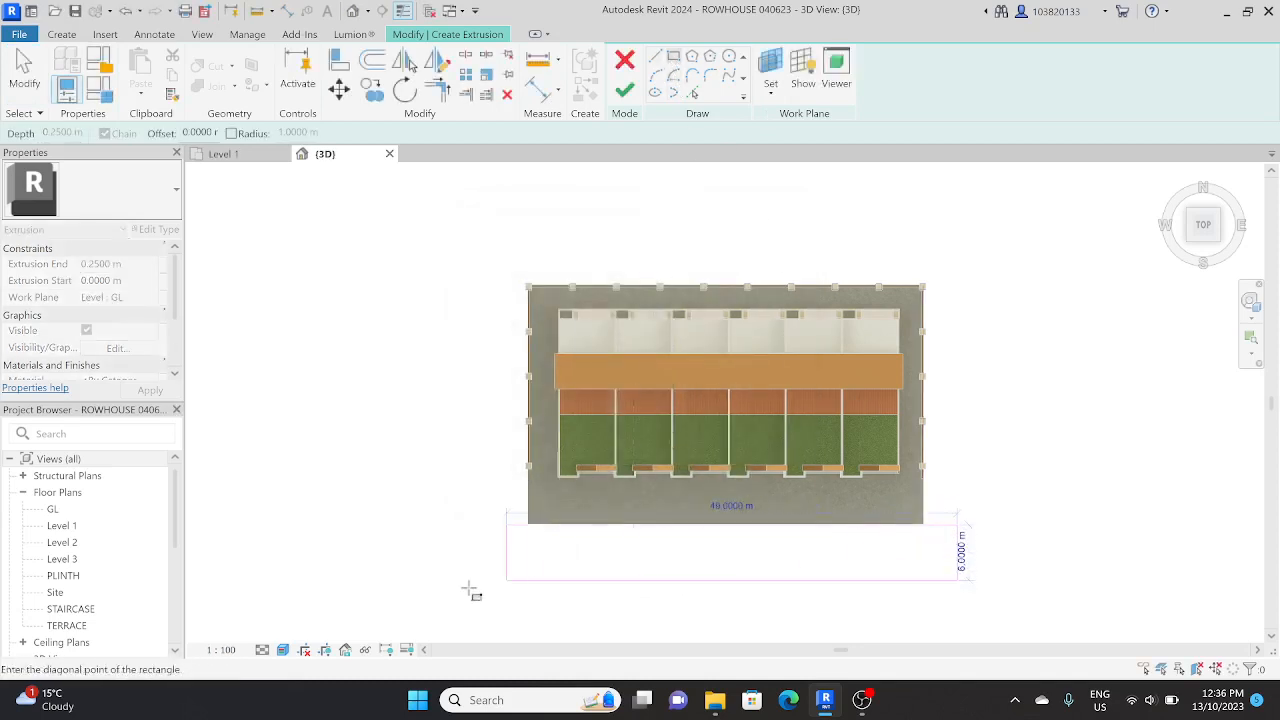
pyautogui.click(419, 612)
pyautogui.press('Escape')
pyautogui.press('Escape')
# Try to align the rectangle's inner long edge with the front edge of the plot slab.
pyautogui.scroll(5, 900, 530)
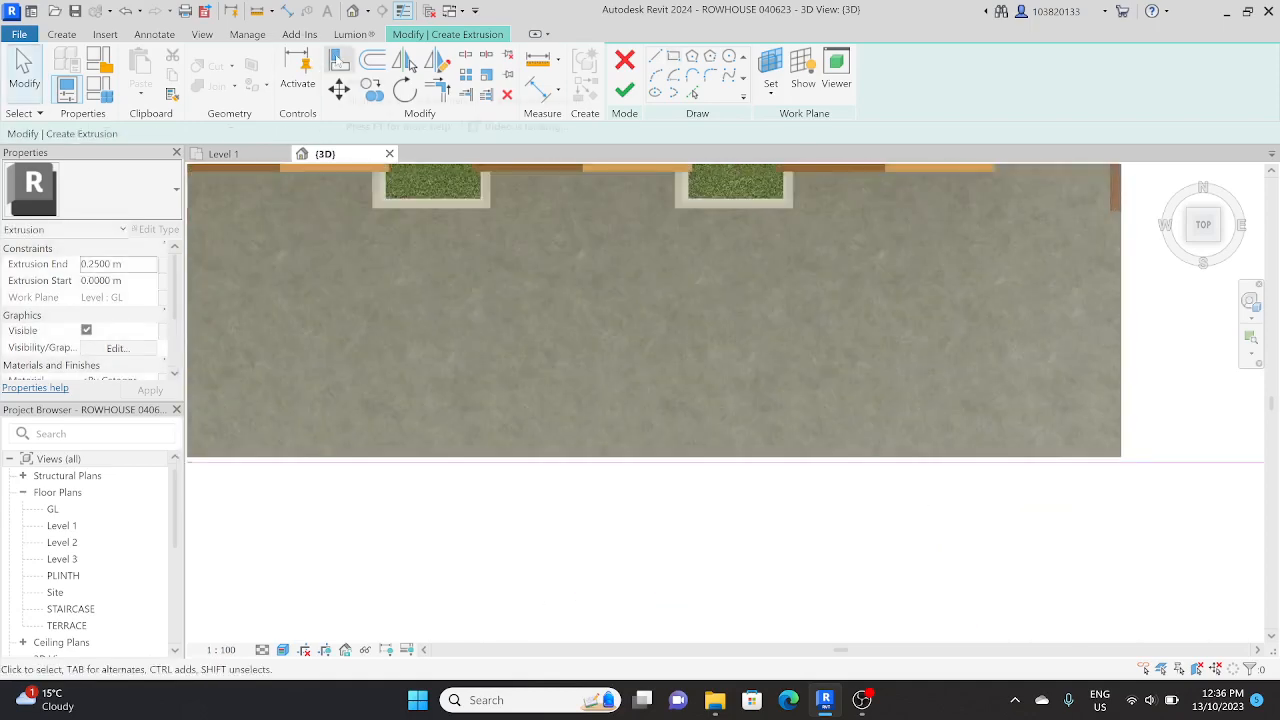
pyautogui.press('a')
pyautogui.press('l')
pyautogui.click(617, 468)
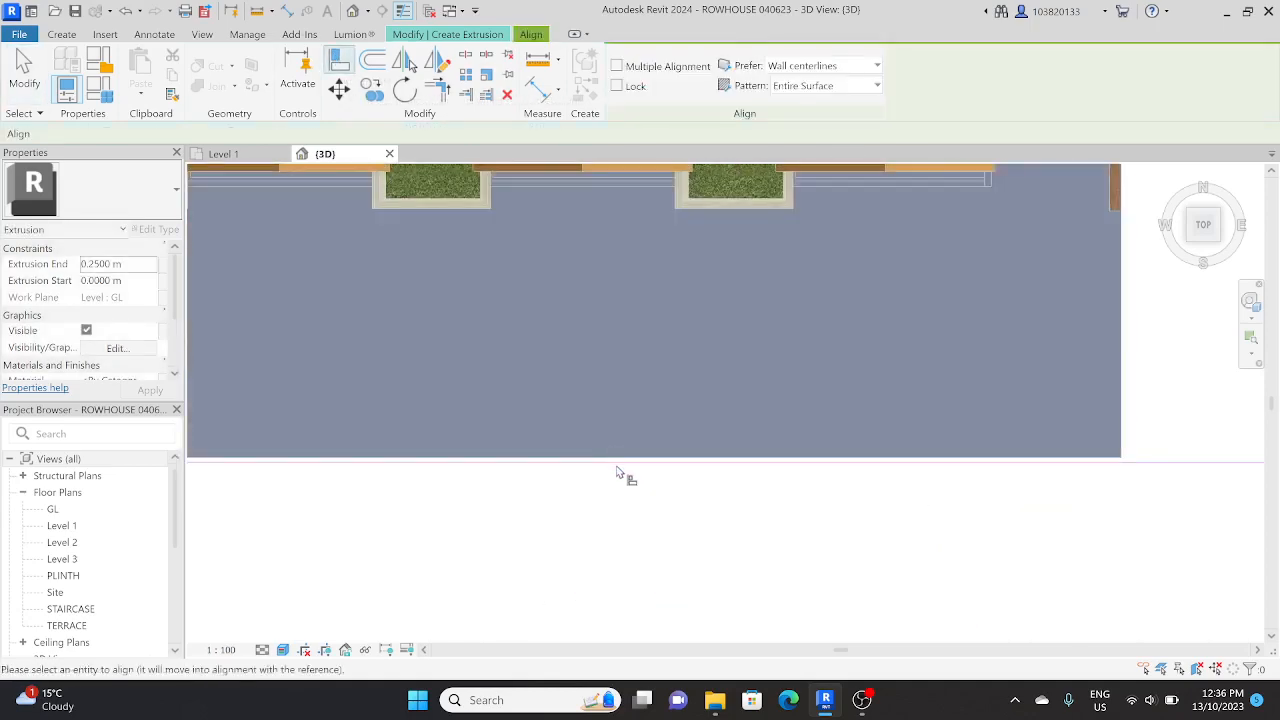
pyautogui.click(838, 463)
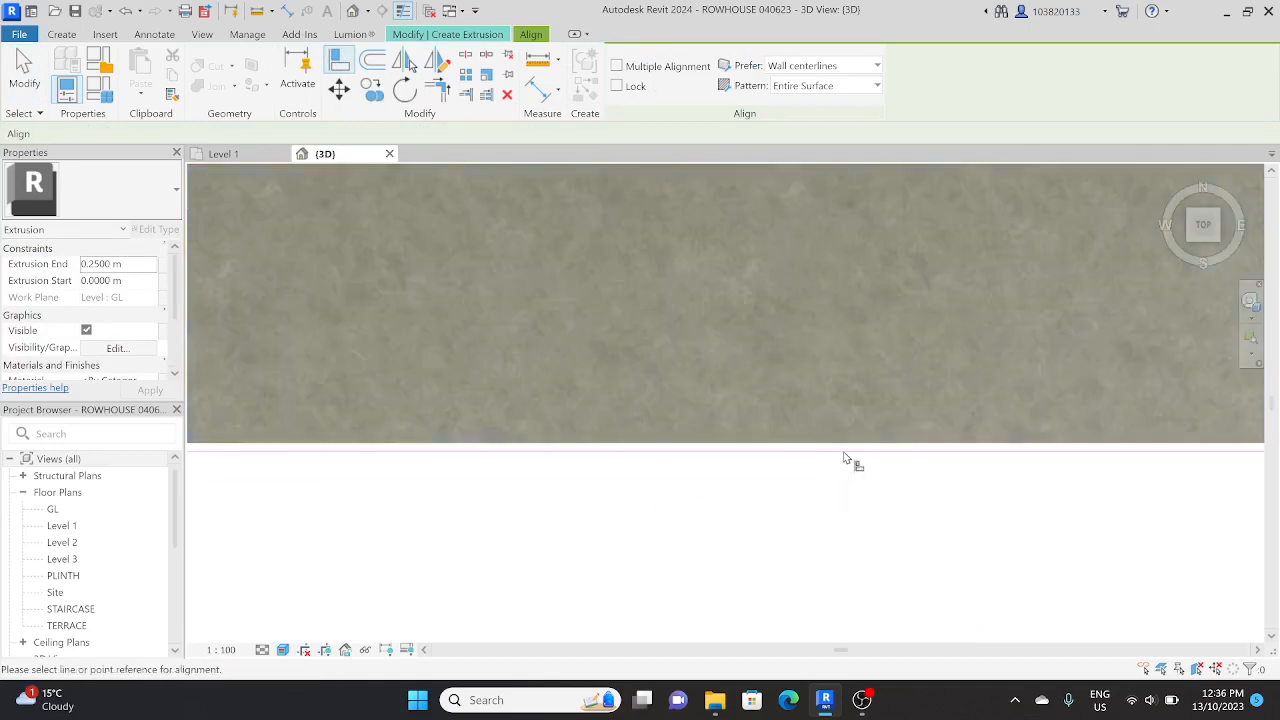
pyautogui.press('Escape')
pyautogui.press('Escape')
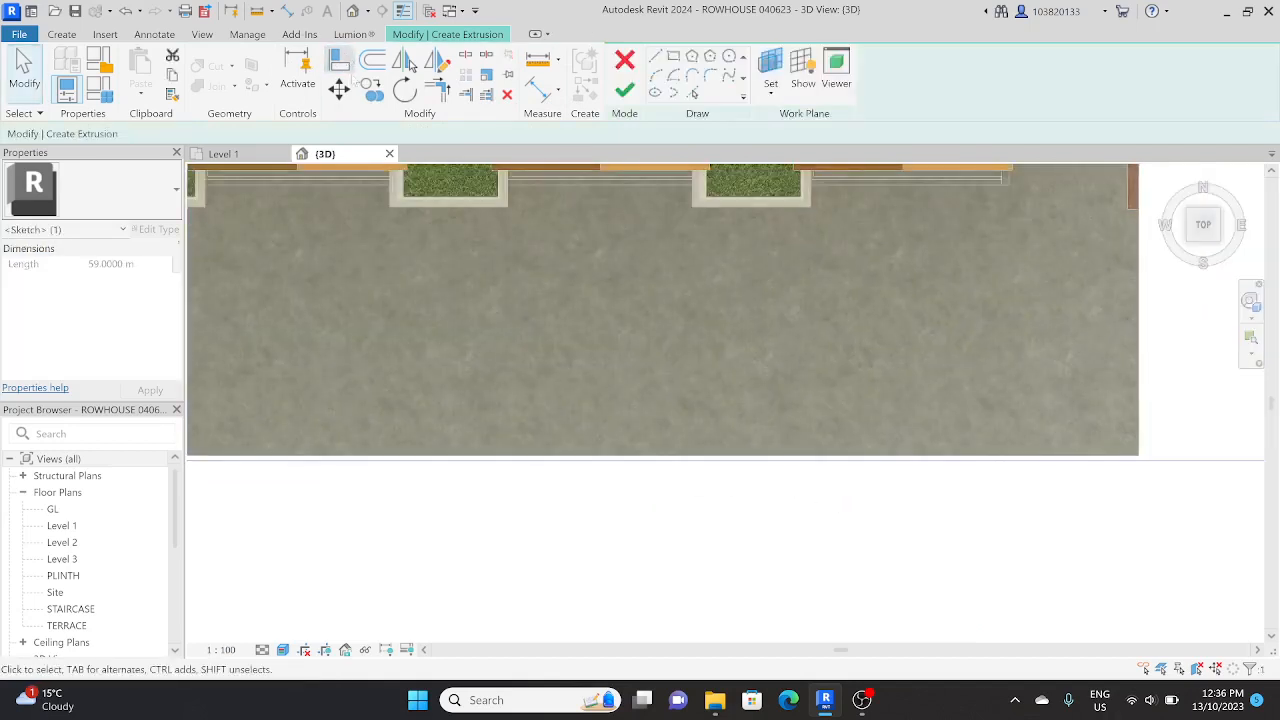
# Move the rectangle's inner long edge onto the front edge of the plot slab.
pyautogui.click(341, 90)
pyautogui.click(682, 461)
pyautogui.click(681, 454)
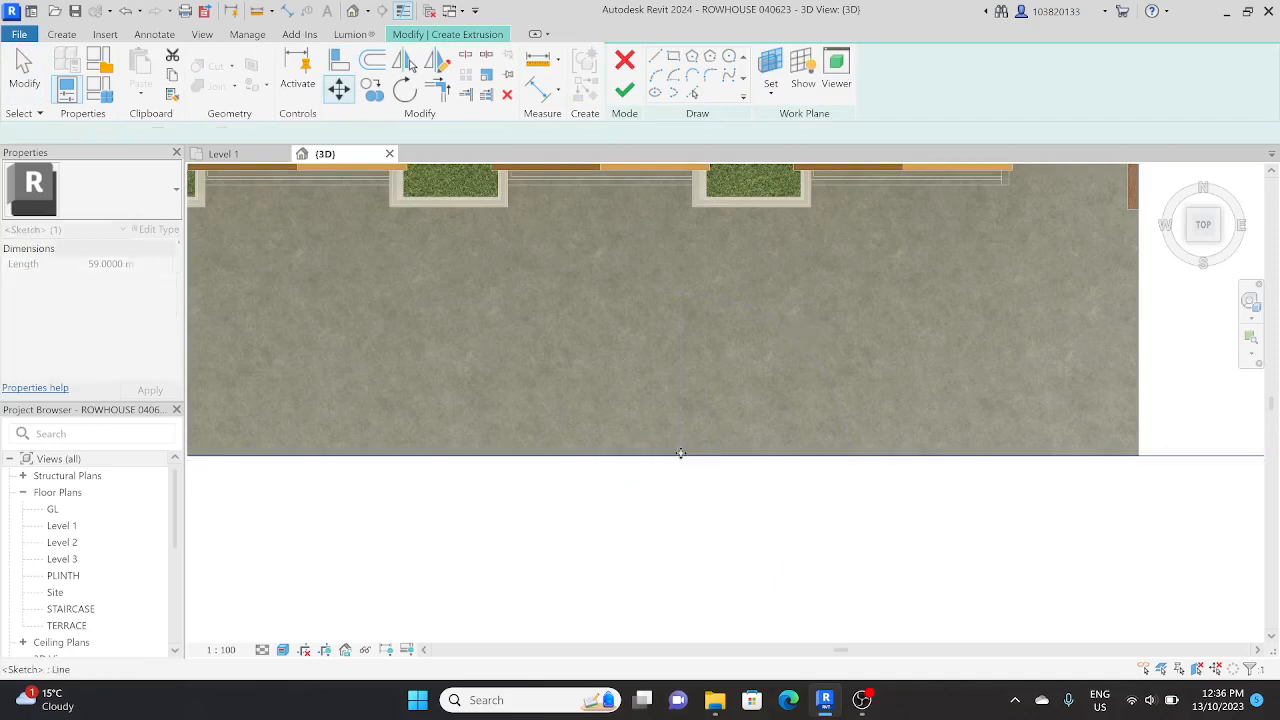
pyautogui.press('Escape')
# Move the rectangle's east edge outward so that the sketch is about 74 m long.
pyautogui.scroll(-6, 680, 454)
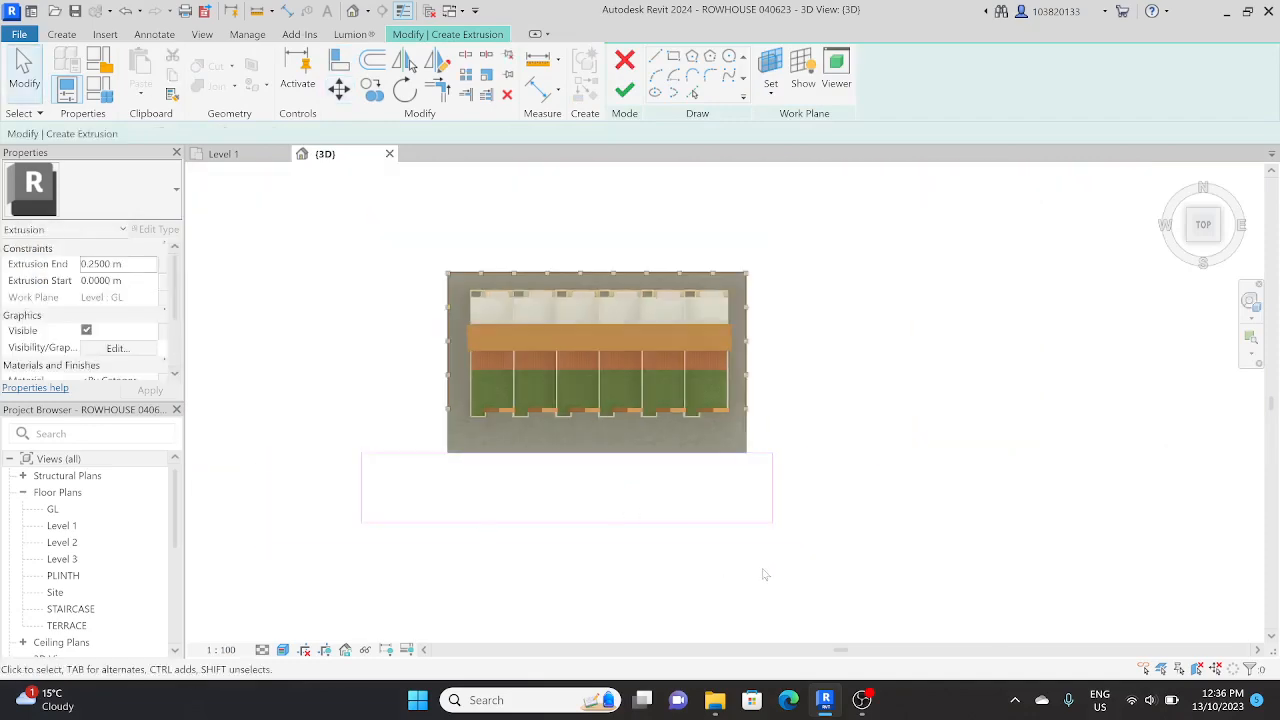
pyautogui.click(772, 488)
pyautogui.click(339, 90)
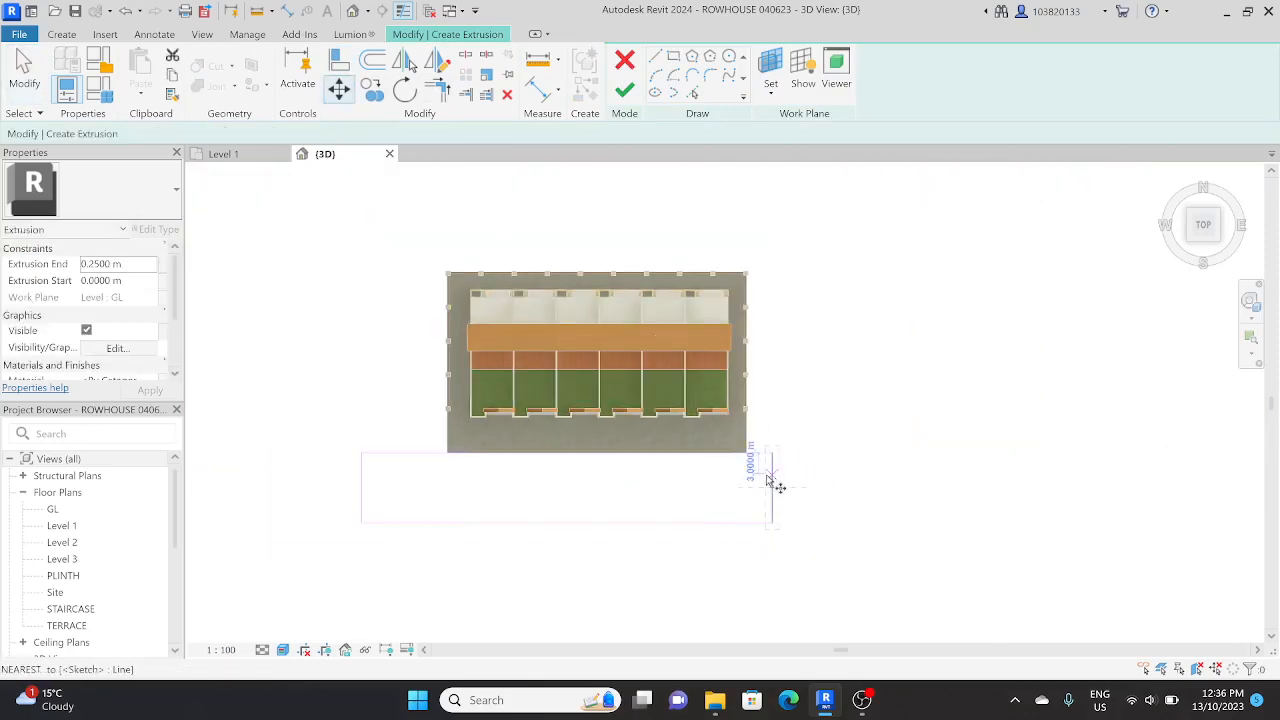
pyautogui.click(772, 480)
pyautogui.click(877, 480)
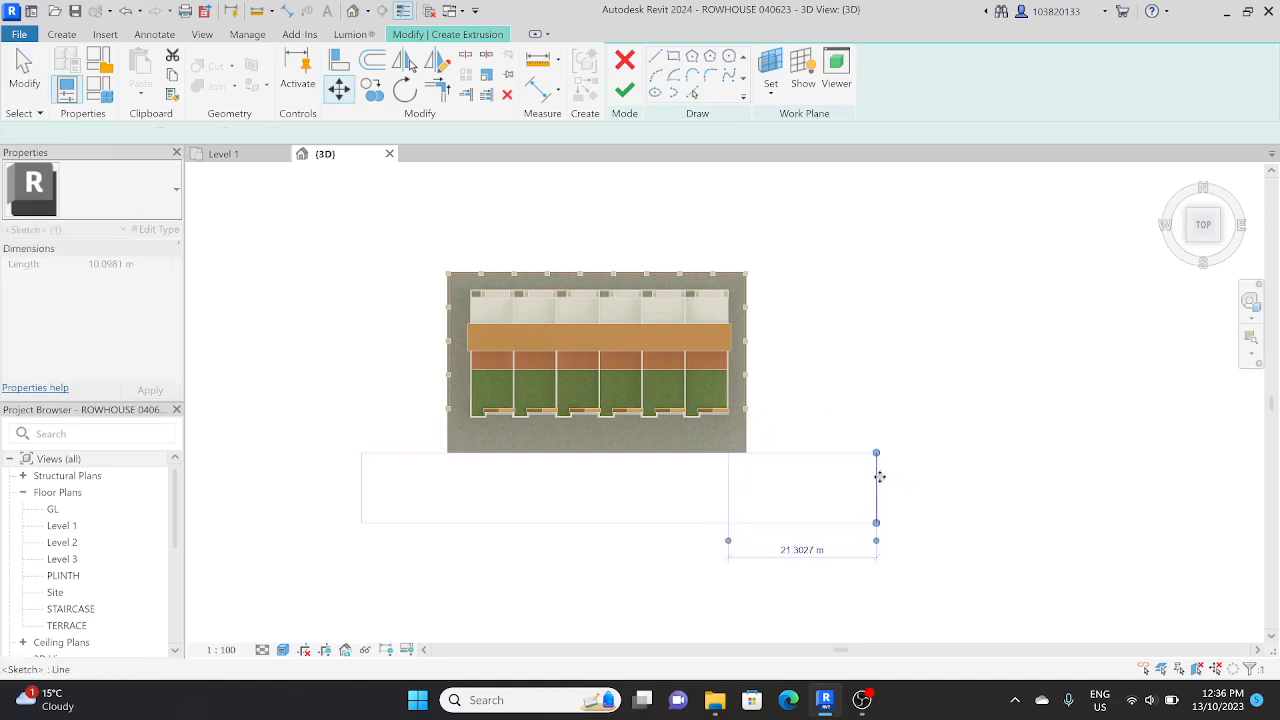
pyautogui.press('Escape')
# Set the rectangle's depth to 12 m by shifting its outer long edge.
pyautogui.scroll(-2, 709, 472)
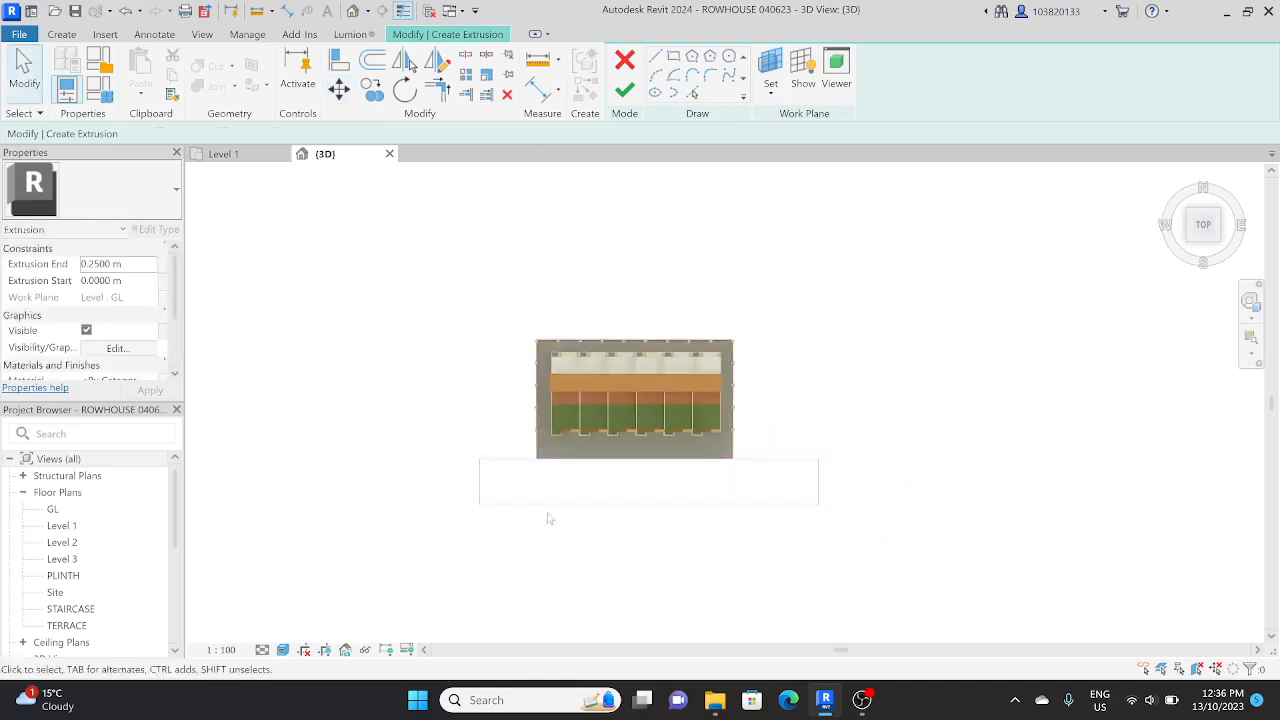
pyautogui.click(480, 490)
pyautogui.scroll(2, 394, 480)
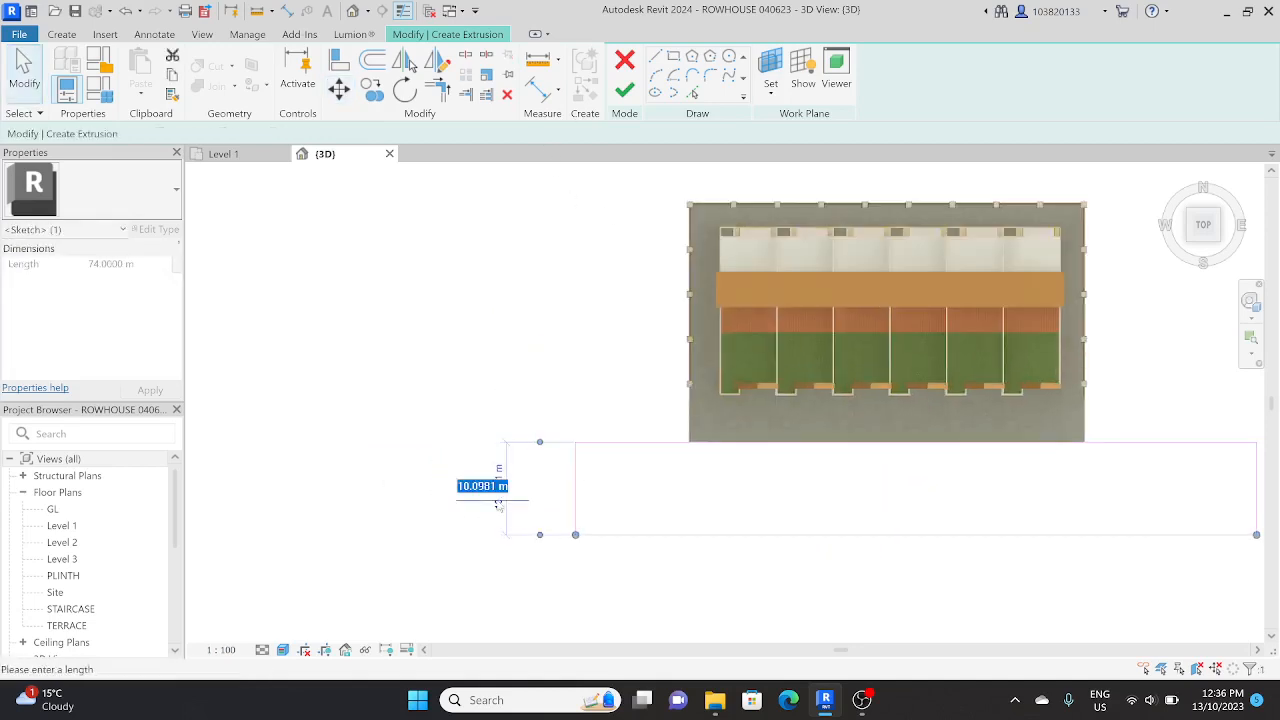
pyautogui.press('Return')
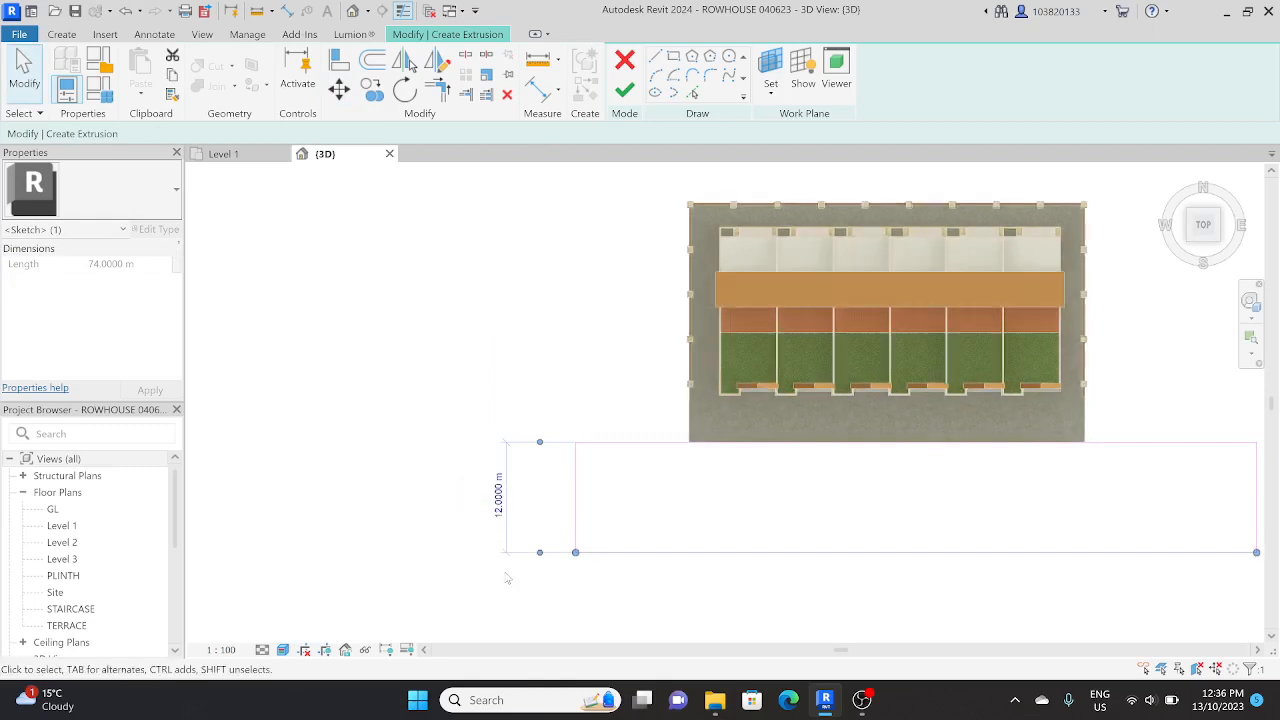
# Finish the rectangle sketch as a 0.25 m extrusion in front of the plot.
pyautogui.press('Delete')
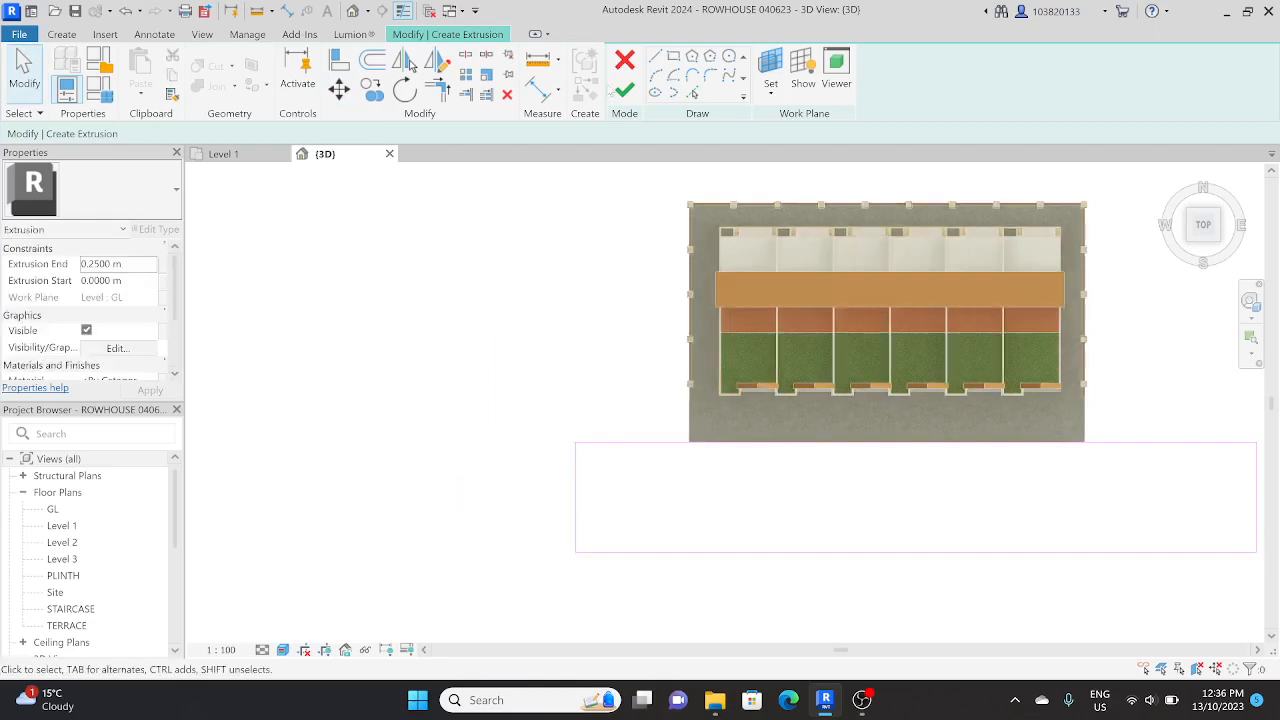
pyautogui.click(624, 90)
pyautogui.keyDown('shift'); pyautogui.moveTo(540, 320); pyautogui.dragTo(808, 578, button='middle'); pyautogui.keyUp('shift')
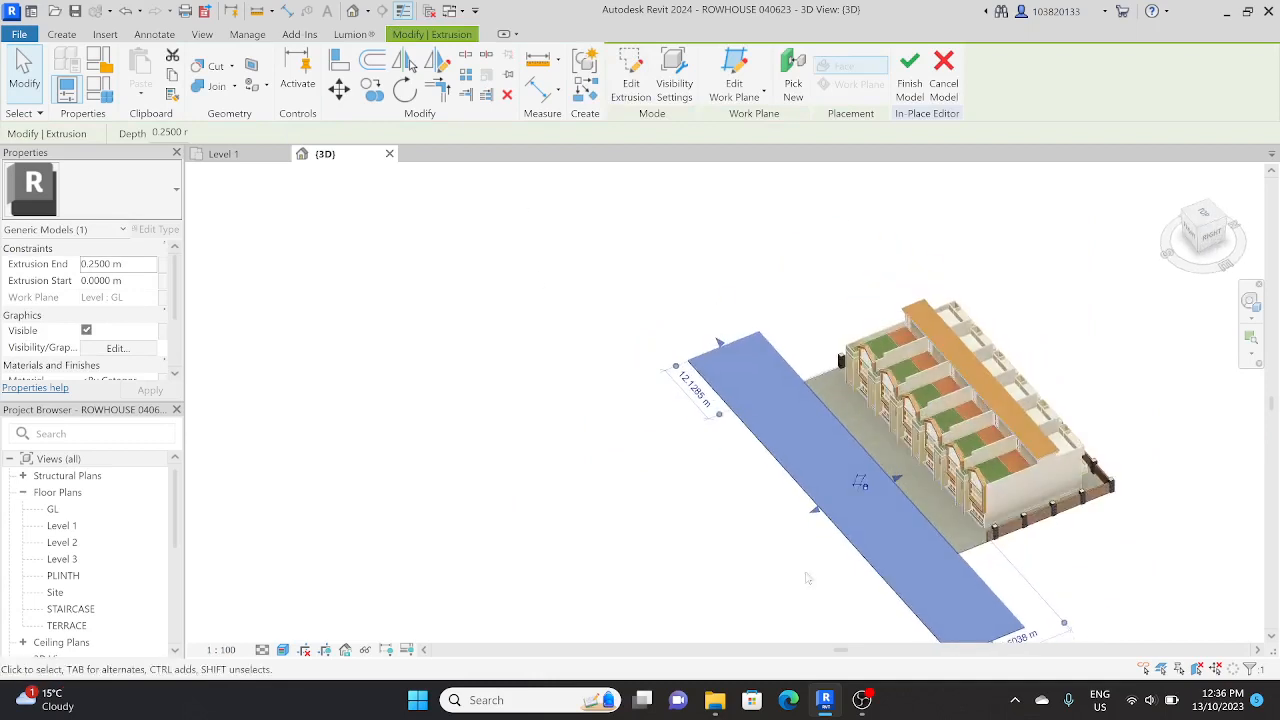
# Set the road strip's Extrusion End to -0.10 m.
pyautogui.scroll(5, 808, 578)
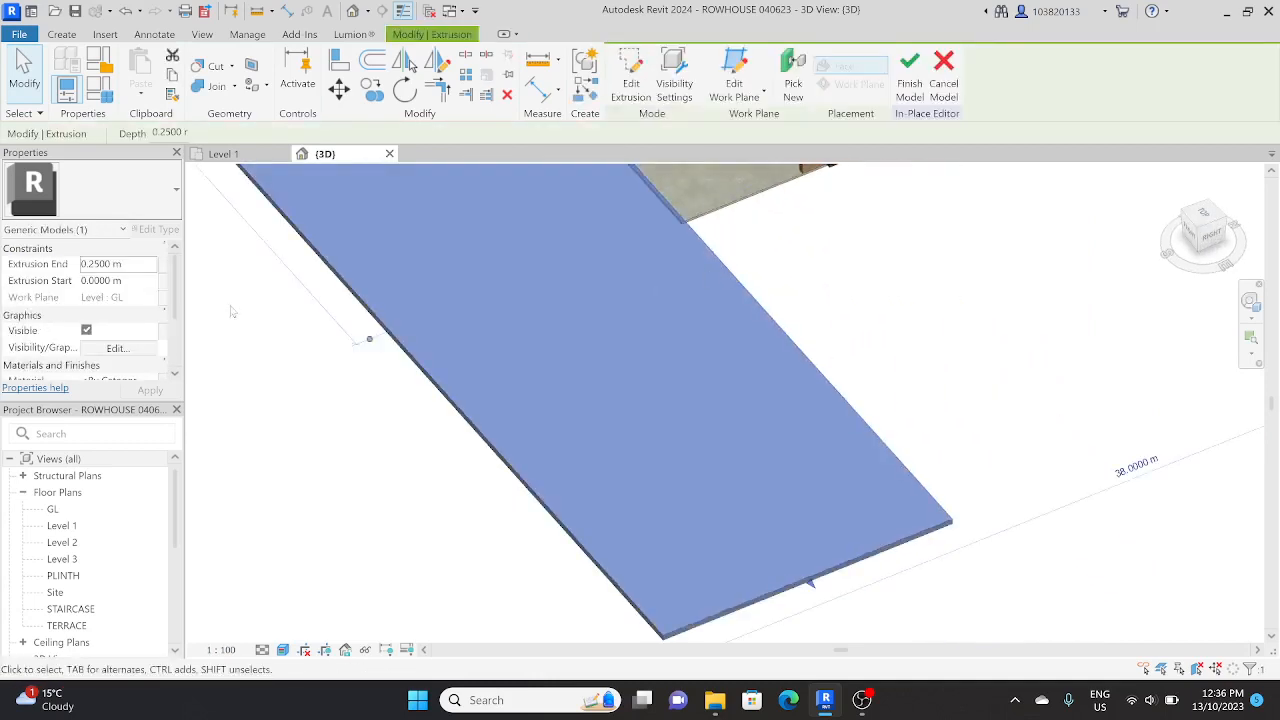
pyautogui.scroll(-4, 449, 278)
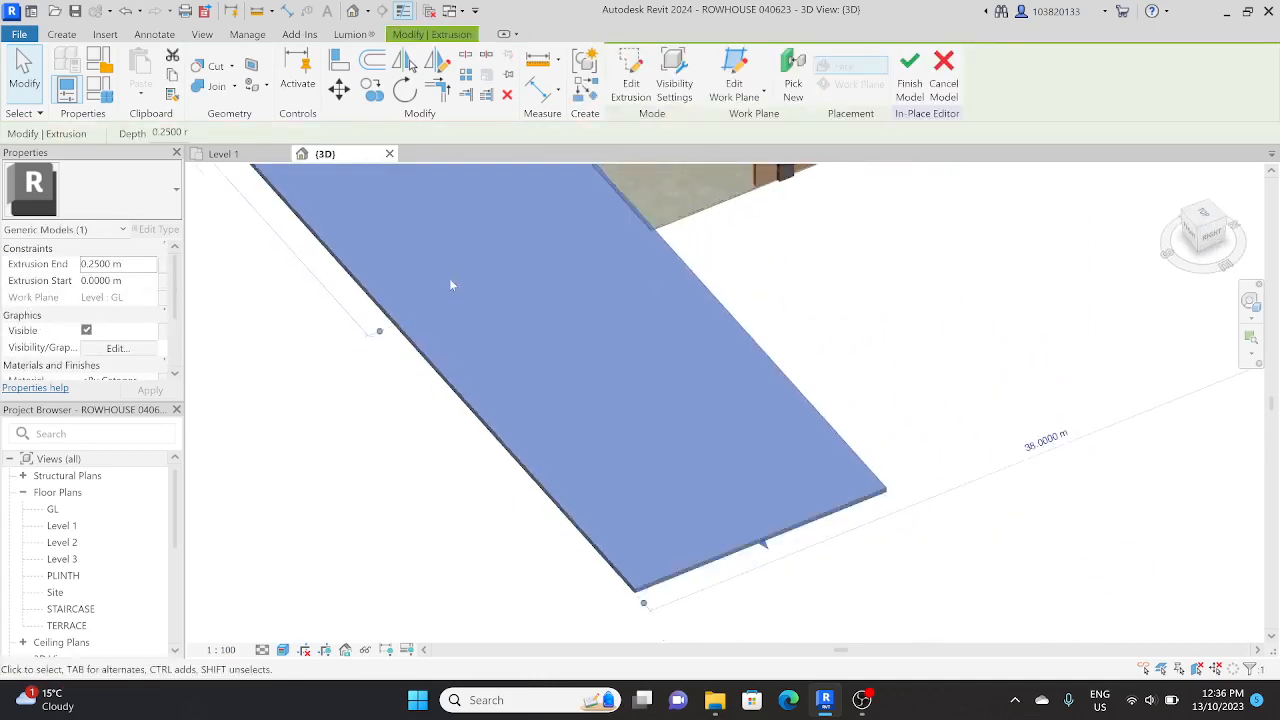
pyautogui.click(1211, 237)
pyautogui.scroll(8, 709, 463)
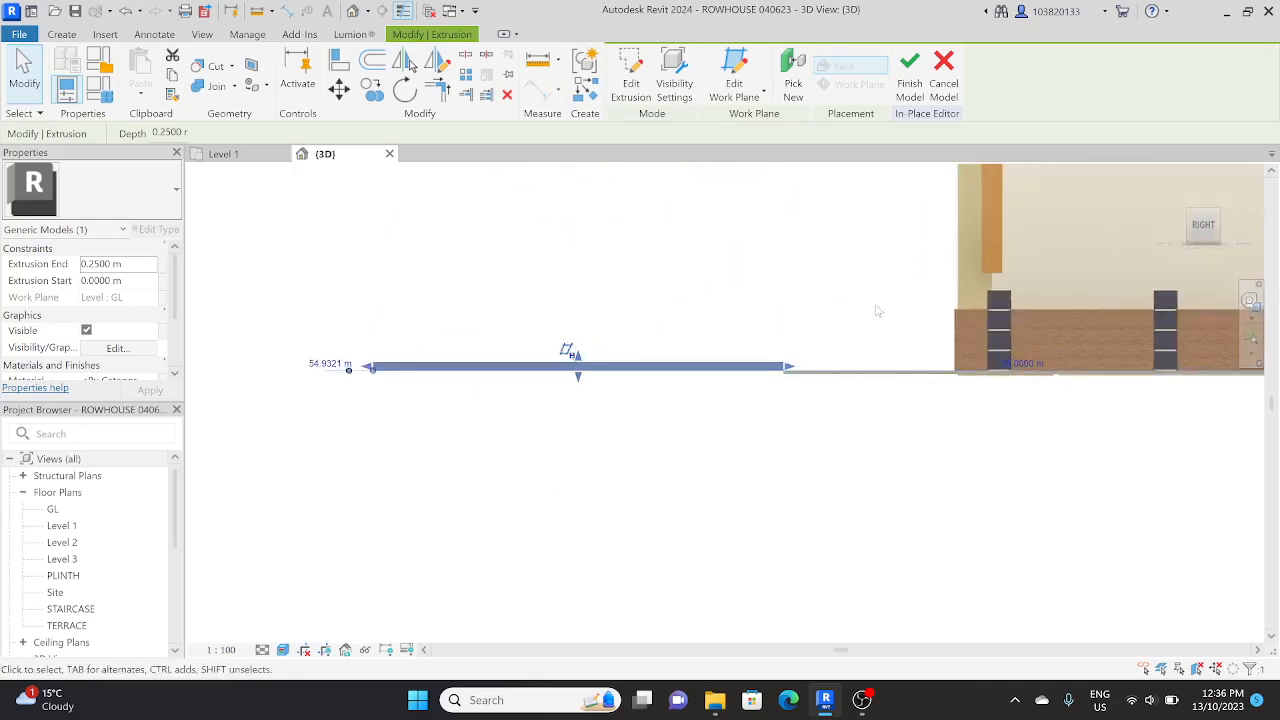
pyautogui.scroll(3, 754, 300)
pyautogui.scroll(-4, 830, 345)
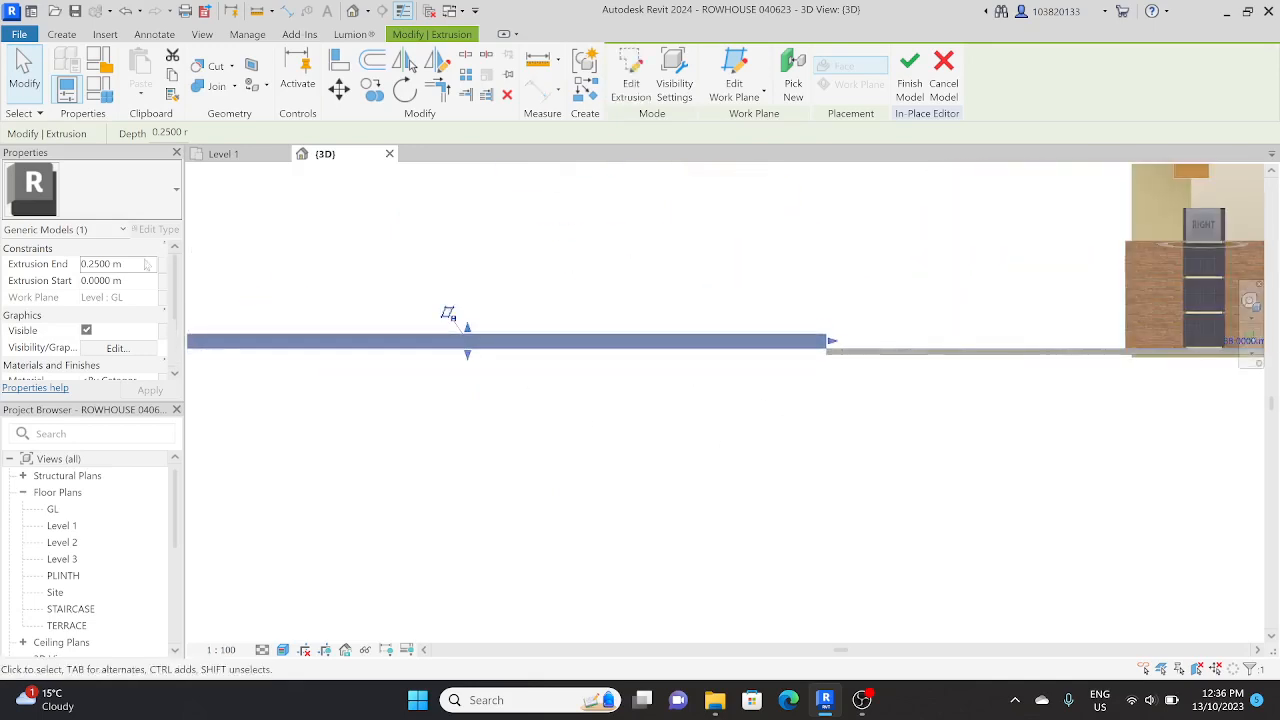
pyautogui.click(138, 262)
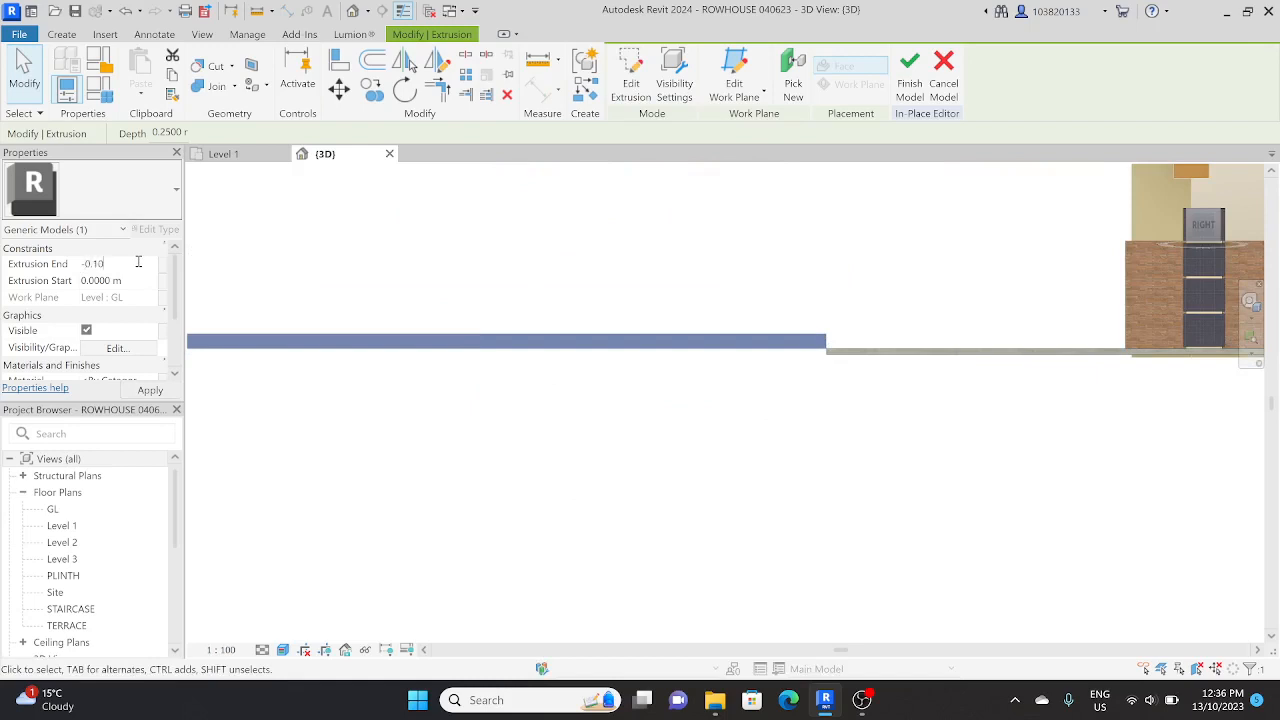
pyautogui.click(134, 391)
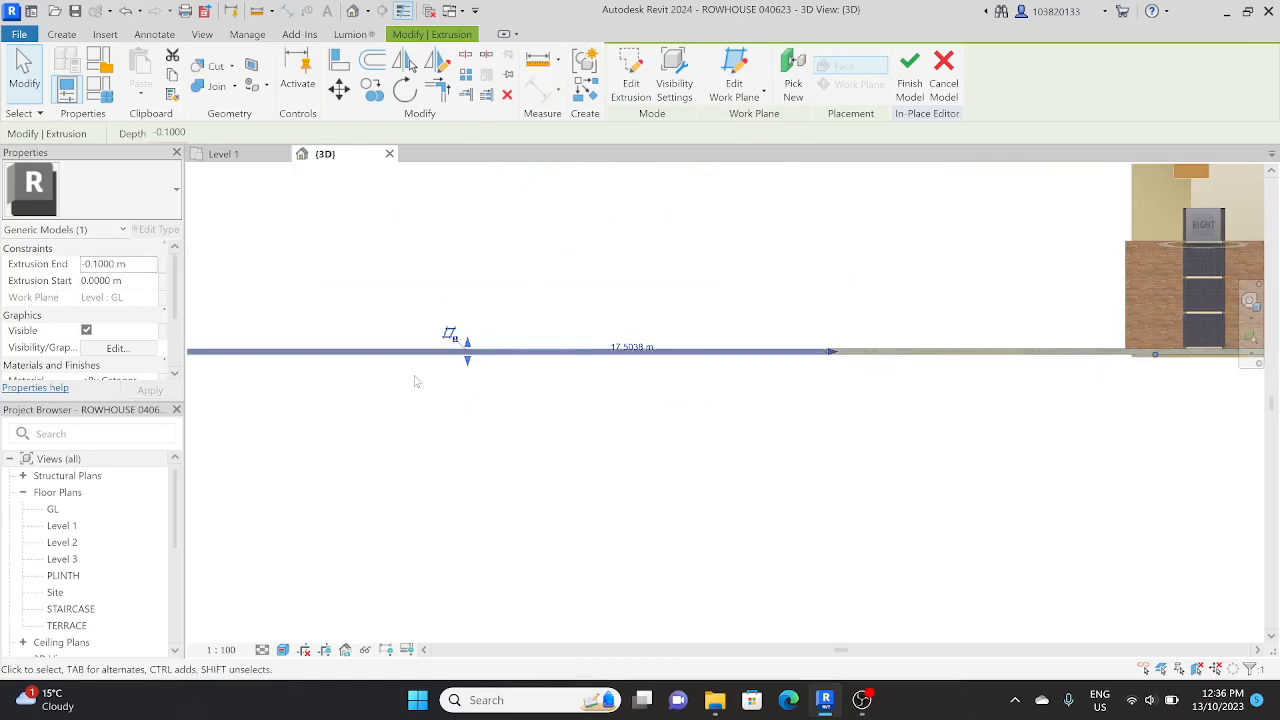
# Detach the road strip from its work plane and move it down so its top meets the plot slab's underside.
pyautogui.click(451, 335)
pyautogui.click(343, 96)
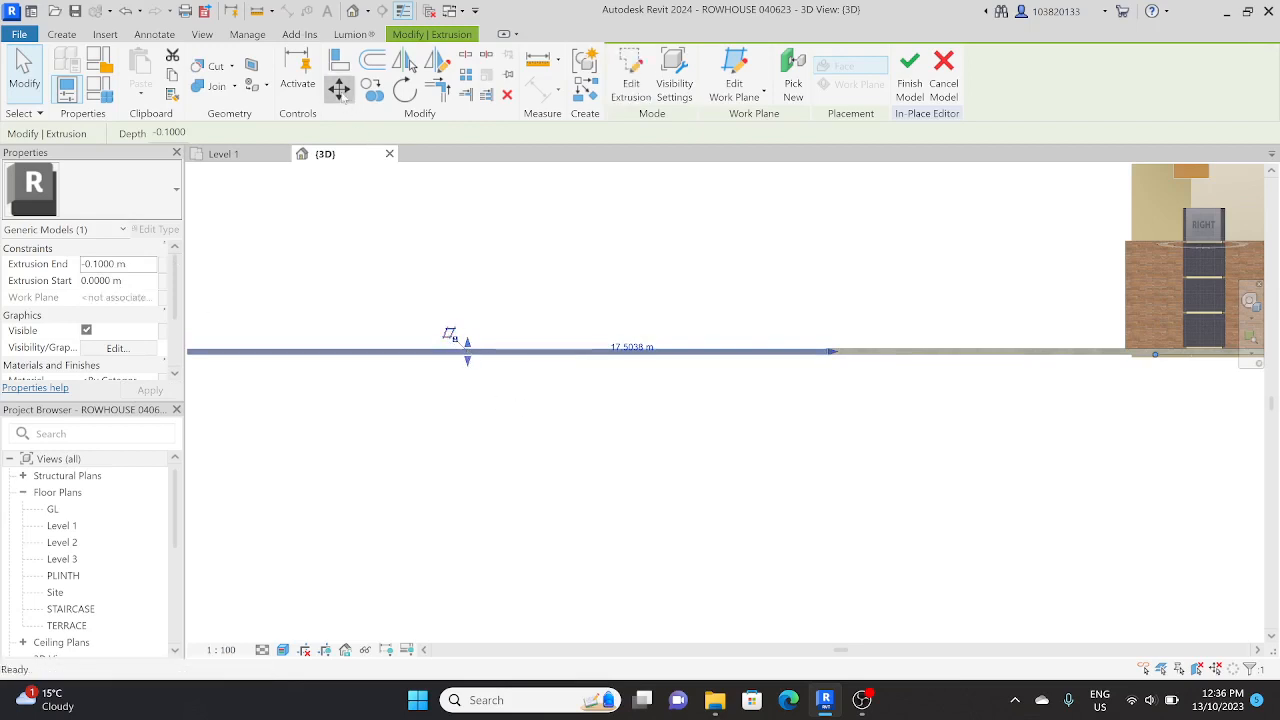
pyautogui.scroll(3, 570, 350)
pyautogui.click(570, 349)
pyautogui.click(570, 358)
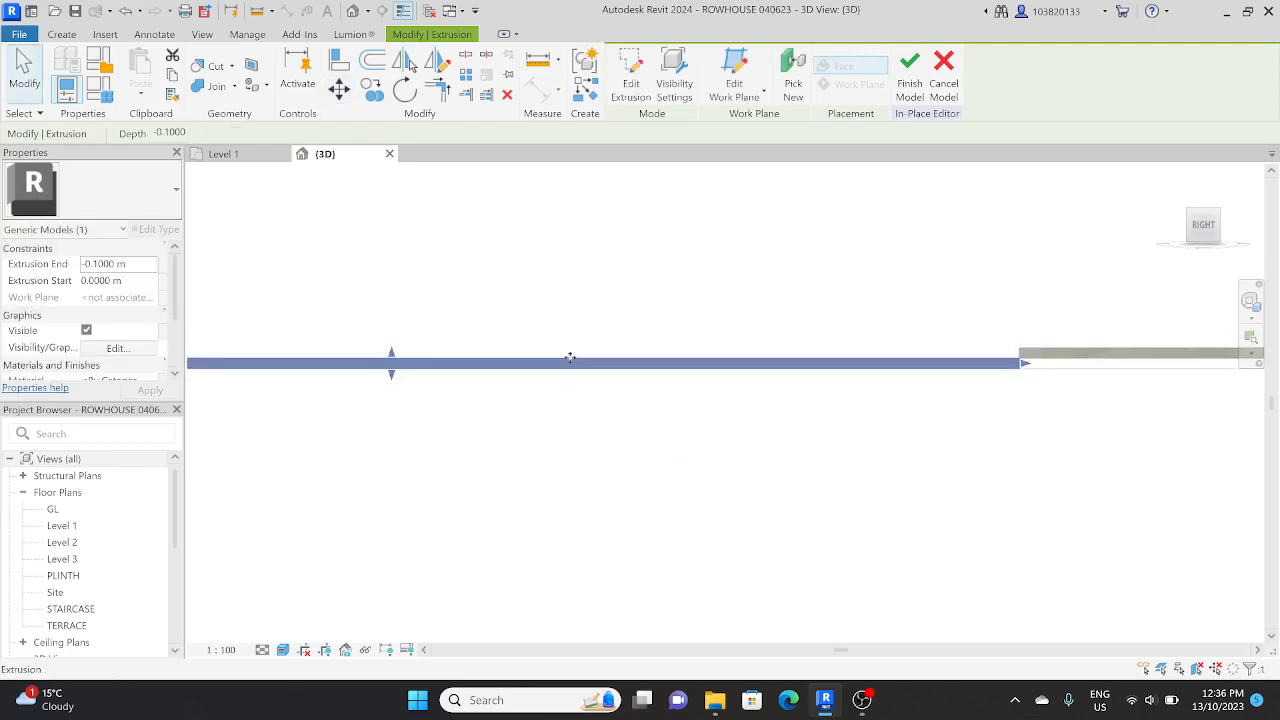
pyautogui.scroll(-3, 570, 357)
pyautogui.keyDown('shift'); pyautogui.moveTo(577, 397); pyautogui.dragTo(748, 433, button='middle'); pyautogui.keyUp('shift')
pyautogui.press('Escape')
# Examine the road strip, the boundary wall and the open ground around the row houses from above, behind and in front.
pyautogui.scroll(-2, 748, 433)
pyautogui.scroll(4, 584, 400)
pyautogui.keyDown('shift'); pyautogui.moveTo(584, 400); pyautogui.dragTo(462, 354, button='middle'); pyautogui.keyUp('shift')
pyautogui.scroll(5, 532, 358)
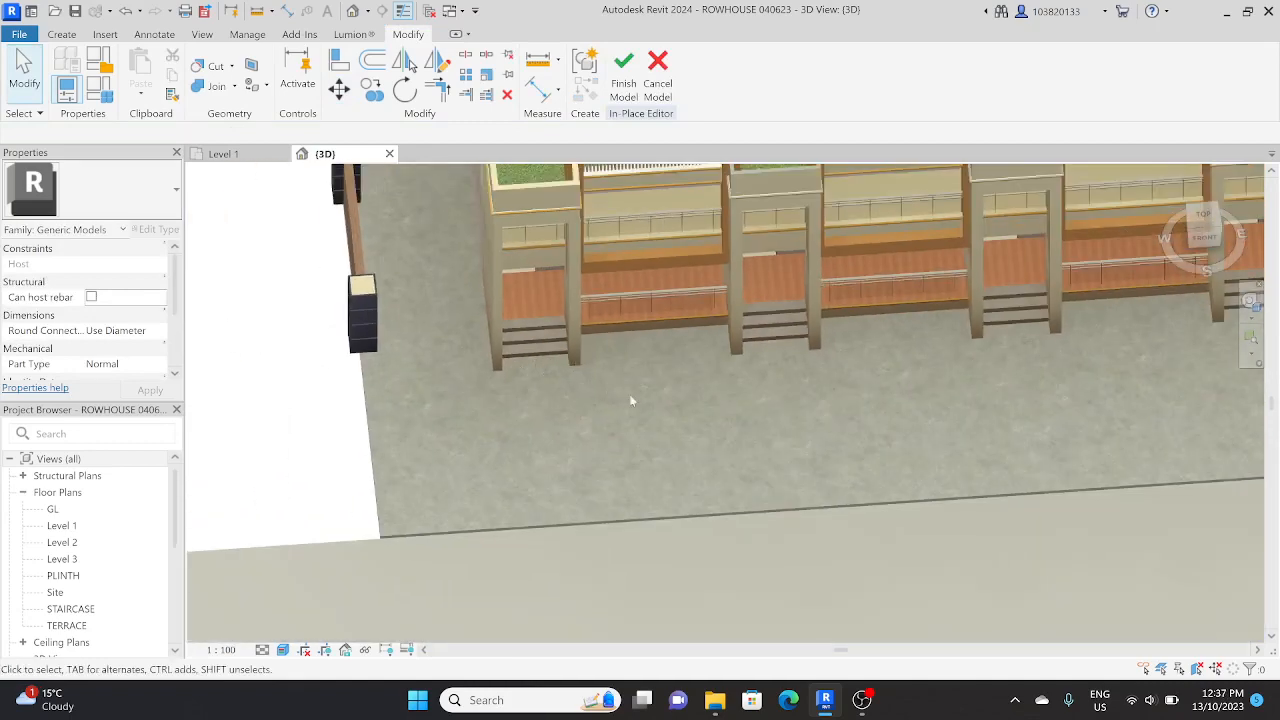
pyautogui.scroll(-3, 432, 415)
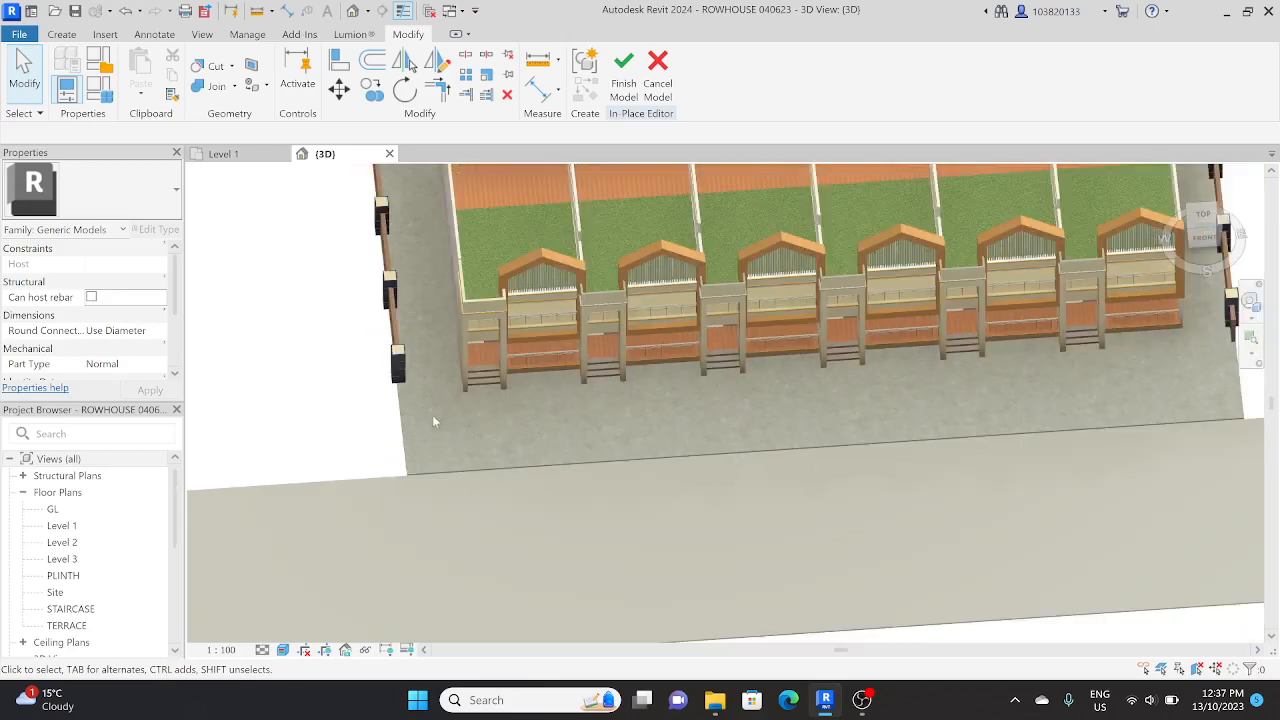
pyautogui.keyDown('shift'); pyautogui.moveTo(500, 420); pyautogui.dragTo(494, 602, button='middle'); pyautogui.keyUp('shift')
pyautogui.scroll(-1, 523, 455)
pyautogui.keyDown('shift'); pyautogui.moveTo(429, 328); pyautogui.dragTo(394, 398, button='middle'); pyautogui.keyUp('shift')
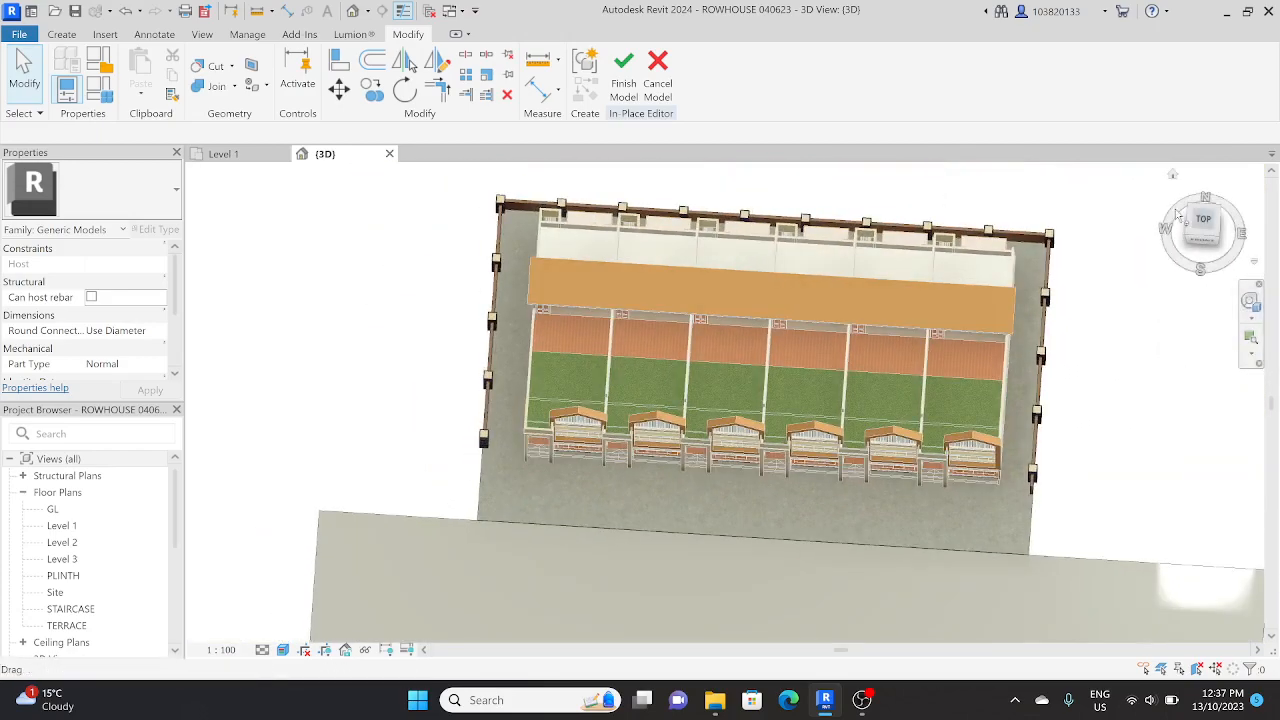
pyautogui.click(1204, 222)
pyautogui.scroll(2, 711, 529)
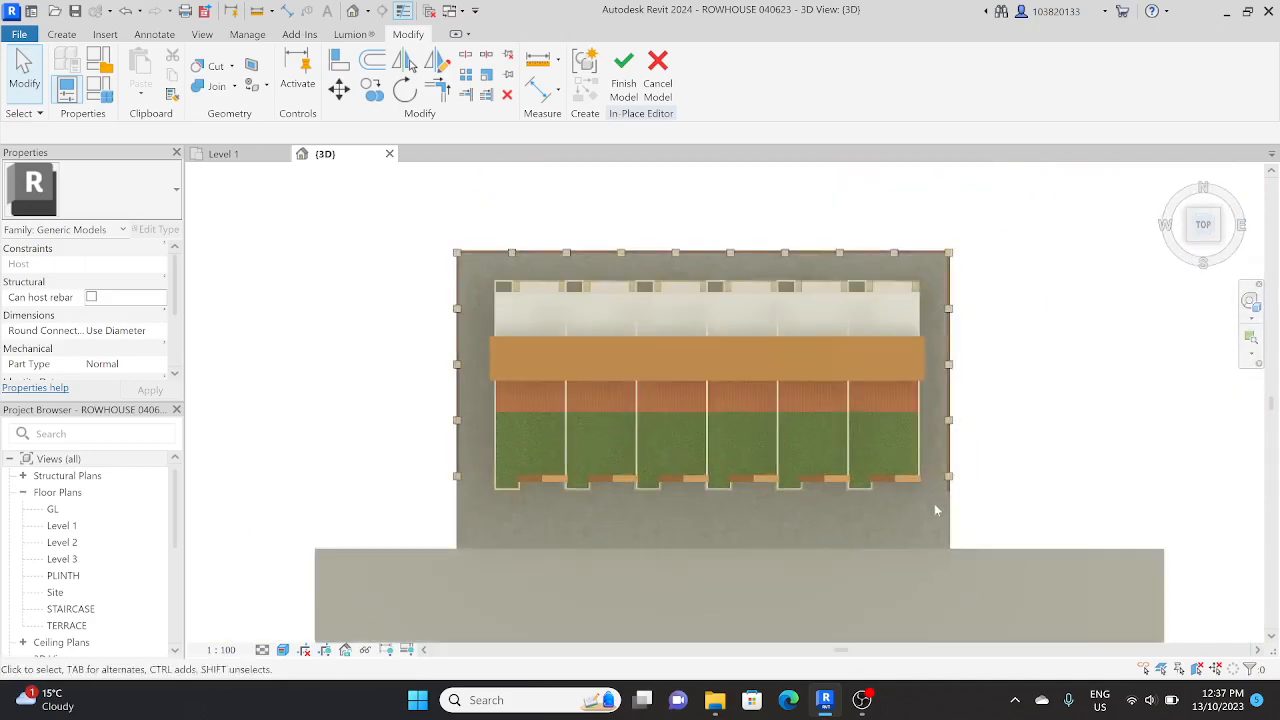
pyautogui.keyDown('shift'); pyautogui.moveTo(937, 412); pyautogui.dragTo(512, 162, button='middle'); pyautogui.keyUp('shift')
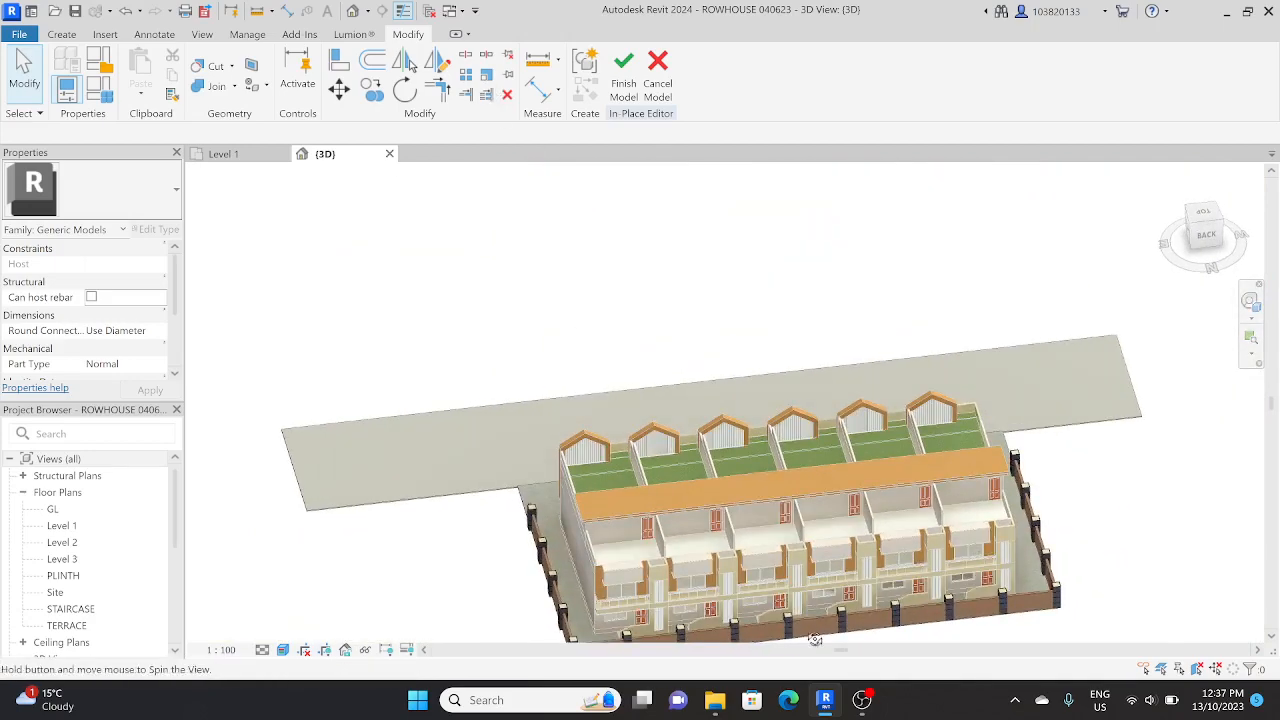
pyautogui.keyDown('shift'); pyautogui.moveTo(815, 639); pyautogui.dragTo(959, 534, button='middle'); pyautogui.keyUp('shift')
pyautogui.scroll(3, 862, 606)
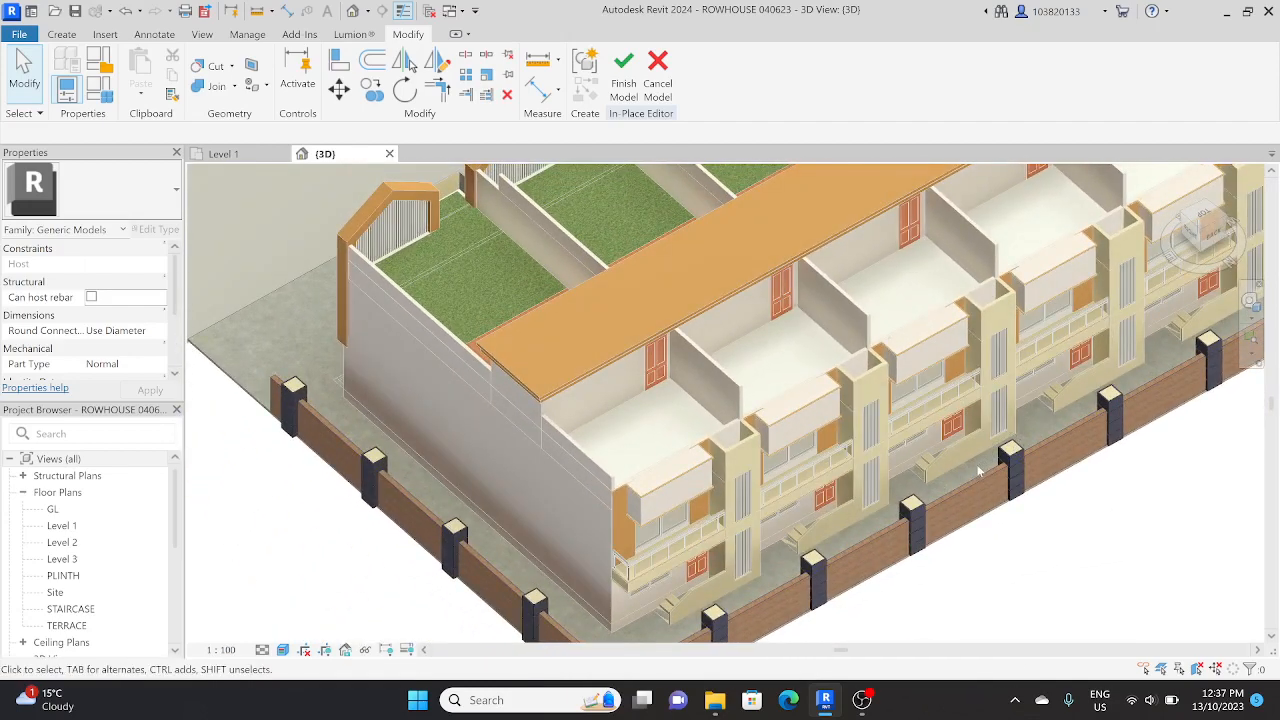
pyautogui.keyDown('shift'); pyautogui.moveTo(714, 612); pyautogui.dragTo(1062, 592, button='middle'); pyautogui.keyUp('shift')
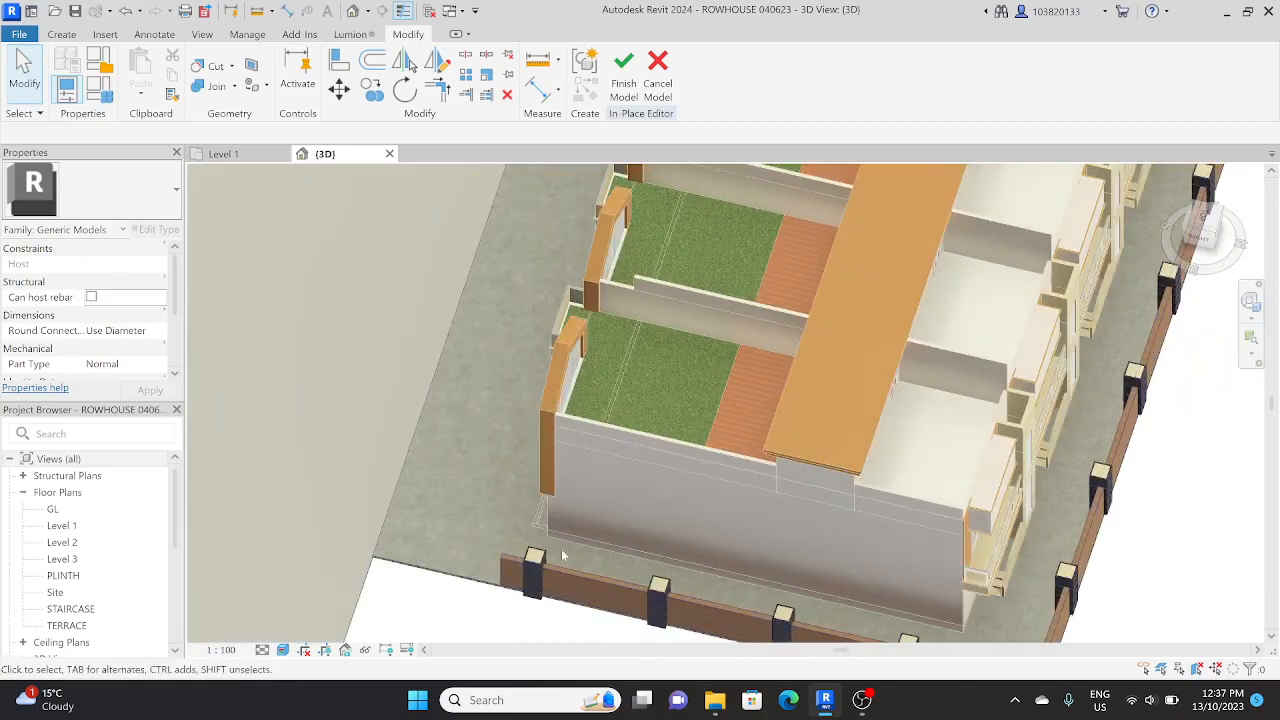
pyautogui.keyDown('shift'); pyautogui.moveTo(746, 524); pyautogui.dragTo(889, 546, button='middle'); pyautogui.keyUp('shift')
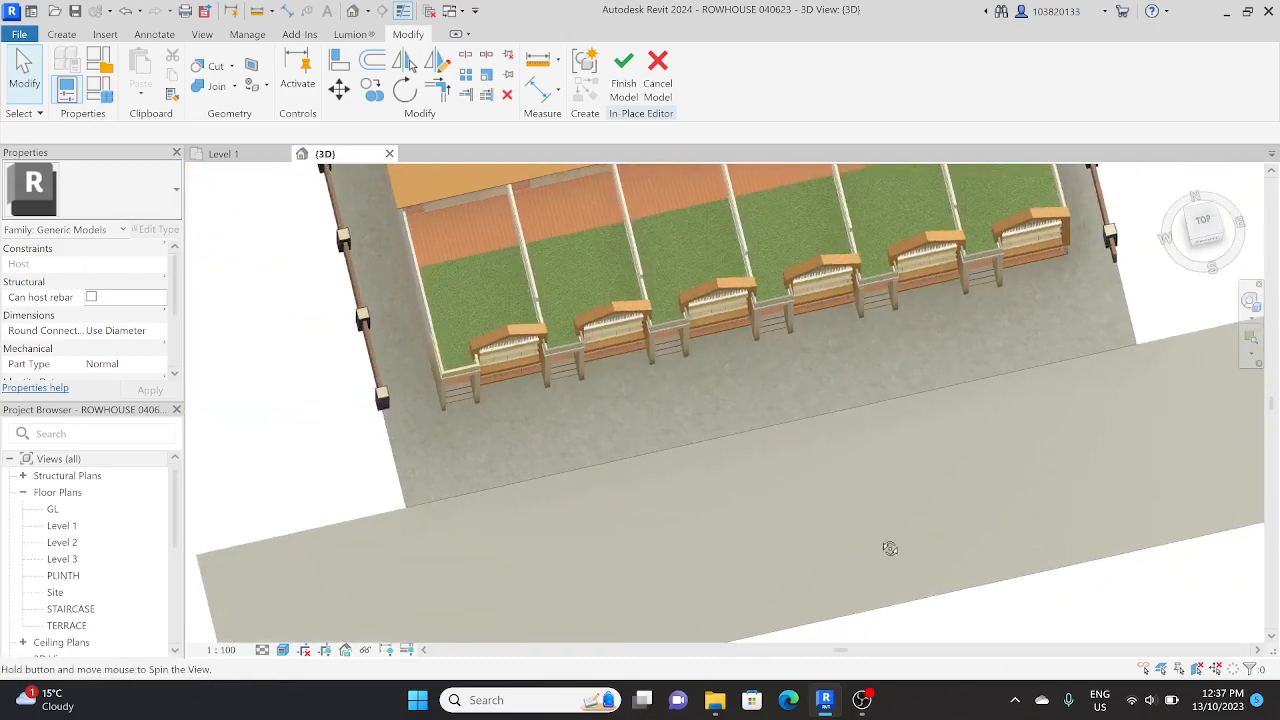
pyautogui.click(1203, 222)
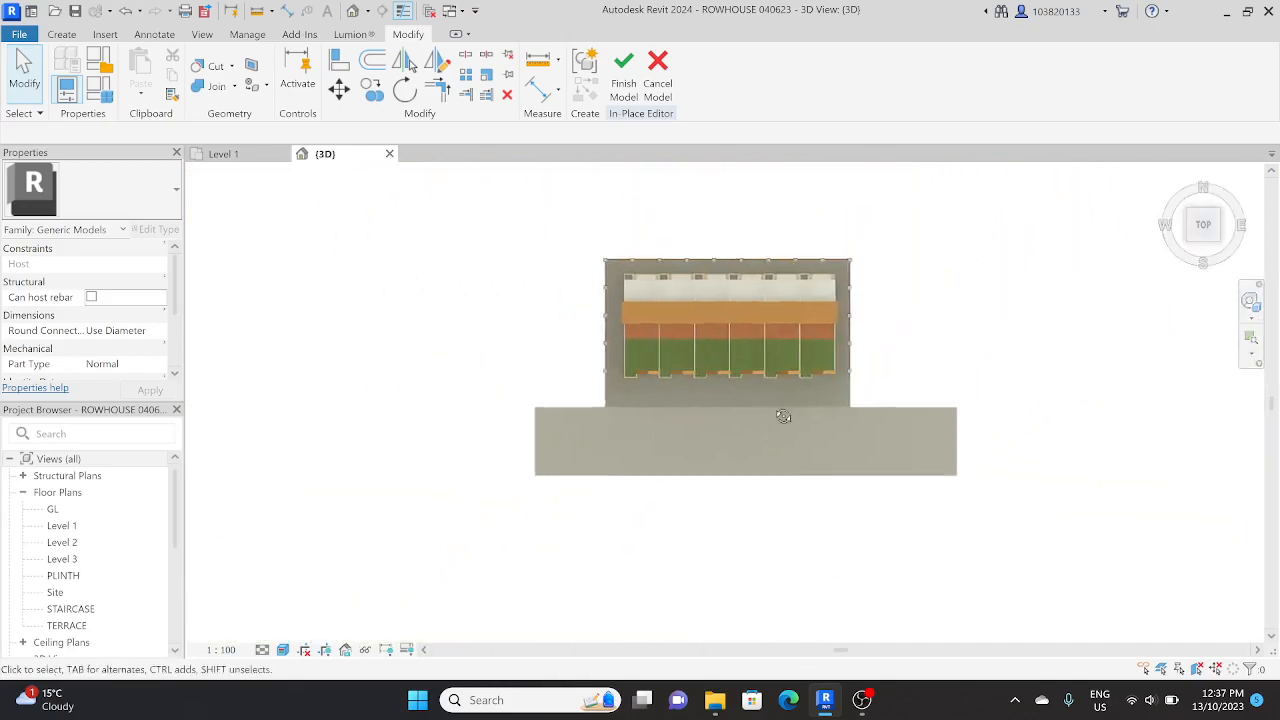
pyautogui.keyDown('shift'); pyautogui.moveTo(780, 414); pyautogui.dragTo(759, 217, button='middle'); pyautogui.keyUp('shift')
pyautogui.scroll(3, 640, 448)
pyautogui.keyDown('shift'); pyautogui.moveTo(616, 446); pyautogui.dragTo(566, 377, button='middle'); pyautogui.keyUp('shift')
pyautogui.scroll(3, 558, 328)
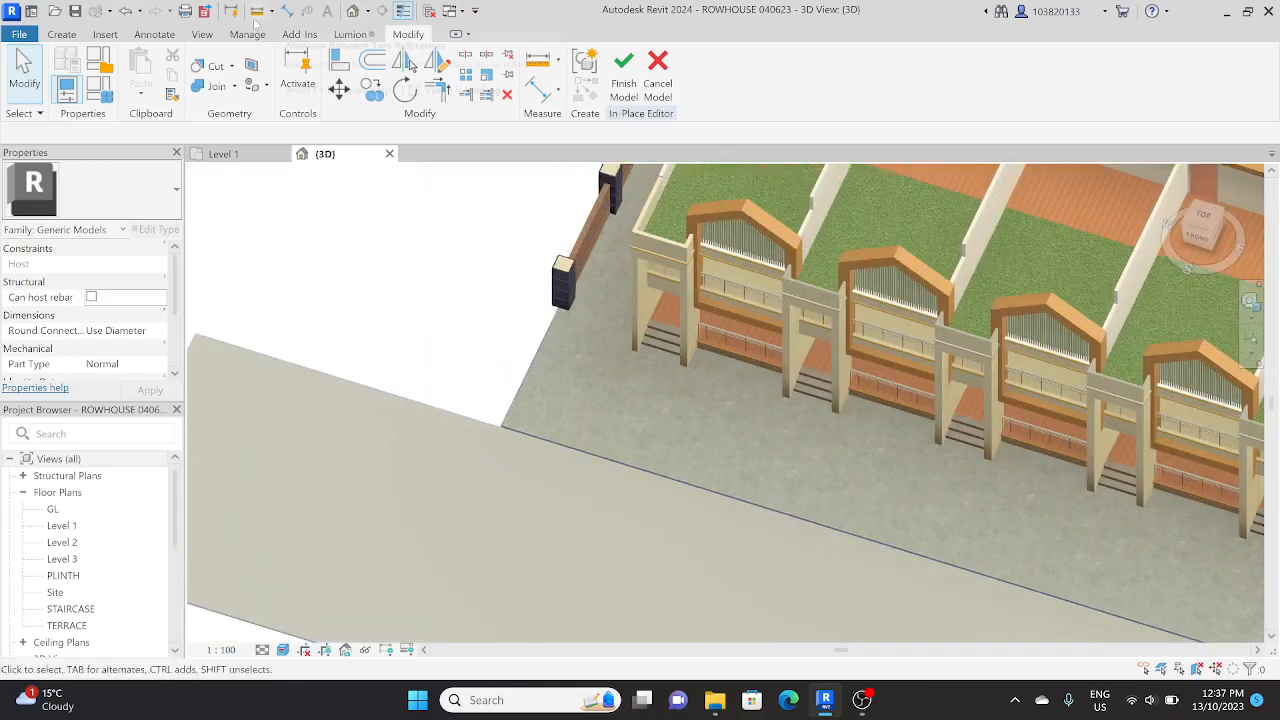
# In a new extrusion sketch, draw a rectangle along the rear gap between the boundary wall and the row houses.
pyautogui.click(61, 34)
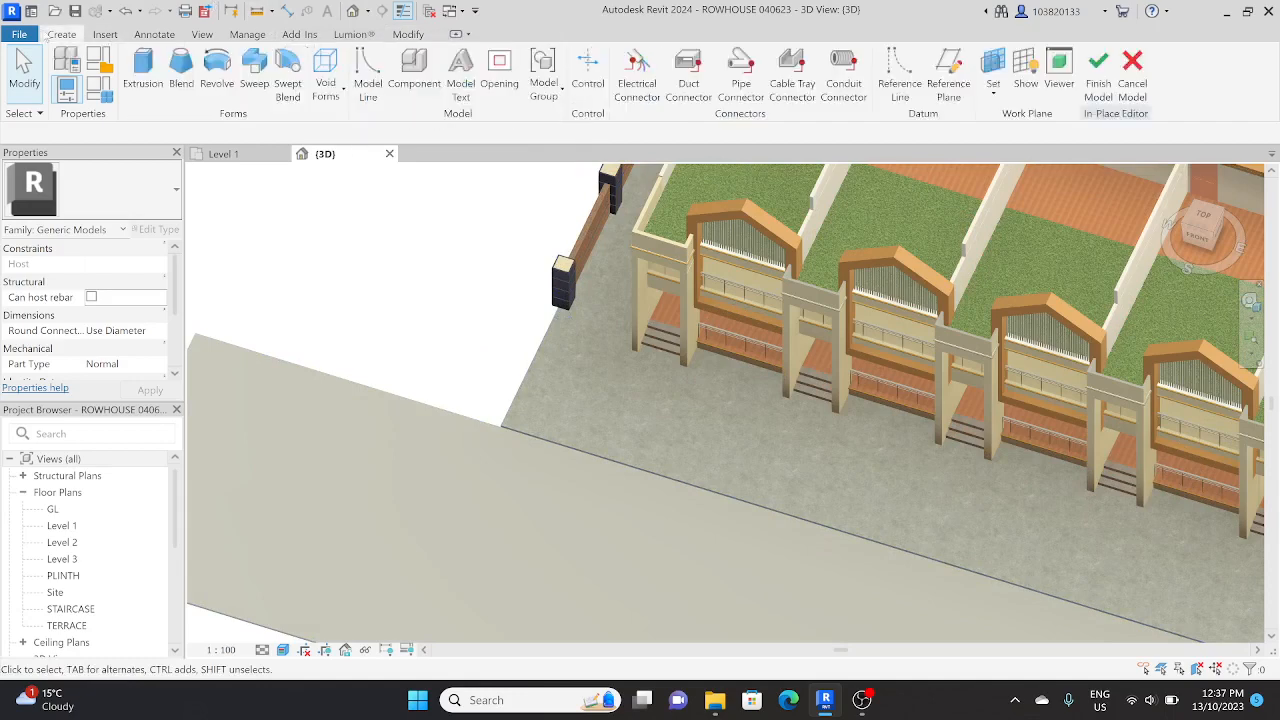
pyautogui.click(67, 62)
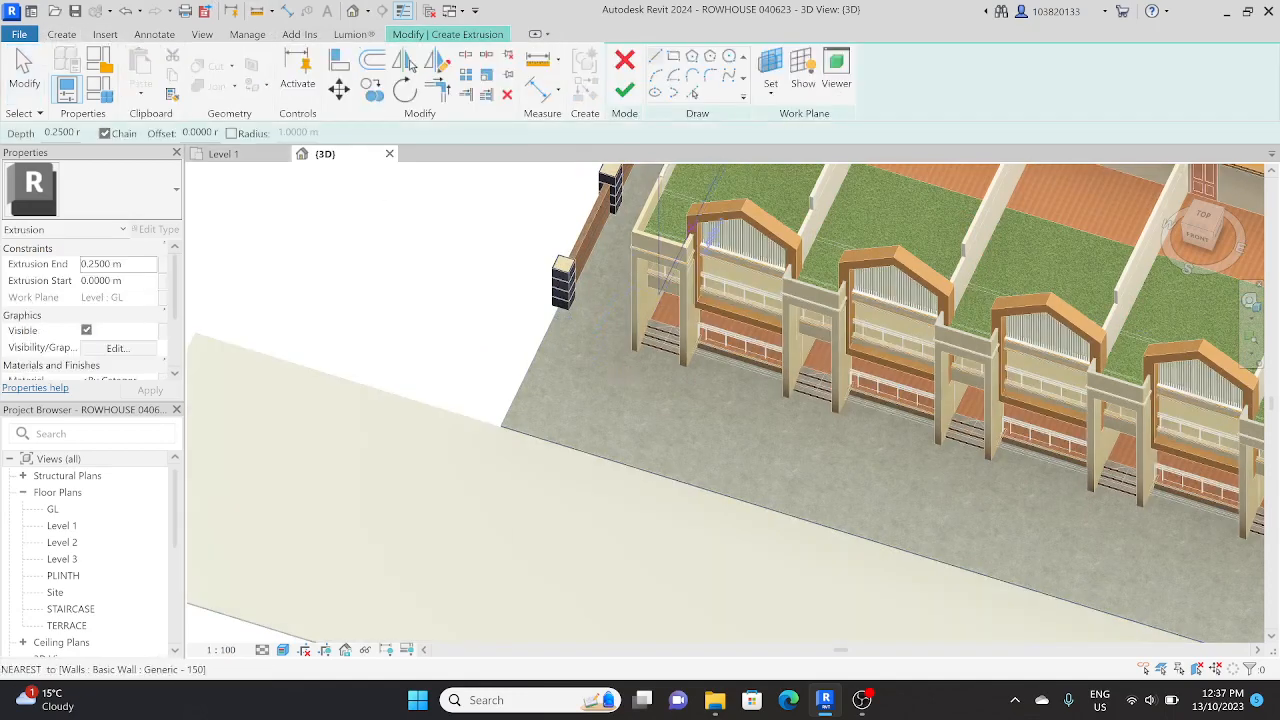
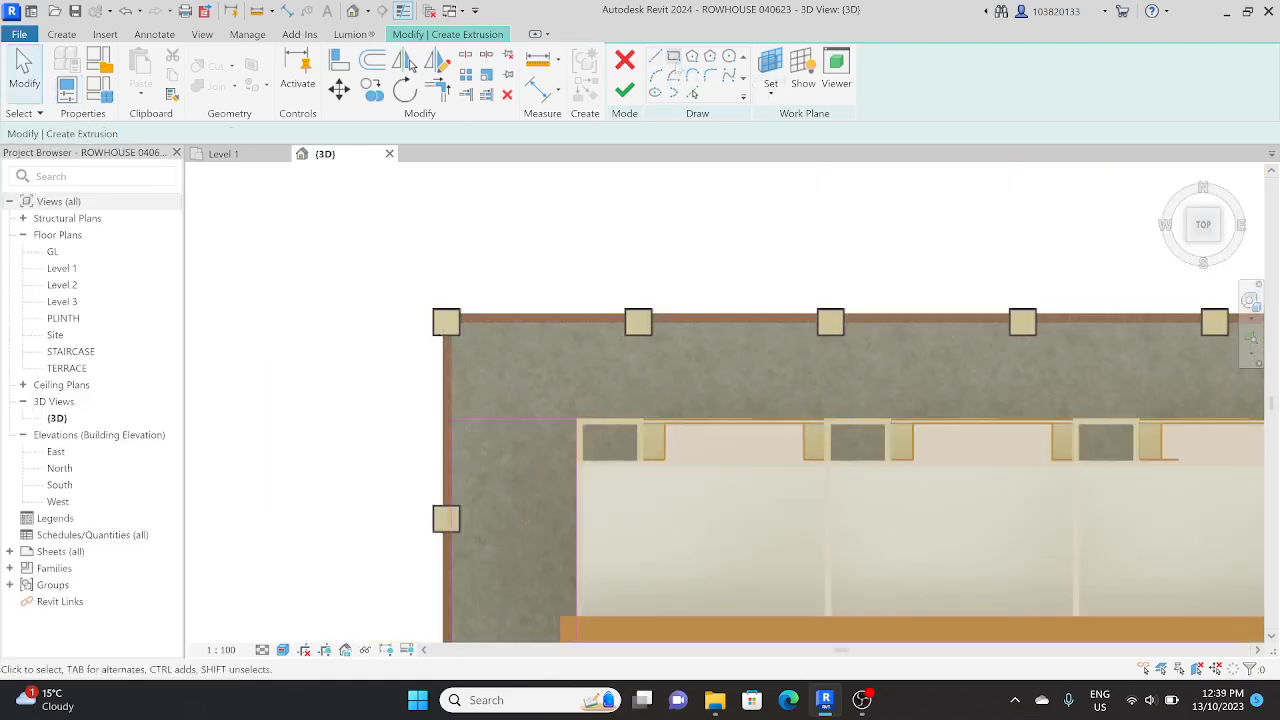
pyautogui.click(673, 56)
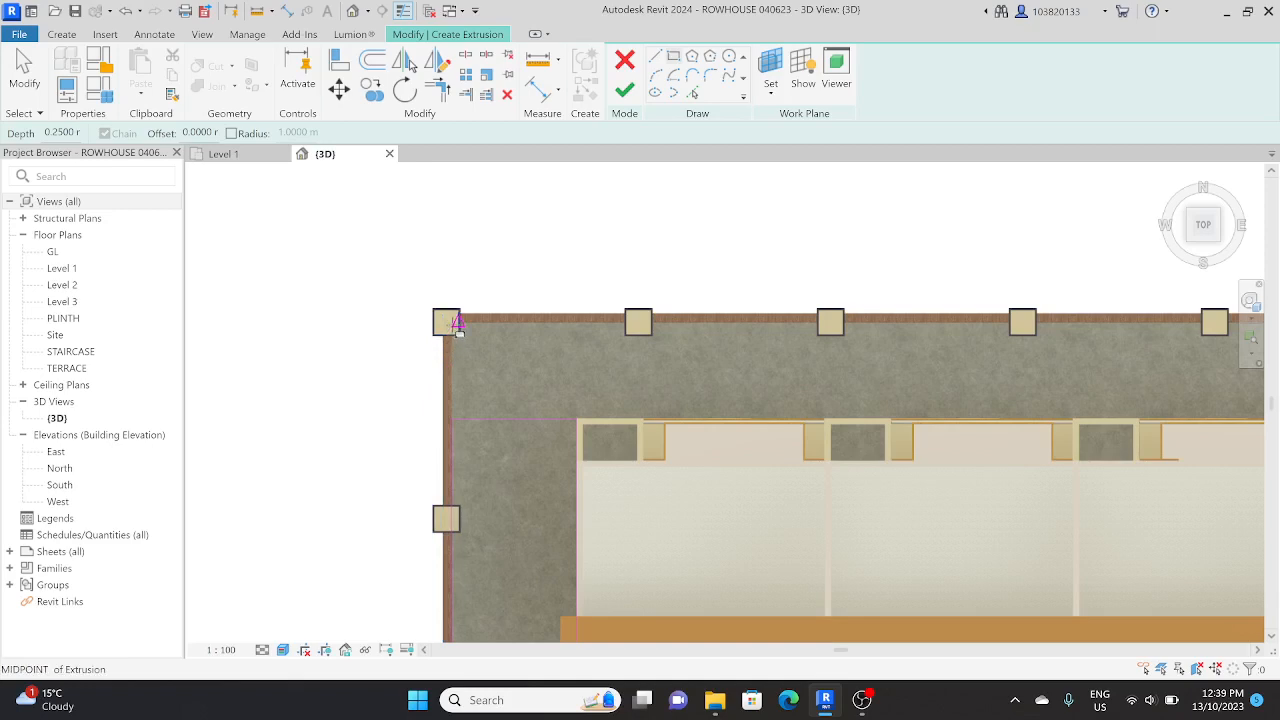
pyautogui.click(452, 324)
pyautogui.scroll(-1, 686, 404)
pyautogui.moveTo(686, 404); pyautogui.dragTo(161, 383, button='middle')
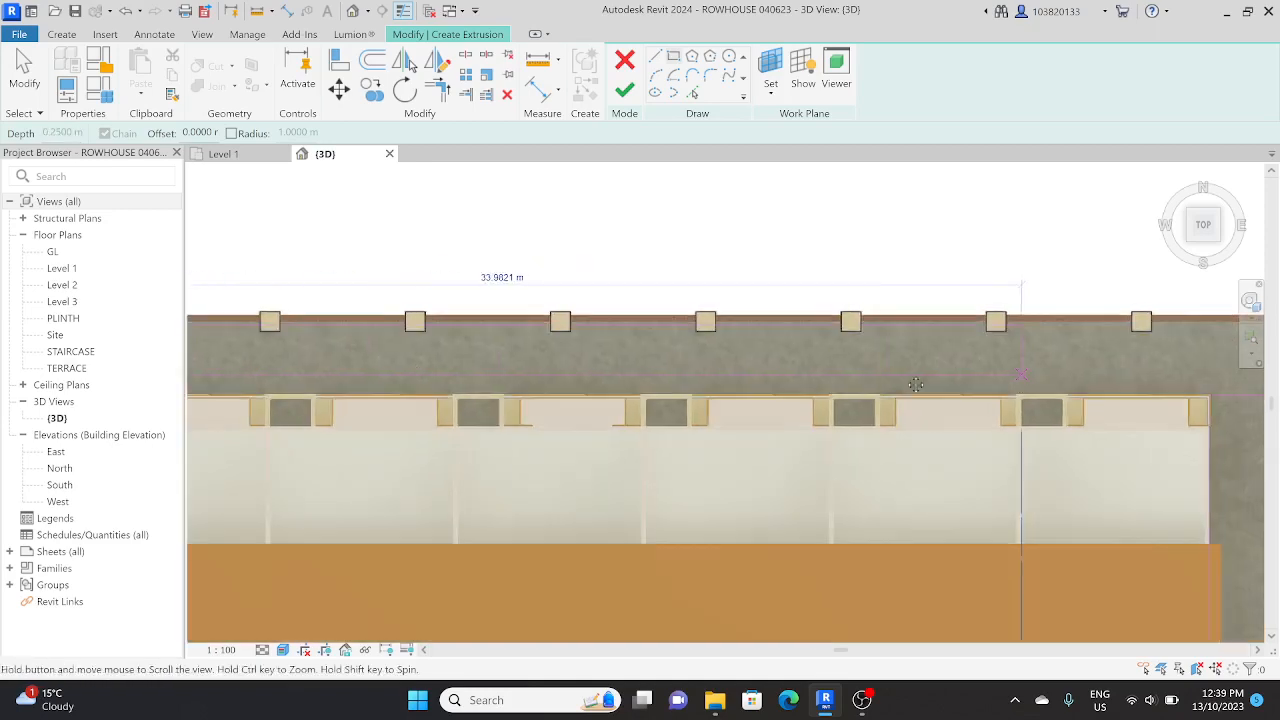
pyautogui.moveTo(1220, 369); pyautogui.dragTo(733, 338, button='middle')
pyautogui.scroll(4, 762, 338)
pyautogui.click(823, 380)
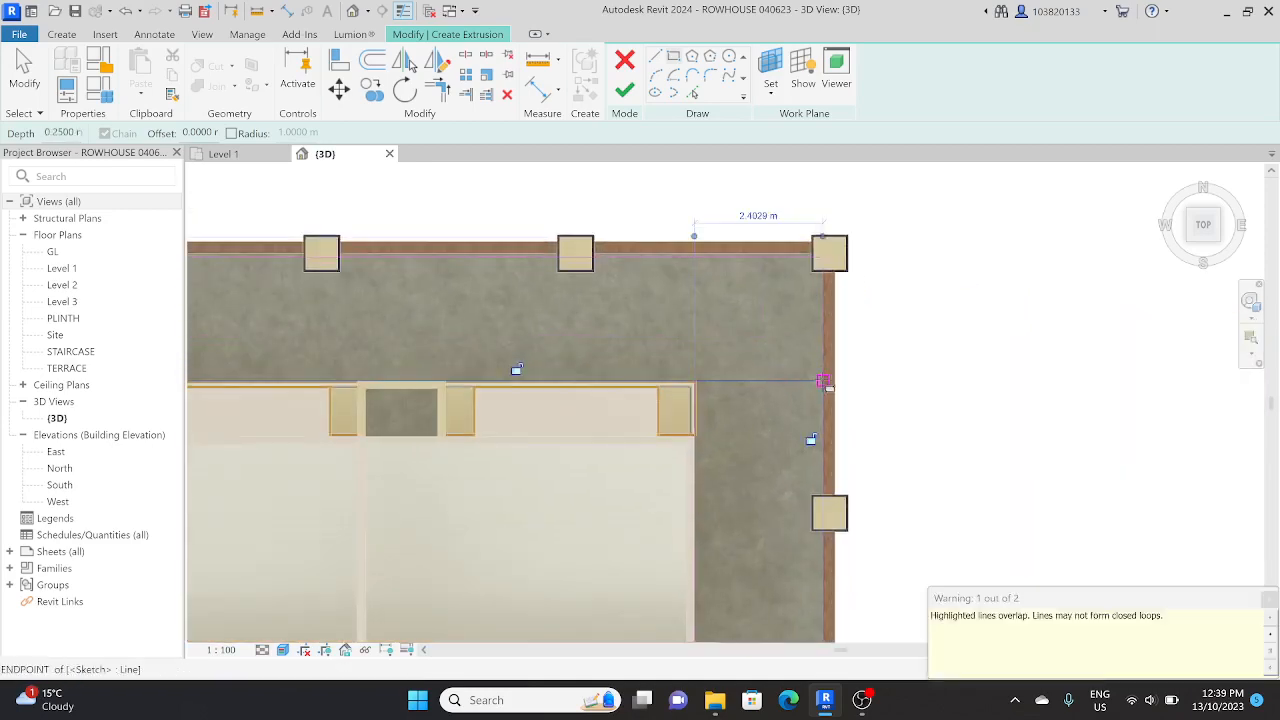
pyautogui.scroll(-5, 823, 381)
pyautogui.press('Escape')
pyautogui.press('Escape')
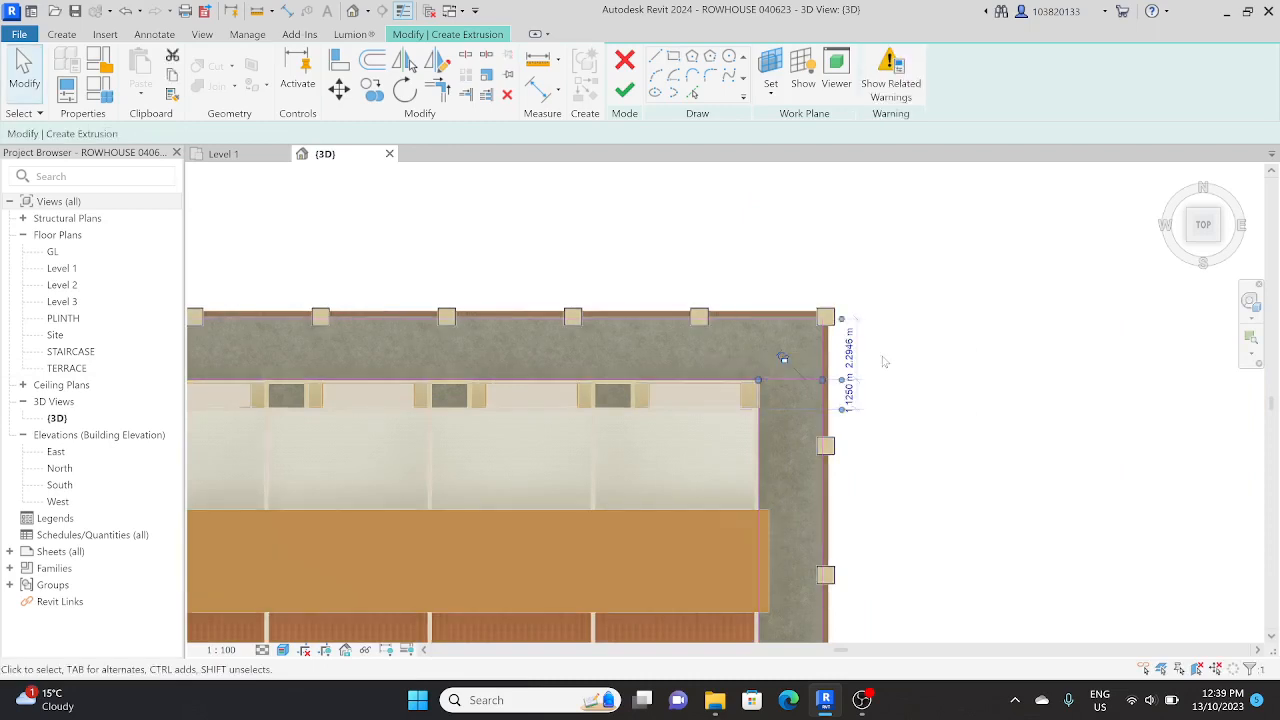
# Clean up and trim the overlapping sketch lines at the rear corners into one U-shaped outline around the row houses.
pyautogui.moveTo(764, 402); pyautogui.dragTo(848, 281)
pyautogui.scroll(-2, 848, 282)
pyautogui.moveTo(848, 284); pyautogui.dragTo(1157, 291, button='middle')
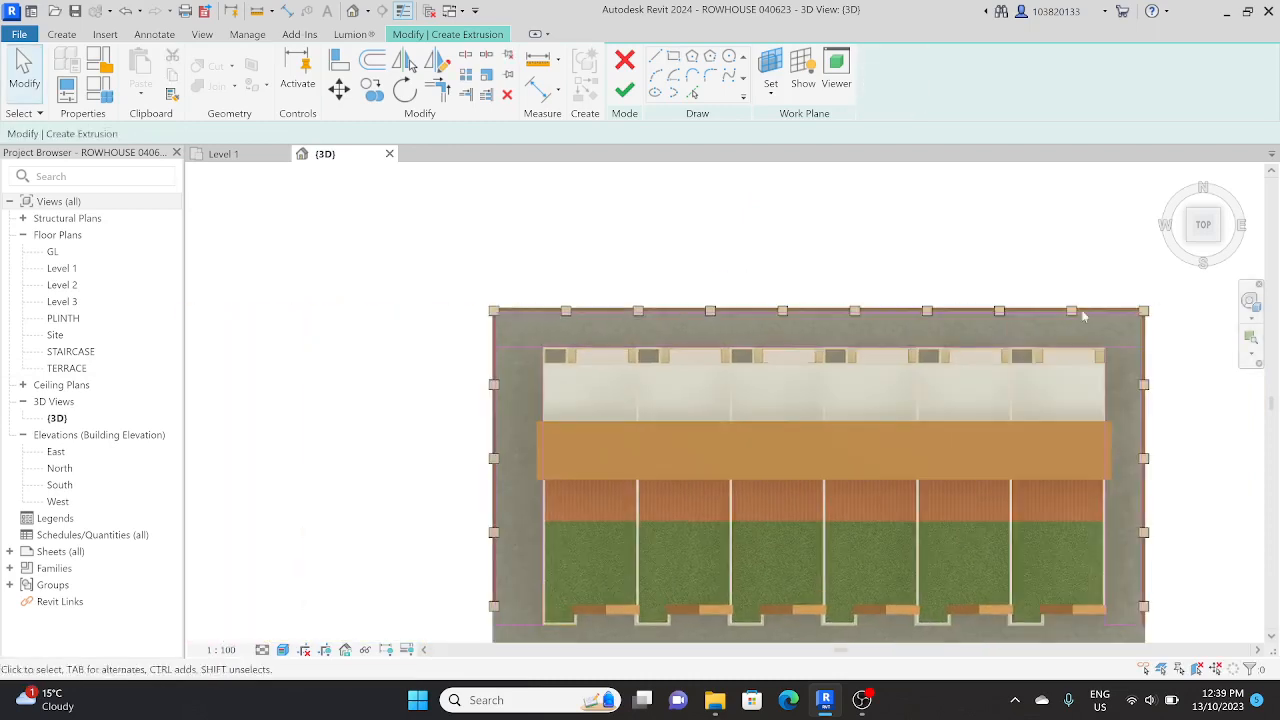
pyautogui.moveTo(419, 377)
pyautogui.mouseDown()
pyautogui.moveTo(610, 283)
pyautogui.moveTo(590, 288)
pyautogui.mouseUp()
pyautogui.click(590, 288)
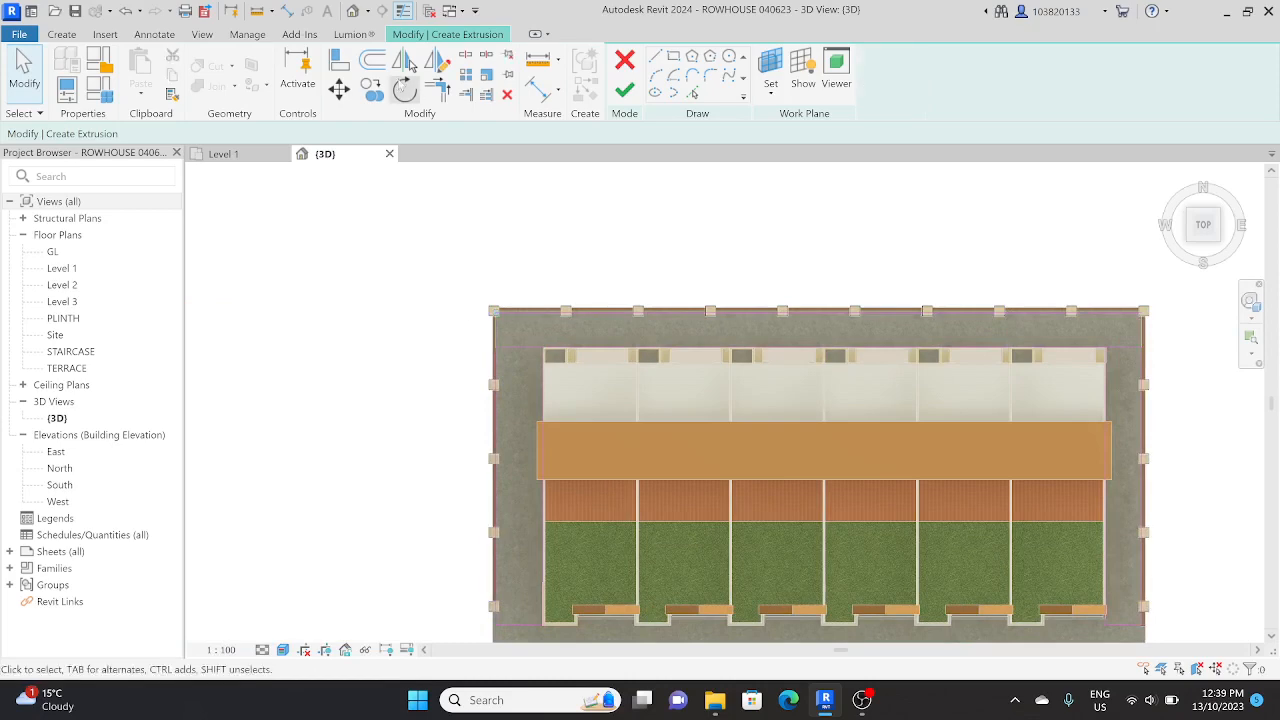
pyautogui.click(437, 88)
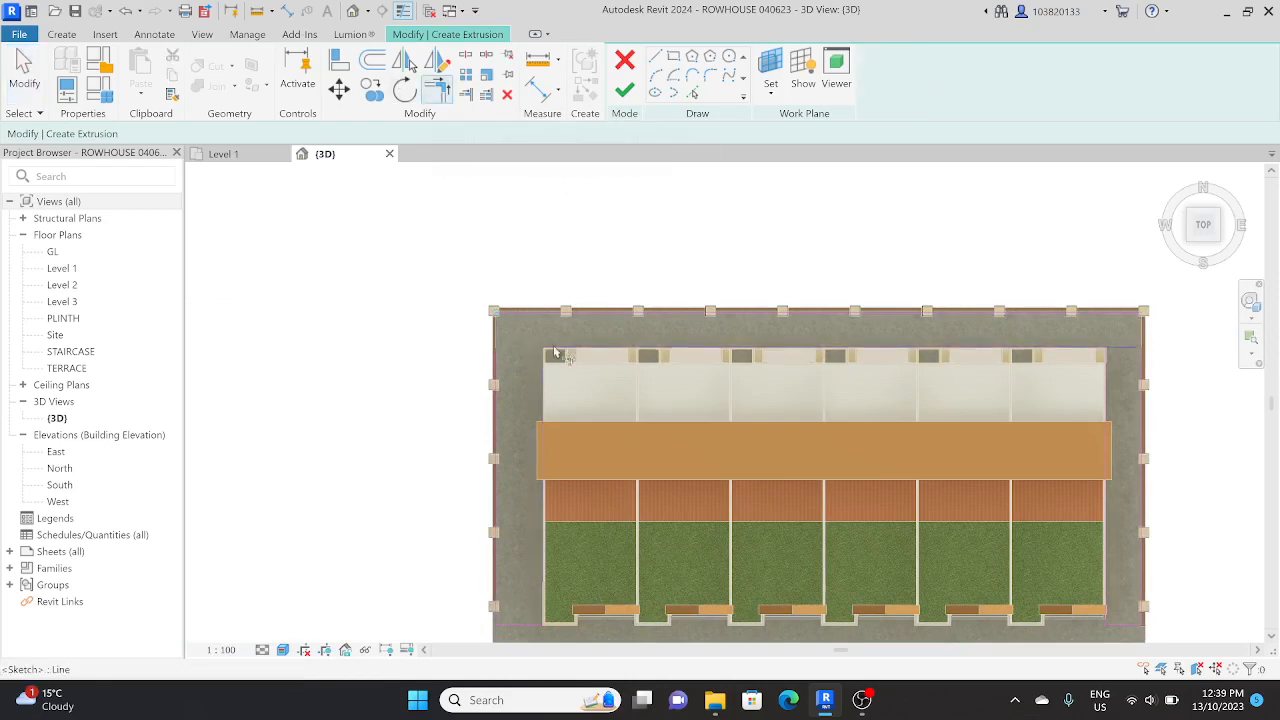
pyautogui.moveTo(935, 330); pyautogui.dragTo(671, 323, button='middle')
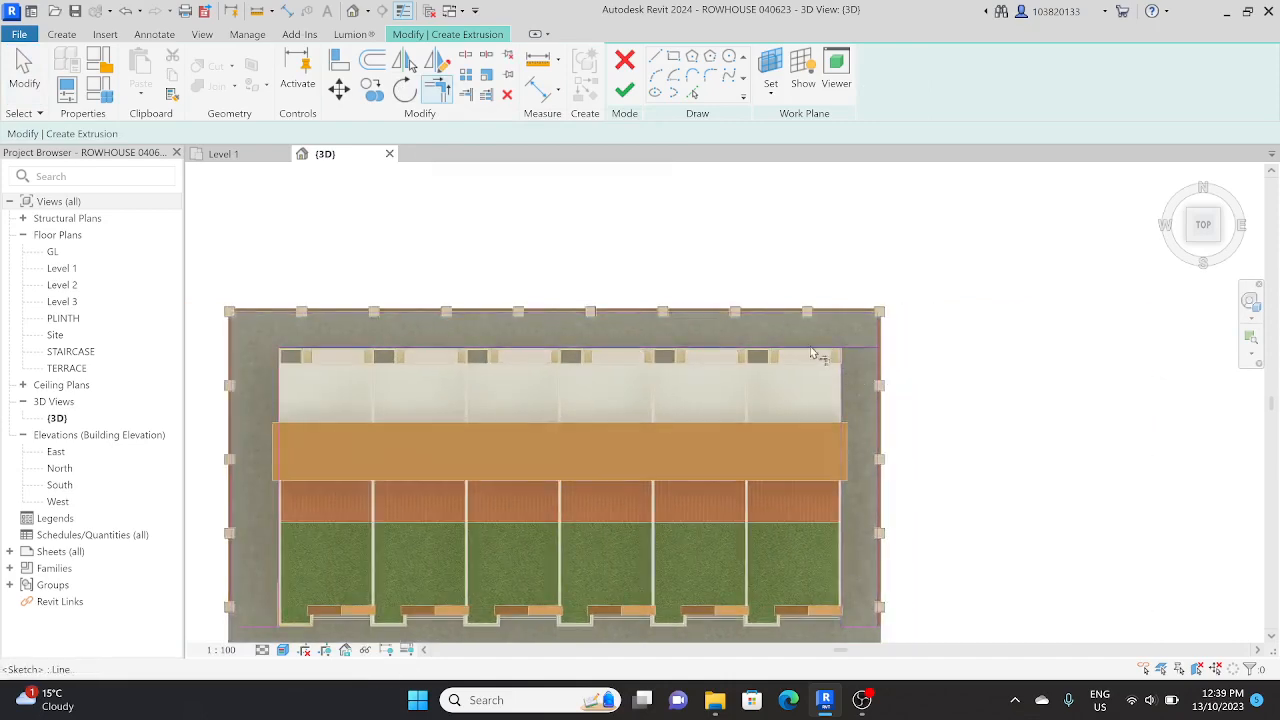
pyautogui.press('Escape')
pyautogui.scroll(-3, 815, 354)
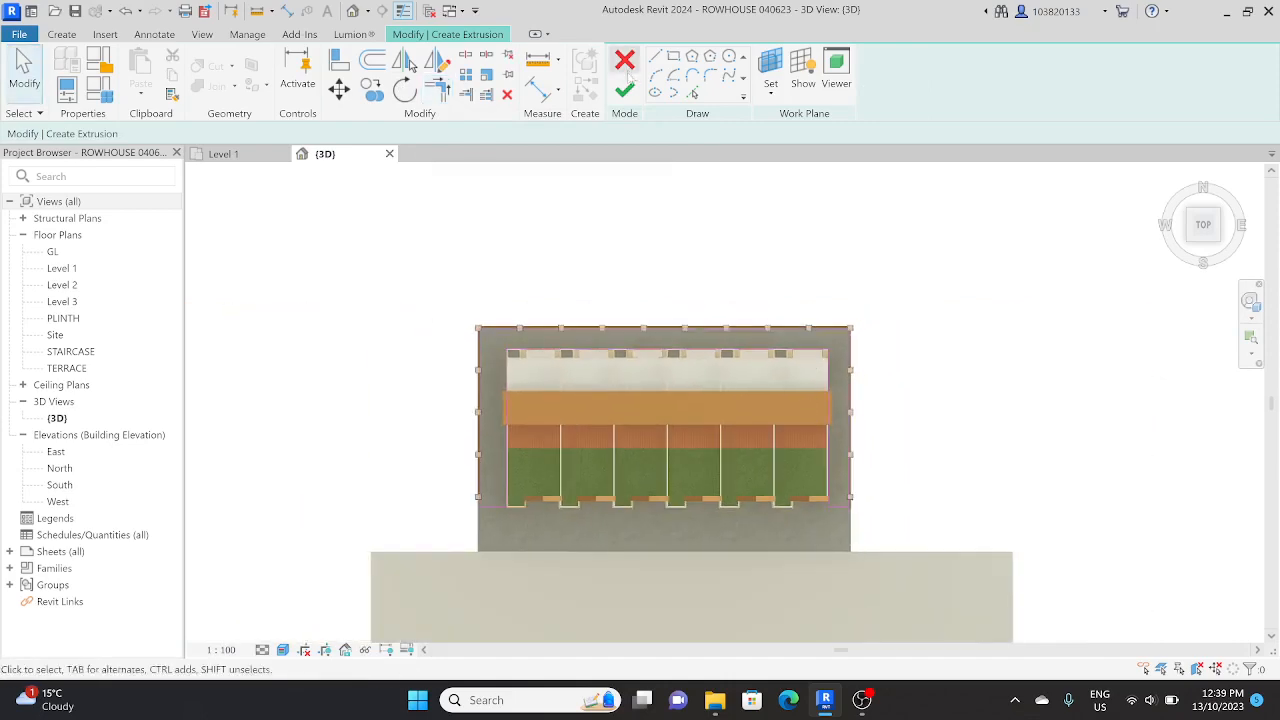
# Finish the U-shaped sketch as a 0.25 m extrusion and check its front end beside the east boundary wall.
pyautogui.click(624, 90)
pyautogui.keyDown('shift'); pyautogui.moveTo(926, 491); pyautogui.dragTo(871, 291, button='middle'); pyautogui.keyUp('shift')
pyautogui.scroll(4, 773, 600)
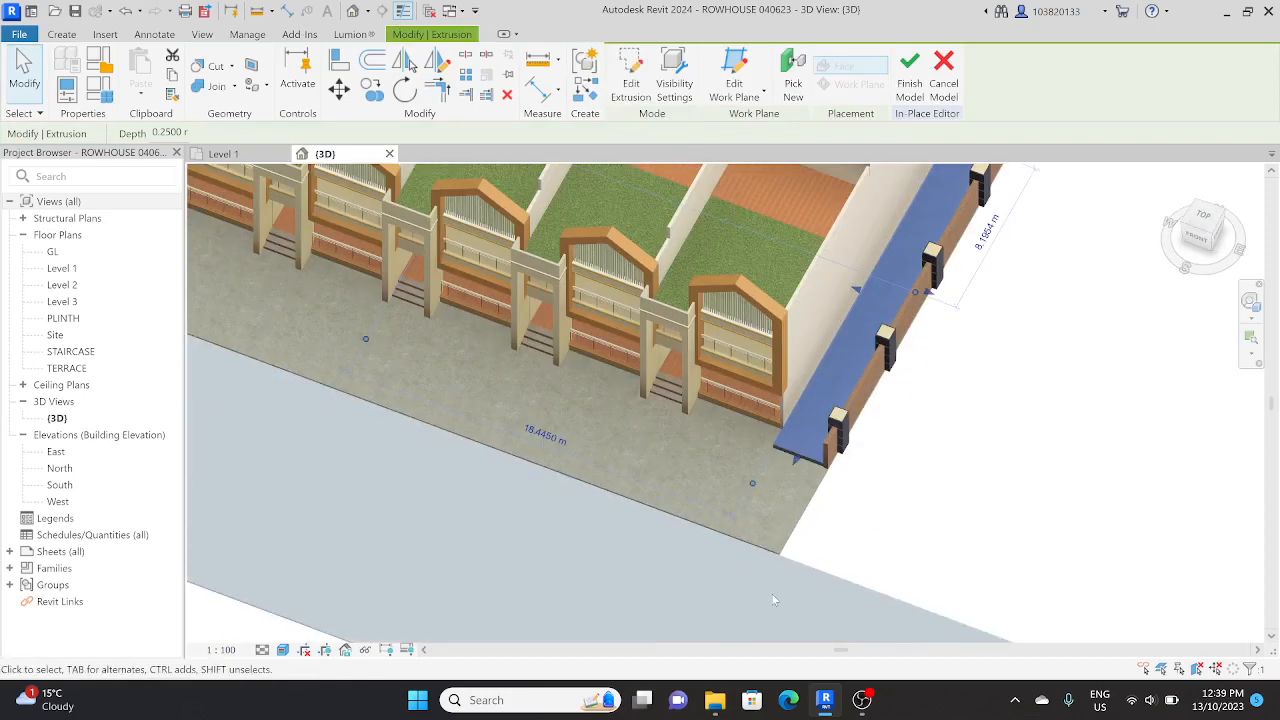
pyautogui.scroll(3, 800, 440)
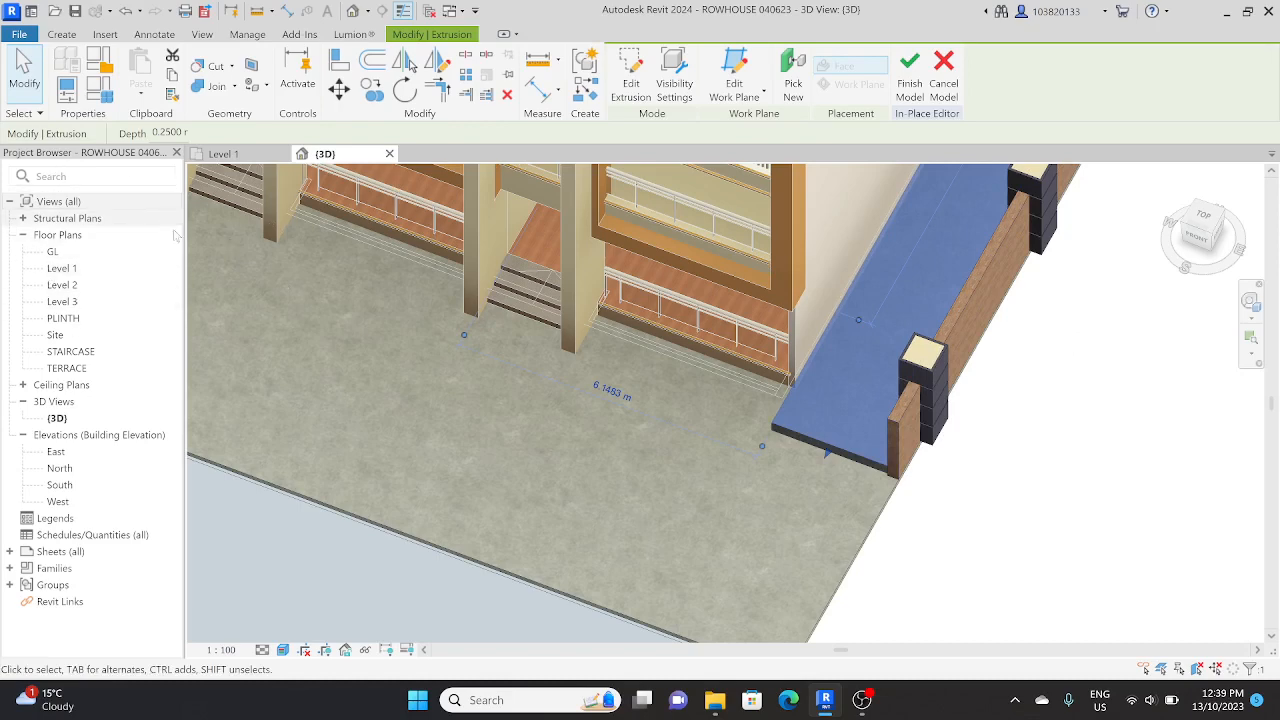
pyautogui.press('Escape')
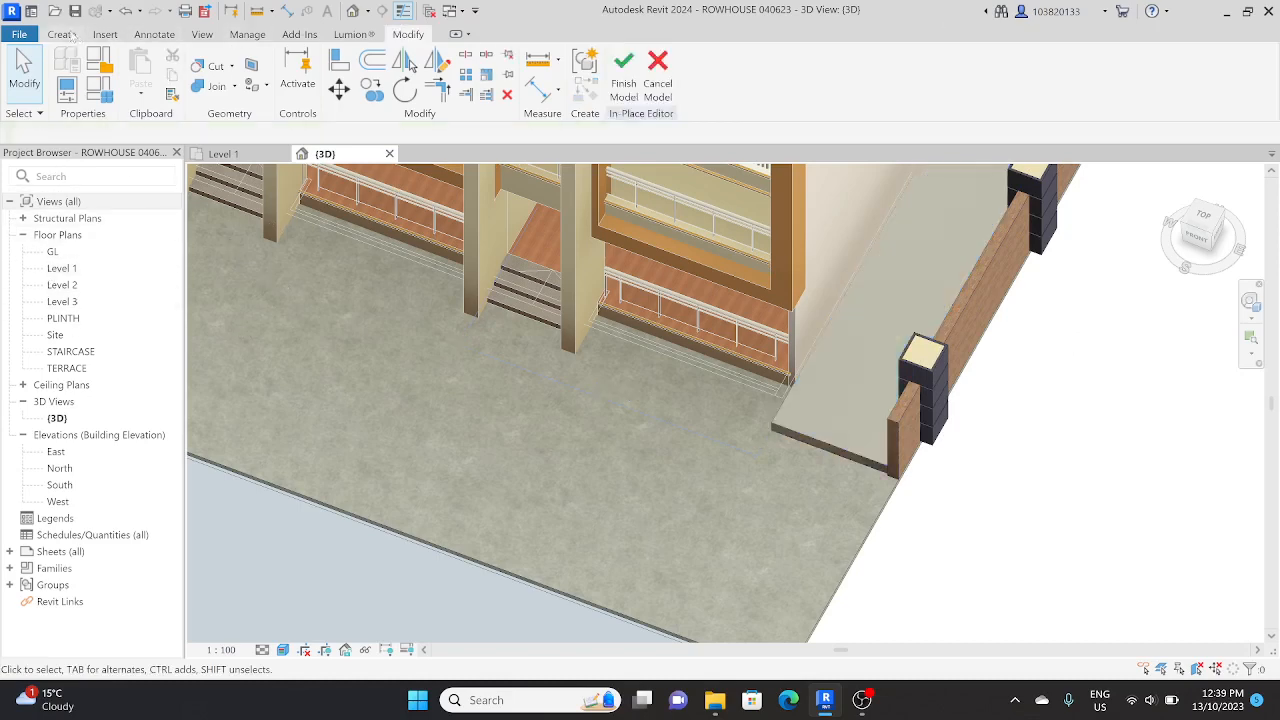
# Turn on the Properties palette in the user interface.
pyautogui.click(62, 35)
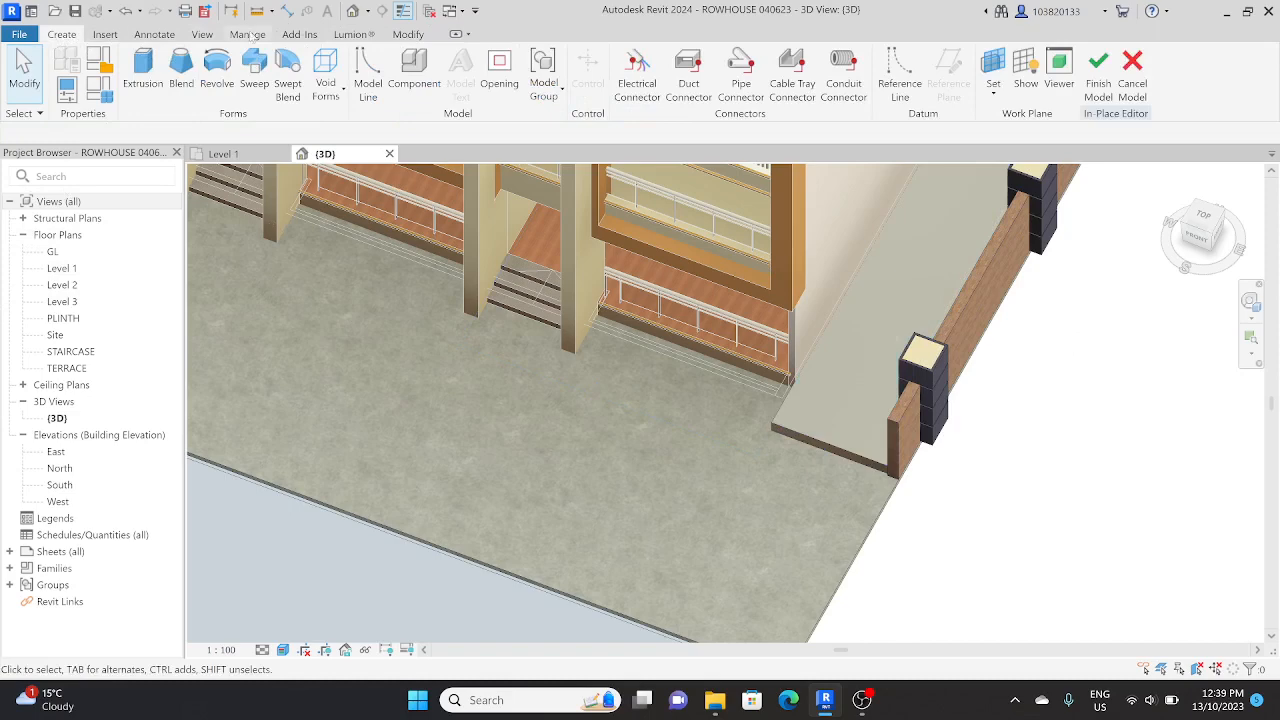
pyautogui.click(210, 35)
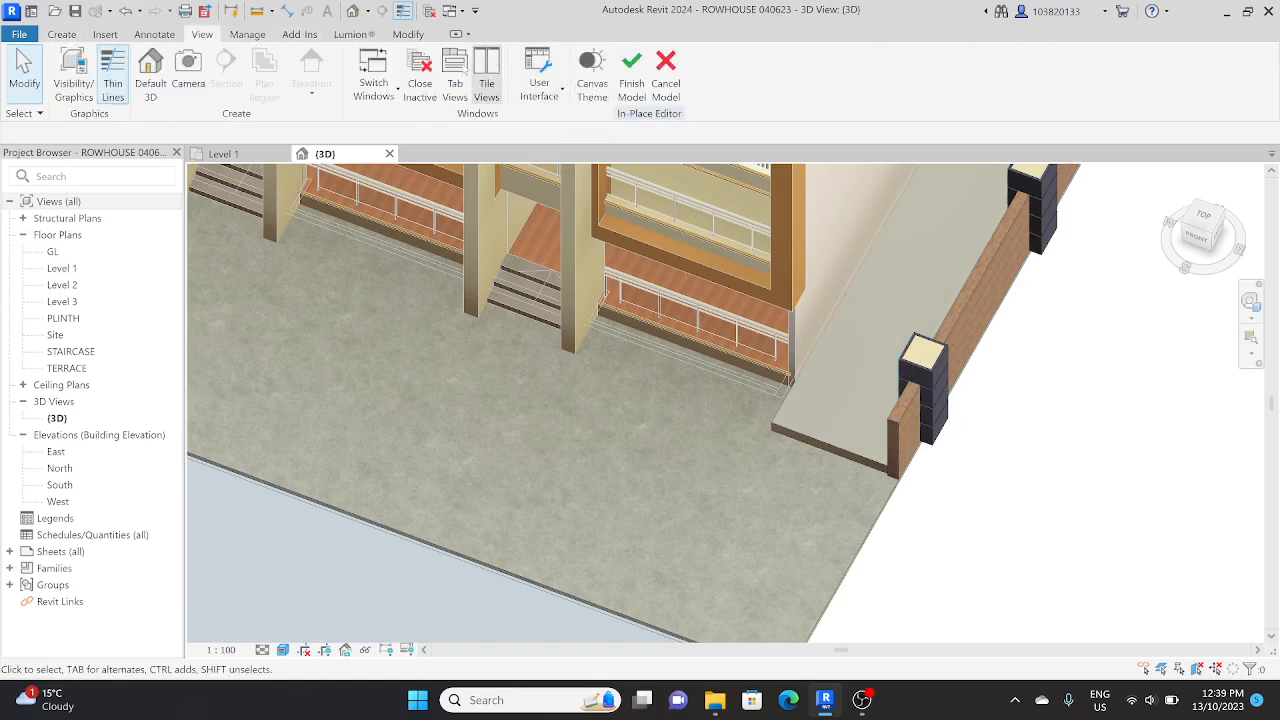
pyautogui.click(557, 94)
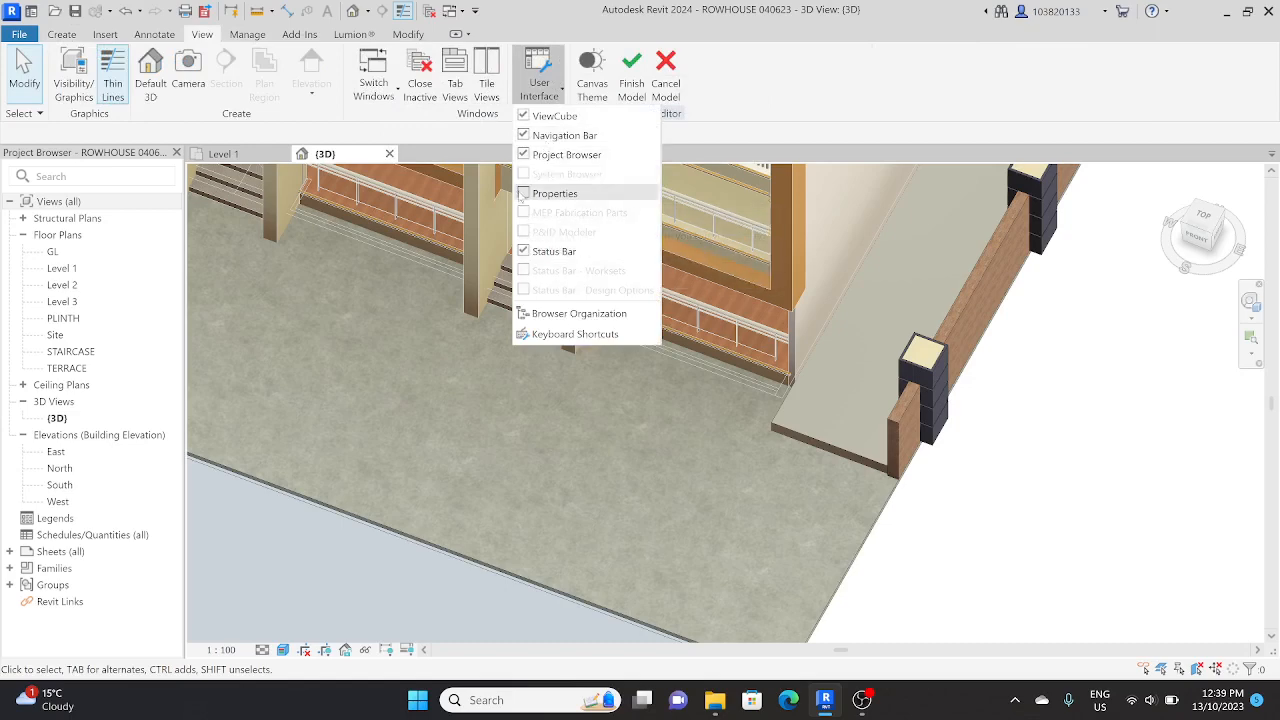
pyautogui.click(525, 194)
# Set the U-shaped extrusion's Extrusion End to 0.05 m and check its front end beside the west boundary wall.
pyautogui.scroll(-2, 886, 458)
pyautogui.click(846, 450)
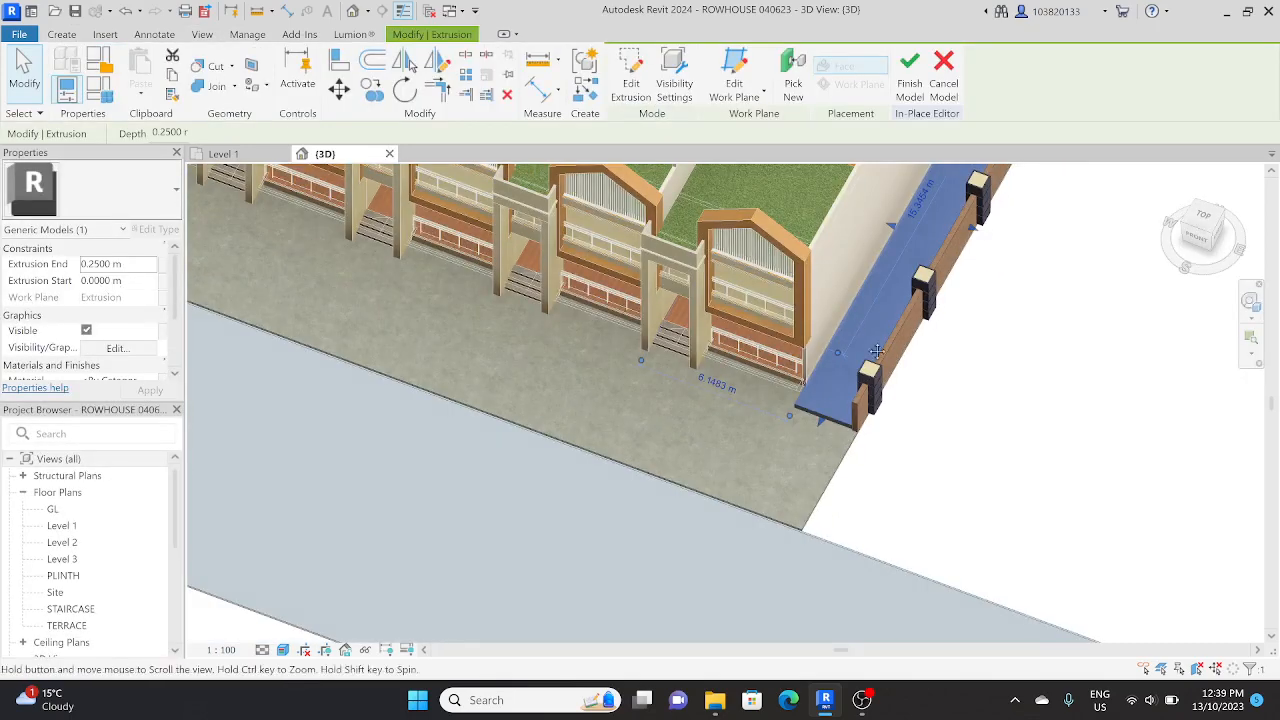
pyautogui.moveTo(755, 345); pyautogui.dragTo(858, 366, button='middle')
pyautogui.click(1198, 238)
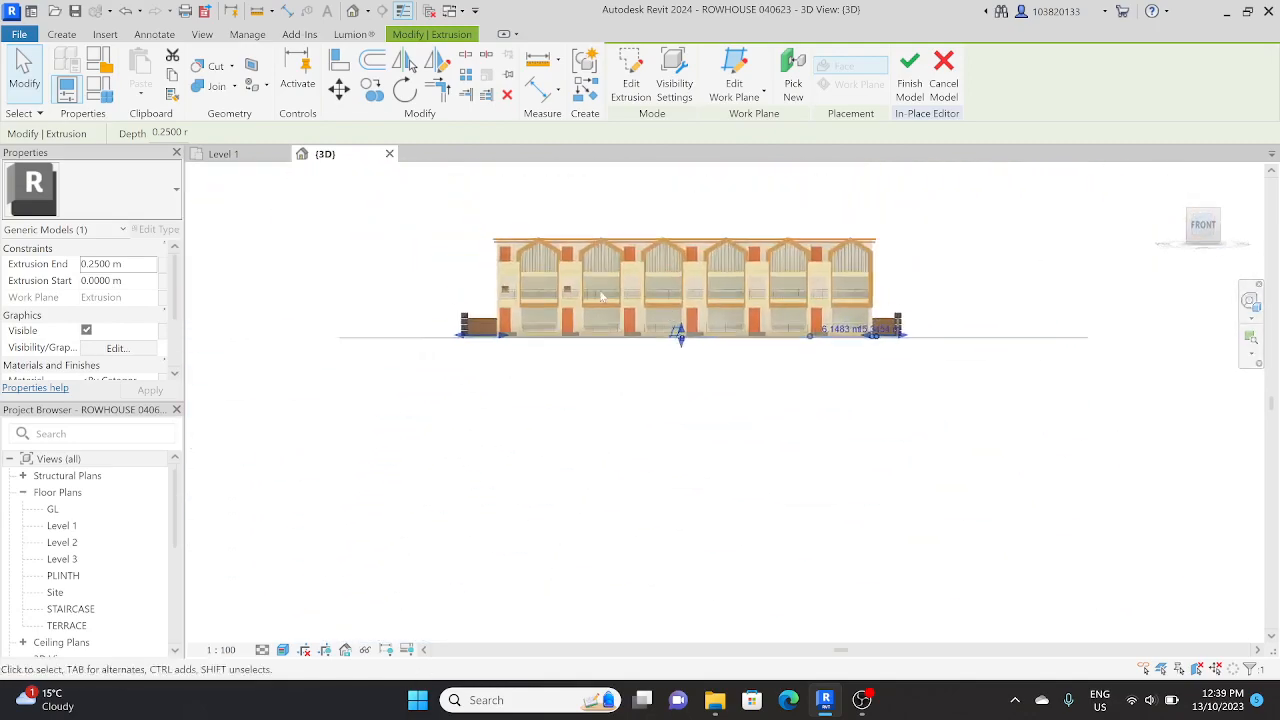
pyautogui.scroll(5, 680, 345)
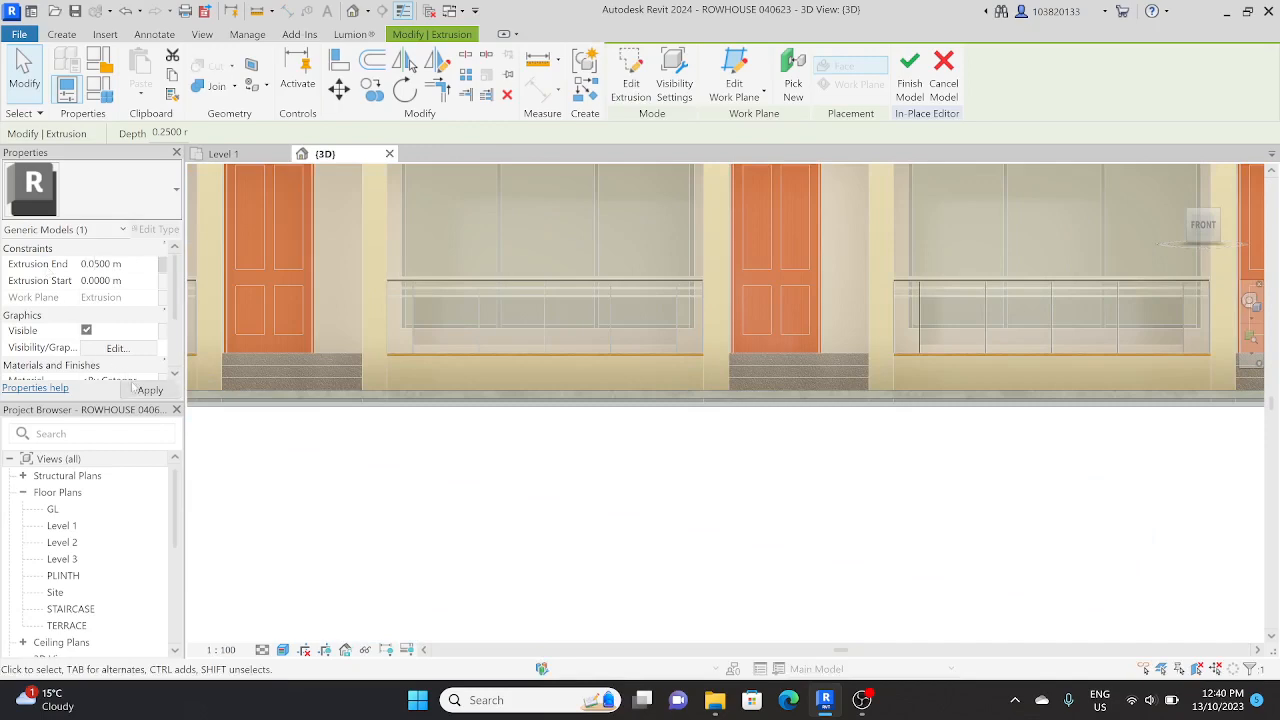
pyautogui.scroll(-5, 666, 413)
pyautogui.keyDown('shift'); pyautogui.moveTo(666, 413); pyautogui.dragTo(567, 384, button='middle'); pyautogui.keyUp('shift')
pyautogui.scroll(8, 462, 485)
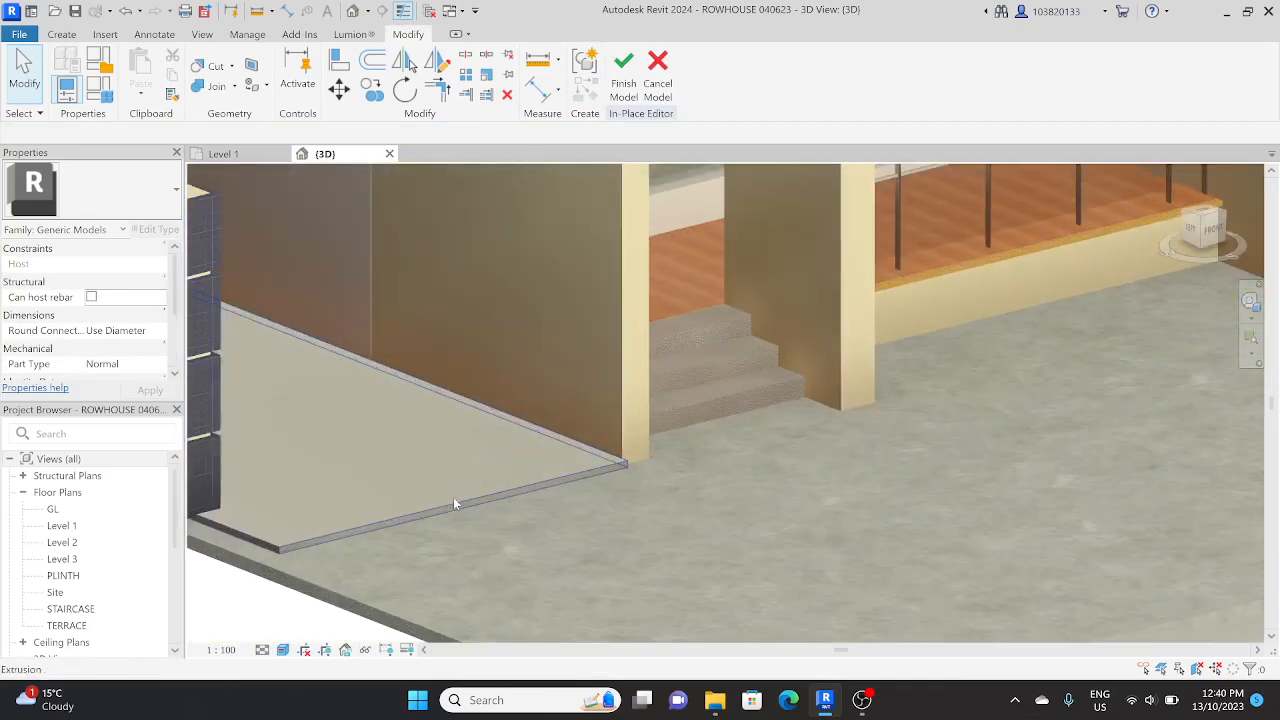
pyautogui.scroll(-3, 513, 405)
pyautogui.keyDown('shift'); pyautogui.moveTo(513, 402); pyautogui.dragTo(582, 235, button='middle'); pyautogui.keyUp('shift')
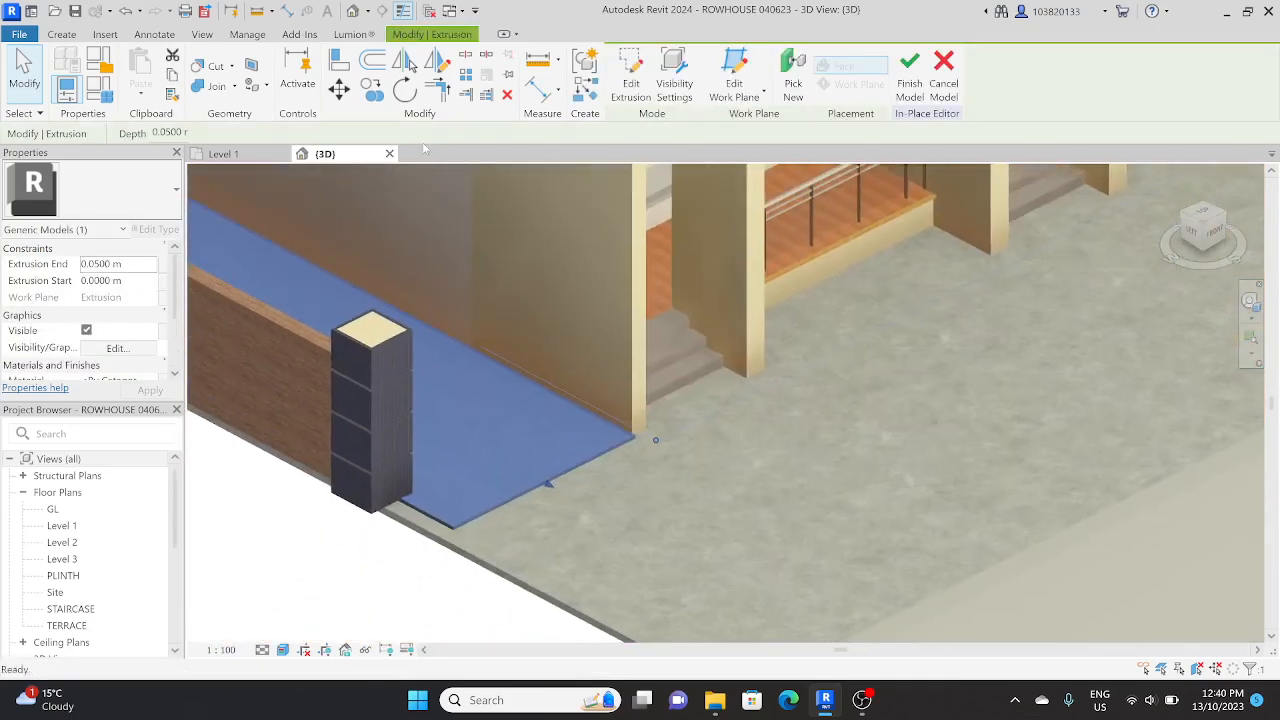
pyautogui.press('Escape')
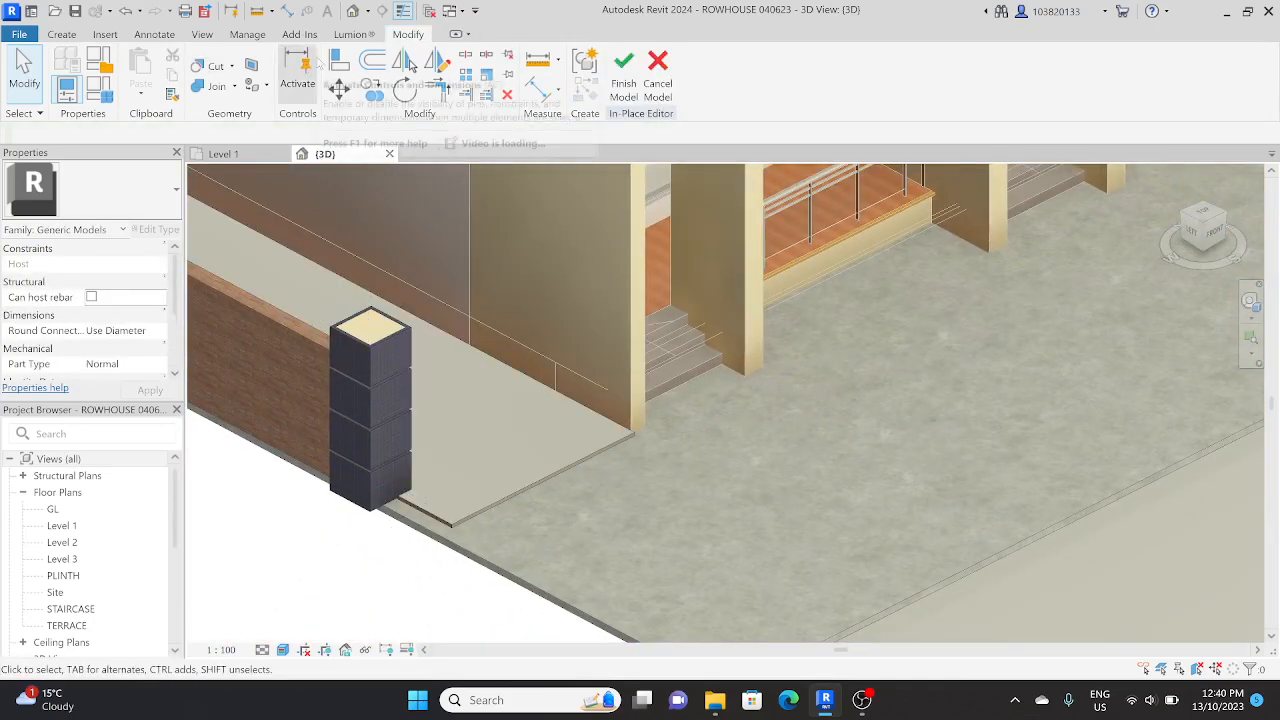
pyautogui.click(339, 60)
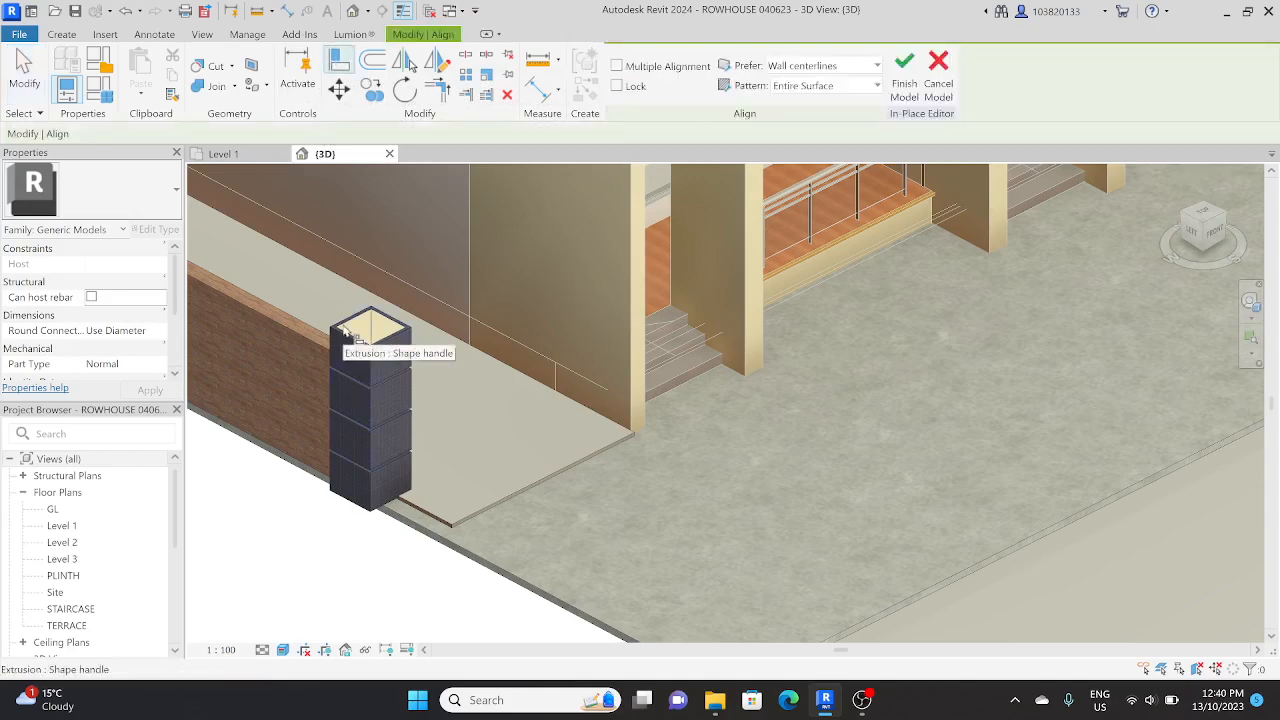
pyautogui.click(350, 330)
pyautogui.scroll(-3, 506, 496)
pyautogui.scroll(-3, 606, 462)
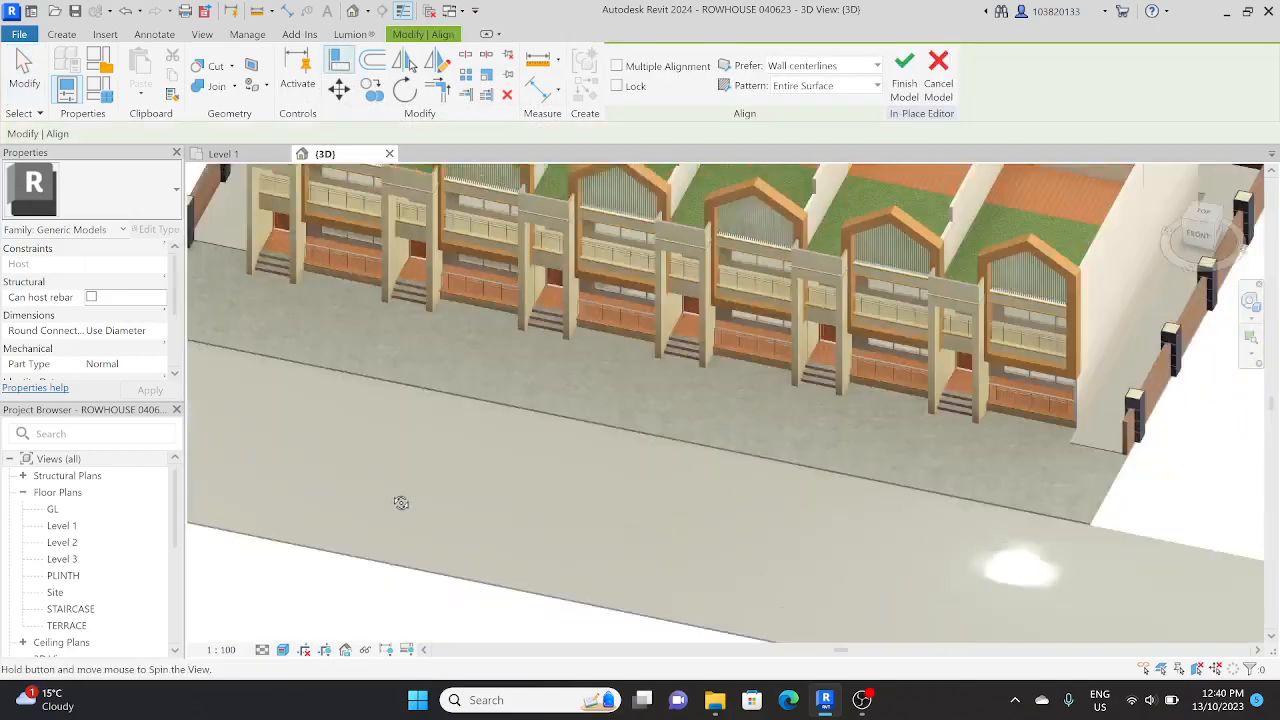
pyautogui.scroll(5, 890, 475)
pyautogui.scroll(2, 740, 467)
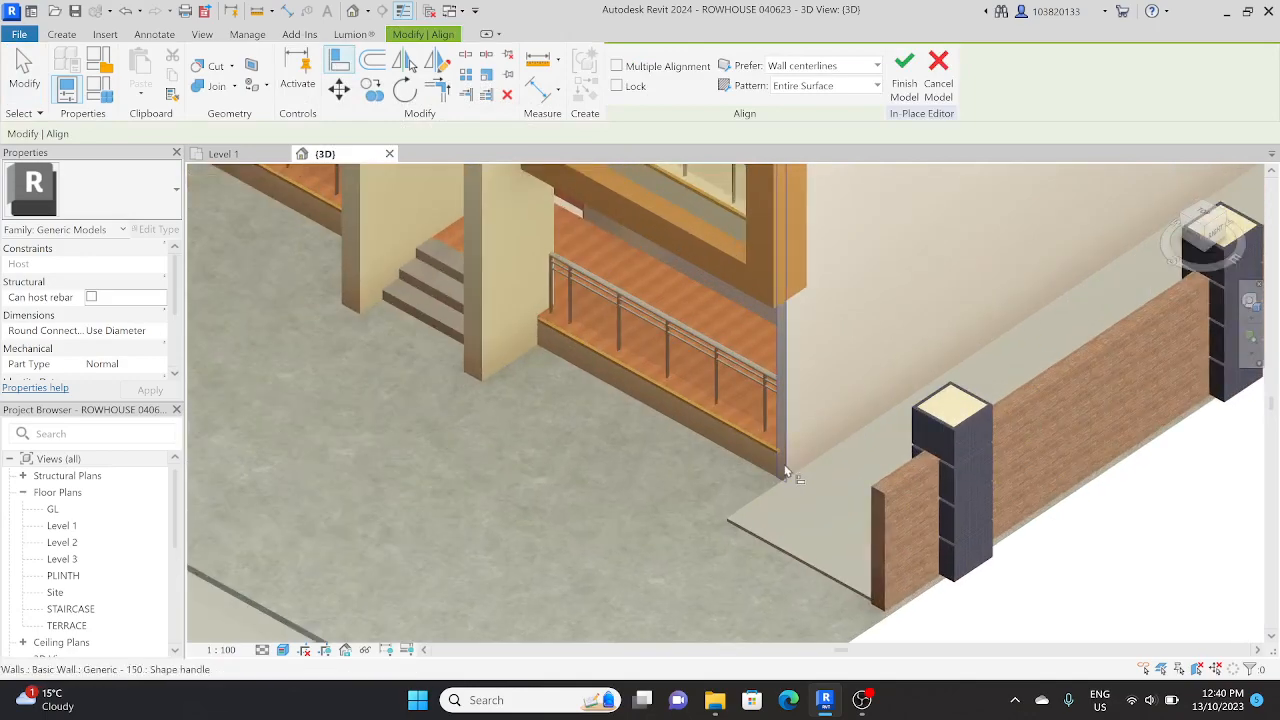
pyautogui.scroll(1, 783, 531)
pyautogui.scroll(-2, 787, 538)
pyautogui.press('Escape')
pyautogui.press('Escape')
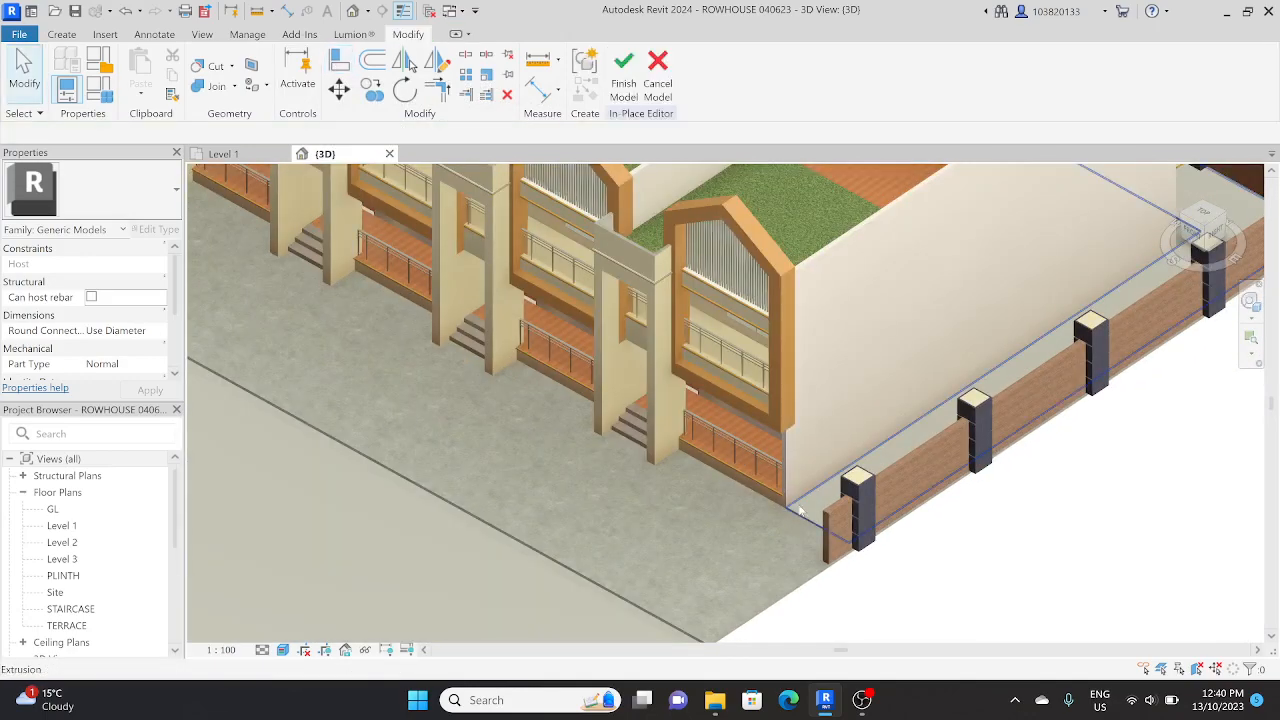
# Assign the KM_GRASS material to the U-shaped extrusion around the row houses.
pyautogui.click(800, 515)
pyautogui.scroll(-3, 800, 515)
pyautogui.scroll(3, 841, 525)
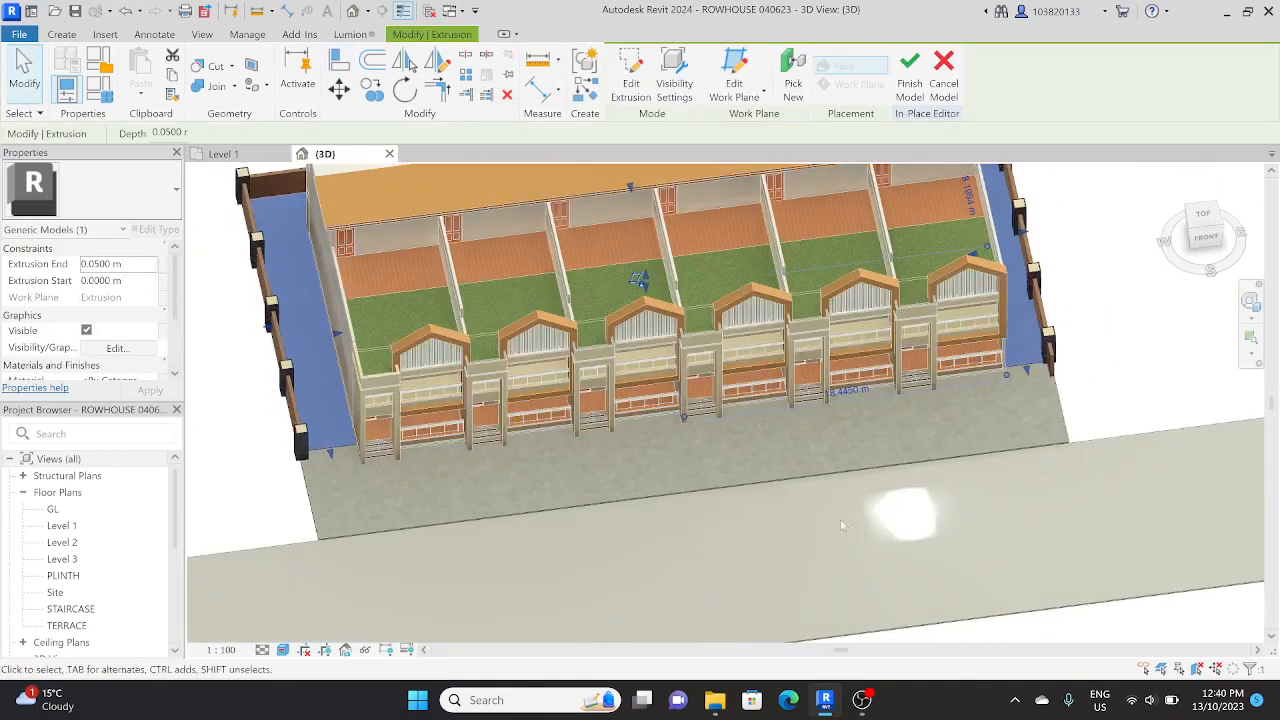
pyautogui.scroll(-3, 147, 362)
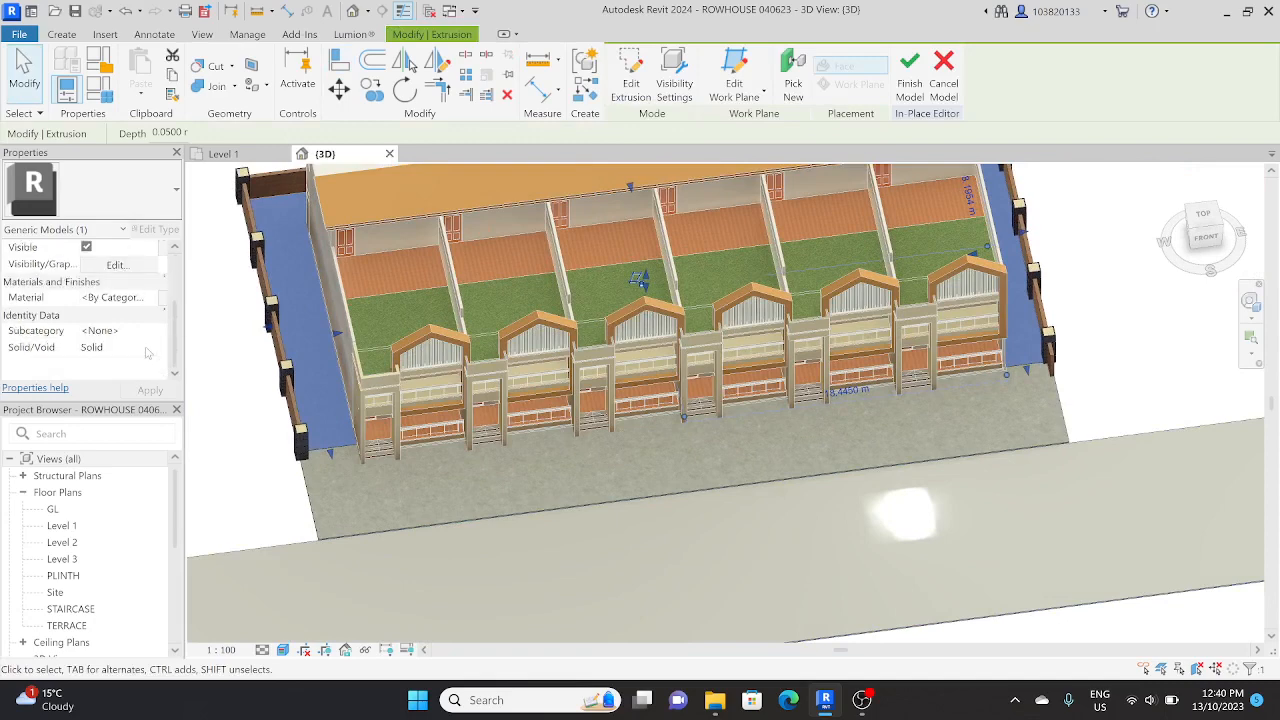
pyautogui.click(152, 297)
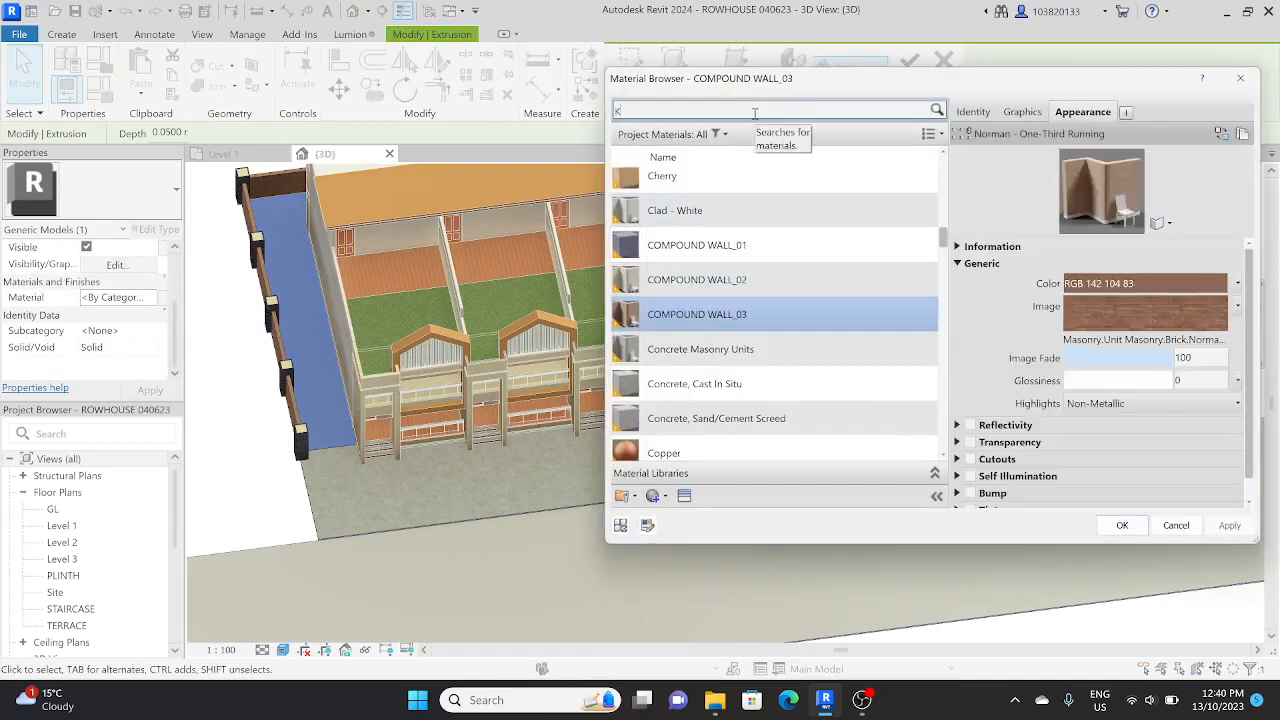
pyautogui.click(755, 114)
pyautogui.write('KM_G')
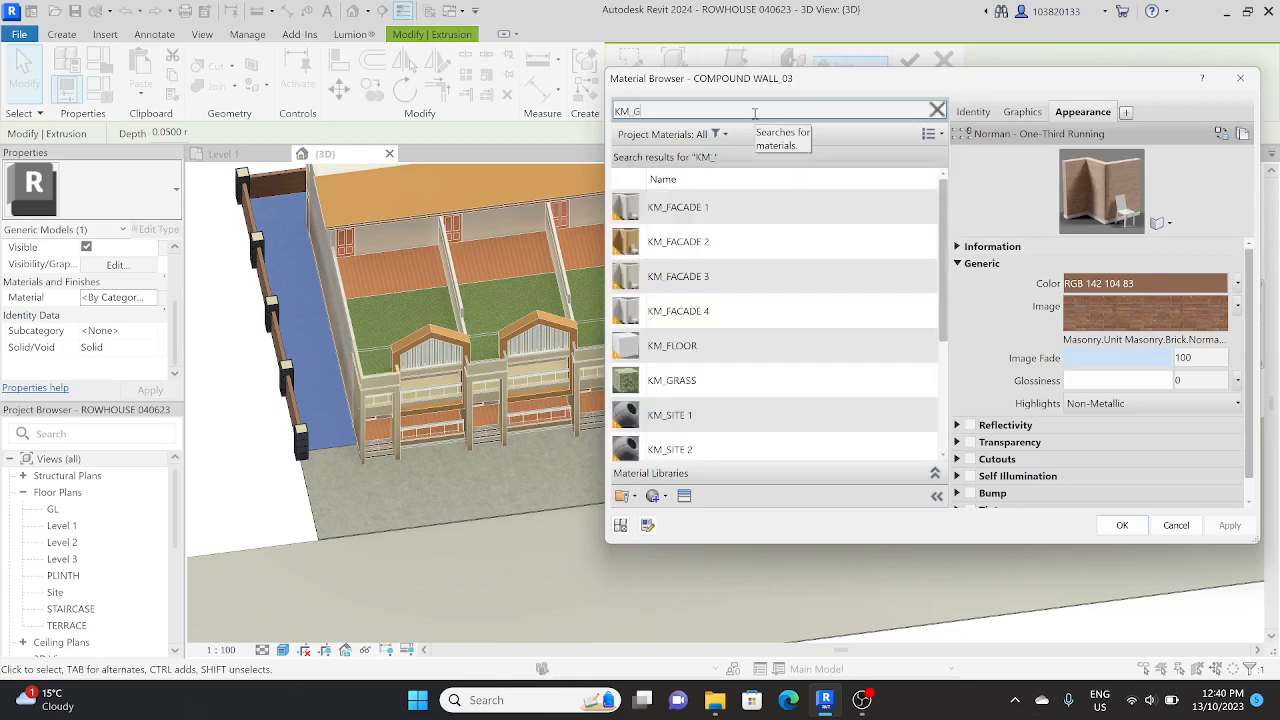
pyautogui.click(760, 207)
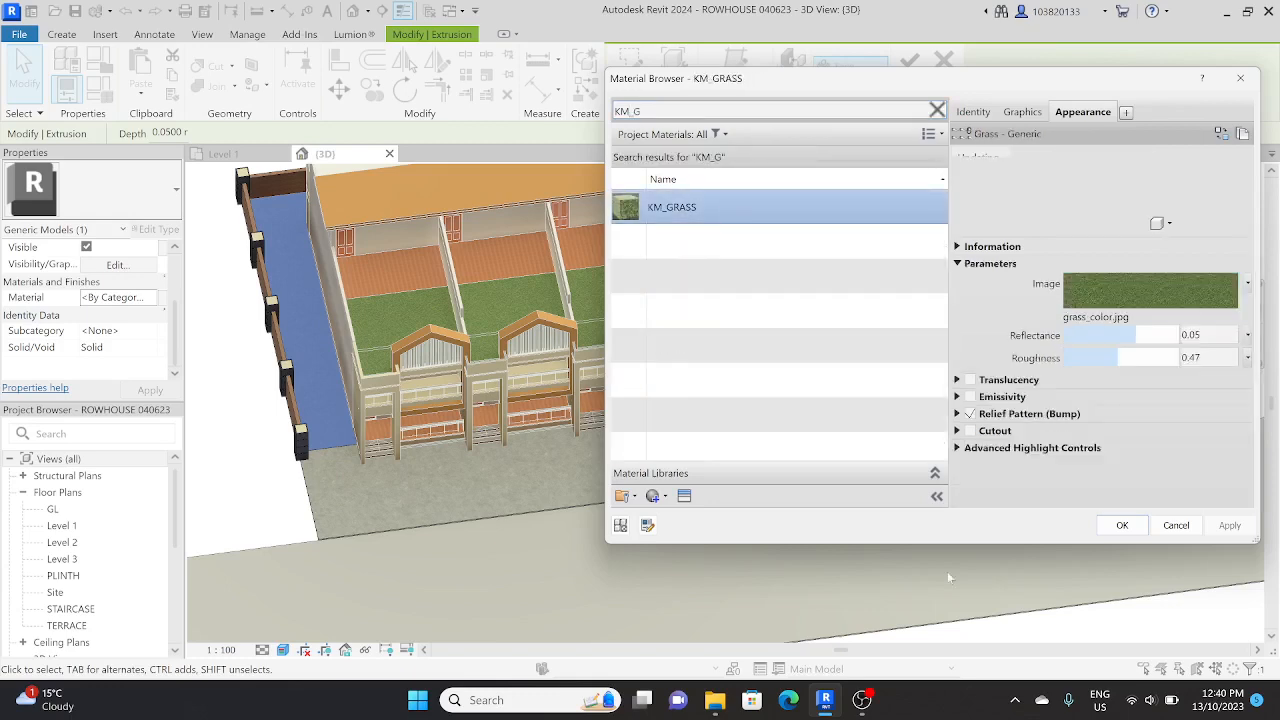
pyautogui.click(1123, 526)
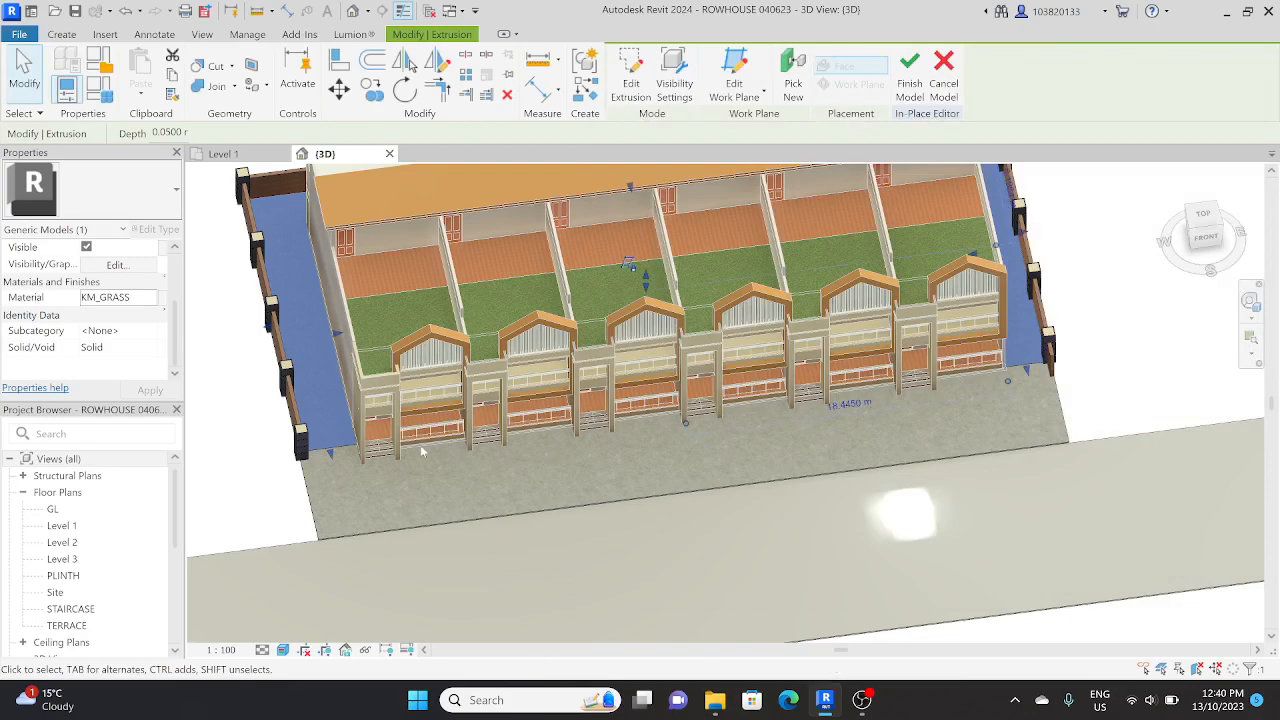
pyautogui.click(244, 517)
# Examine the grass strips, the paved forecourt and the road in front of the row houses from above.
pyautogui.scroll(1, 327, 447)
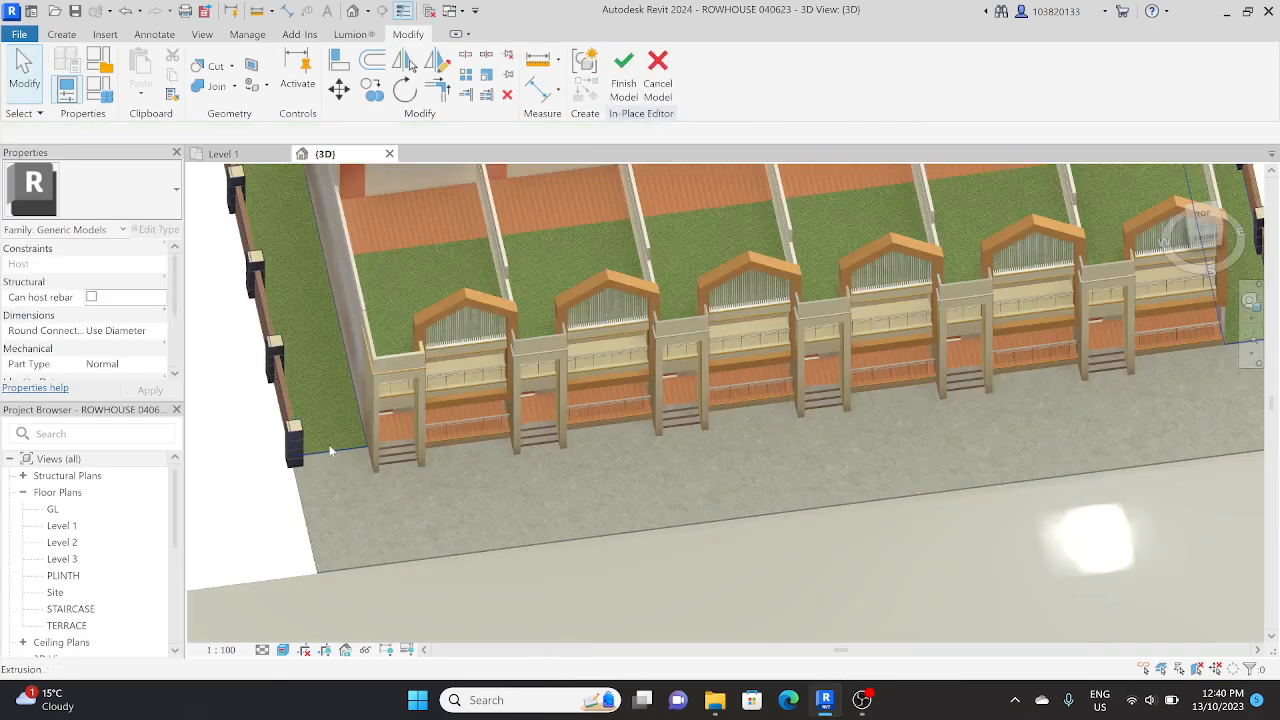
pyautogui.scroll(-2, 338, 448)
pyautogui.keyDown('shift'); pyautogui.moveTo(364, 482); pyautogui.dragTo(470, 524, button='middle'); pyautogui.keyUp('shift')
pyautogui.scroll(-1, 351, 484)
pyautogui.scroll(2, 469, 518)
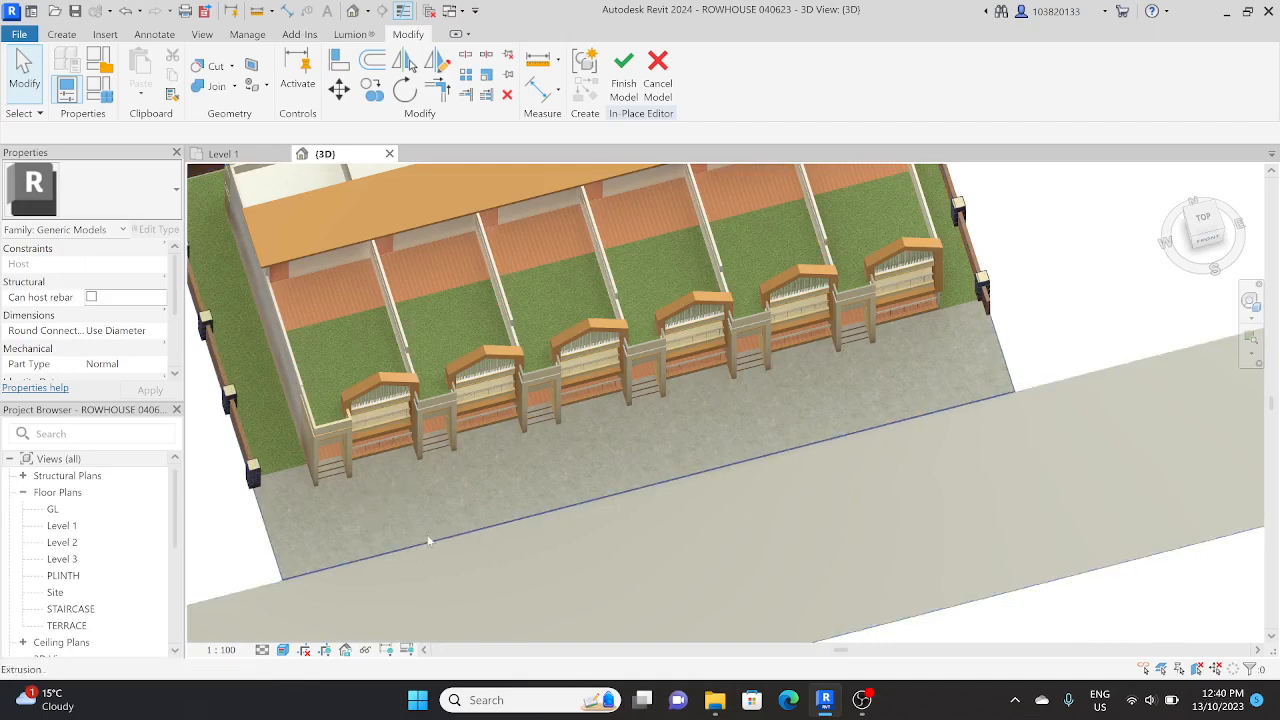
pyautogui.scroll(-3, 455, 525)
pyautogui.scroll(3, 450, 522)
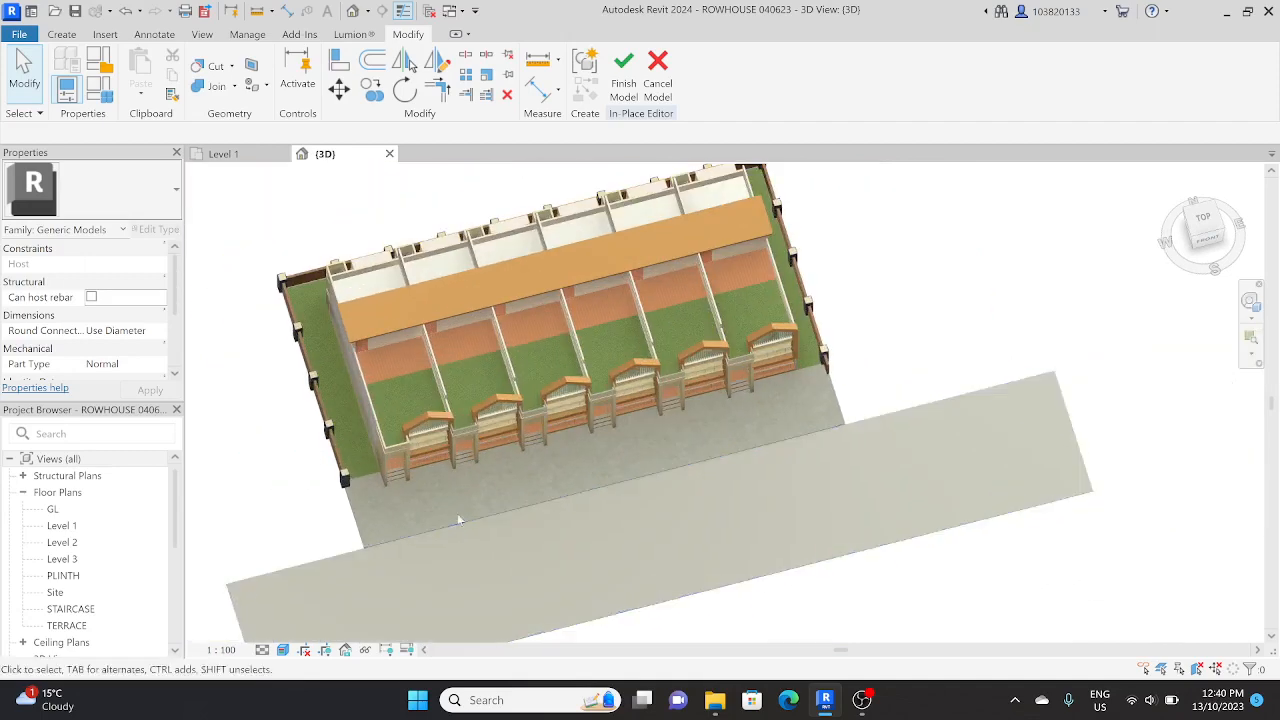
pyautogui.keyDown('shift'); pyautogui.moveTo(457, 513); pyautogui.dragTo(355, 396, button='middle'); pyautogui.keyUp('shift')
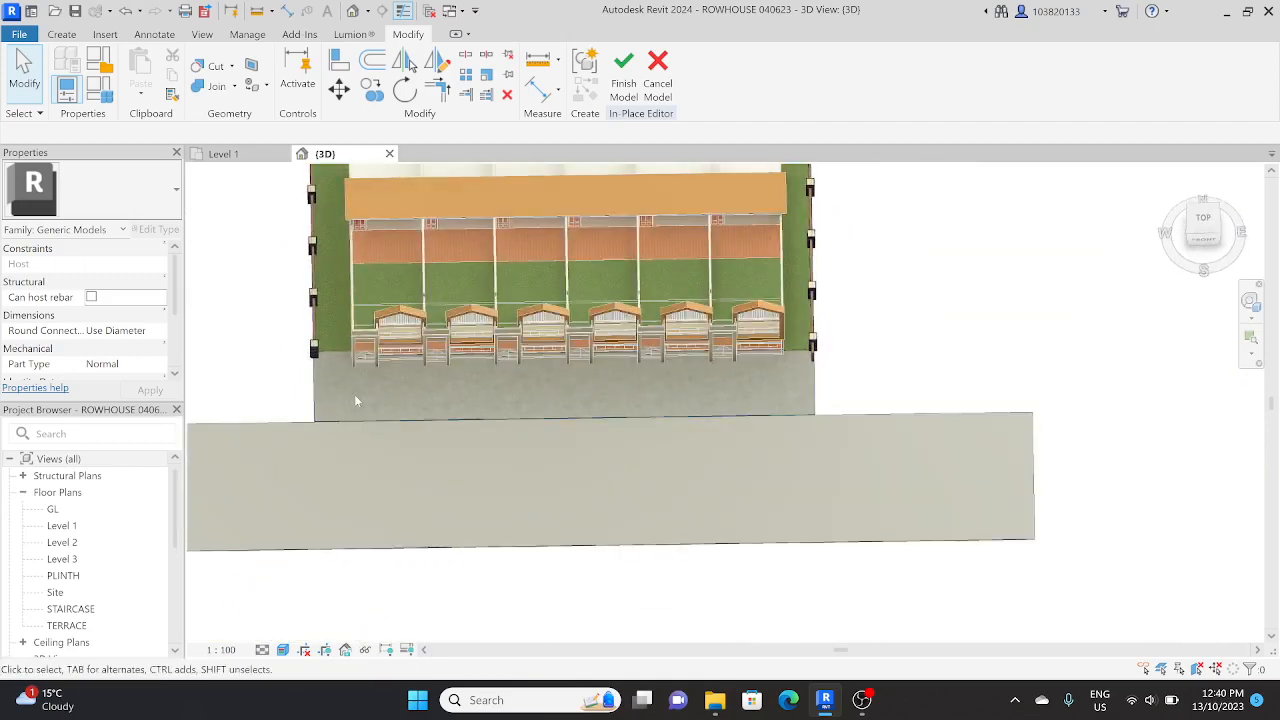
# Start a new extrusion sketch and pick the paved forecourt slab as its work plane.
pyautogui.scroll(3, 355, 380)
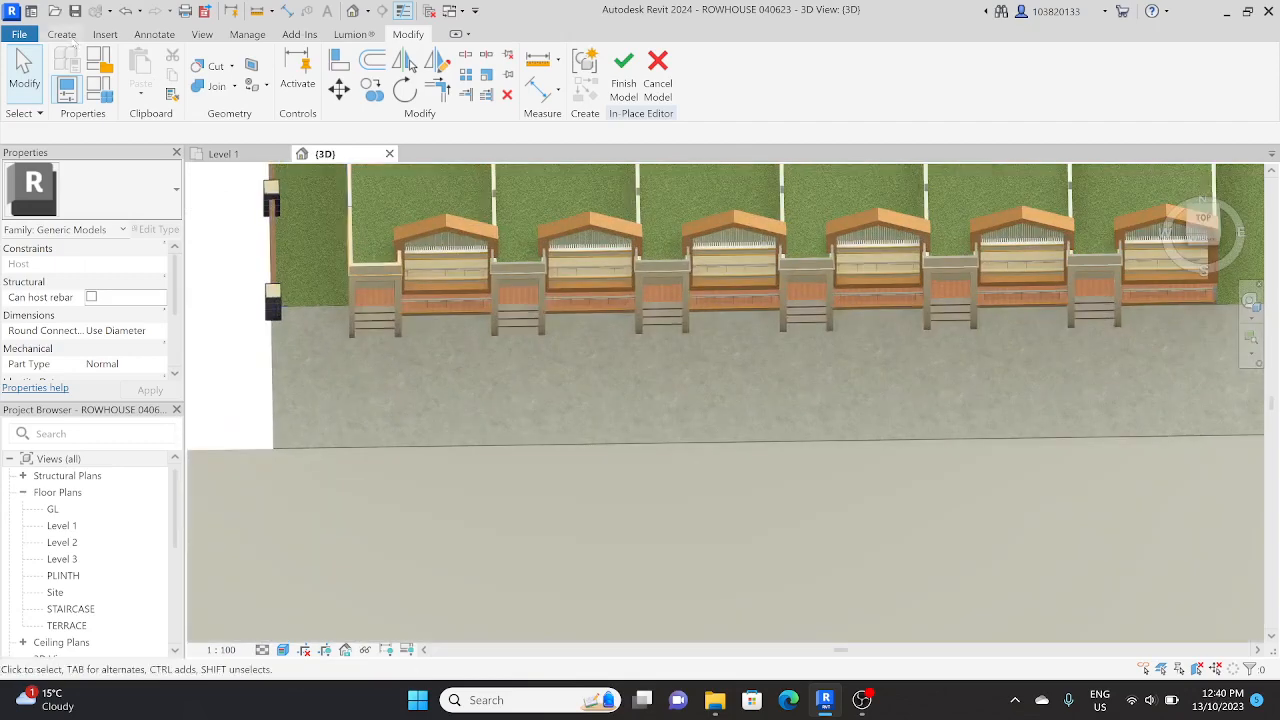
pyautogui.click(62, 34)
pyautogui.click(137, 62)
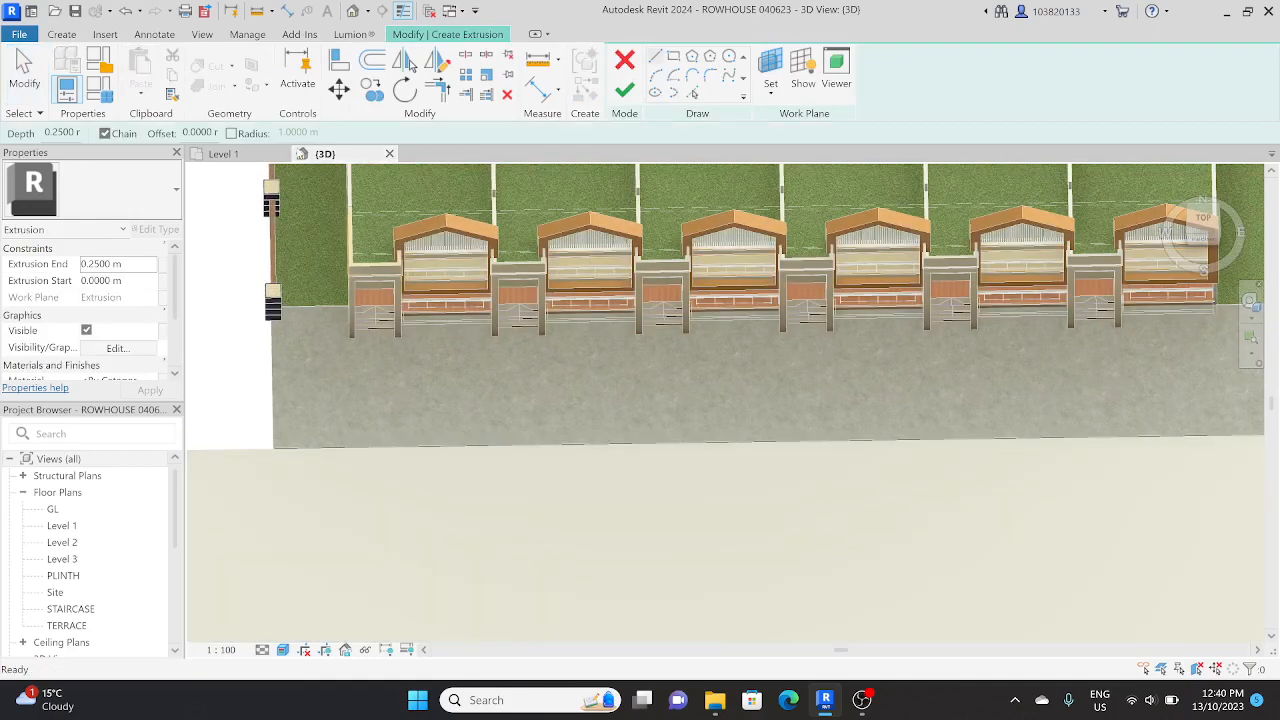
pyautogui.keyDown('shift'); pyautogui.moveTo(519, 326); pyautogui.dragTo(643, 344, button='middle'); pyautogui.keyUp('shift')
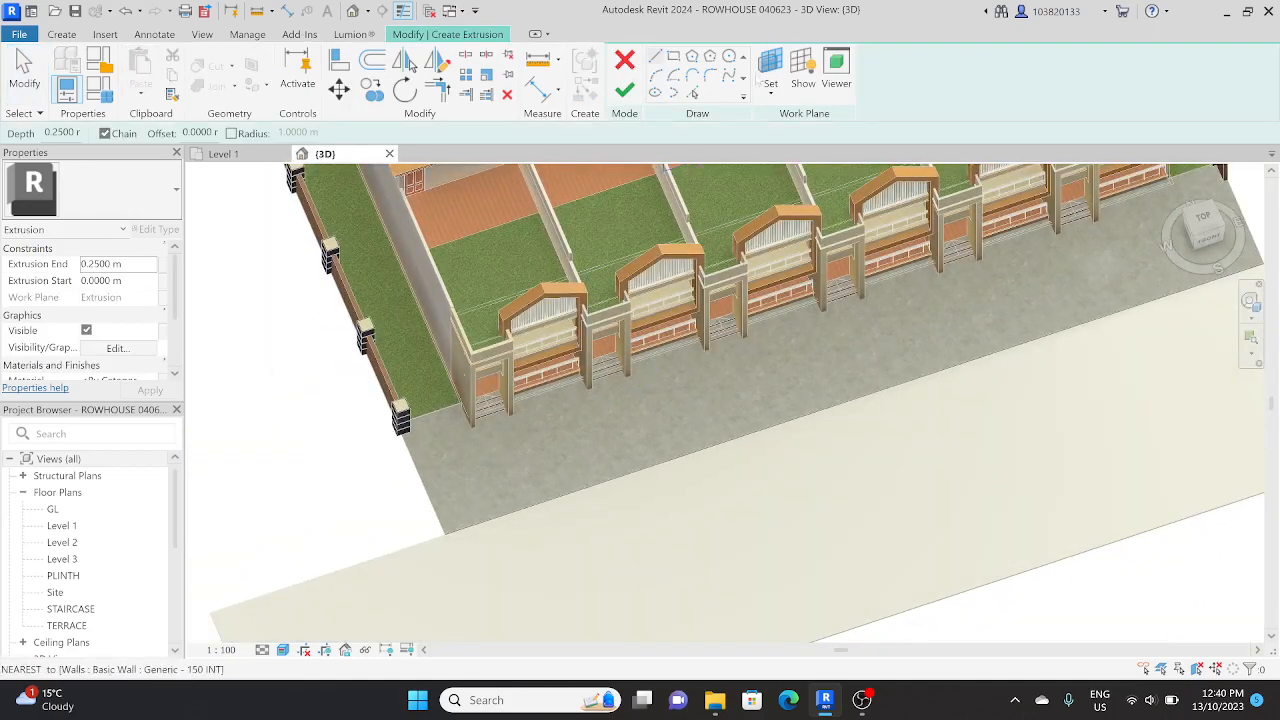
pyautogui.click(770, 68)
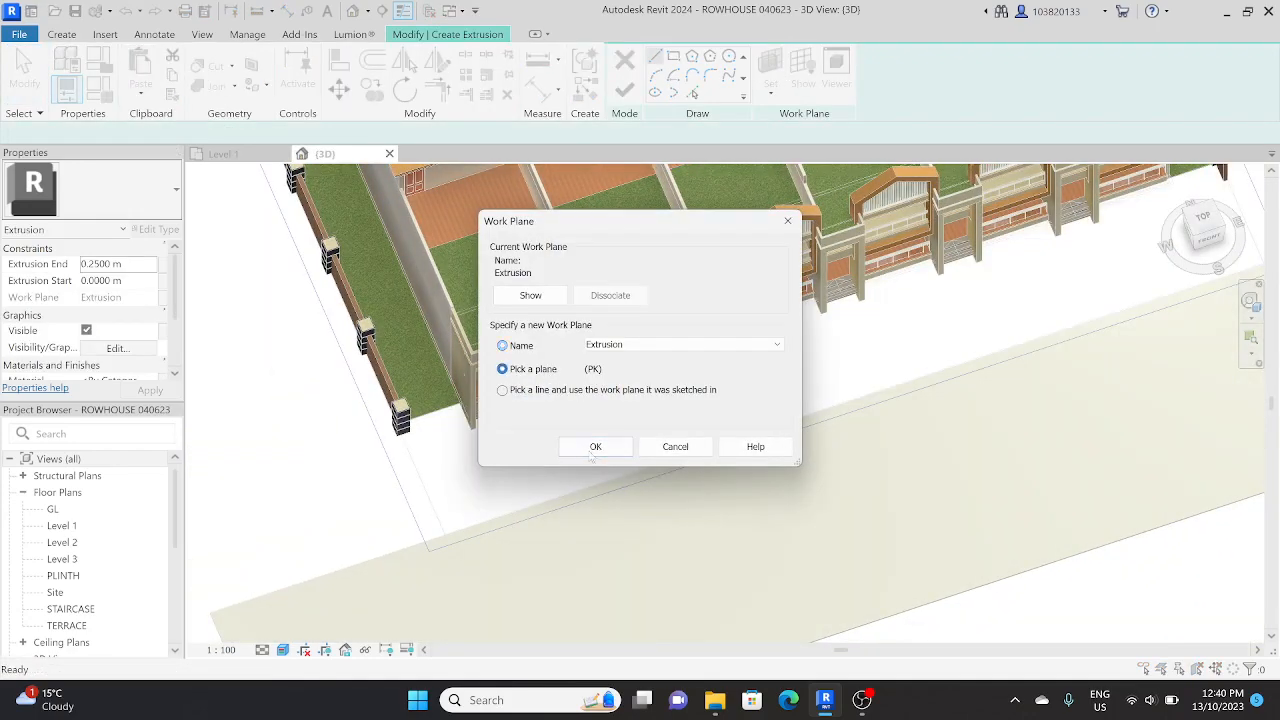
pyautogui.click(594, 450)
pyautogui.scroll(3, 560, 480)
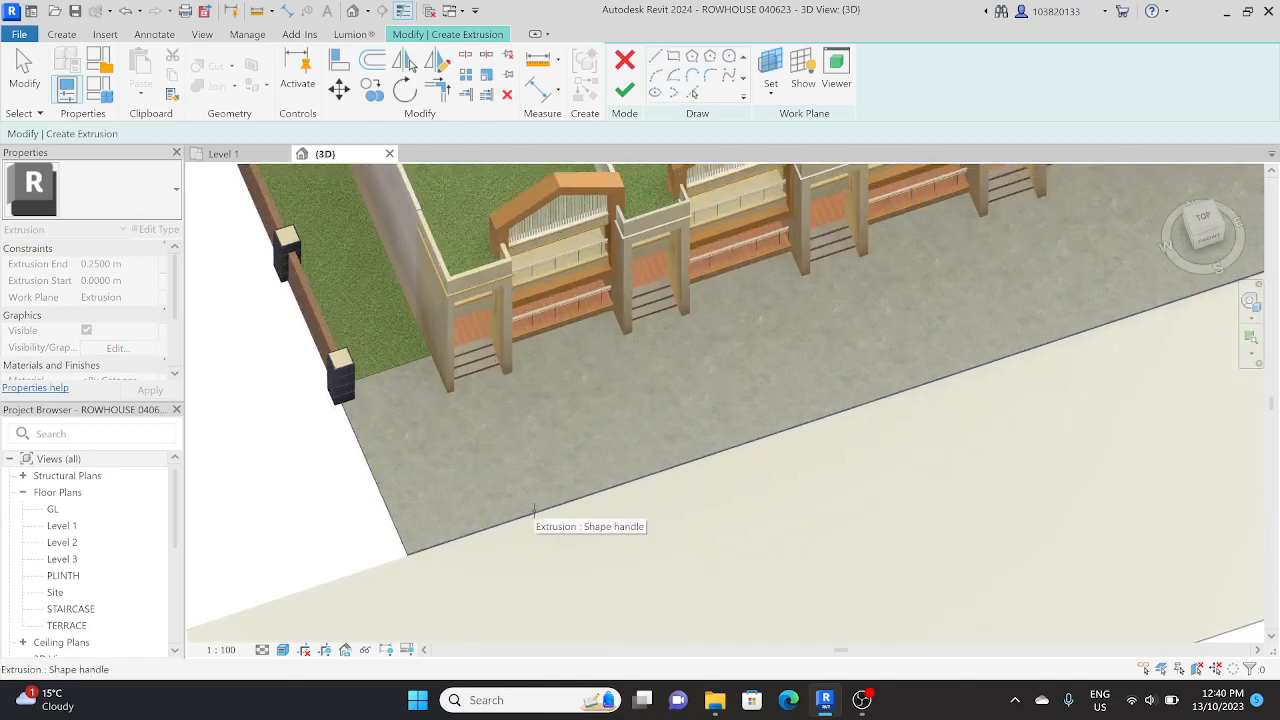
pyautogui.click(534, 511)
pyautogui.press('Escape')
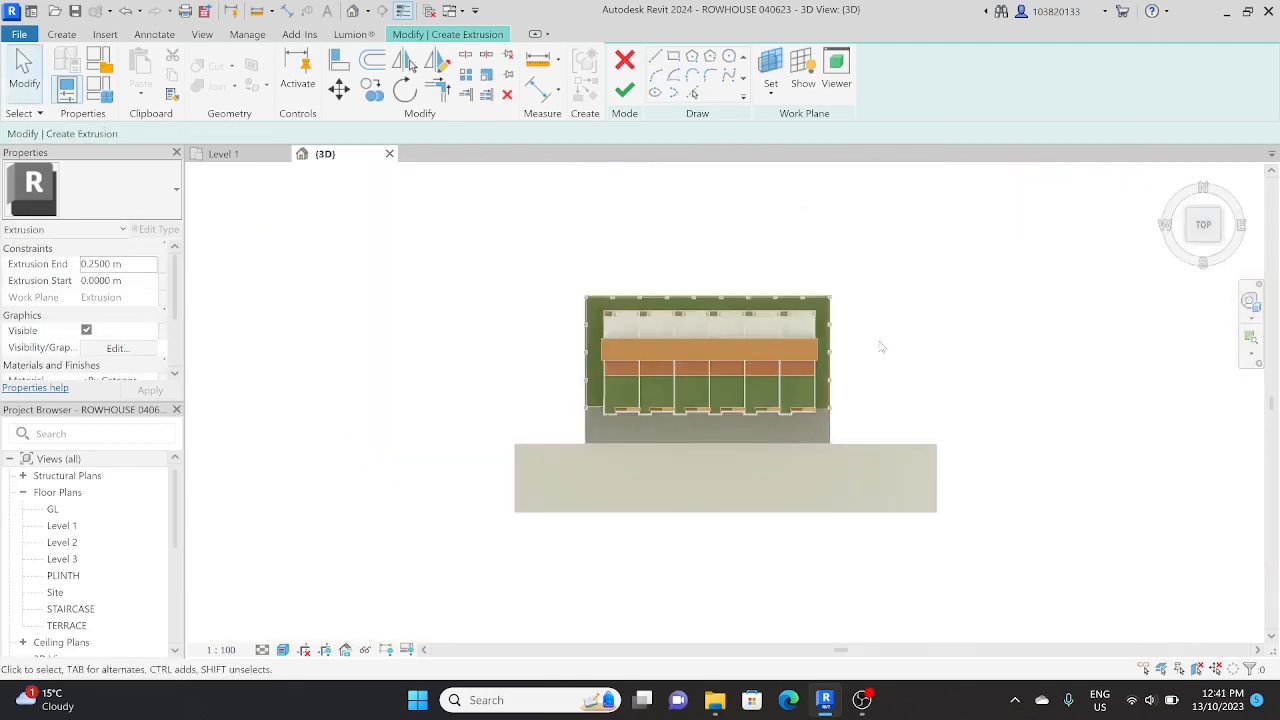
# Draw a rectangle about 2.32 m wide and 5.05 m long from the west-end house's entrance to the forecourt's road edge.
pyautogui.scroll(3, 626, 476)
pyautogui.scroll(3, 608, 353)
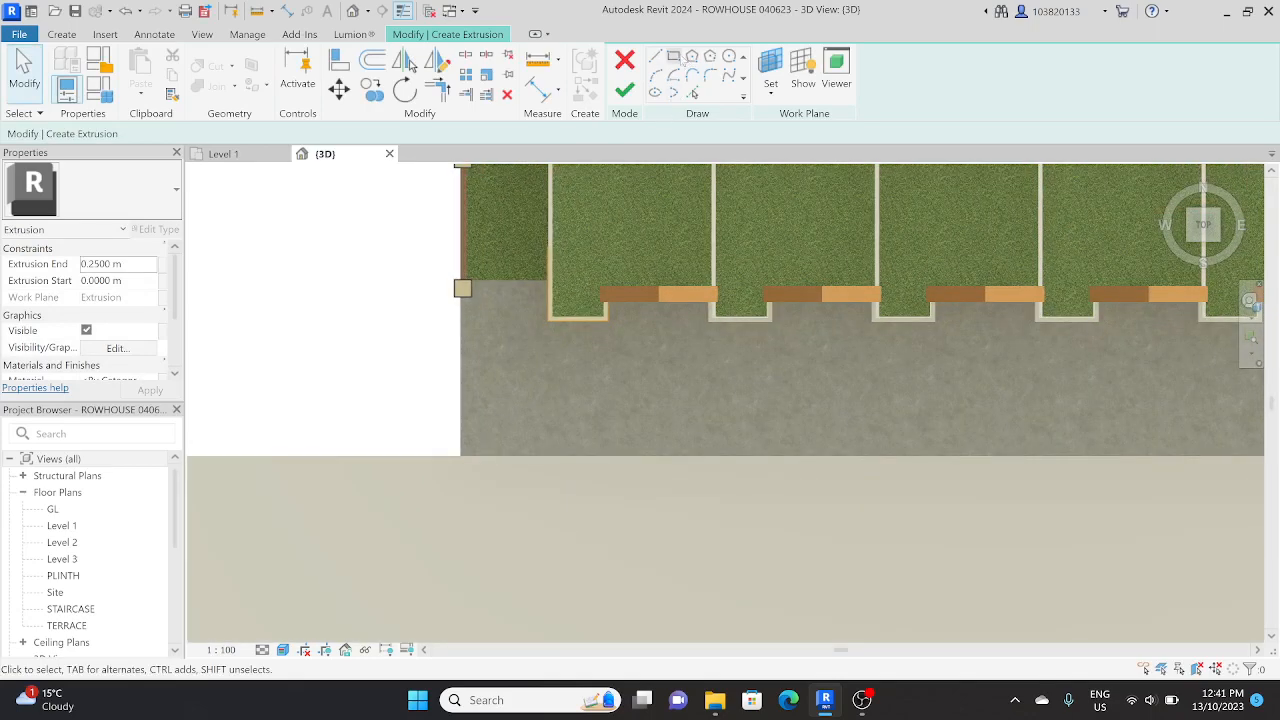
pyautogui.click(673, 56)
pyautogui.scroll(5, 551, 309)
pyautogui.click(560, 336)
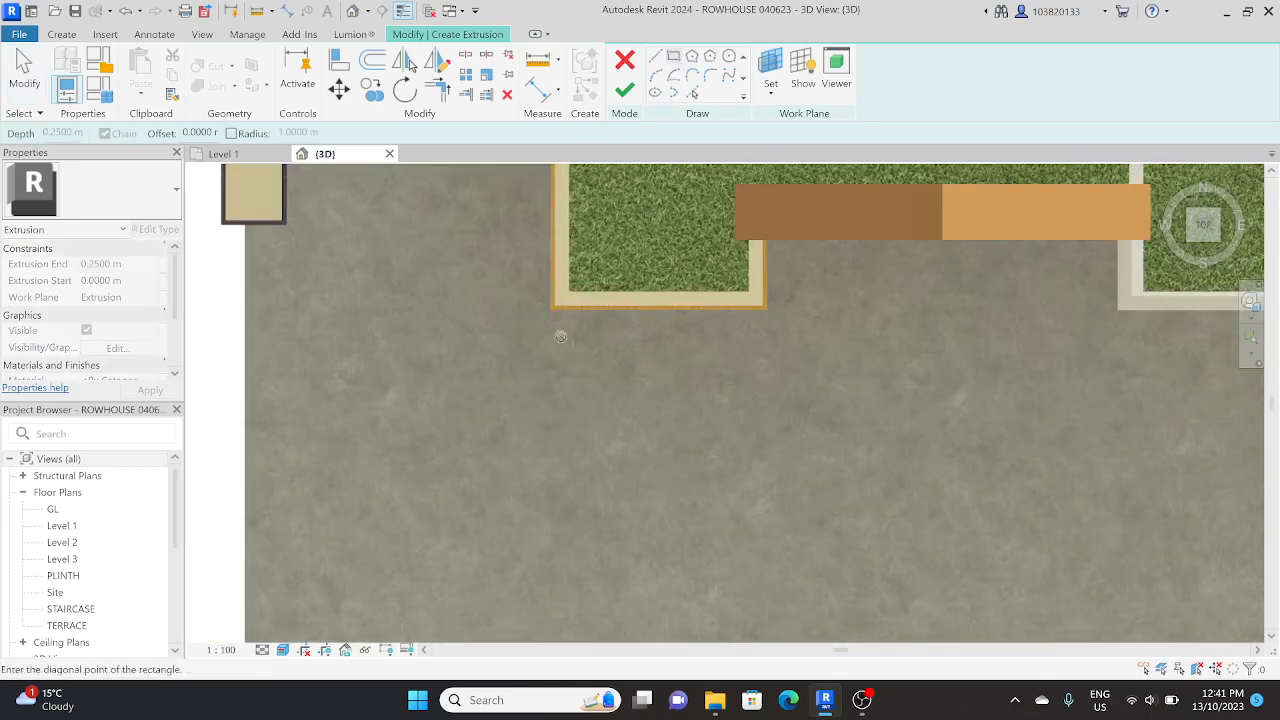
pyautogui.scroll(-1, 698, 478)
pyautogui.moveTo(698, 478); pyautogui.dragTo(702, 244, button='middle')
pyautogui.click(762, 507)
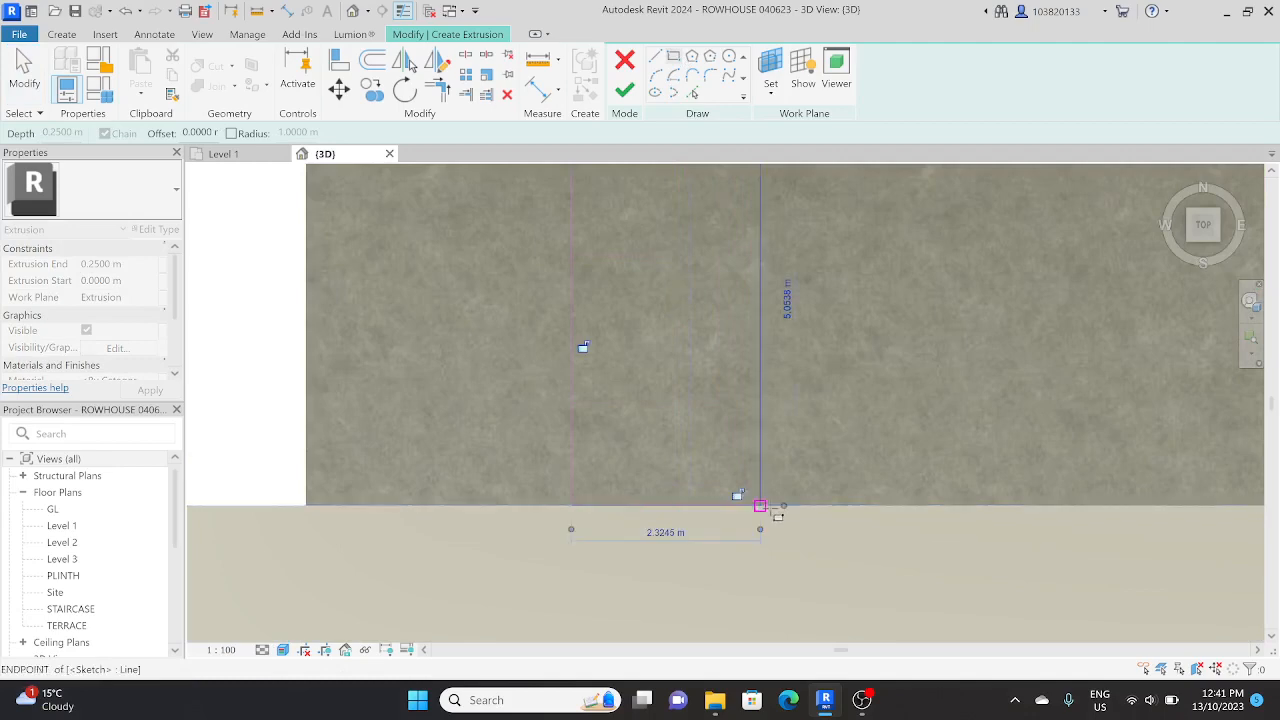
pyautogui.scroll(-2, 765, 507)
pyautogui.press('Escape')
# Copy the west-end house's path rectangle to the next three house entrances along the forecourt, using multiple copy.
pyautogui.scroll(4, 768, 324)
pyautogui.scroll(-3, 768, 326)
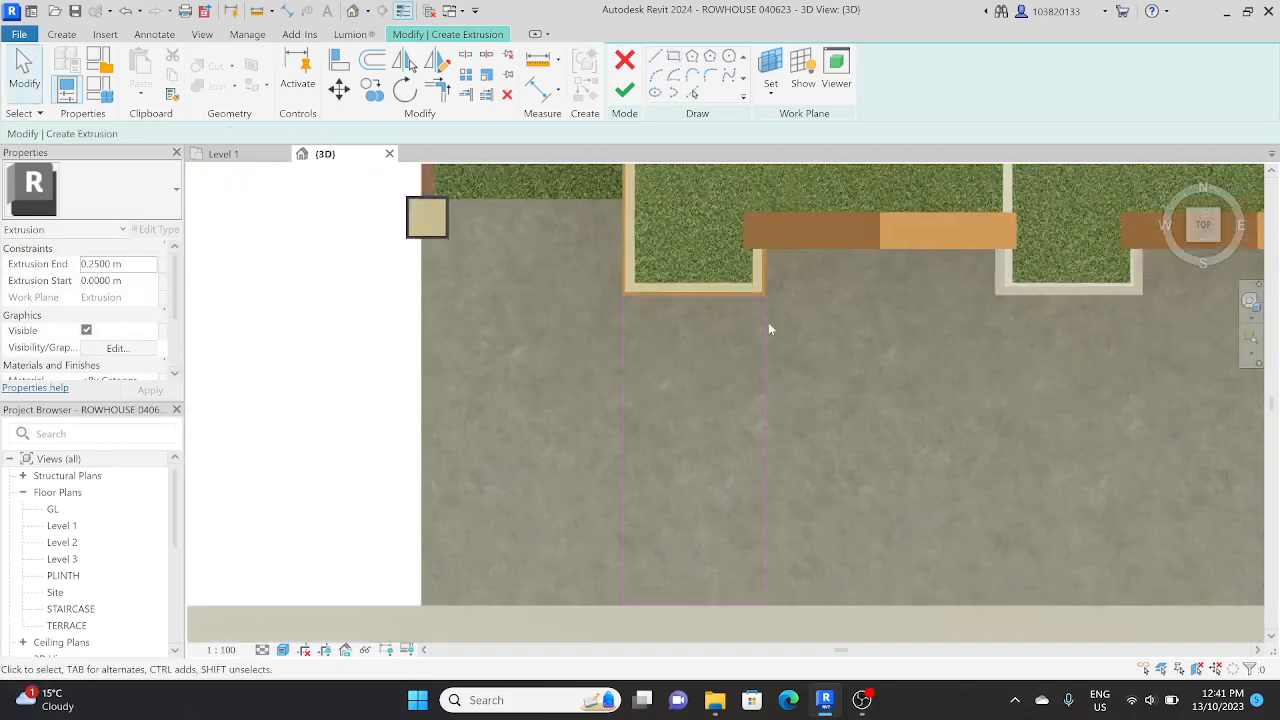
pyautogui.scroll(-2, 768, 329)
pyautogui.moveTo(760, 394); pyautogui.dragTo(797, 292)
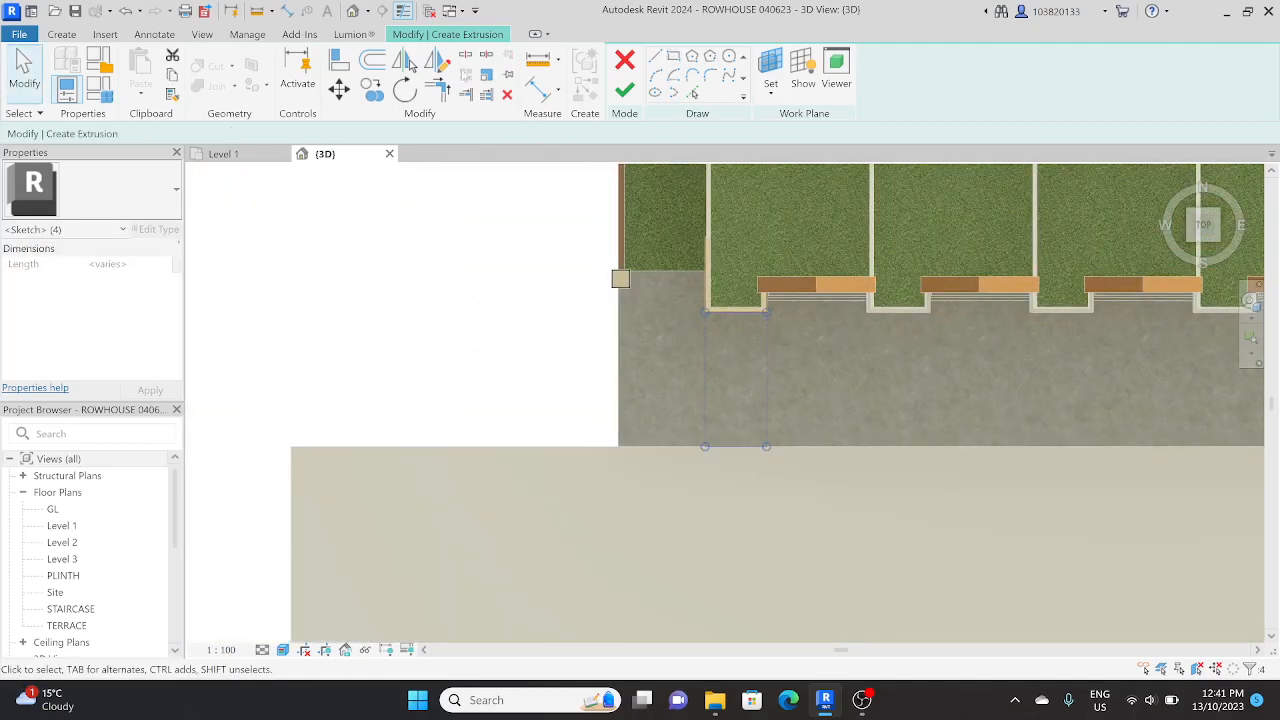
pyautogui.click(377, 91)
pyautogui.scroll(3, 710, 320)
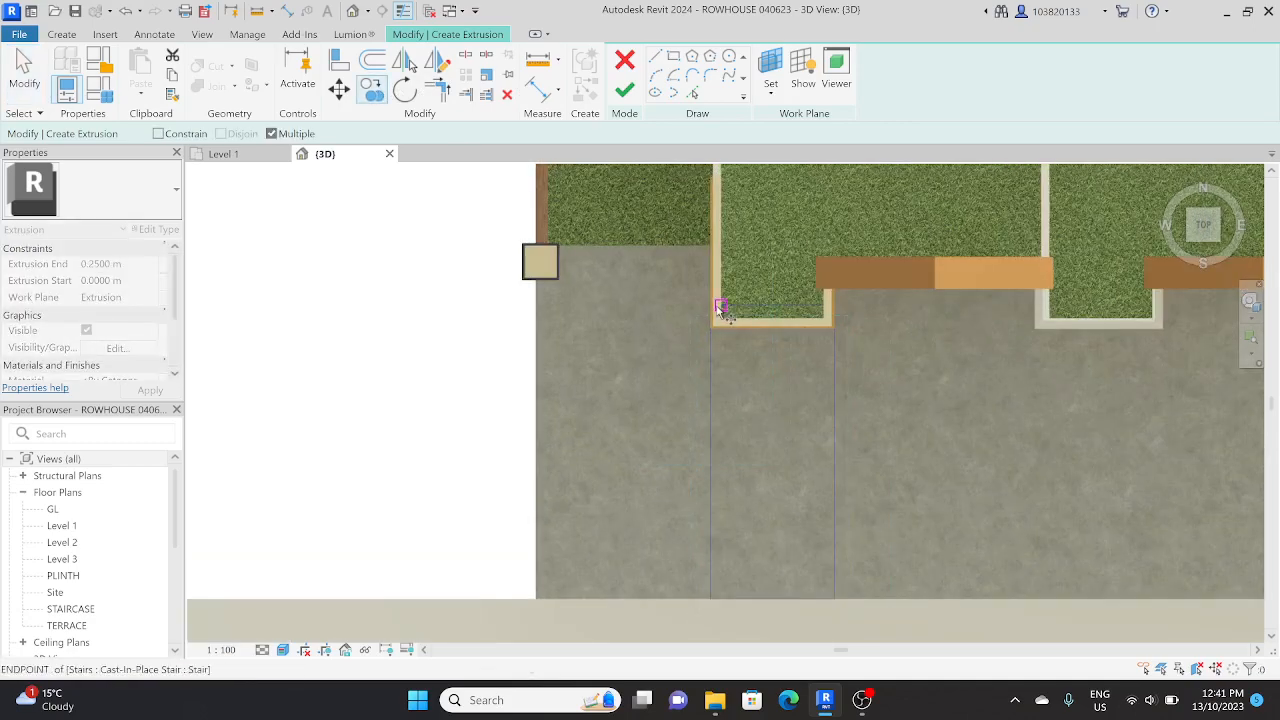
pyautogui.moveTo(1003, 349); pyautogui.dragTo(123, 268, button='middle')
pyautogui.scroll(-1, 123, 268)
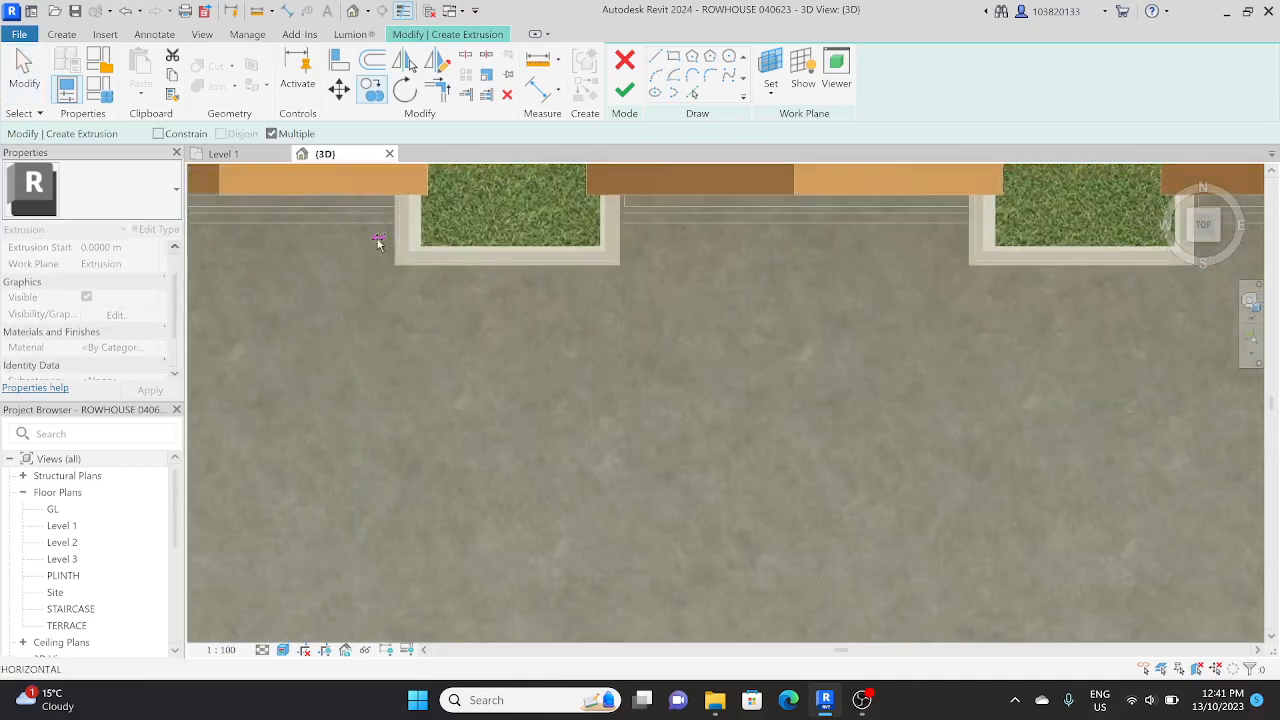
pyautogui.click(392, 240)
pyautogui.scroll(-2, 605, 285)
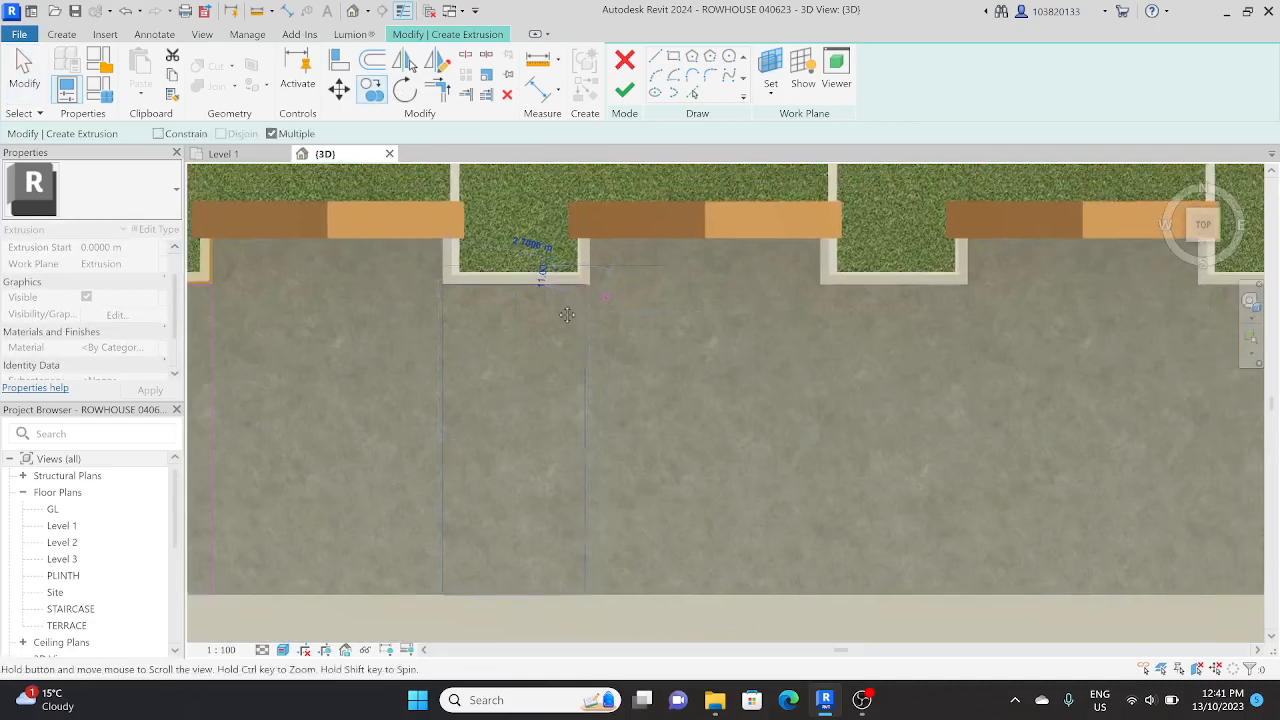
pyautogui.click(626, 272)
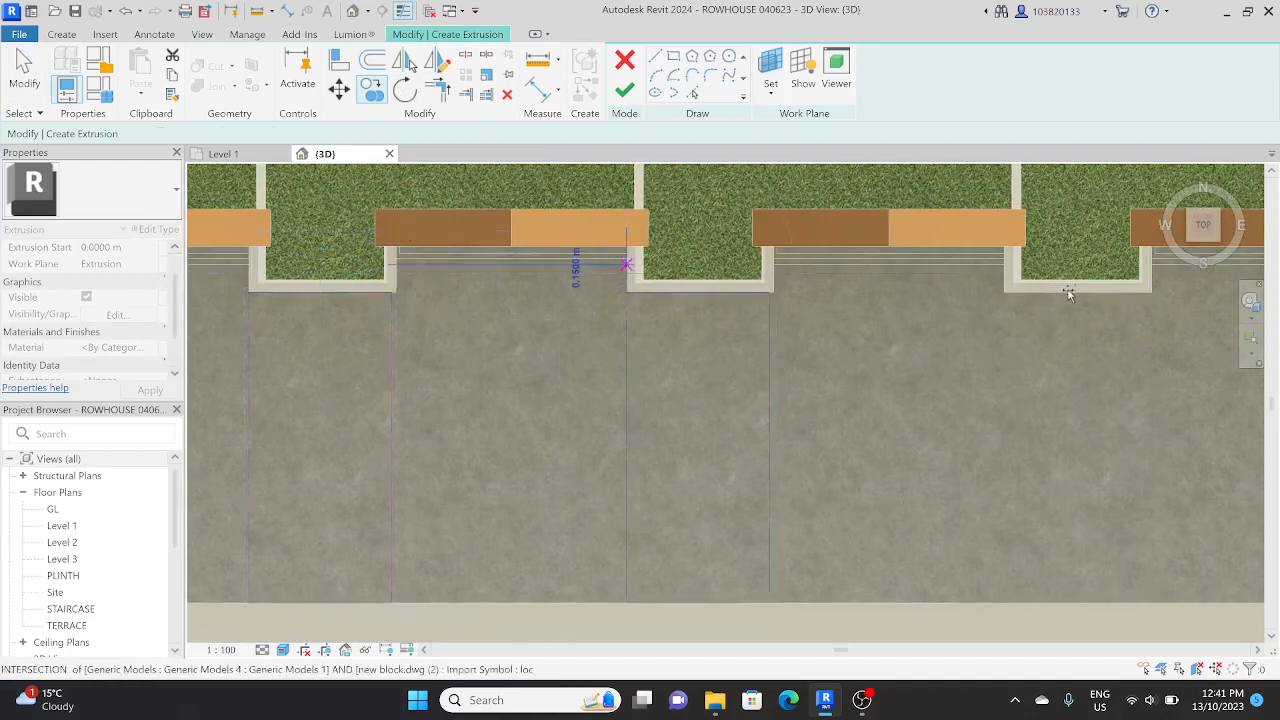
pyautogui.click(1005, 276)
# Copy the path rectangle to the two remaining entrances at the row's east end and end the copying.
pyautogui.moveTo(1035, 304); pyautogui.dragTo(412, 345, button='middle')
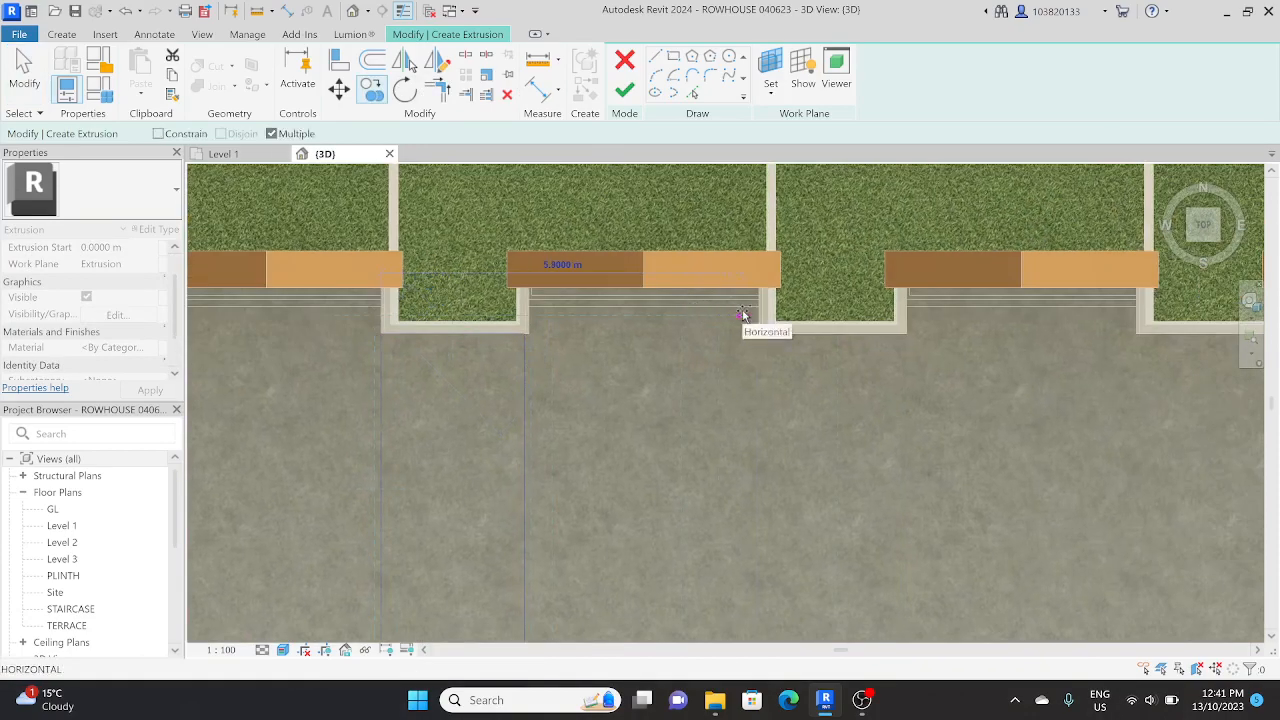
pyautogui.scroll(-3, 397, 286)
pyautogui.scroll(2, 603, 333)
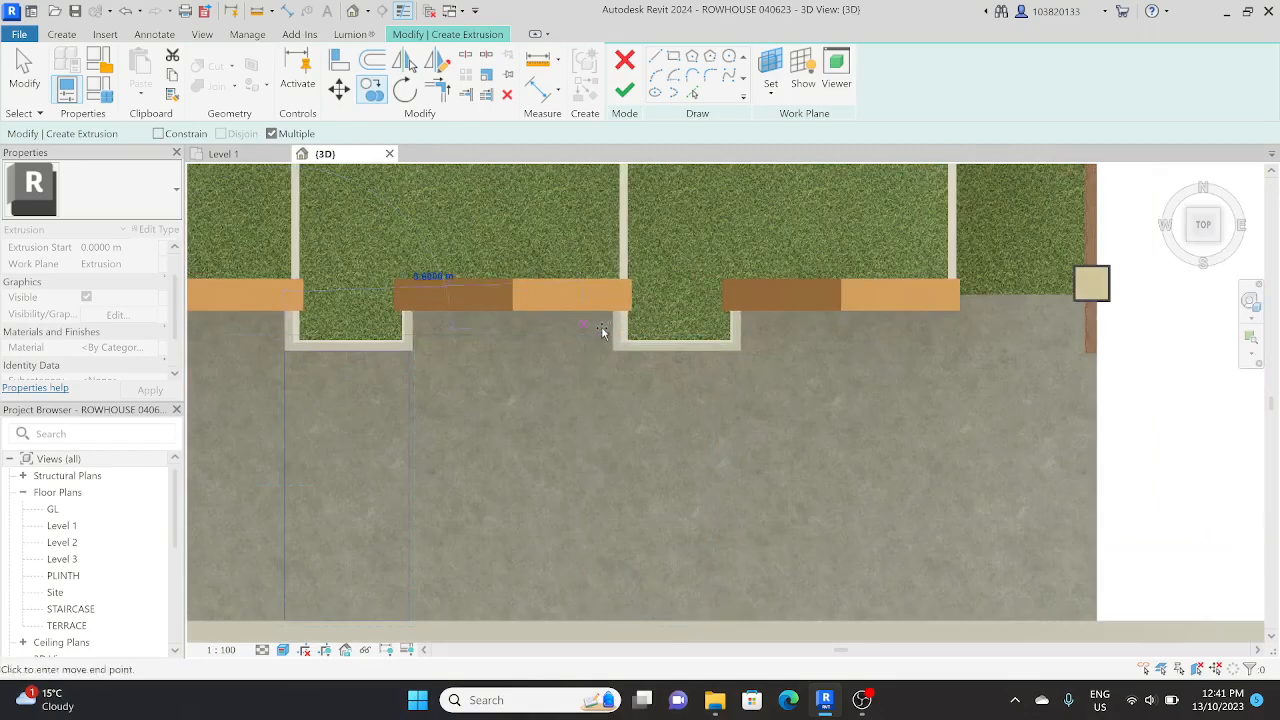
pyautogui.click(613, 339)
pyautogui.press('Escape')
pyautogui.press('Escape')
# Finish the sketch of the six entrance paths and set their Extrusion End to 0.0010 m.
pyautogui.scroll(-4, 613, 339)
pyautogui.keyDown('shift'); pyautogui.moveTo(578, 412); pyautogui.dragTo(690, 180, button='middle'); pyautogui.keyUp('shift')
pyautogui.click(624, 90)
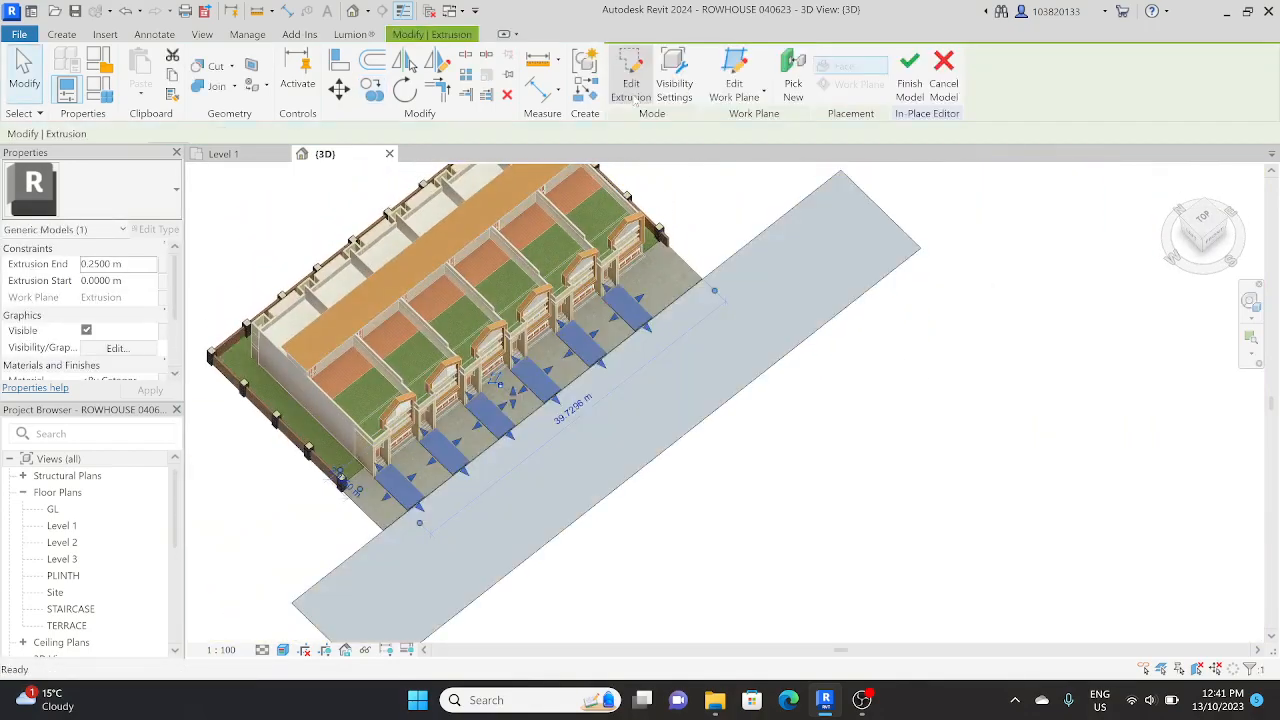
pyautogui.scroll(5, 557, 379)
pyautogui.click(557, 381)
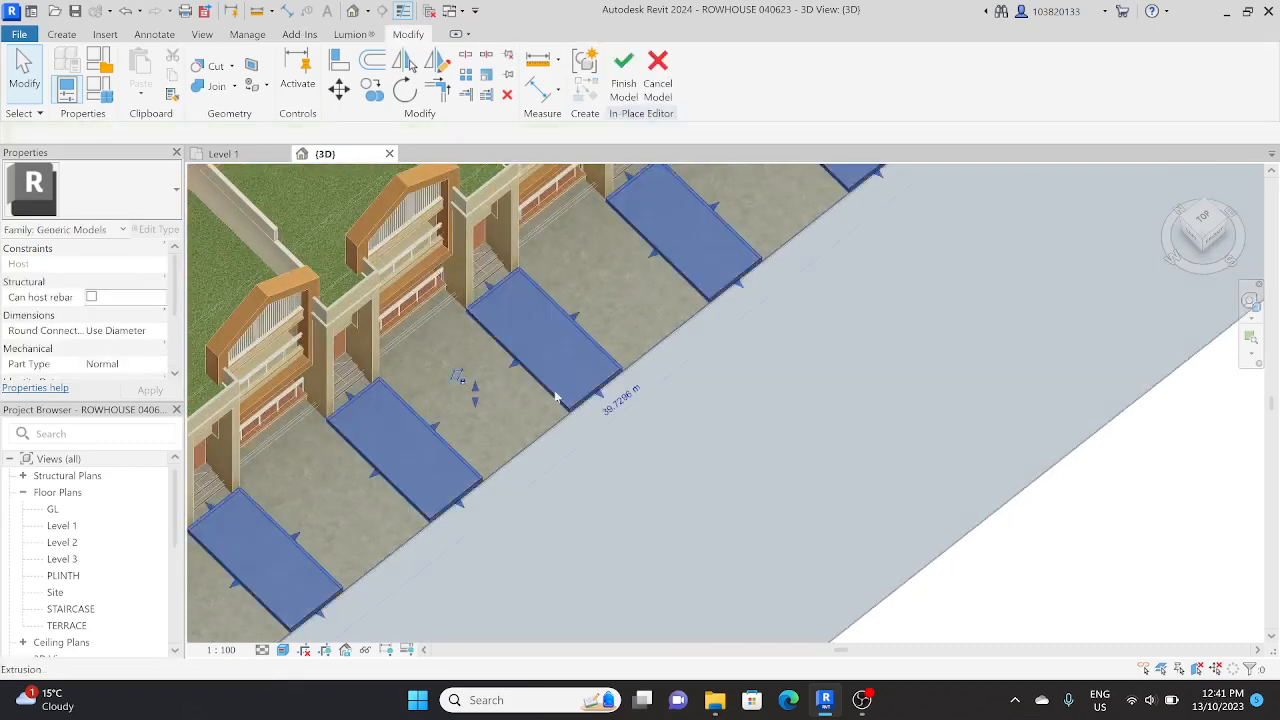
pyautogui.keyDown('shift'); pyautogui.moveTo(578, 428); pyautogui.dragTo(525, 375, button='middle'); pyautogui.keyUp('shift')
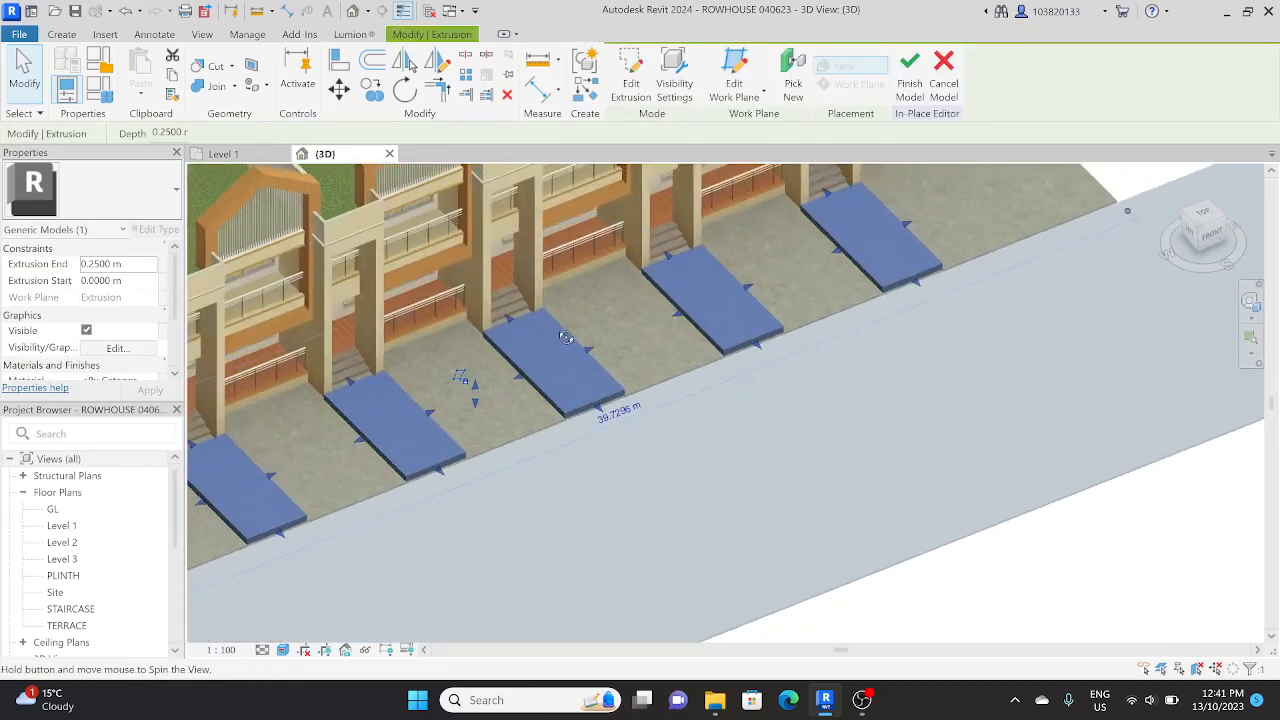
pyautogui.click(104, 264)
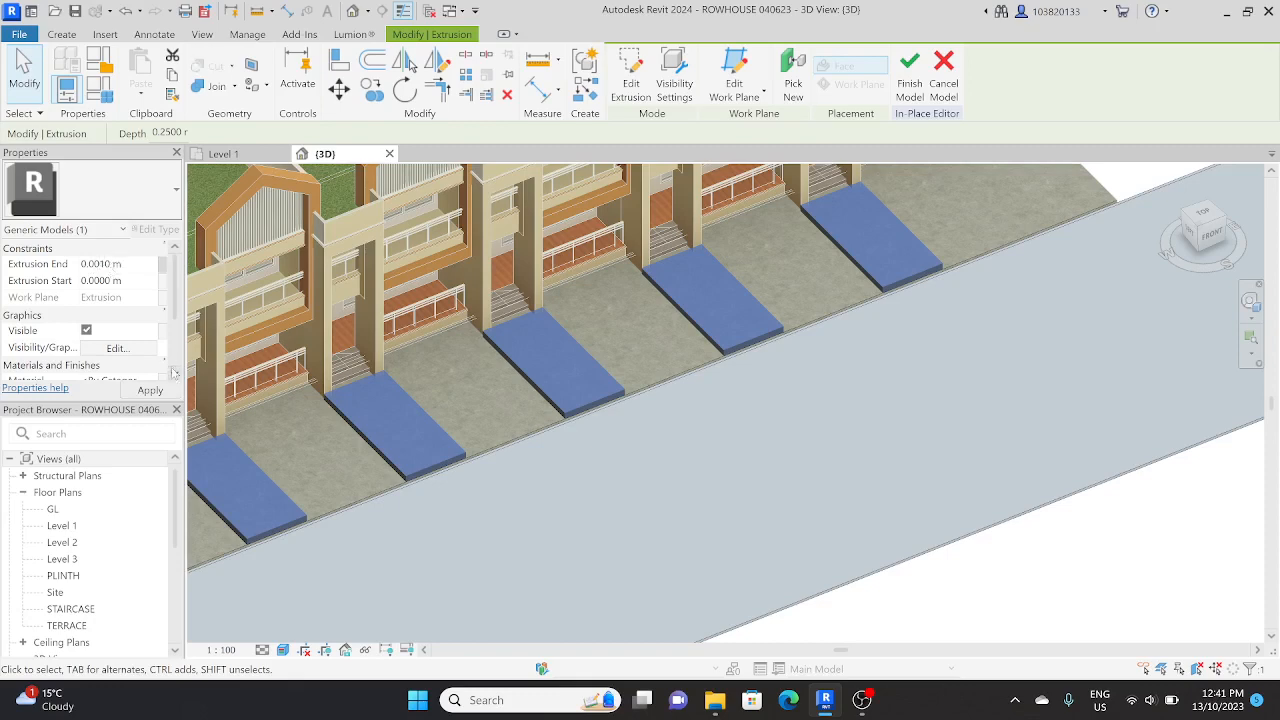
pyautogui.click(436, 440)
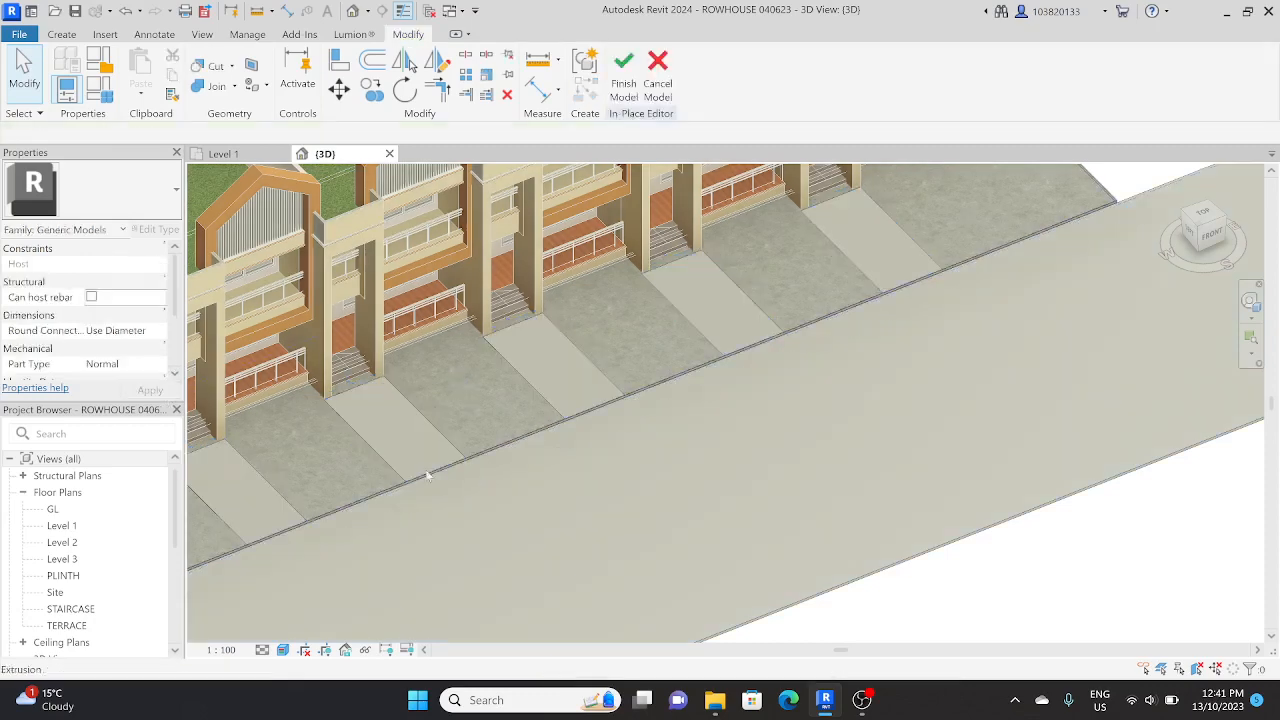
# Try to stretch the house-side edge of the entrance path extrusion to the steps.
pyautogui.click(438, 436)
pyautogui.scroll(4, 357, 365)
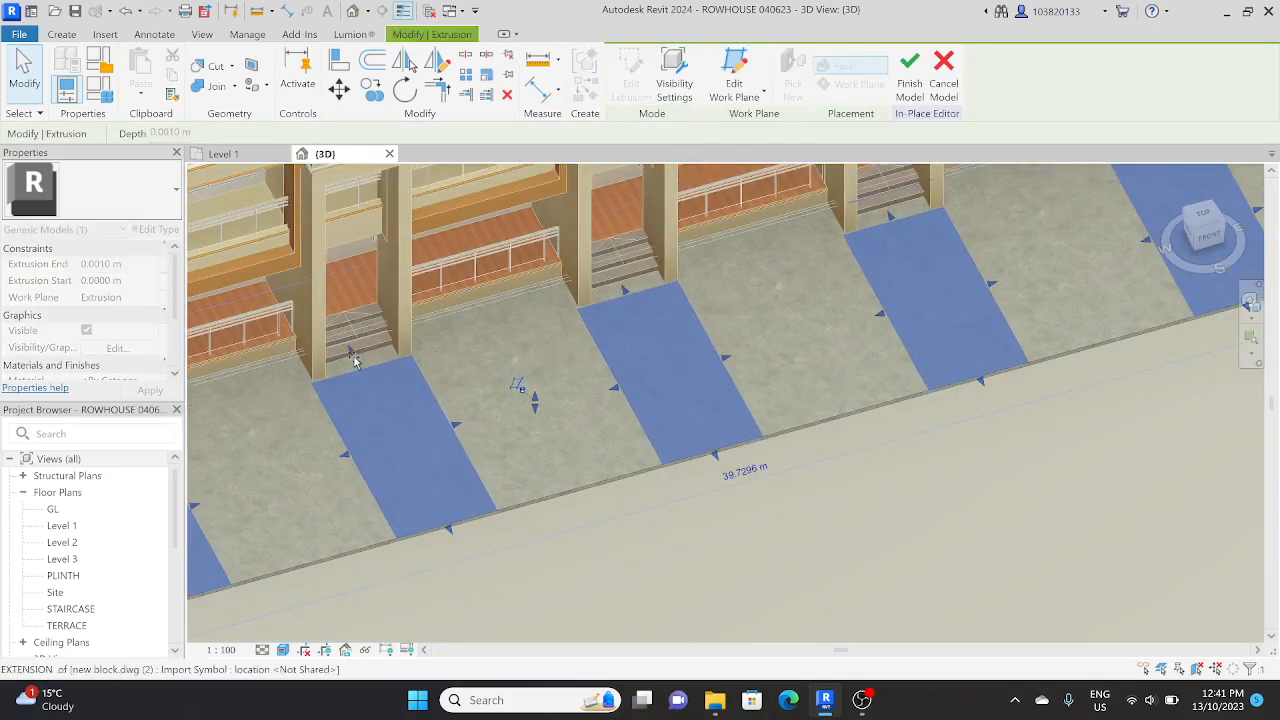
pyautogui.click(366, 388)
pyautogui.click(510, 402)
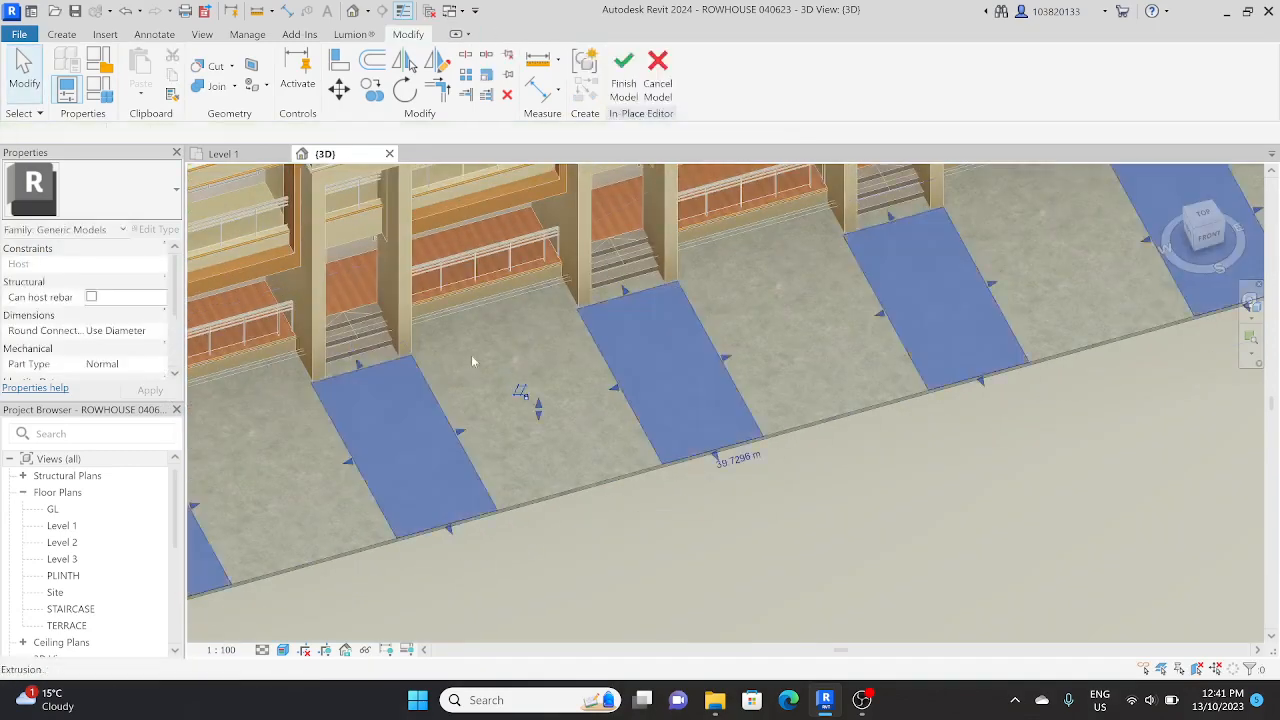
# Reopen the path extrusion's sketch and, in the GL floor plan, move the house-side ends of five path rectangles 0.4 m toward the steps.
pyautogui.click(632, 78)
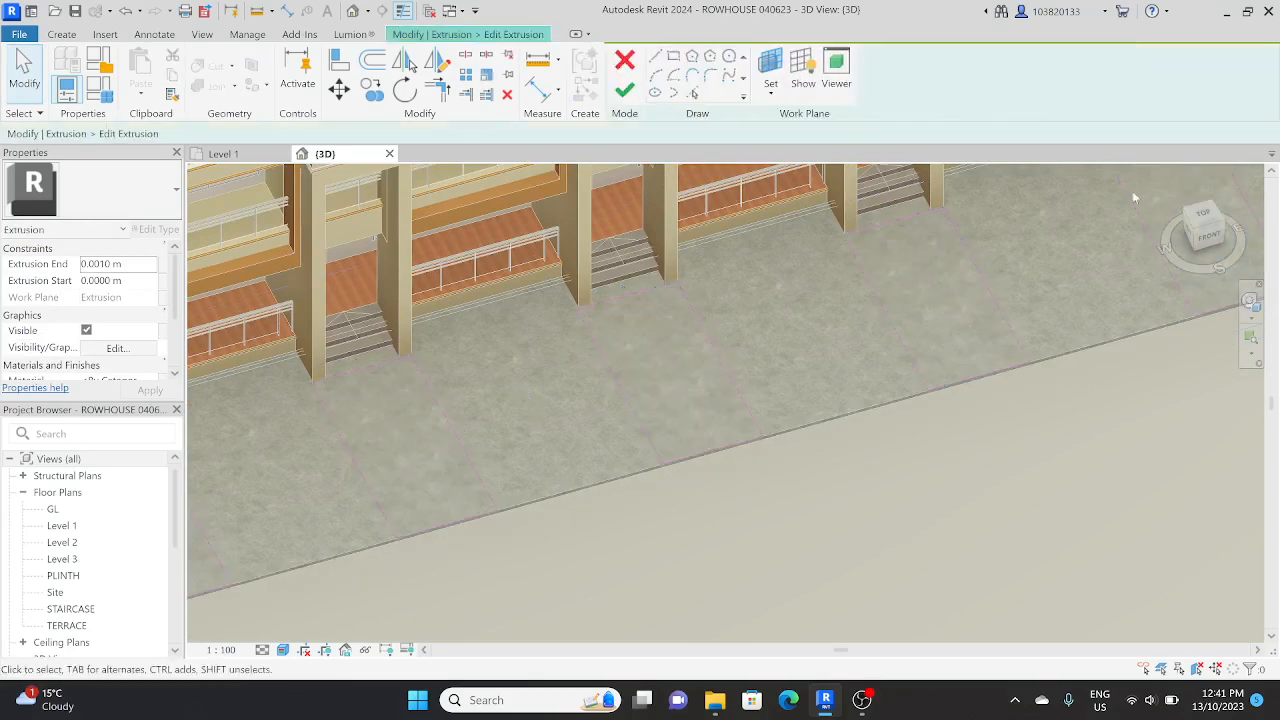
pyautogui.click(1202, 217)
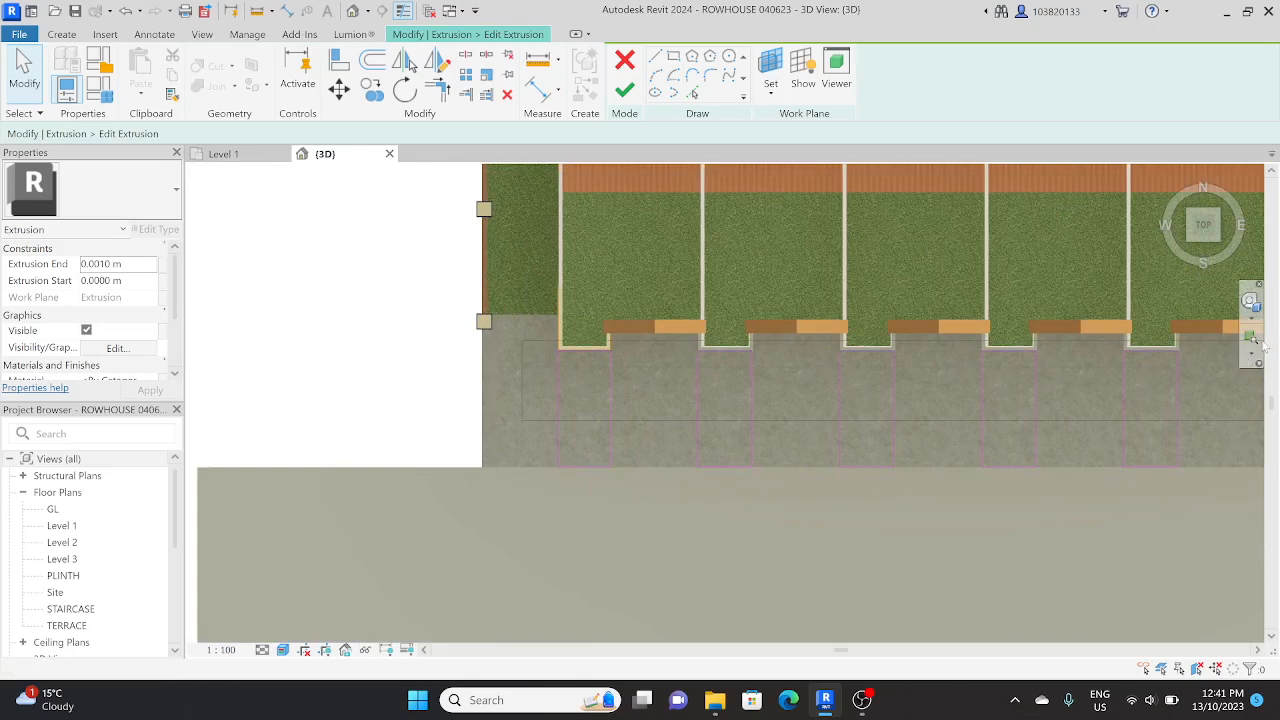
pyautogui.moveTo(1263, 342); pyautogui.dragTo(1263, 342)
pyautogui.moveTo(1021, 427); pyautogui.dragTo(869, 409, button='middle')
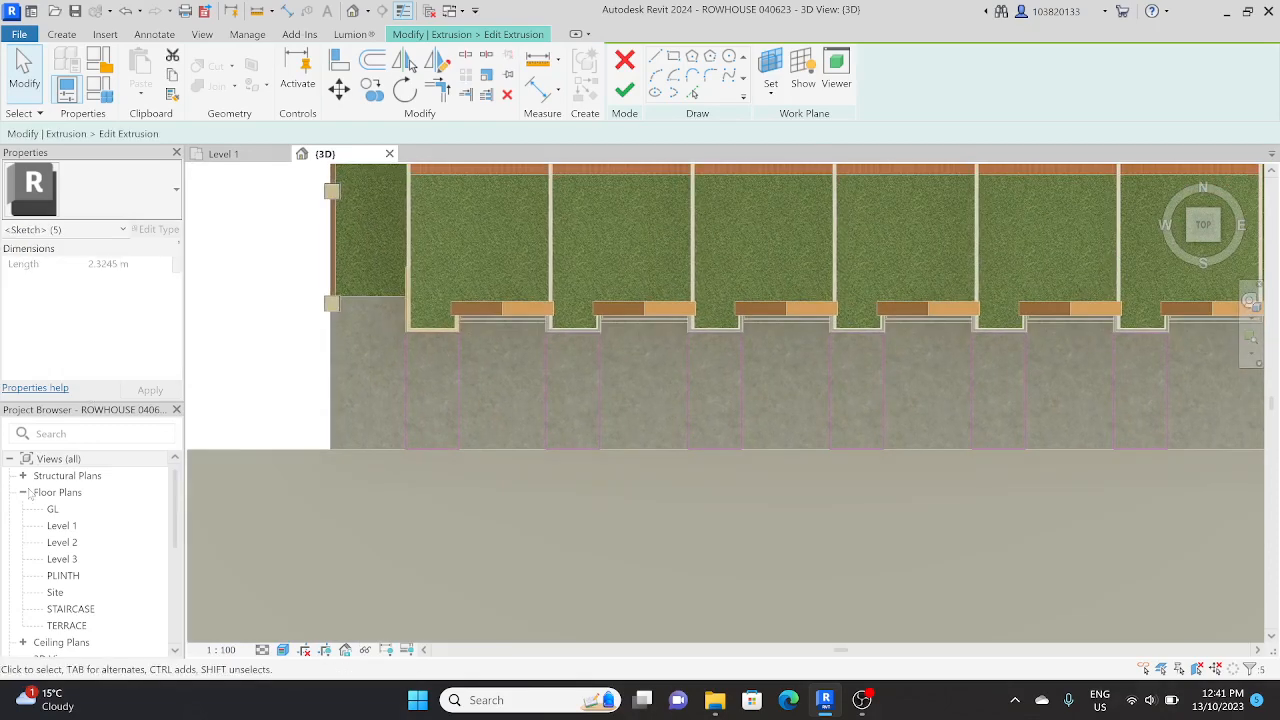
pyautogui.doubleClick(61, 525)
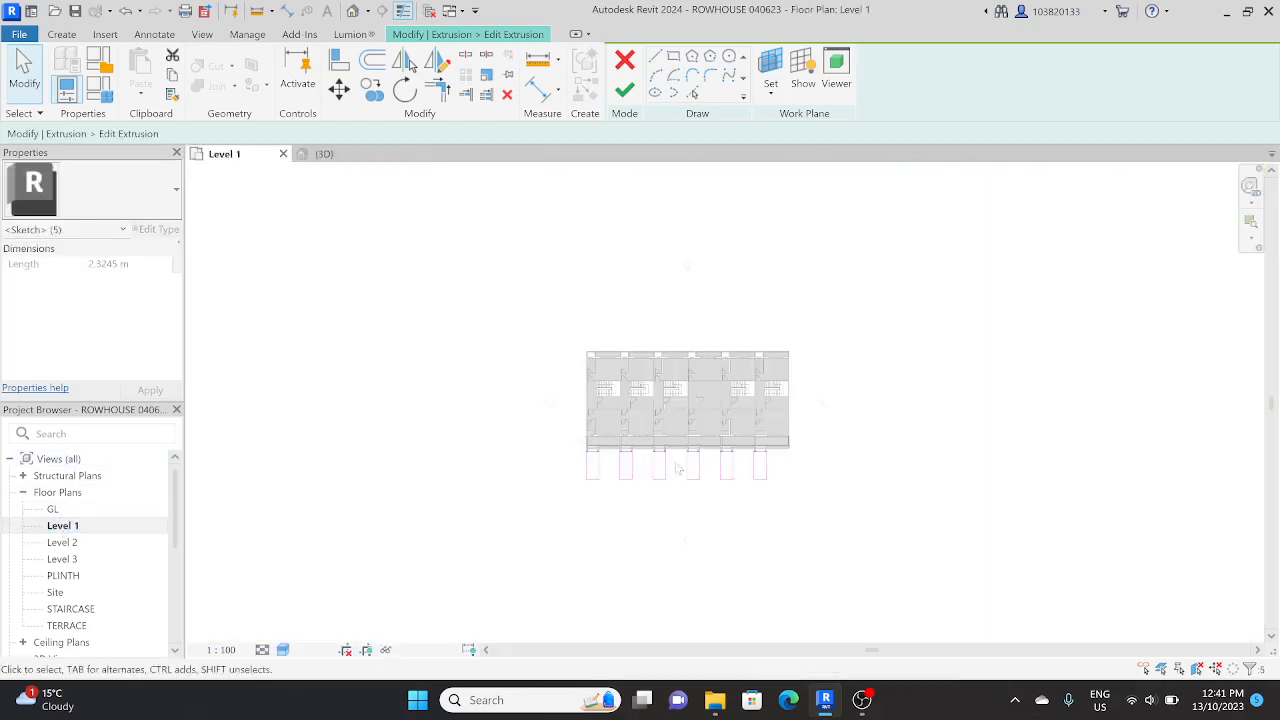
pyautogui.doubleClick(52, 509)
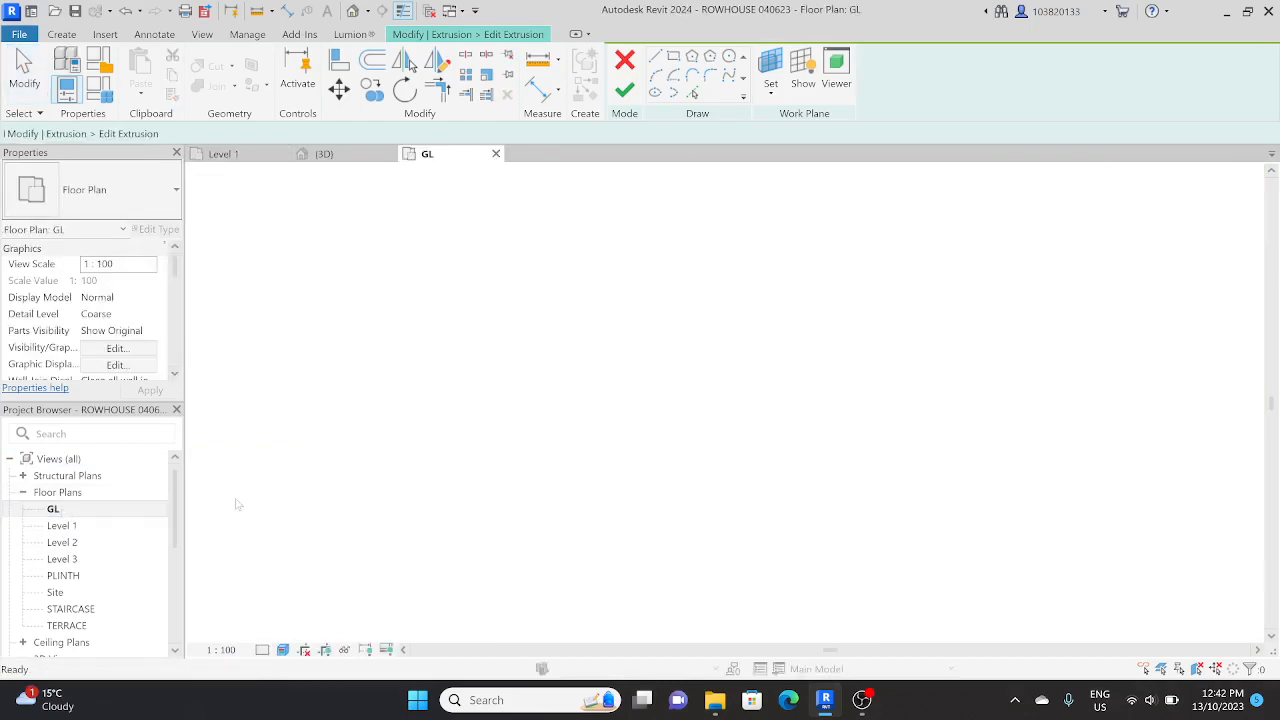
pyautogui.scroll(5, 485, 491)
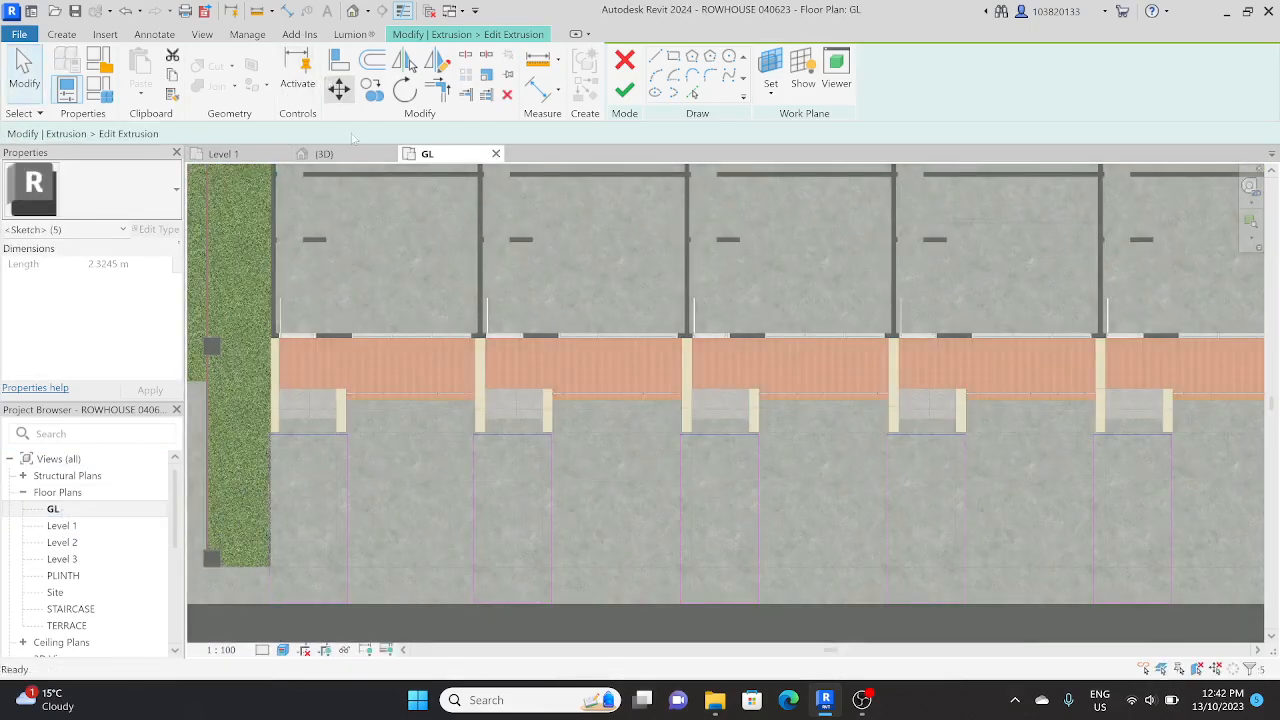
pyautogui.click(339, 89)
pyautogui.scroll(3, 325, 419)
pyautogui.click(318, 460)
pyautogui.click(314, 422)
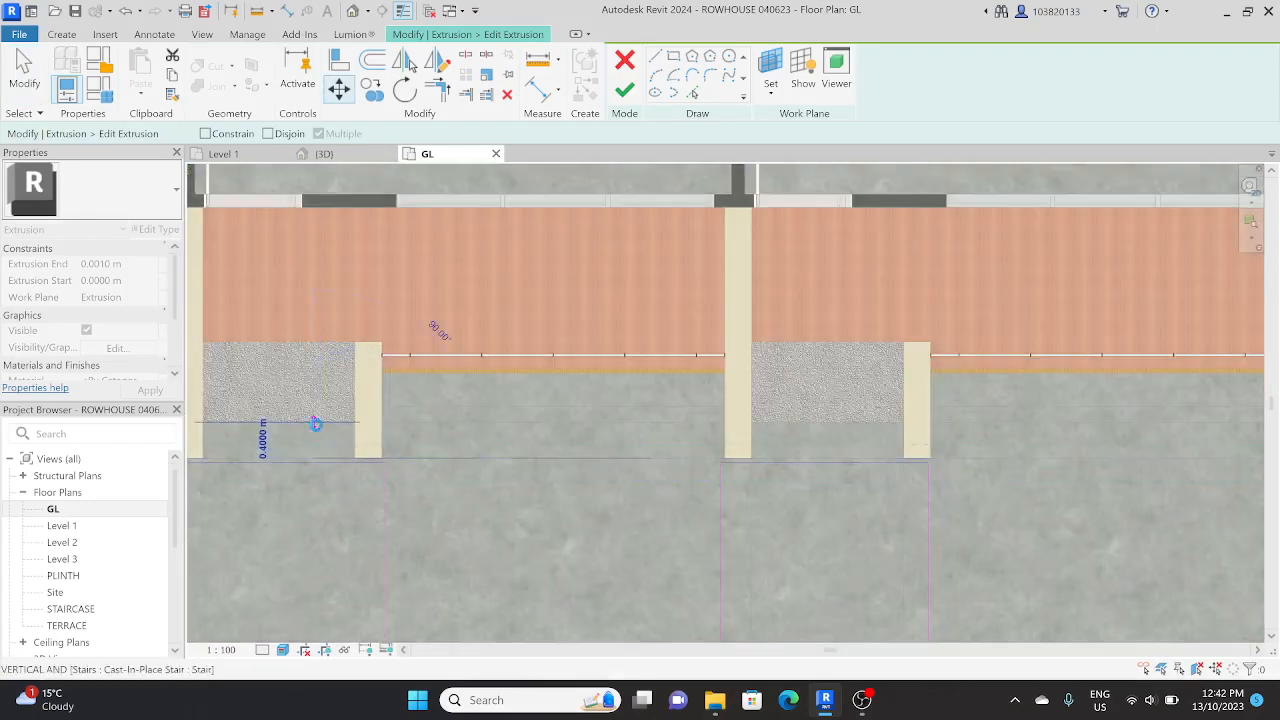
# Select the house-side lines of all six path rectangles, align them with the foot of the steps and finish the sketch.
pyautogui.scroll(-3, 300, 432)
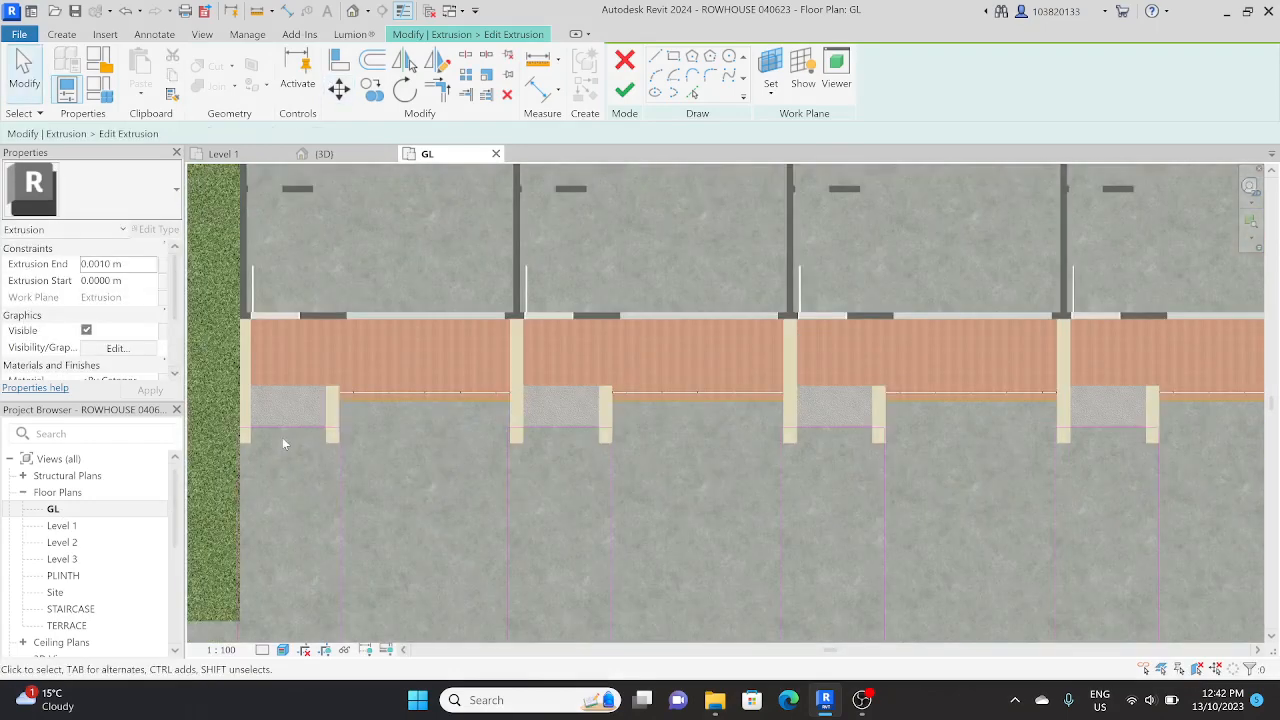
pyautogui.moveTo(282, 444)
pyautogui.mouseDown()
pyautogui.moveTo(670, 449)
pyautogui.moveTo(1197, 410)
pyautogui.mouseUp()
pyautogui.scroll(-4, 1166, 414)
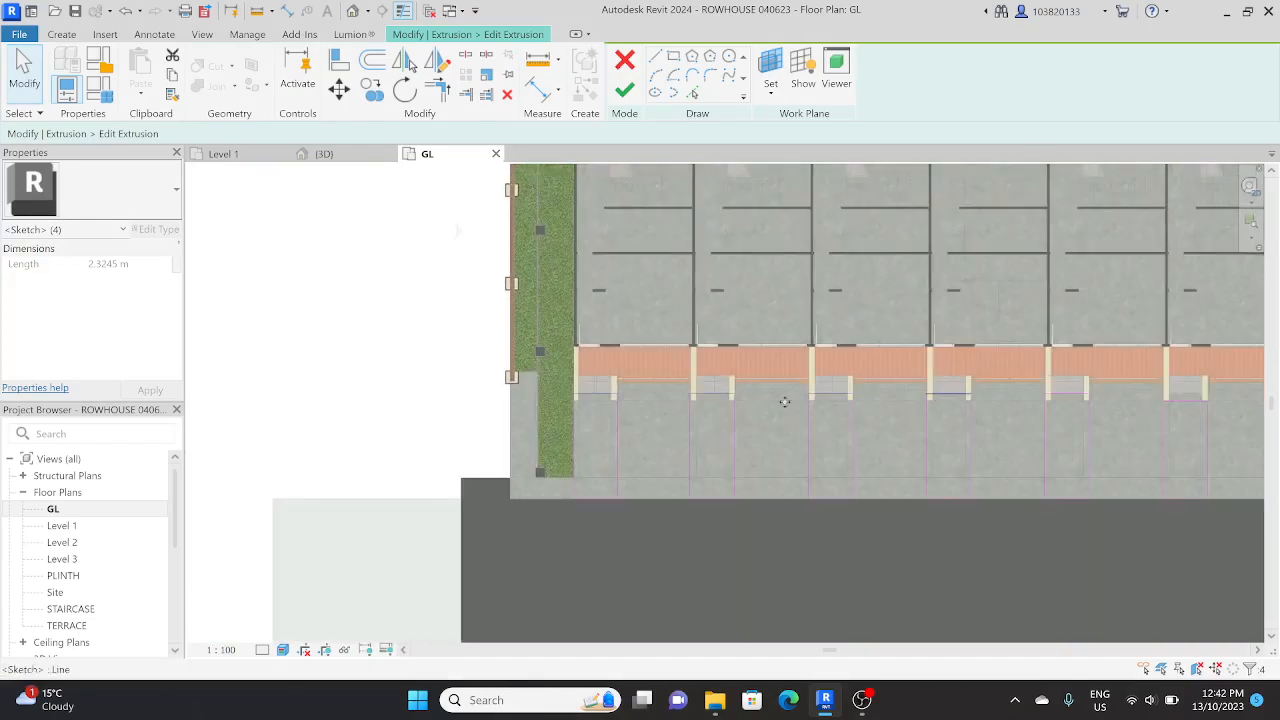
pyautogui.scroll(-4, 616, 411)
pyautogui.moveTo(589, 415); pyautogui.dragTo(1013, 362)
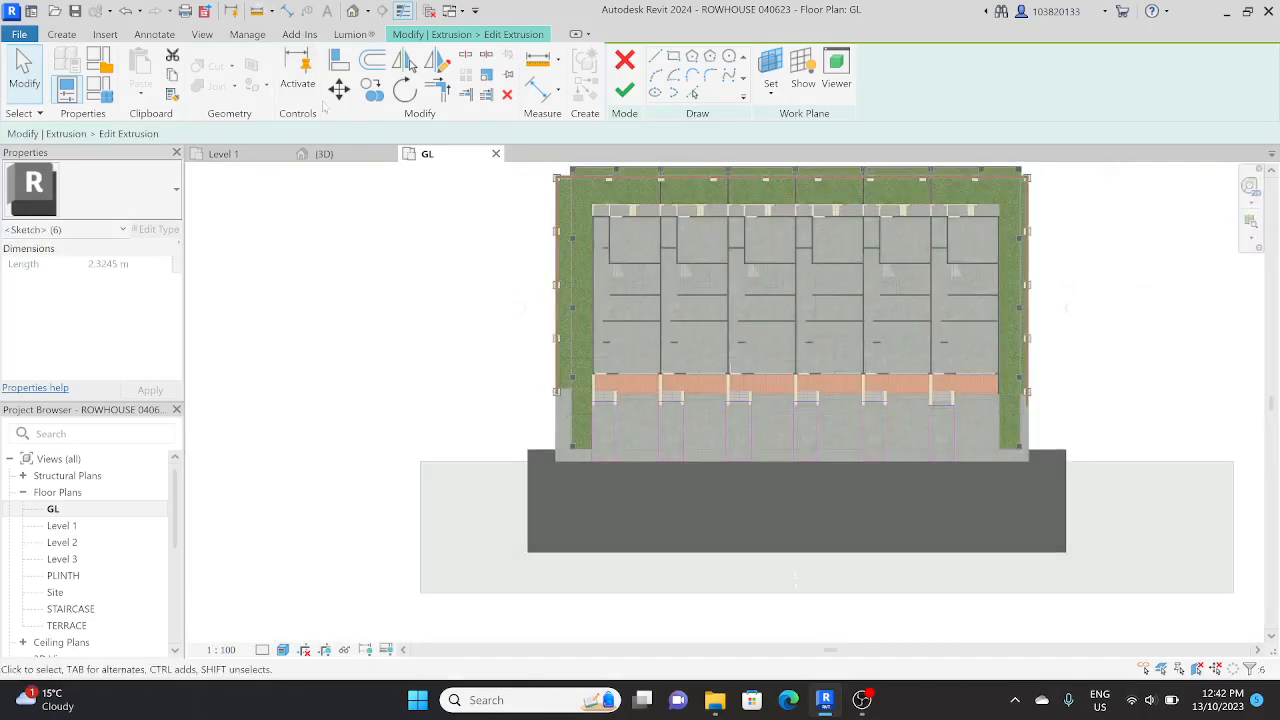
pyautogui.click(339, 89)
pyautogui.scroll(8, 600, 400)
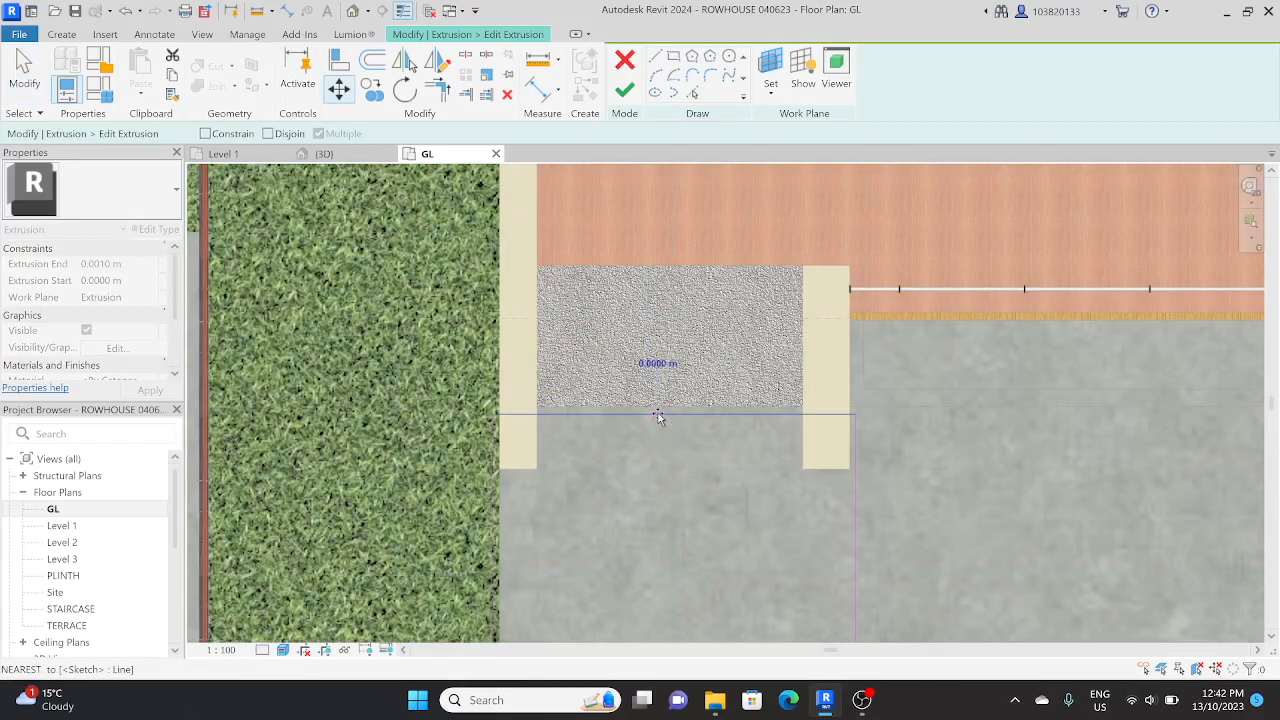
pyautogui.scroll(-5, 651, 406)
pyautogui.click(624, 90)
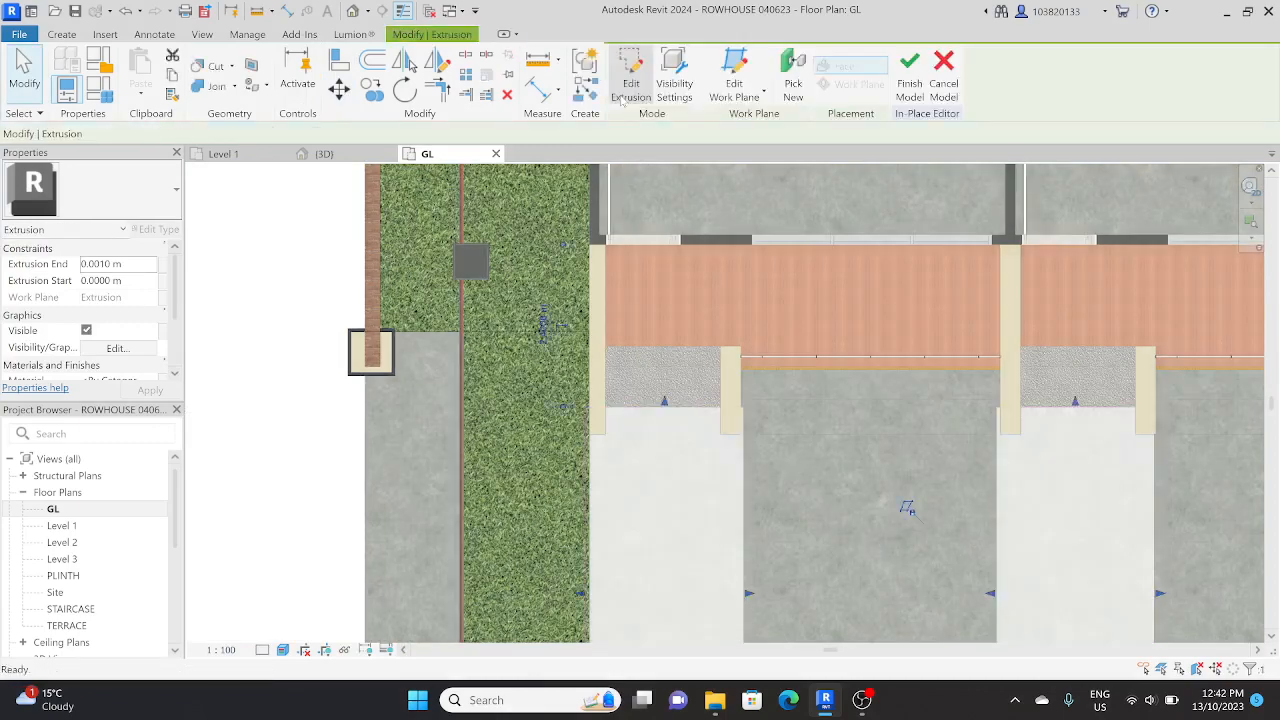
# Return to the 3D view and assign the KM_SITE 4 material to the entrance path extrusion.
pyautogui.scroll(-3, 606, 324)
pyautogui.moveTo(590, 265); pyautogui.dragTo(503, 325, button='middle')
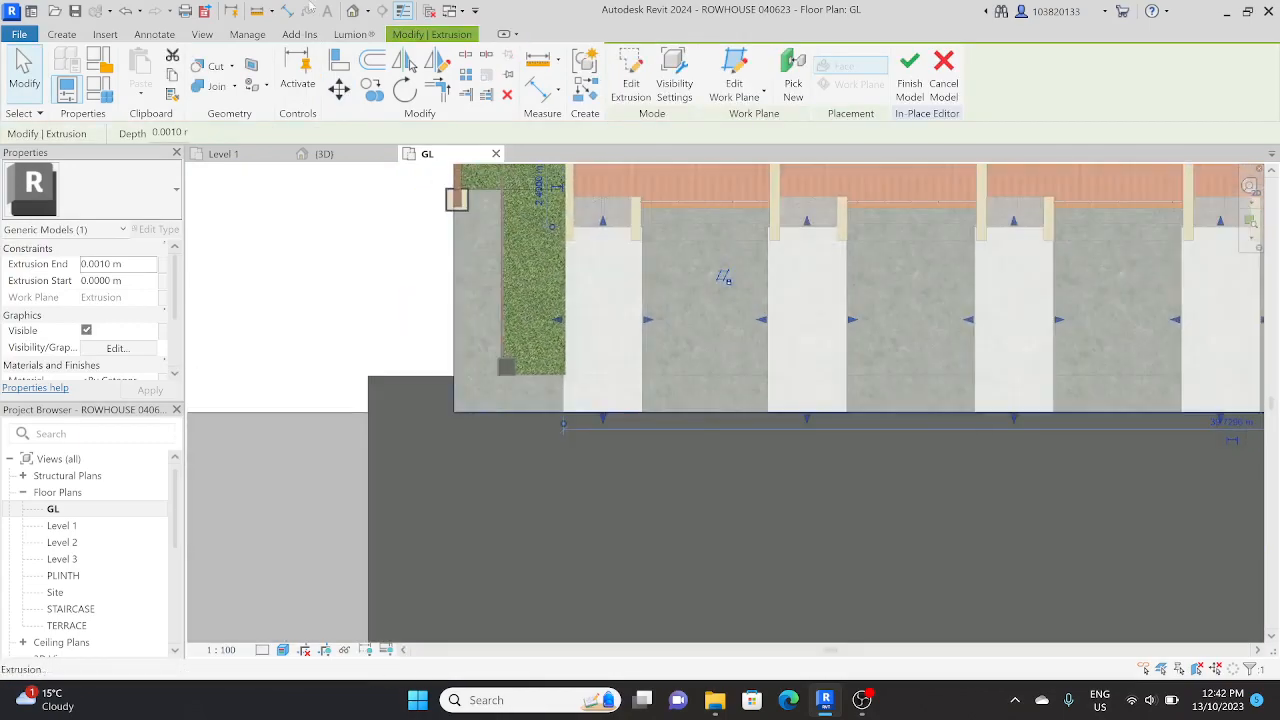
pyautogui.click(352, 12)
pyautogui.keyDown('shift'); pyautogui.moveTo(516, 381); pyautogui.dragTo(559, 411, button='middle'); pyautogui.keyUp('shift')
pyautogui.scroll(3, 559, 411)
pyautogui.click(580, 458)
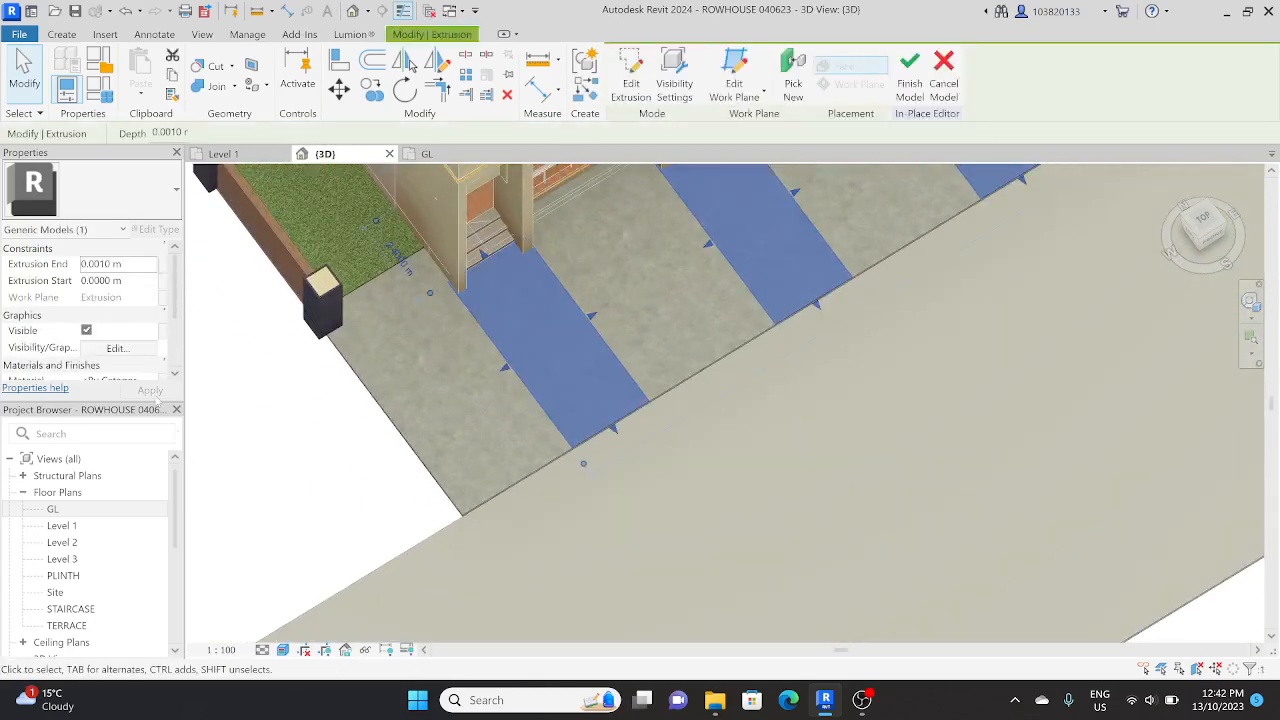
pyautogui.click(120, 297)
pyautogui.click(157, 297)
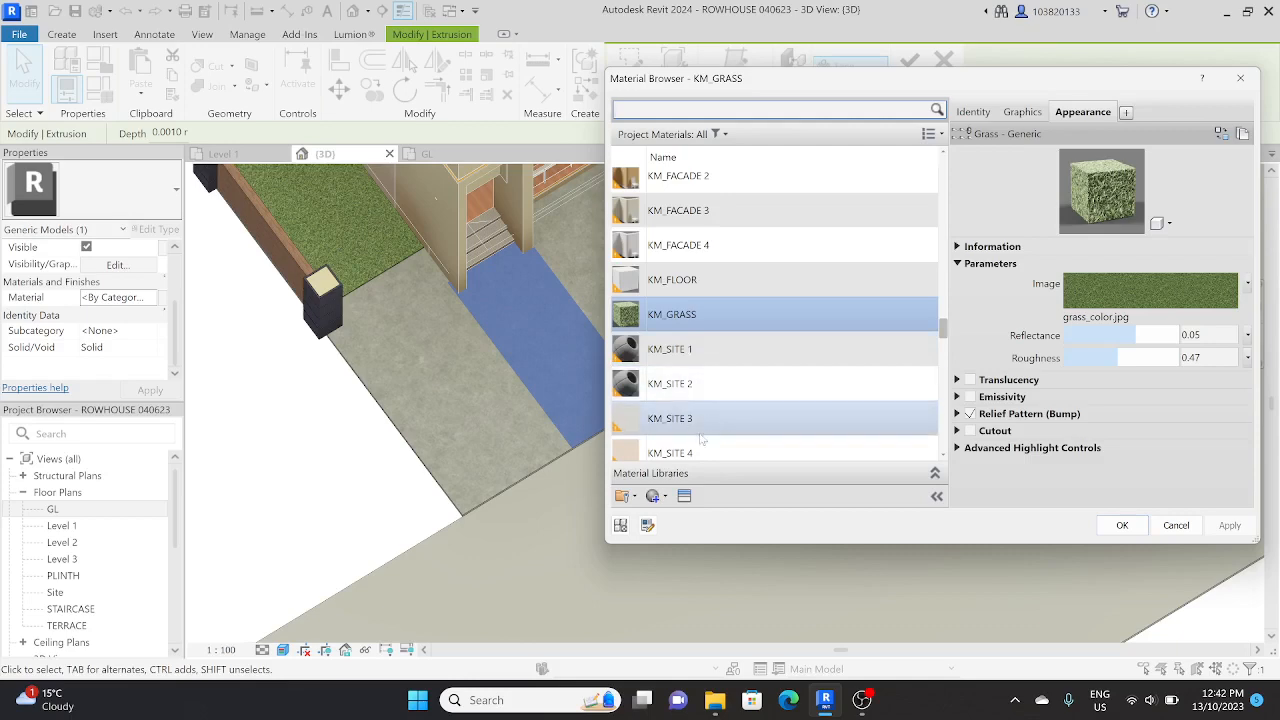
pyautogui.scroll(-2, 700, 380)
pyautogui.click(735, 259)
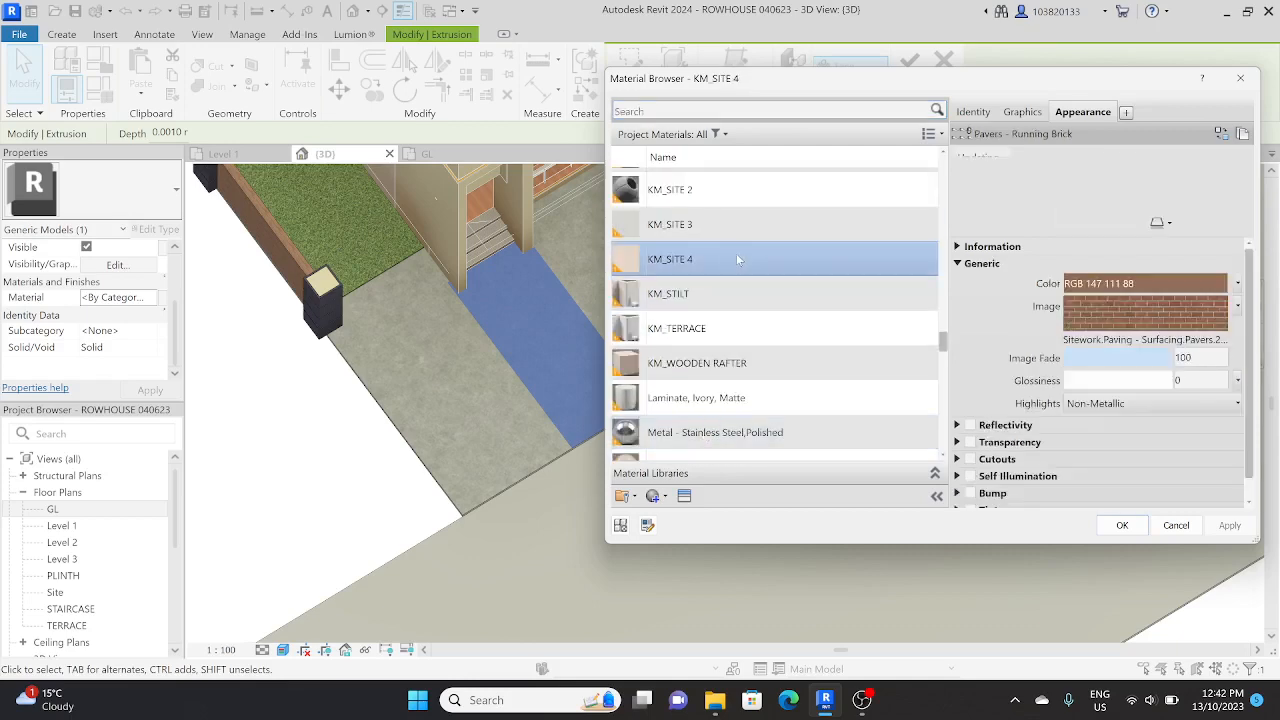
pyautogui.click(1118, 525)
# Examine the brick-paved entrance paths between the house steps and the road from several angles.
pyautogui.scroll(-2, 618, 477)
pyautogui.scroll(4, 618, 477)
pyautogui.press('Escape')
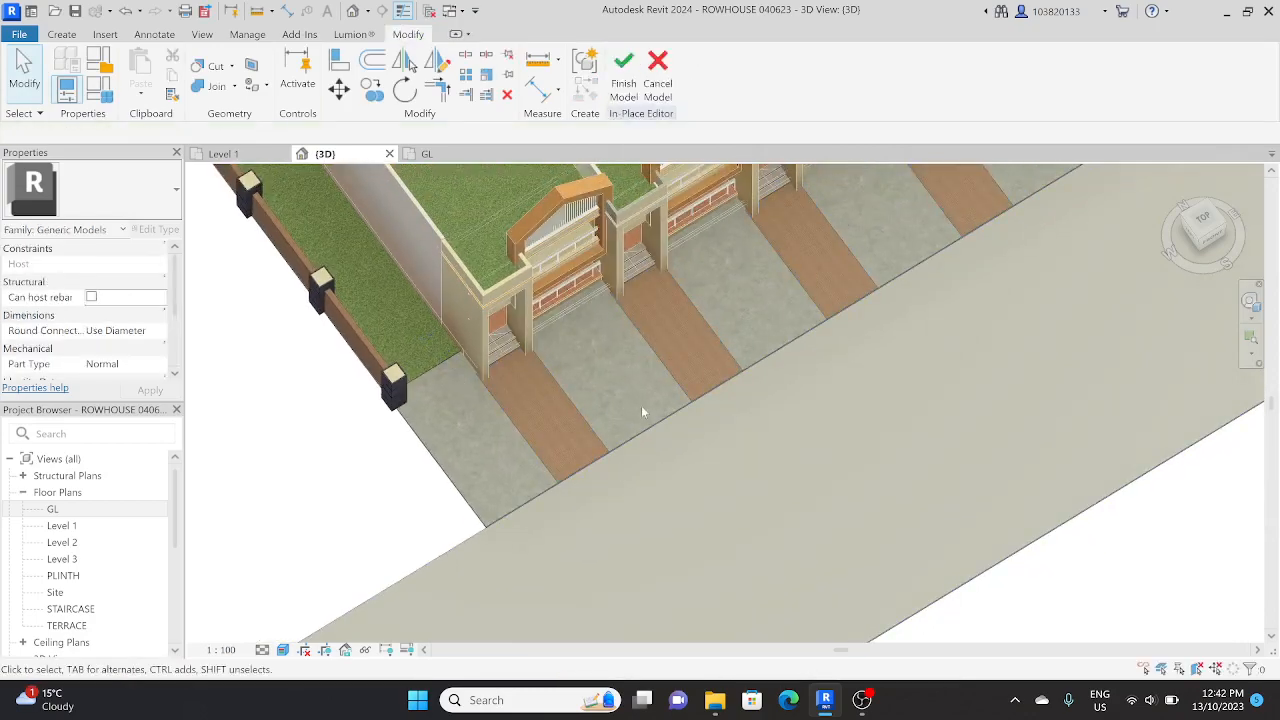
pyautogui.keyDown('shift'); pyautogui.moveTo(643, 414); pyautogui.dragTo(470, 323, button='middle'); pyautogui.keyUp('shift')
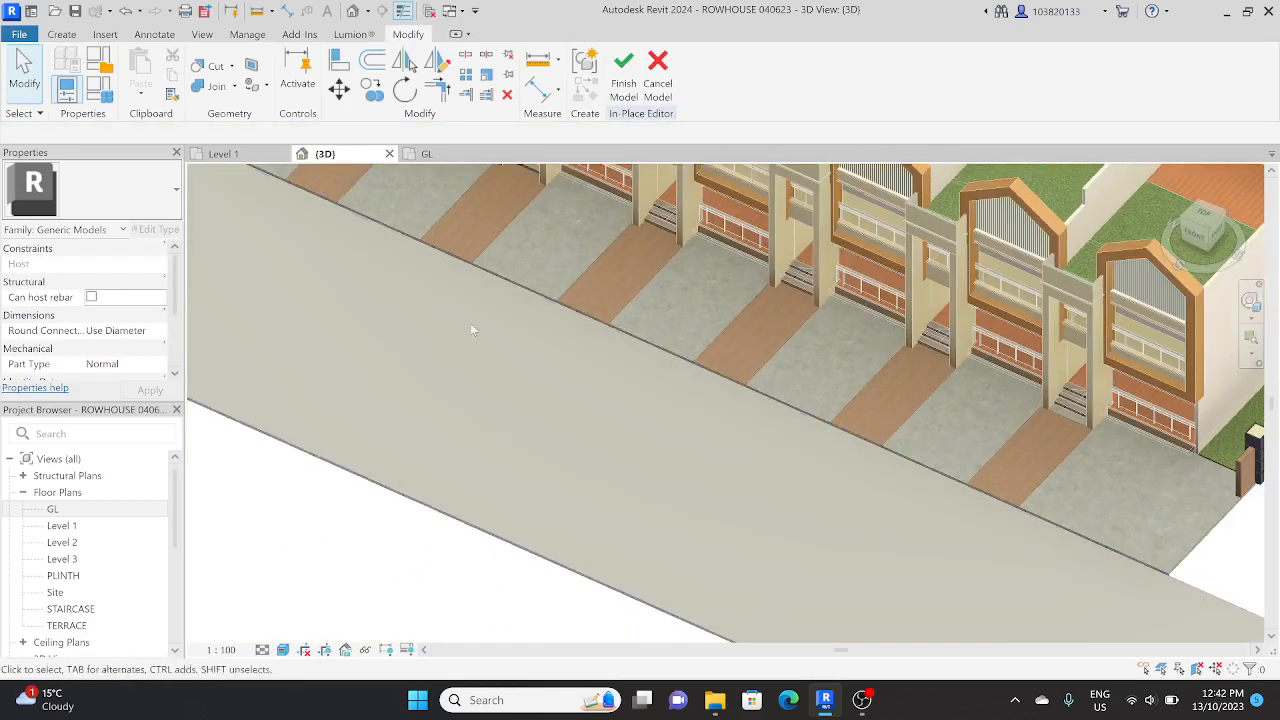
pyautogui.scroll(6, 568, 309)
pyautogui.scroll(-4, 549, 341)
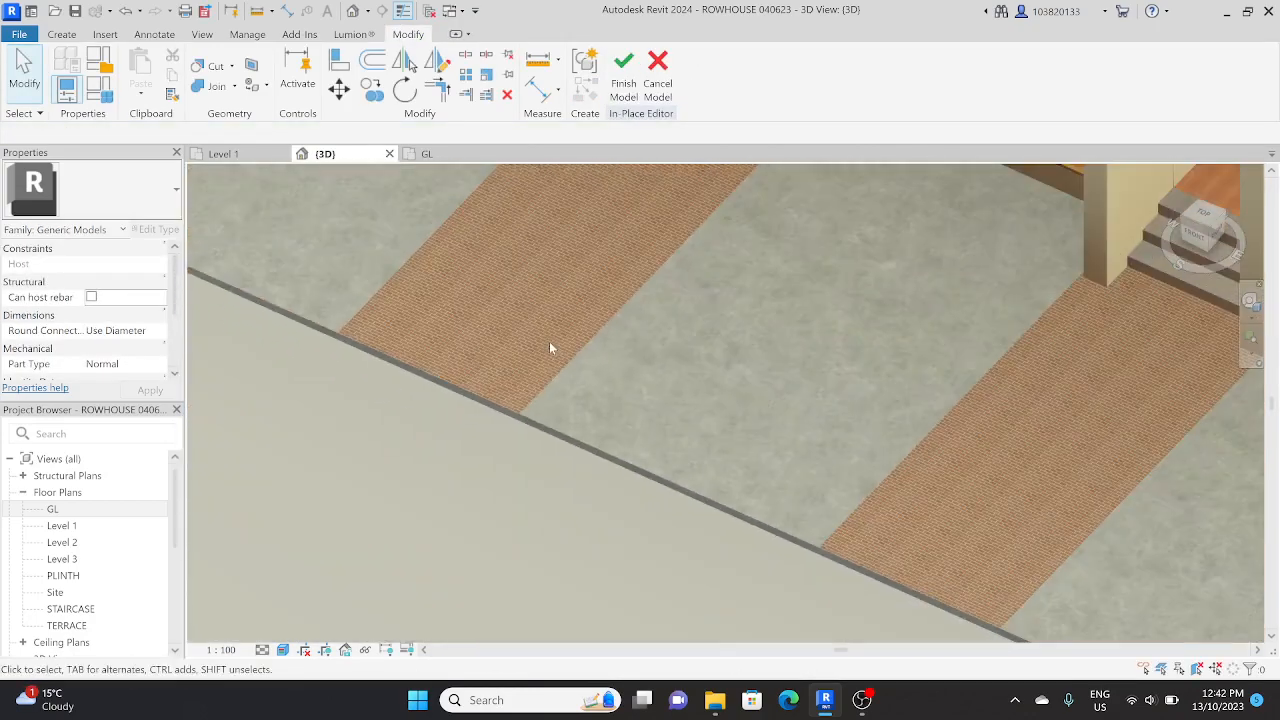
pyautogui.moveTo(549, 341); pyautogui.dragTo(549, 541, button='middle')
pyautogui.scroll(-3, 648, 397)
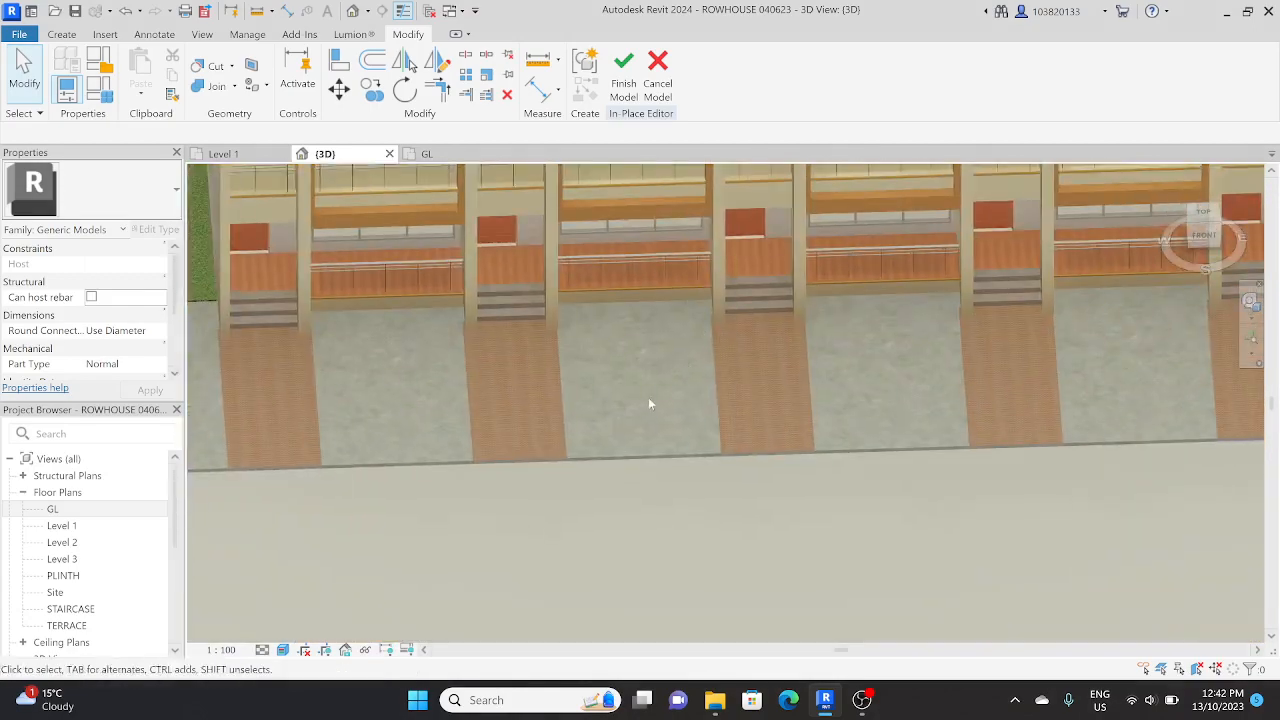
# Examine the road and paved forecourt in front of the row houses from a wider angle.
pyautogui.scroll(-3, 639, 401)
pyautogui.keyDown('shift'); pyautogui.moveTo(639, 401); pyautogui.dragTo(565, 358, button='middle'); pyautogui.keyUp('shift')
pyautogui.scroll(-4, 684, 432)
pyautogui.scroll(5, 786, 446)
pyautogui.scroll(-3, 652, 444)
pyautogui.scroll(-3, 740, 476)
pyautogui.scroll(2, 876, 496)
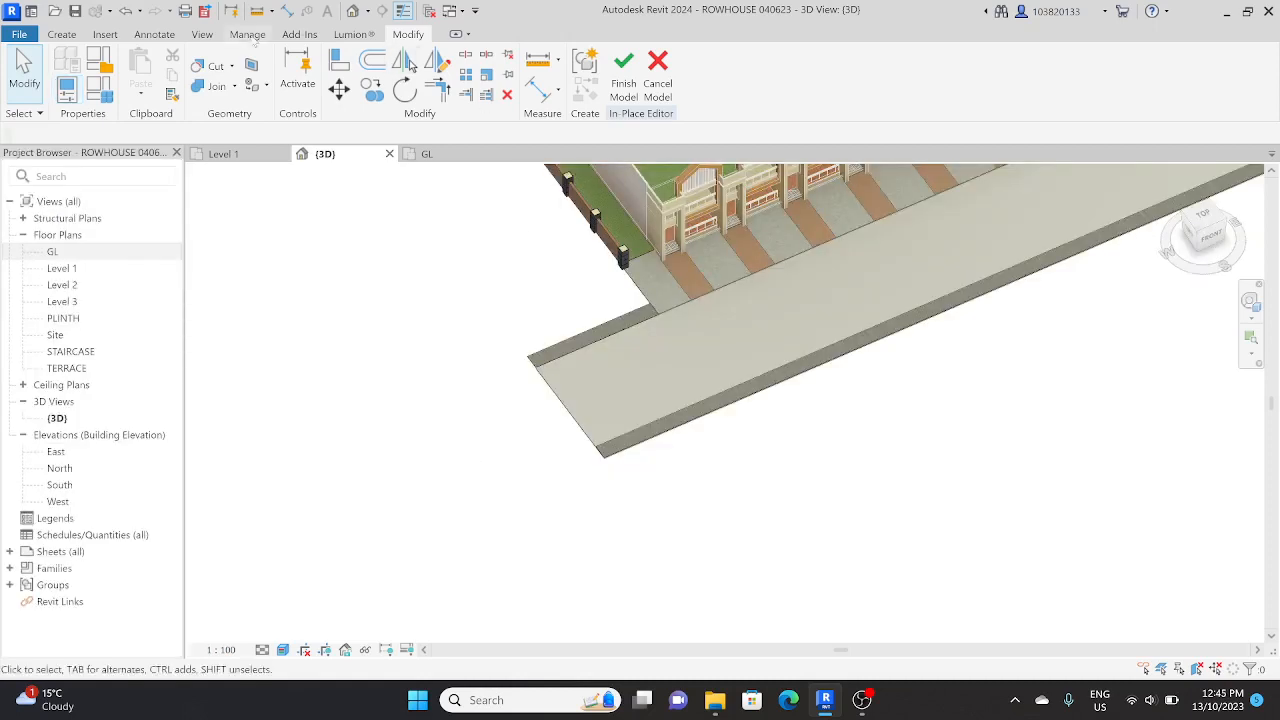
# Turn the display of the Properties palette back on.
pyautogui.click(206, 35)
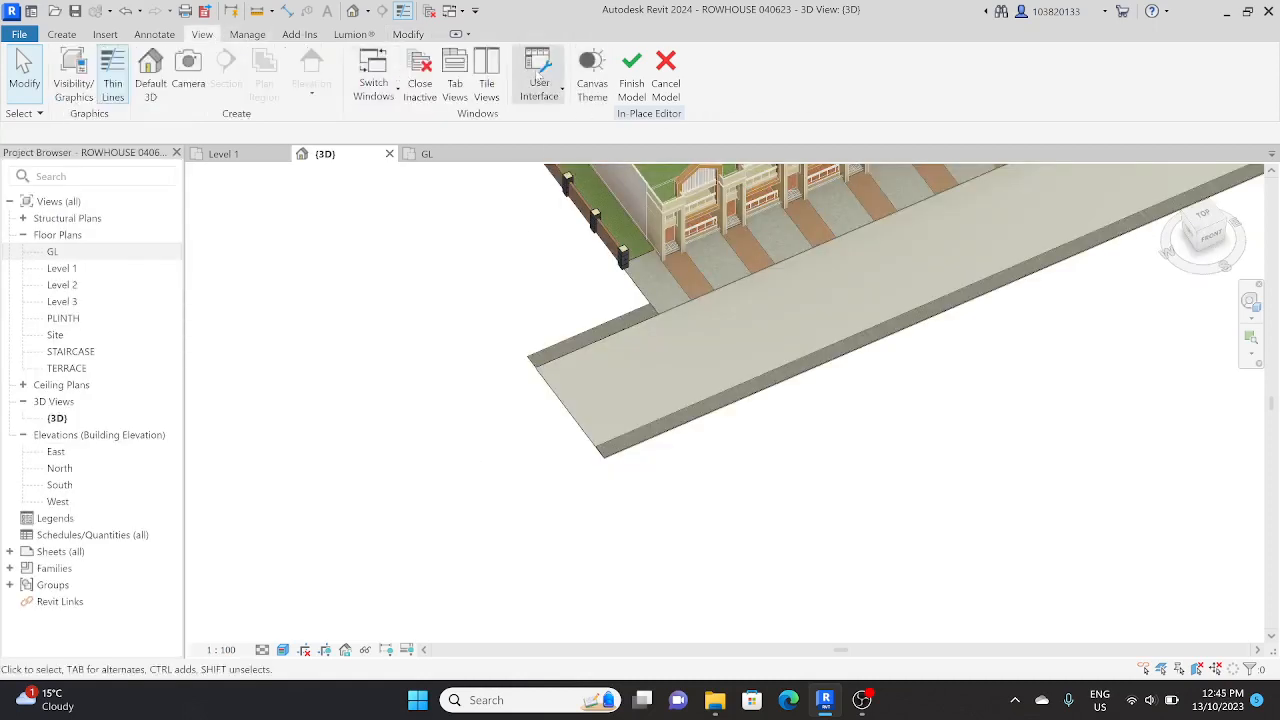
pyautogui.click(540, 80)
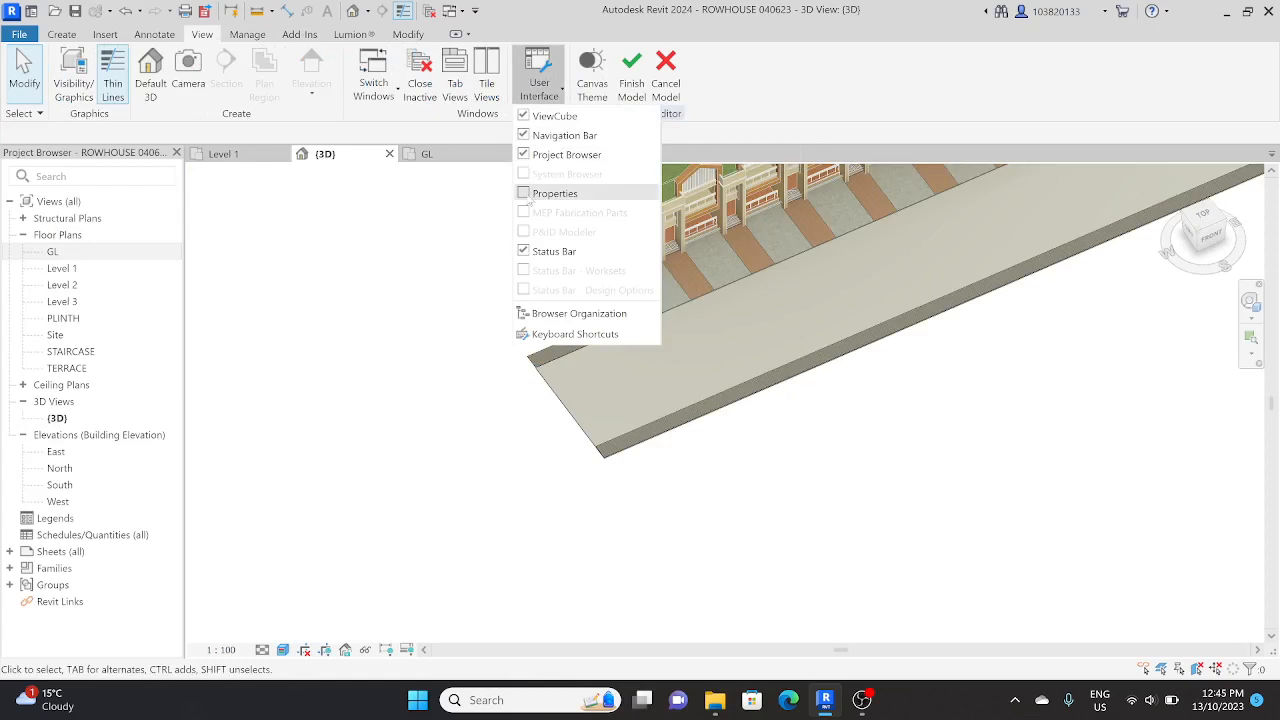
pyautogui.click(565, 201)
pyautogui.moveTo(574, 367); pyautogui.dragTo(642, 490, button='middle')
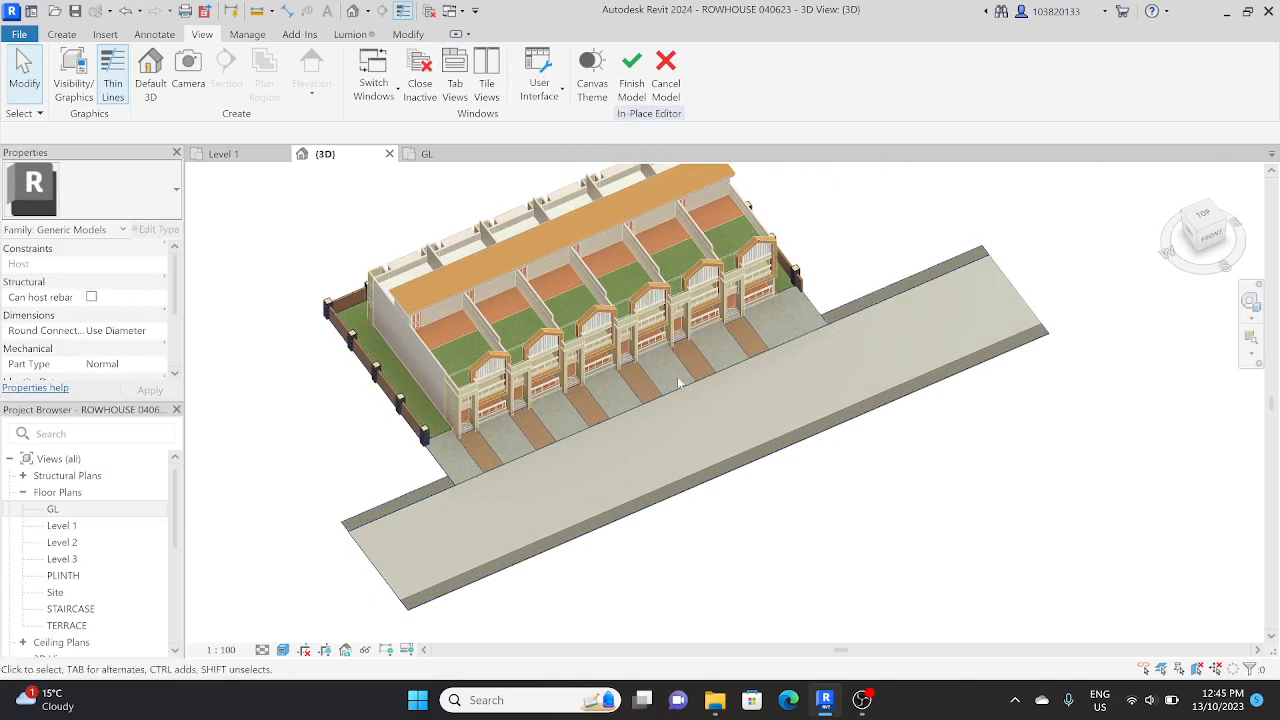
# Assign the Asphalt, Bitumen material to the road extrusion in front of the houses.
pyautogui.click(448, 492)
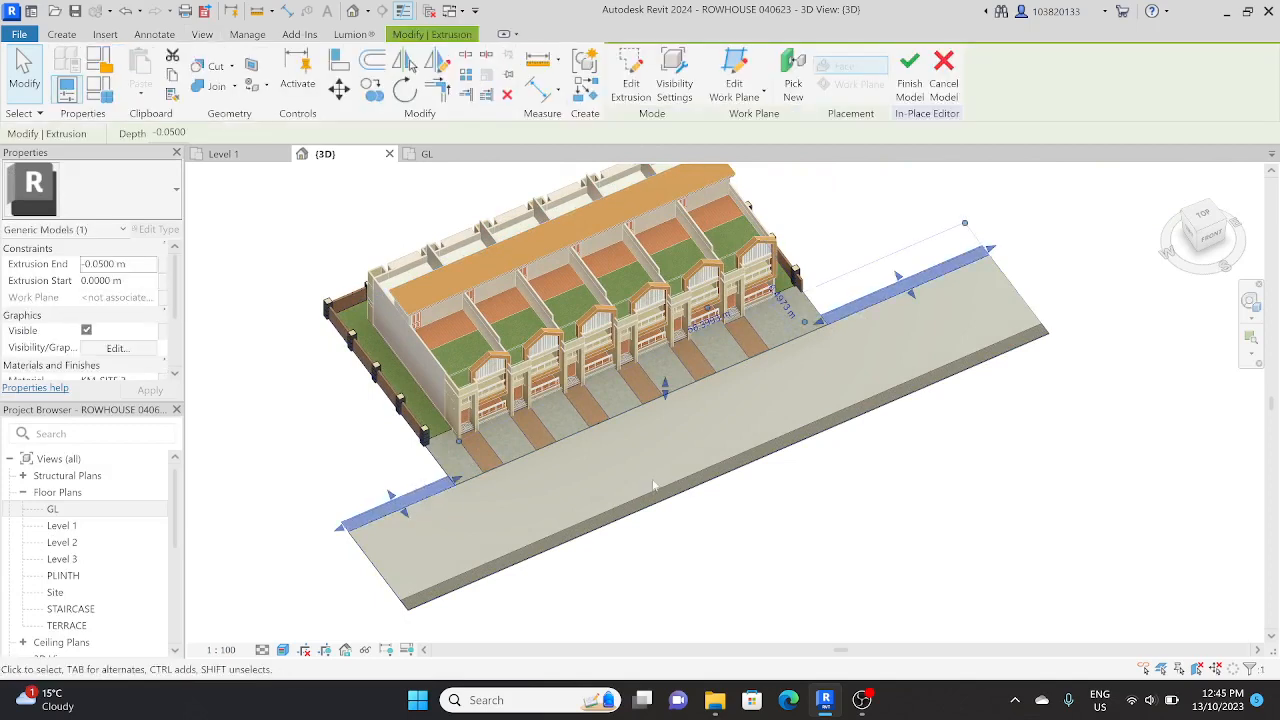
pyautogui.click(491, 530)
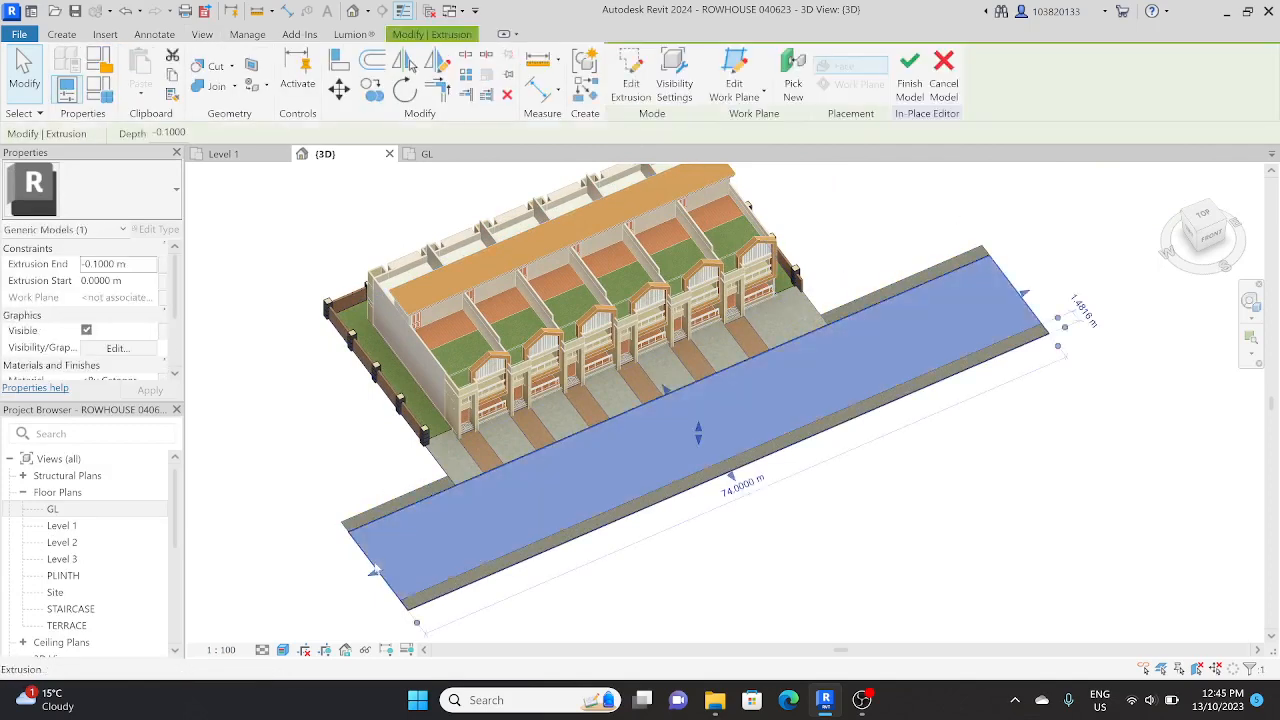
pyautogui.scroll(-2, 122, 347)
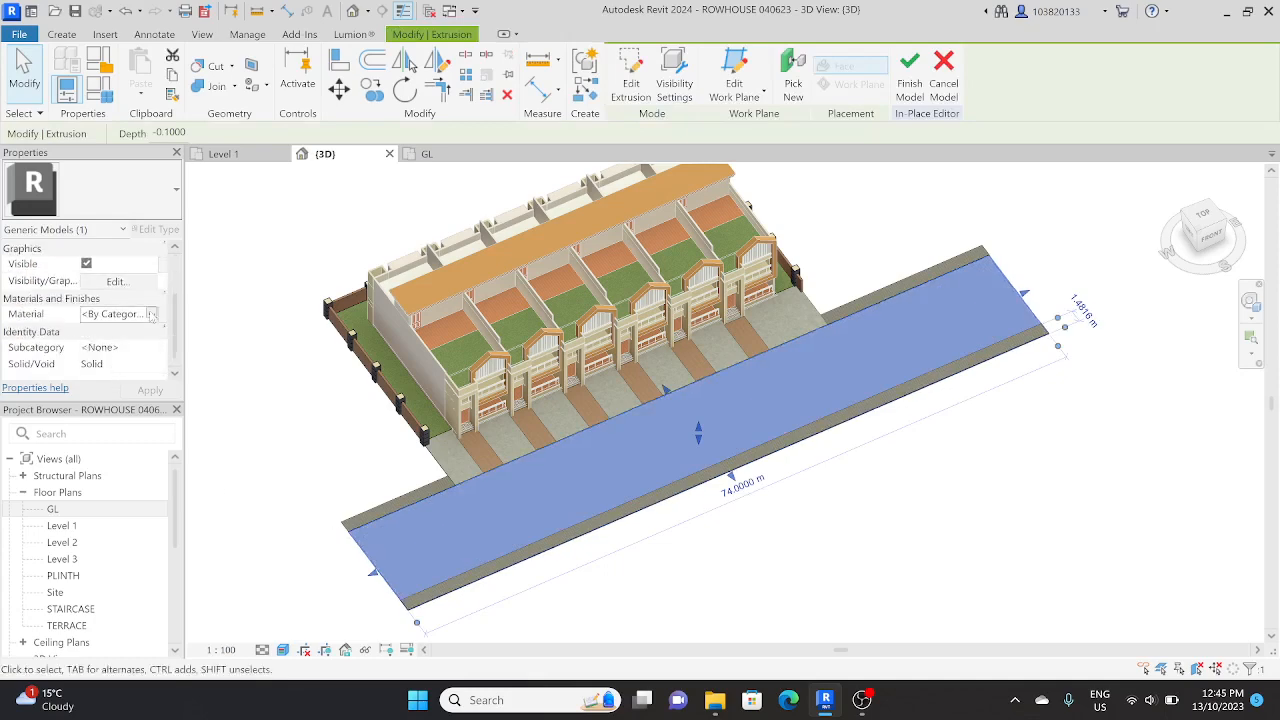
pyautogui.click(151, 314)
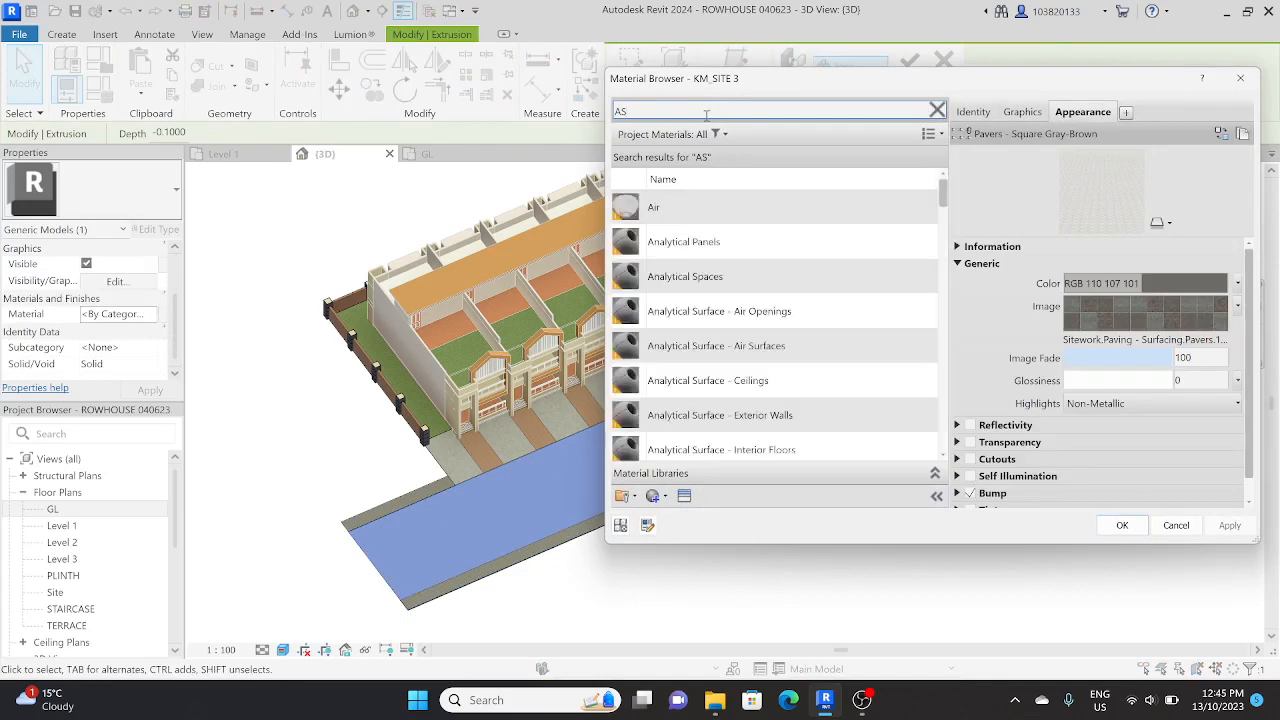
pyautogui.write('H')
pyautogui.click(690, 207)
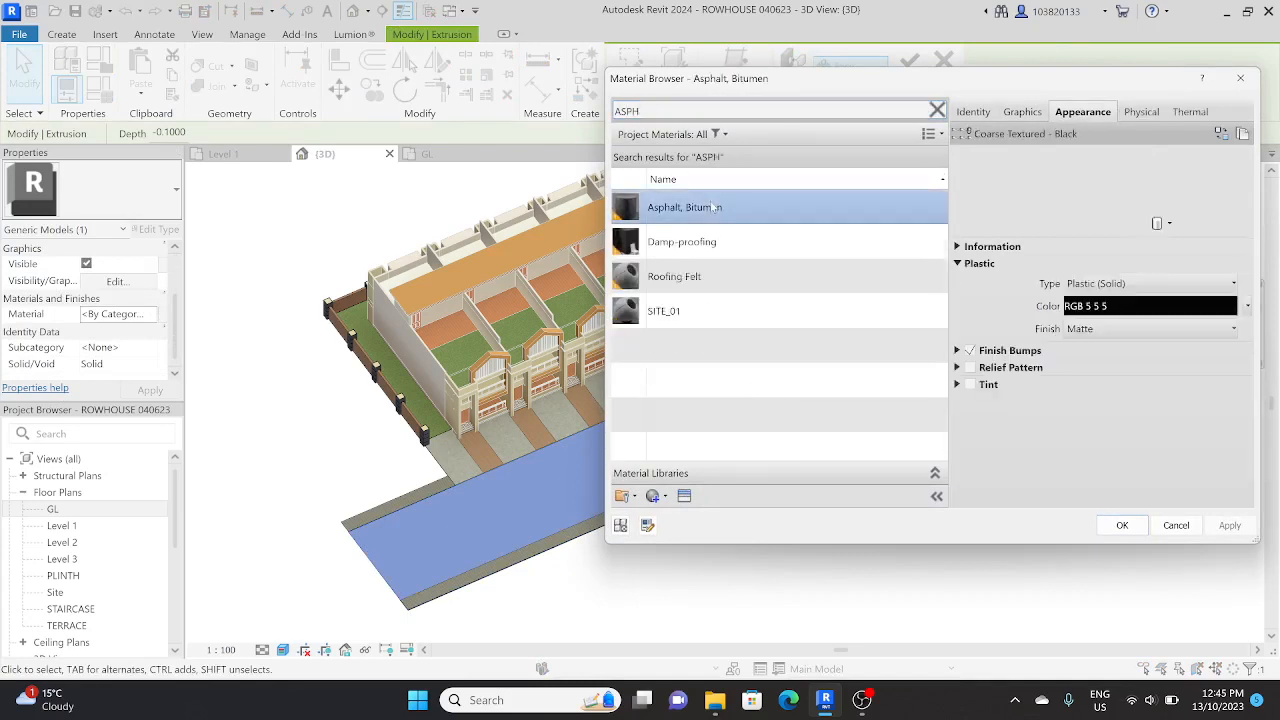
pyautogui.click(1122, 525)
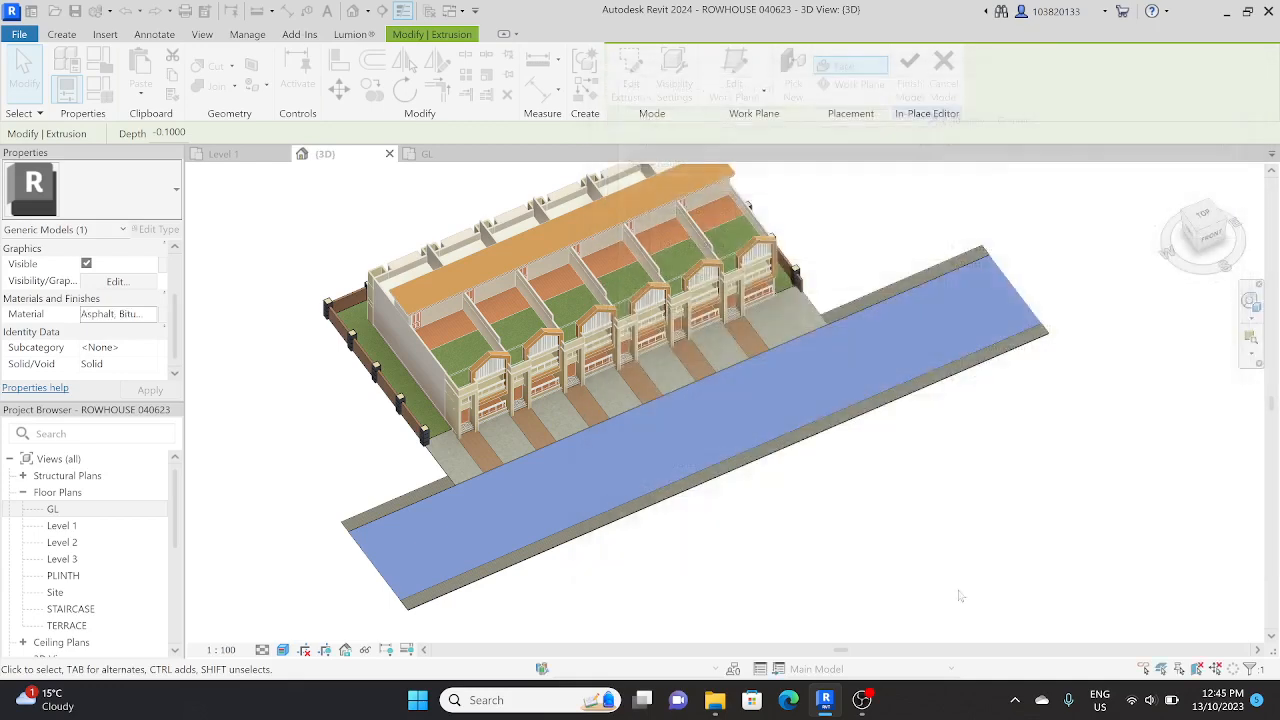
pyautogui.click(841, 525)
# Check the asphalt road from several angles and finish the in-place site model.
pyautogui.scroll(-1, 638, 442)
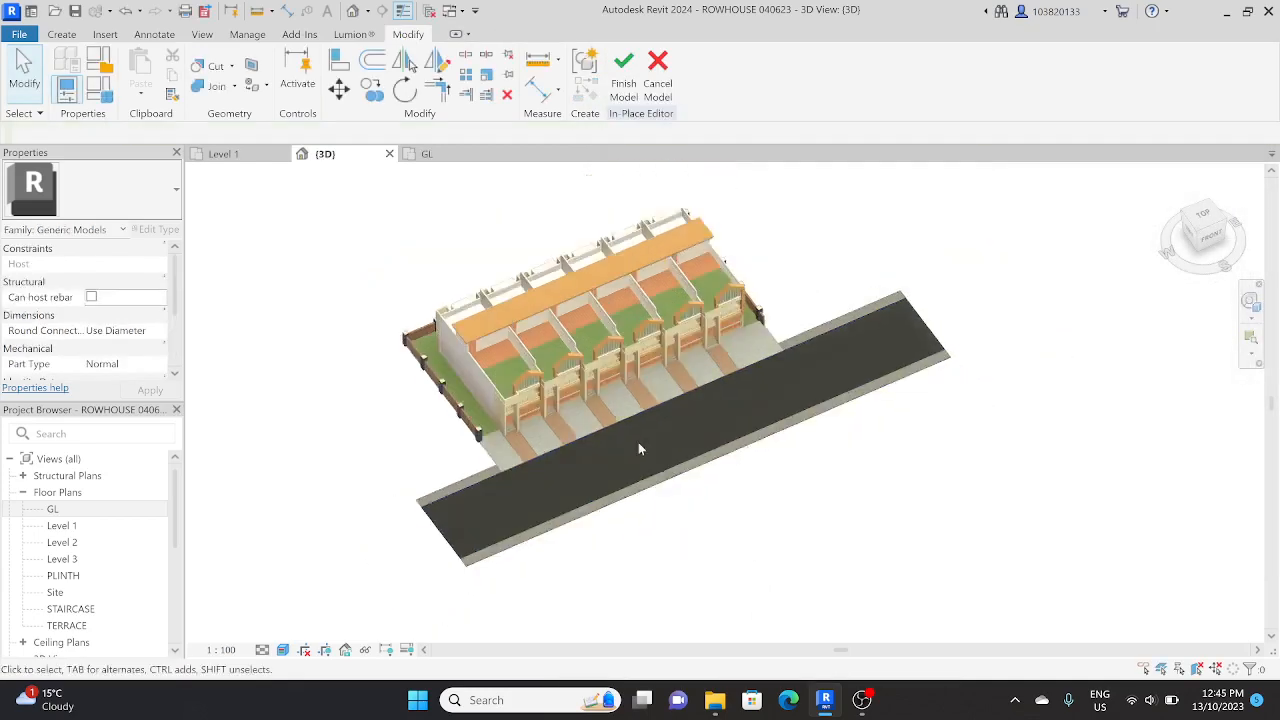
pyautogui.keyDown('shift'); pyautogui.moveTo(638, 442); pyautogui.dragTo(783, 455, button='middle'); pyautogui.keyUp('shift')
pyautogui.scroll(2, 712, 428)
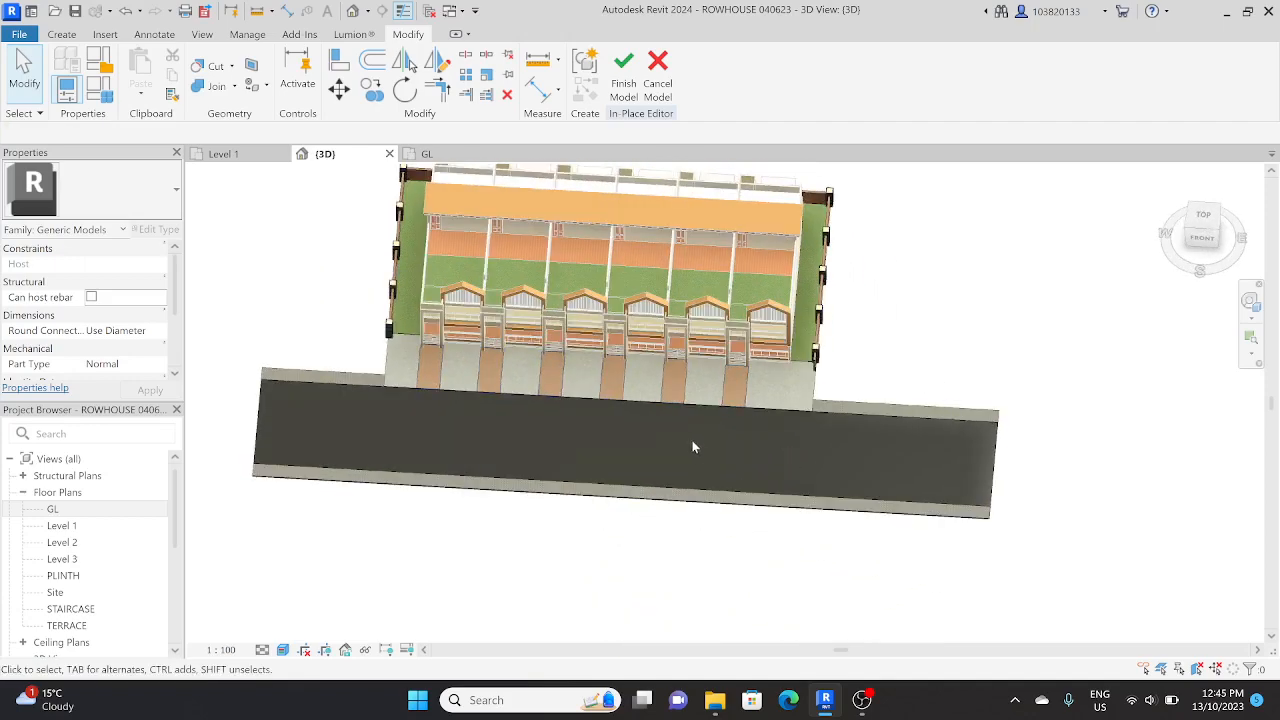
pyautogui.keyDown('shift'); pyautogui.moveTo(689, 437); pyautogui.dragTo(785, 420, button='middle'); pyautogui.keyUp('shift')
pyautogui.scroll(-2, 785, 420)
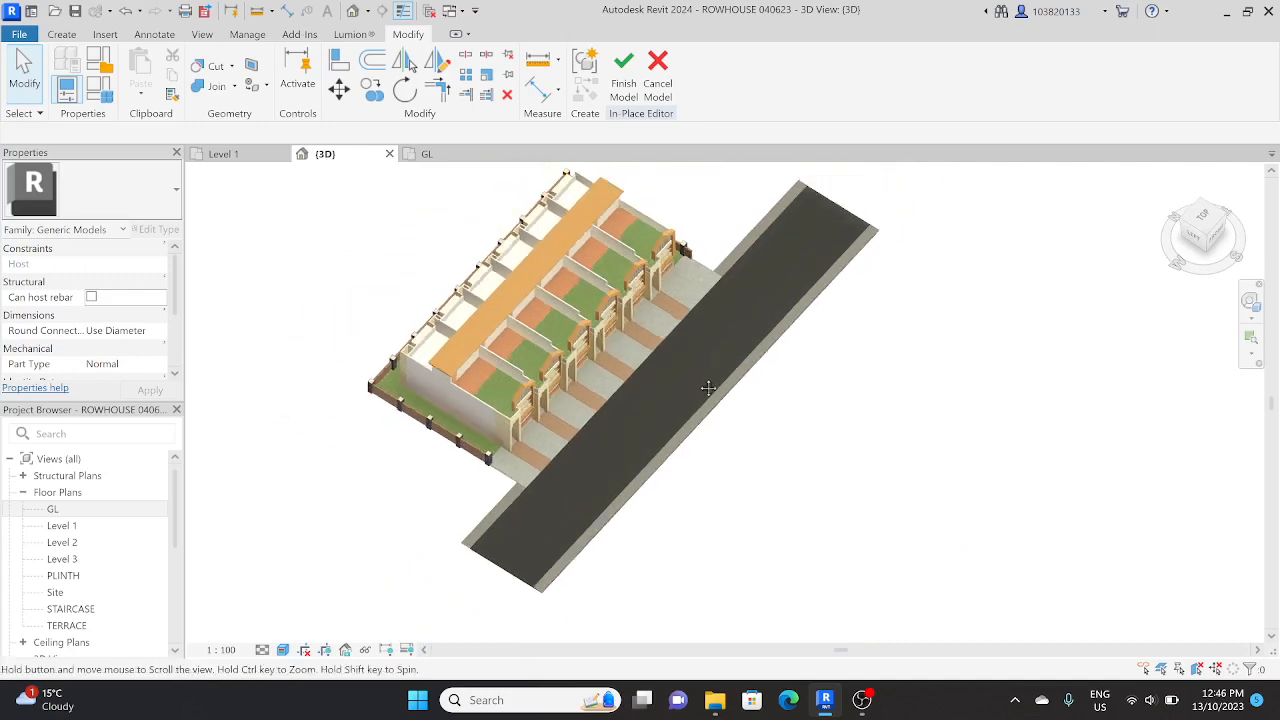
pyautogui.keyDown('shift'); pyautogui.moveTo(641, 414); pyautogui.dragTo(587, 334, button='middle'); pyautogui.keyUp('shift')
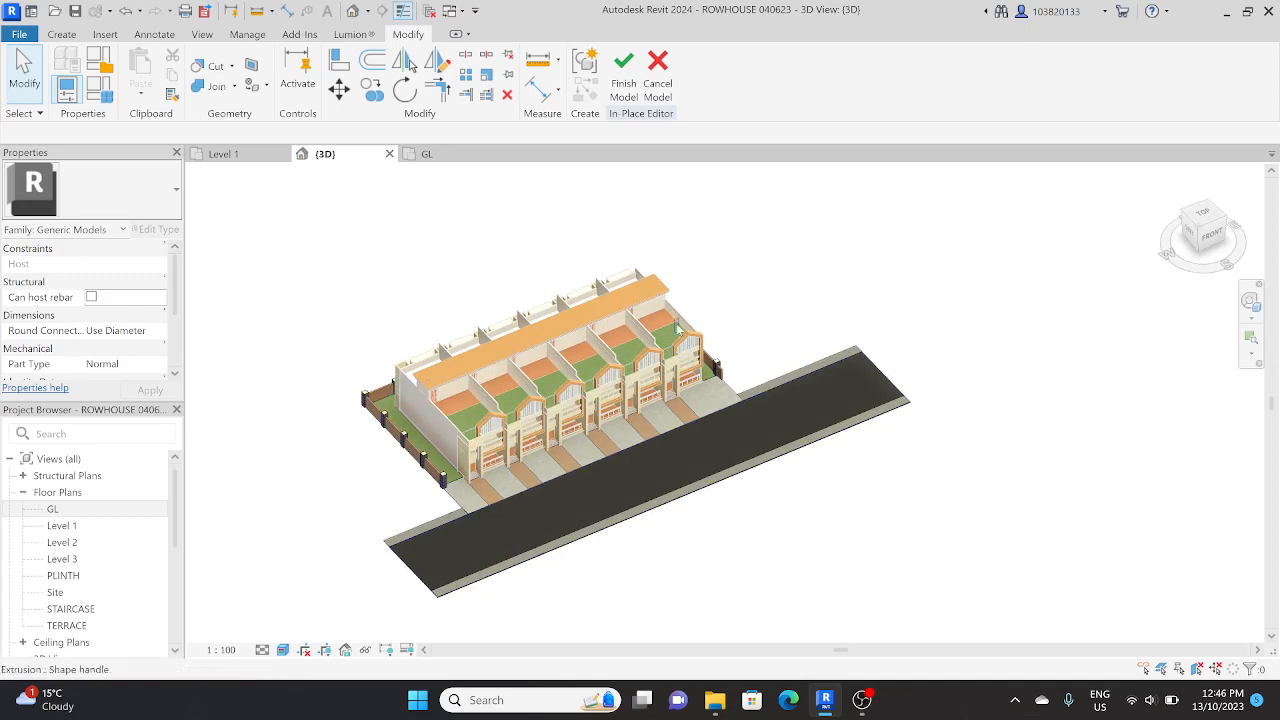
pyautogui.moveTo(640, 362); pyautogui.dragTo(819, 381, button='middle')
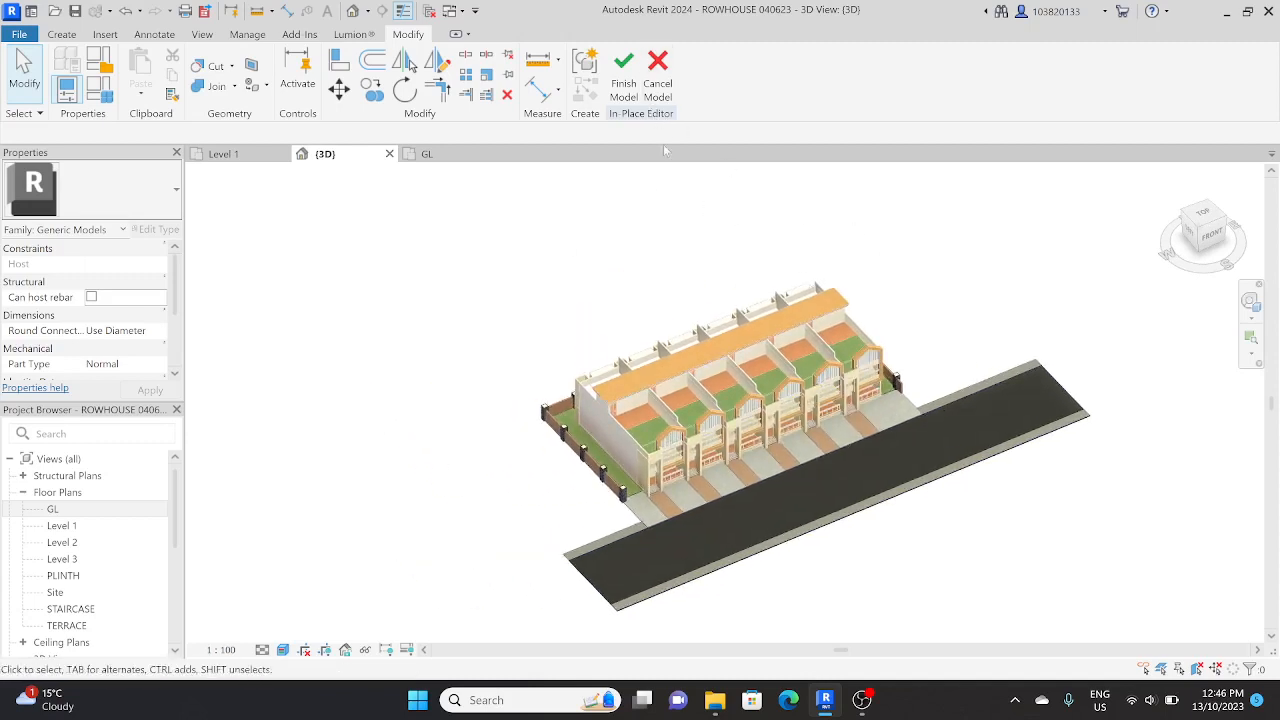
pyautogui.click(618, 82)
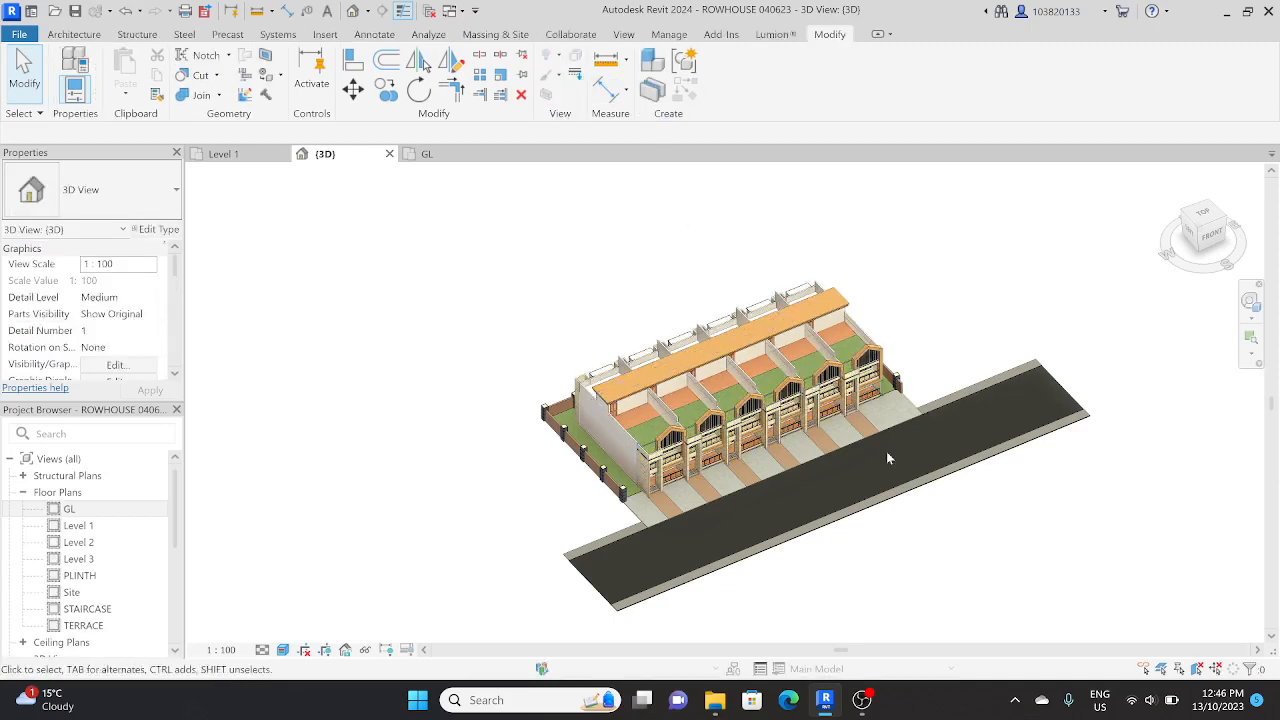
# Reveal the hidden elements in the 3D view and select the site model at the side boundary wall.
pyautogui.click(367, 650)
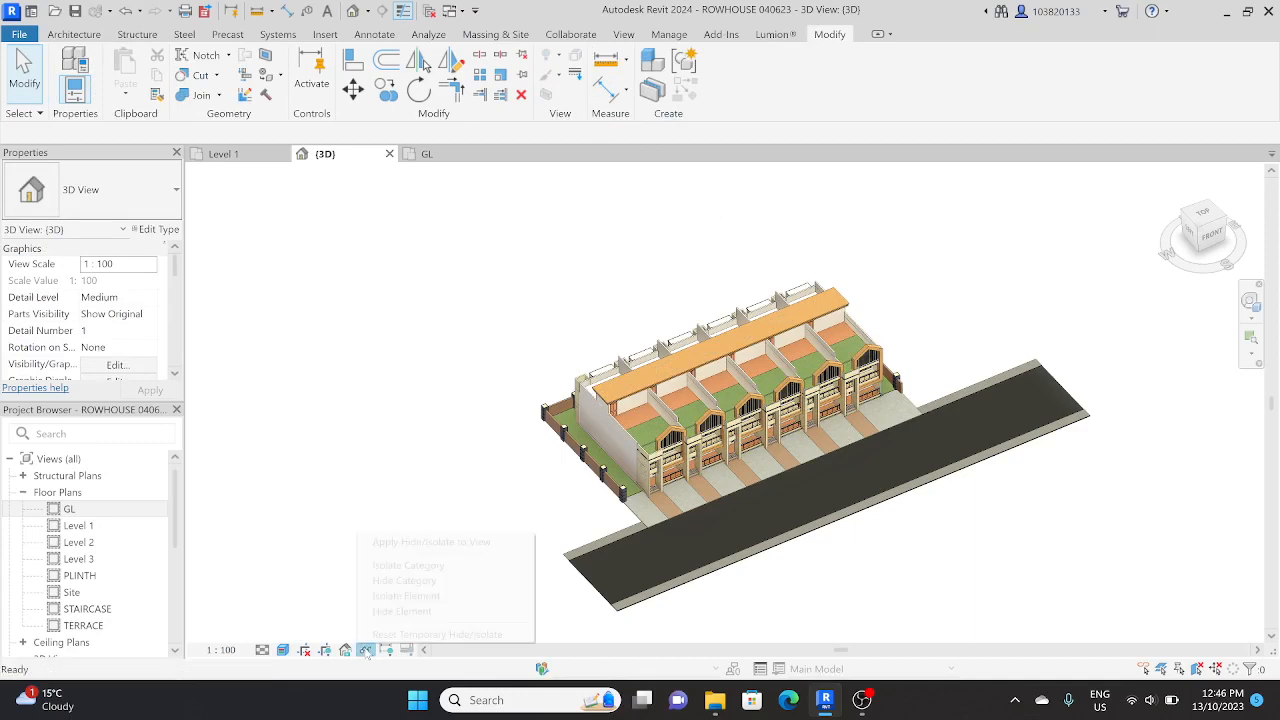
pyautogui.click(367, 650)
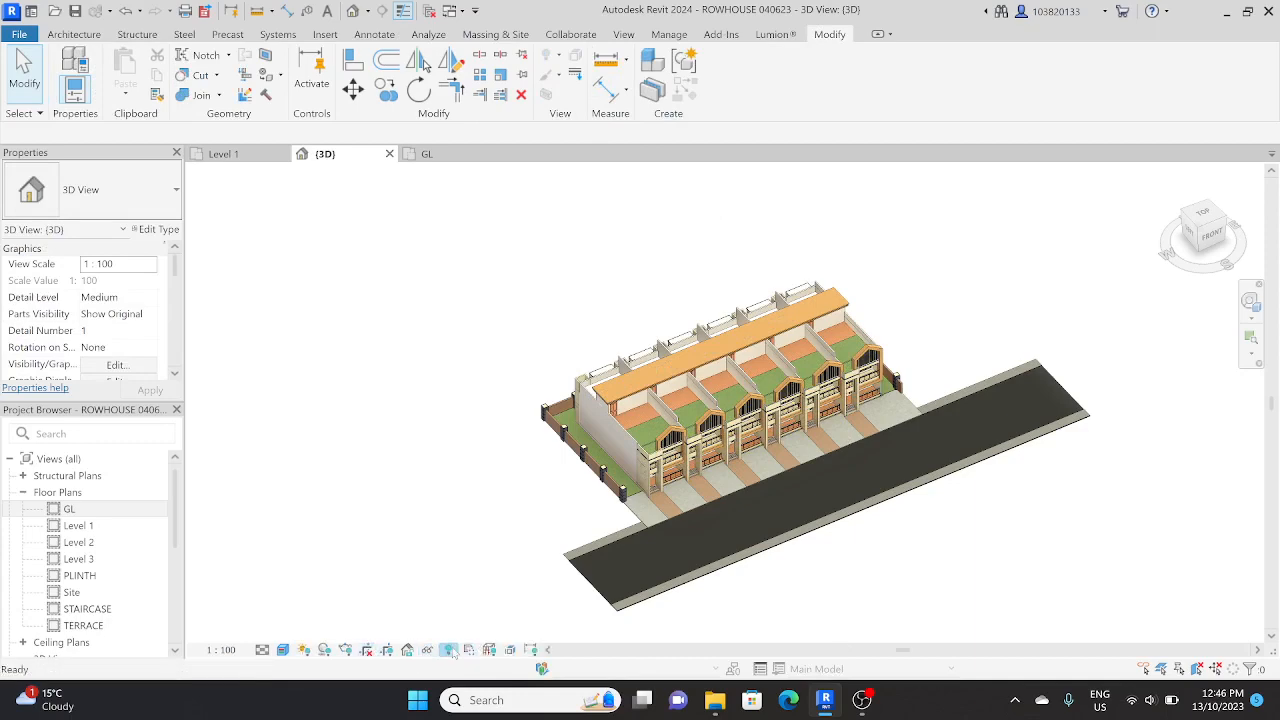
pyautogui.click(448, 650)
pyautogui.scroll(5, 605, 470)
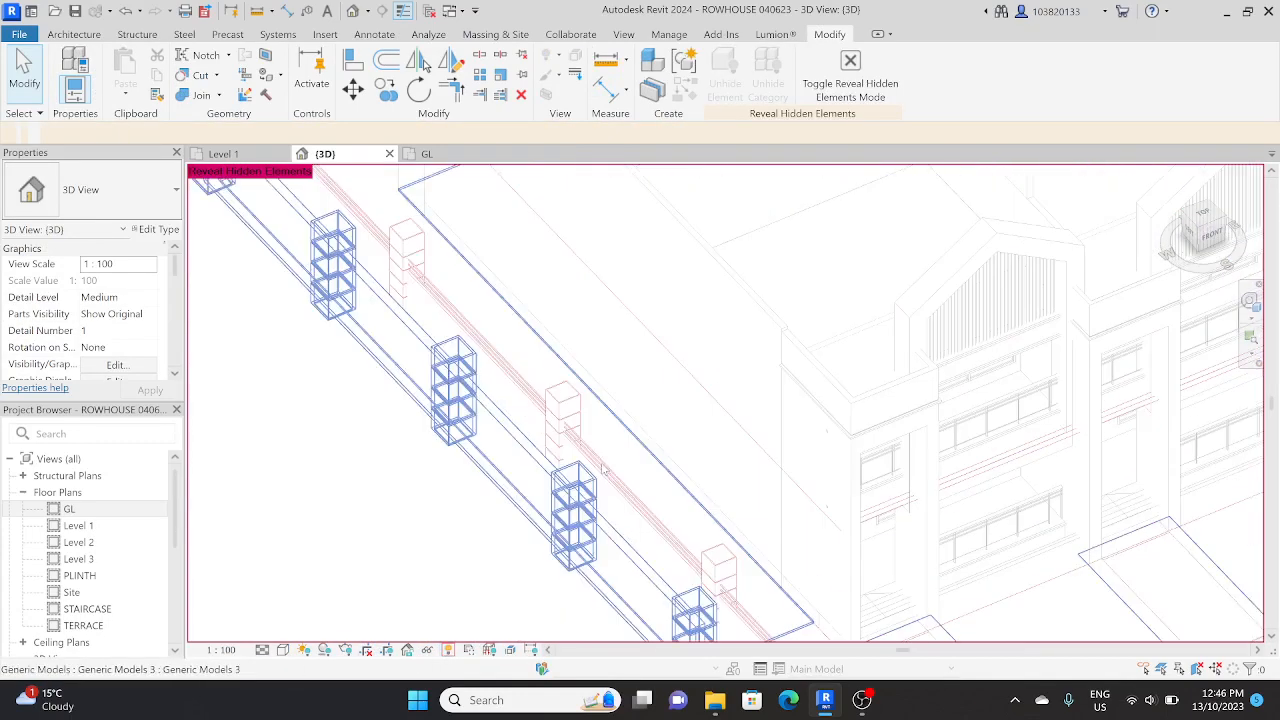
pyautogui.scroll(1, 600, 468)
pyautogui.click(575, 465)
pyautogui.scroll(-3, 577, 475)
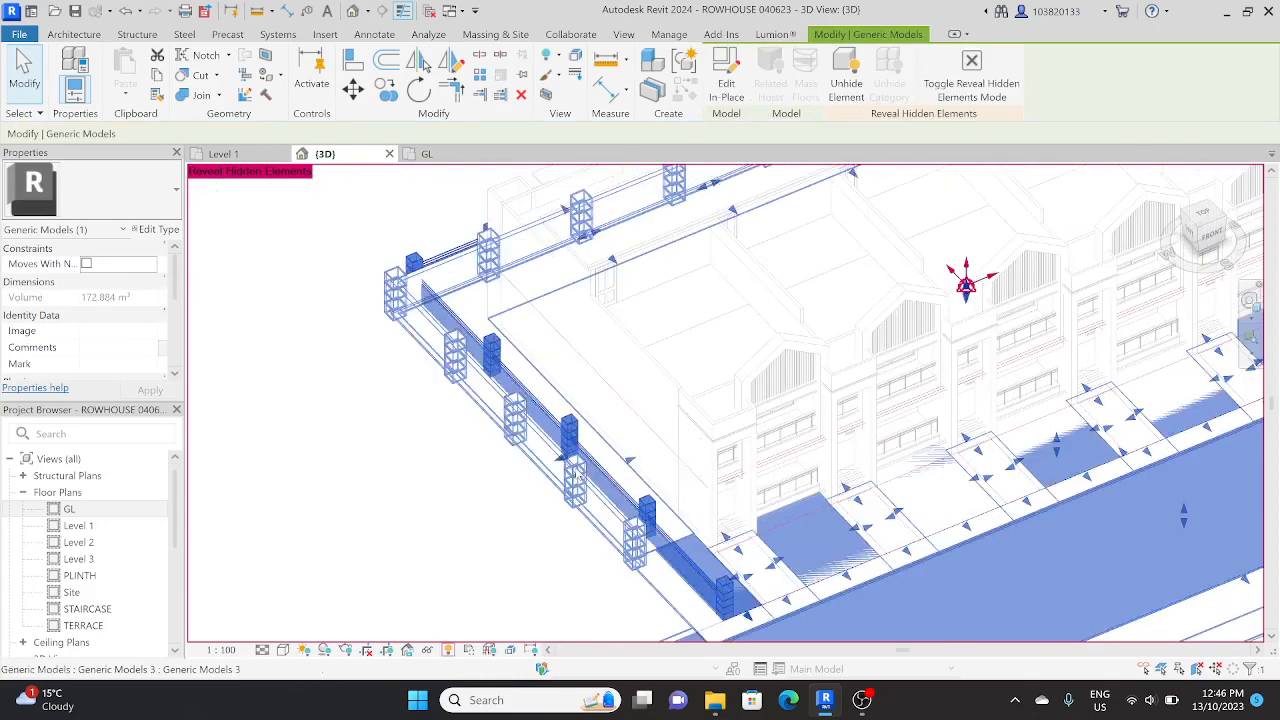
# Inspect the generic models along the boundary wall and leave Reveal Hidden Elements mode.
pyautogui.click(564, 513)
pyautogui.click(593, 460)
pyautogui.scroll(-3, 592, 456)
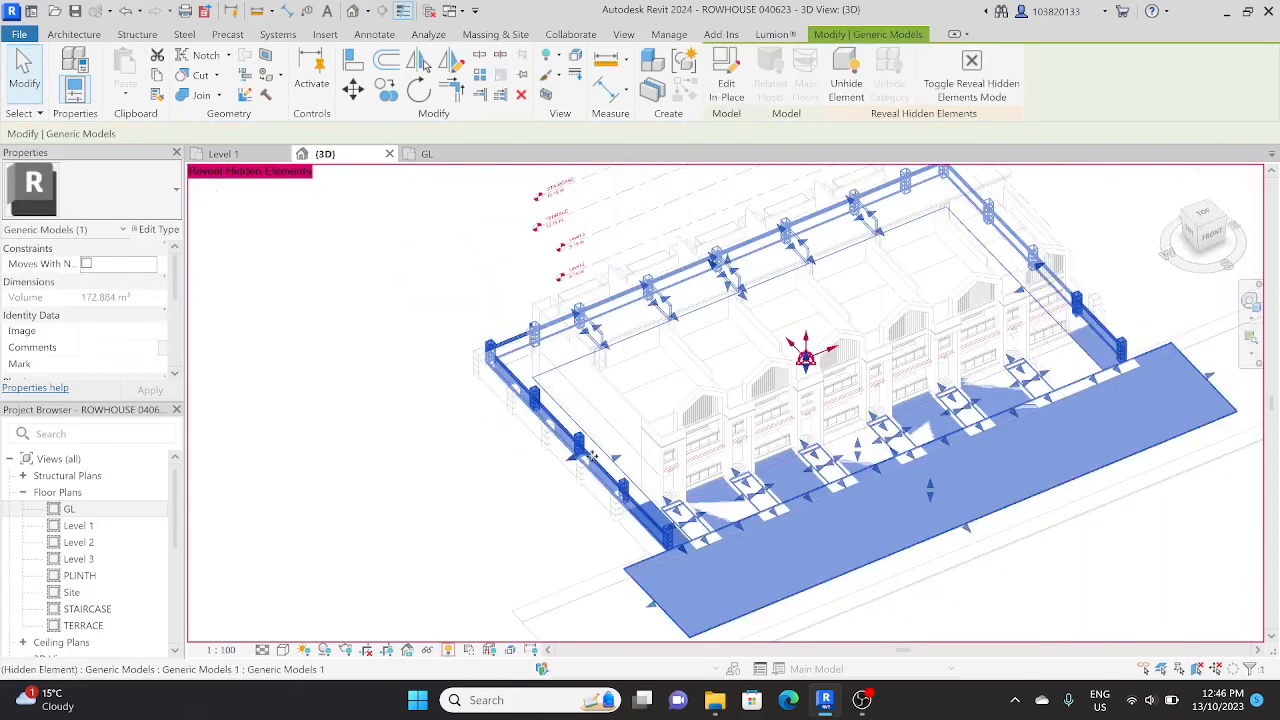
pyautogui.scroll(-3, 592, 456)
pyautogui.click(893, 497)
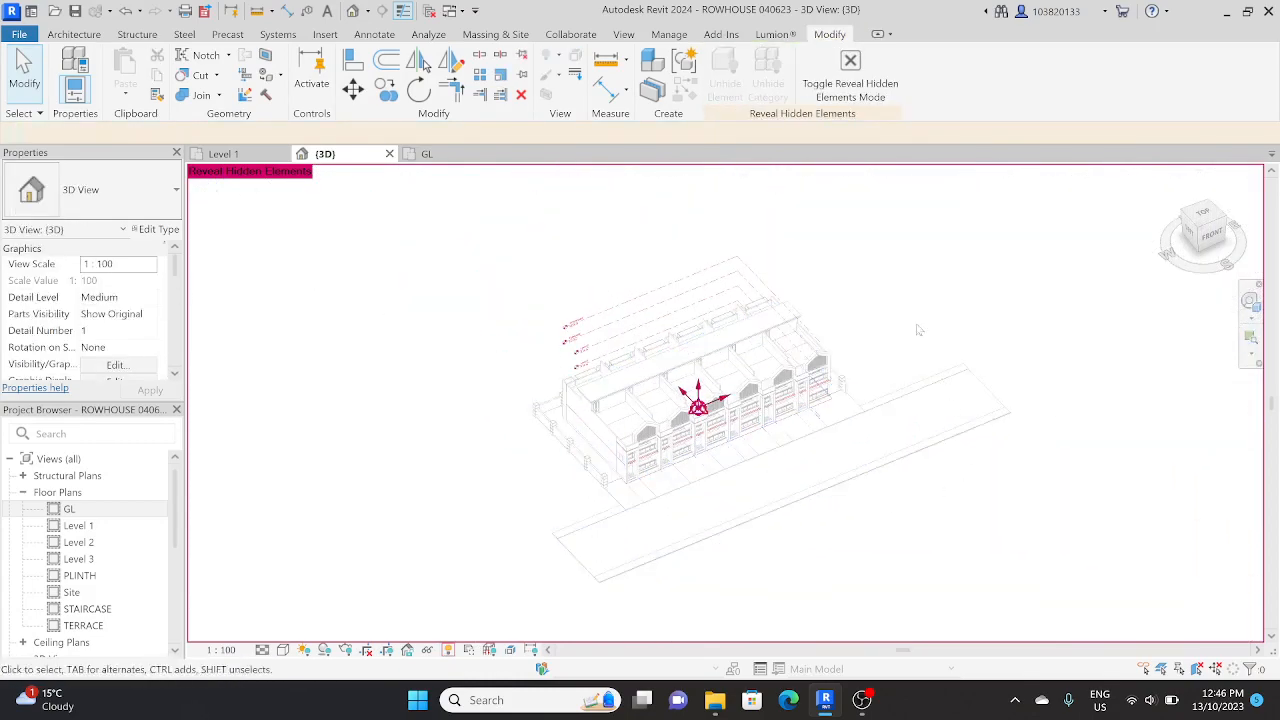
pyautogui.click(850, 70)
pyautogui.scroll(2, 705, 462)
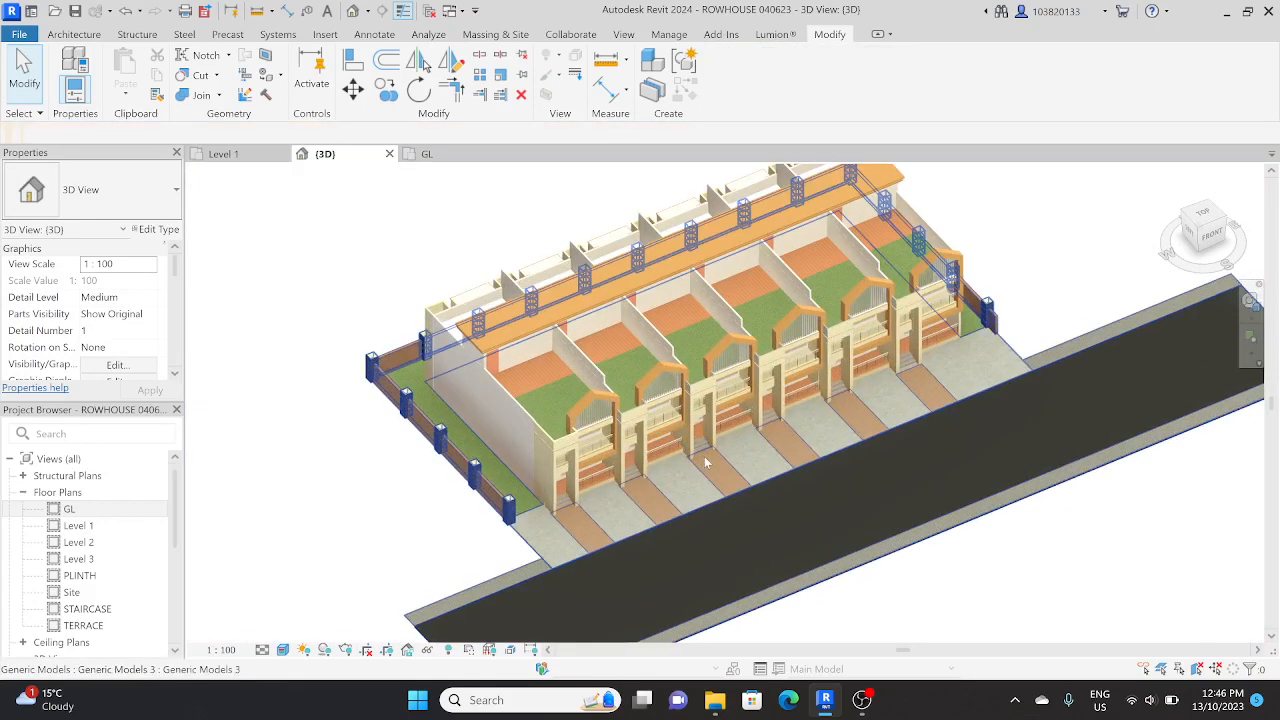
pyautogui.scroll(-3, 686, 477)
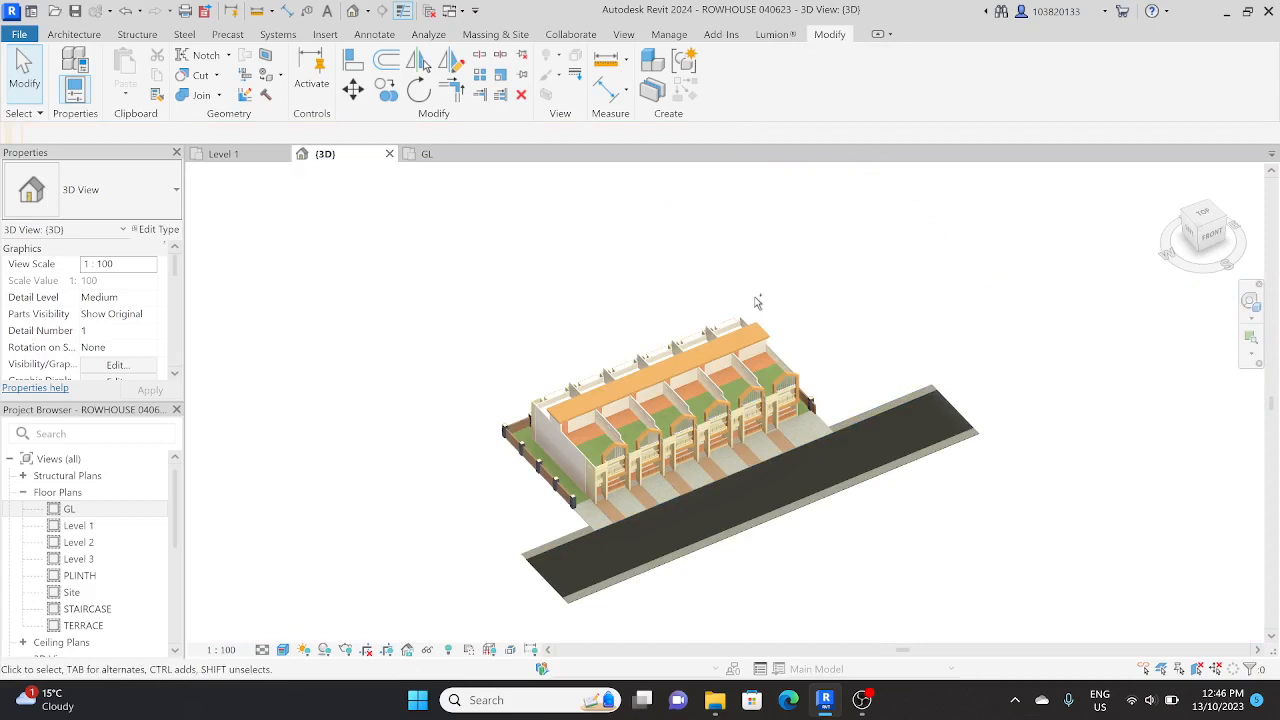
# Switch to Google Chrome from the desktop and open it with the second existing user profile.
pyautogui.press('super+d')
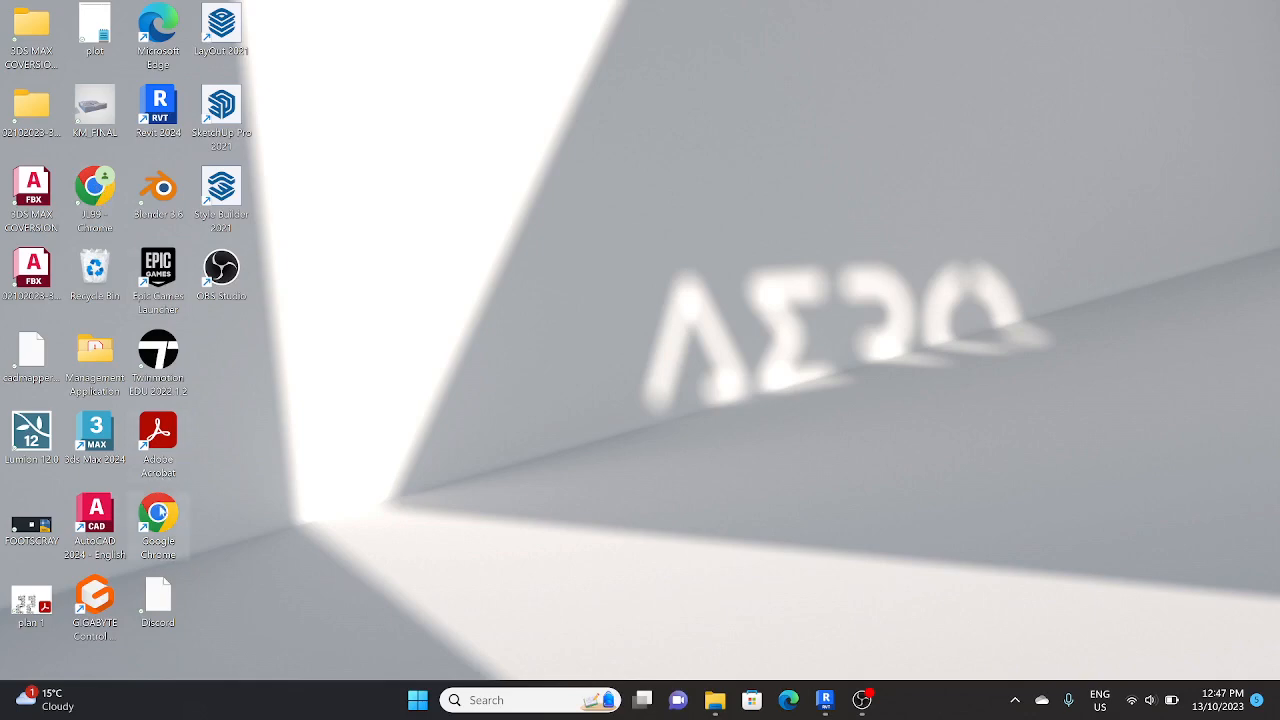
pyautogui.doubleClick(160, 513)
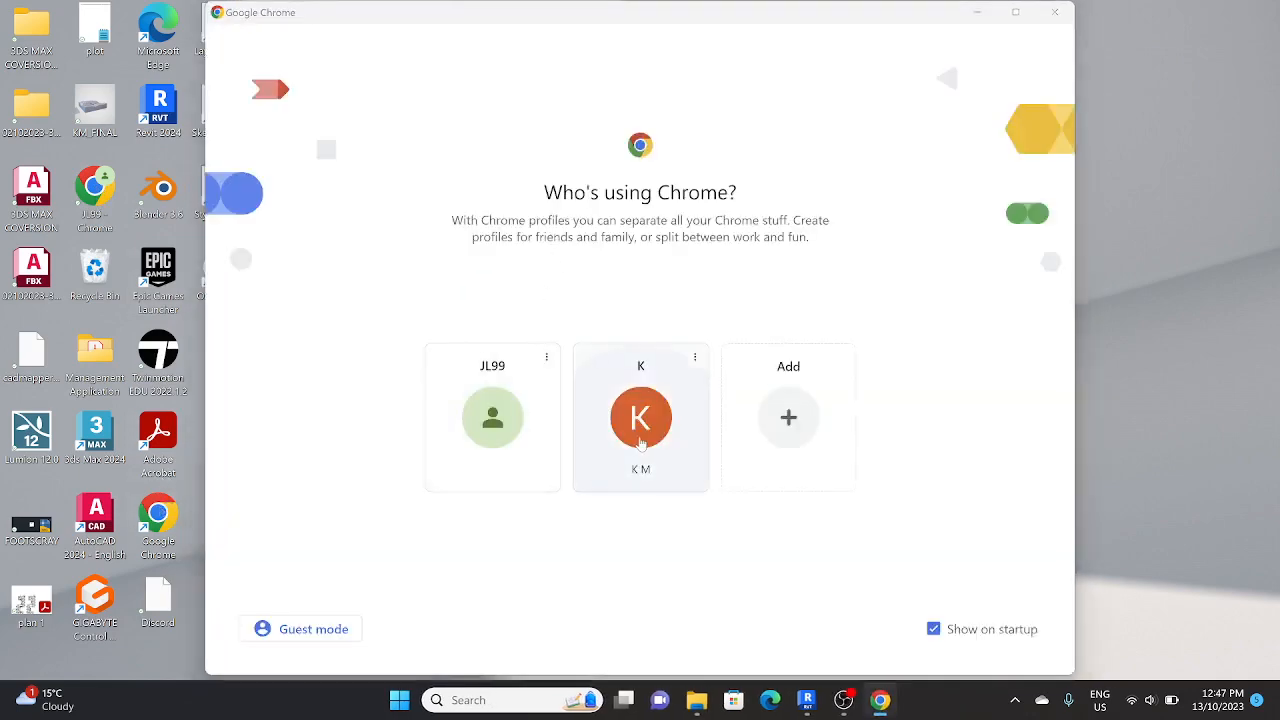
pyautogui.click(641, 430)
# Search Google for "revit to lumion bridge free download".
pyautogui.click(355, 47)
pyautogui.write('R')
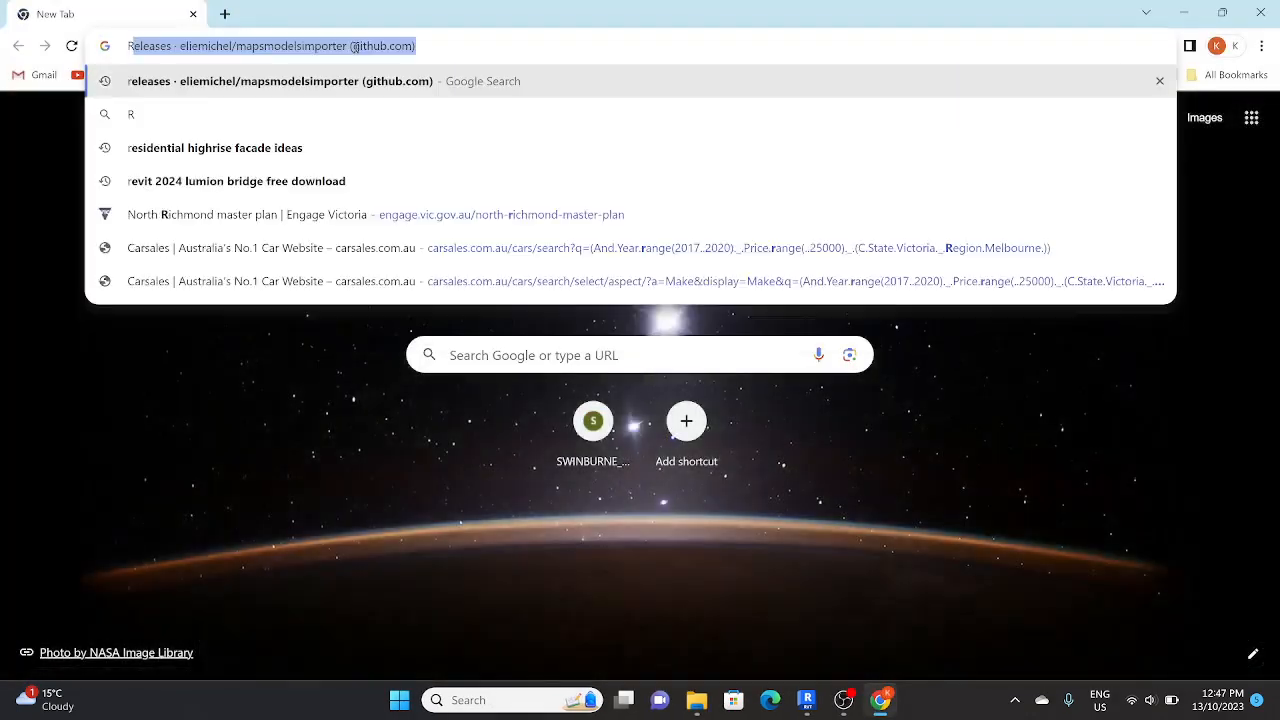
pyautogui.write('EVIT TO L')
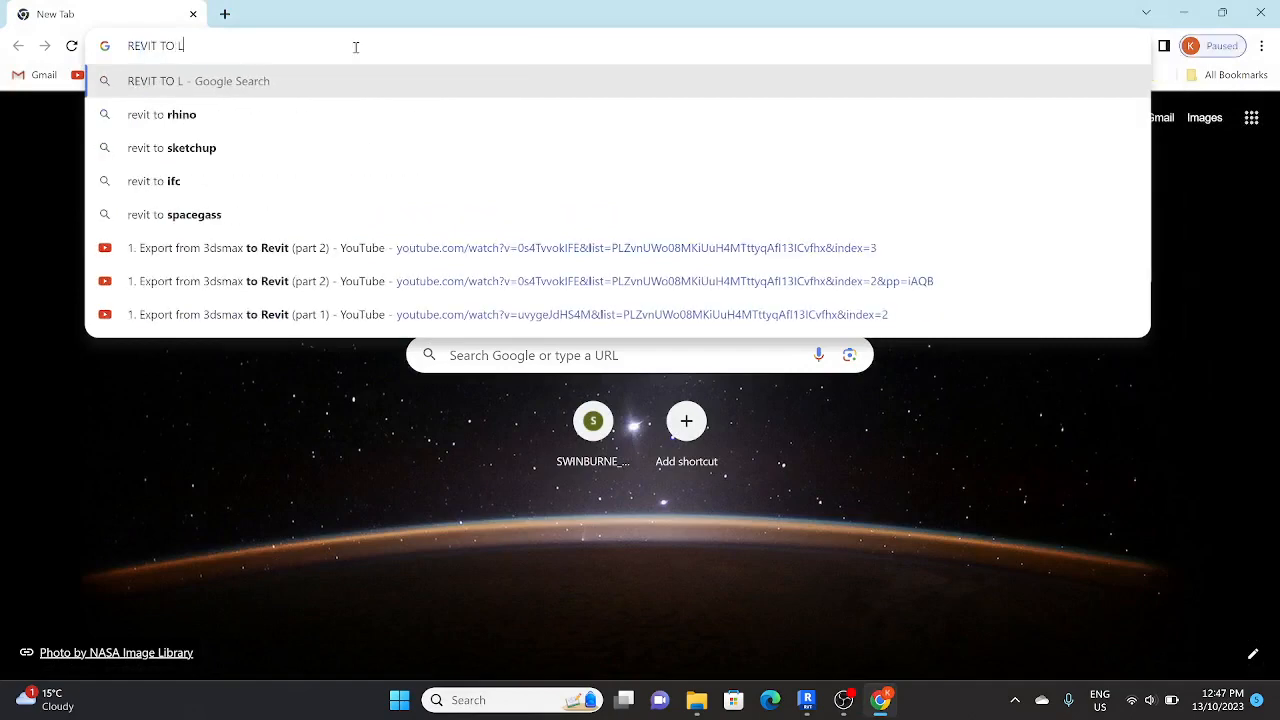
pyautogui.write('UMIO')
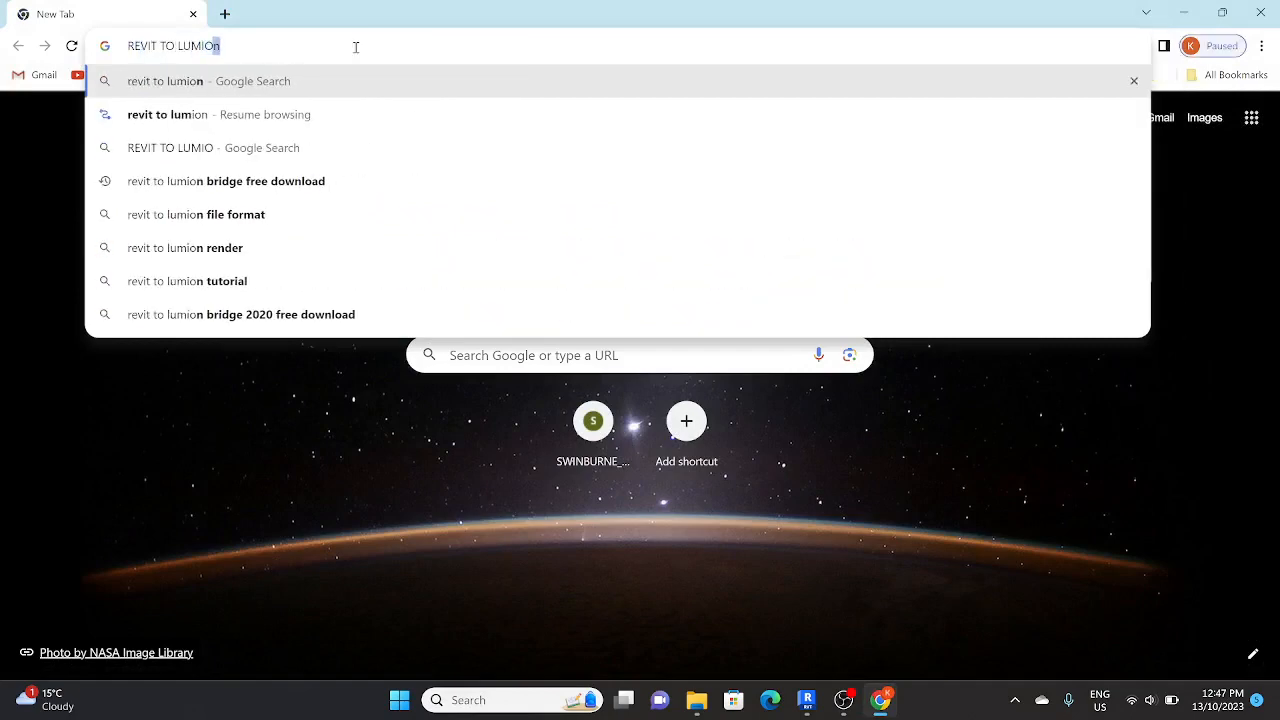
pyautogui.write('N BRIDGE')
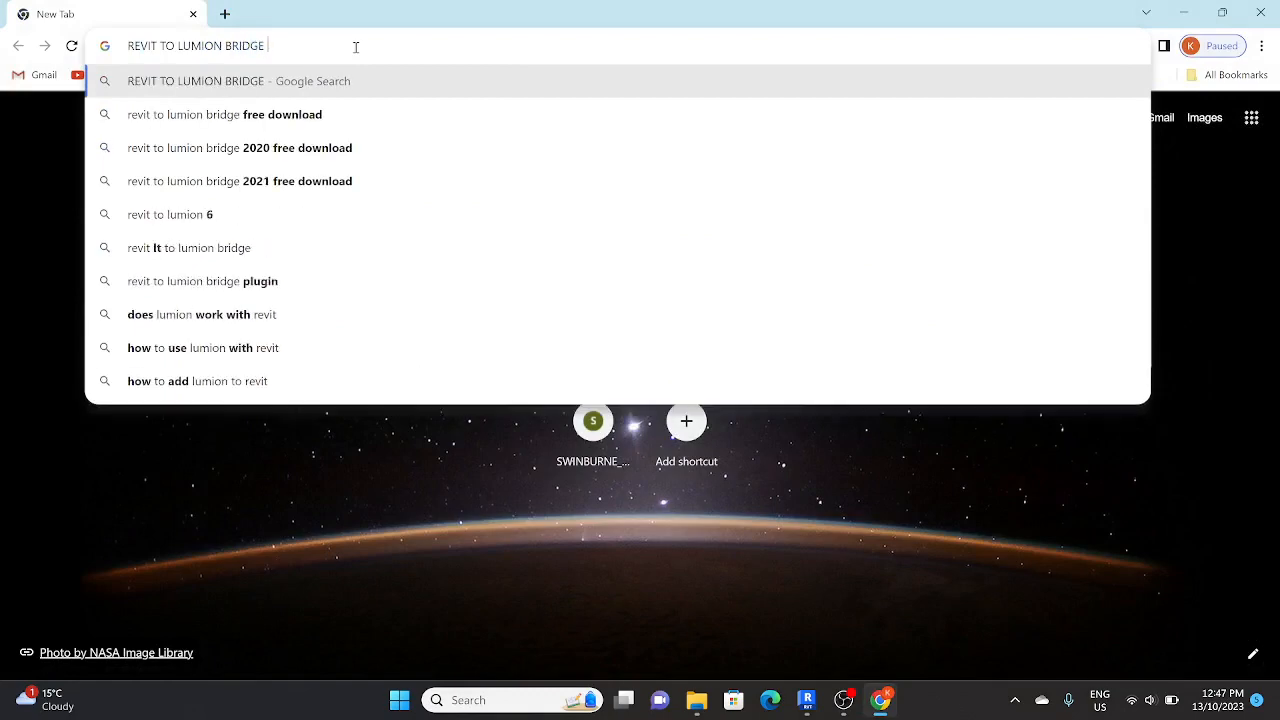
pyautogui.click(342, 108)
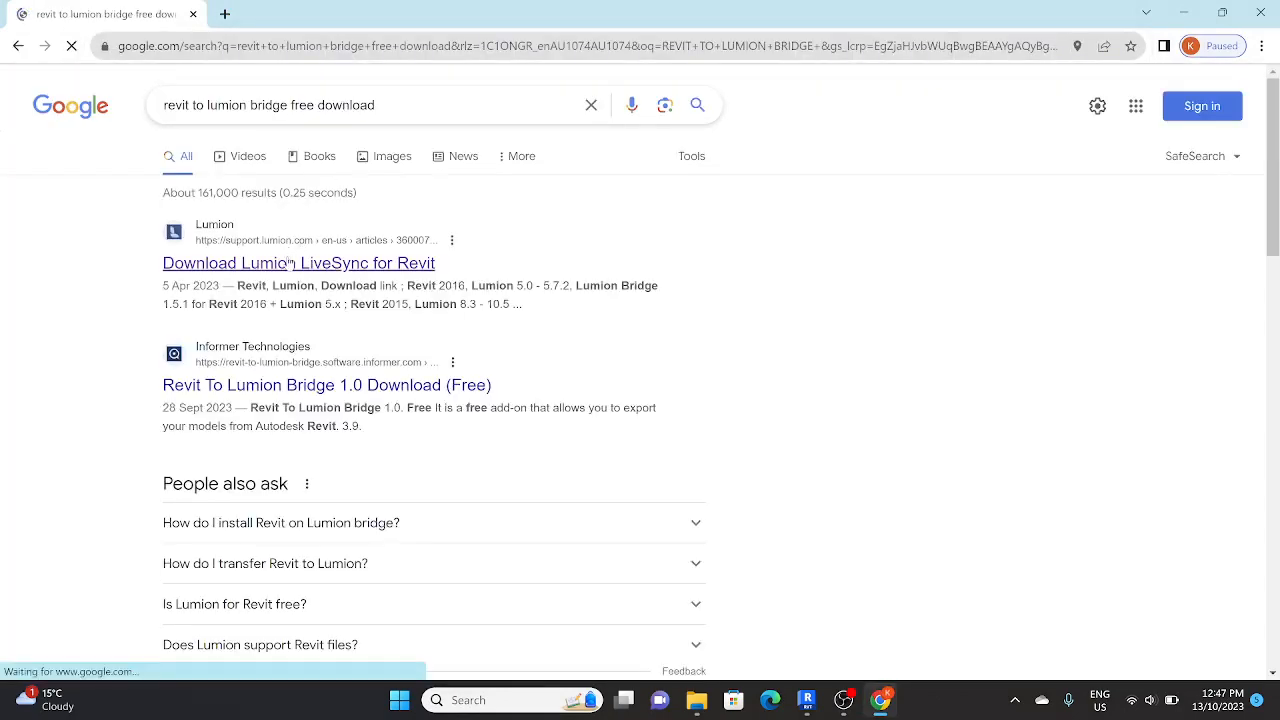
# Open Lumion's "Download Lumion LiveSync for Revit" article, dismiss the cookie notice and review the latest and older download links.
pyautogui.click(290, 263)
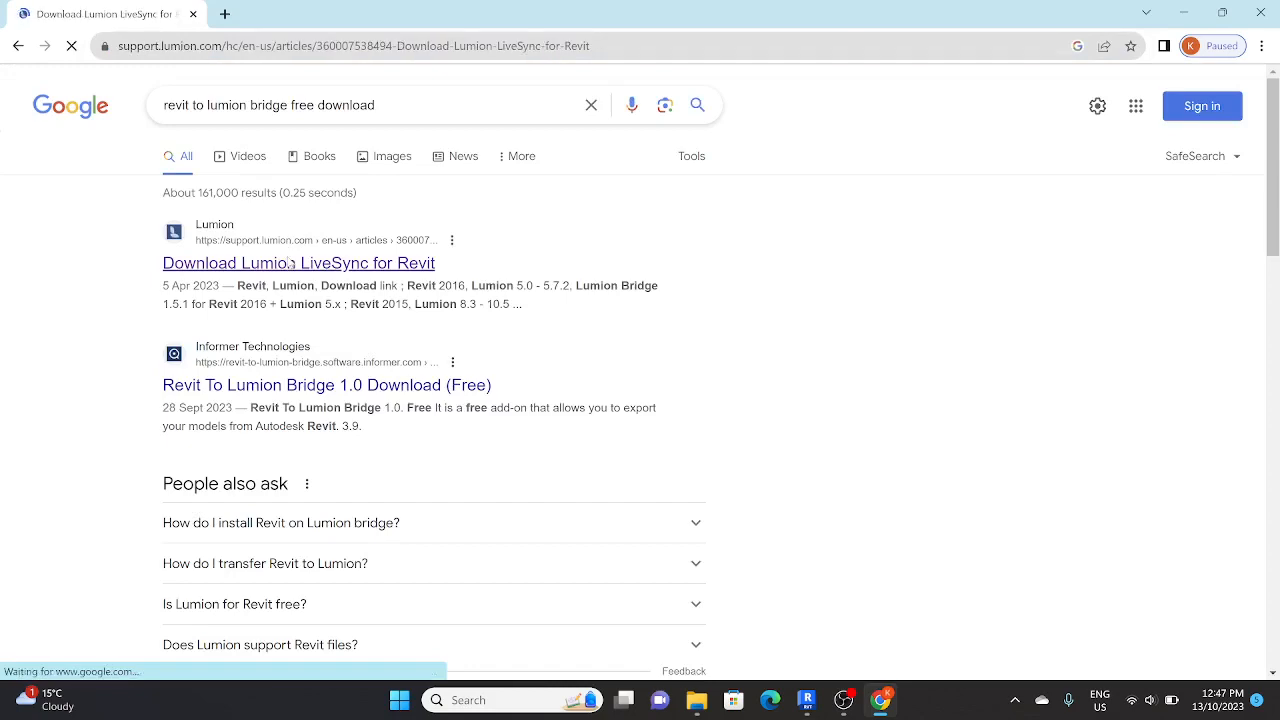
pyautogui.scroll(-3, 465, 338)
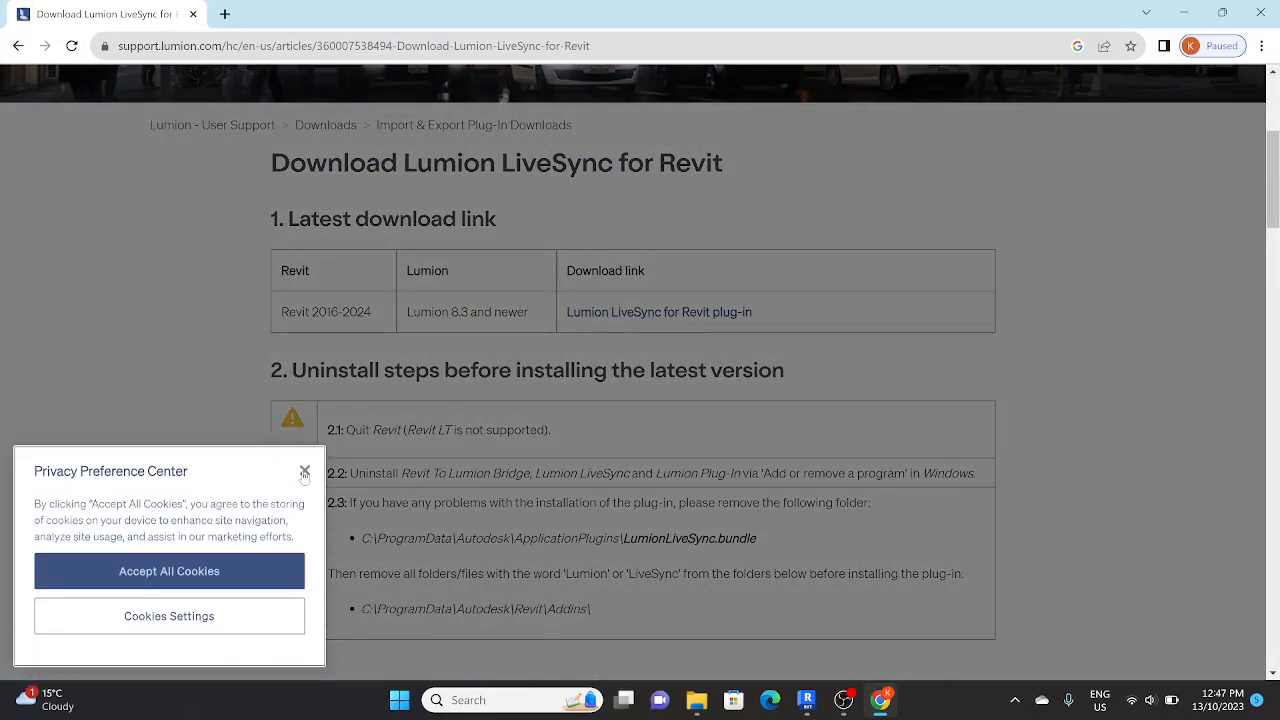
pyautogui.click(305, 472)
pyautogui.scroll(-1, 660, 233)
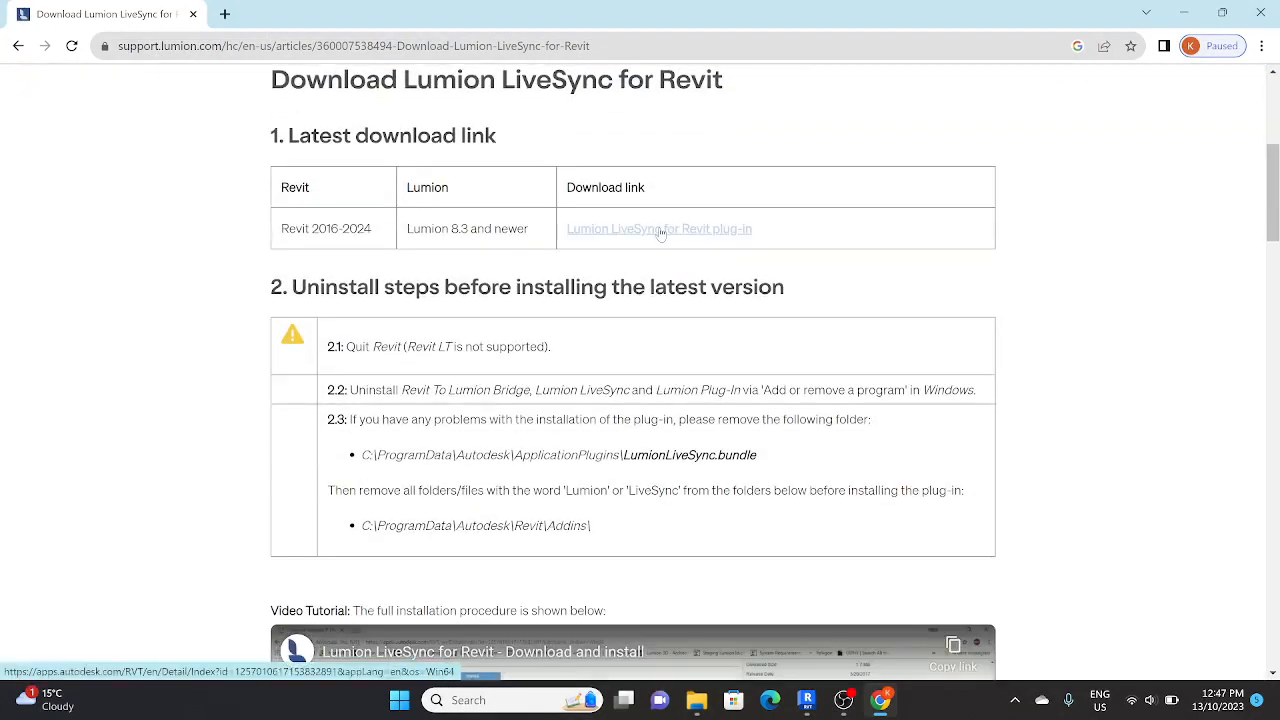
pyautogui.scroll(-7, 660, 233)
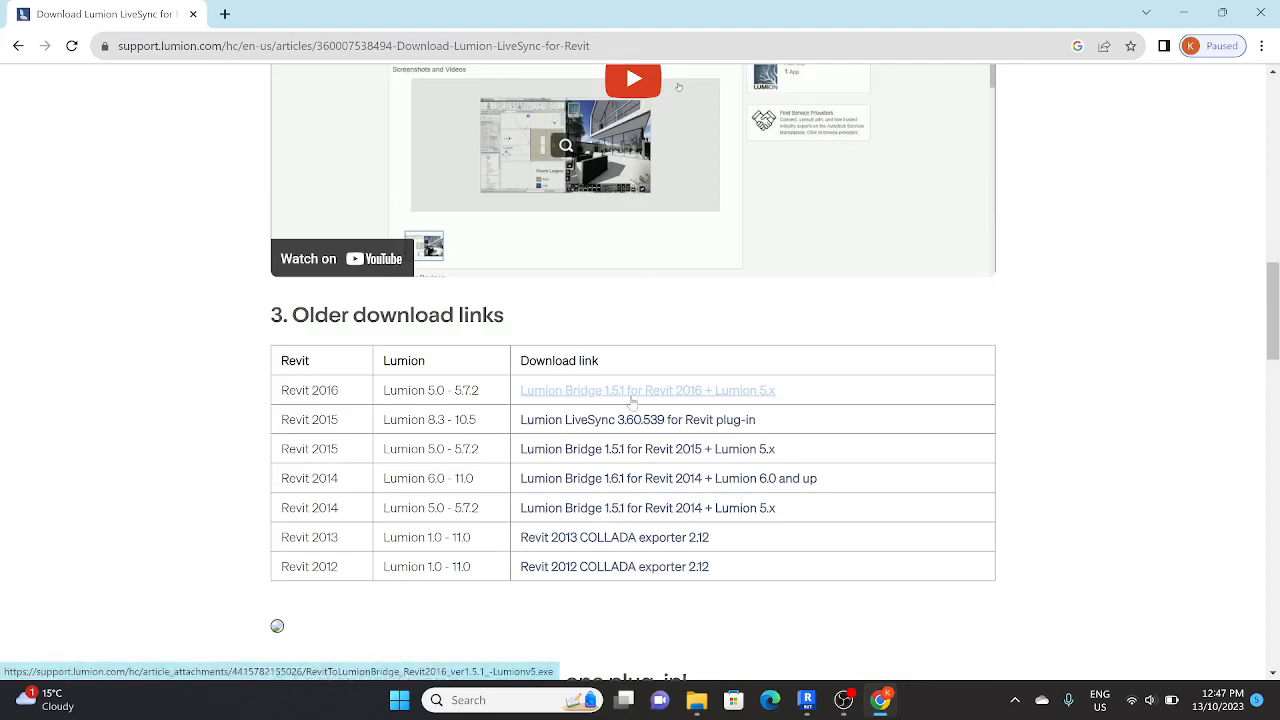
# Leave the download article and browse in File Explorer to the SOFTWARE SETUP folder on Local Disk (D:).
pyautogui.scroll(10, 632, 400)
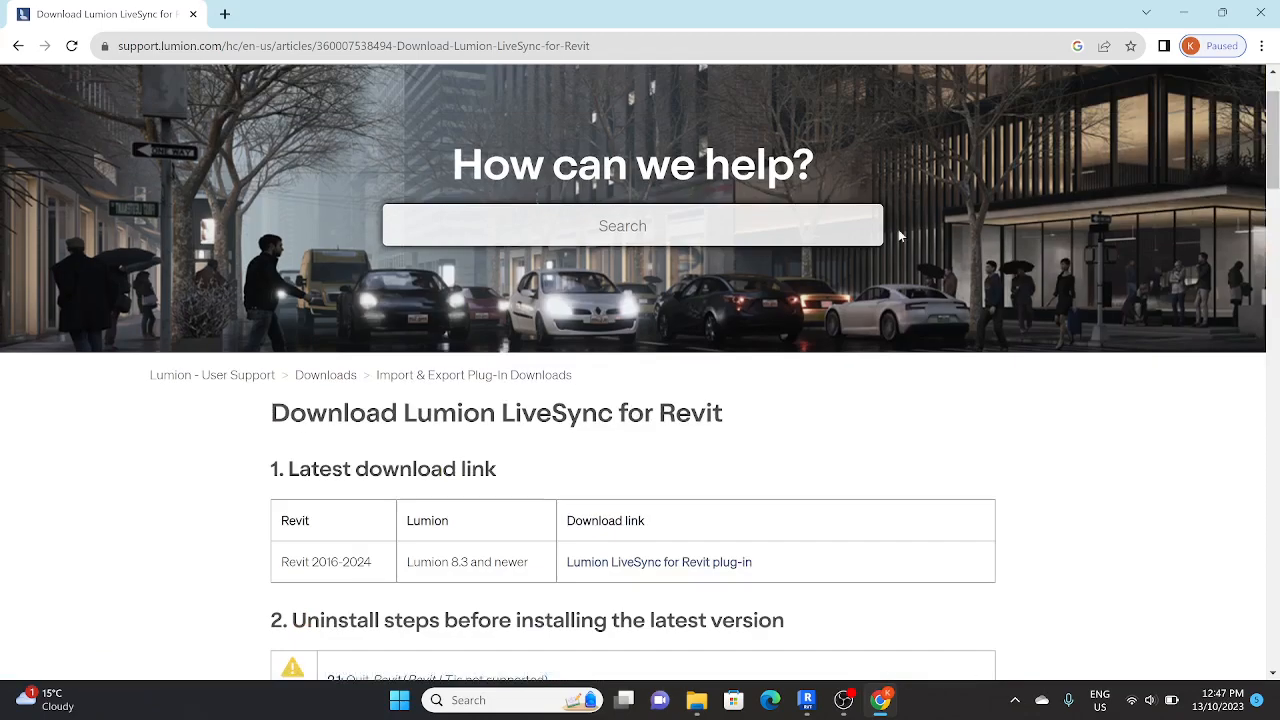
pyautogui.click(1183, 12)
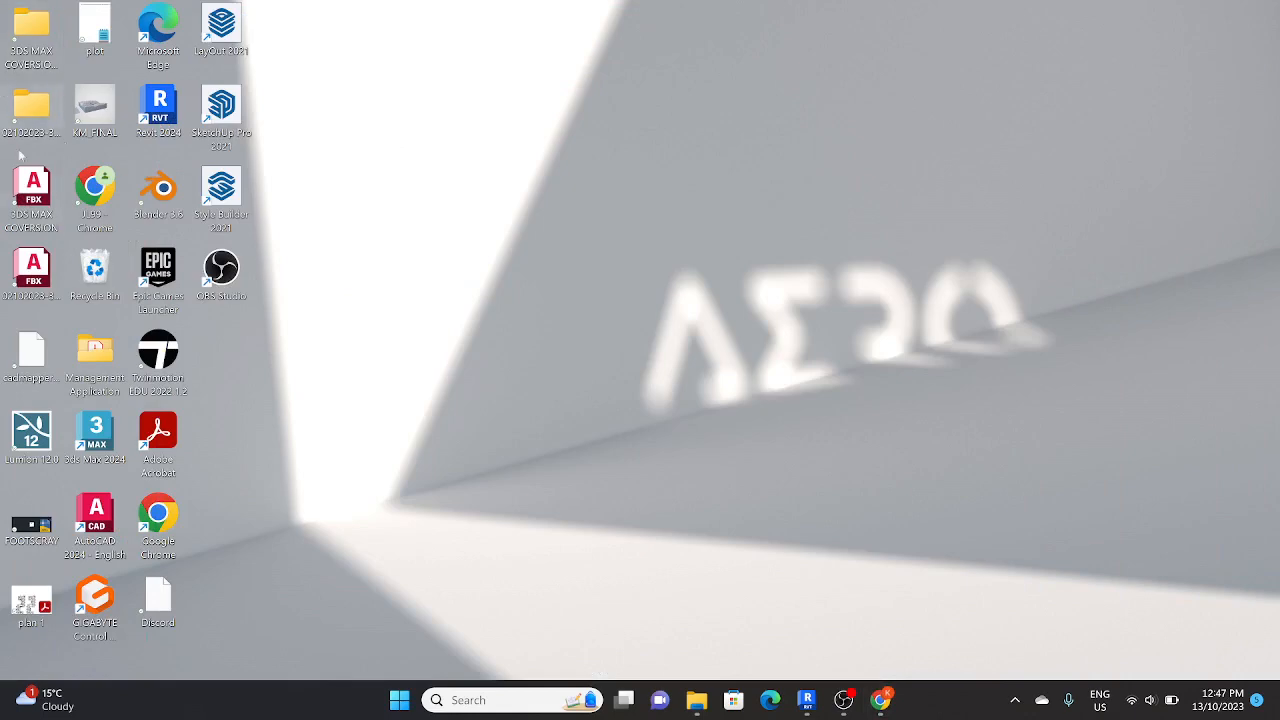
pyautogui.click(697, 700)
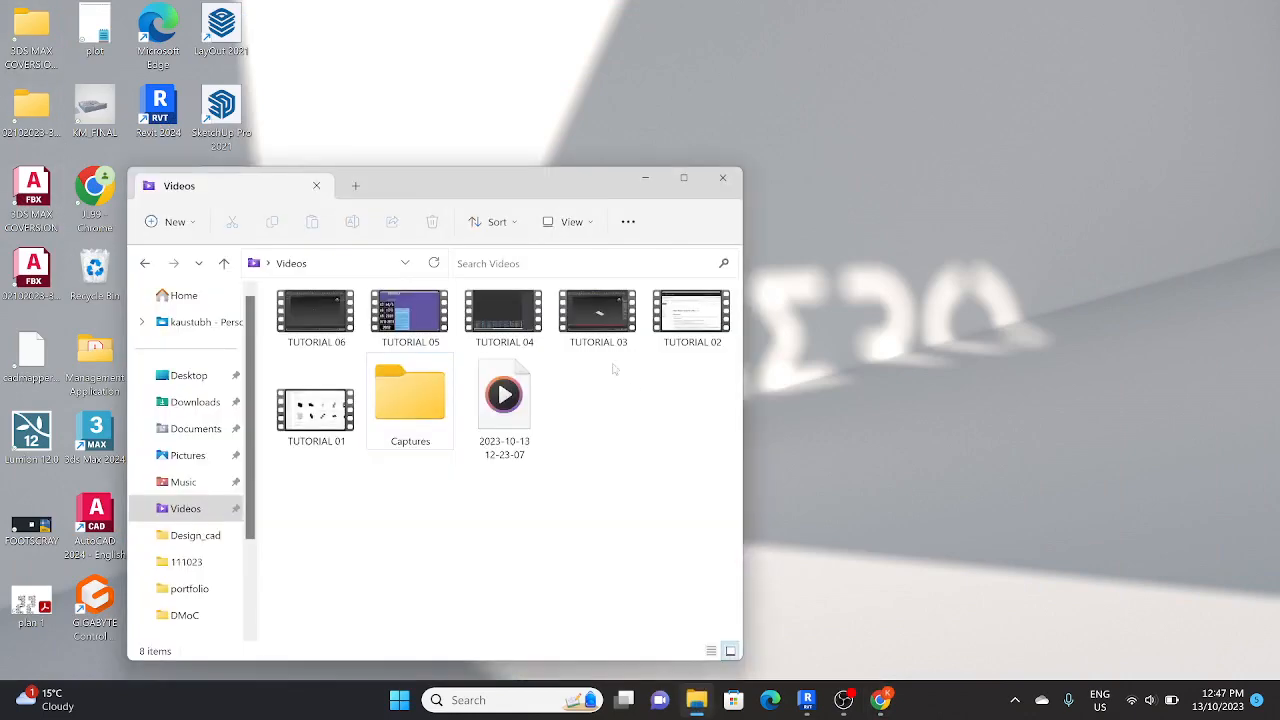
pyautogui.doubleClick(608, 182)
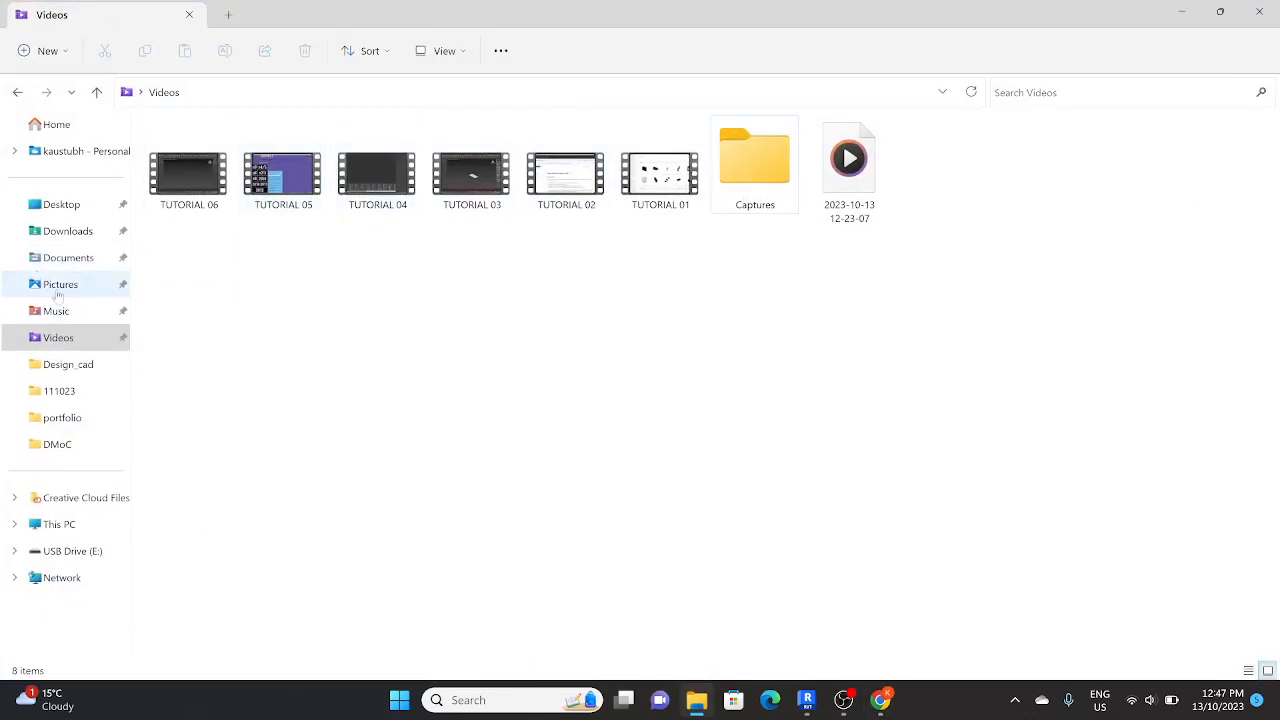
pyautogui.click(68, 257)
pyautogui.click(67, 231)
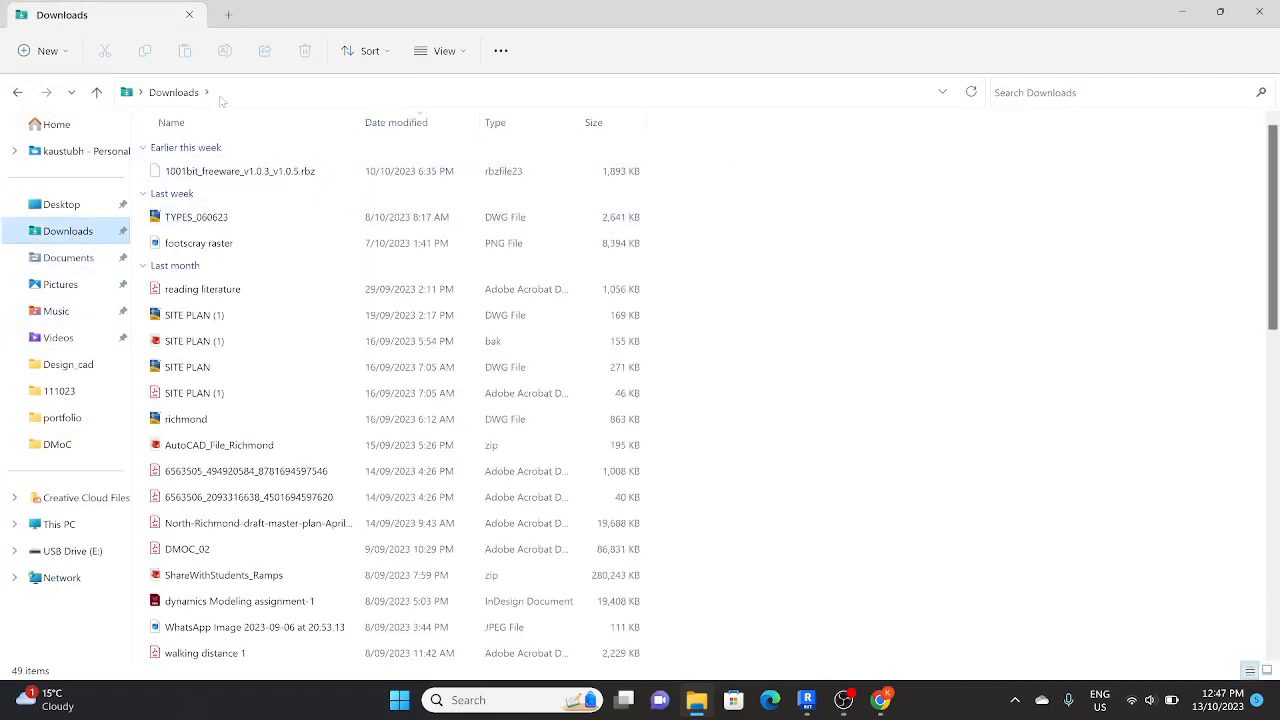
pyautogui.click(142, 95)
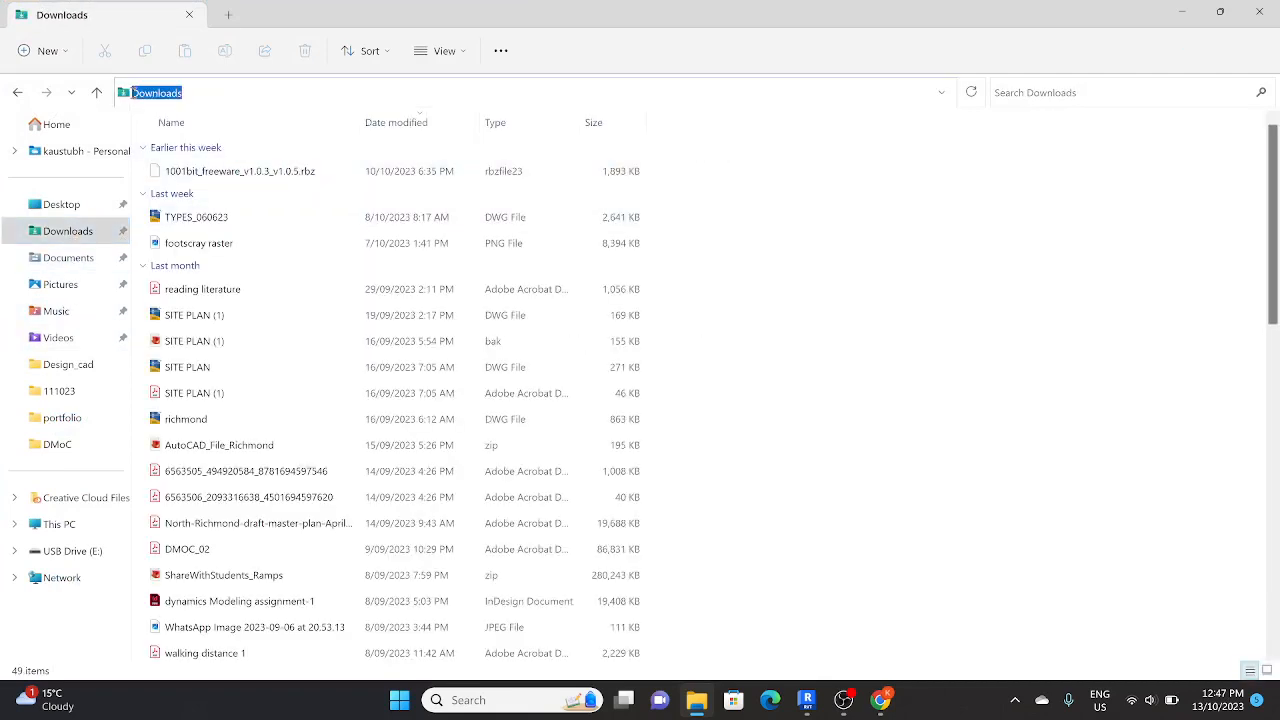
pyautogui.click(68, 422)
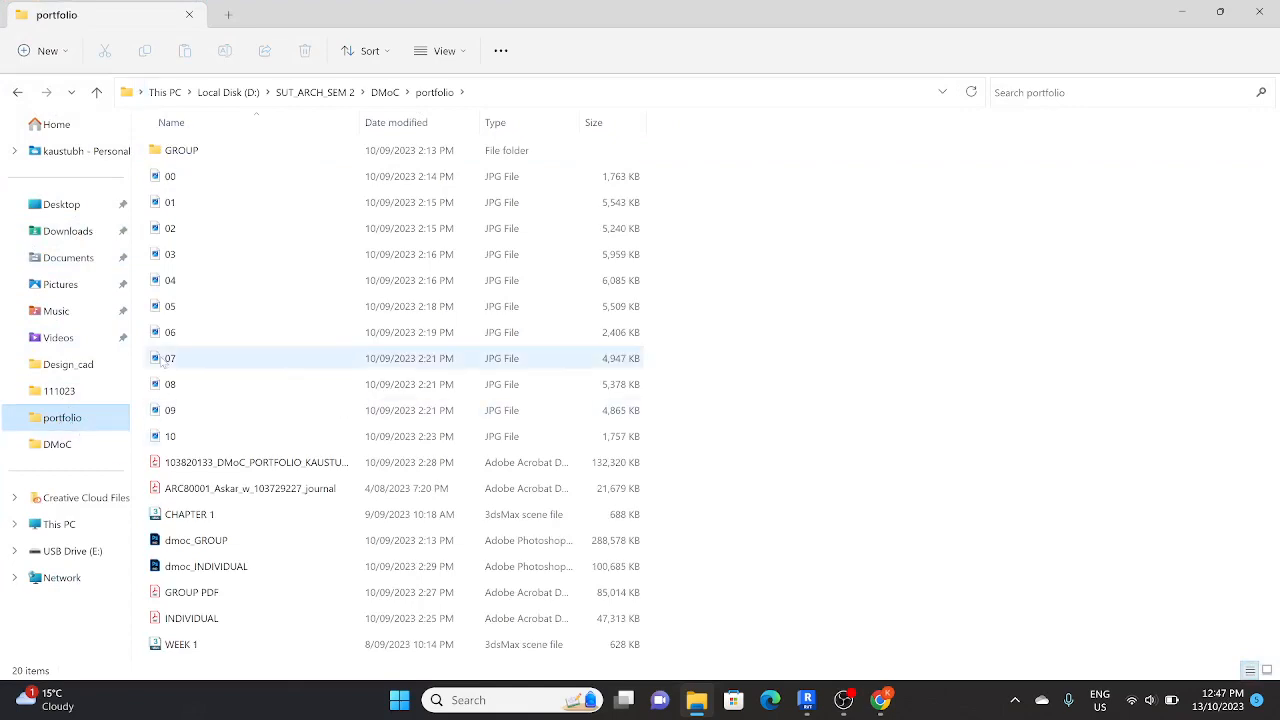
pyautogui.click(68, 367)
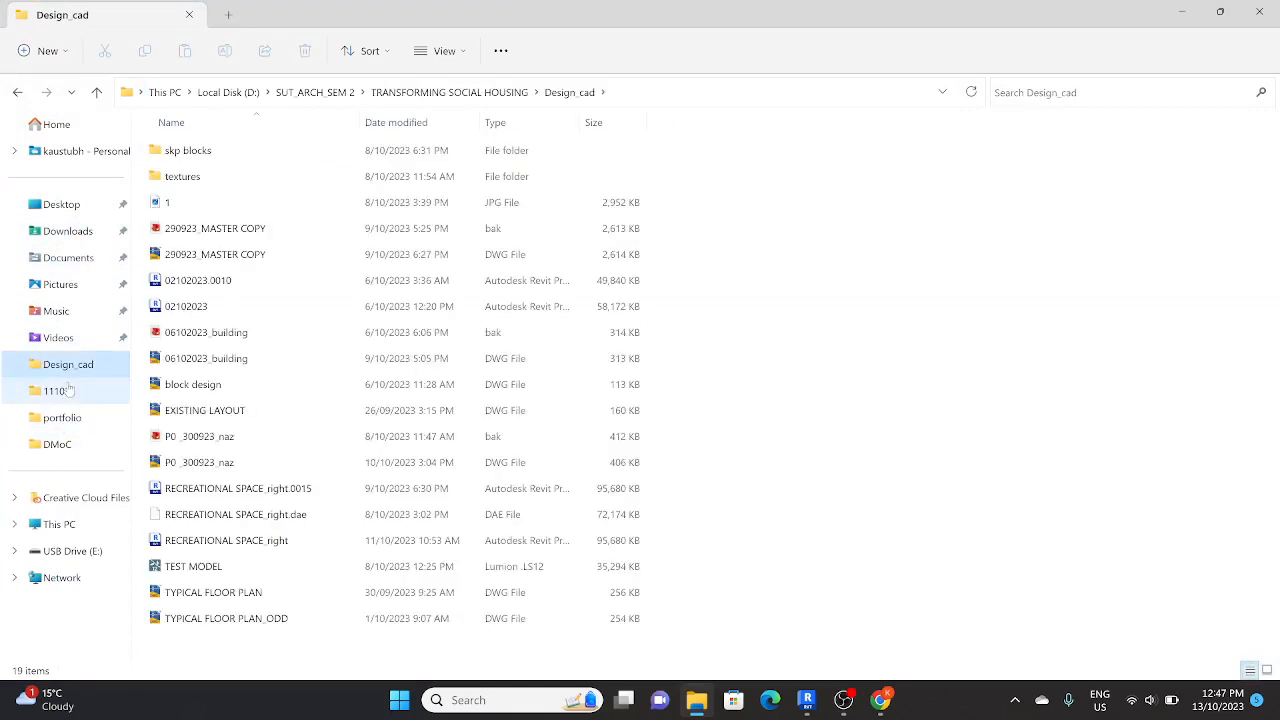
pyautogui.click(57, 390)
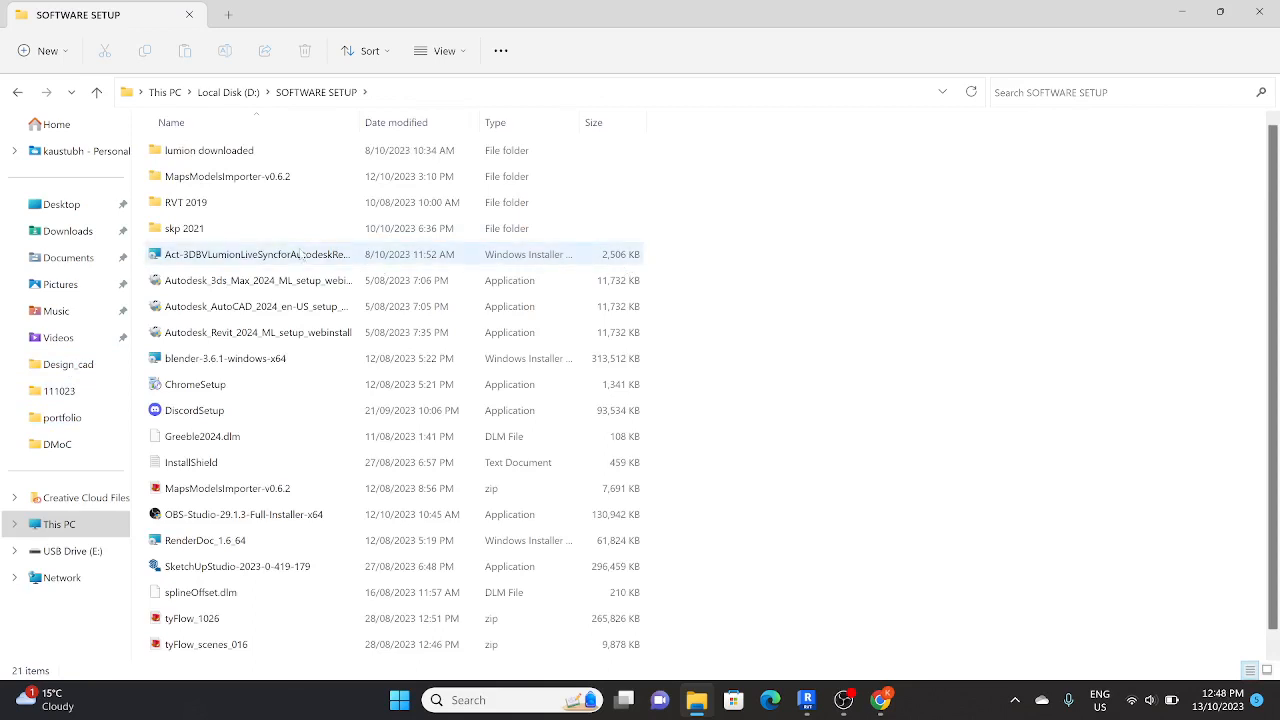
# Open the Lumion LiveSync for Autodesk Revit installer, try its uninstall option, and close the installer without applying changes.
pyautogui.click(300, 254)
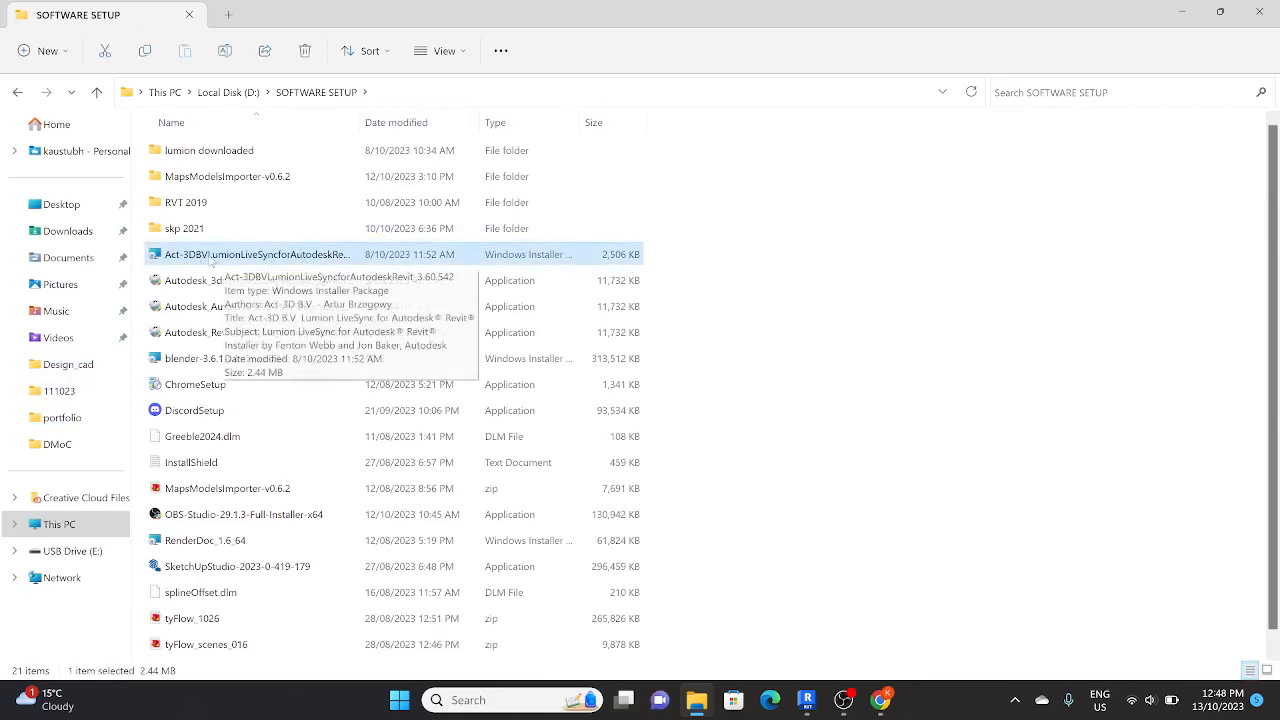
pyautogui.doubleClick(216, 256)
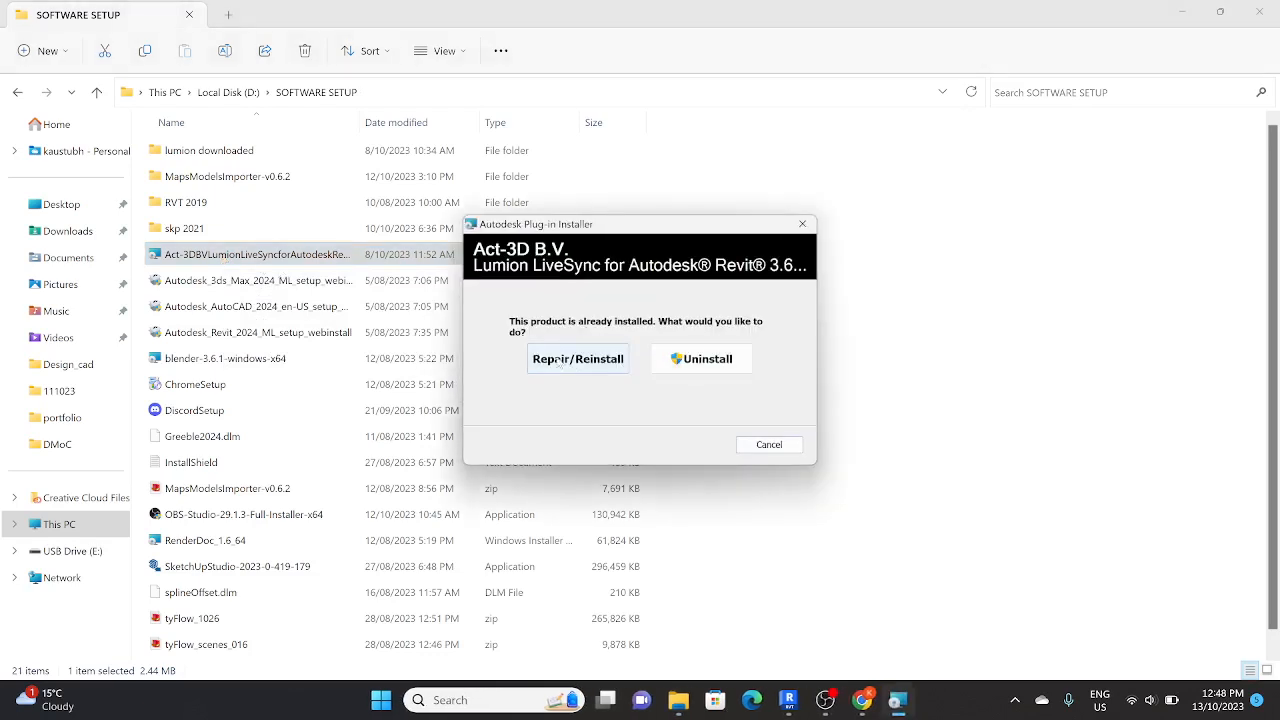
pyautogui.click(705, 359)
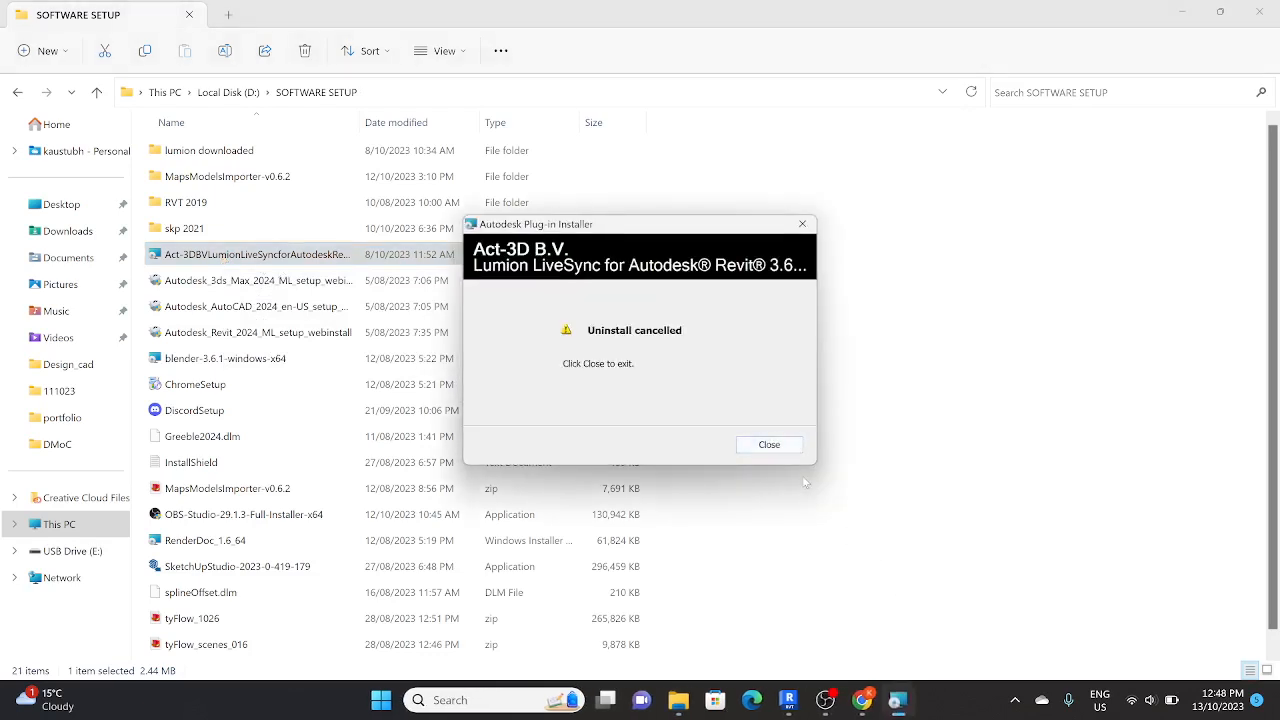
pyautogui.click(785, 447)
# Switch to Revit and start a Lumion export of the 3D view with project-north base point, normal smoothing, collected textures and nodes.
pyautogui.click(806, 700)
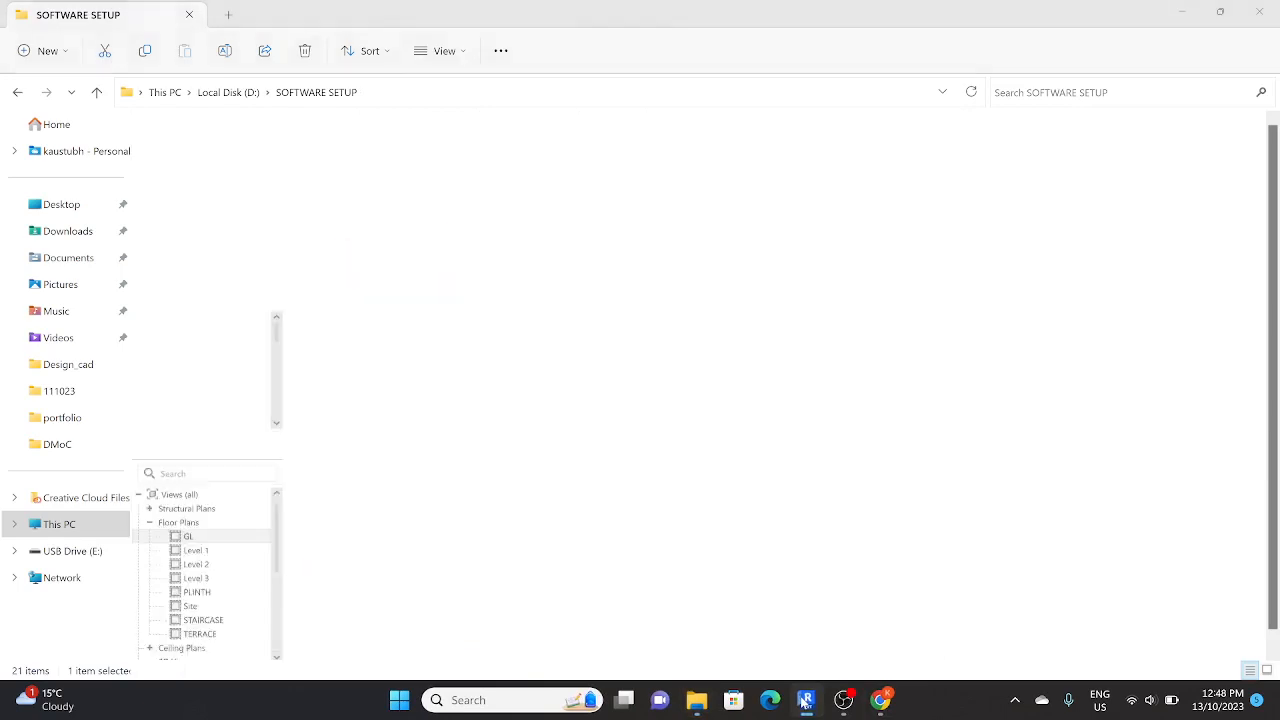
pyautogui.keyDown('shift'); pyautogui.moveTo(841, 521); pyautogui.dragTo(895, 415, button='middle'); pyautogui.keyUp('shift')
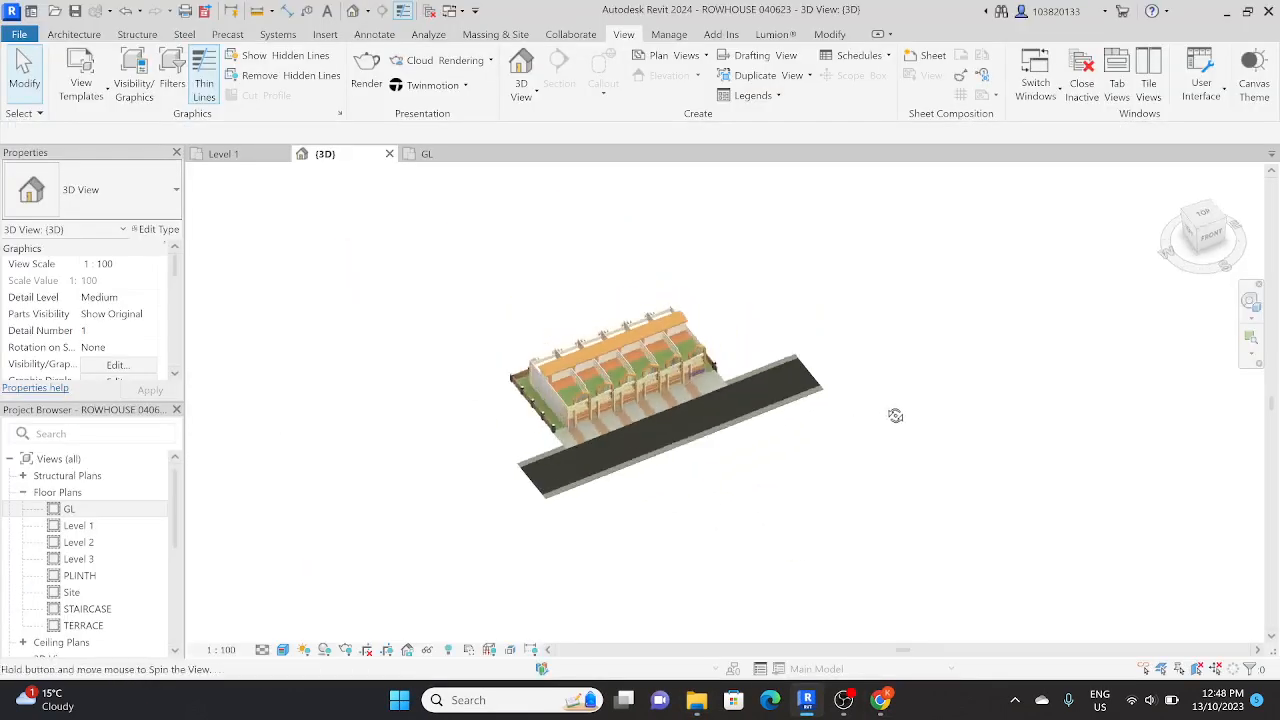
pyautogui.click(772, 36)
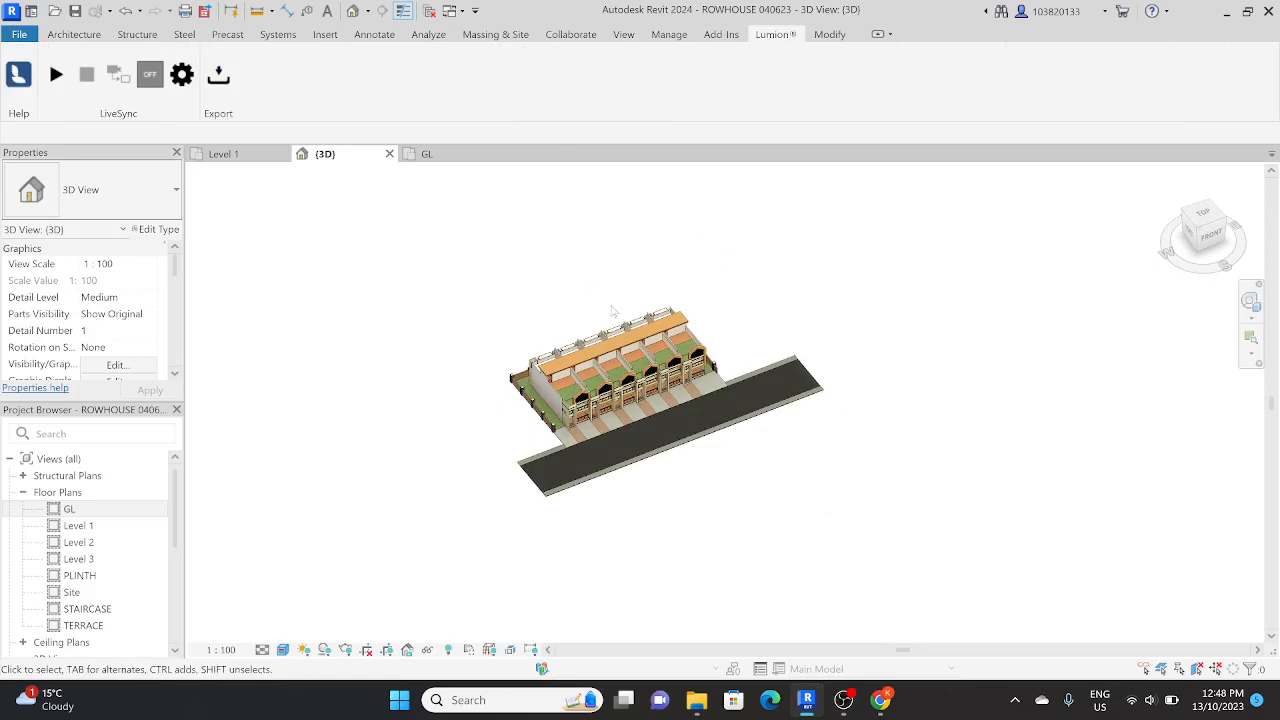
pyautogui.scroll(3, 623, 378)
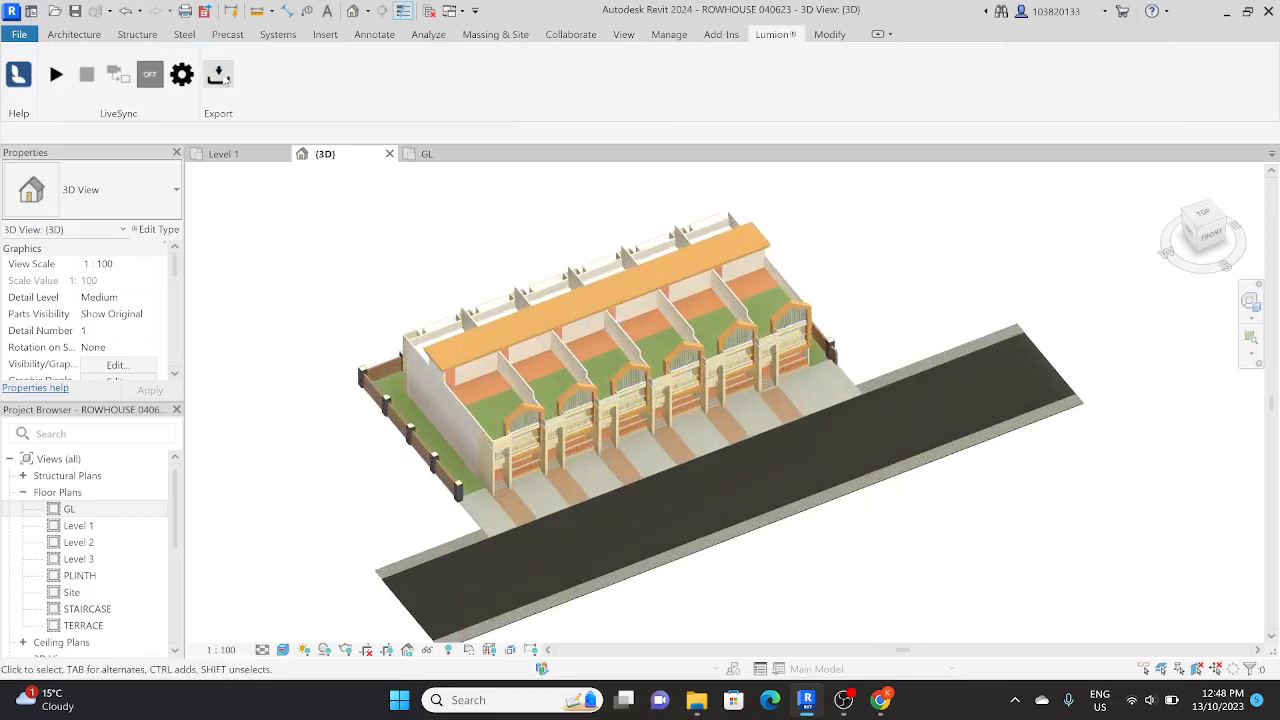
pyautogui.click(224, 79)
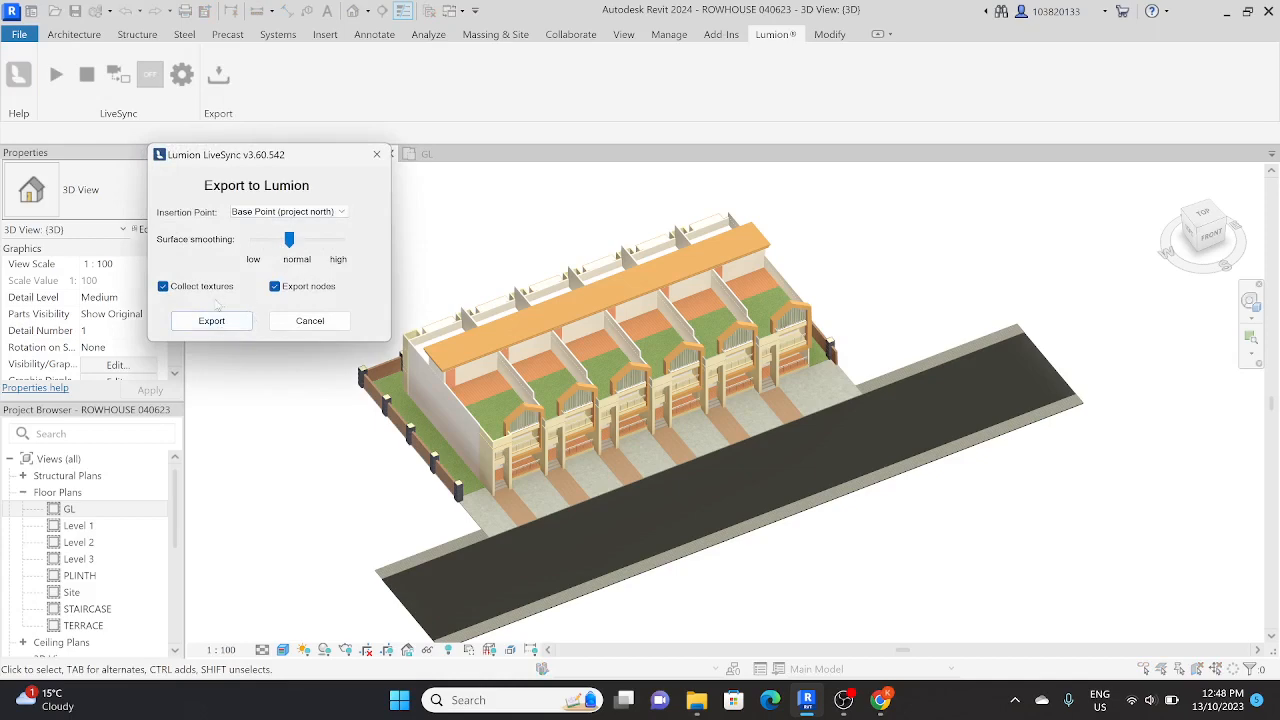
pyautogui.click(228, 323)
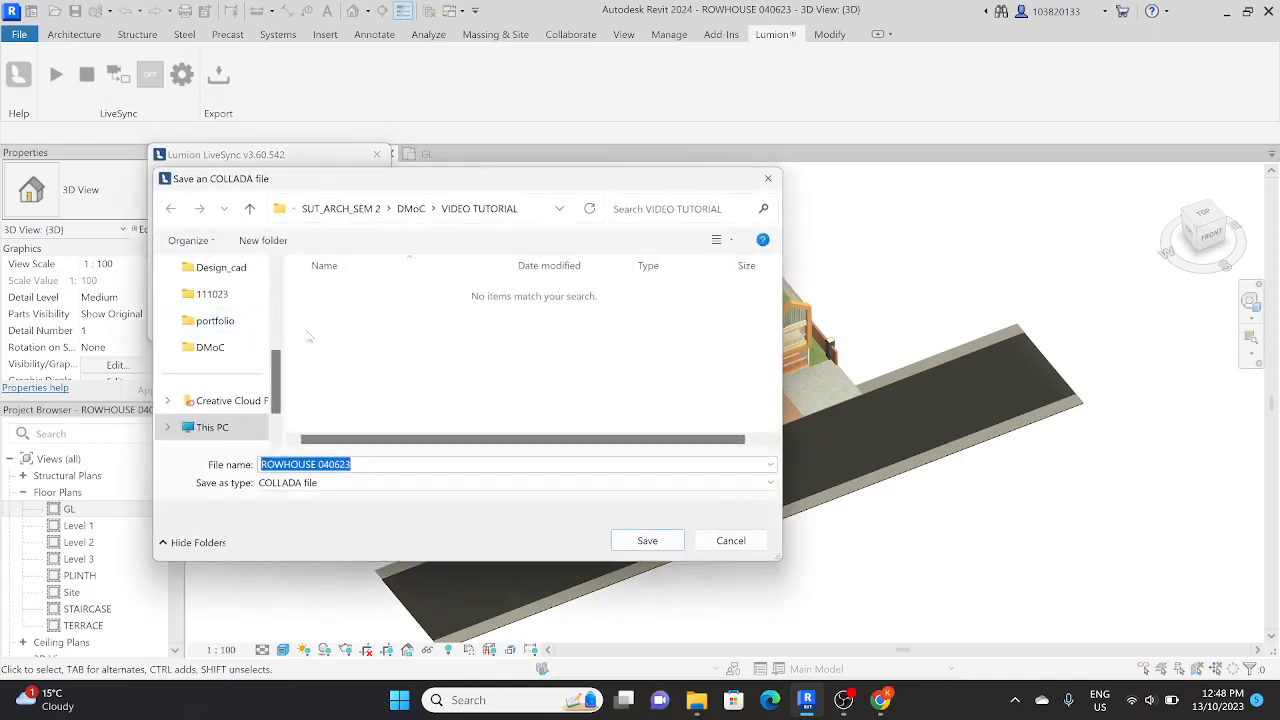
# Save the exported COLLADA file to the Desktop as ROWHOUSE 040623.
pyautogui.scroll(-1, 228, 413)
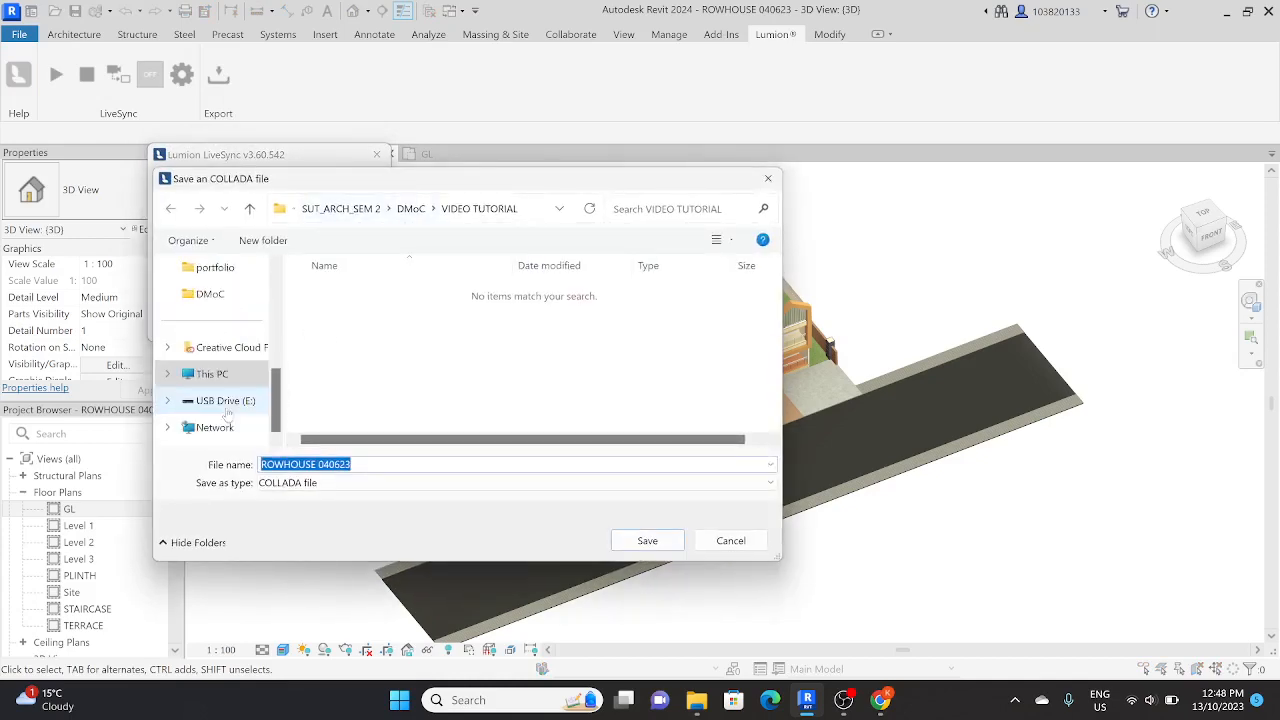
pyautogui.scroll(2, 226, 380)
pyautogui.scroll(-2, 224, 350)
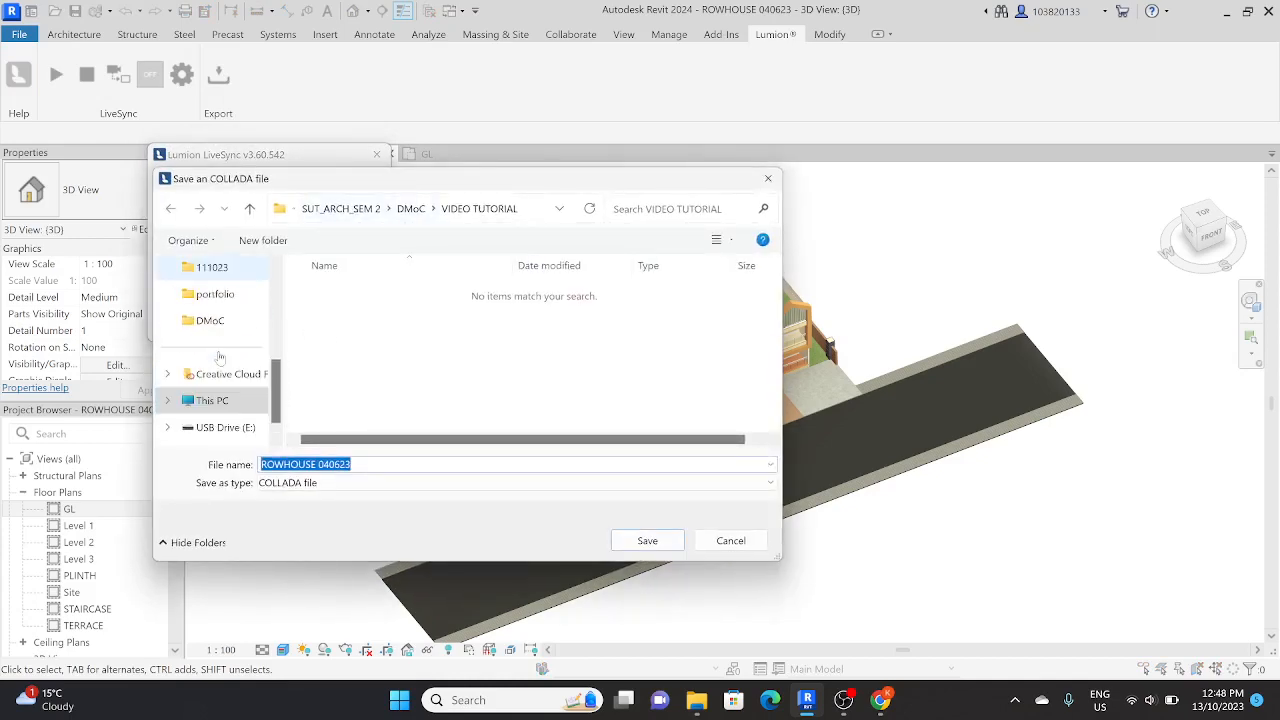
pyautogui.scroll(-1, 224, 345)
pyautogui.scroll(5, 220, 350)
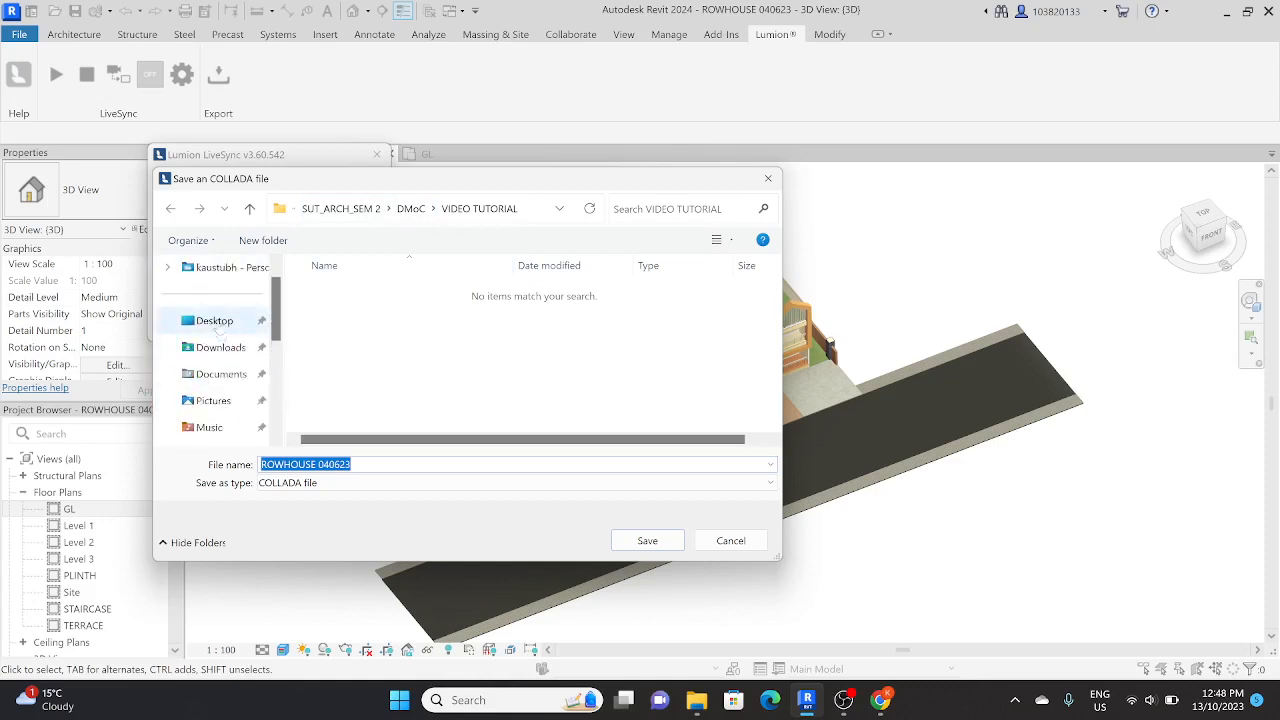
pyautogui.click(215, 348)
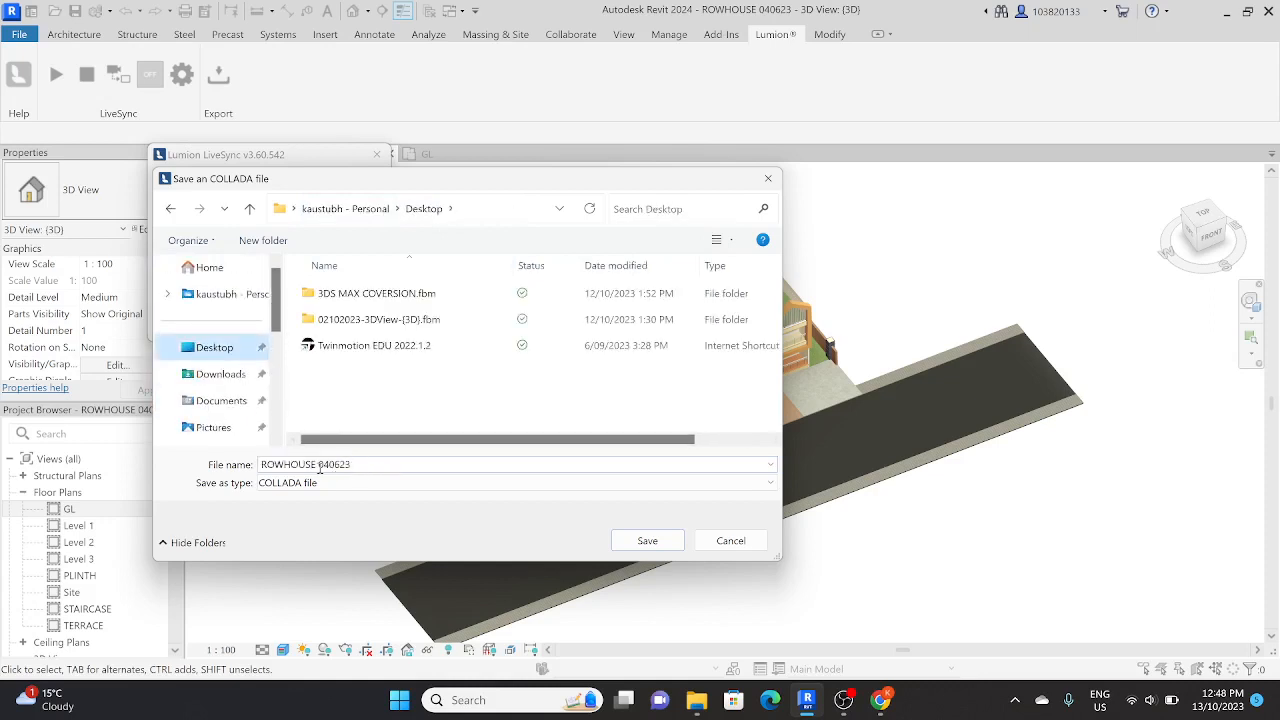
pyautogui.click(366, 465)
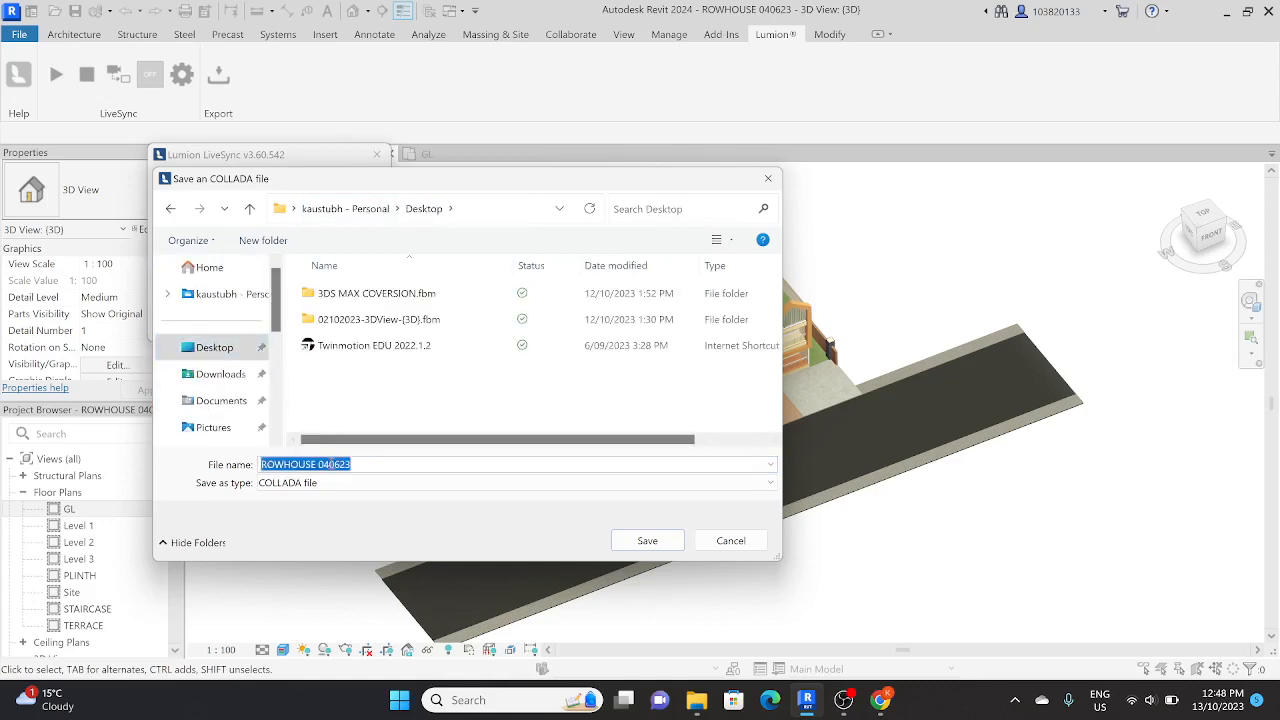
pyautogui.click(648, 541)
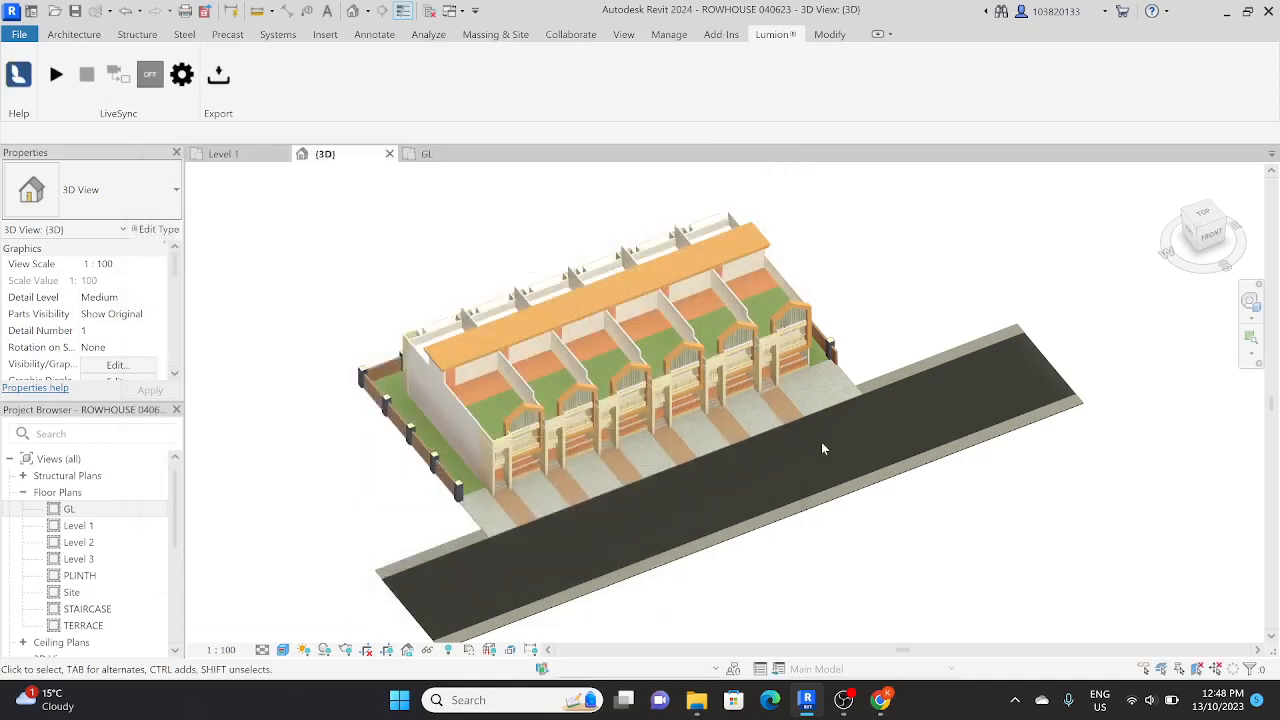
# Return to the Windows desktop and turn off the Wi-Fi connection.
pyautogui.click(1233, 12)
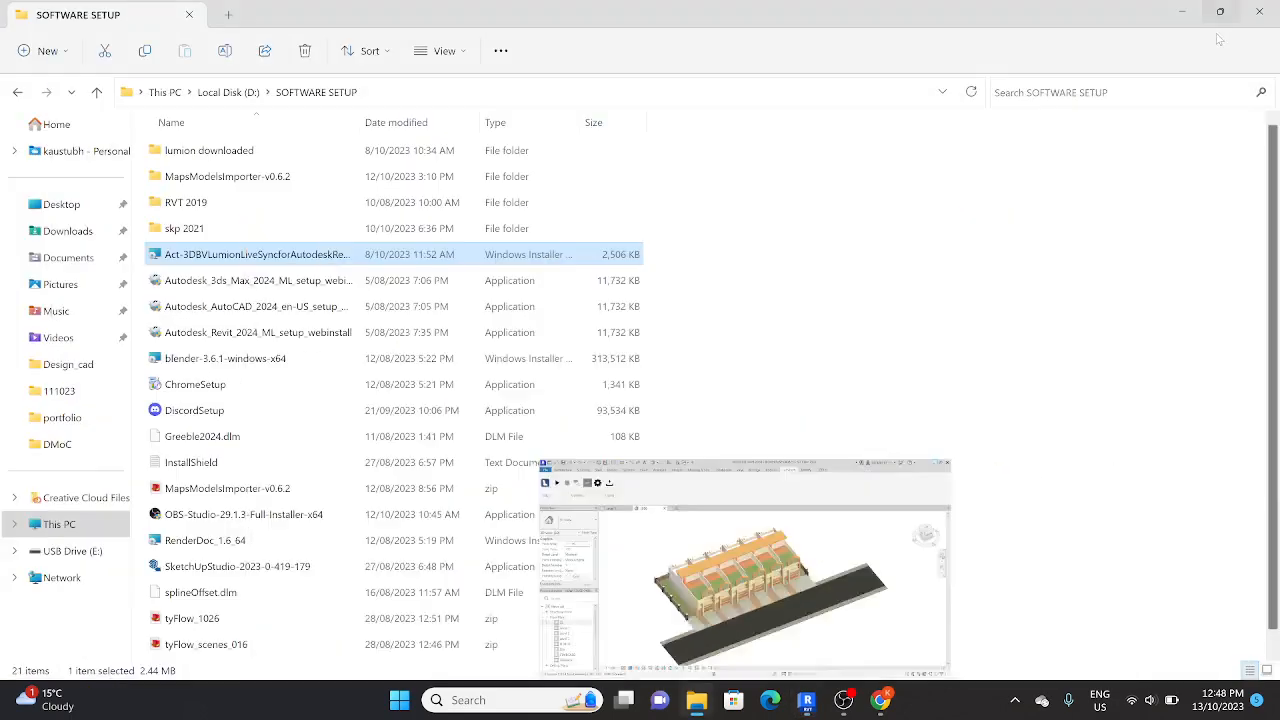
pyautogui.click(1197, 8)
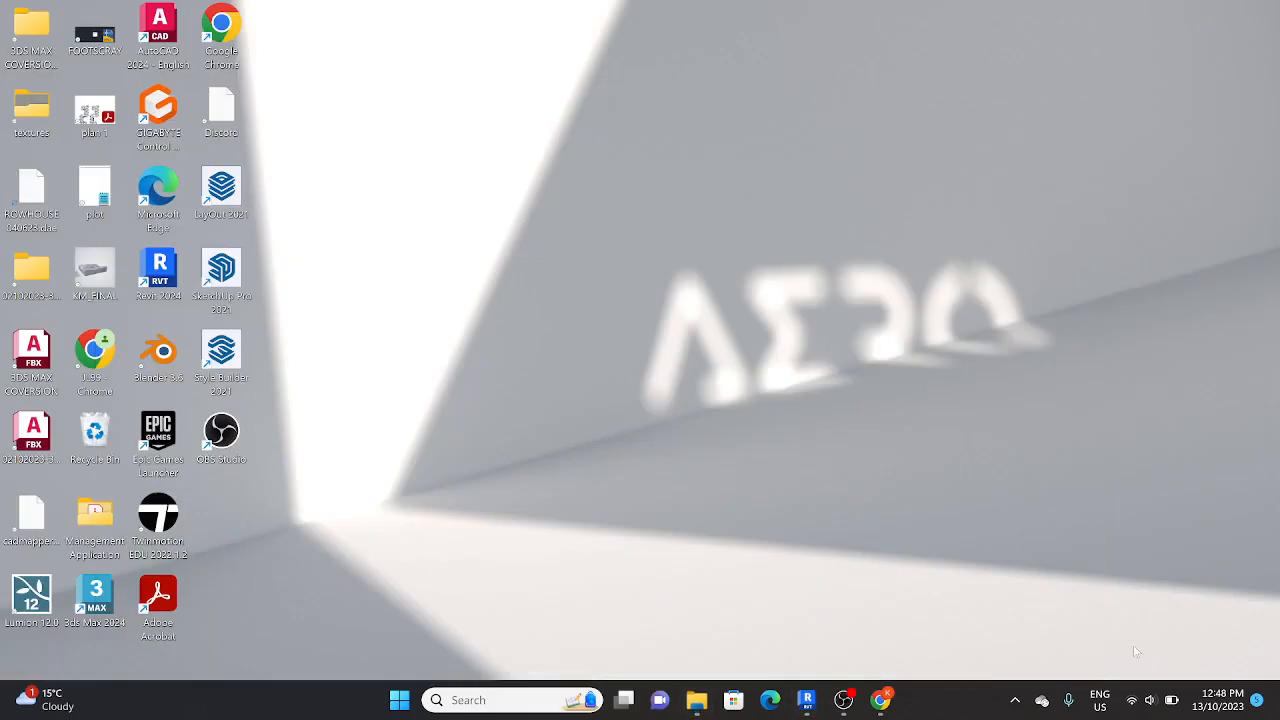
pyautogui.click(1130, 702)
pyautogui.click(1010, 382)
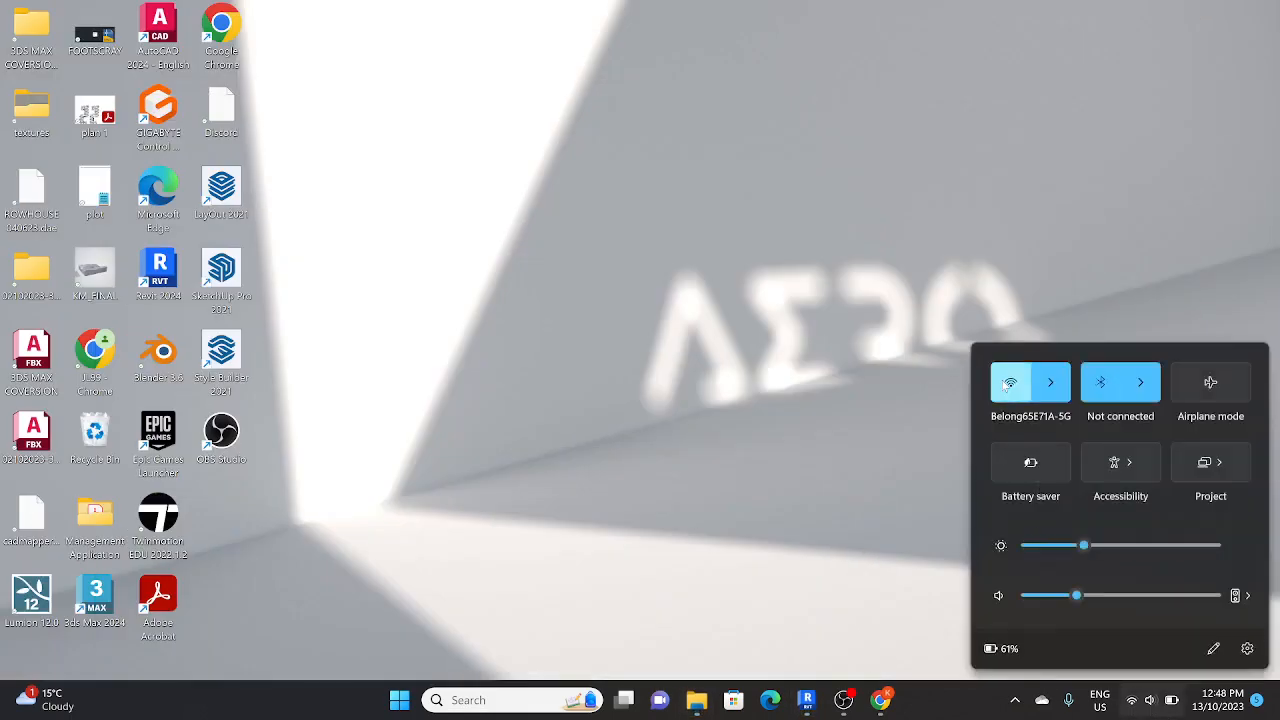
pyautogui.click(506, 413)
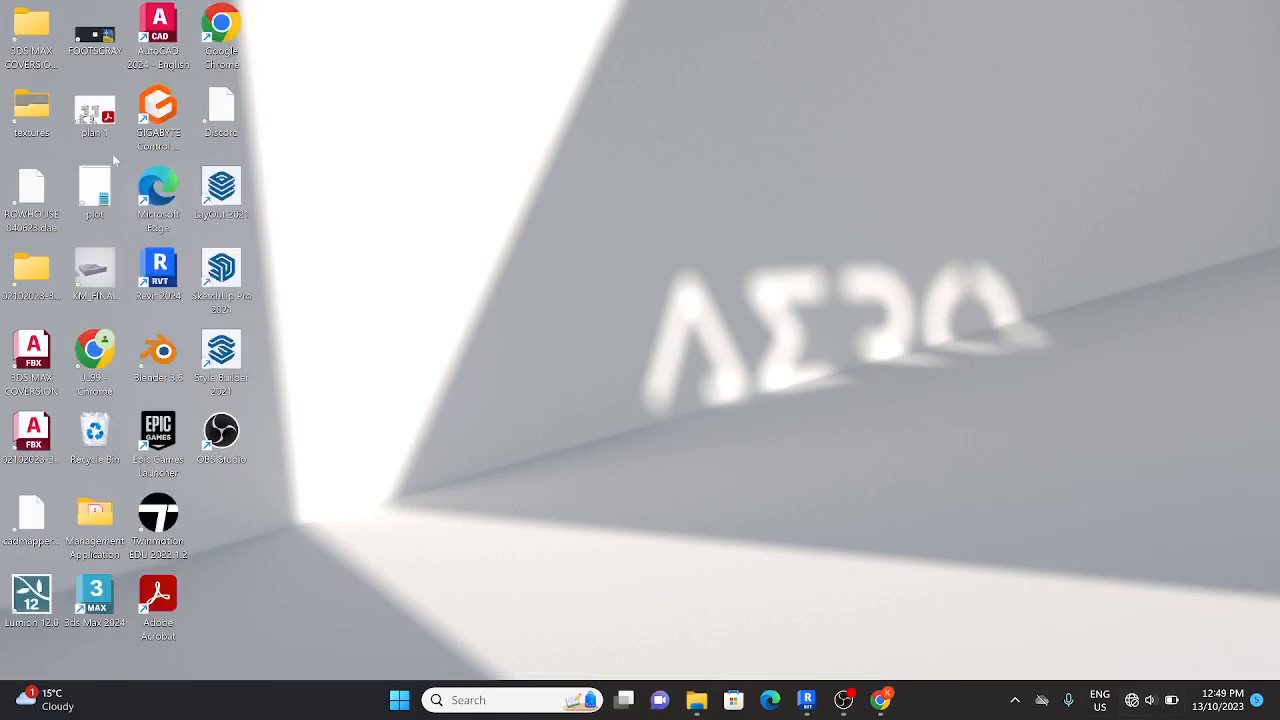
# Launch Lumion 12.0 from the desktop and create a new project from the Suburban environment template.
pyautogui.doubleClick(31, 600)
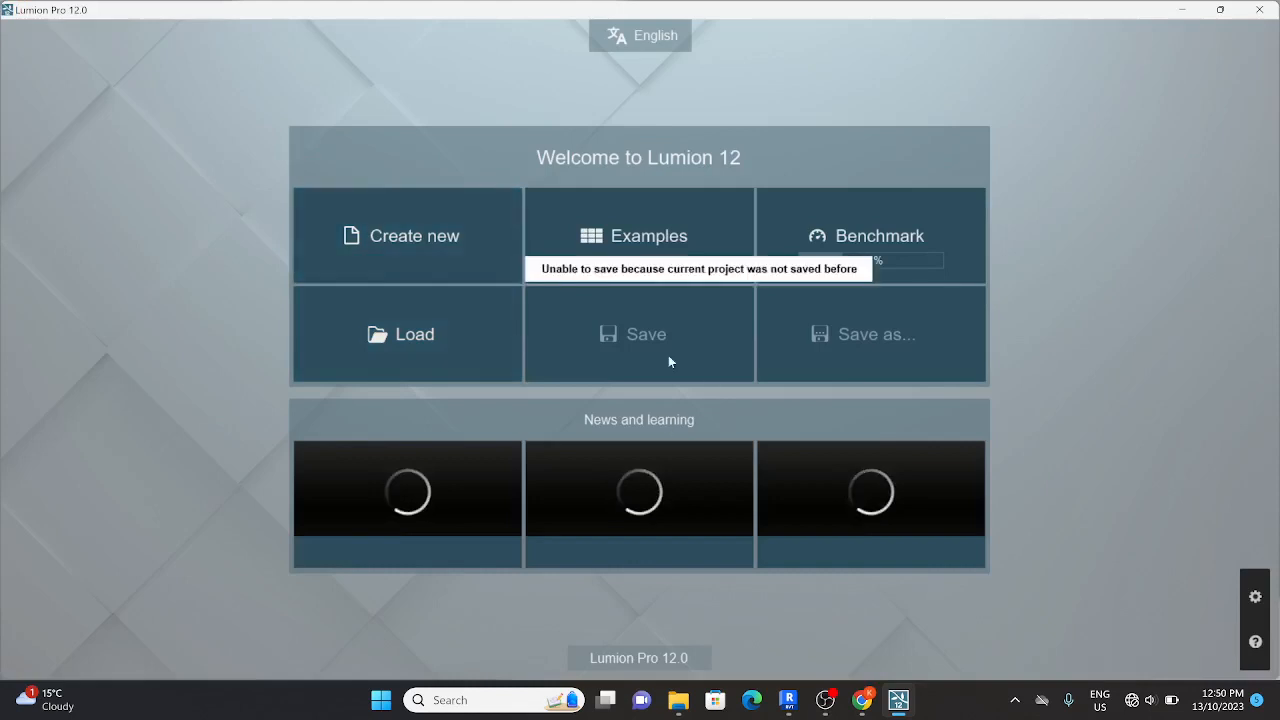
pyautogui.click(484, 268)
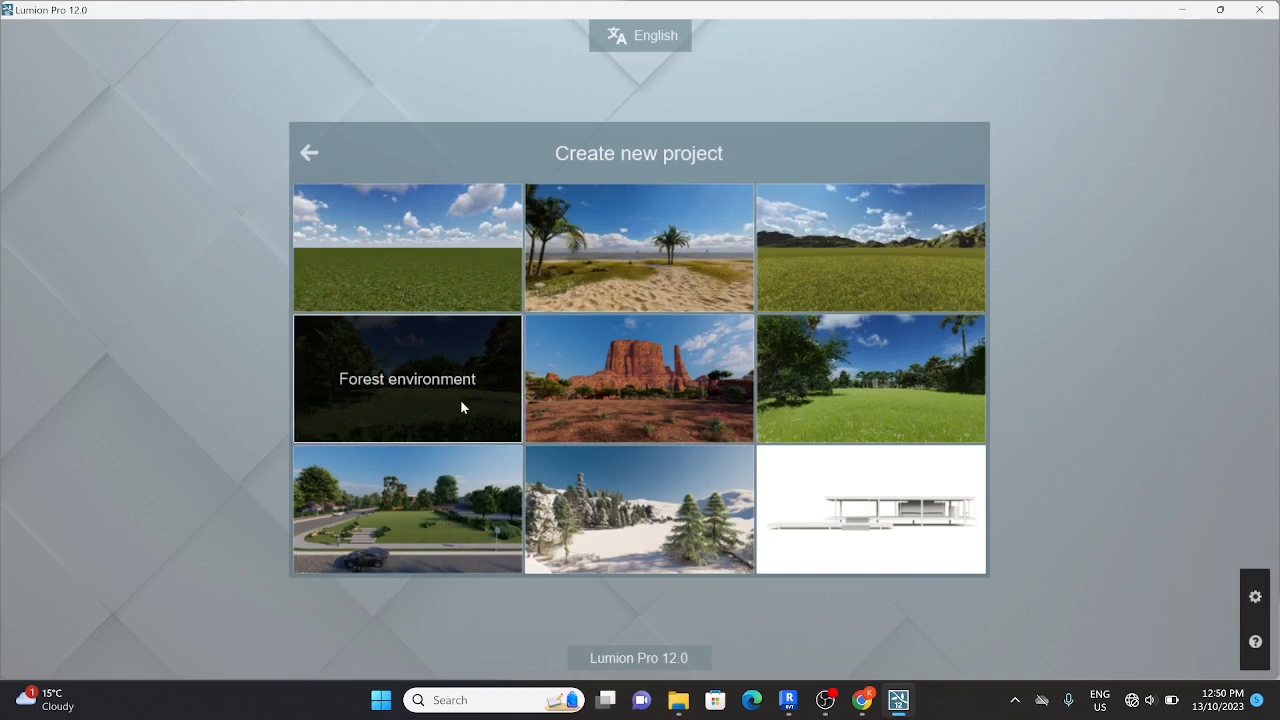
pyautogui.click(442, 538)
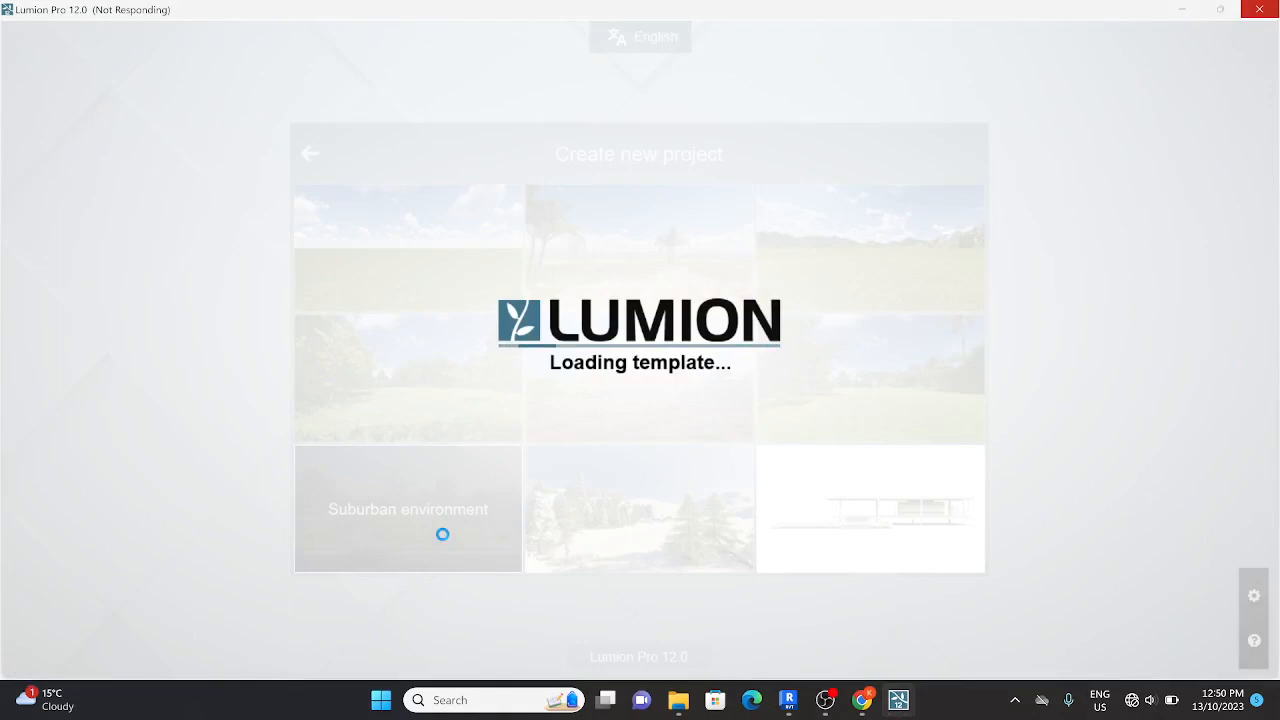
pyautogui.click(825, 708)
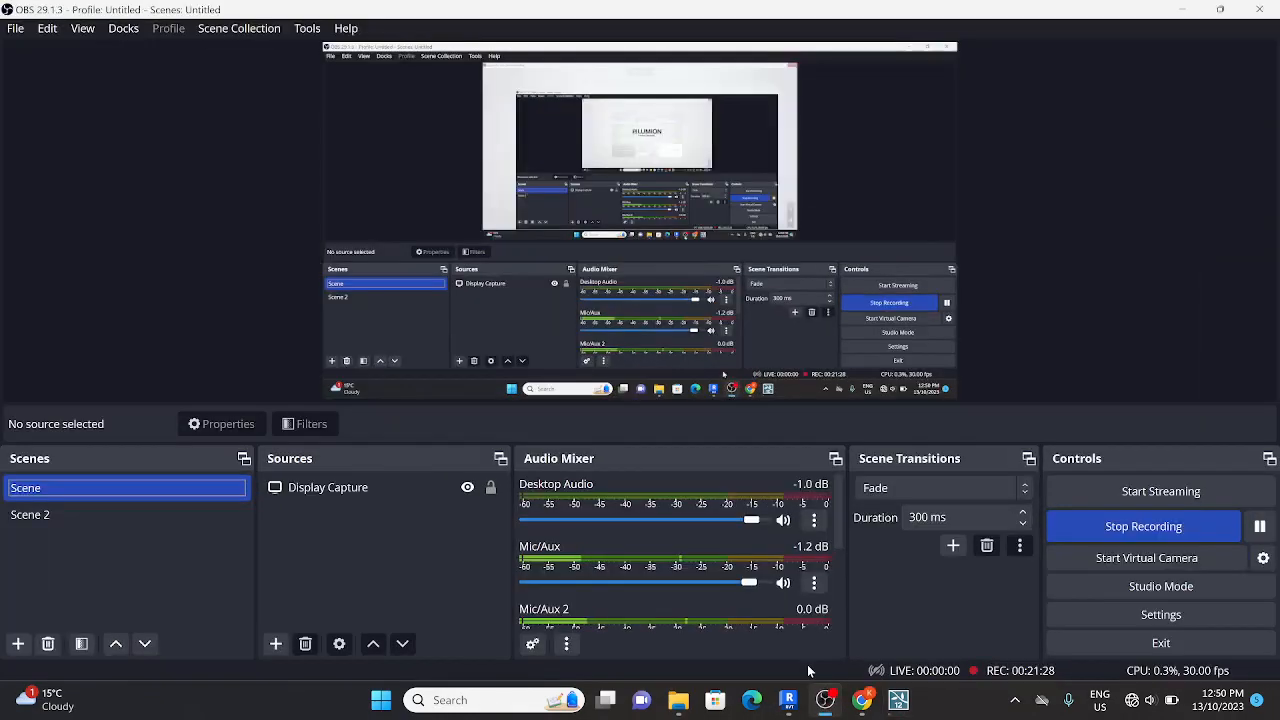
pyautogui.click(1249, 528)
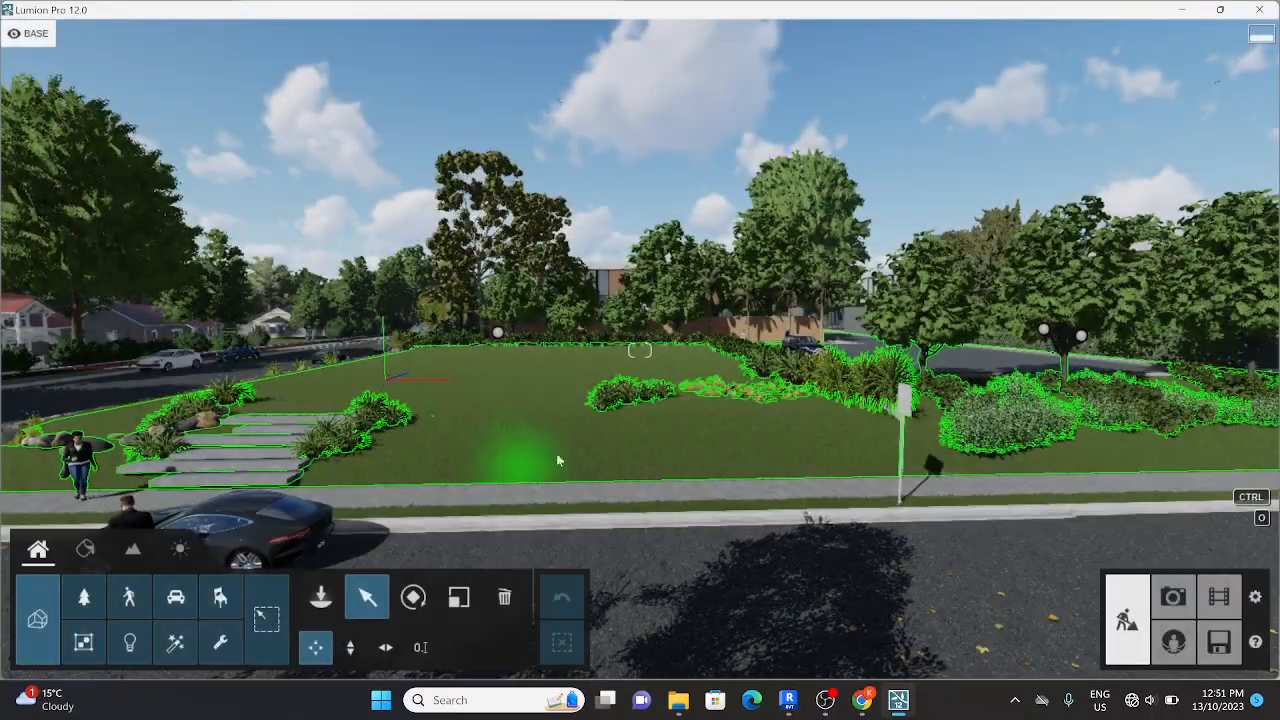
# Switch to placing imported models and open the file selection for importing a new model.
pyautogui.moveTo(615, 435)
pyautogui.mouseDown(button='right')
pyautogui.moveTo(395, 438)
pyautogui.moveTo(685, 440)
pyautogui.moveTo(692, 425)
pyautogui.moveTo(597, 450)
pyautogui.mouseUp(button='right')
pyautogui.press('w')
pyautogui.press('a')
pyautogui.press('w')
pyautogui.press('q')
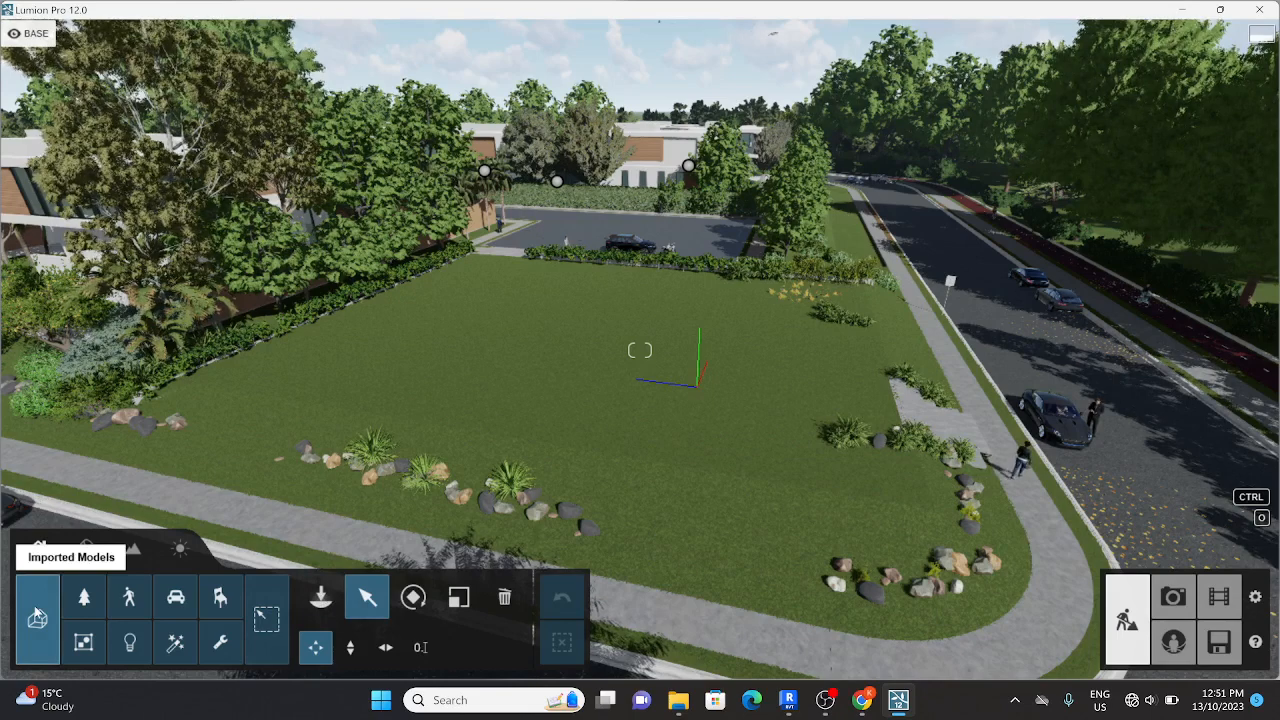
pyautogui.click(320, 598)
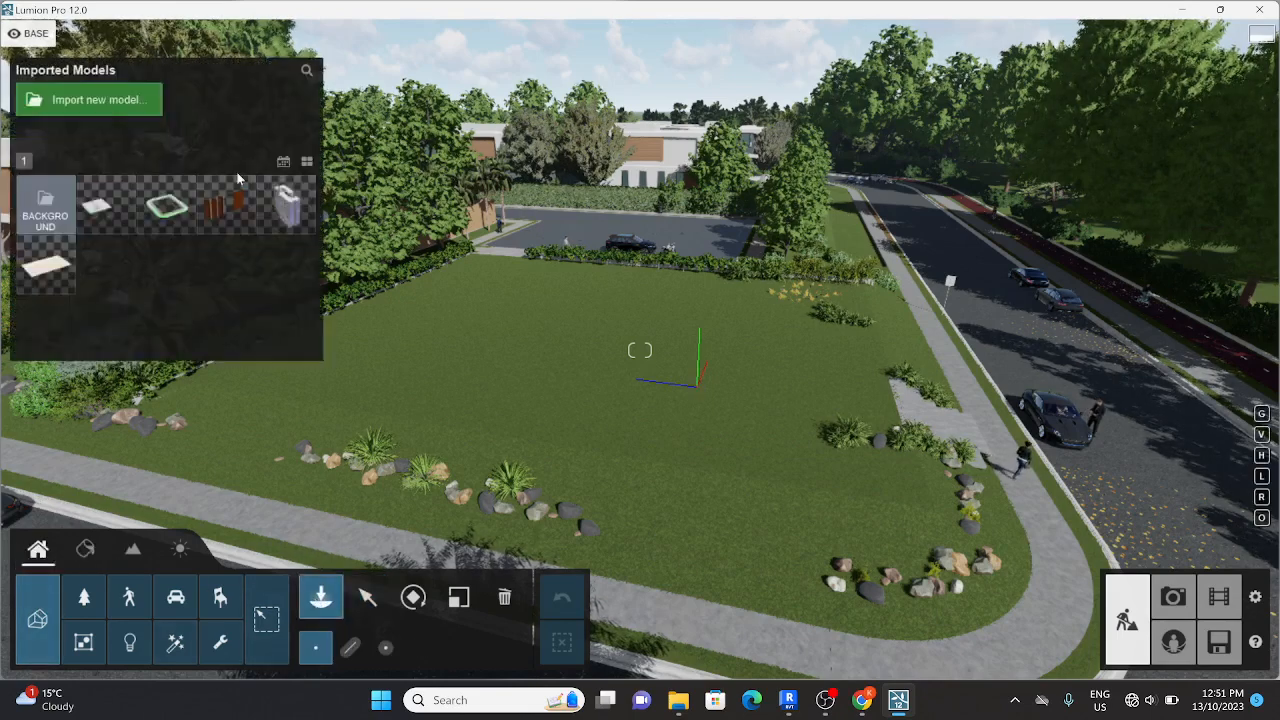
pyautogui.click(92, 103)
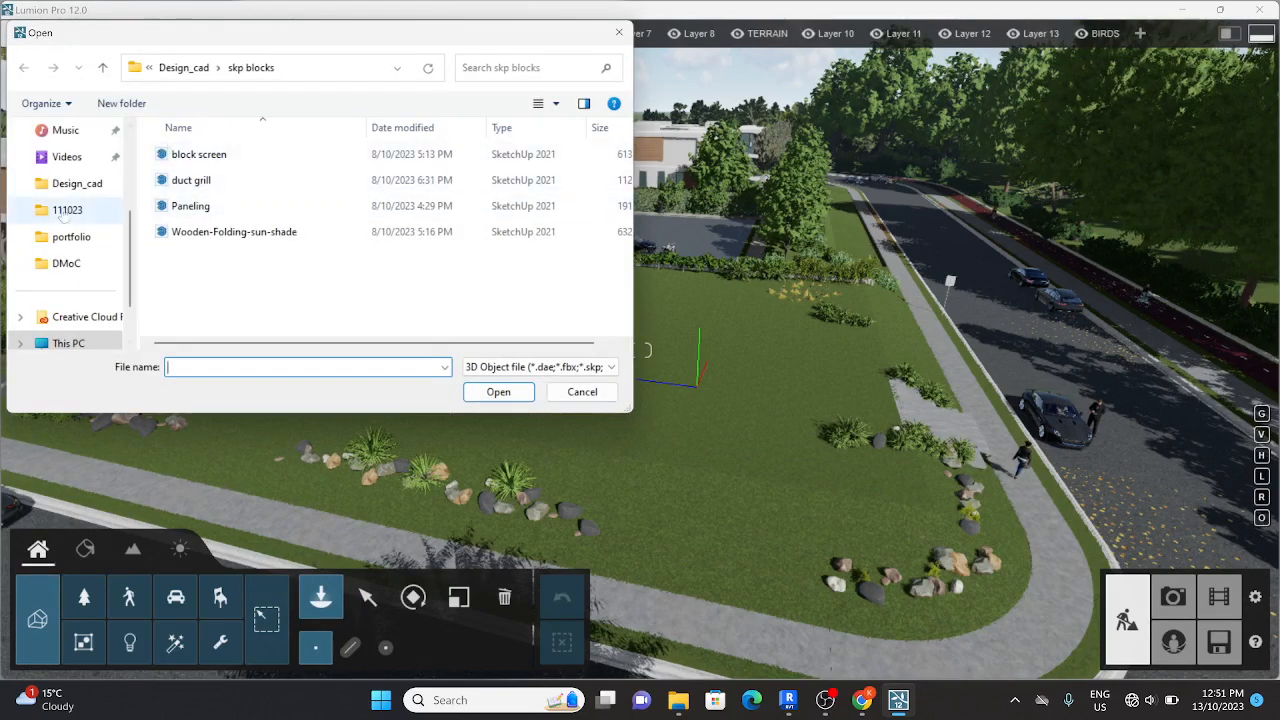
# Import ROWHOUSE 040623.dae from the Desktop as ROWHOUSE 040623 in the Main (default) category, with animations on and edges/lines off.
pyautogui.scroll(-2, 62, 199)
pyautogui.scroll(6, 73, 231)
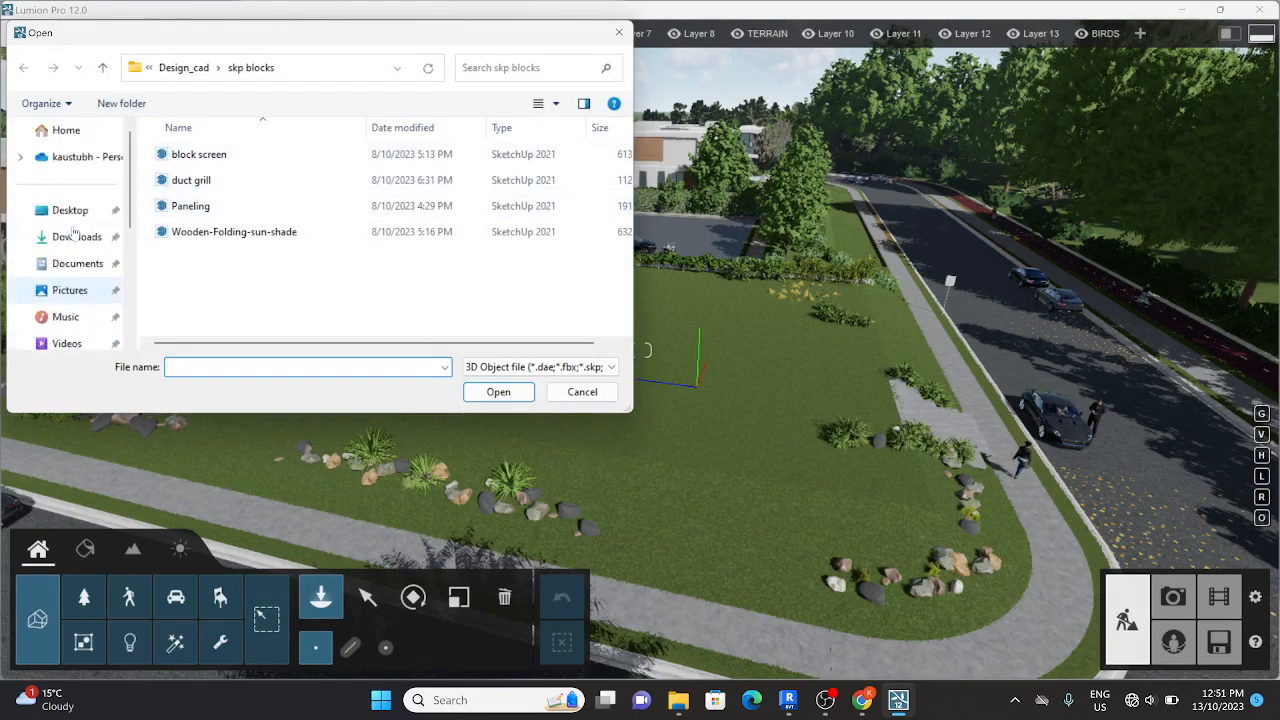
pyautogui.click(70, 210)
pyautogui.scroll(-1, 225, 225)
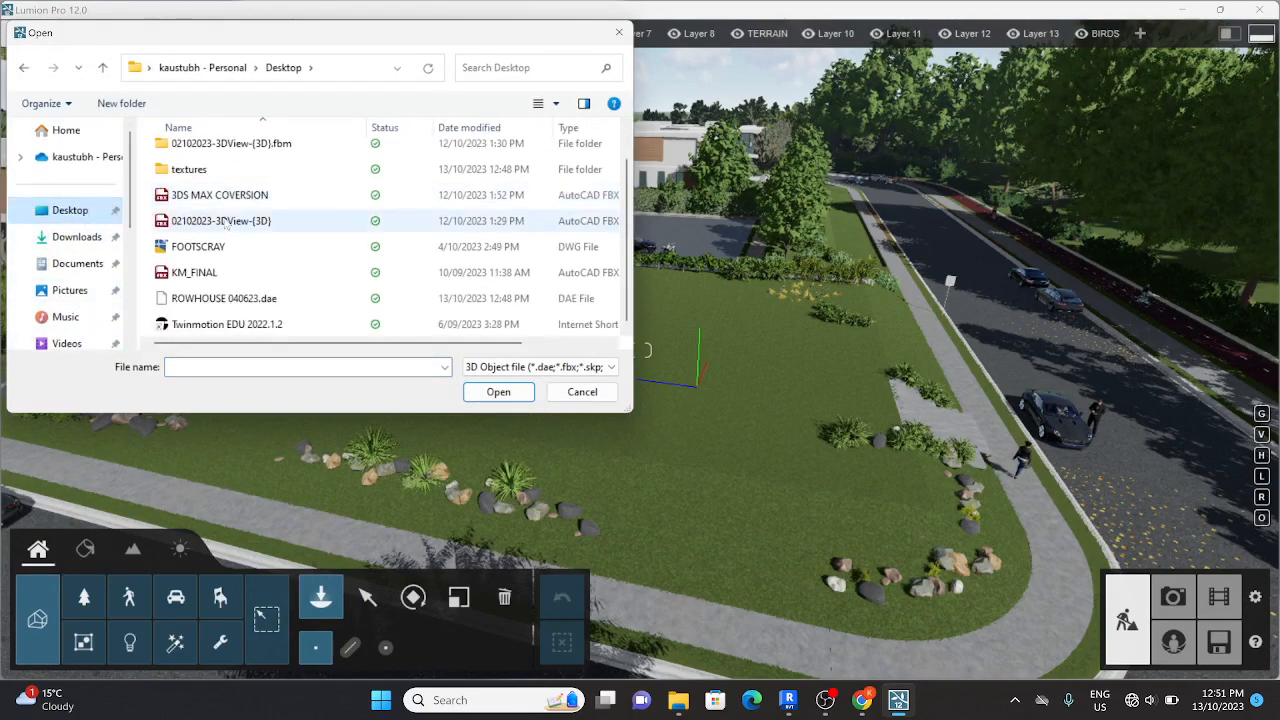
pyautogui.scroll(1, 236, 226)
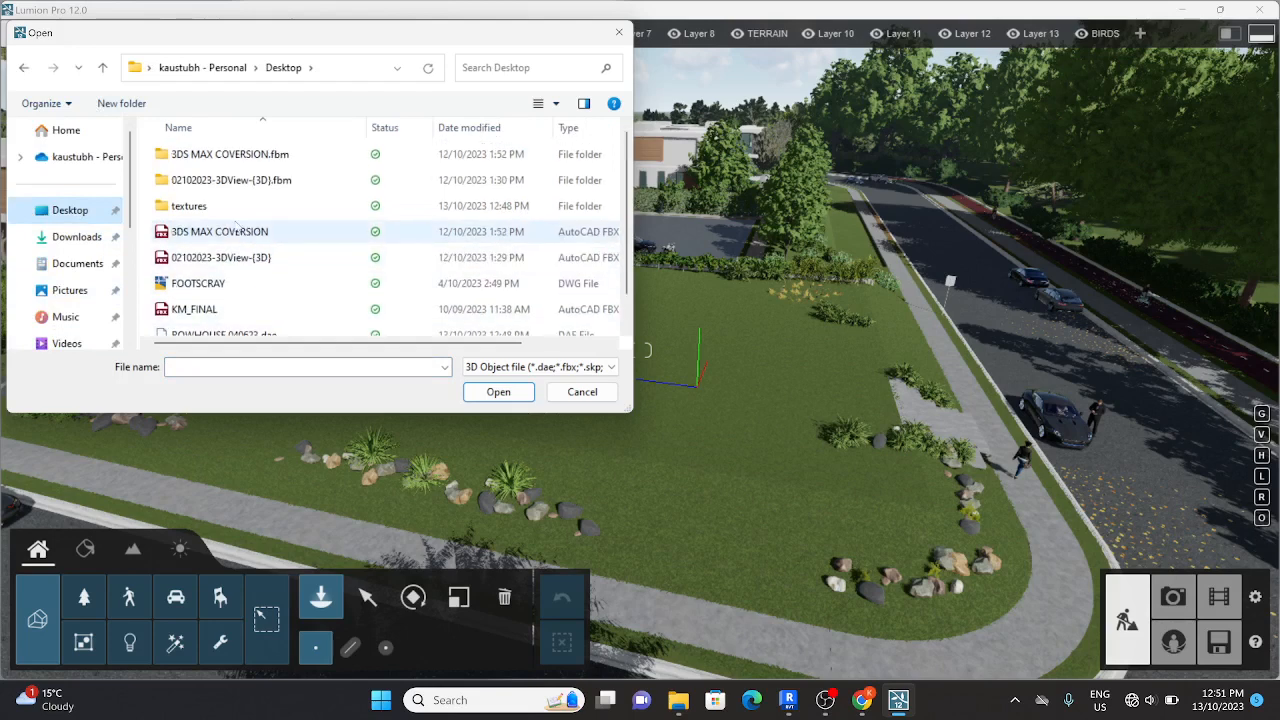
pyautogui.scroll(-1, 236, 226)
pyautogui.scroll(1, 228, 284)
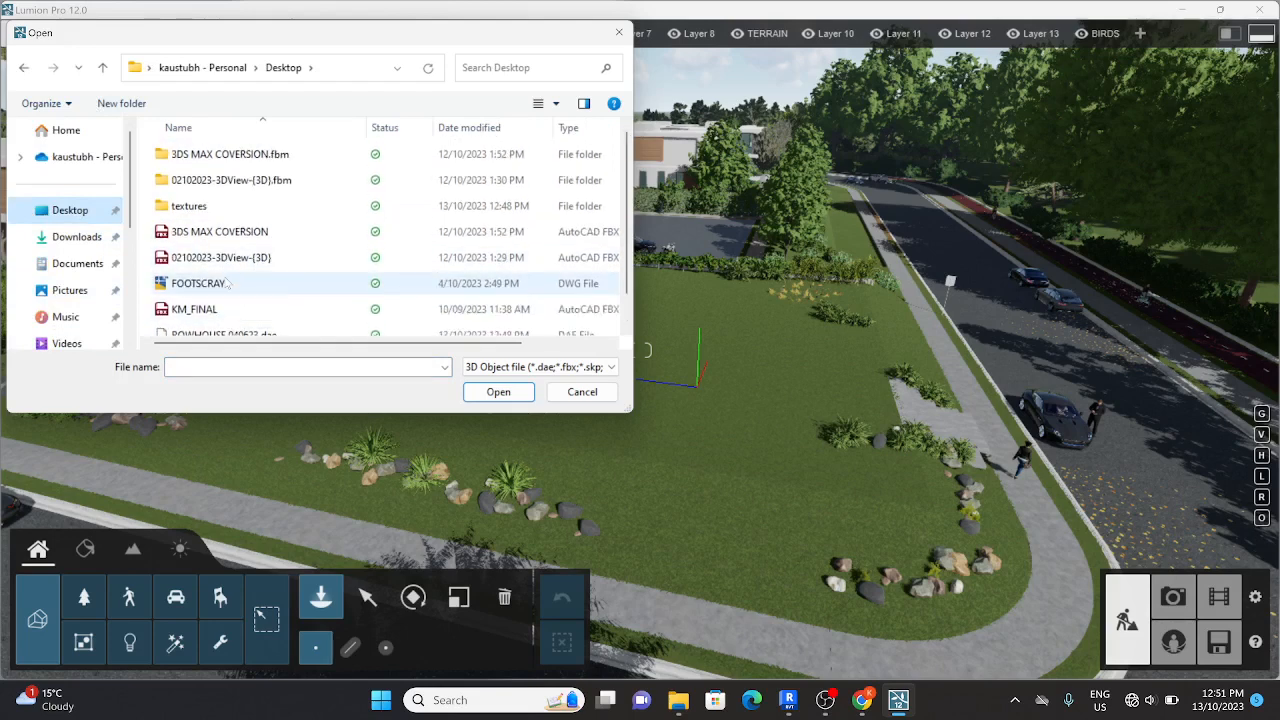
pyautogui.scroll(-1, 232, 310)
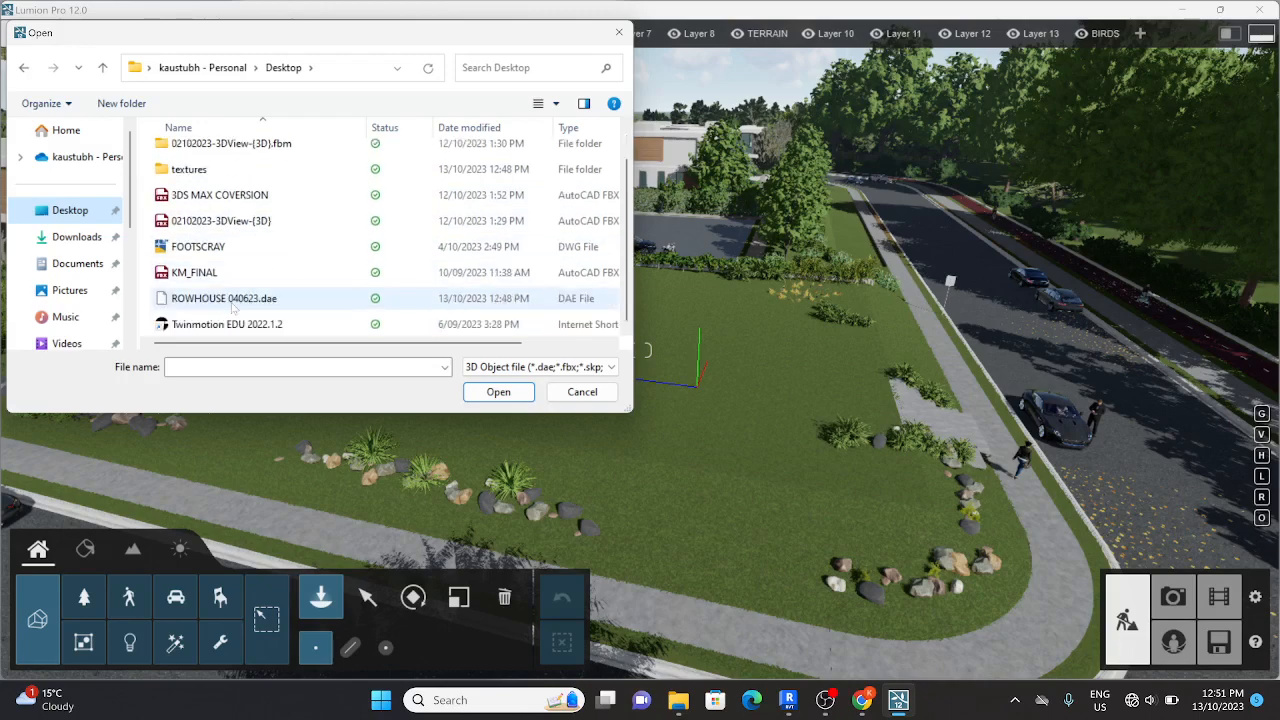
pyautogui.click(234, 308)
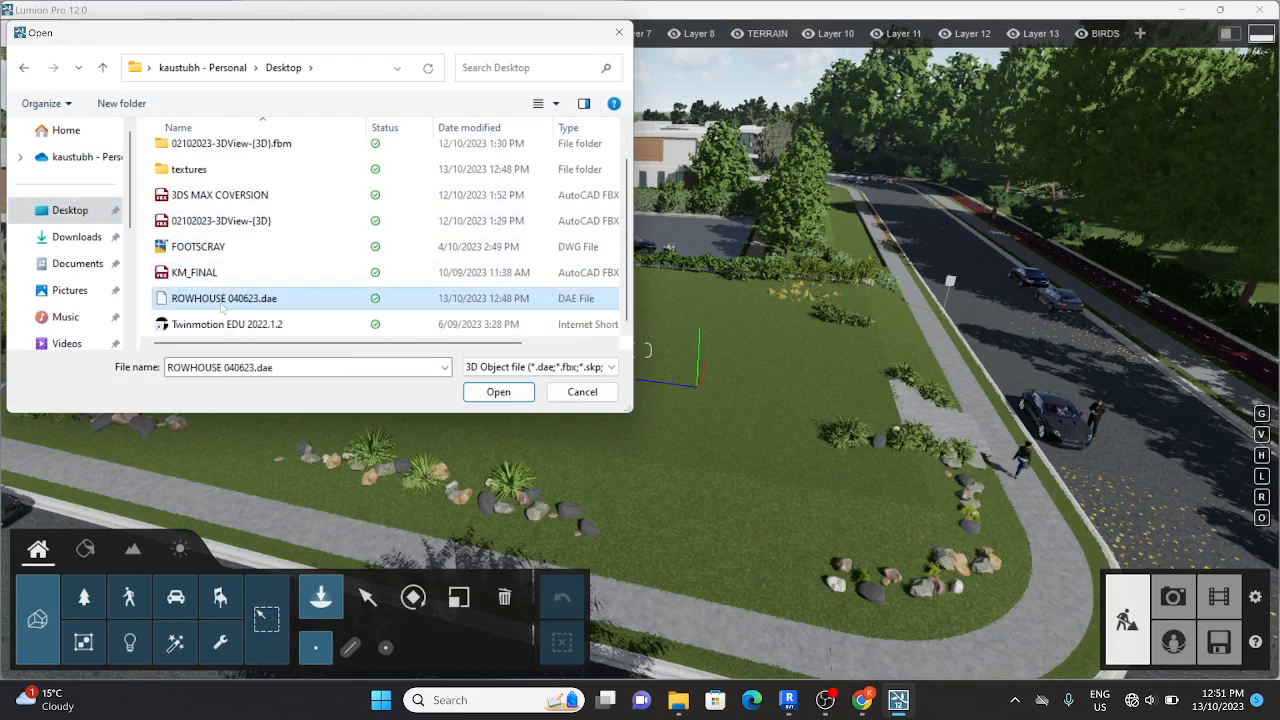
pyautogui.click(477, 393)
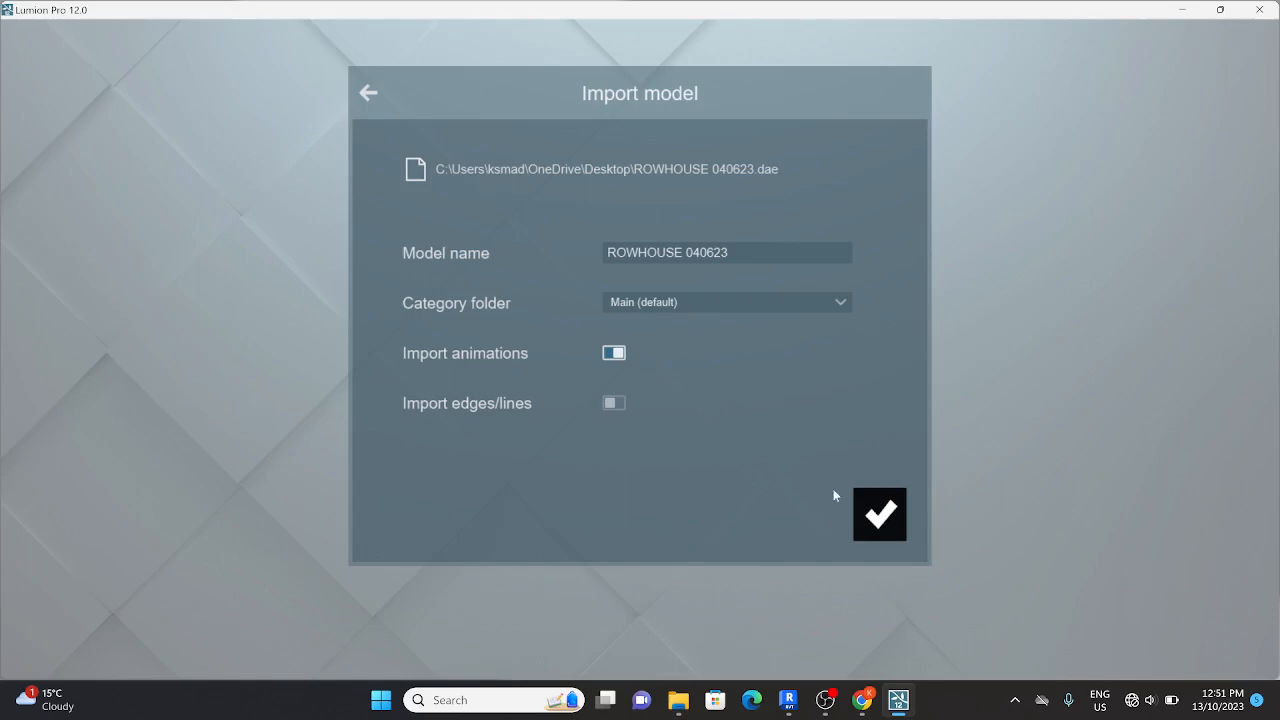
pyautogui.click(884, 518)
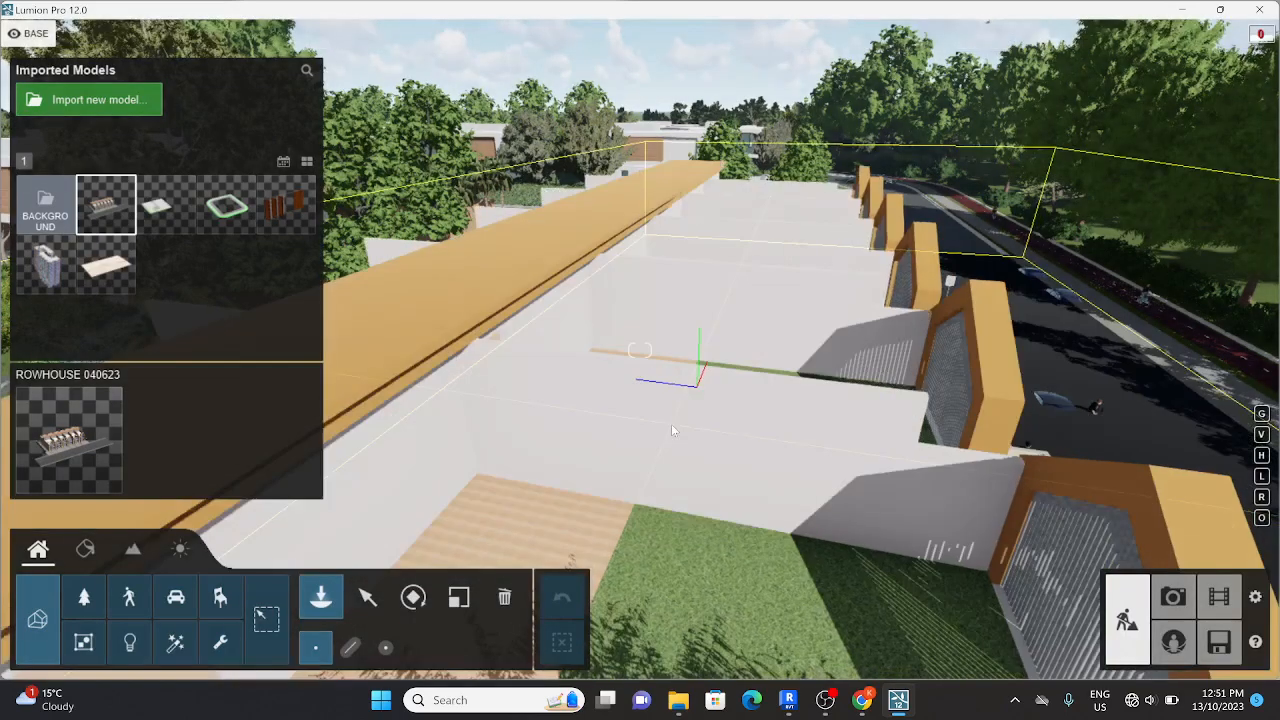
# Place the imported row-house model on the empty grass lot beside the road, lengthwise along the street.
pyautogui.scroll(-10, 636, 406)
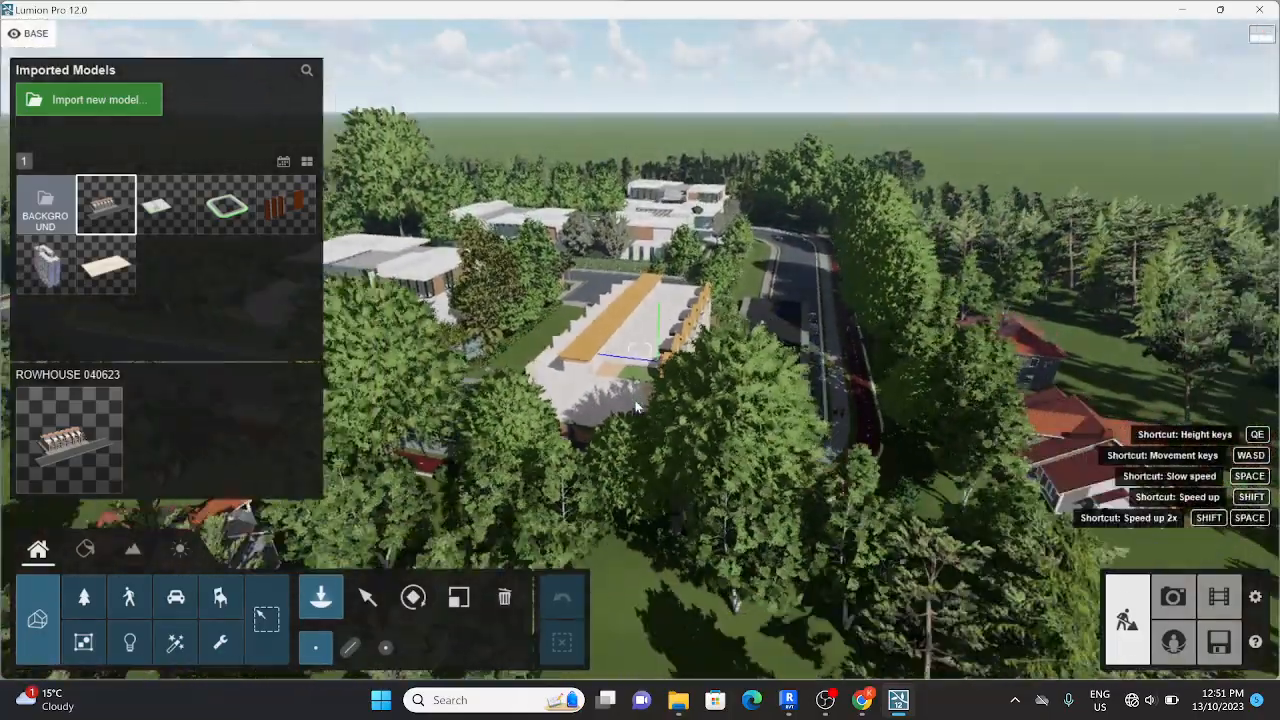
pyautogui.moveTo(636, 406); pyautogui.dragTo(640, 395, button='right')
pyautogui.scroll(10, 640, 395)
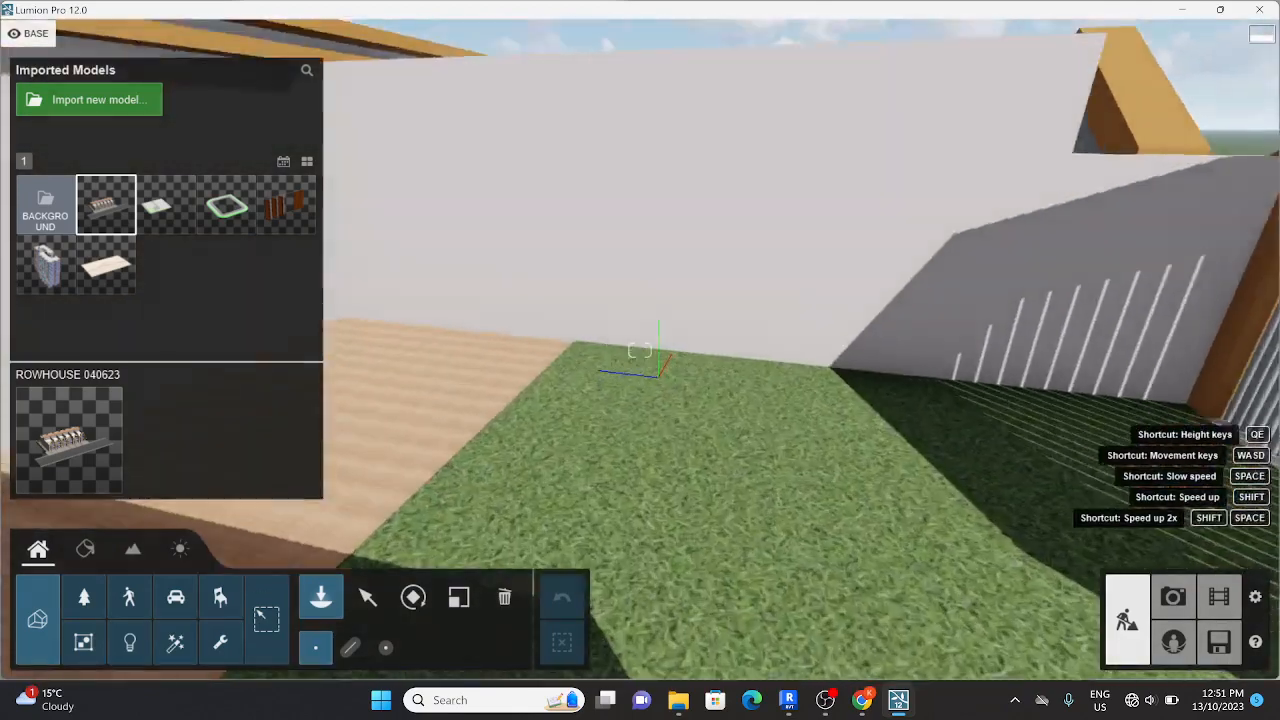
pyautogui.scroll(-10, 640, 350)
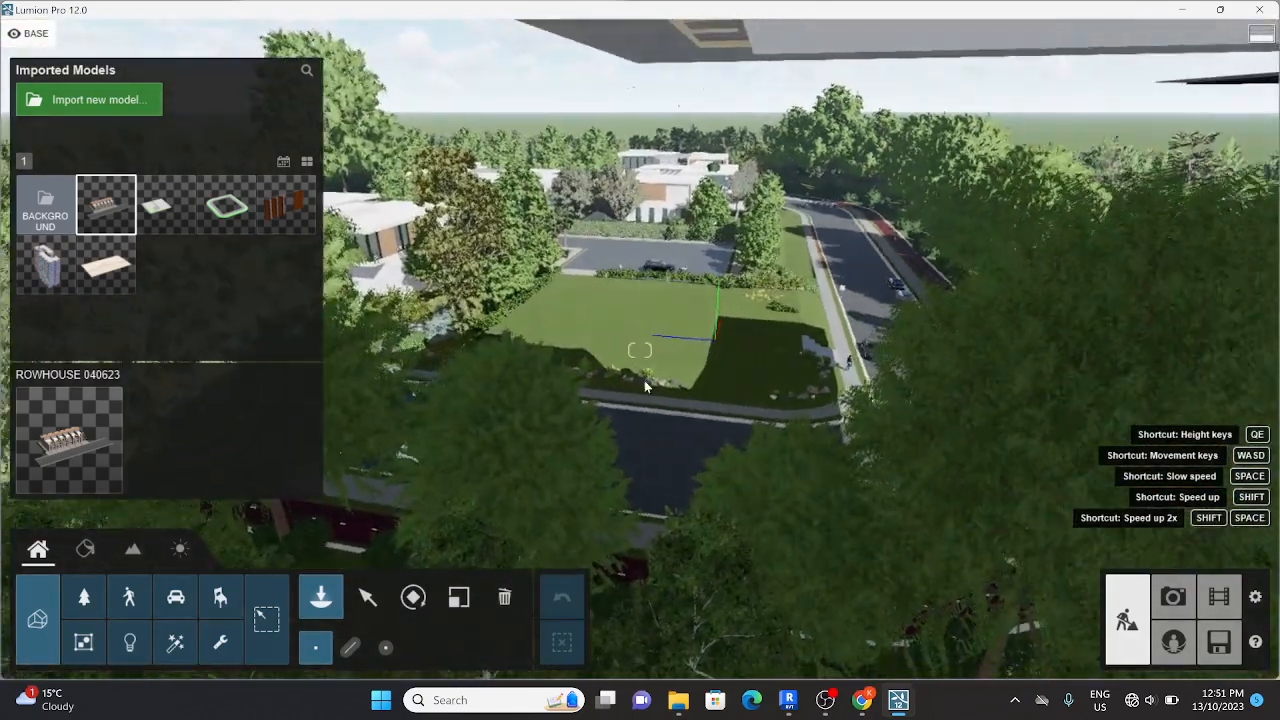
pyautogui.scroll(5, 648, 340)
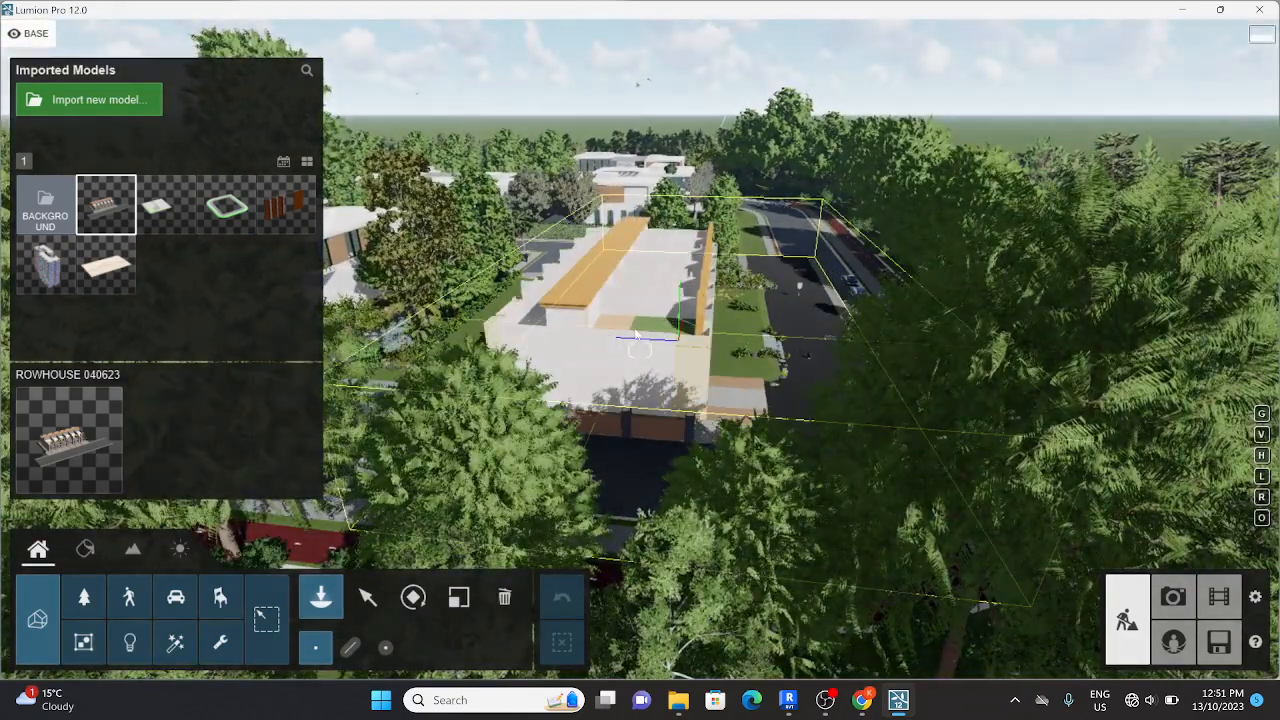
pyautogui.scroll(8, 677, 377)
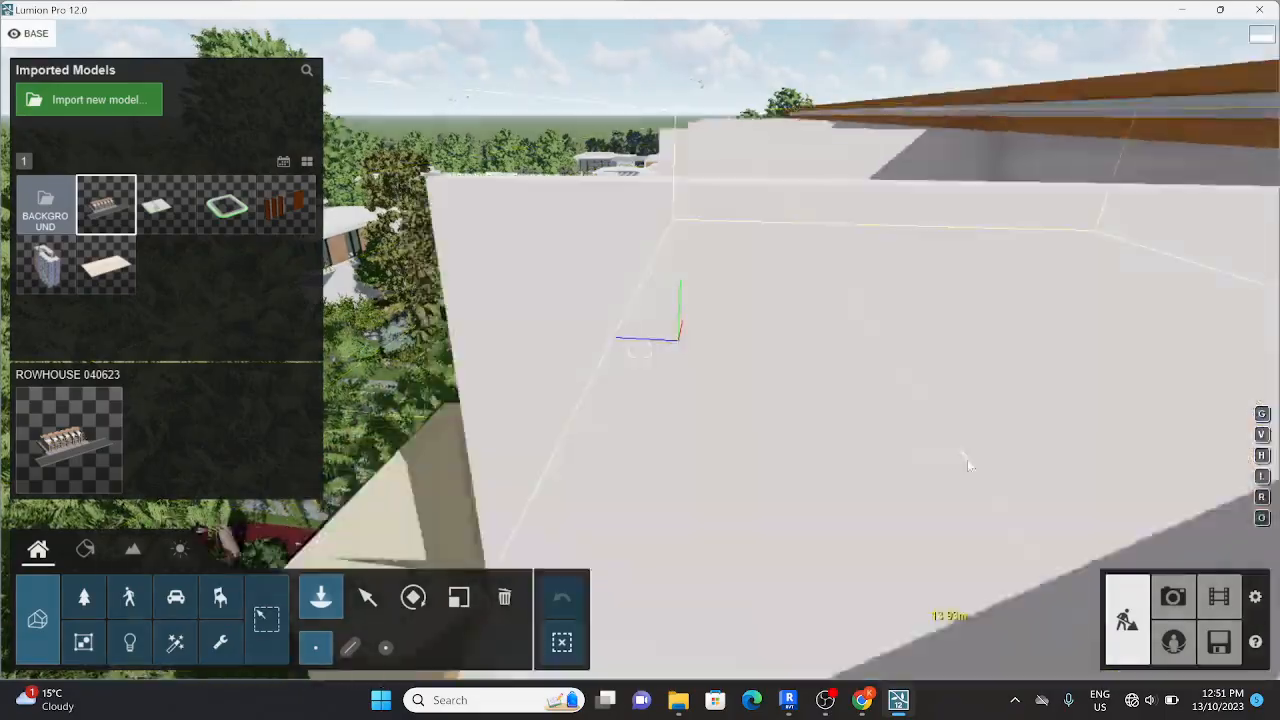
pyautogui.scroll(-10, 931, 472)
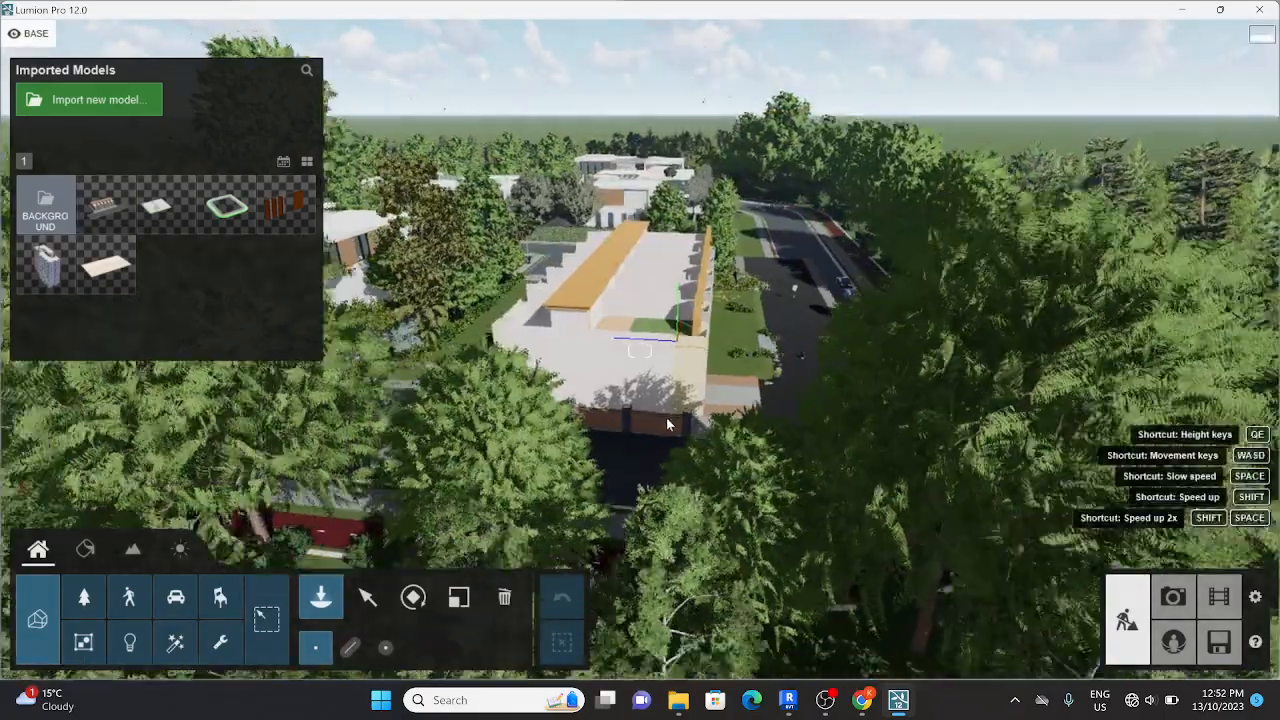
pyautogui.press('w')
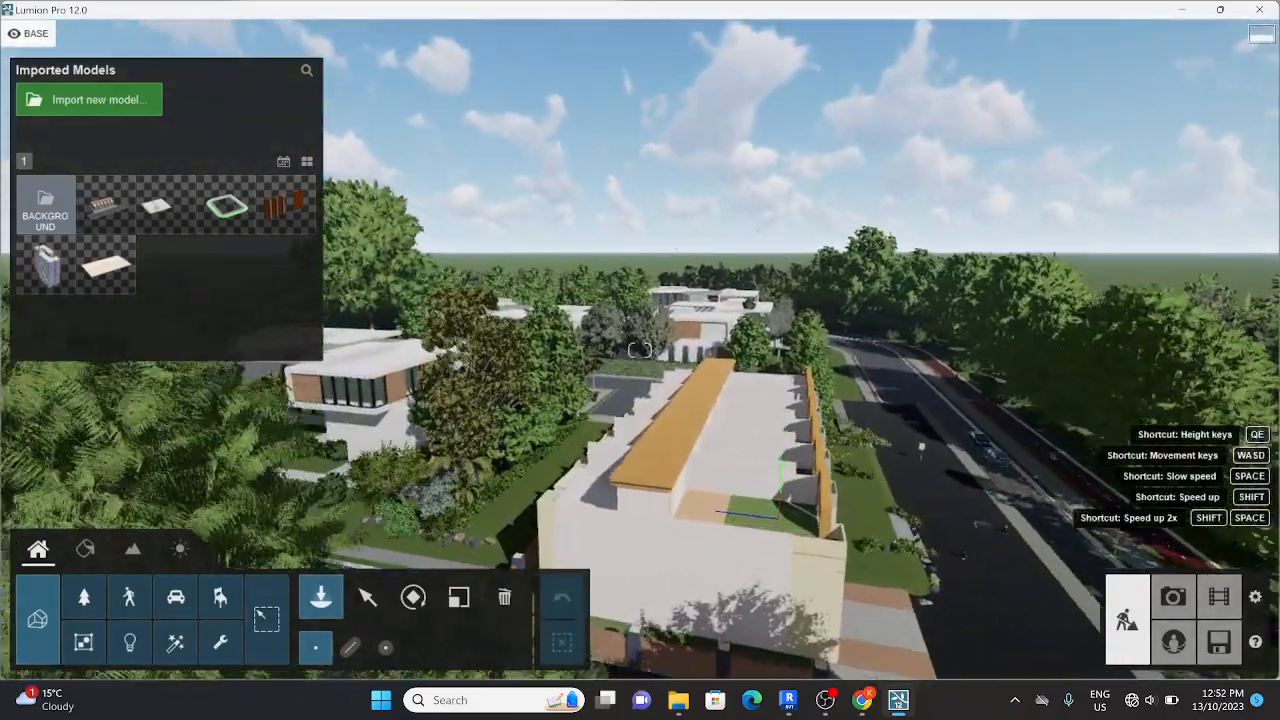
pyautogui.moveTo(640, 350); pyautogui.dragTo(642, 505, button='right')
pyautogui.press('a')
pyautogui.moveTo(540, 394); pyautogui.dragTo(675, 394, button='right')
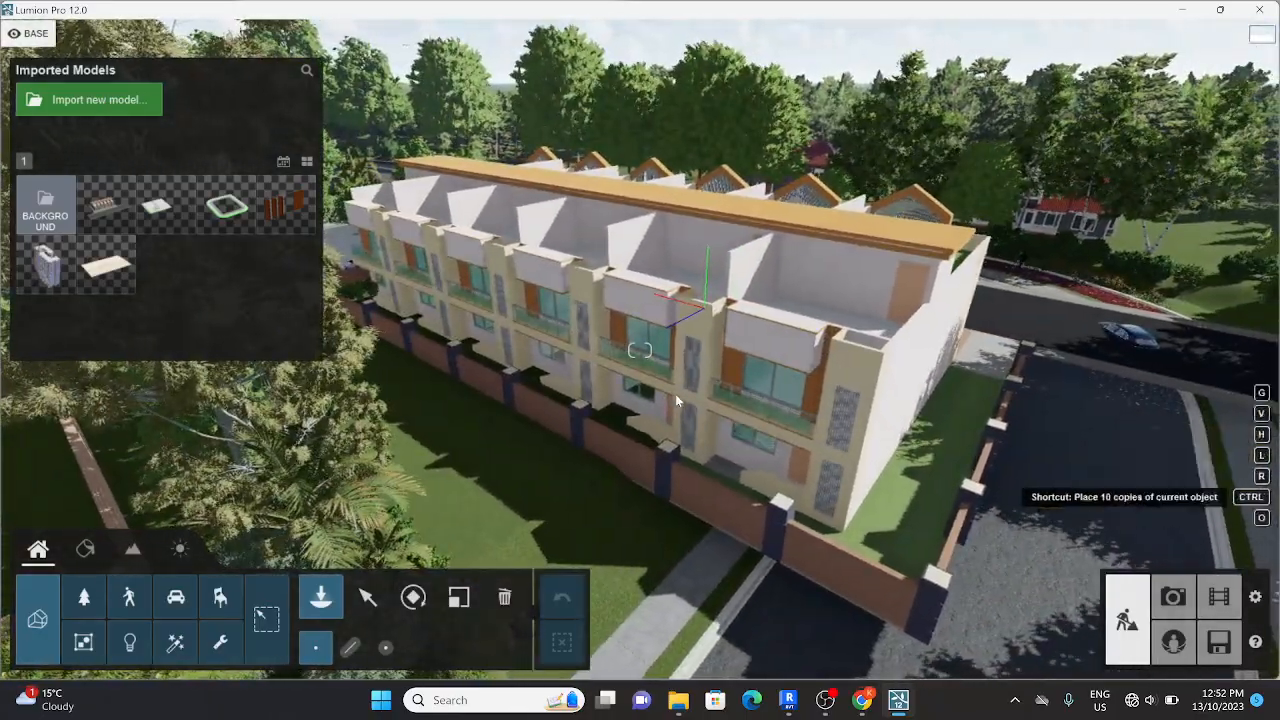